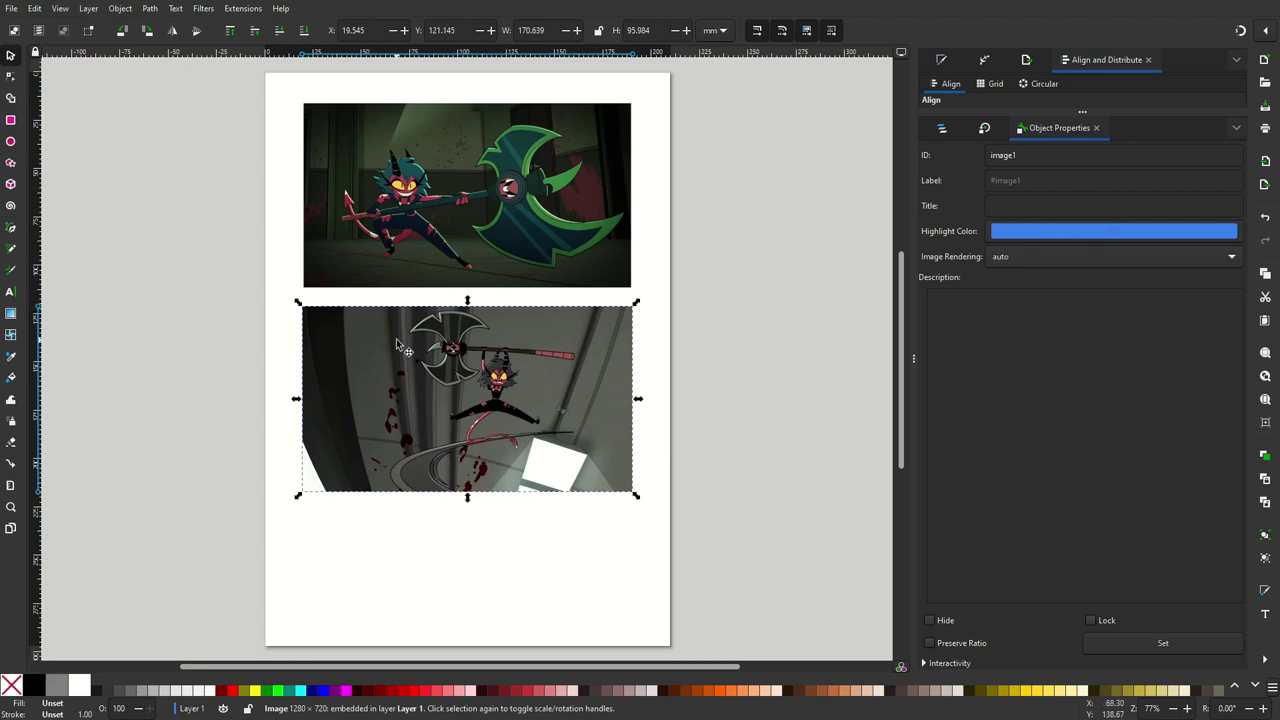
Open the Fill and Stroke, Path Effects and Layers and Objects panels
ctrl+scroll(400, 345, up, 1)
ctrl+scroll(400, 345, up, 1)
scroll(400, 345, up, 5)
scroll(396, 338, up, 5)
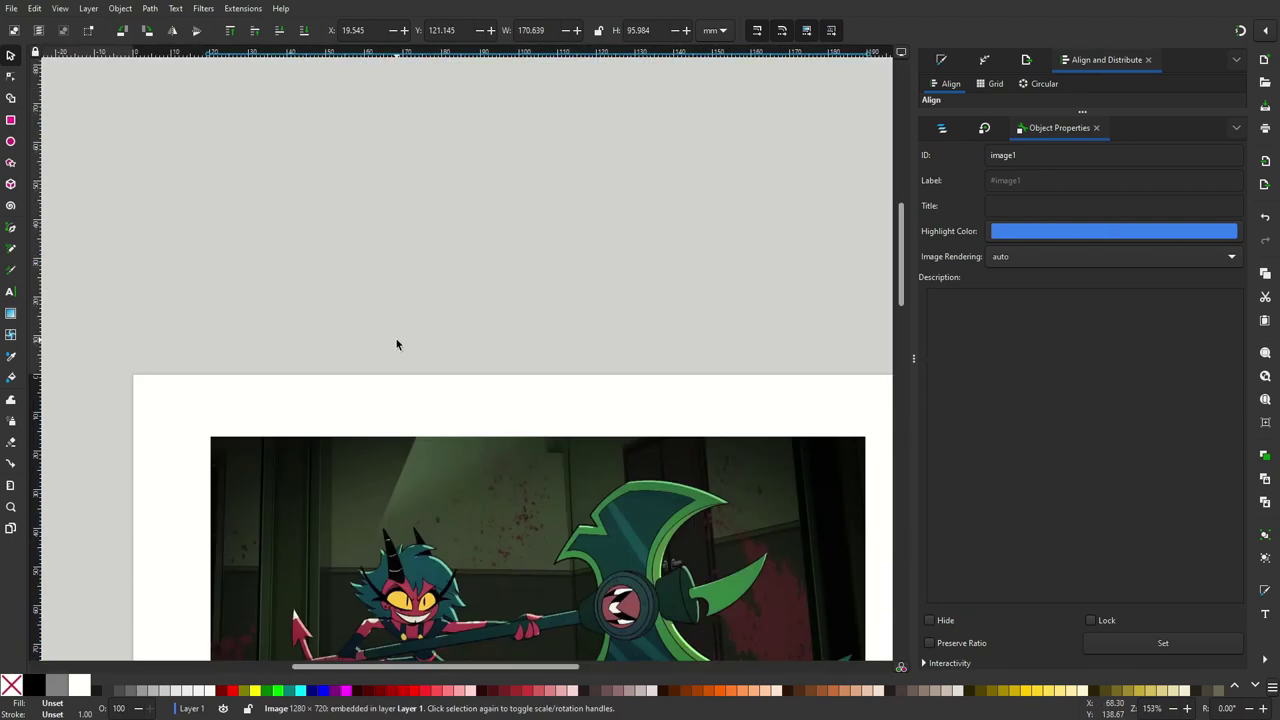
scroll(396, 338, down, 6)
key(e)
key(ctrl+shift+f)
click(950, 663)
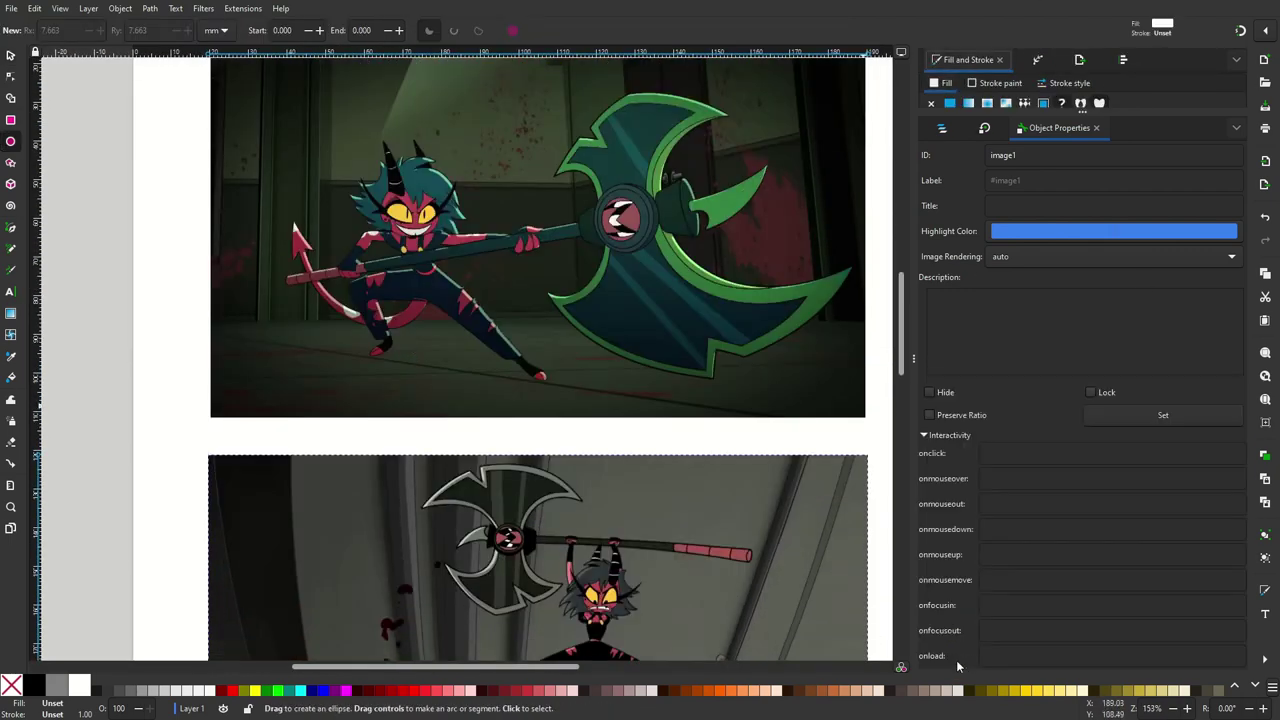
key(ctrl+shift+l)
key(ctrl+shift+7)
mouse_move(978, 480)
mouse_down()
mouse_move(1008, 199)
mouse_move(1008, 450)
mouse_up()
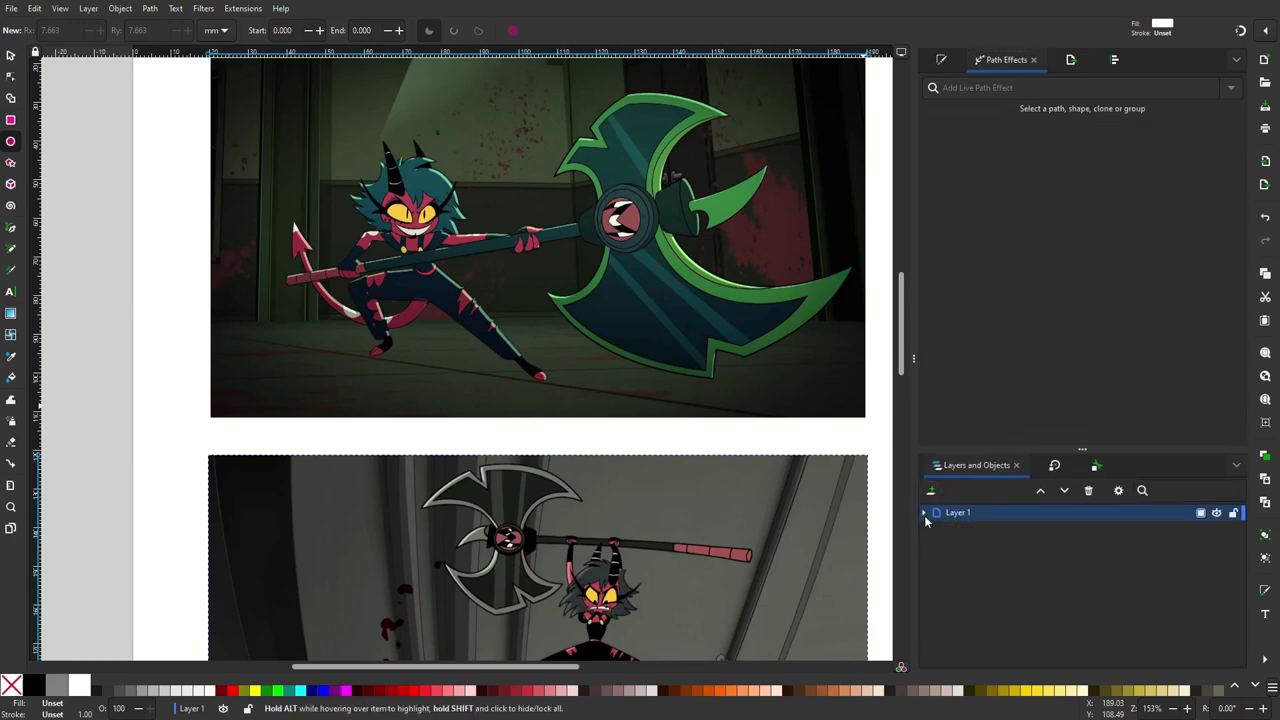
Rename Layer 1 to 'Images'
double_click(958, 512)
text(Images)
key(Return)
Add a new 'Axe' layer and draw a large circle over the axe head
click(930, 490)
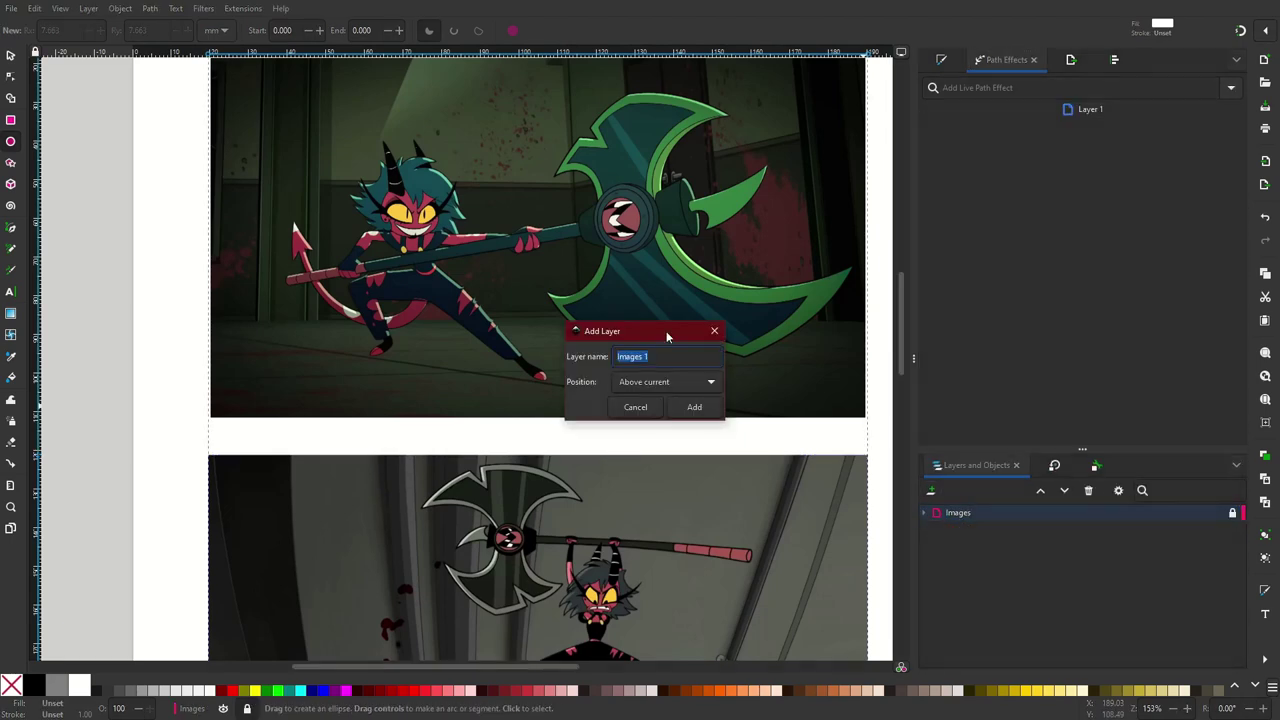
key(Return)
ctrl+shift+drag(455, 263, 663, 471)
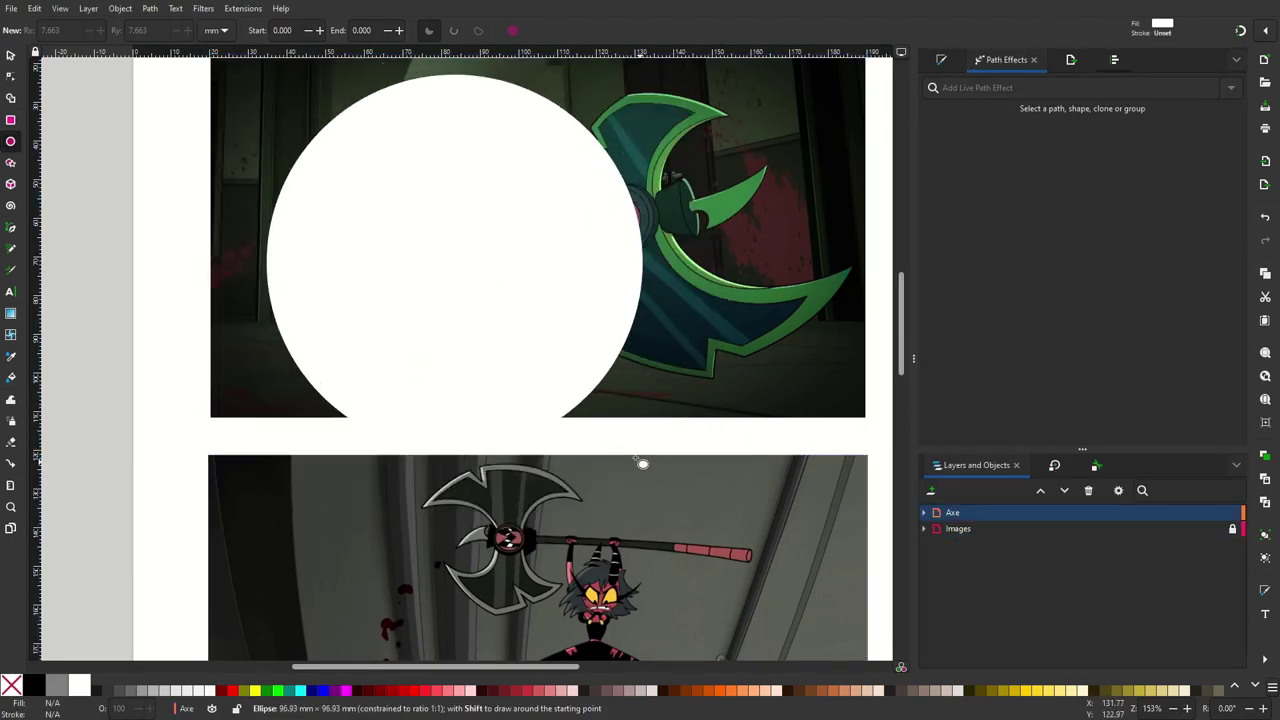
Fill the circle red and tune it to muted c03131 (saturation 59, lightness 47)
click(232, 690)
key(s)
drag(428, 191, 502, 205)
key(ctrl+shift+f)
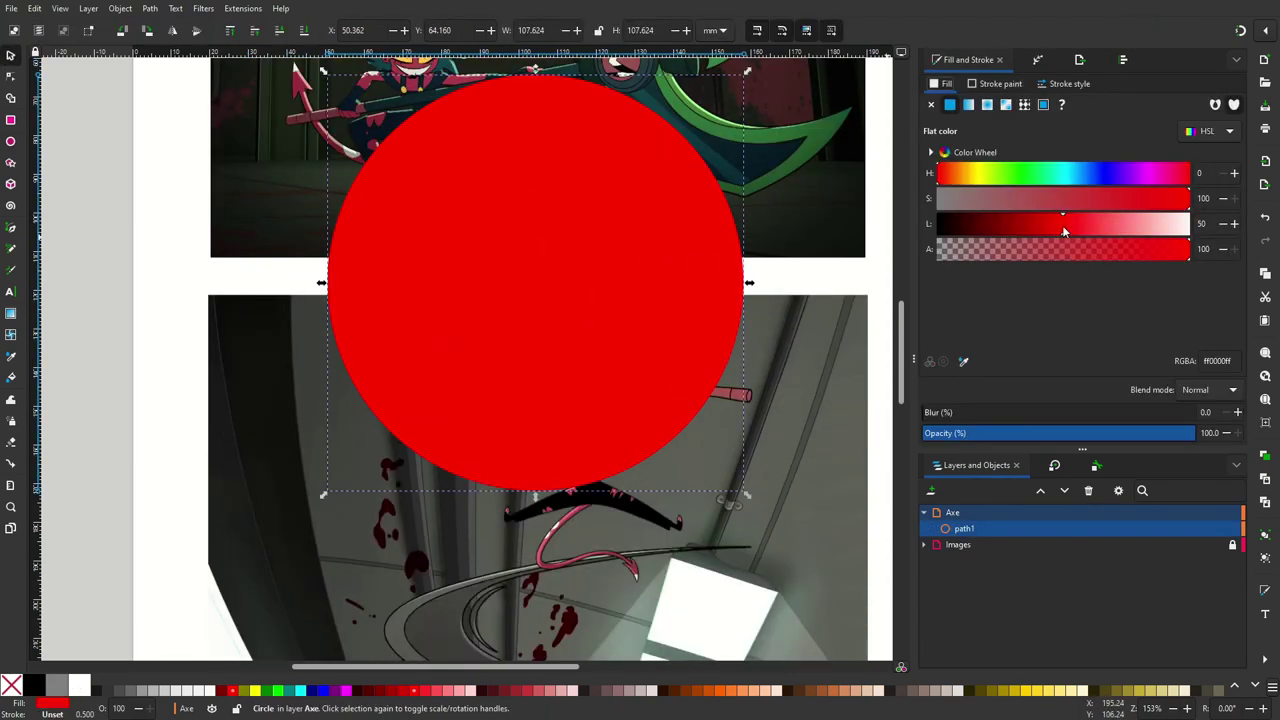
click(1062, 225)
drag(469, 284, 454, 332)
scroll(454, 332, up, 3)
click(1128, 196)
click(1064, 227)
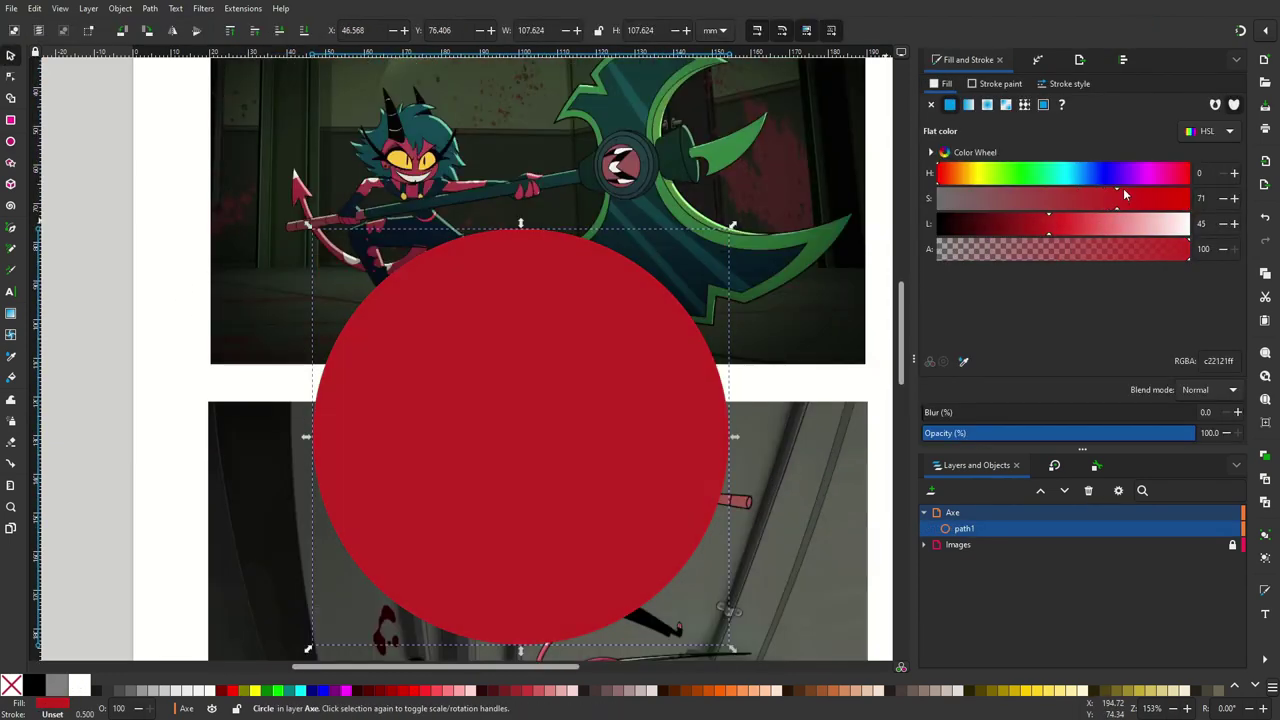
click(1086, 198)
Try moving the circle up and right, then undo the move
drag(500, 353, 533, 245)
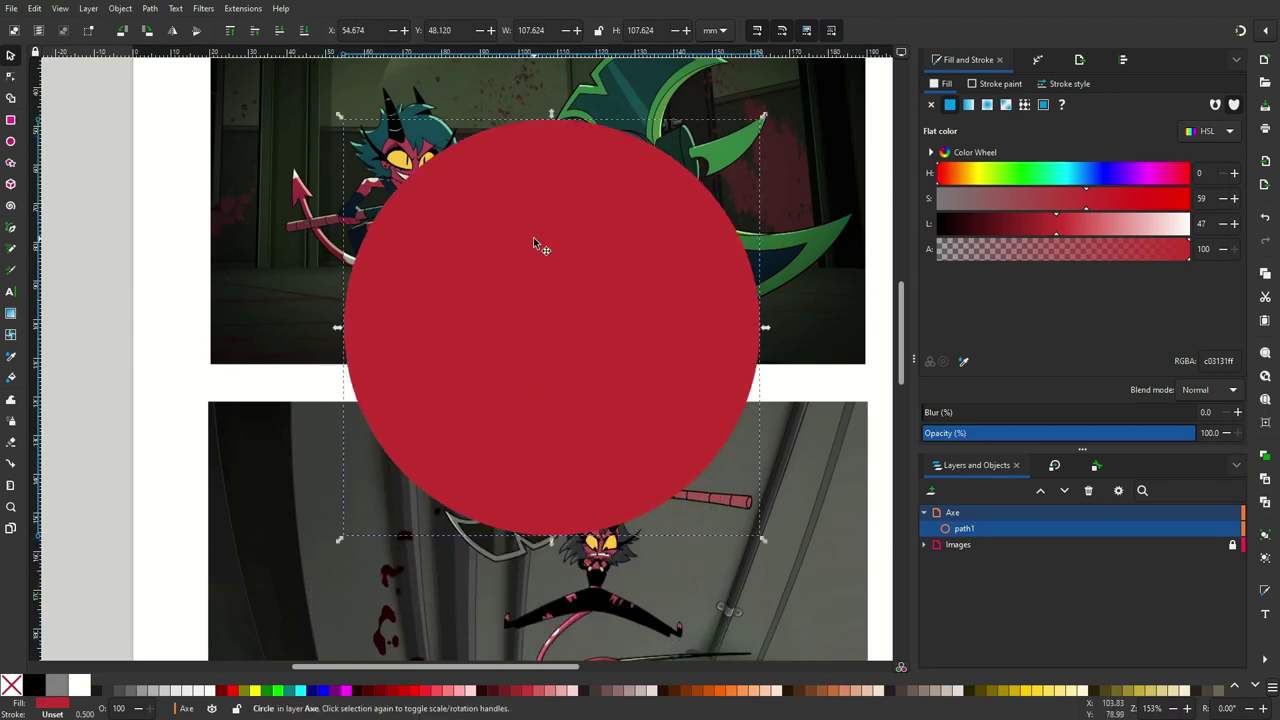
key(ctrl+z)
scroll(571, 400, down, 2)
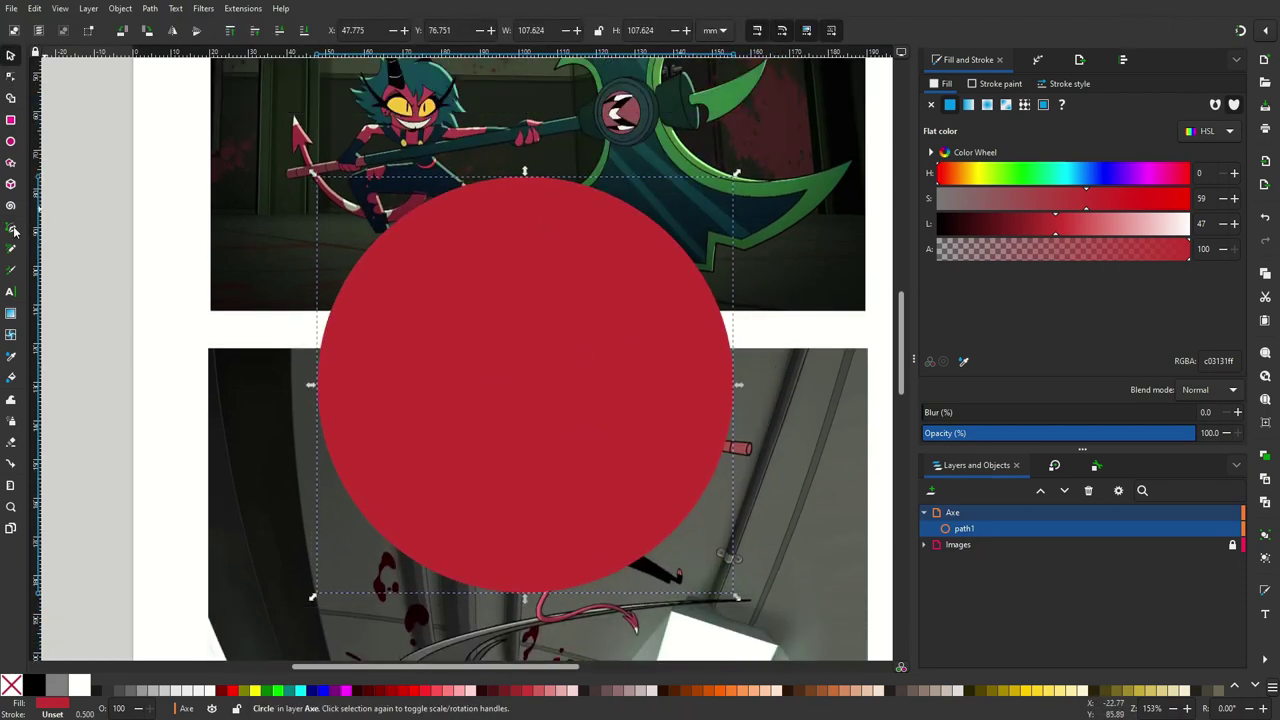
Draw a closed blade outline on the circle's left half and fill it black
key(b)
click(417, 208)
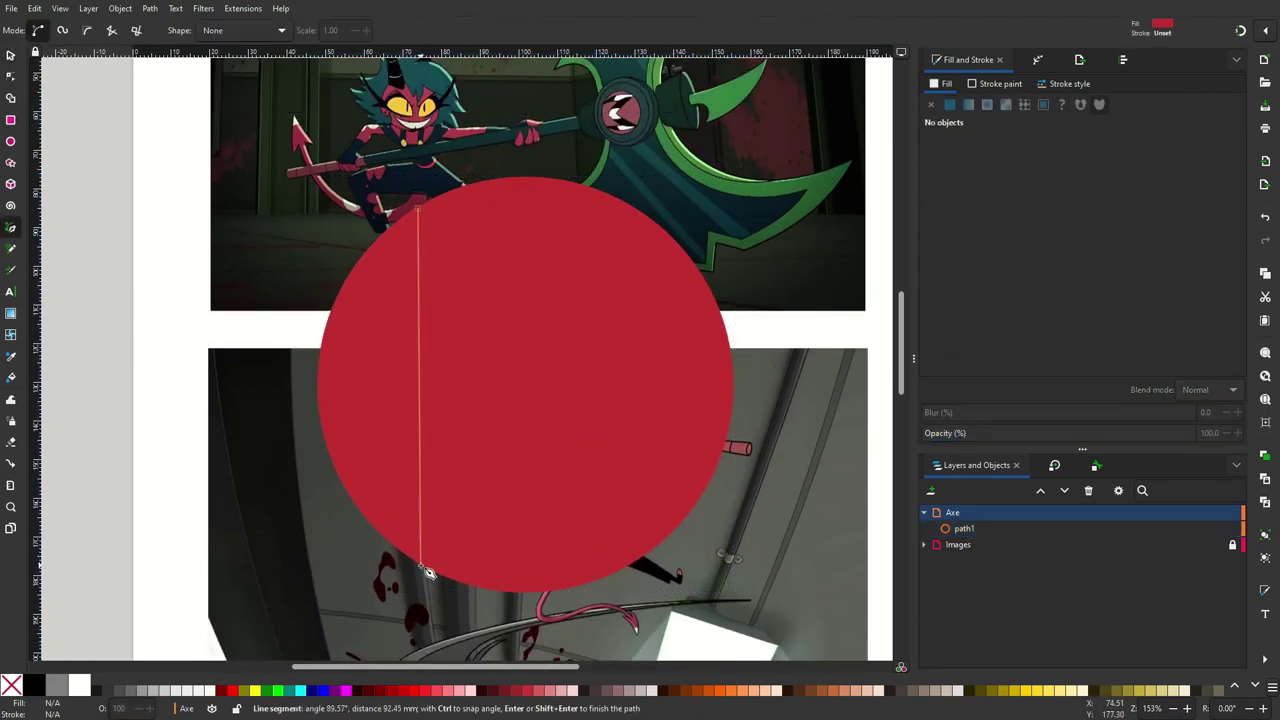
click(517, 431)
click(418, 208)
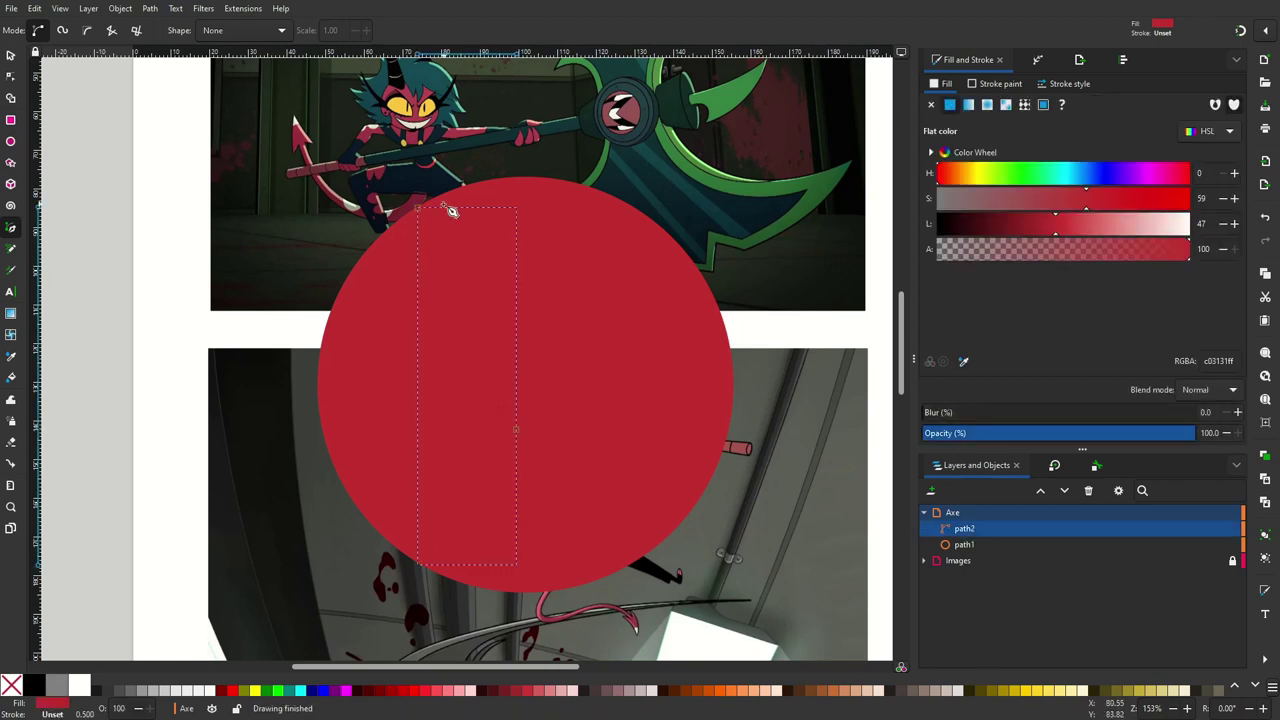
key(n)
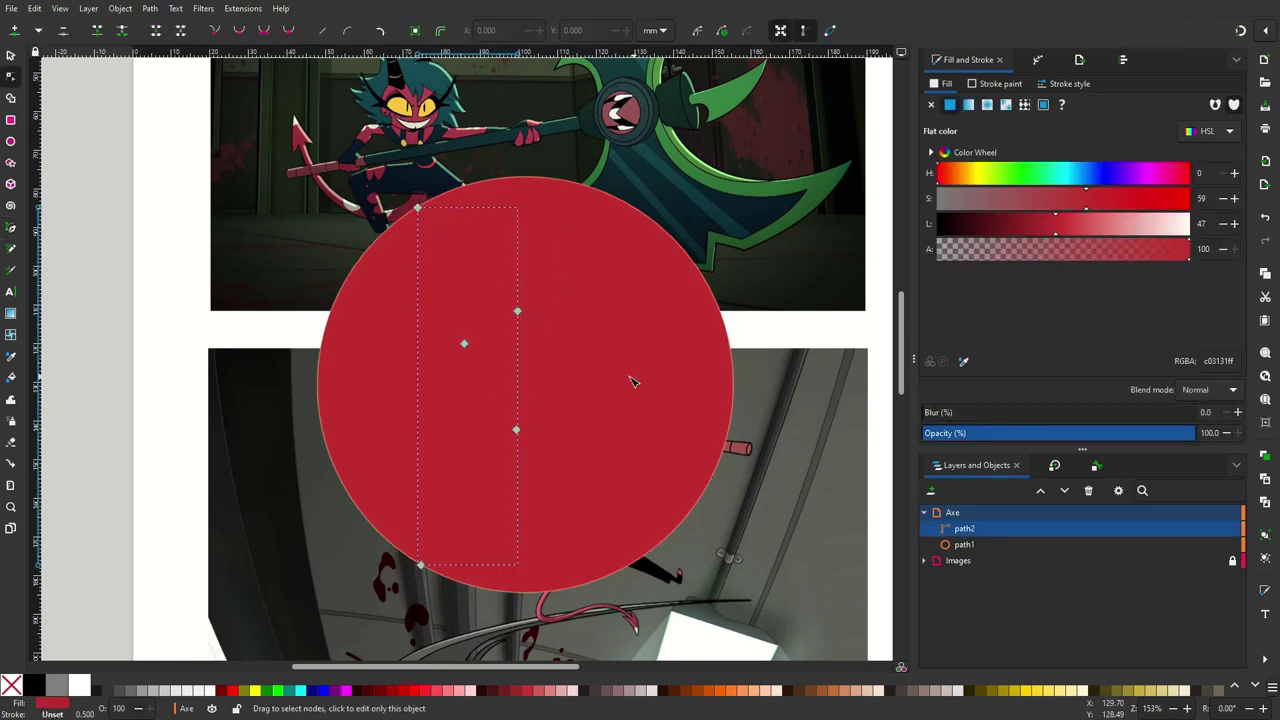
click(33, 685)
Curve the blade's left edge outward and bend its inner notch edges
drag(427, 378, 400, 410)
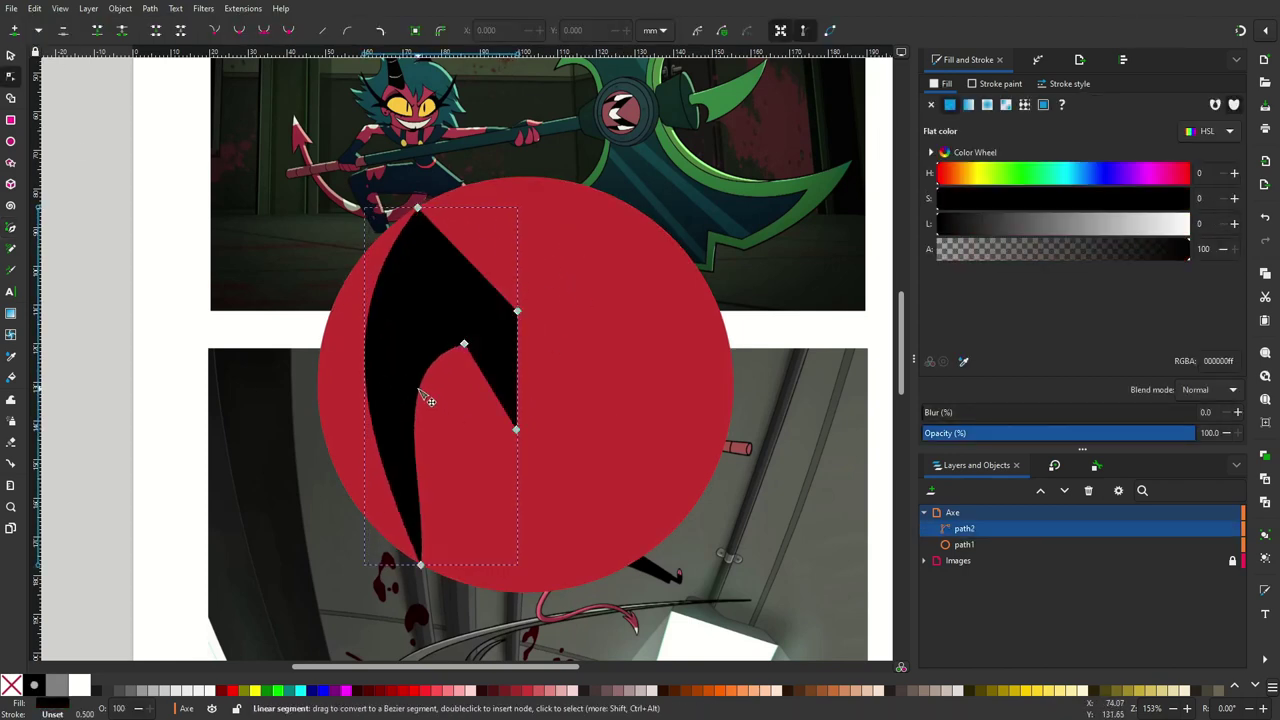
mouse_move(460, 350)
mouse_down()
mouse_move(478, 366)
mouse_move(437, 364)
mouse_move(484, 376)
mouse_up()
key(ctrl+z)
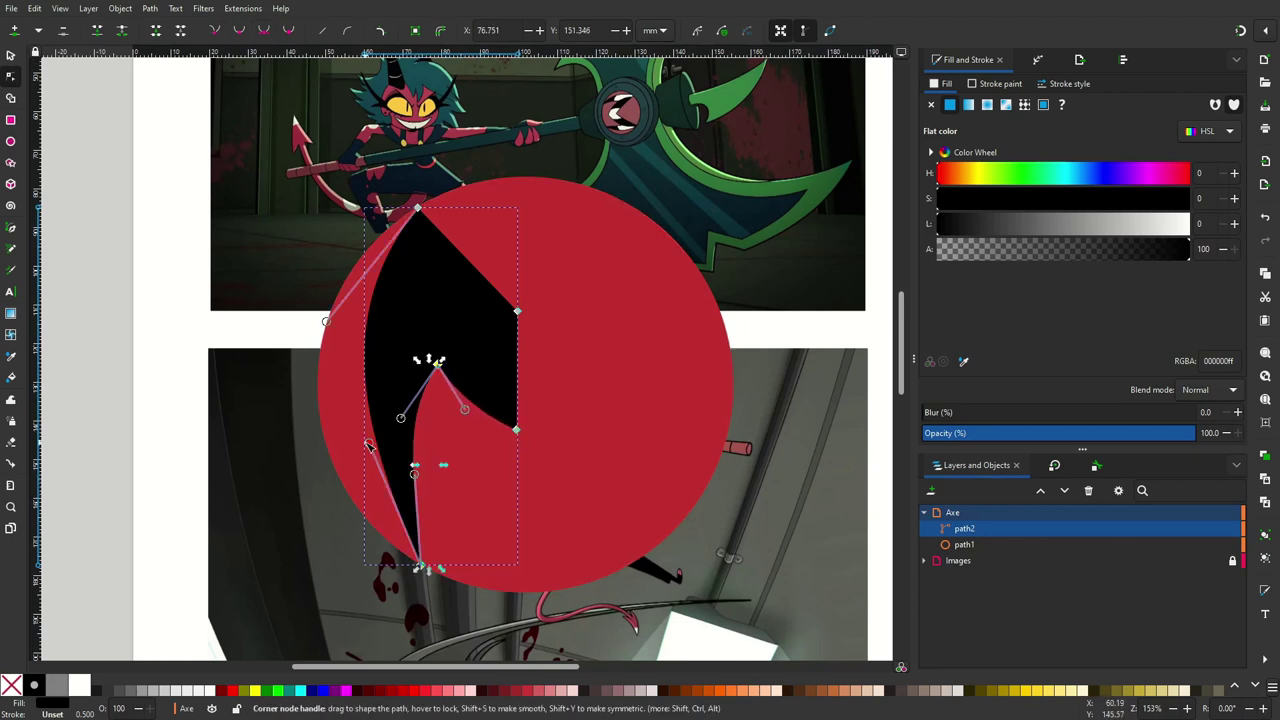
drag(414, 463, 415, 477)
key(Escape)
click(434, 366)
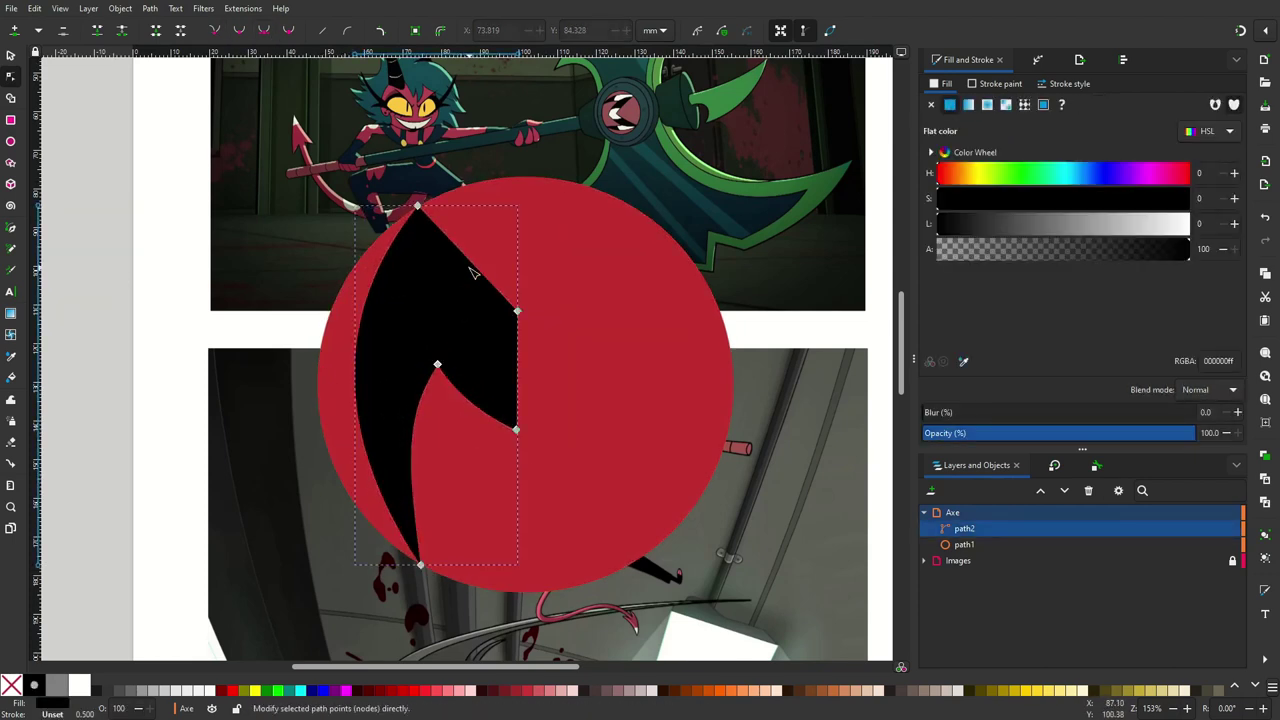
Reshape the blade's top curve, notch point, bottom point and right-edge corner
drag(470, 265, 458, 292)
drag(437, 364, 437, 378)
drag(421, 566, 428, 568)
drag(517, 311, 517, 338)
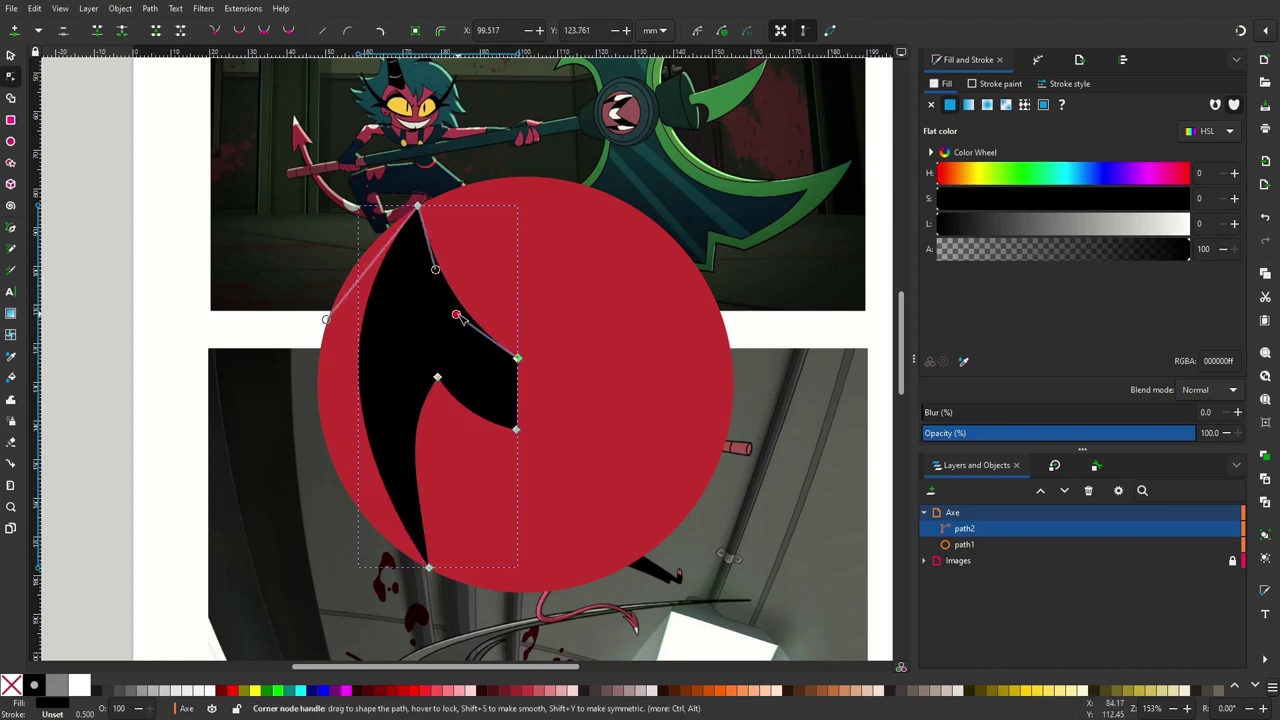
mouse_move(457, 317)
mouse_down()
mouse_move(472, 346)
mouse_move(429, 390)
mouse_up()
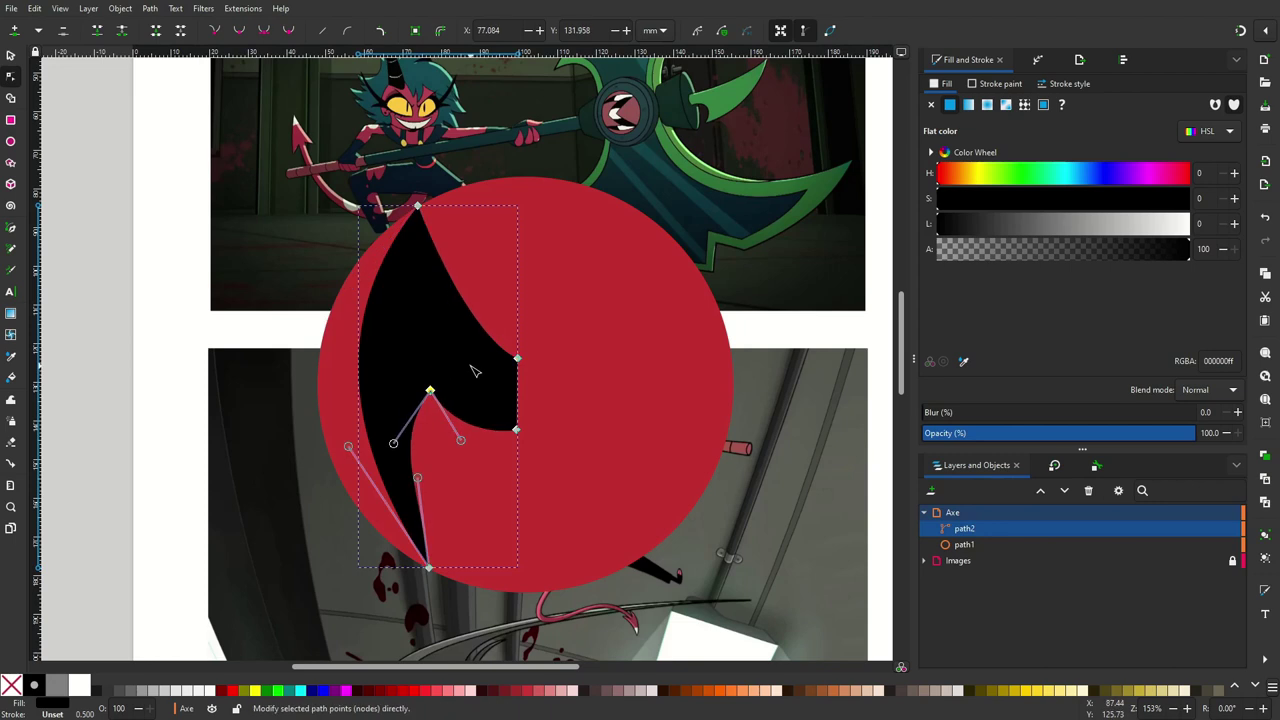
click(110, 345)
key(b)
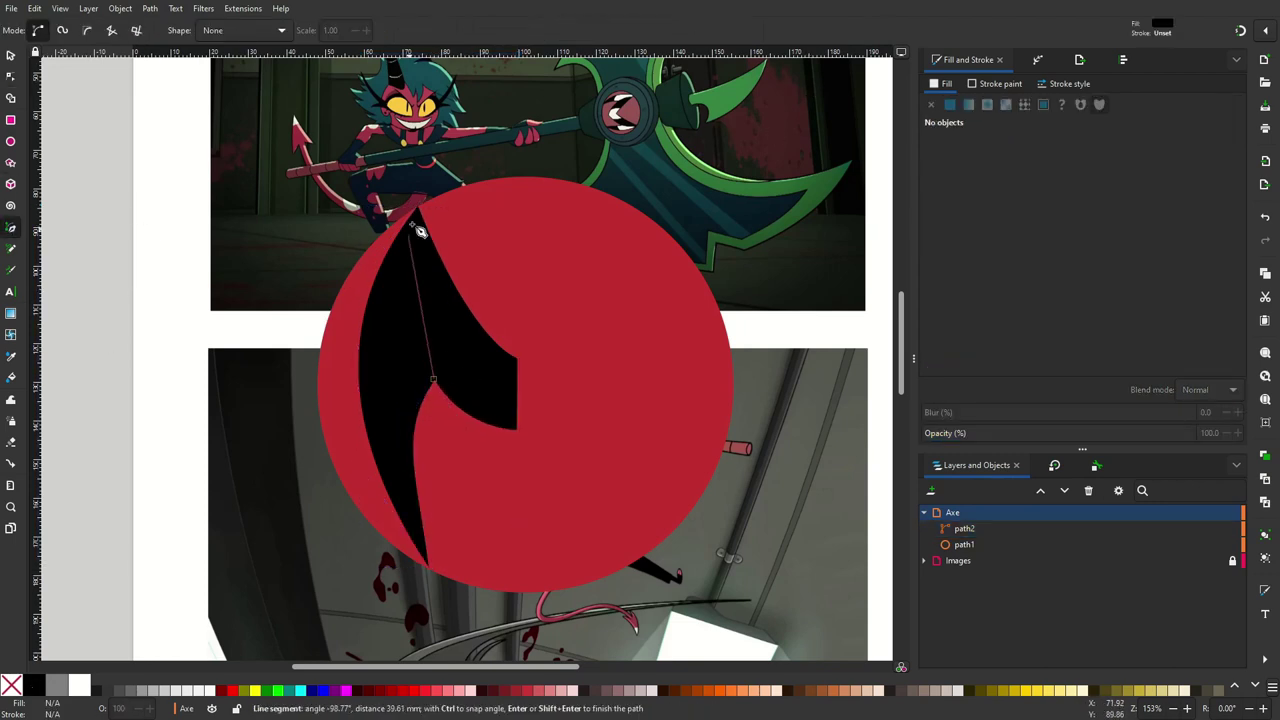
Create a white highlight shape on the blade's upper-left edge and bow its edges
click(433, 381)
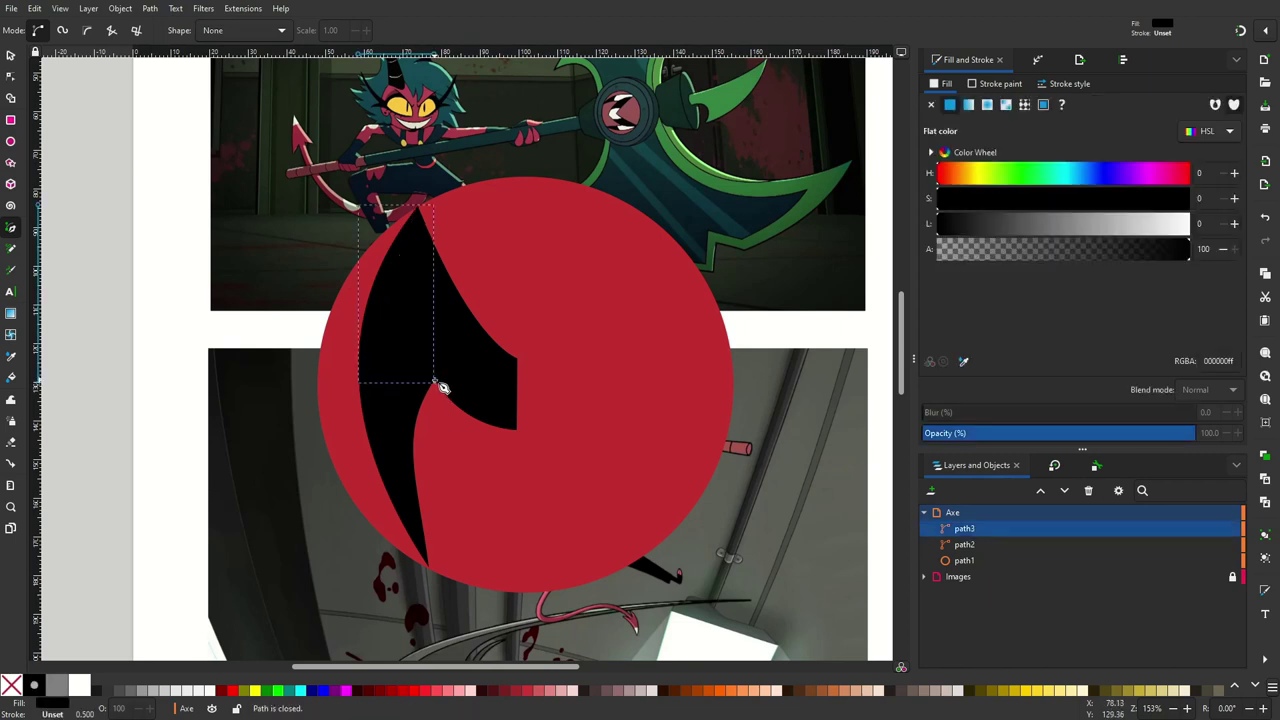
drag(1083, 229, 1190, 229)
click(11, 75)
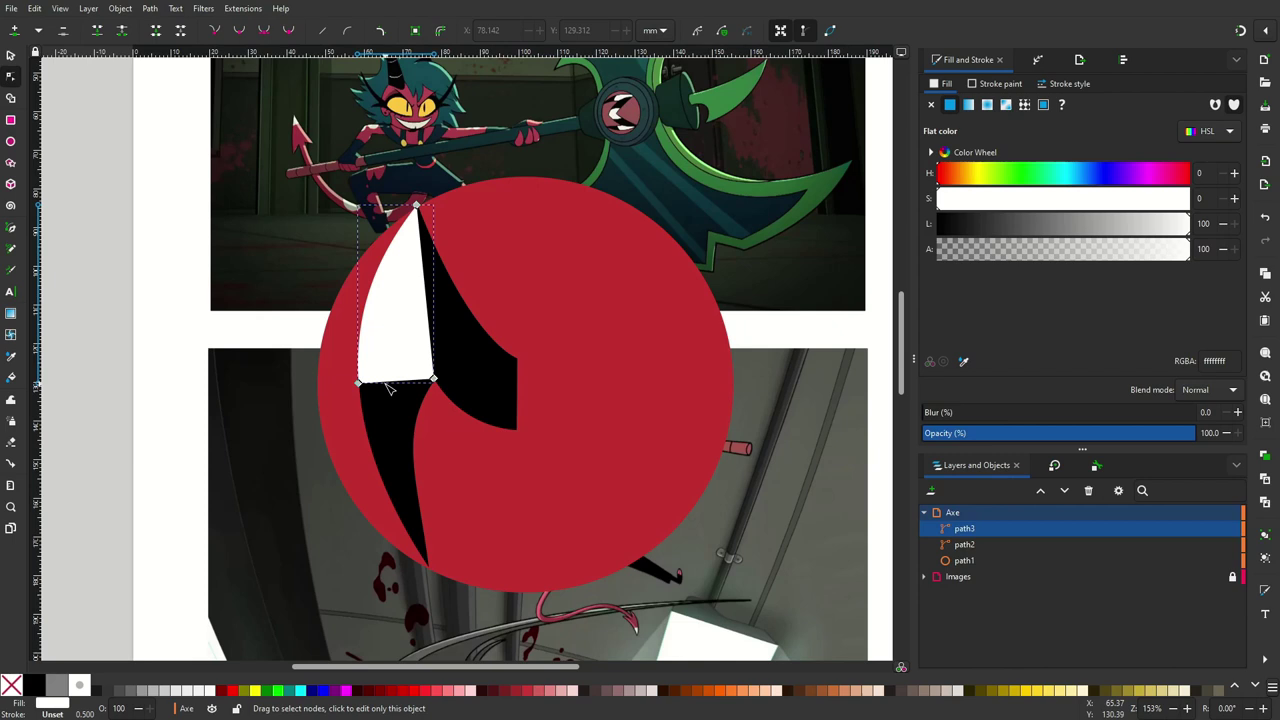
drag(436, 288, 424, 296)
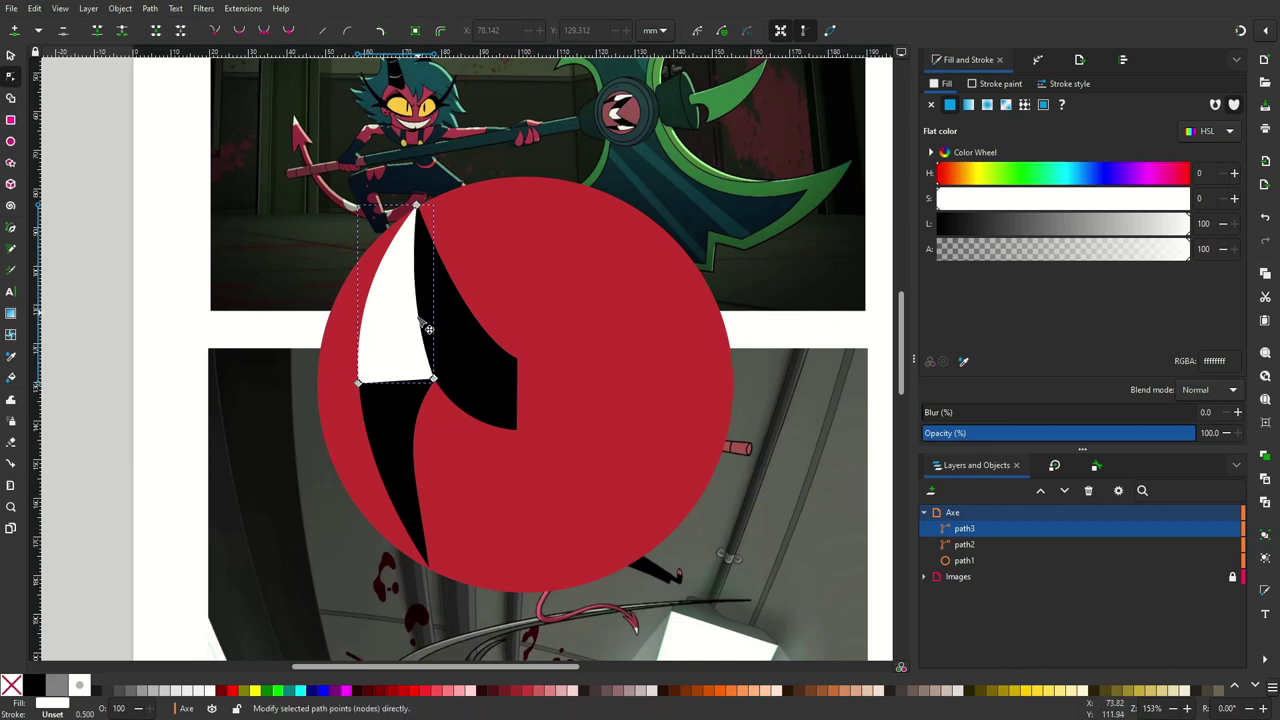
mouse_move(400, 384)
mouse_down()
mouse_move(404, 402)
mouse_move(427, 396)
mouse_up()
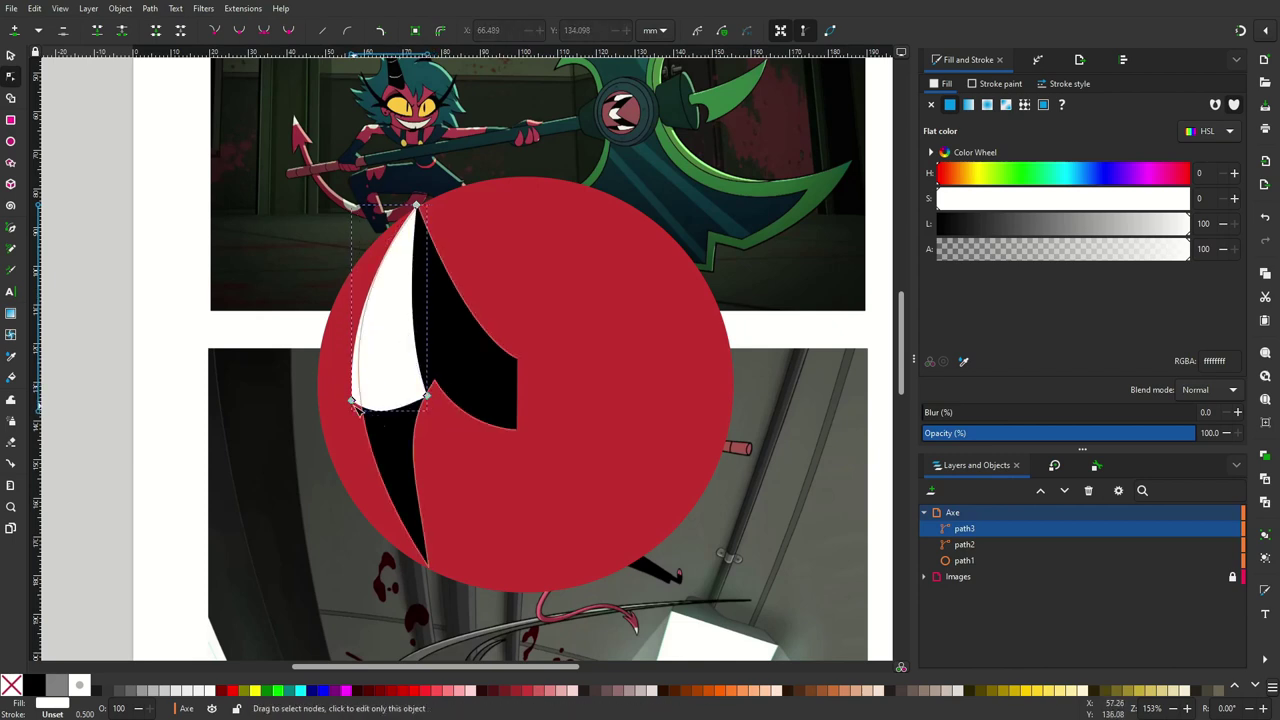
drag(419, 290, 452, 262)
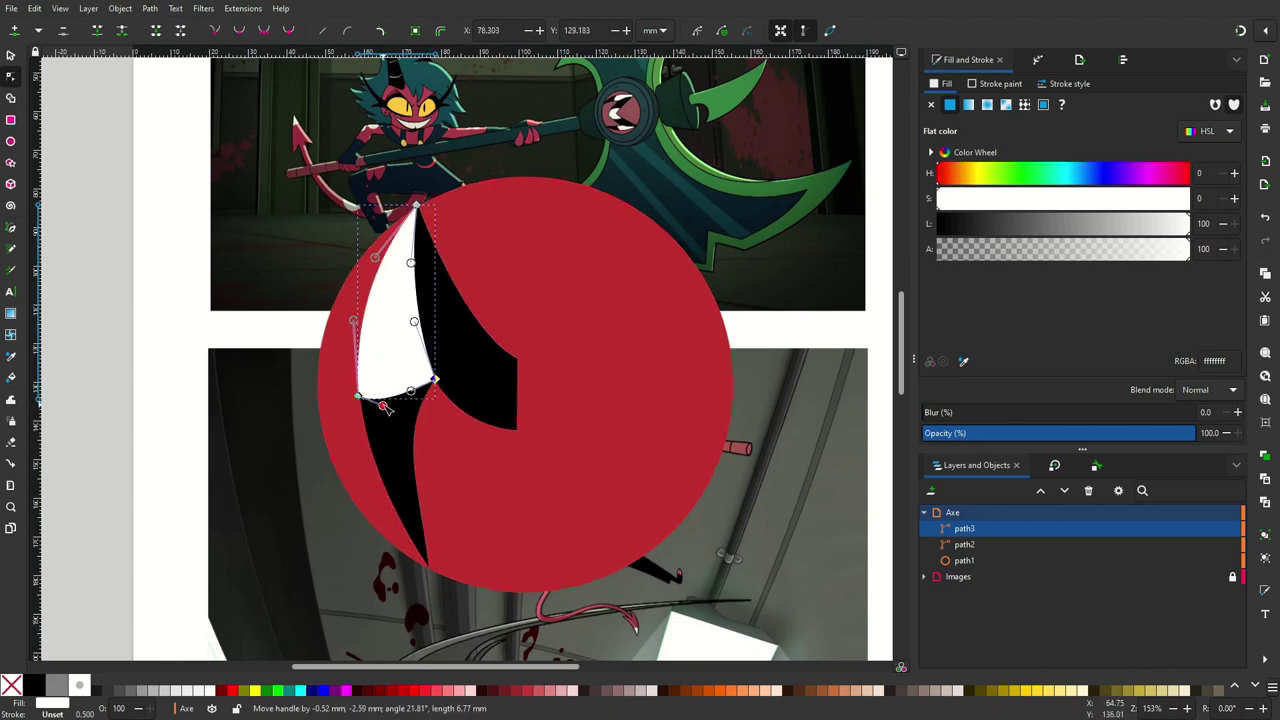
click(103, 418)
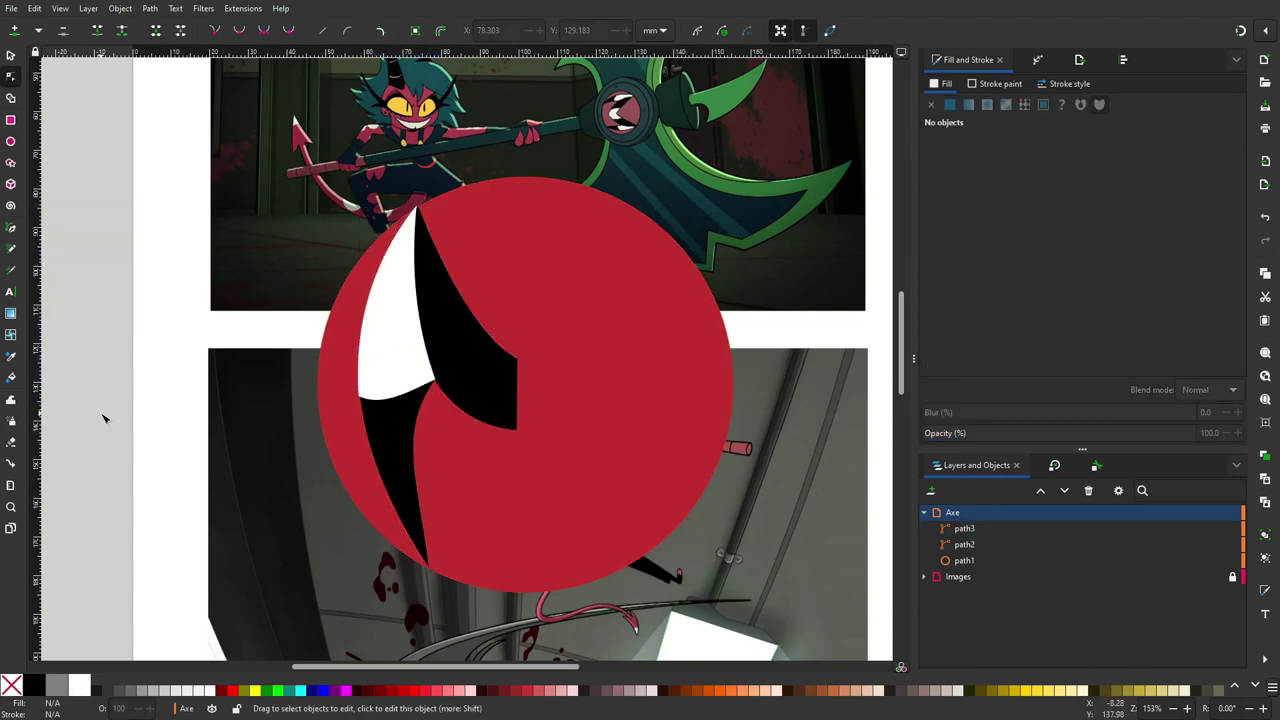
Group the black and white pieces as g3, apply Mirror symmetry, and fuse the halves
right_click(988, 530)
shift+click(964, 544)
key(ctrl+g)
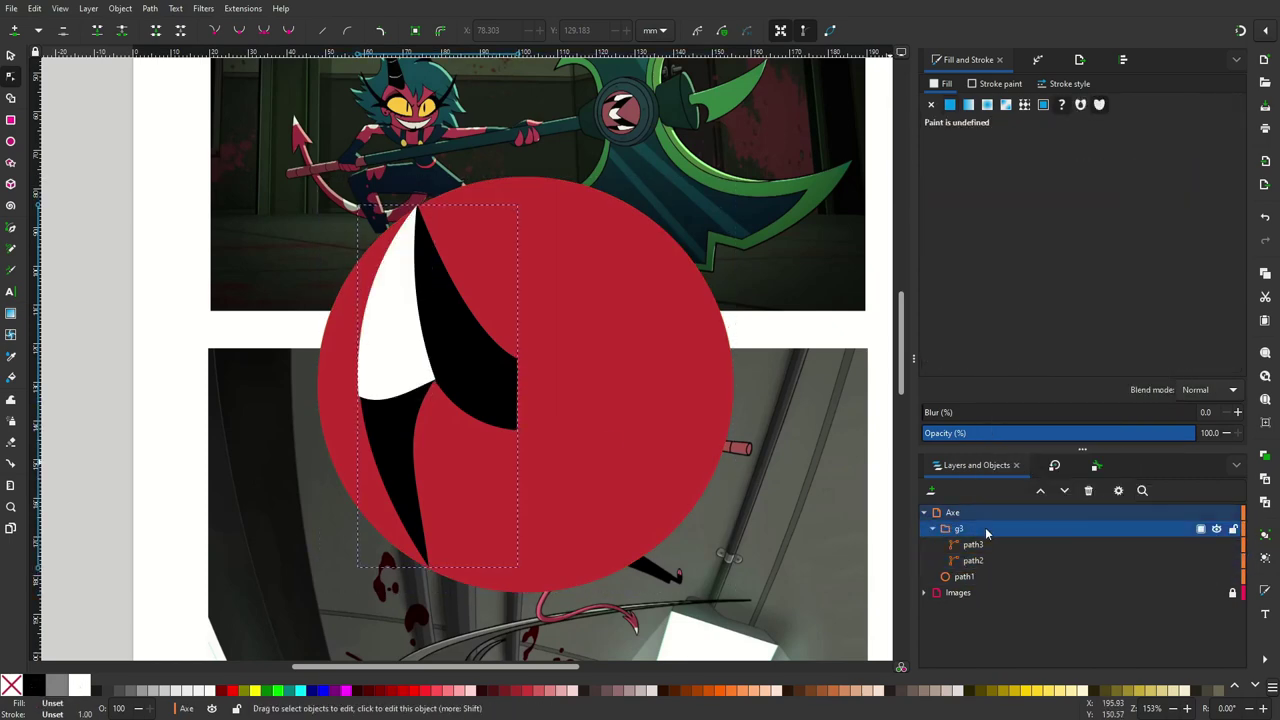
click(1037, 59)
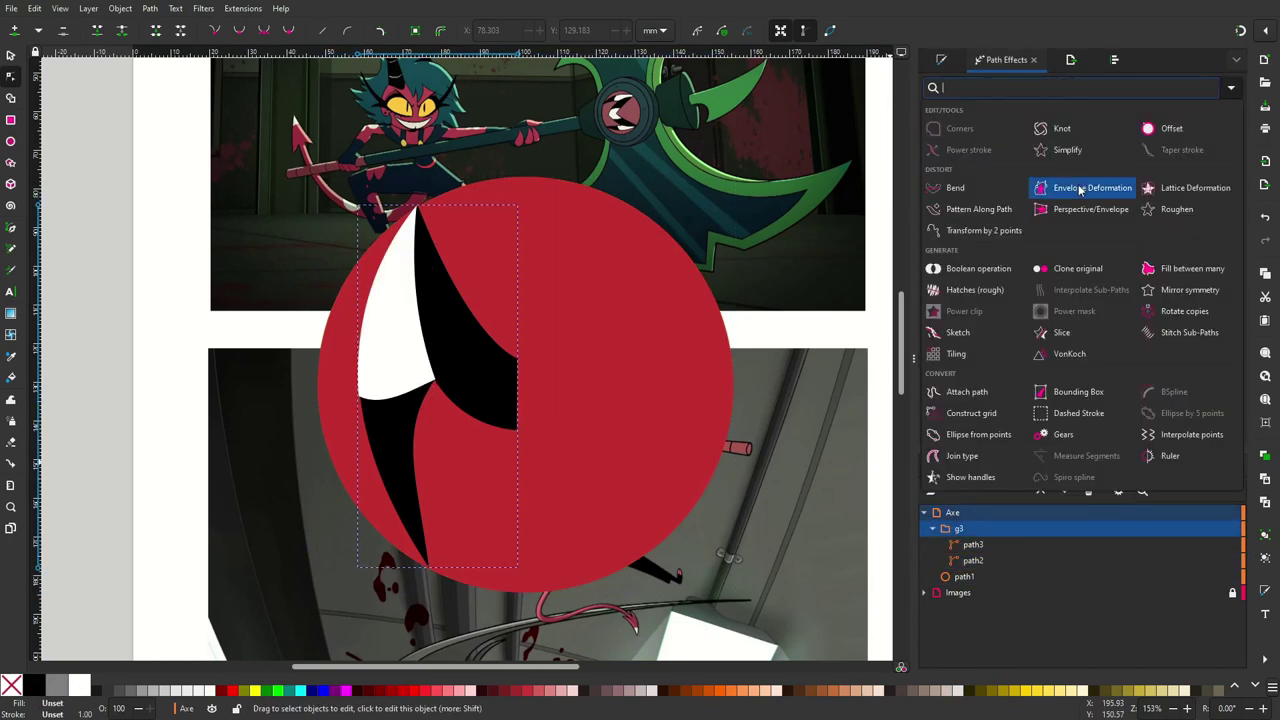
click(1185, 289)
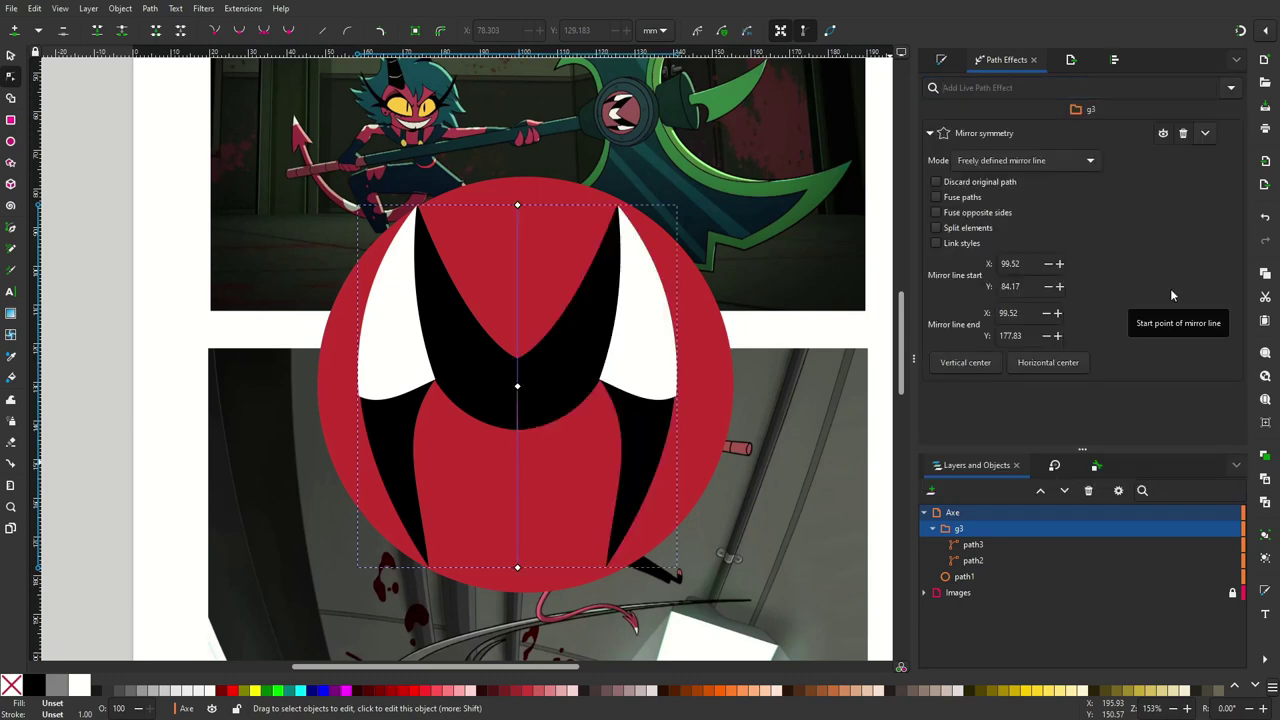
click(10, 54)
click(10, 76)
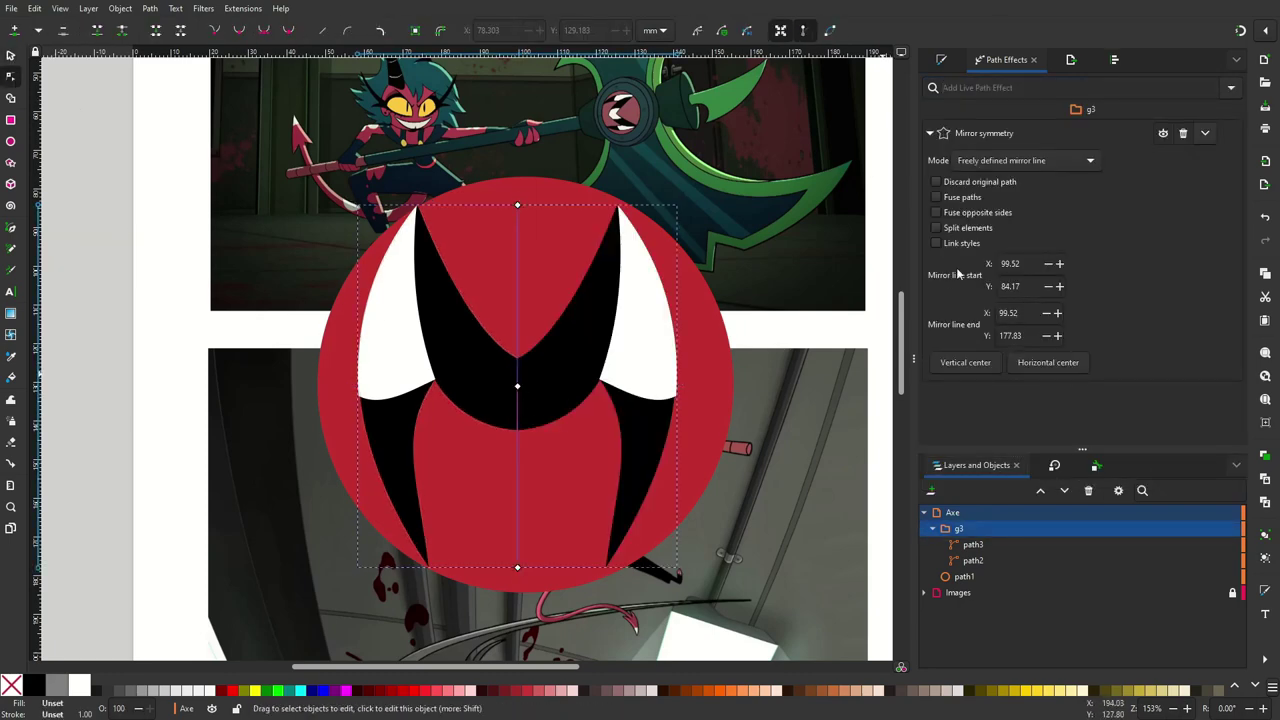
click(90, 349)
key(b)
click(393, 470)
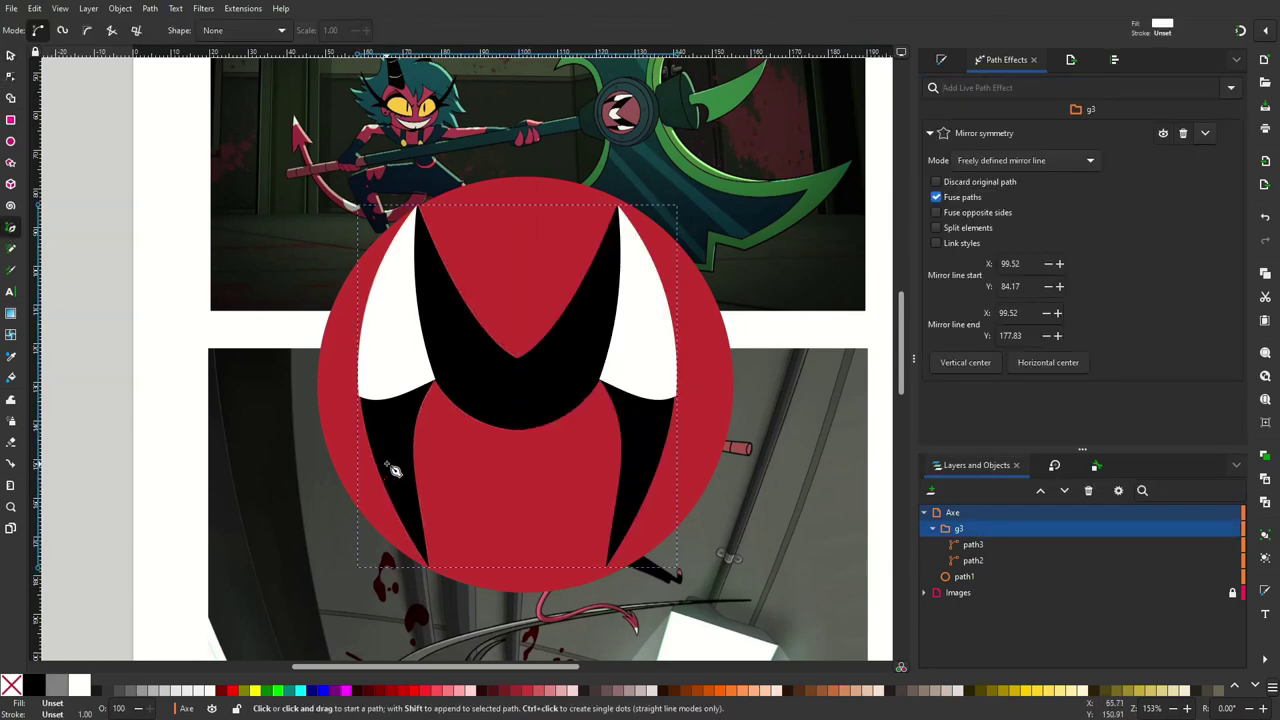
Bend a curve of the mirrored black V shape
key(n)
click(478, 410)
drag(473, 450, 453, 400)
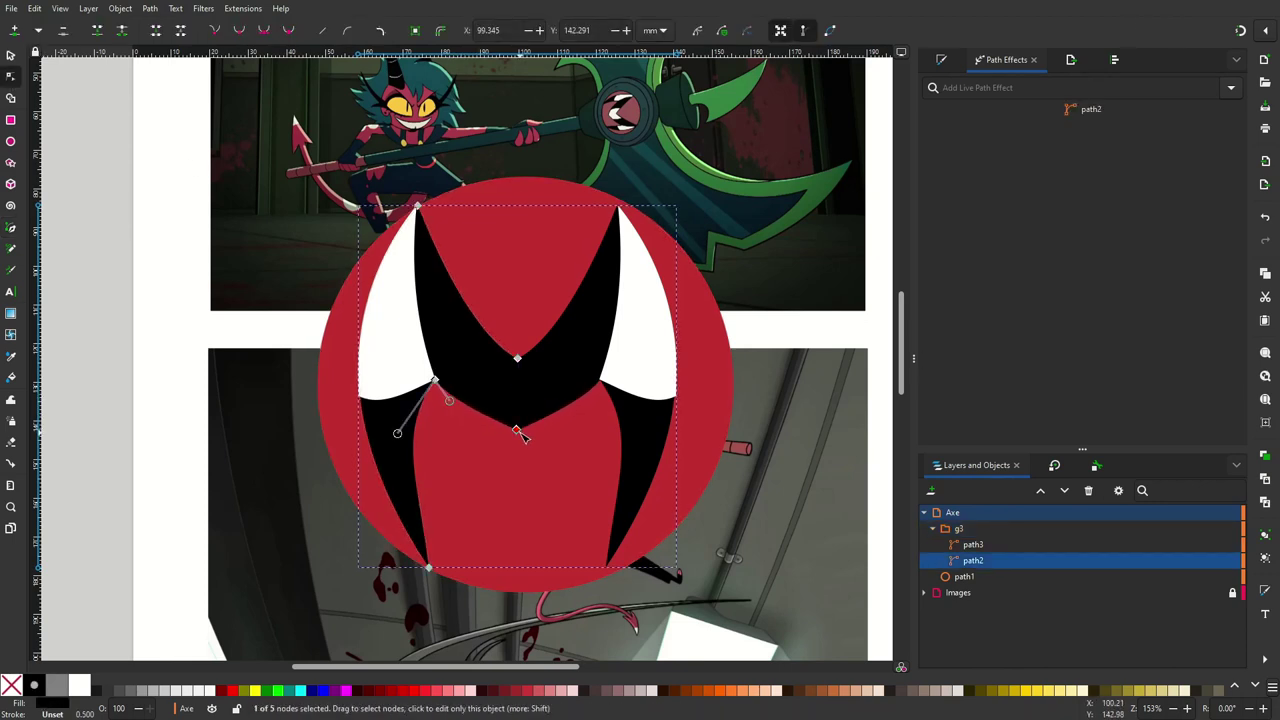
click(517, 359)
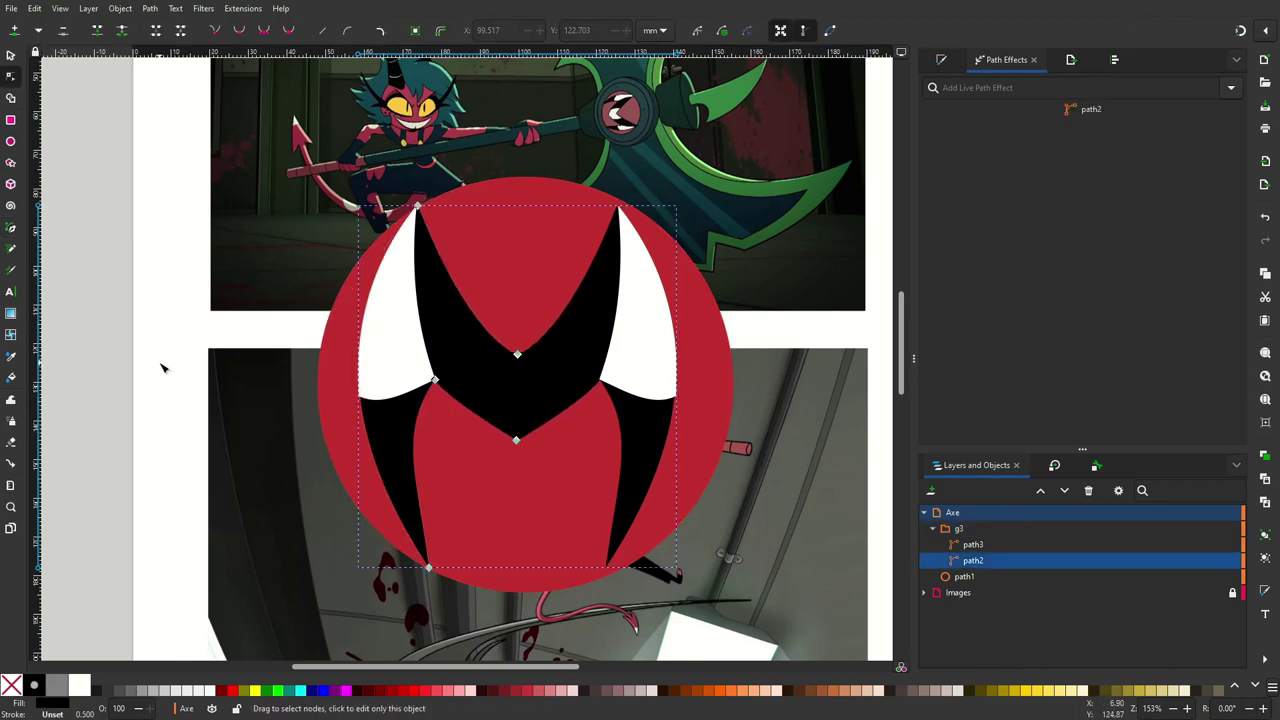
Reshape the white fang's curve and corner handles to match the reference
click(372, 398)
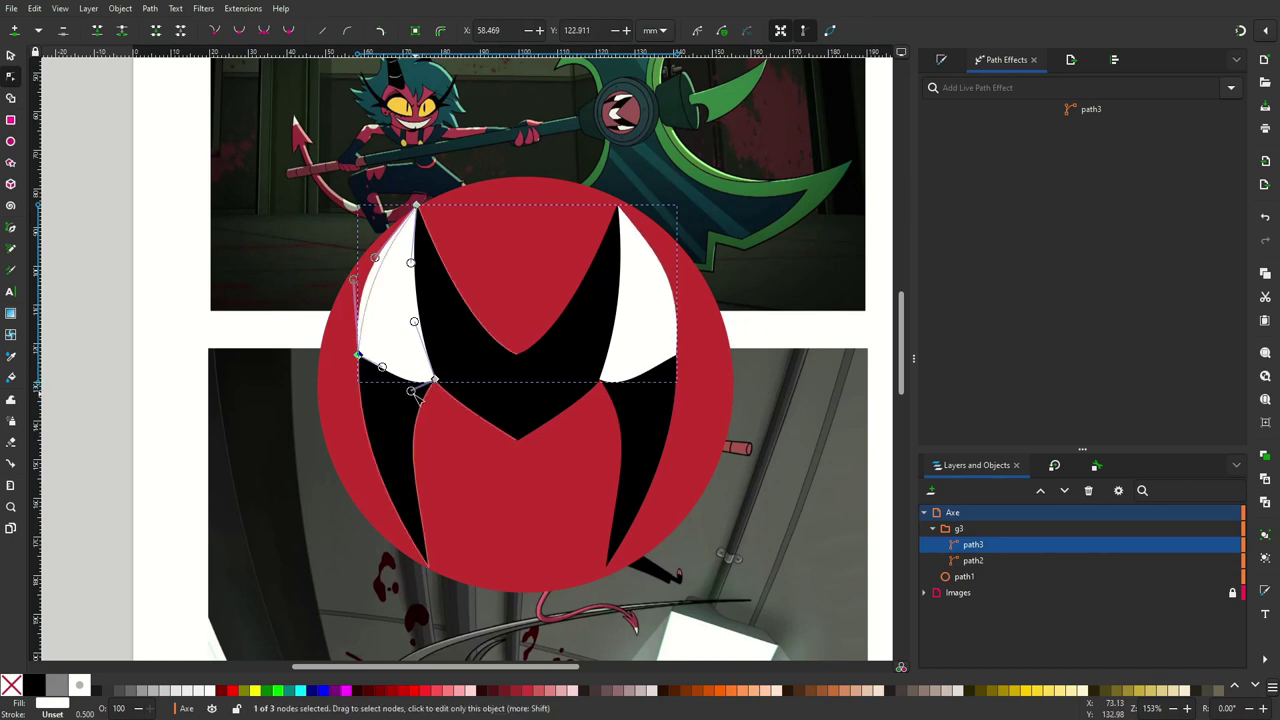
mouse_move(440, 372)
mouse_down()
mouse_move(470, 327)
mouse_move(410, 333)
mouse_up()
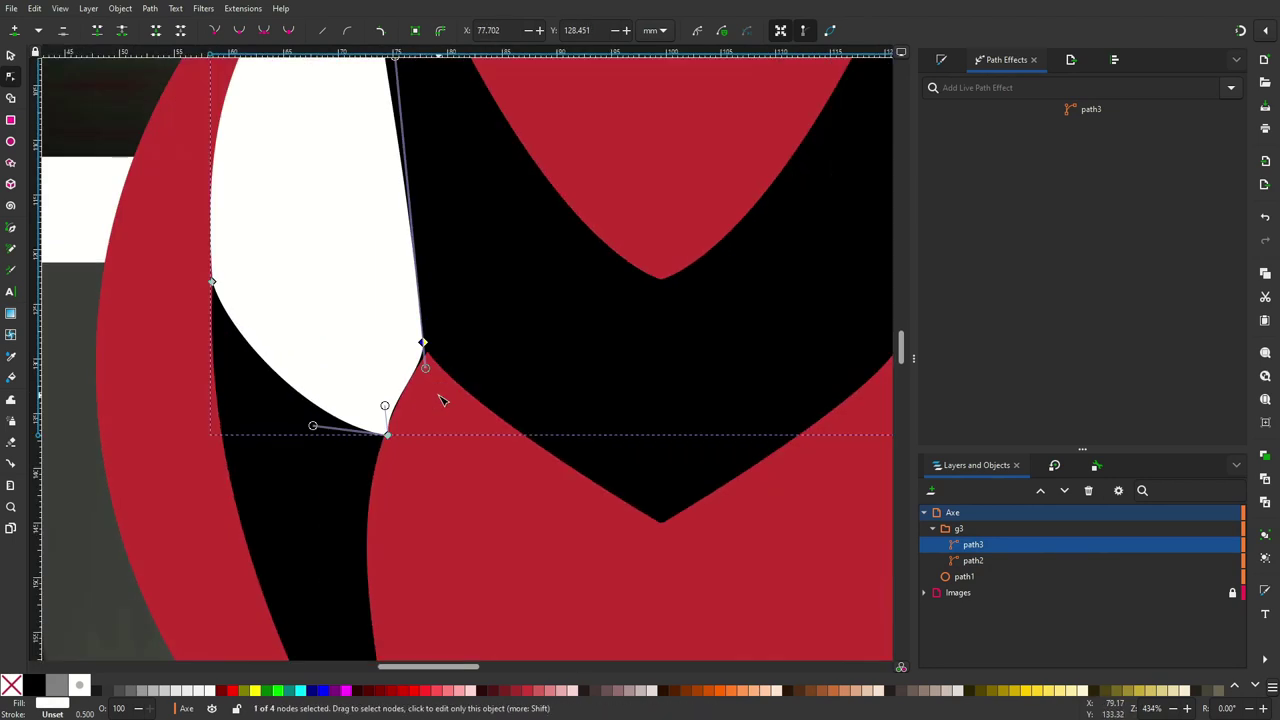
ctrl+scroll(437, 395, up, 3)
drag(424, 346, 405, 385)
drag(387, 434, 382, 434)
ctrl+scroll(537, 306, down, 1)
scroll(537, 306, up, 4)
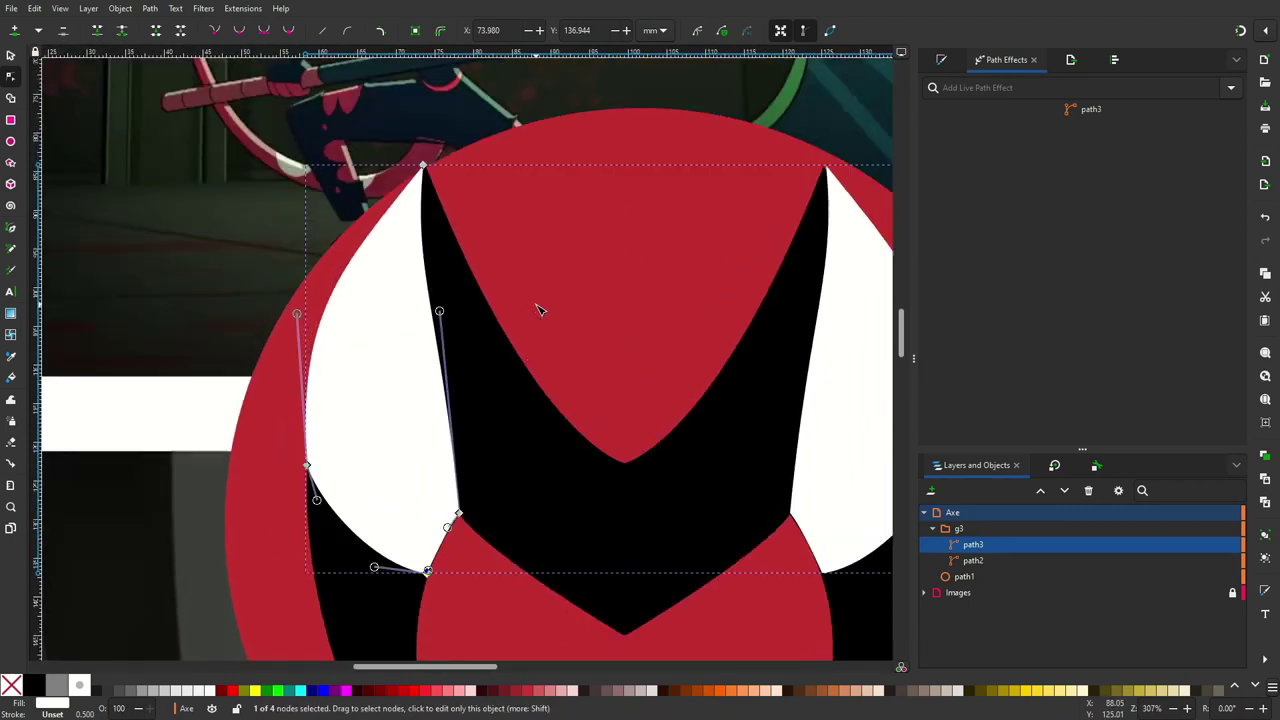
mouse_move(437, 309)
mouse_down()
mouse_move(380, 313)
mouse_move(415, 382)
mouse_up()
scroll(149, 457, down, 5)
scroll(194, 423, up, 1)
scroll(194, 423, down, 2)
Curve the fang's straight bottom edge and check the whole page
click(308, 251)
scroll(296, 342, up, 3)
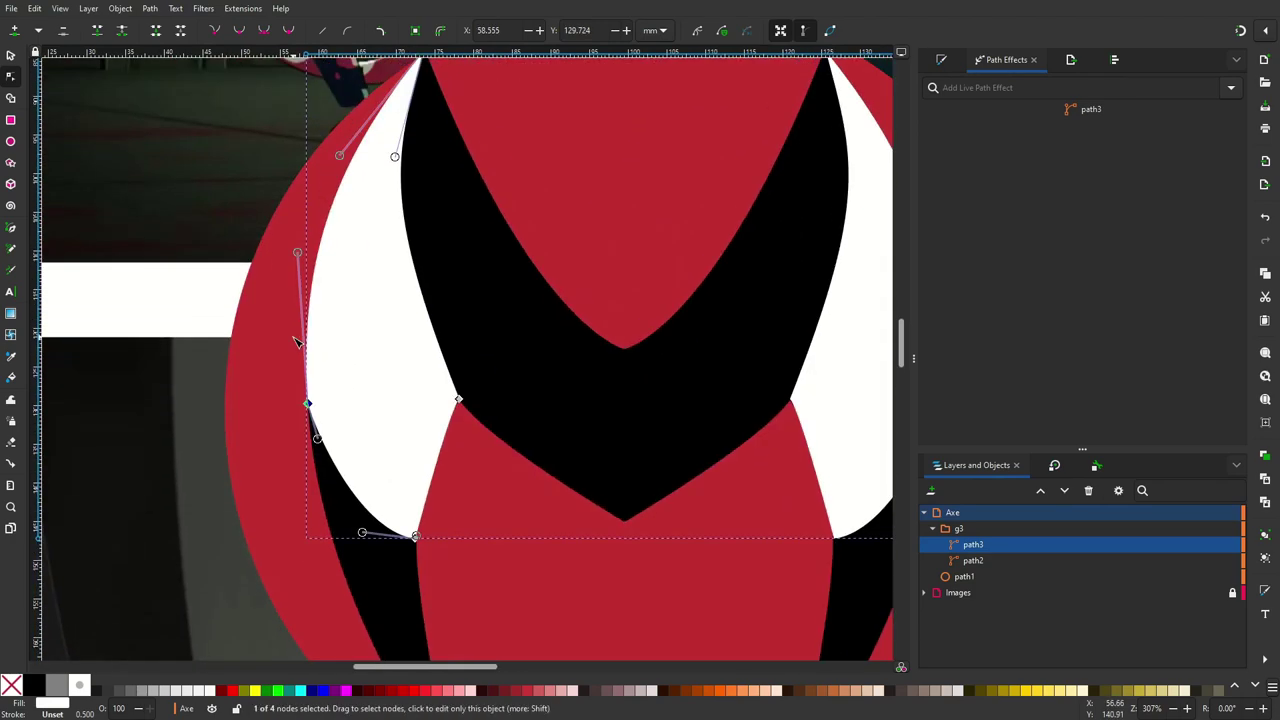
shift+drag(415, 537, 416, 450)
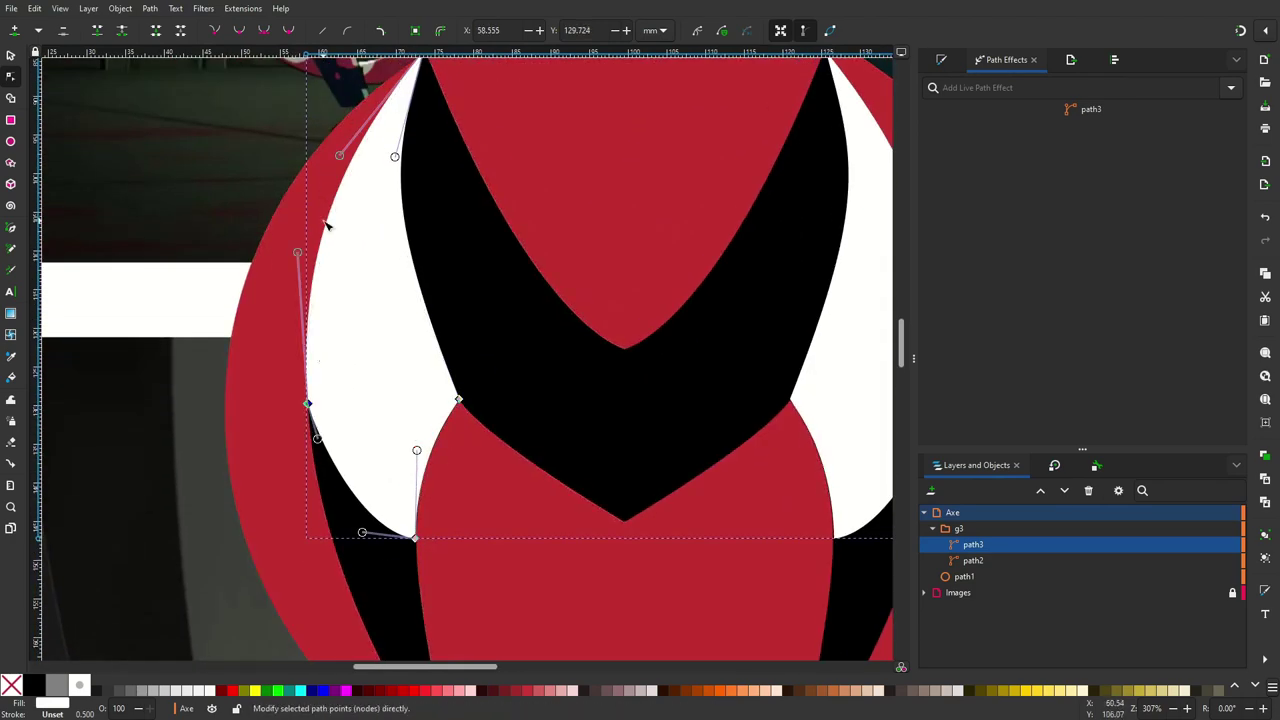
key(5)
ctrl+scroll(505, 511, up, 3)
key(Escape)
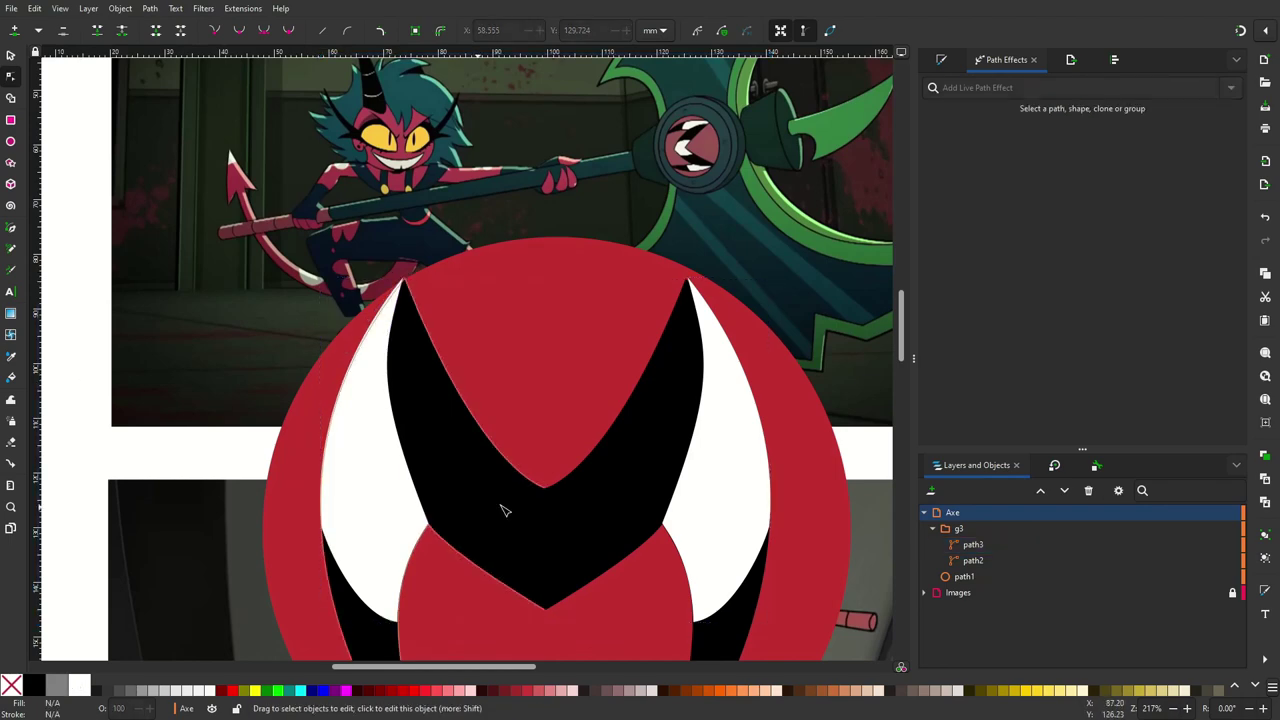
scroll(515, 505, down, 4)
Select the fang and black shapes, then the mirrored emblem group g3
click(420, 466)
scroll(615, 383, up, 4)
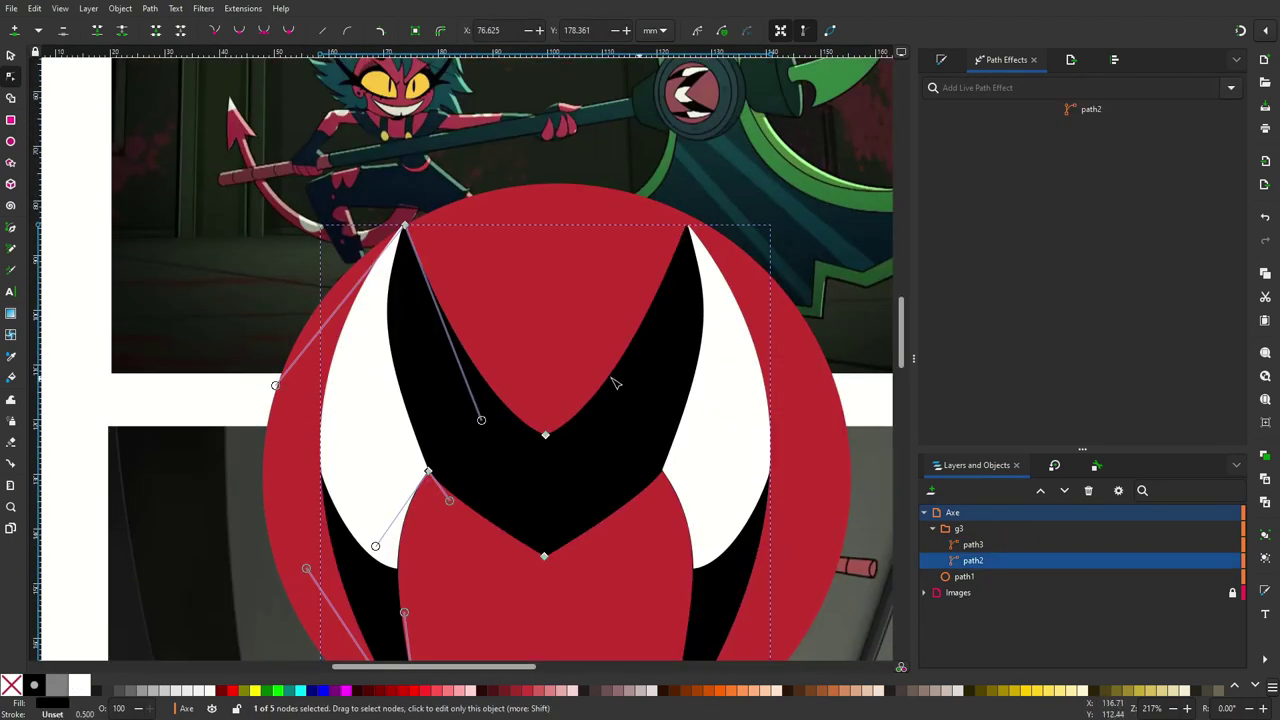
click(237, 340)
key(ctrl+a)
scroll(249, 294, down, 3)
ctrl+scroll(285, 350, down, 2)
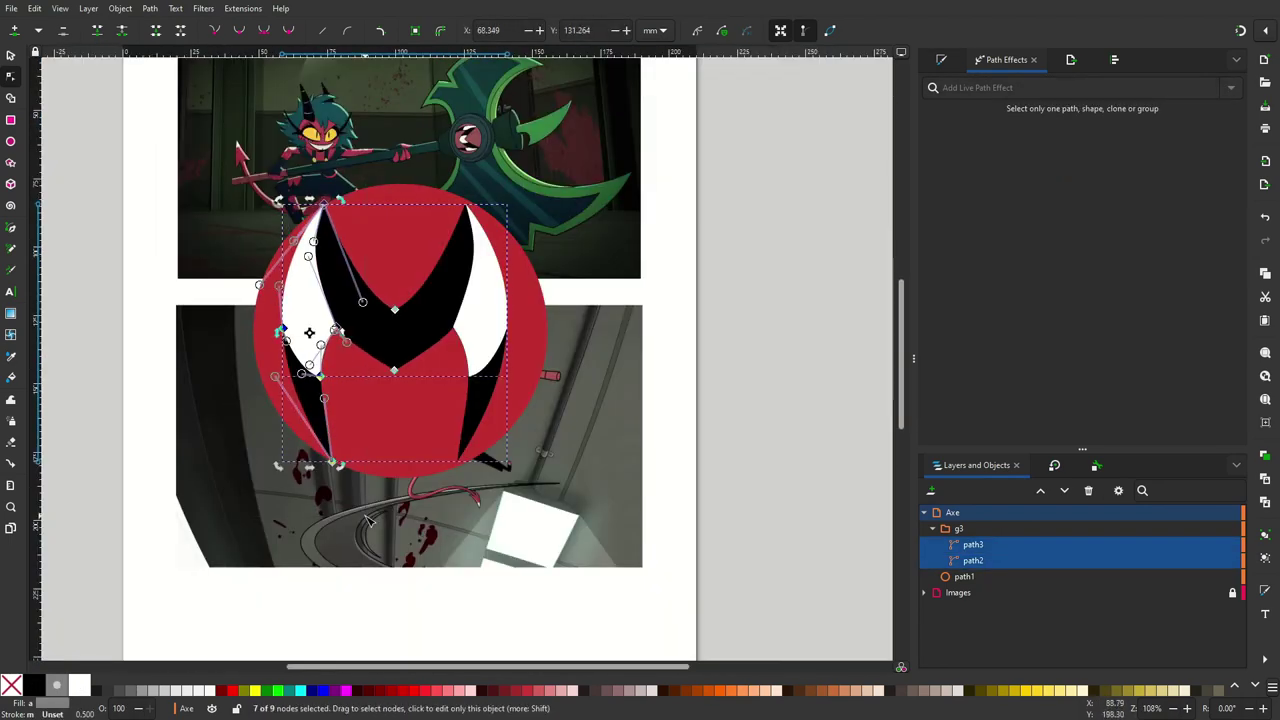
click(10, 56)
click(398, 406)
ctrl+scroll(398, 406, up, 2)
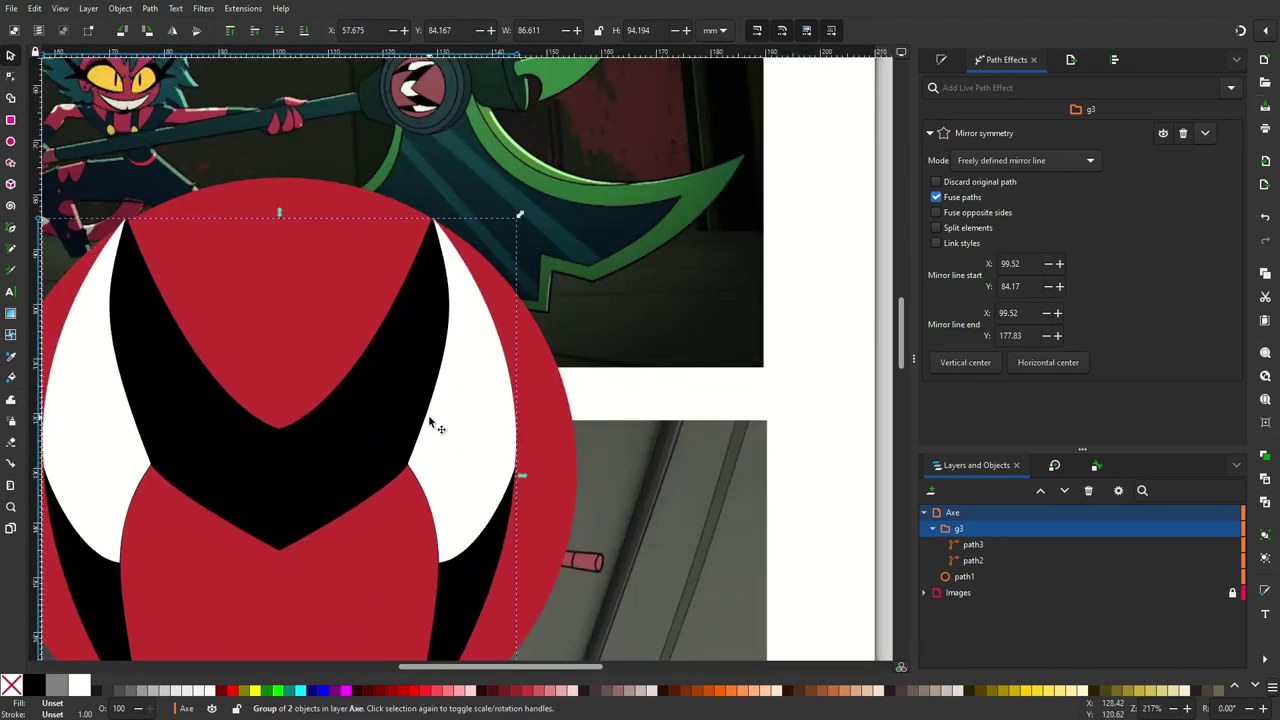
scroll(500, 400, down, 4)
ctrl+scroll(584, 366, down, 1)
drag(538, 259, 370, 440)
key(Escape)
ctrl+scroll(430, 376, down, 1)
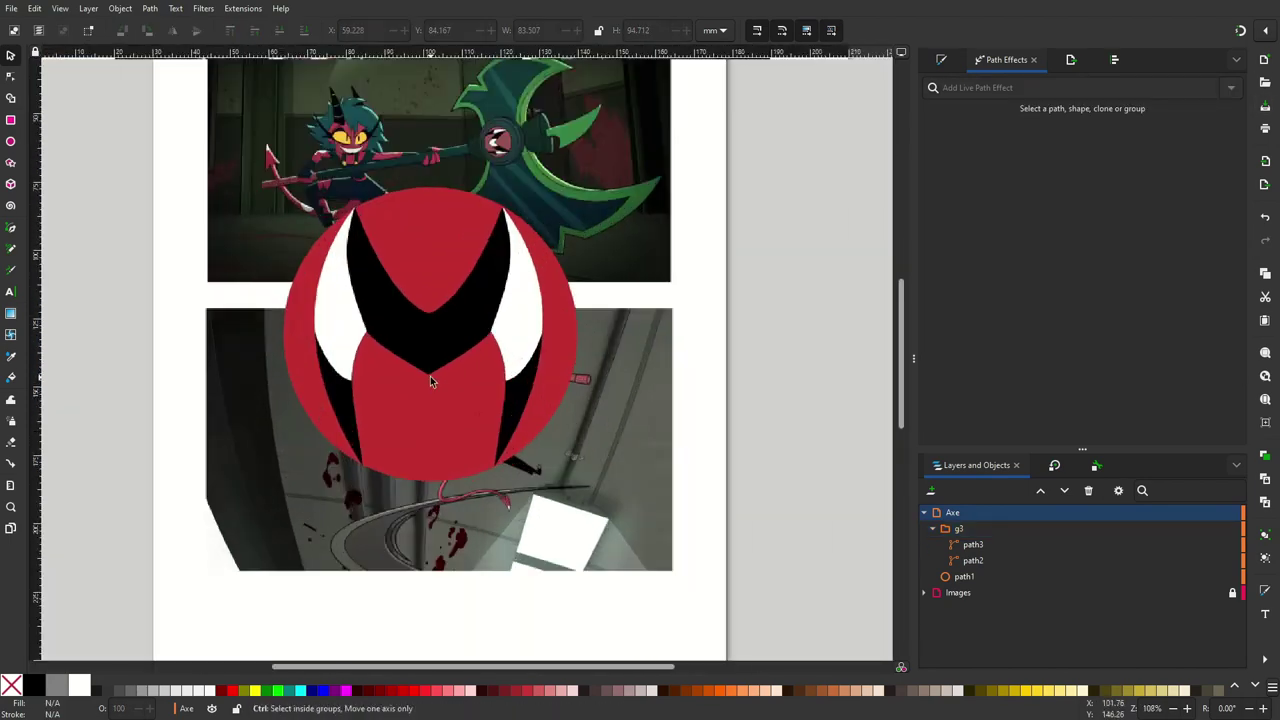
ctrl+scroll(430, 376, up, 2)
Draw a new white centre shape between the black bands
key(b)
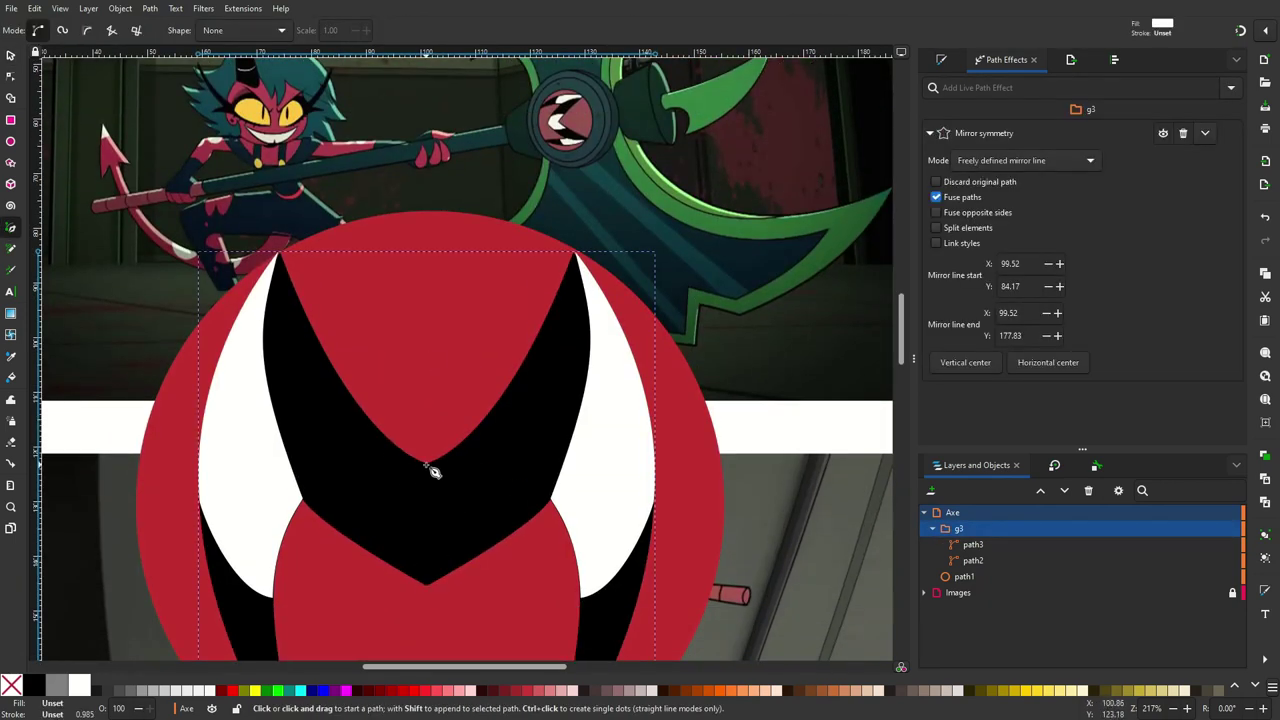
click(426, 465)
click(426, 464)
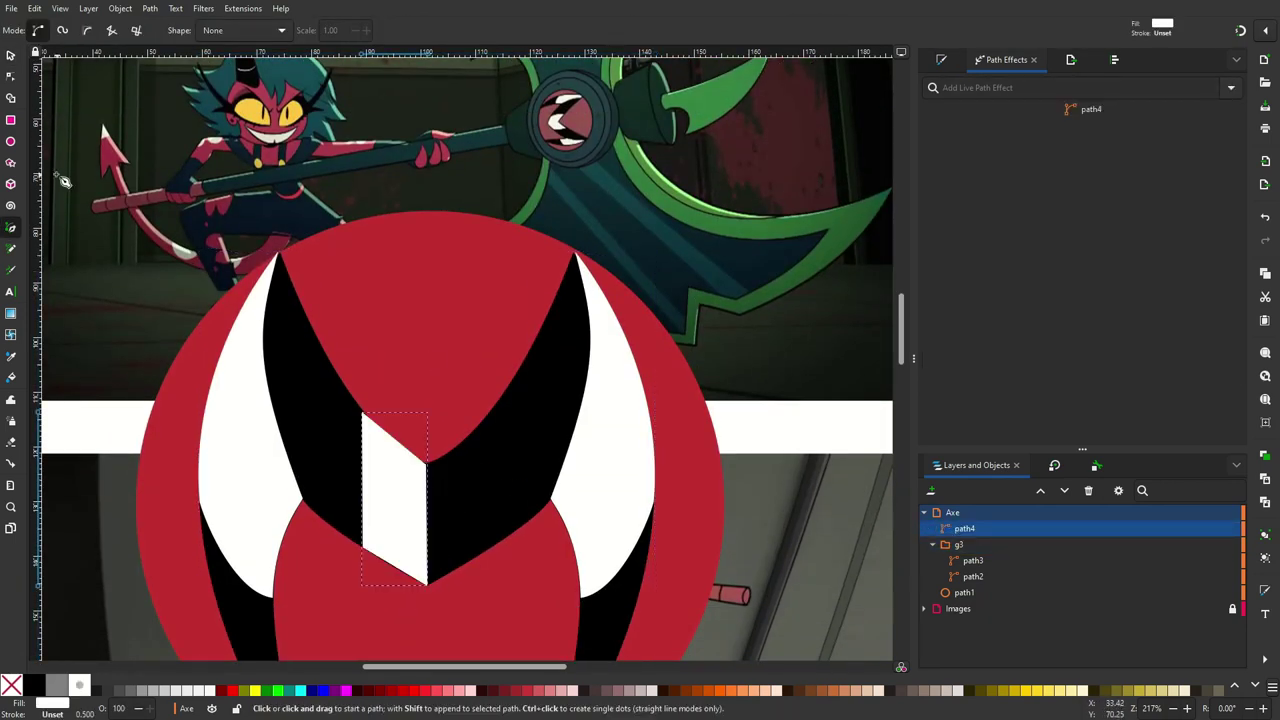
click(958, 528)
key(n)
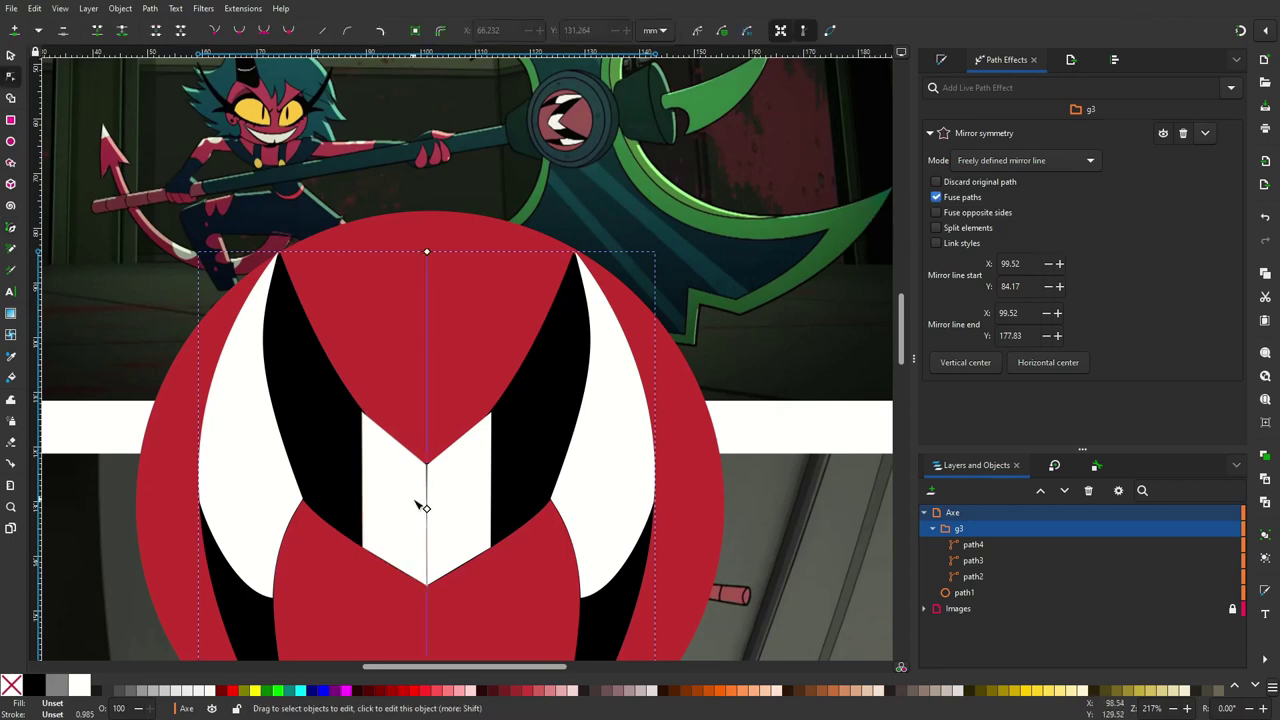
click(420, 503)
Bend the centre shape's left side outward and move its lower-left point down and right
ctrl+scroll(540, 500, up, 2)
shift+scroll(395, 300, left, 5)
mouse_move(393, 270)
mouse_down()
mouse_move(428, 323)
mouse_move(558, 376)
mouse_up()
click(390, 261)
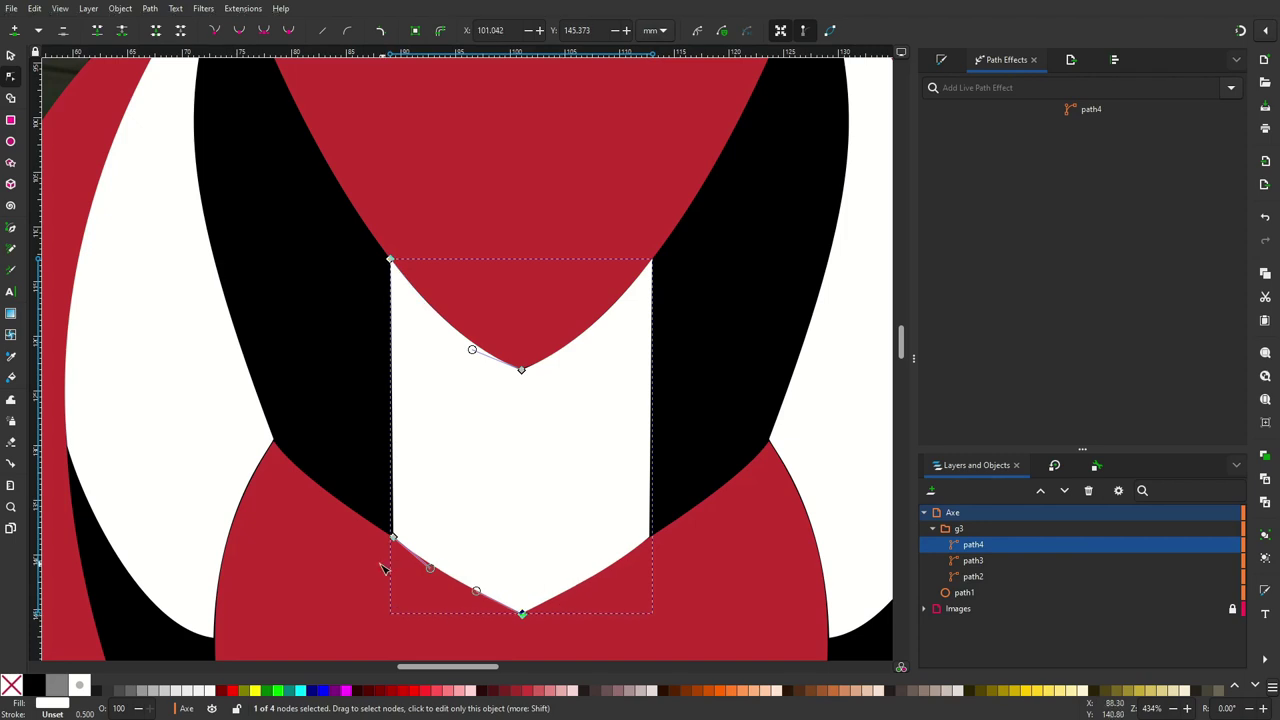
drag(391, 425, 374, 420)
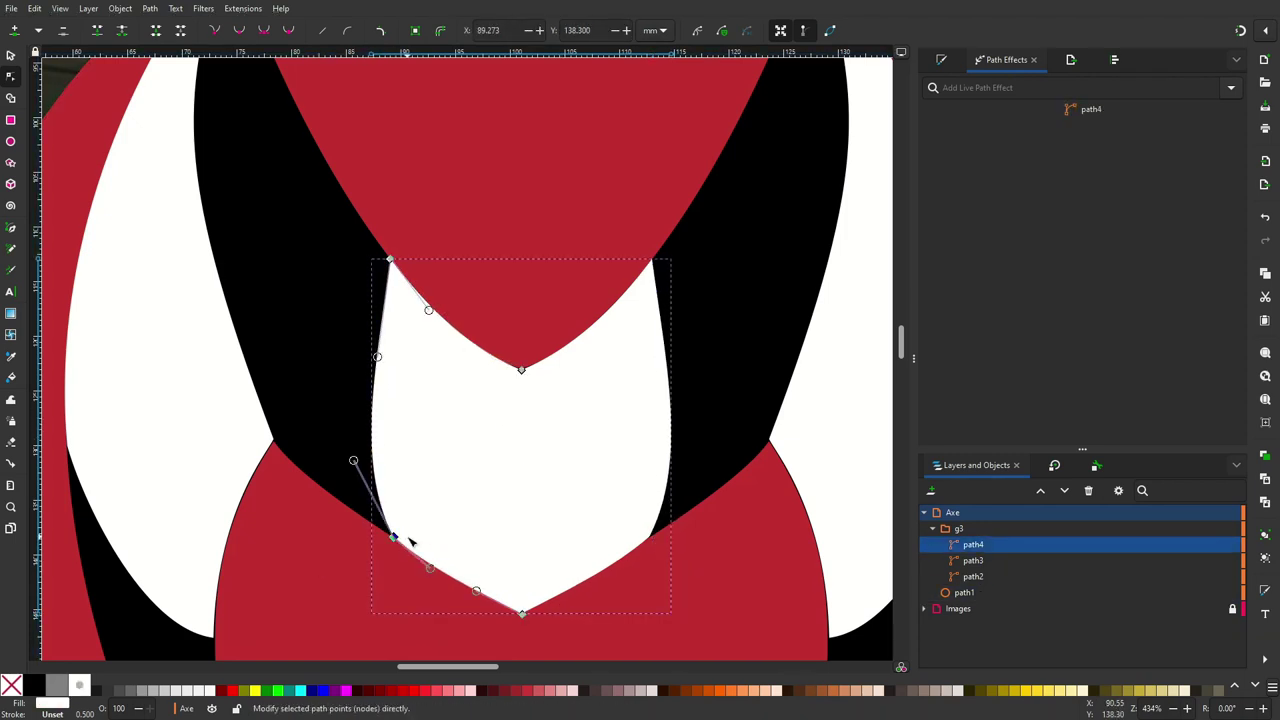
mouse_move(393, 537)
mouse_down()
mouse_move(463, 584)
mouse_move(449, 575)
mouse_up()
click(380, 566)
click(429, 594)
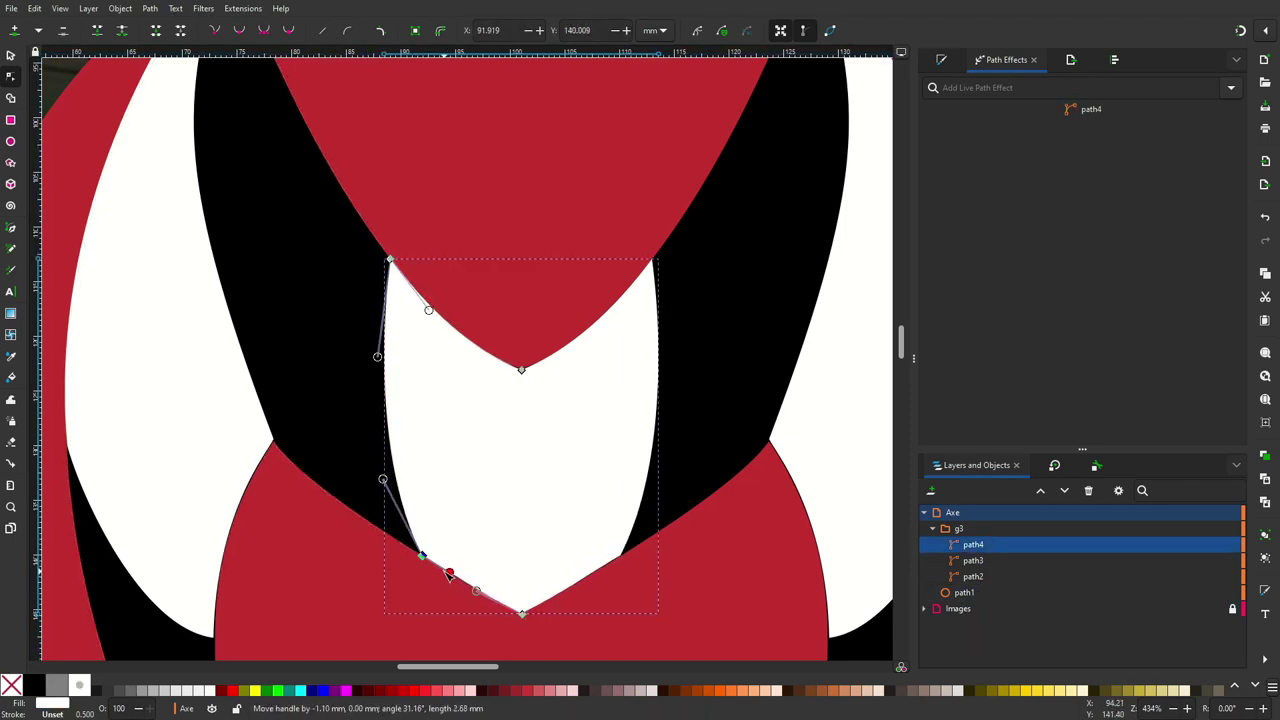
click(517, 531)
Flatten the emblem group's Mirror symmetry effect into plain paths
click(589, 354)
click(560, 360)
click(523, 366)
click(876, 466)
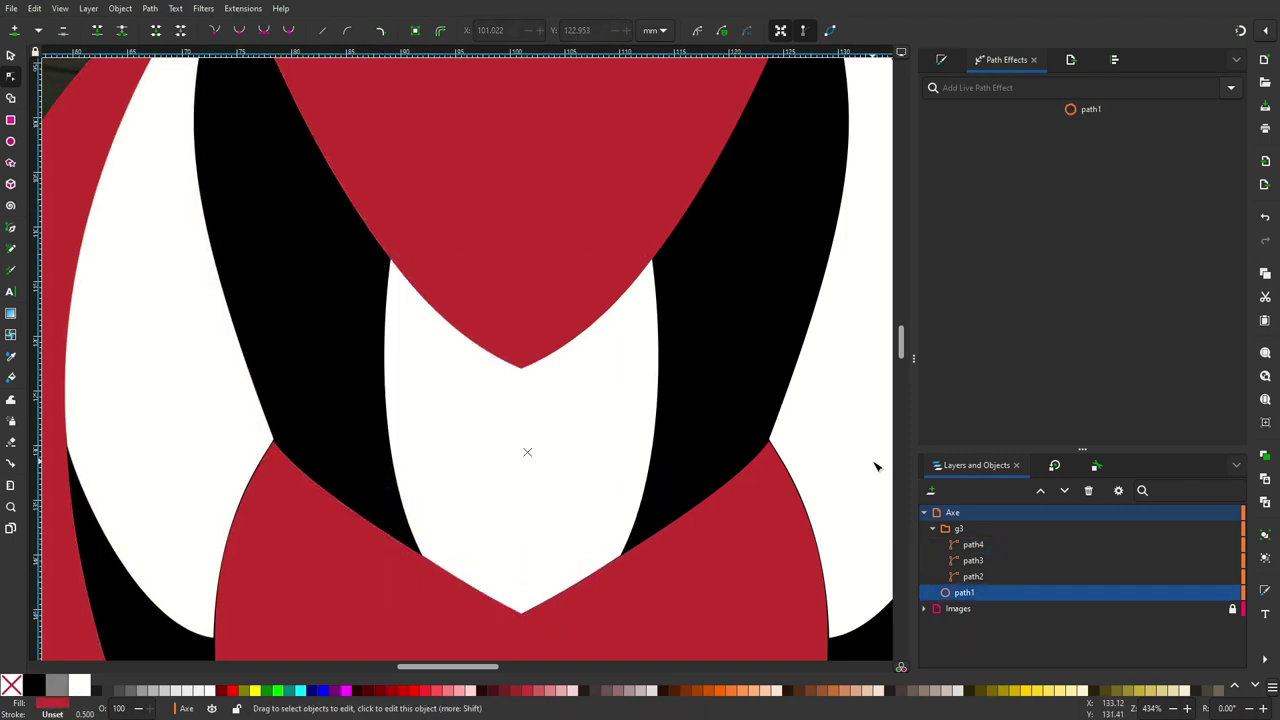
click(958, 528)
click(1206, 134)
click(1198, 172)
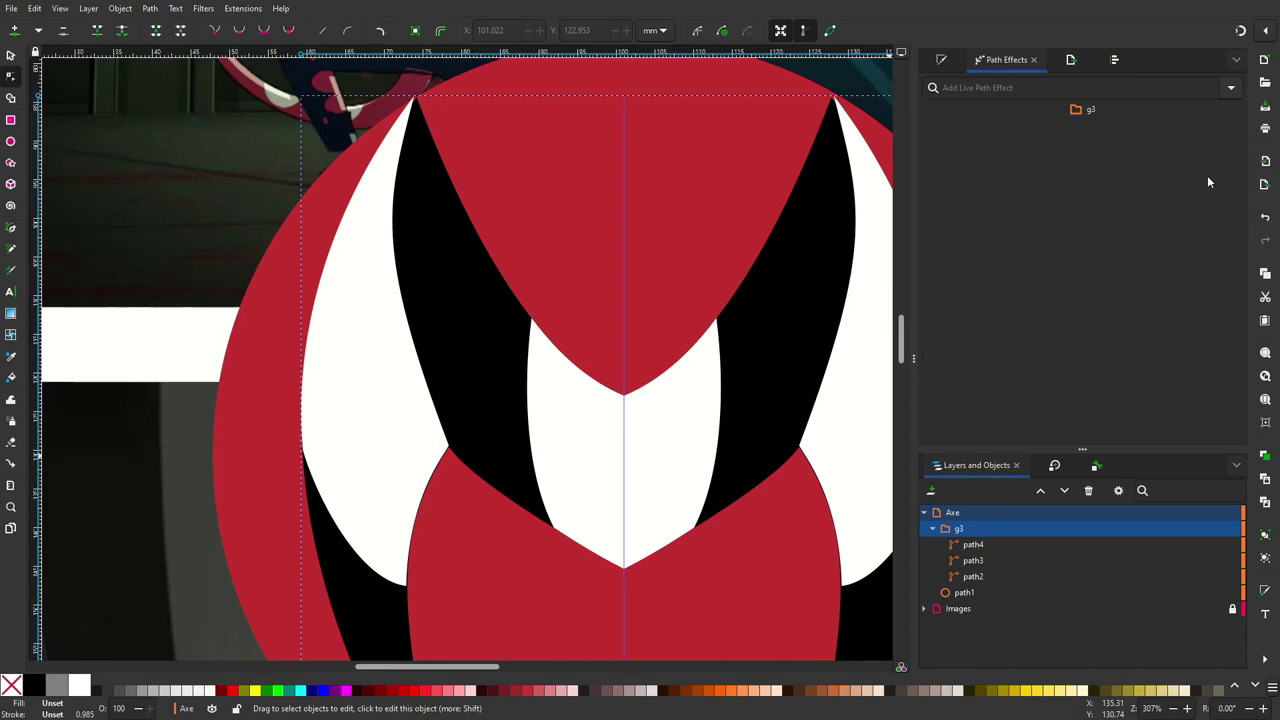
click(973, 544)
ctrl+scroll(628, 491, up, 2)
click(618, 294)
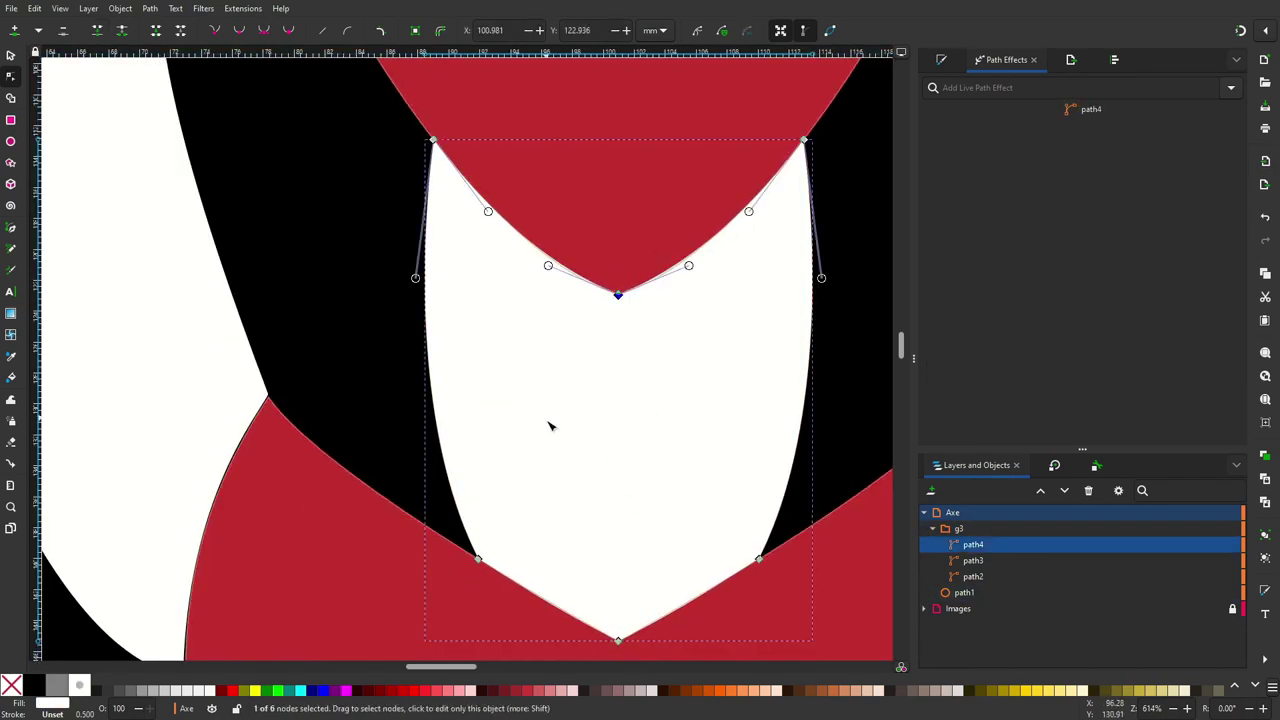
click(557, 549)
ctrl+scroll(608, 492, down, 2)
Group the emblem together with its red circle
ctrl+scroll(608, 493, down, 2)
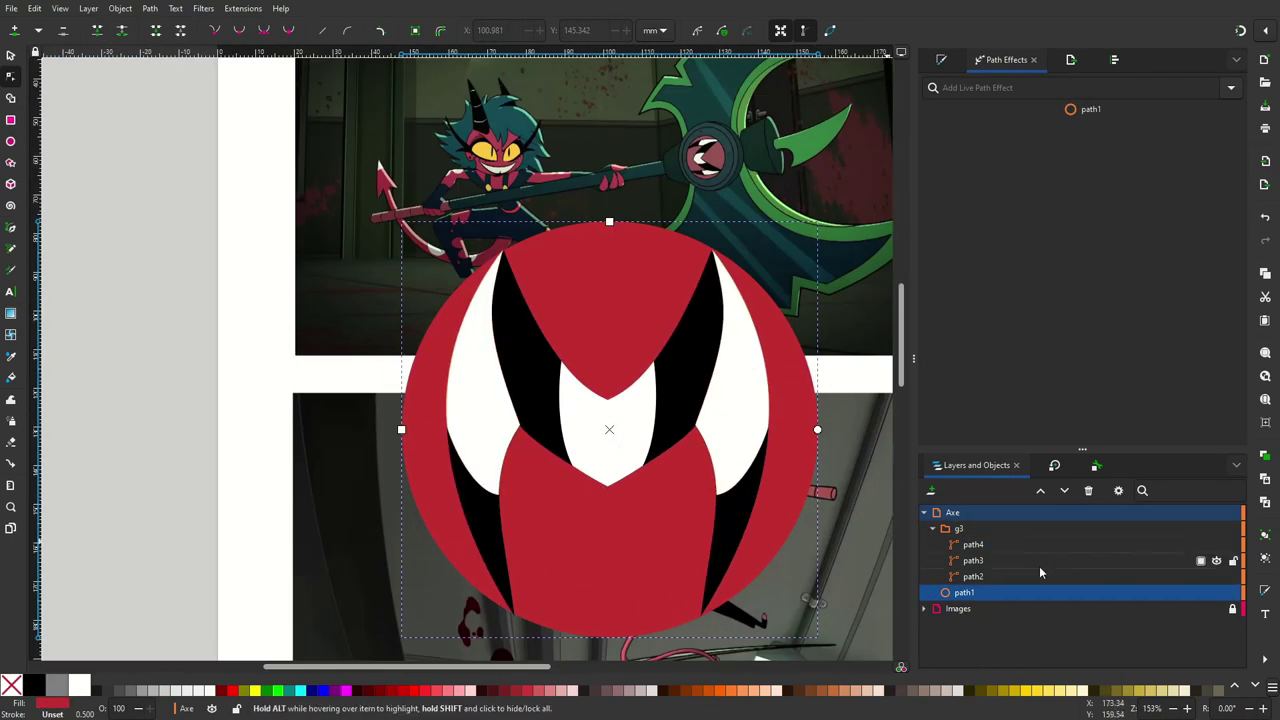
click(932, 528)
key(ctrl+g)
click(964, 560)
drag(981, 557, 981, 552)
Give the red circle a flat black 1 mm outline
key(ctrl+shift+f)
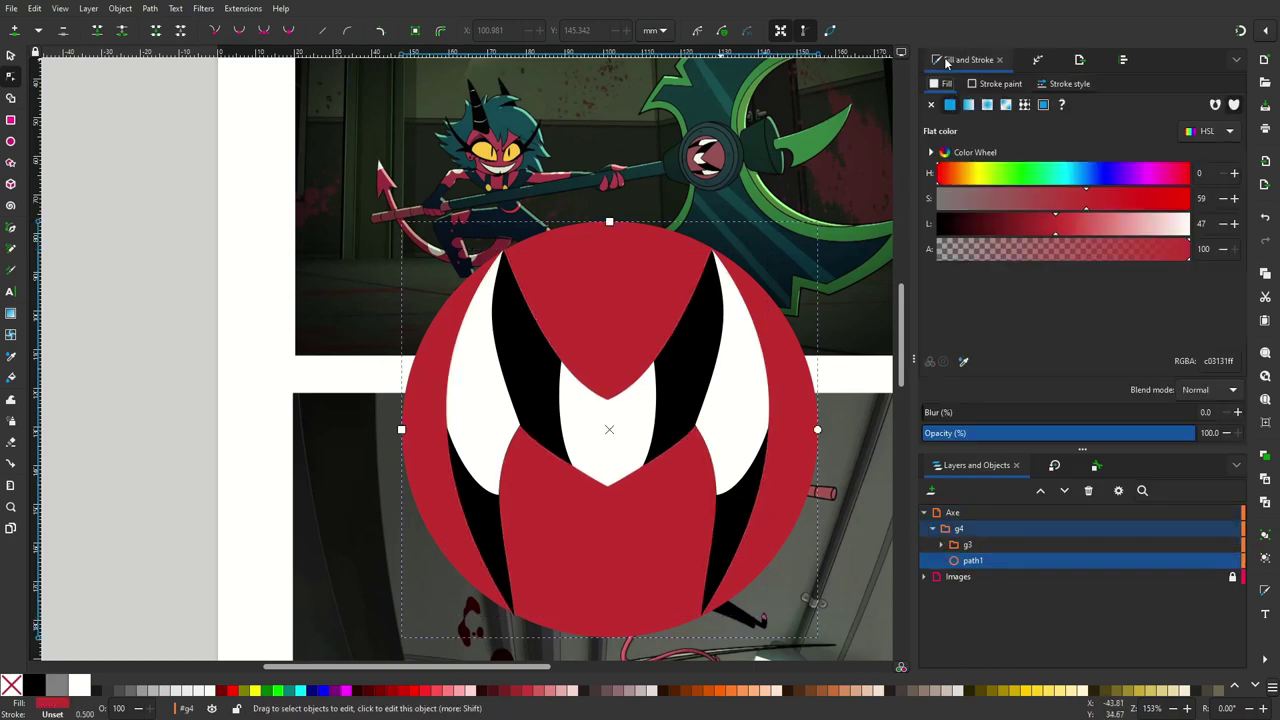
click(949, 104)
click(1069, 84)
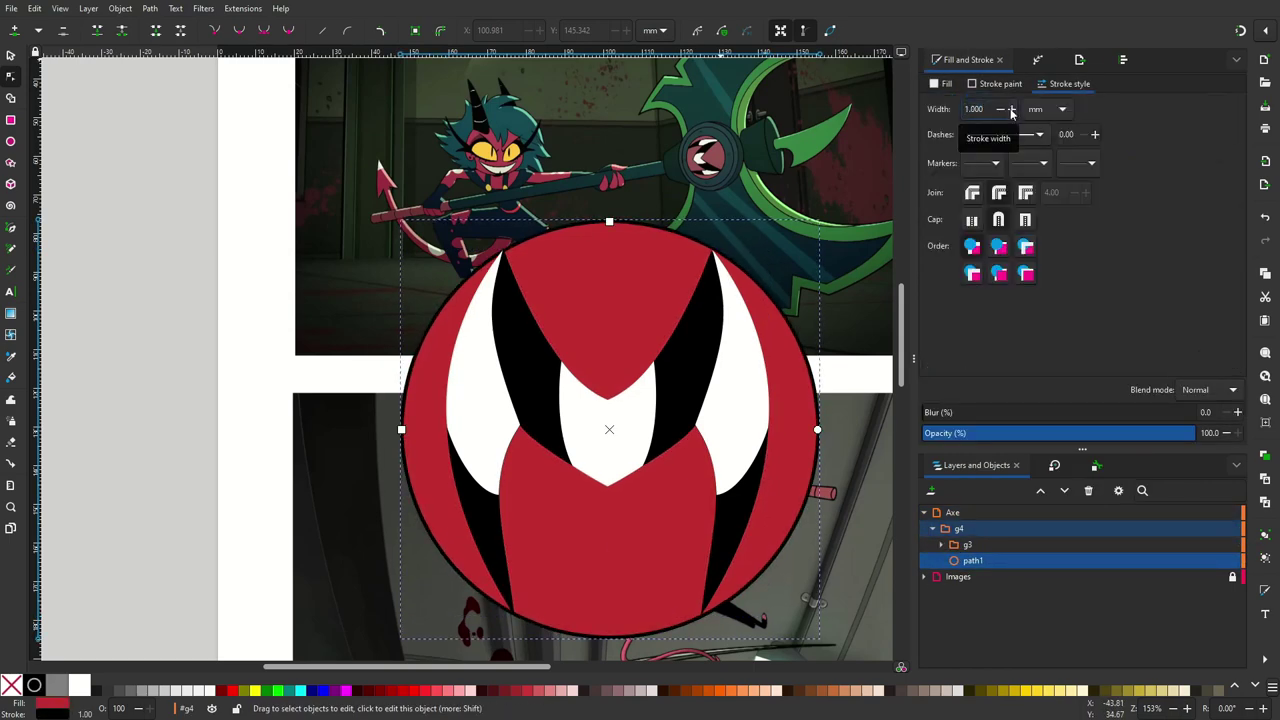
click(967, 544)
click(947, 84)
click(949, 104)
Rename the emblem group to Logo and hide it to reveal the reference images
click(163, 314)
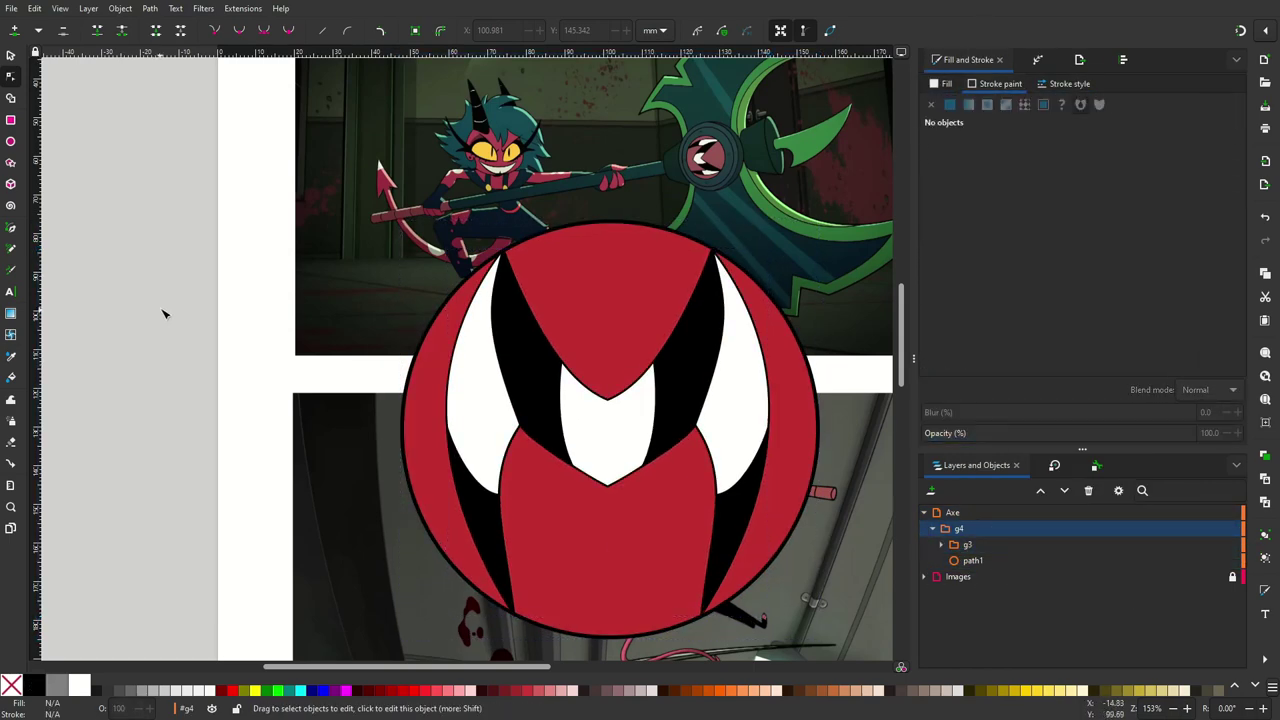
key(5)
click(932, 528)
text(Logo)
key(Return)
click(1216, 528)
scroll(289, 266, up, 5)
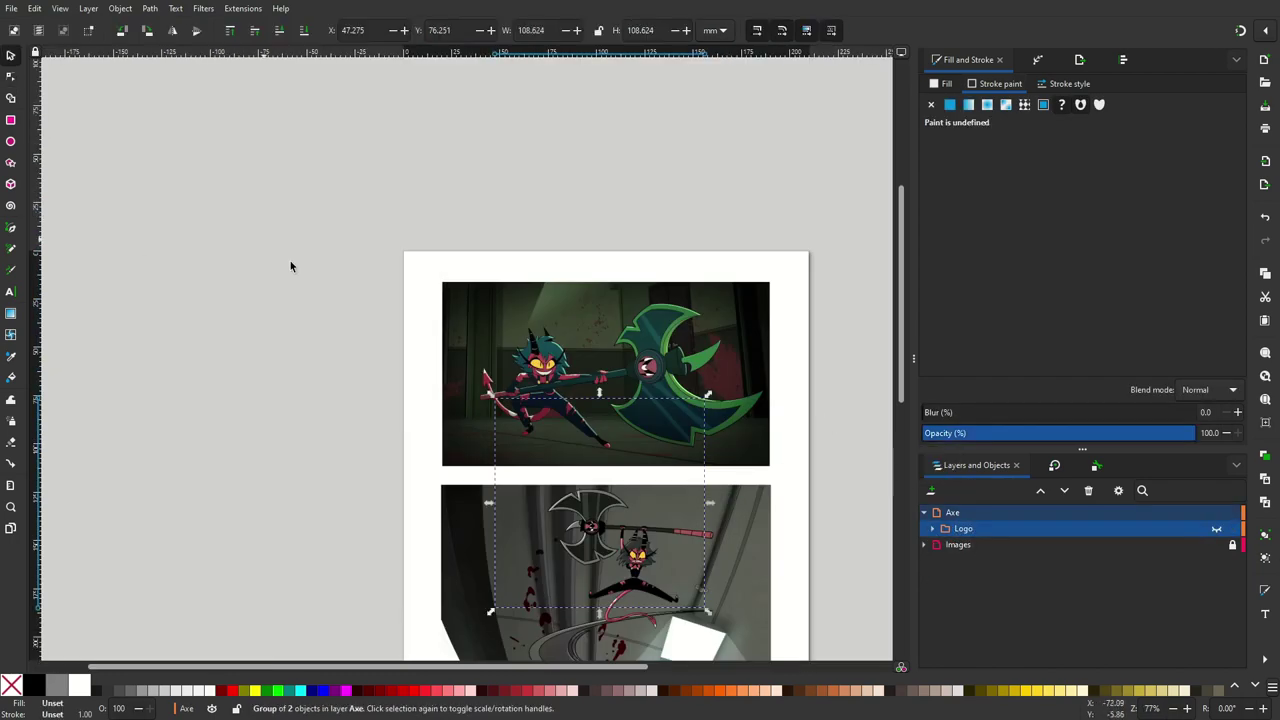
scroll(765, 467, down, 2)
ctrl+scroll(669, 352, up, 1)
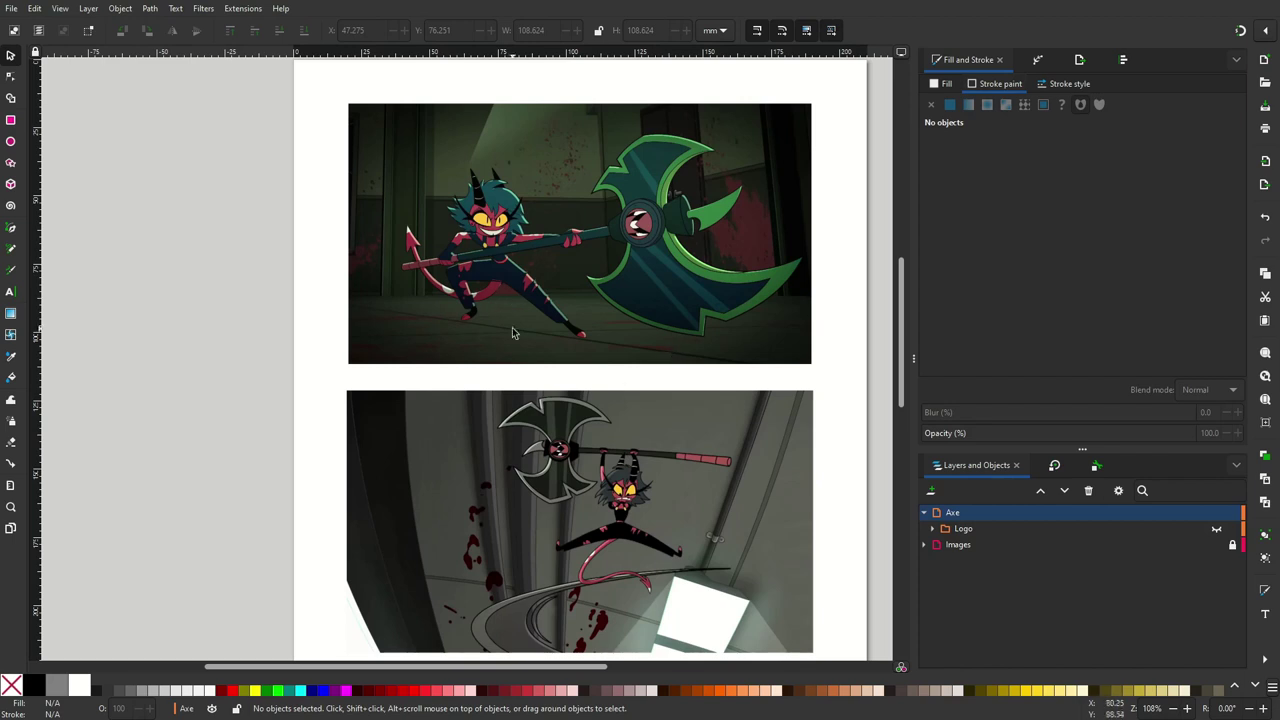
scroll(550, 370, down, 2)
scroll(584, 395, up, 2)
Trace a closed four-point outline over the top reference axe, filled dark grey at lightness 23
key(b)
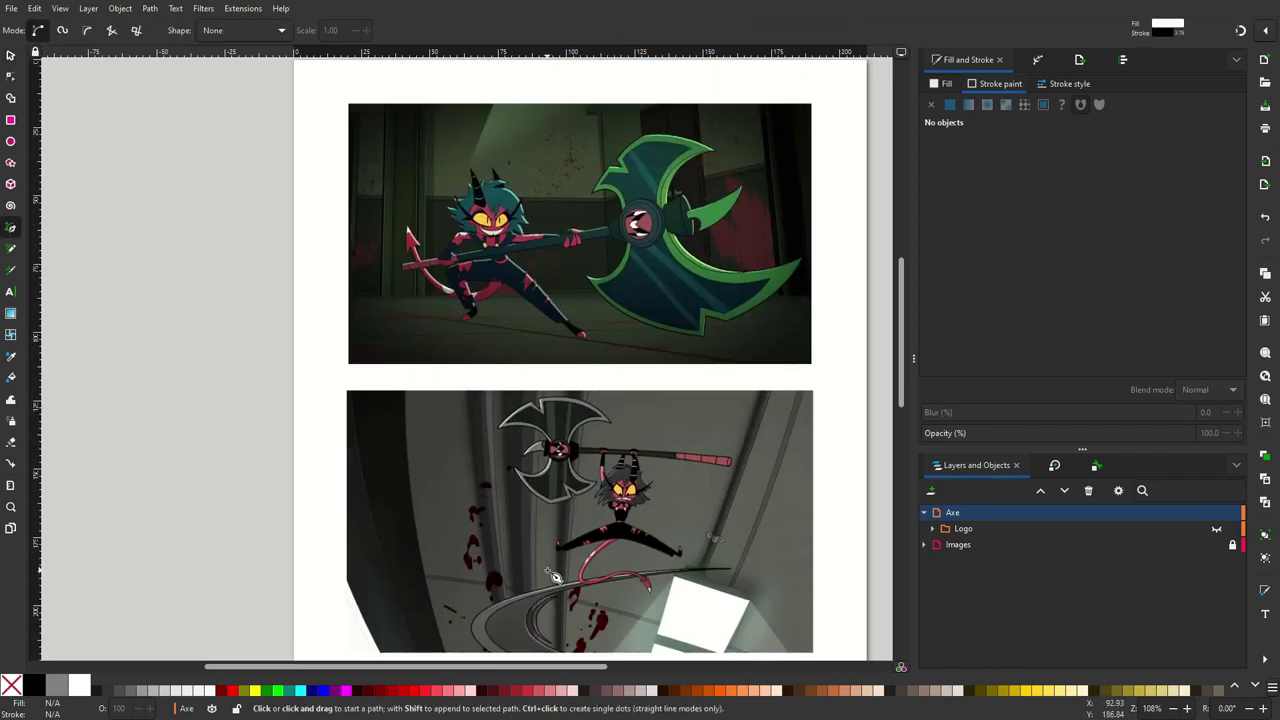
click(484, 198)
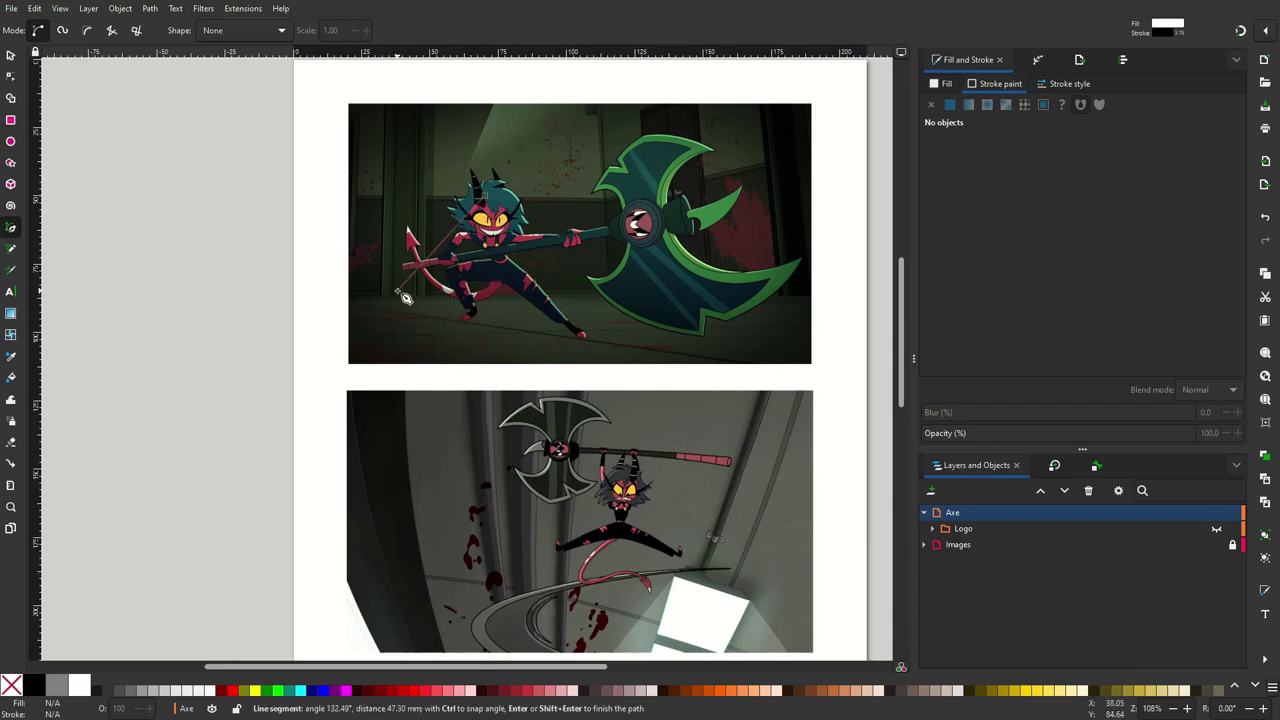
click(407, 297)
click(496, 443)
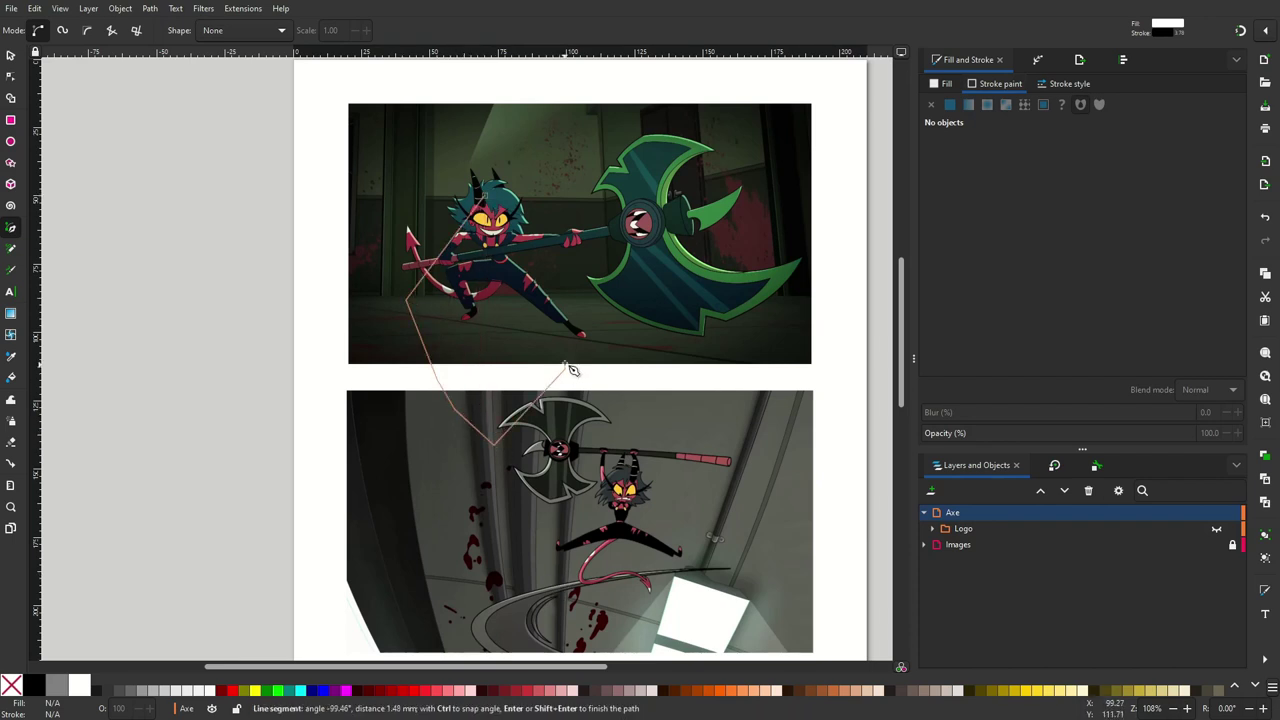
click(563, 297)
click(484, 198)
key(n)
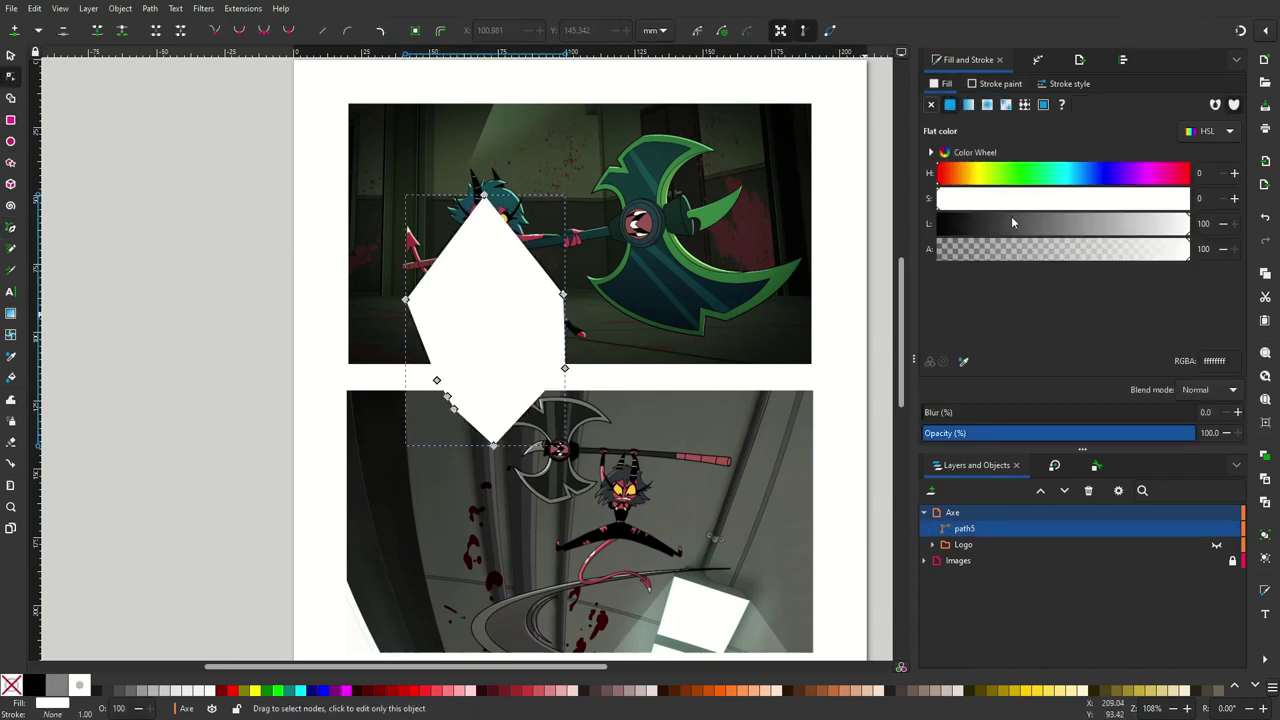
mouse_move(1011, 216)
mouse_down()
mouse_move(1050, 226)
mouse_move(980, 234)
mouse_up()
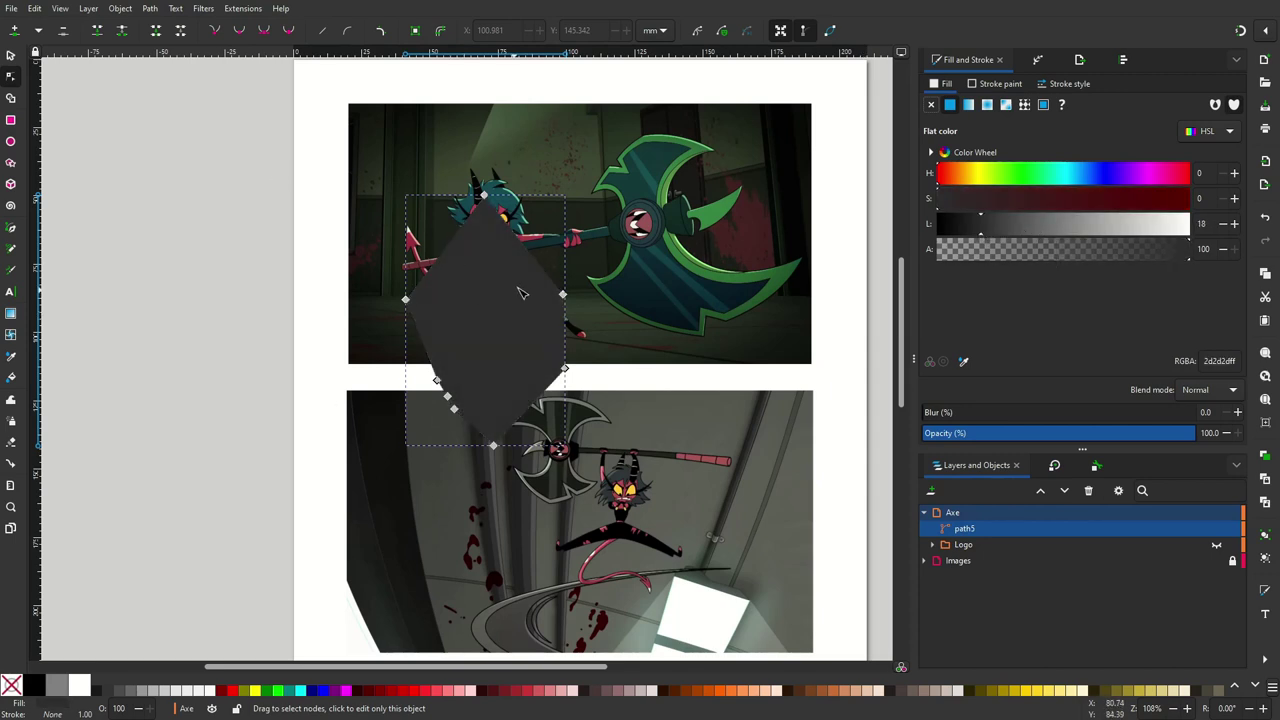
click(995, 226)
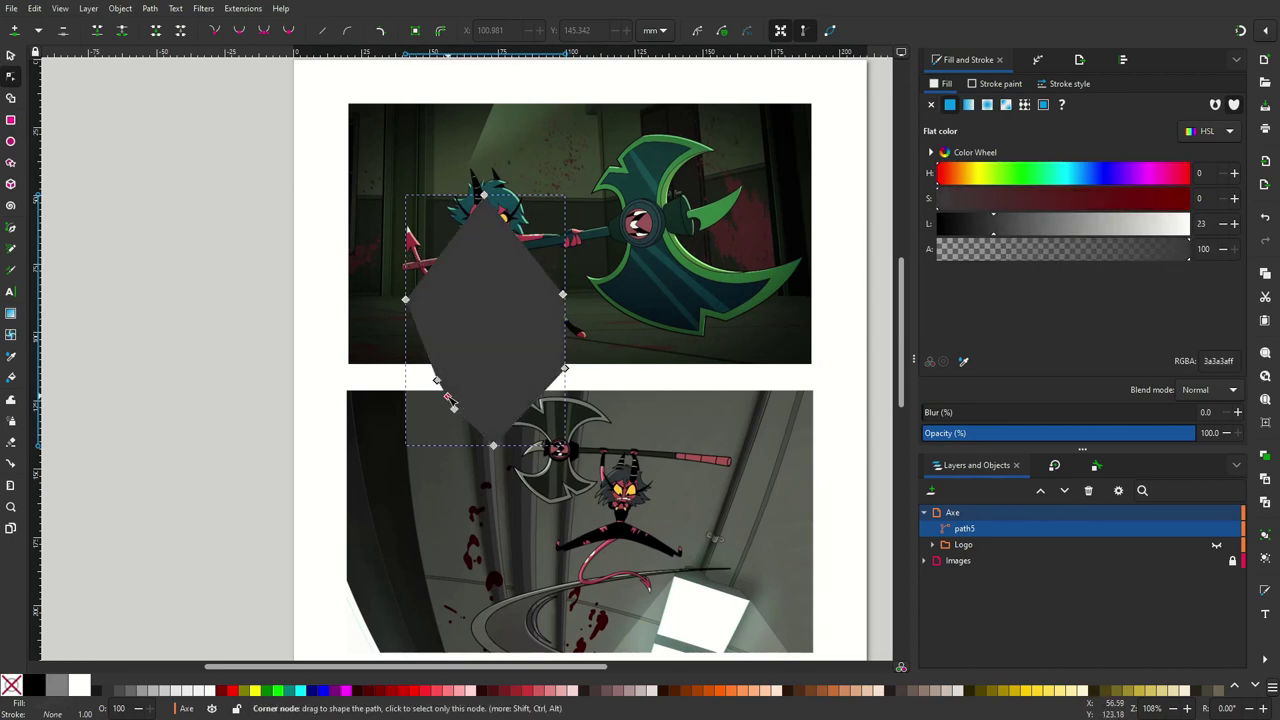
Bend the shape's edges into curves and lower its bottom-left point
drag(530, 405, 512, 388)
mouse_move(523, 247)
mouse_down()
mouse_move(505, 268)
mouse_move(462, 262)
mouse_up()
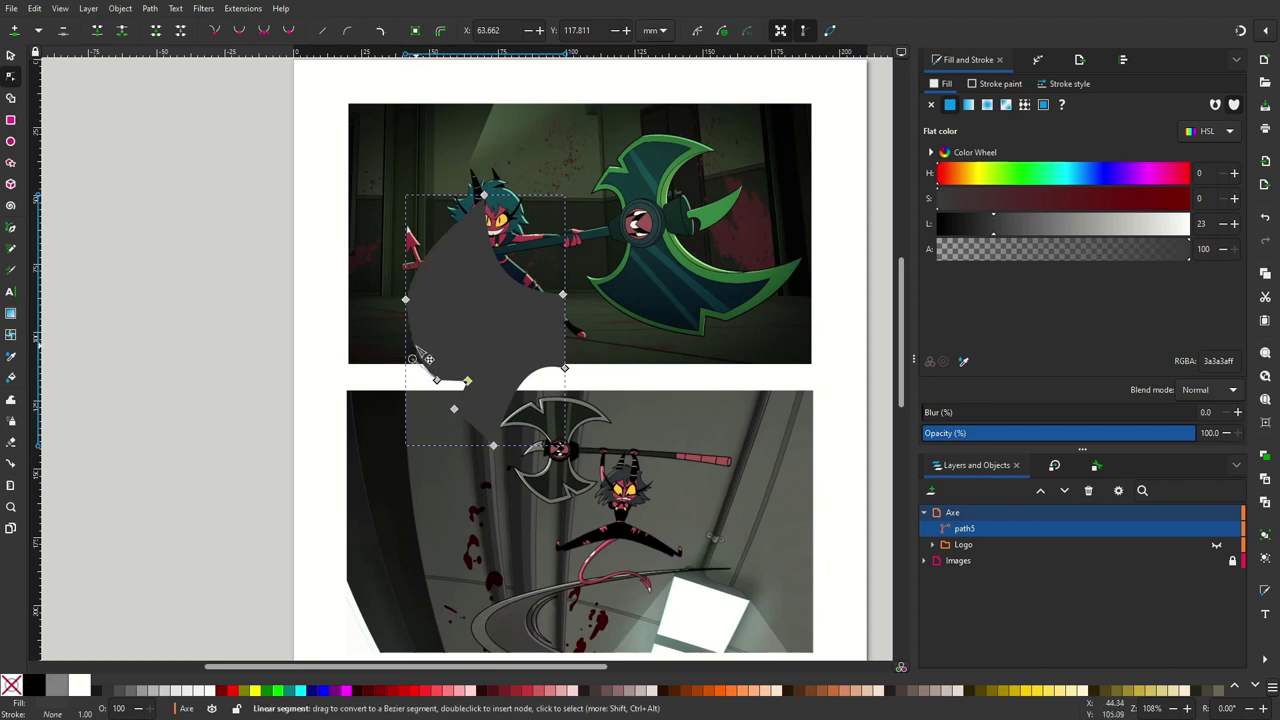
drag(428, 358, 418, 340)
drag(480, 420, 492, 428)
drag(437, 380, 441, 391)
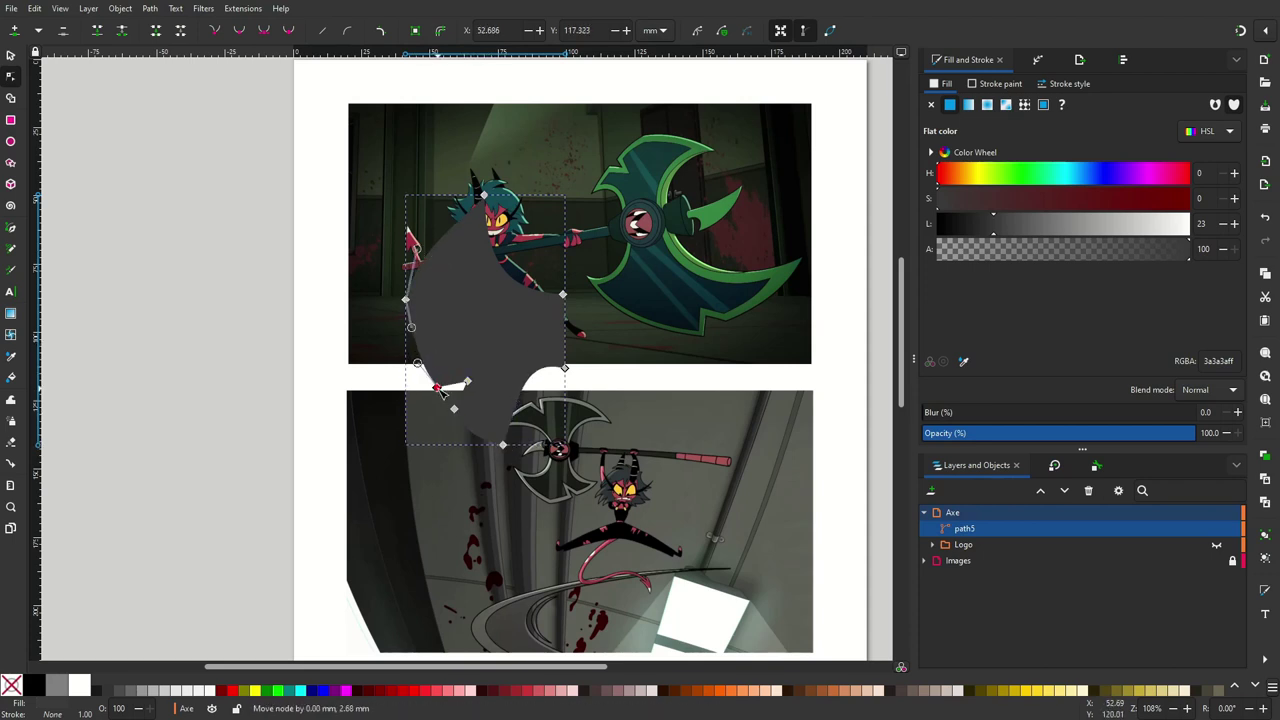
click(254, 342)
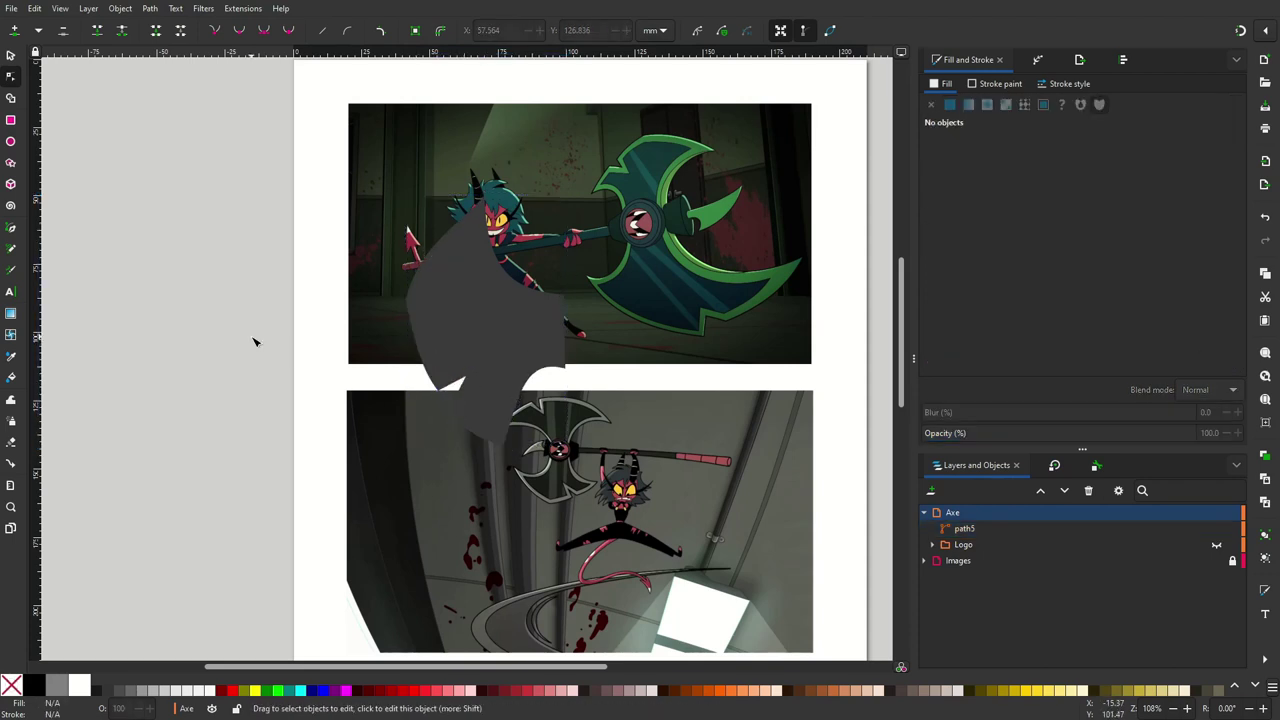
click(455, 317)
Draw a second blade outline, path6, and curve its edges
key(b)
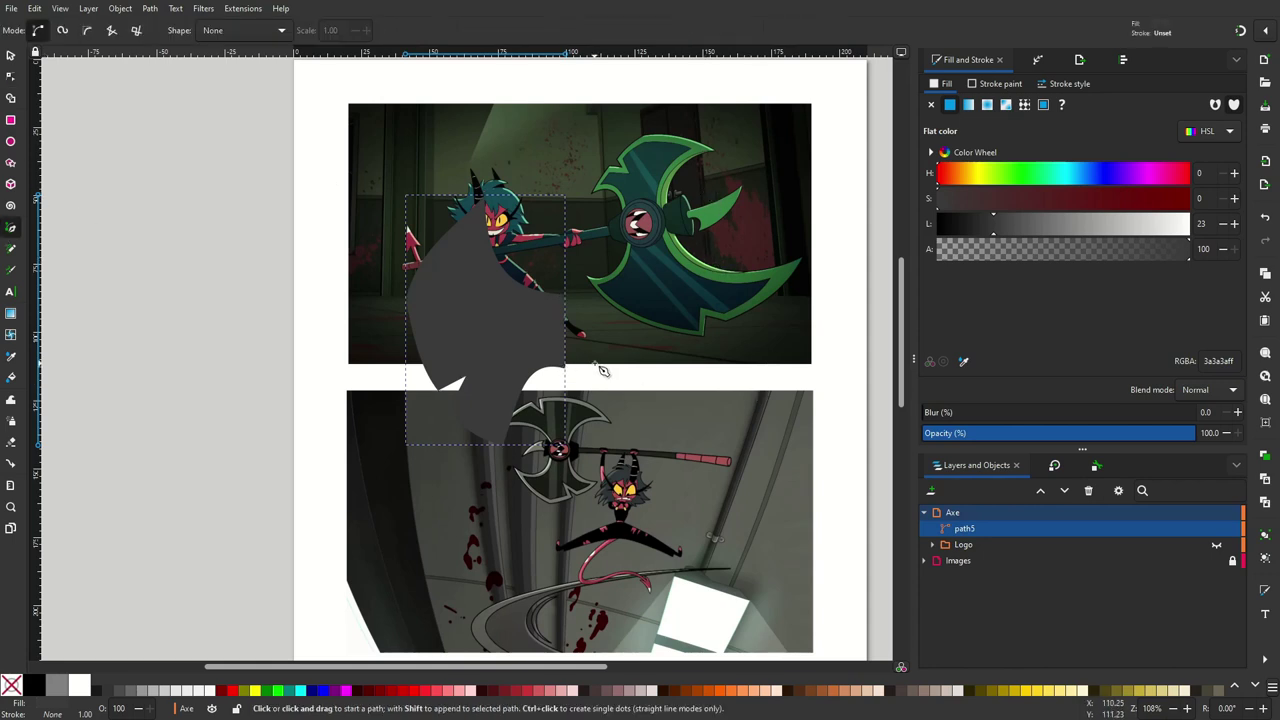
click(594, 364)
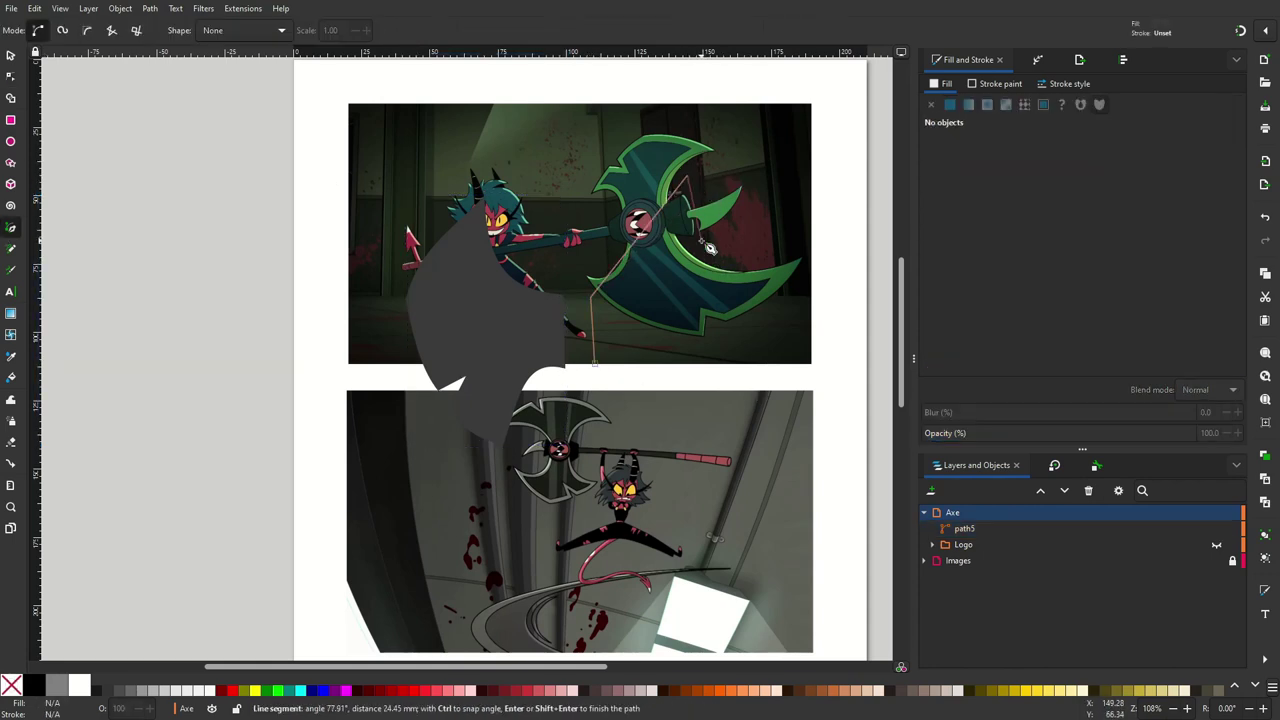
double_click(724, 460)
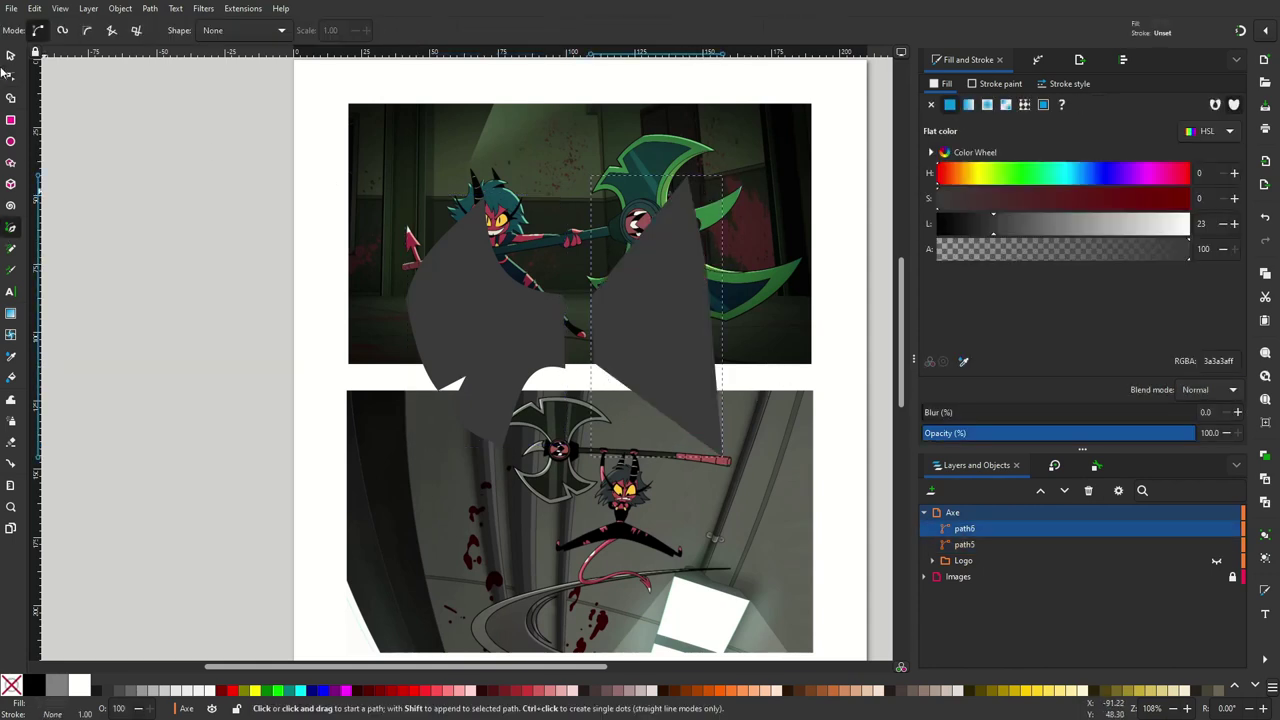
key(n)
drag(709, 215, 726, 325)
mouse_move(643, 252)
mouse_down()
mouse_move(716, 268)
mouse_move(725, 250)
mouse_up()
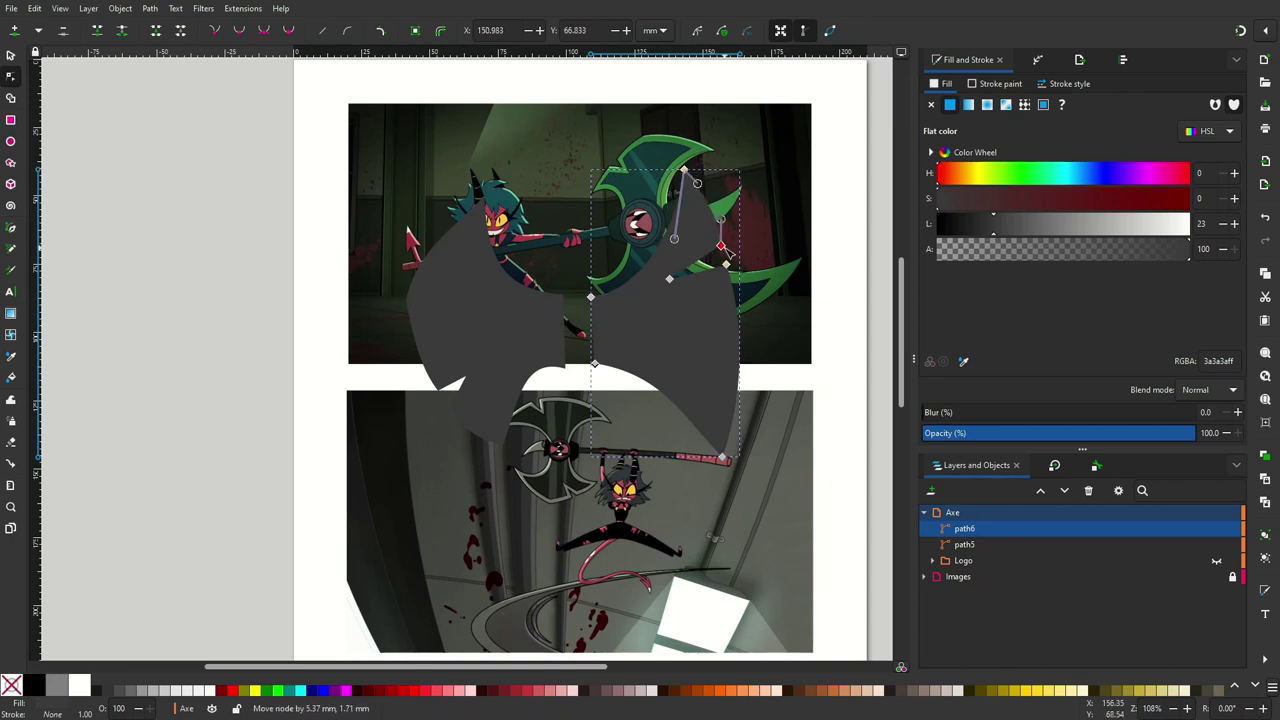
drag(703, 182, 697, 182)
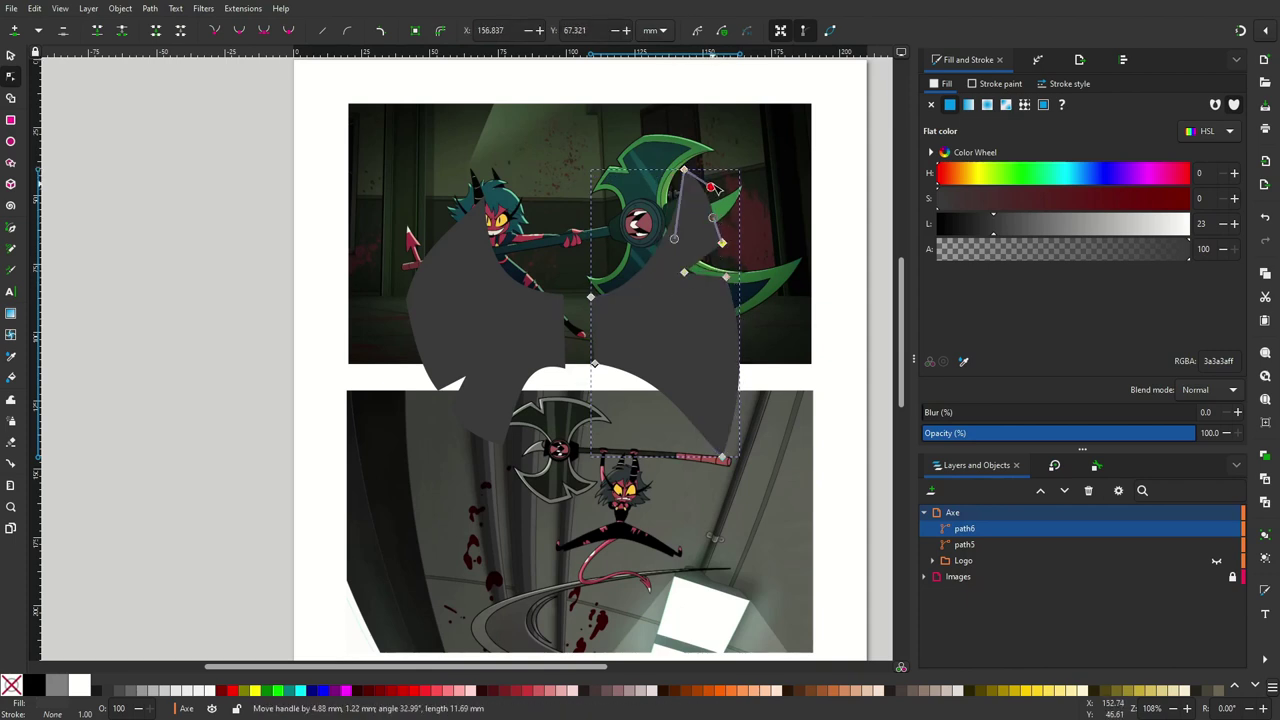
mouse_move(722, 458)
mouse_down()
mouse_move(700, 472)
mouse_move(733, 410)
mouse_up()
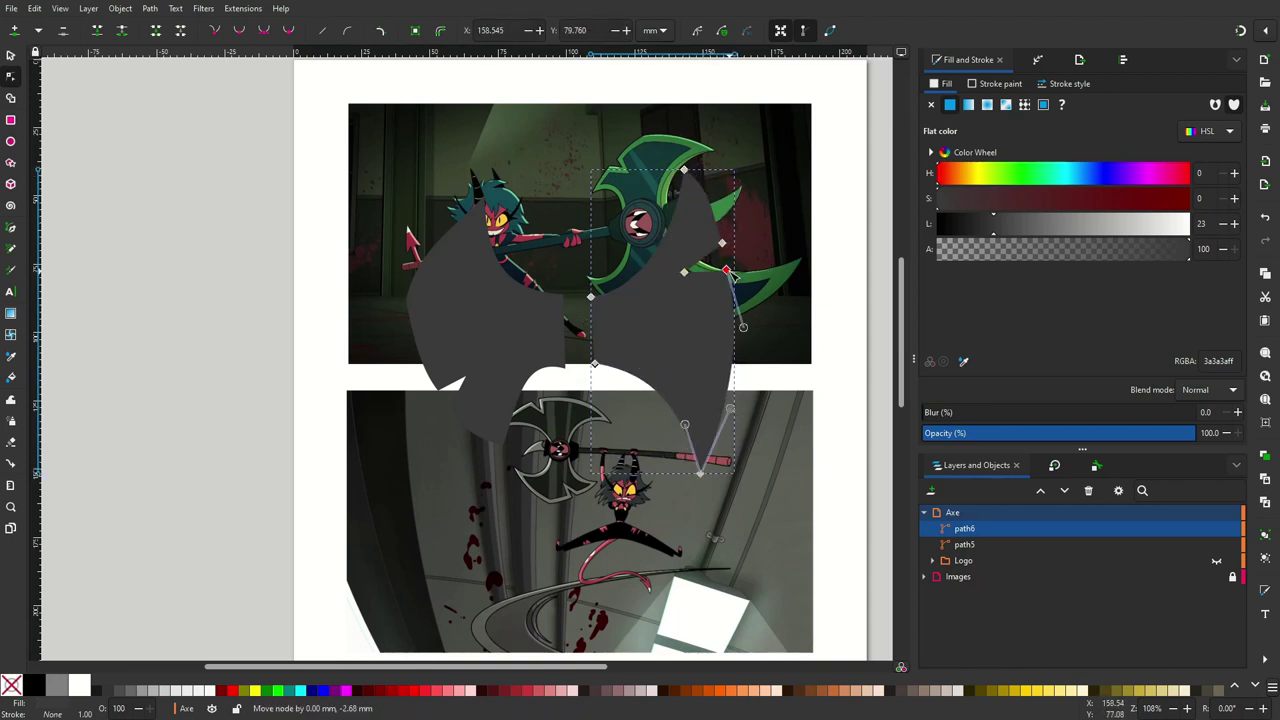
Move both blade pieces left over the axe and adjust their top and bottom points
key(ctrl+a)
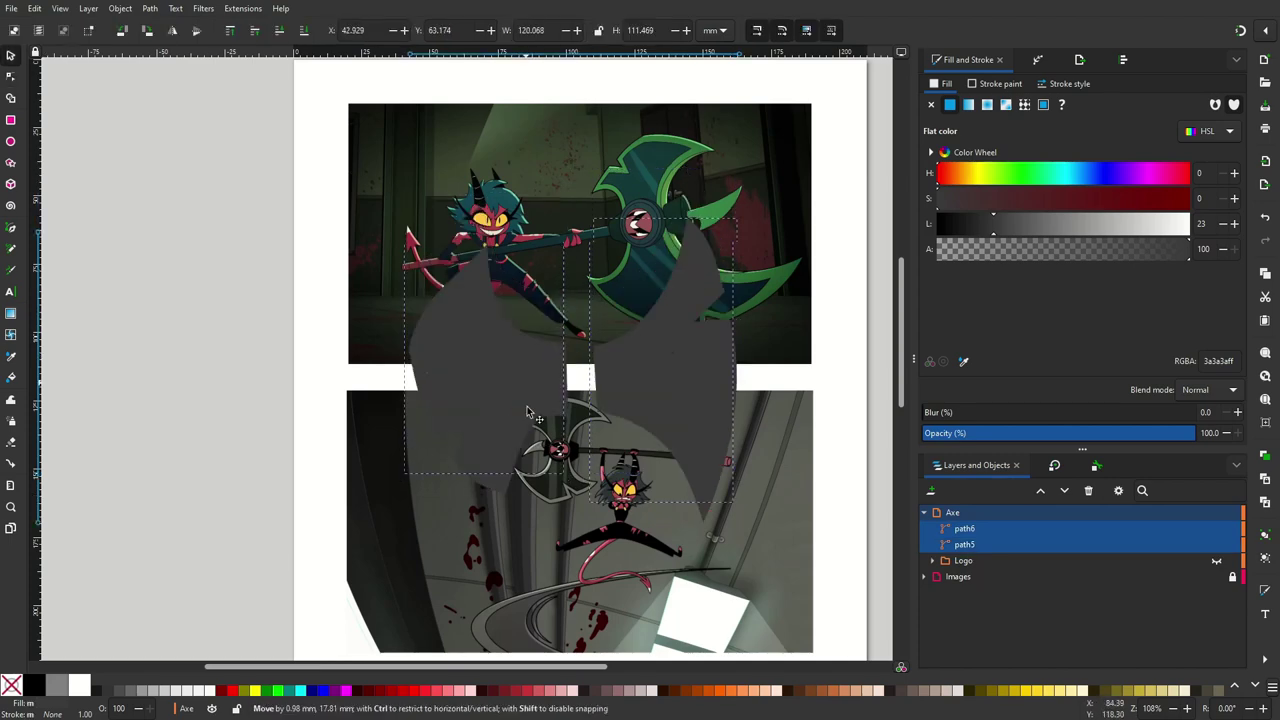
drag(675, 318, 455, 378)
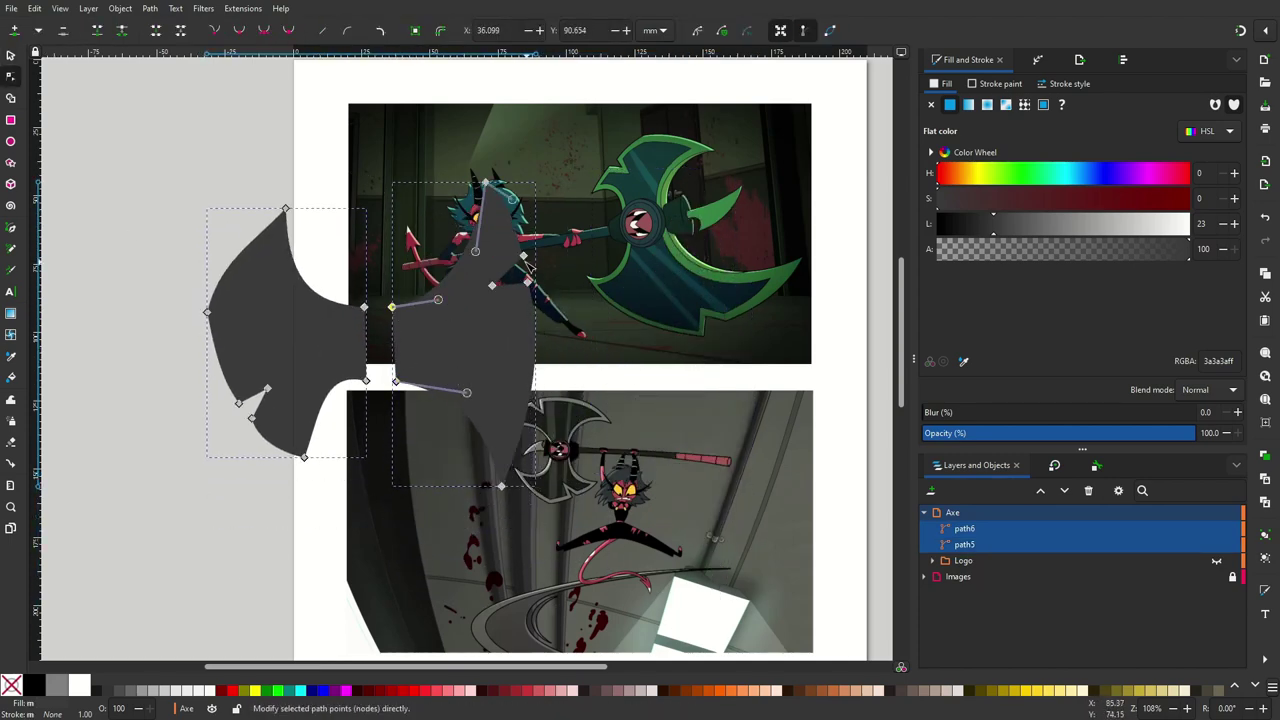
drag(485, 183, 528, 176)
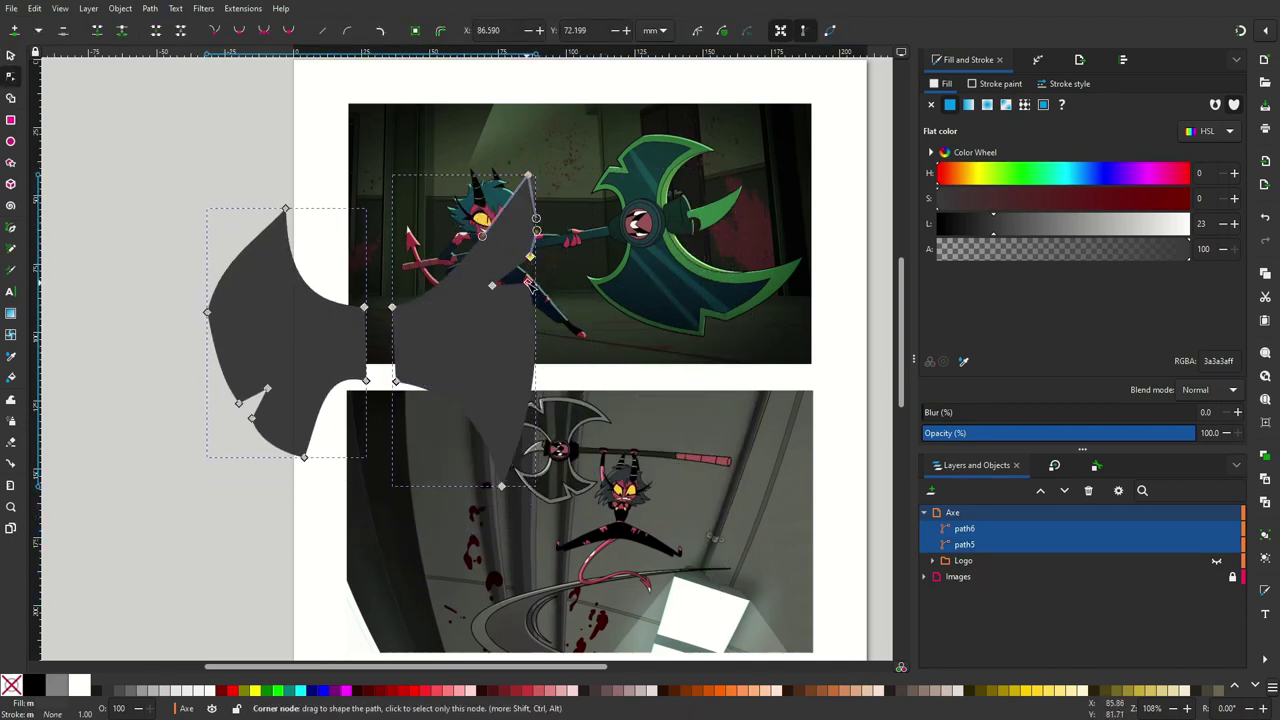
drag(530, 285, 521, 402)
drag(303, 457, 297, 474)
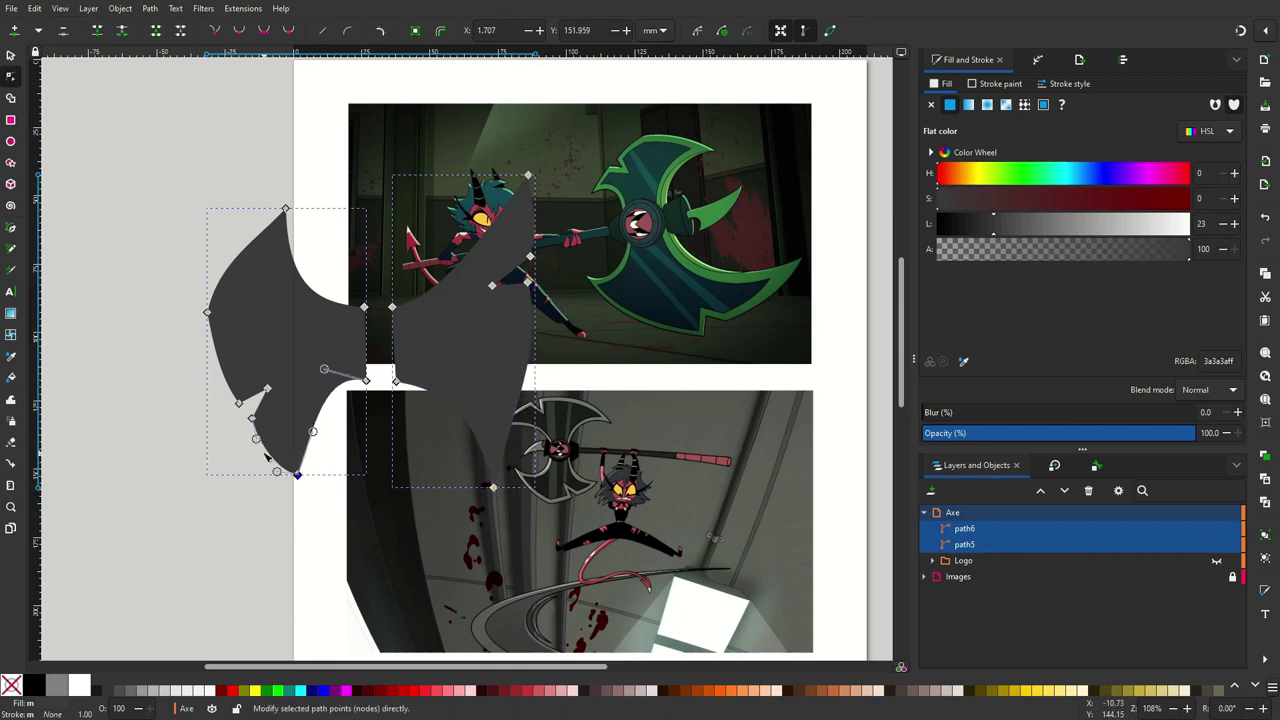
Refine the right blade's upper and lower curves
key(Escape)
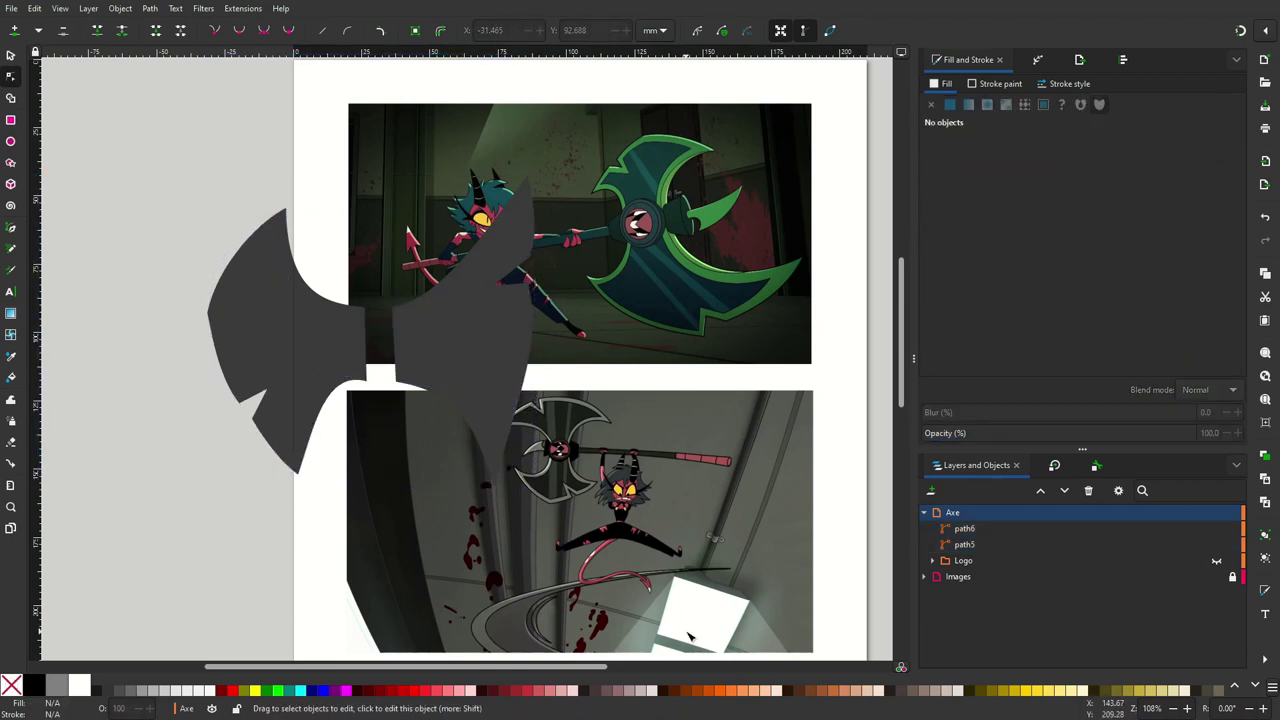
click(451, 264)
drag(530, 206, 524, 221)
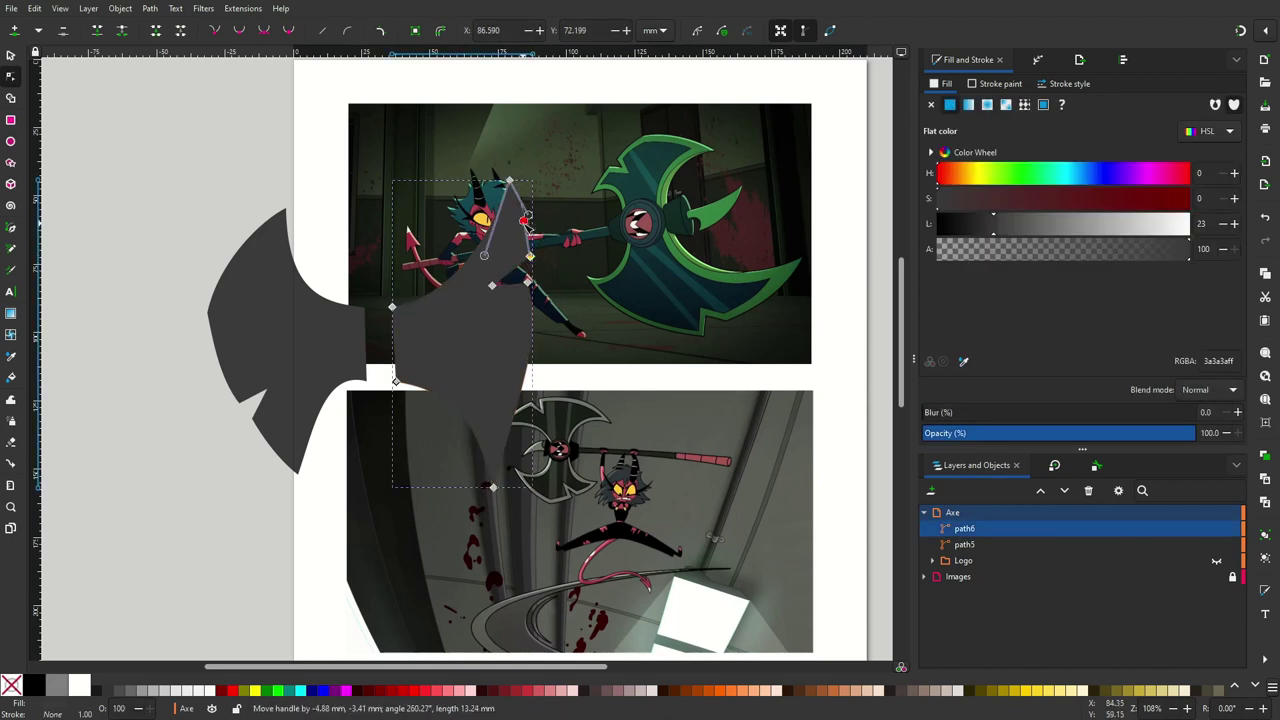
drag(492, 486, 540, 403)
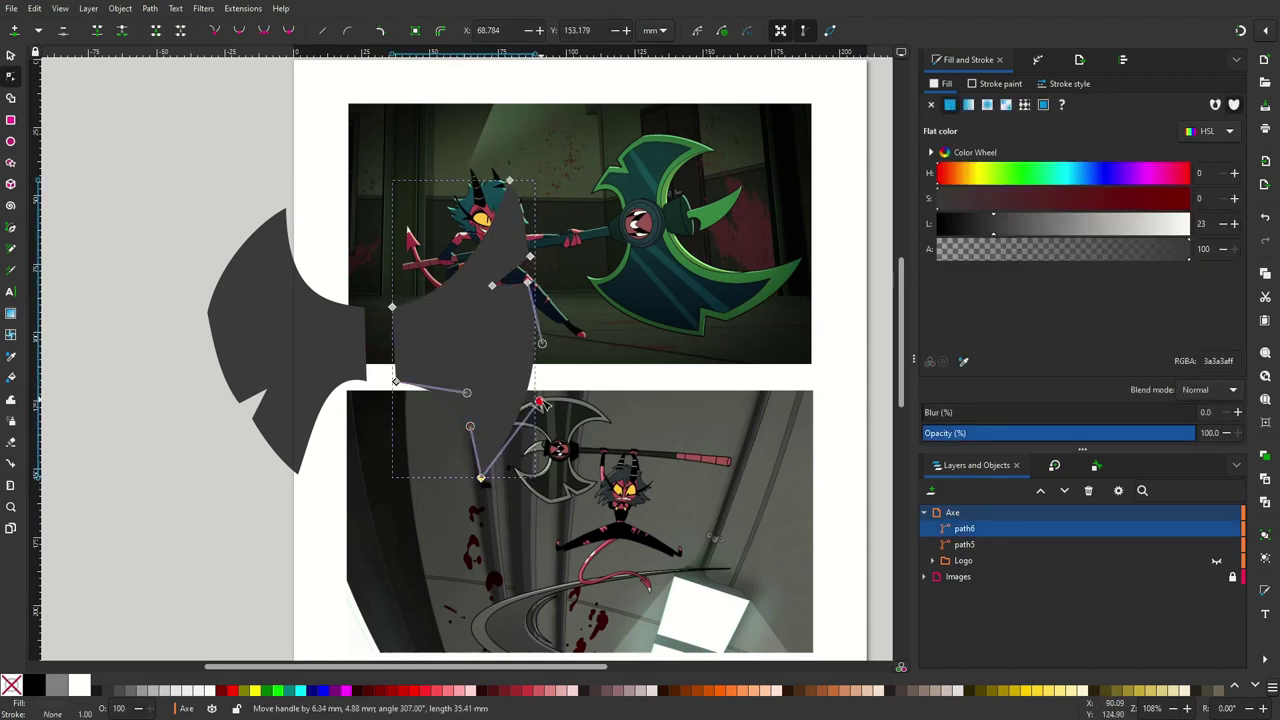
key(Escape)
click(420, 385)
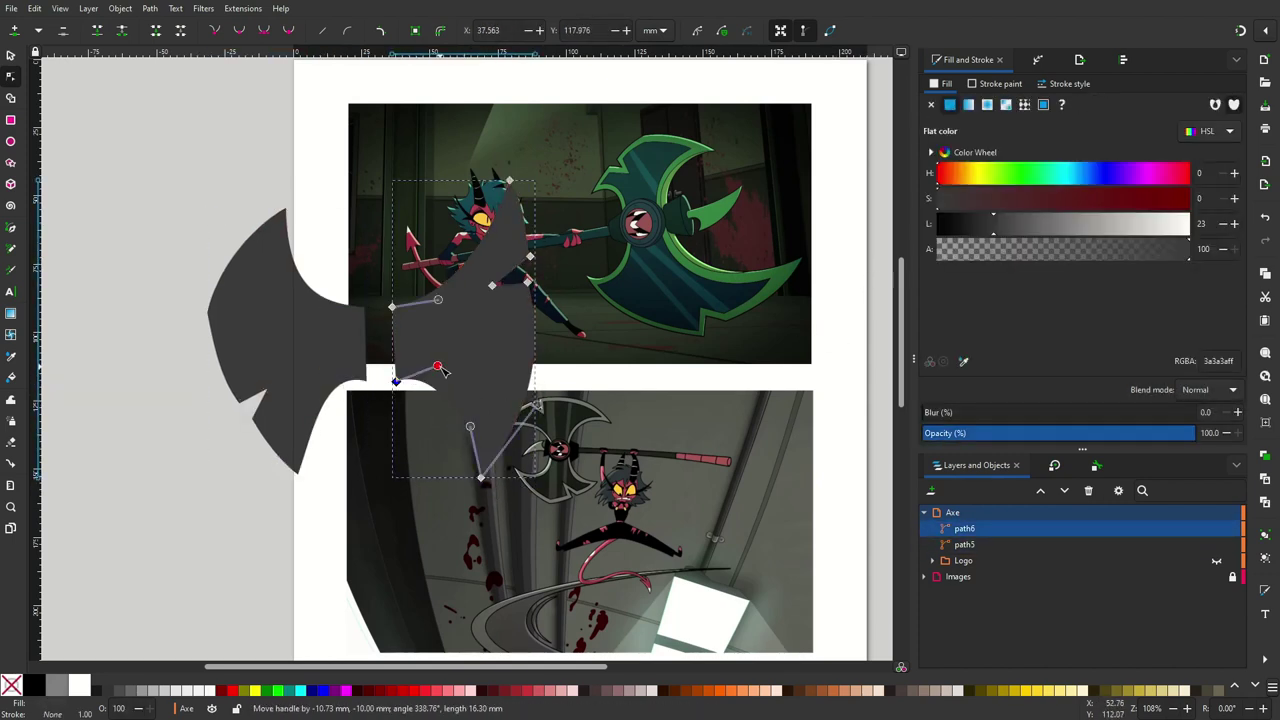
Move both blades up-right over the axe and pull the right blade's tip up-left
key(s)
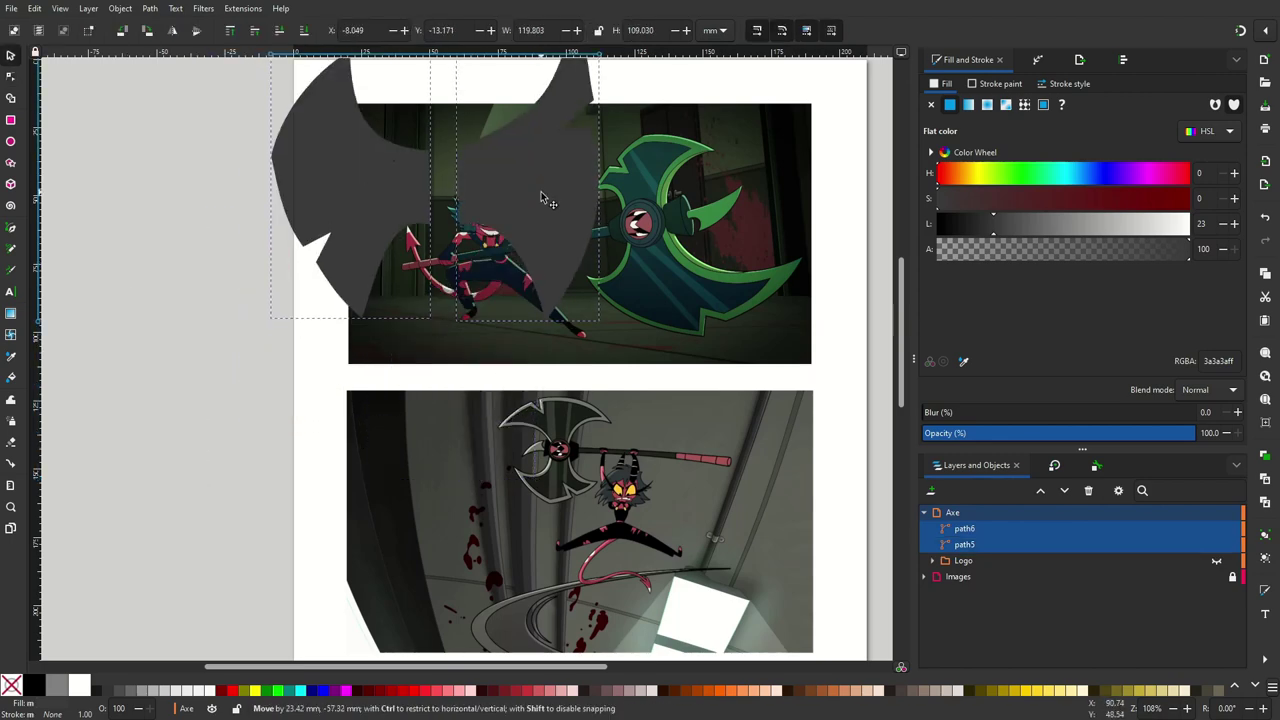
drag(206, 440, 266, 362)
key(n)
key(Escape)
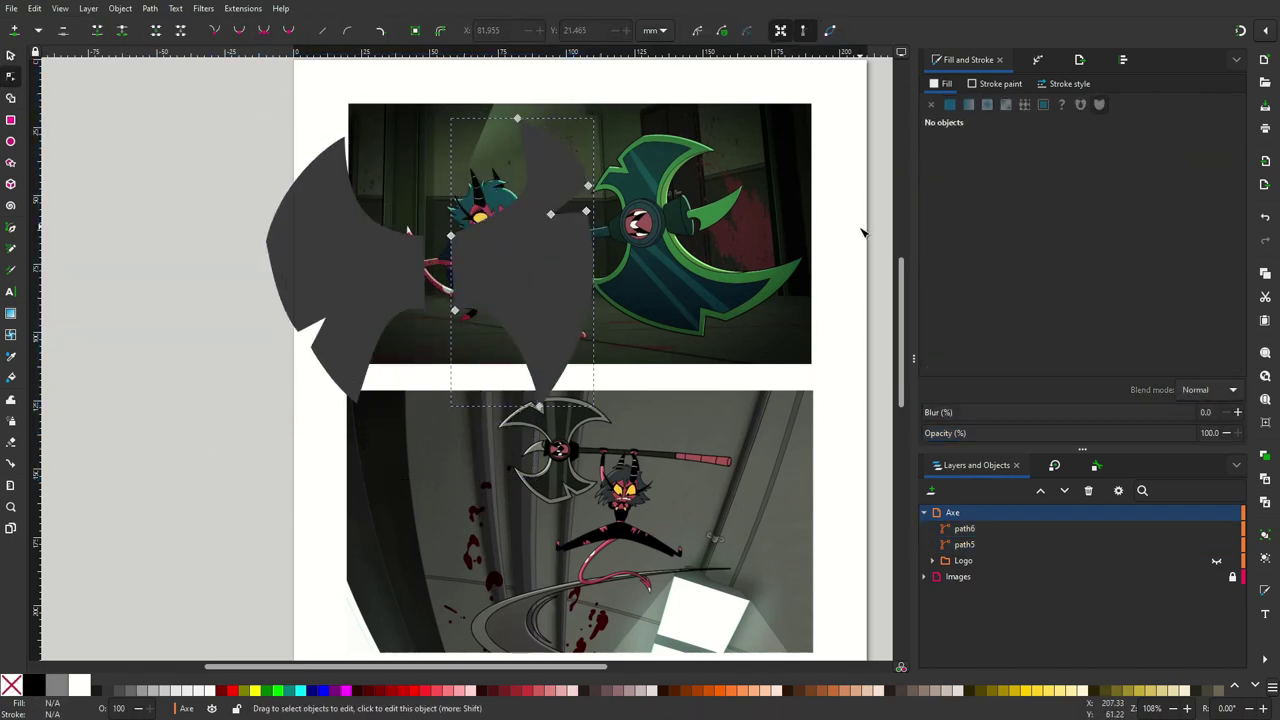
click(539, 195)
drag(517, 119, 497, 99)
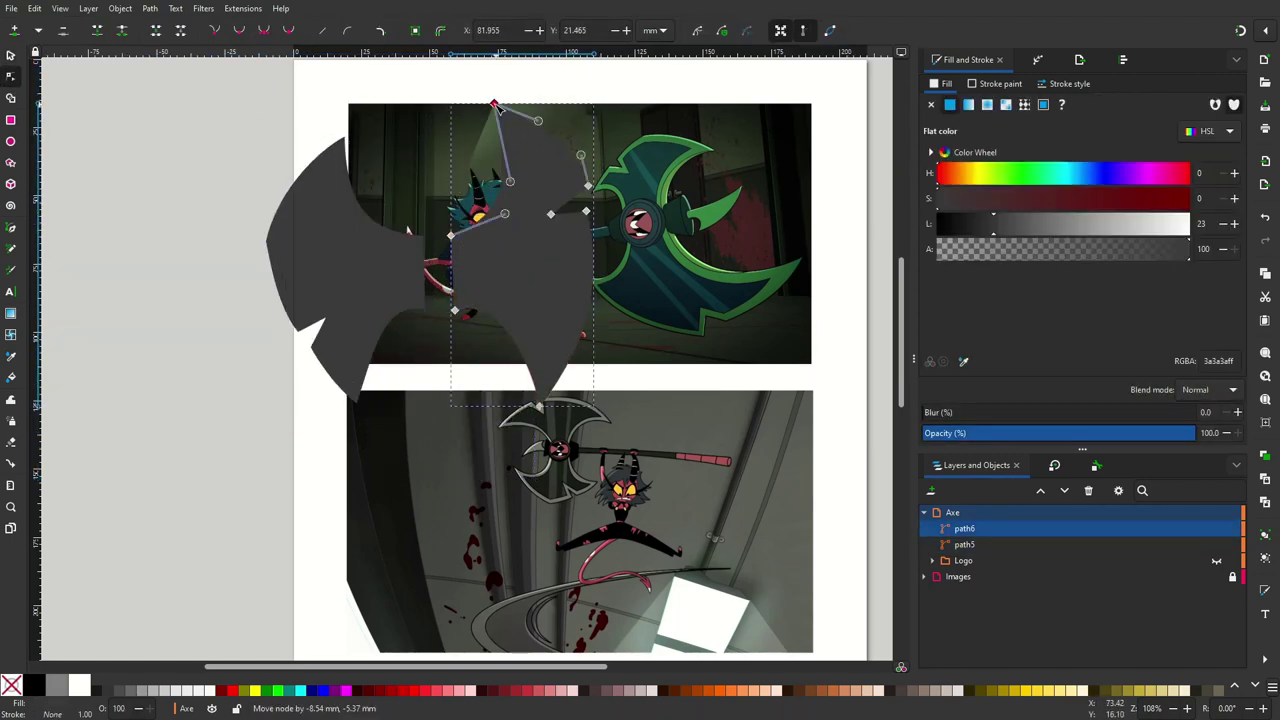
Widen the left blade's upper curve and shift a point on the right blade's edge
click(330, 230)
drag(379, 233, 318, 208)
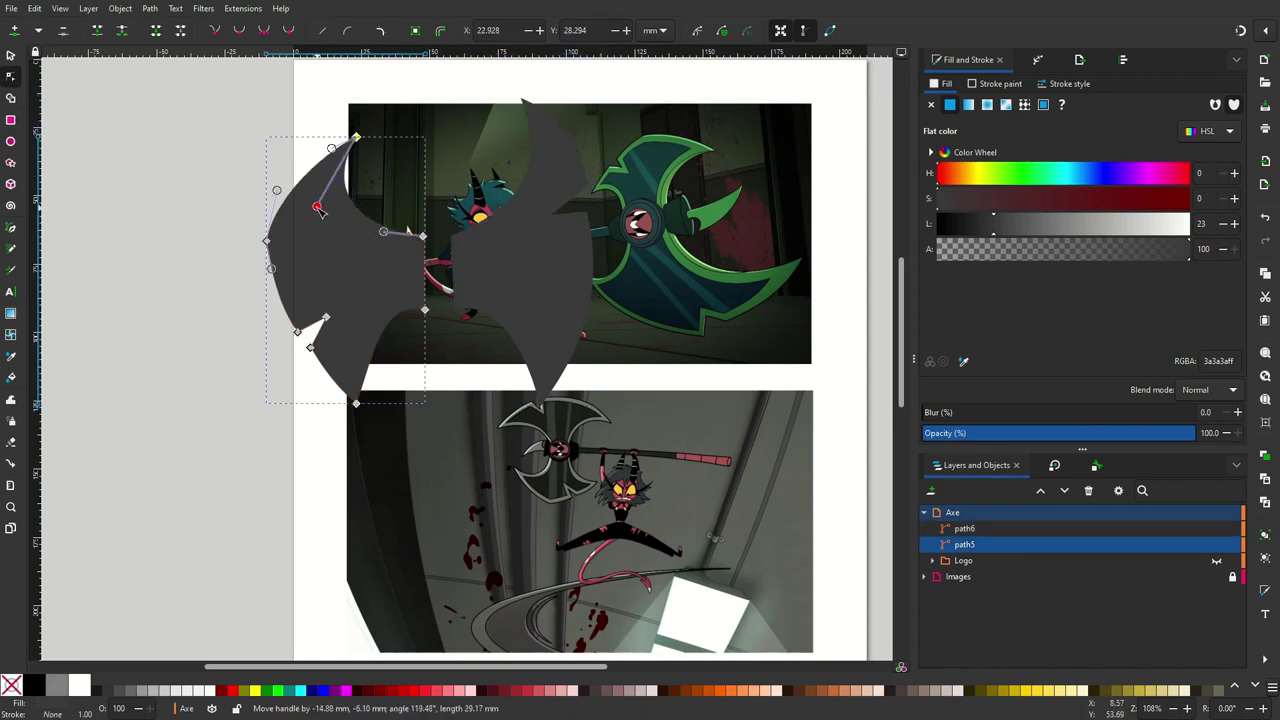
click(560, 185)
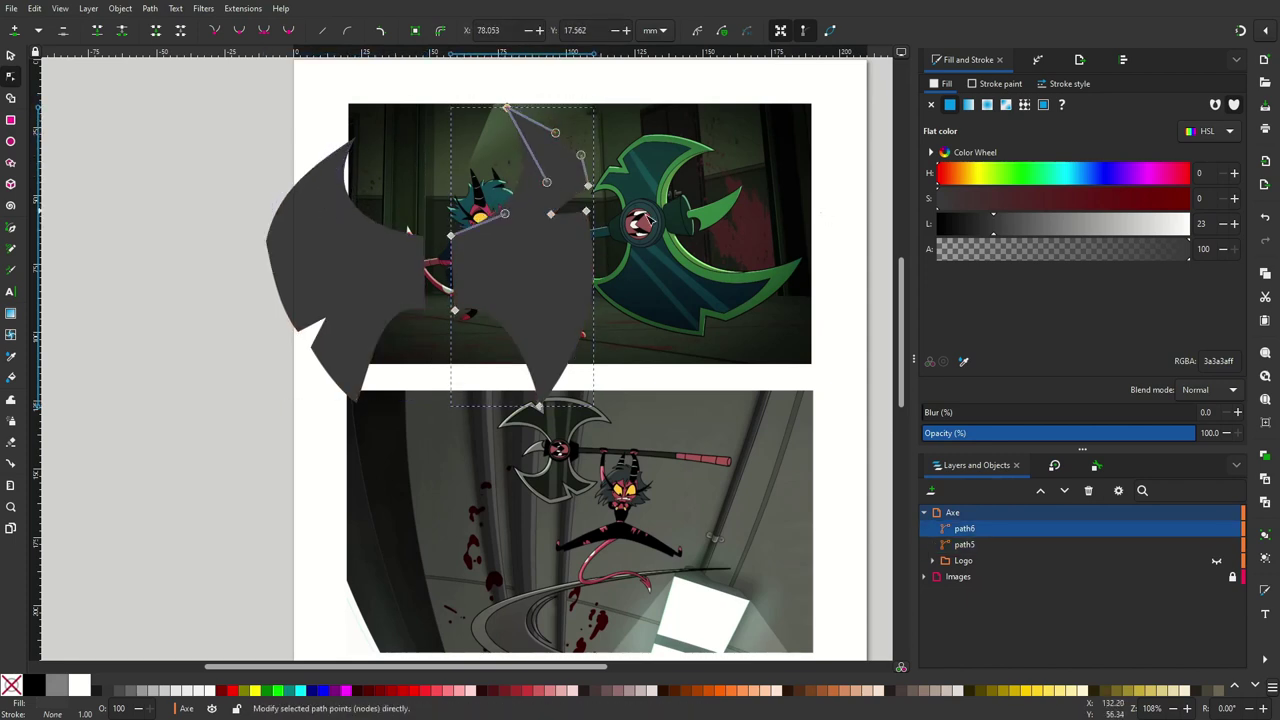
drag(590, 214, 562, 217)
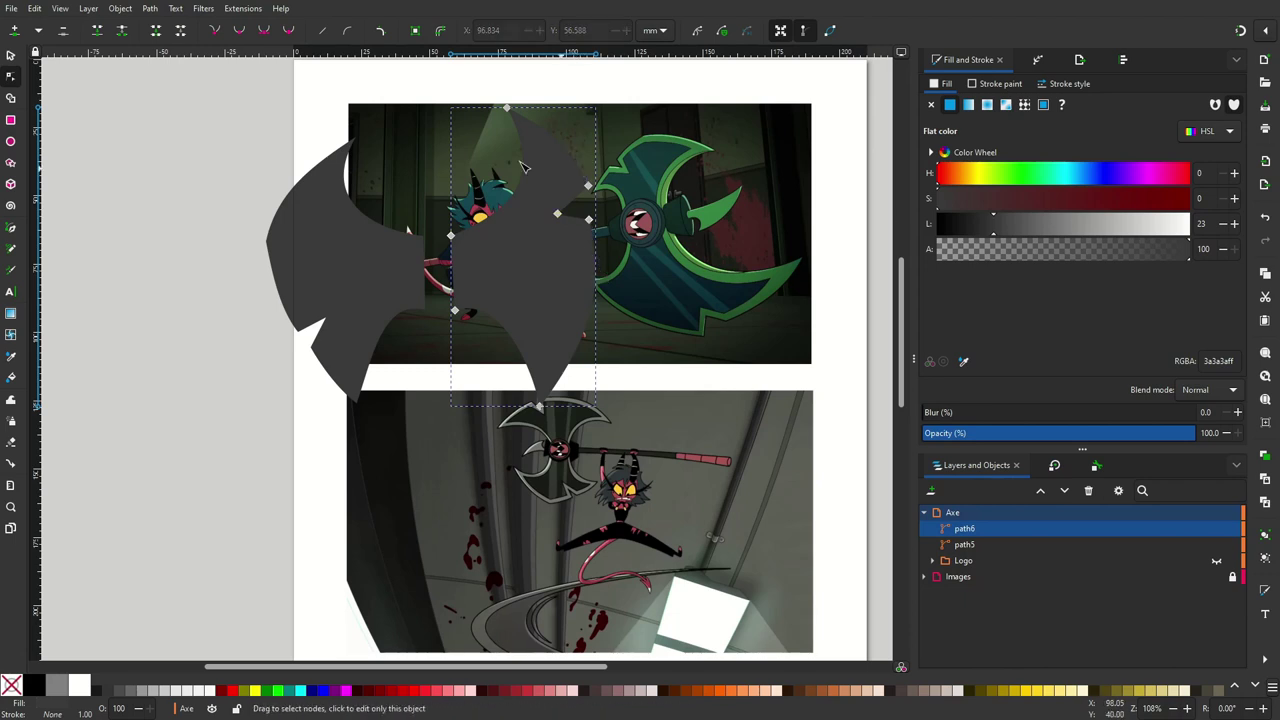
Select and deselect each blade piece to review both halves
click(320, 200)
click(177, 208)
click(455, 311)
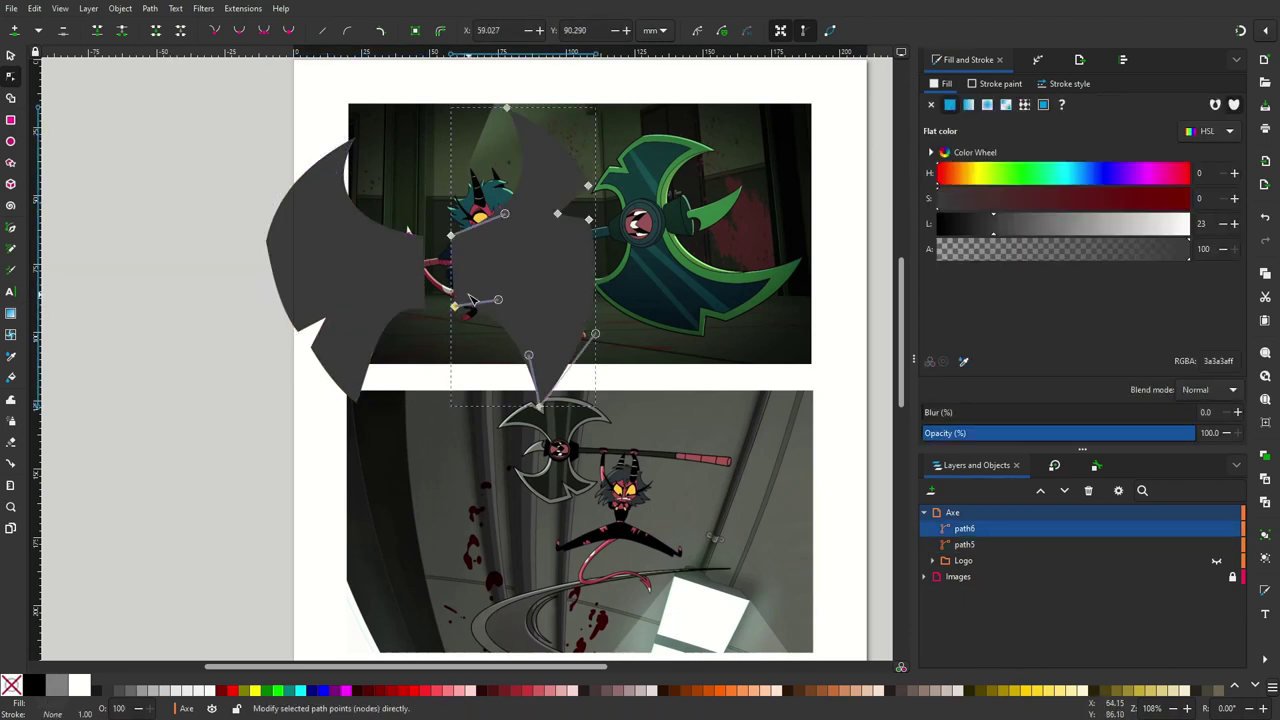
click(203, 268)
click(558, 184)
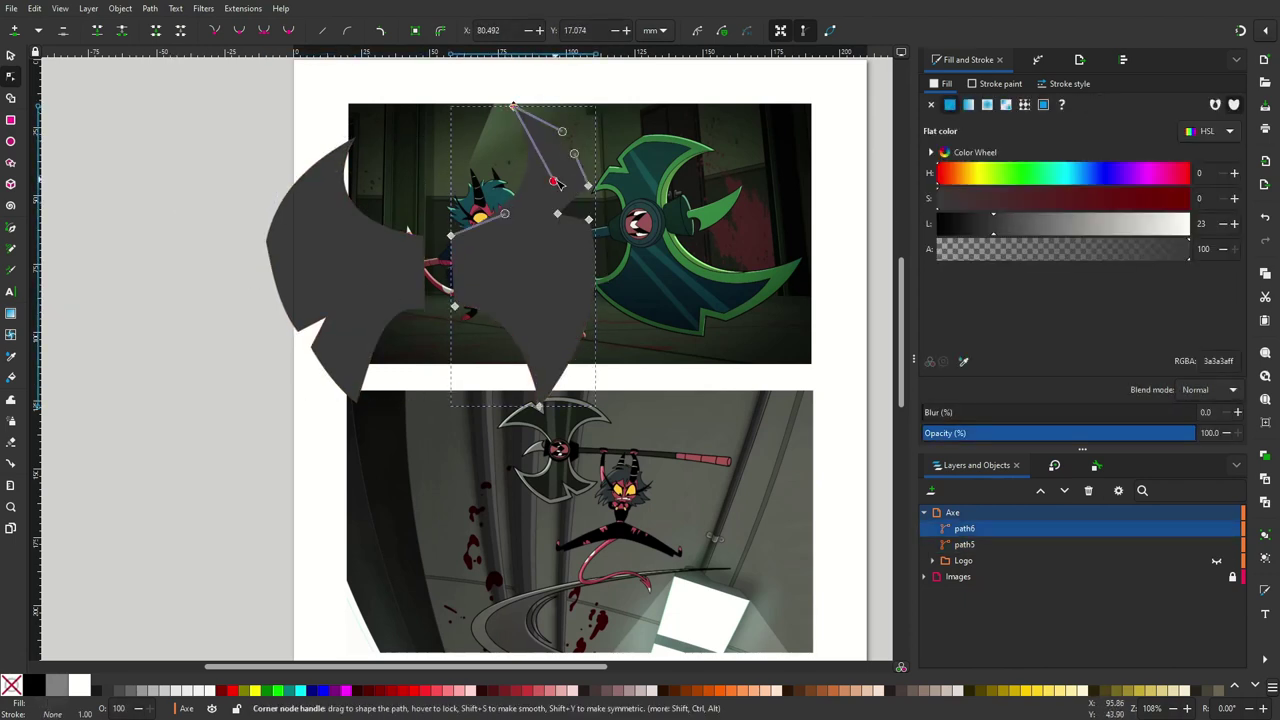
click(432, 206)
click(345, 187)
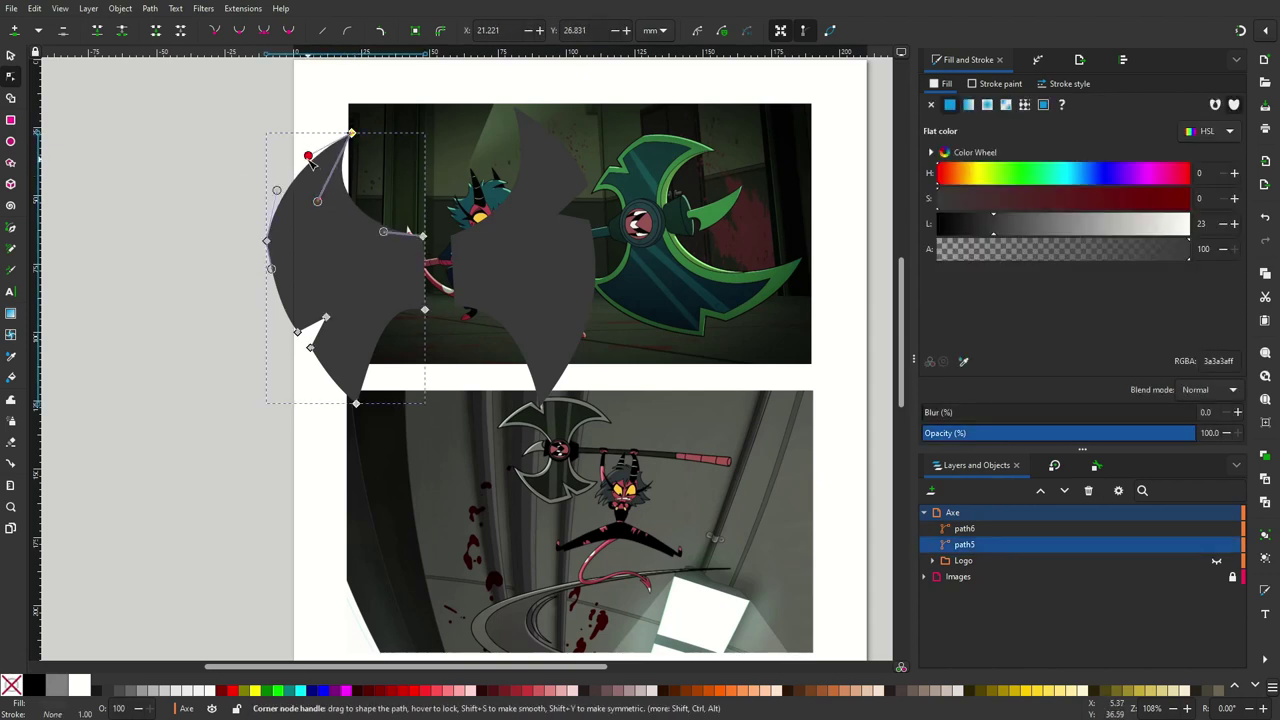
click(192, 259)
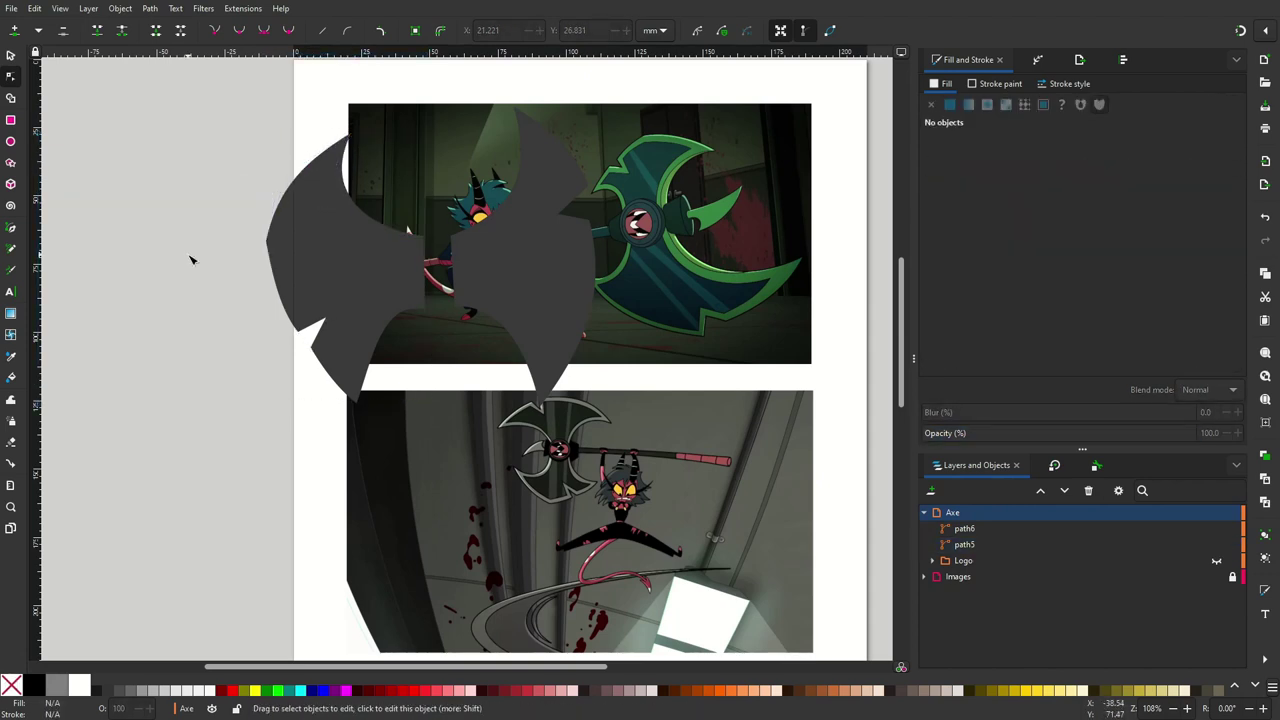
Close path7 over the right blade and drag its top to the tip and lower points into the barb
key(b)
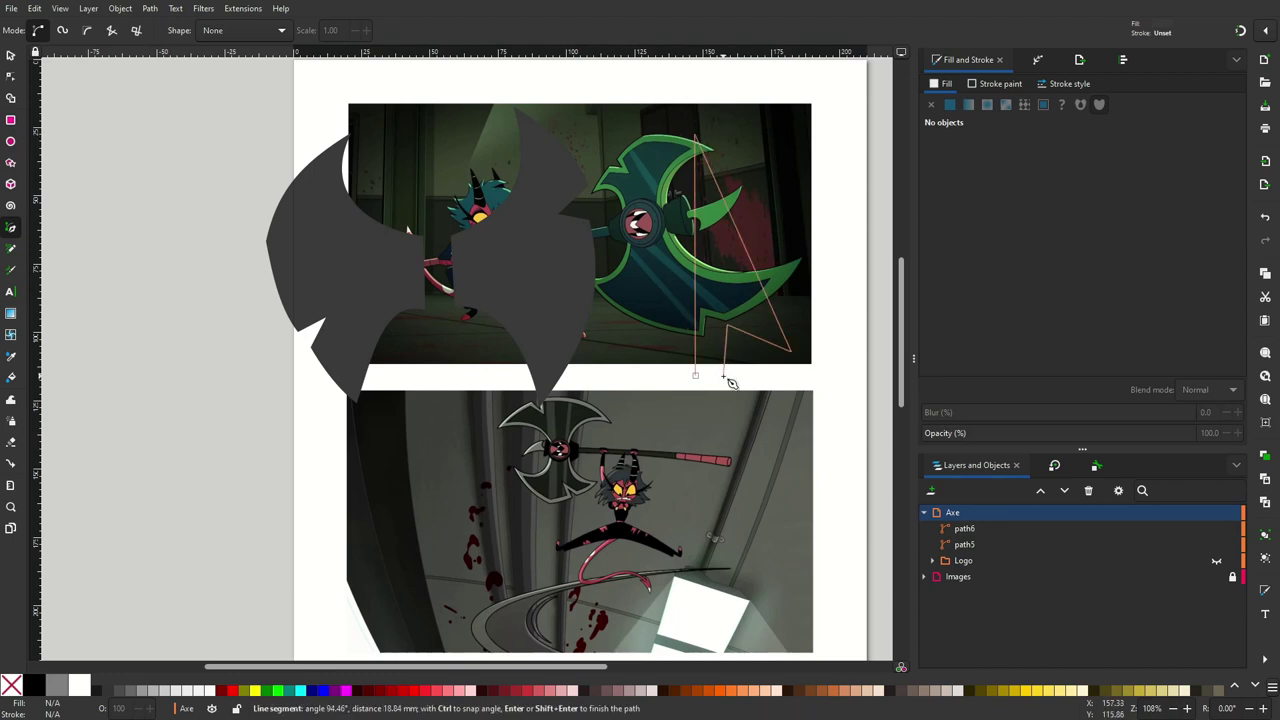
click(695, 135)
key(n)
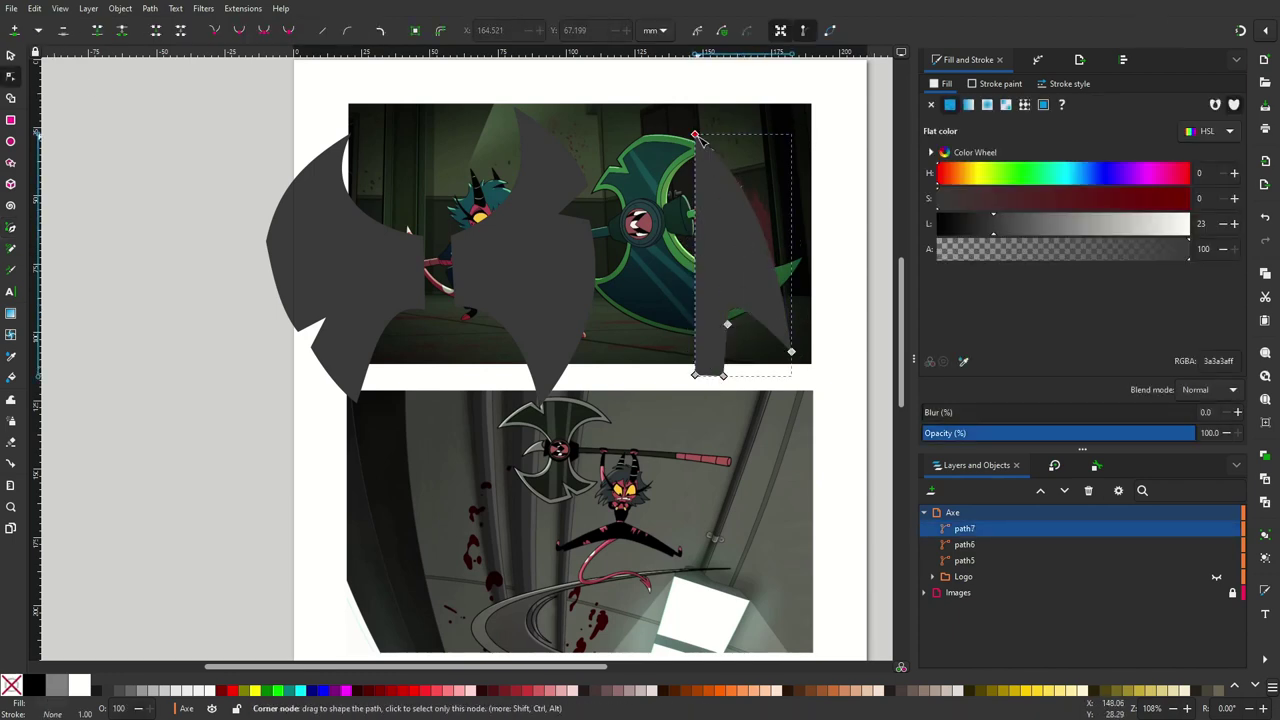
drag(700, 140, 672, 93)
click(709, 376)
drag(723, 376, 723, 413)
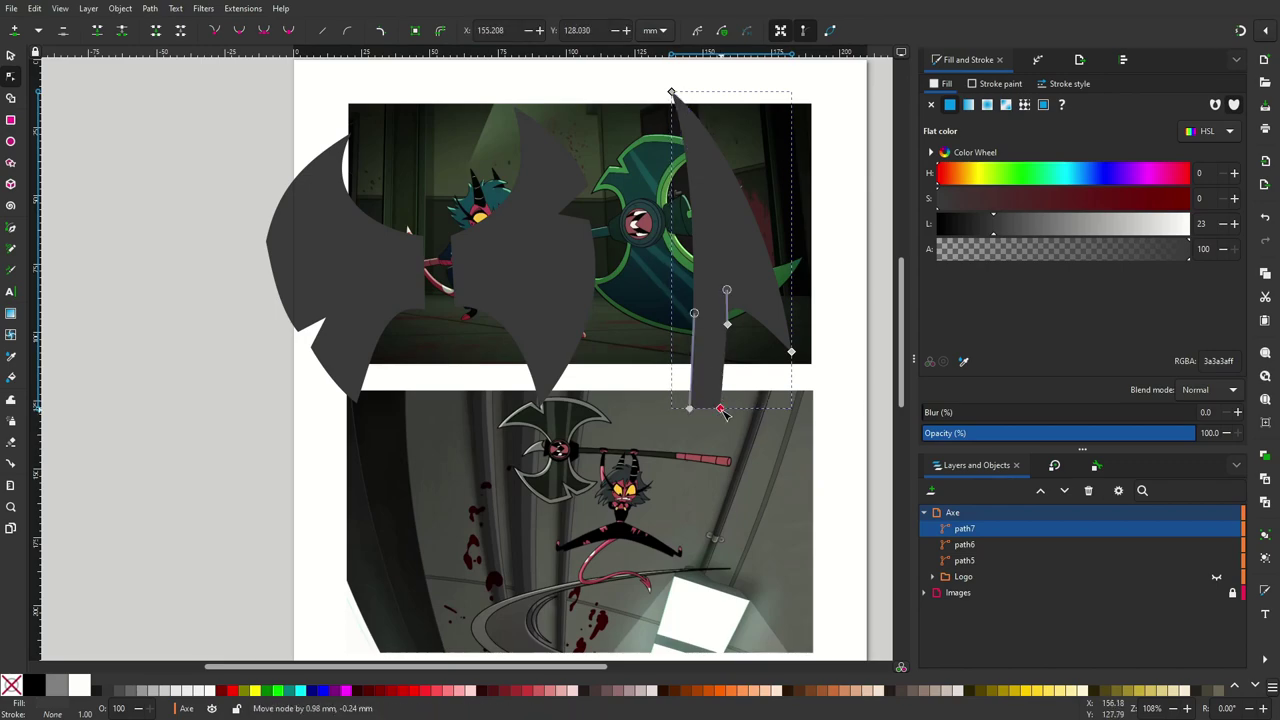
drag(671, 92, 667, 63)
scroll(839, 177, up, 4)
drag(789, 512, 801, 480)
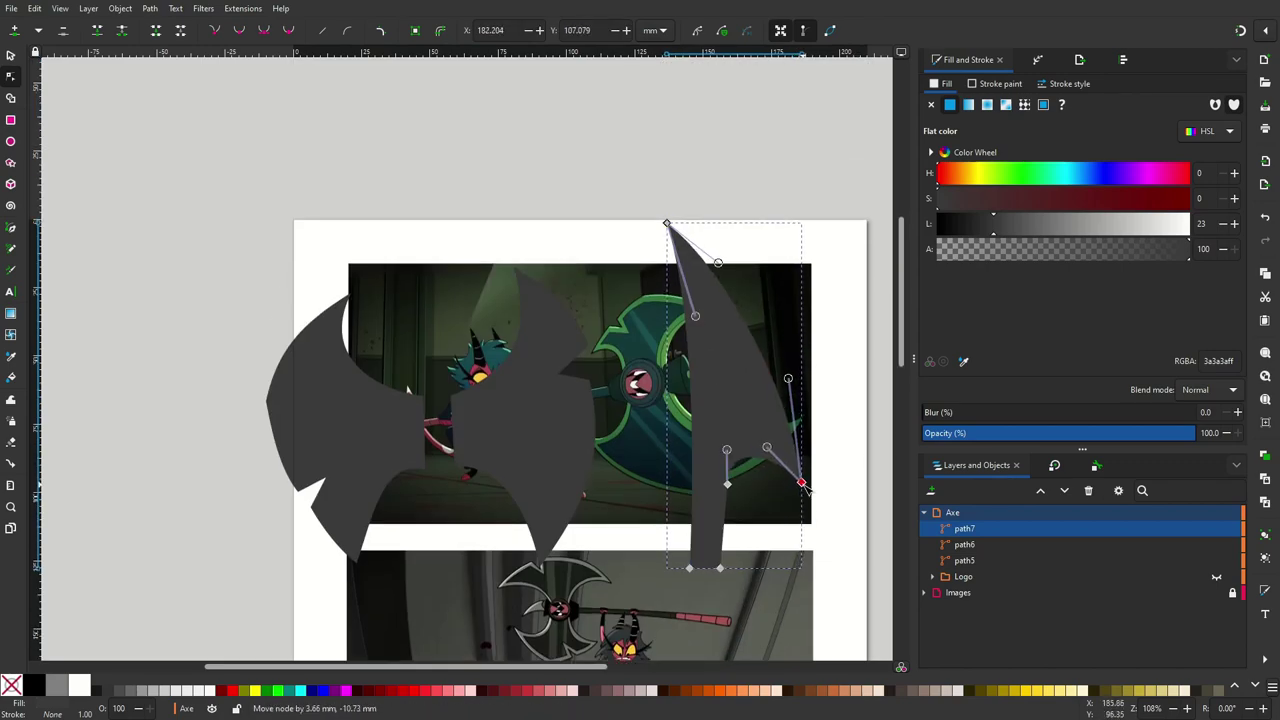
click(869, 437)
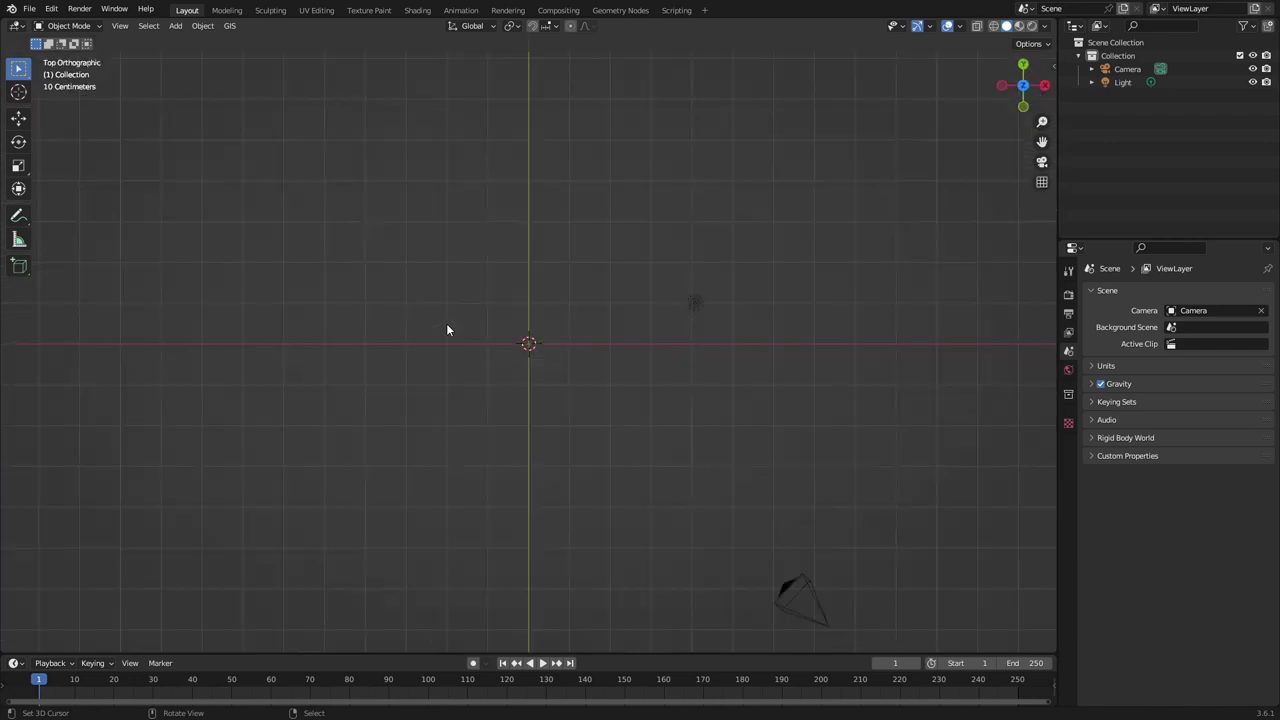
click(31, 10)
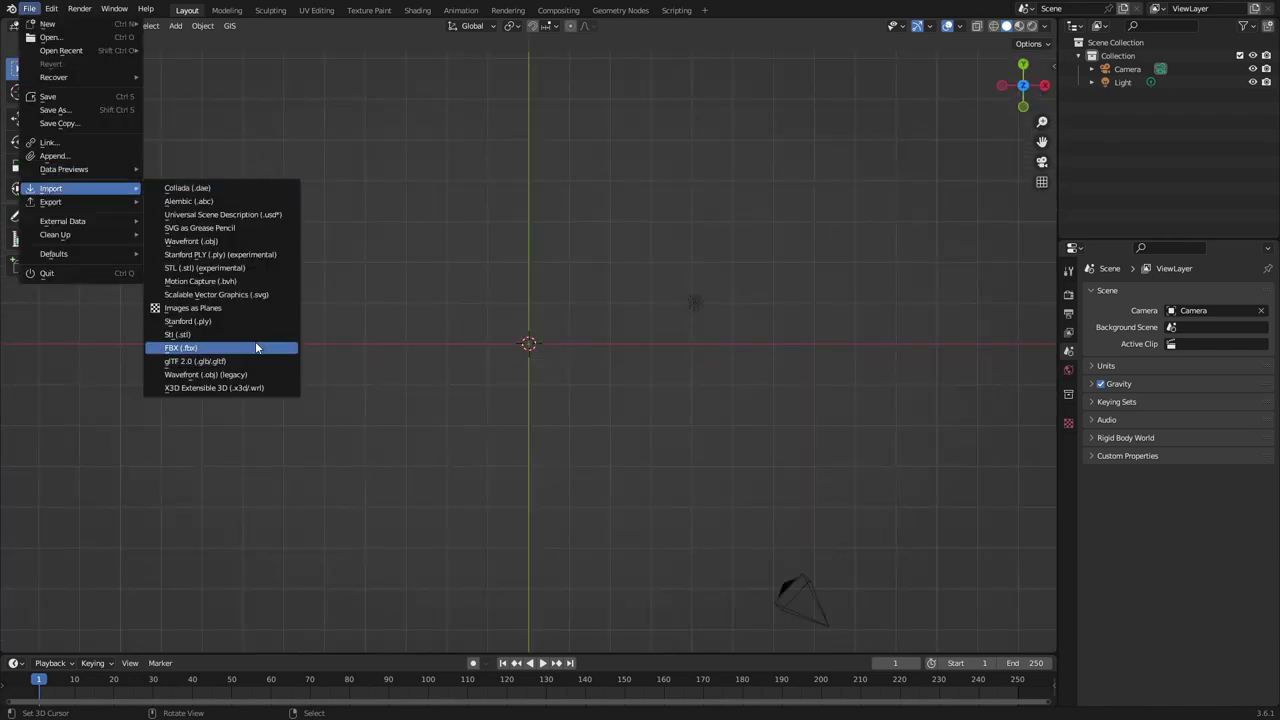
Import Axe_Parts.svg from the Blender/Millie's Axe folder as SVG curves
click(255, 343)
click(331, 348)
double_click(518, 281)
double_click(530, 274)
click(490, 284)
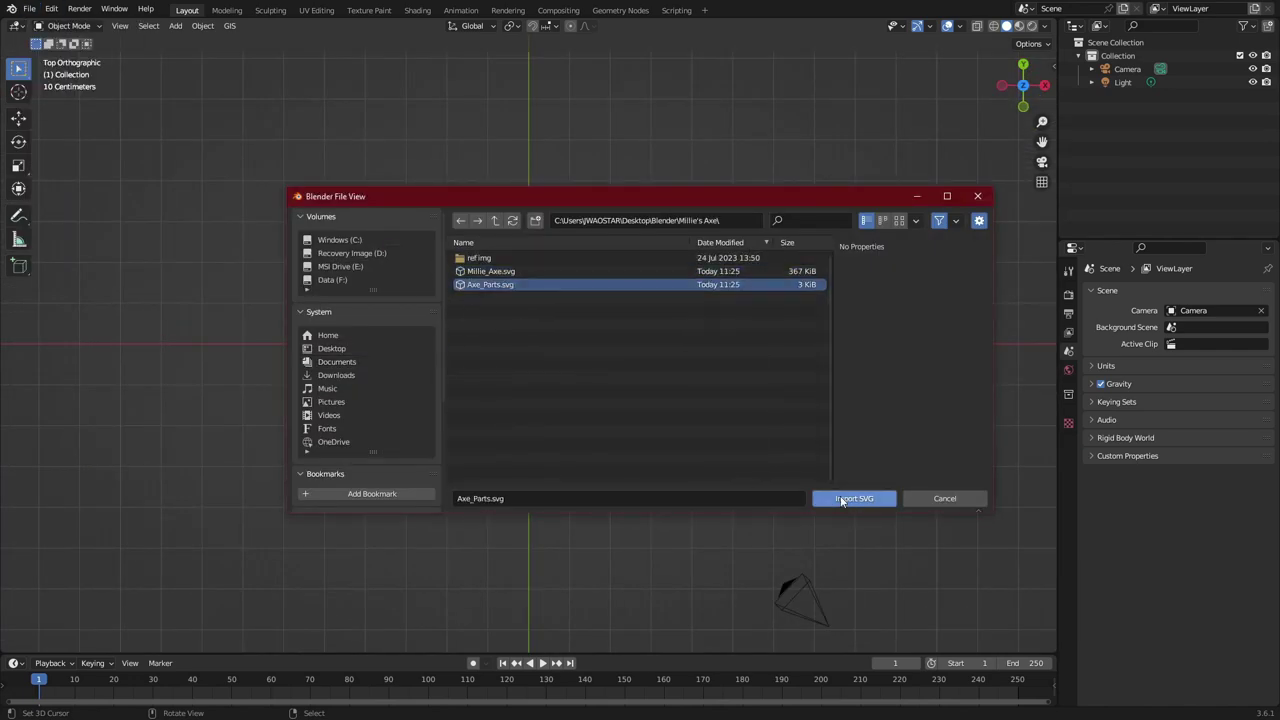
click(854, 498)
Scale the imported curves up and unlink the material from path7, path6 and path5
key(Tab)
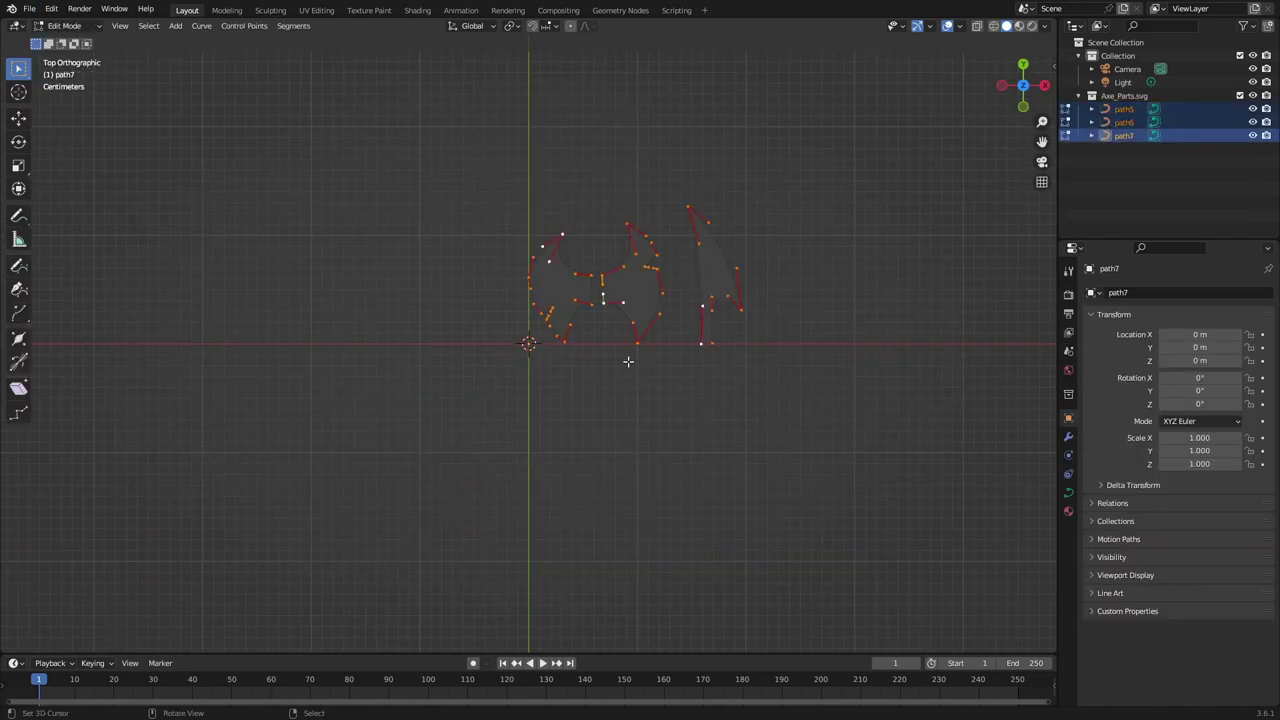
key(s)
click(1068, 511)
click(1241, 349)
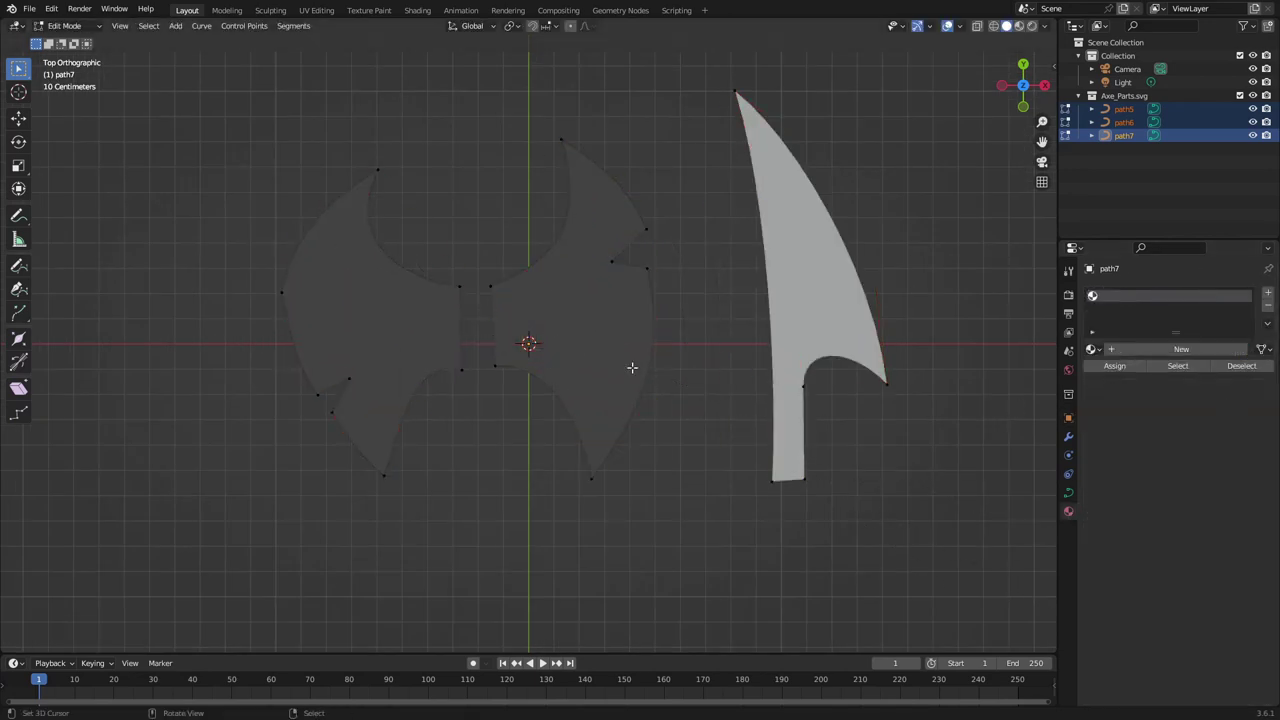
click(612, 262)
click(1241, 349)
click(415, 282)
click(1241, 349)
key(Tab)
click(667, 370)
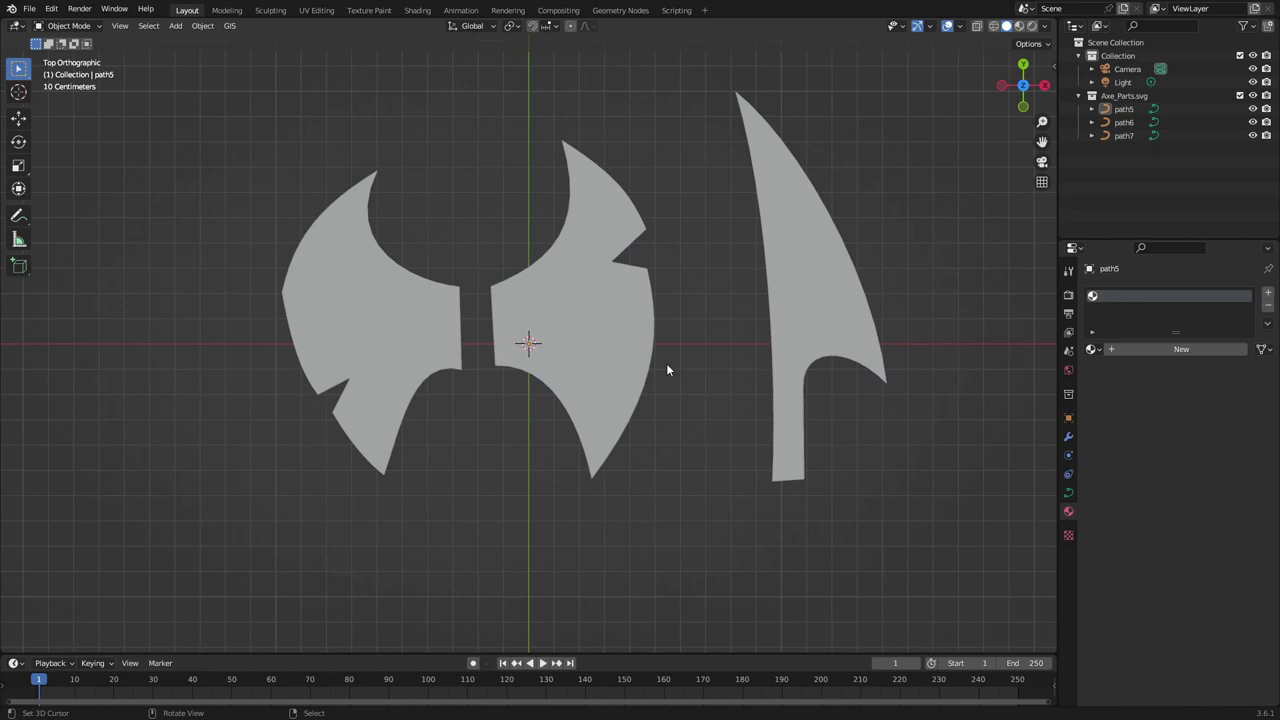
Convert all three axe curves to meshes
key(a)
middle_drag(877, 330, 628, 457)
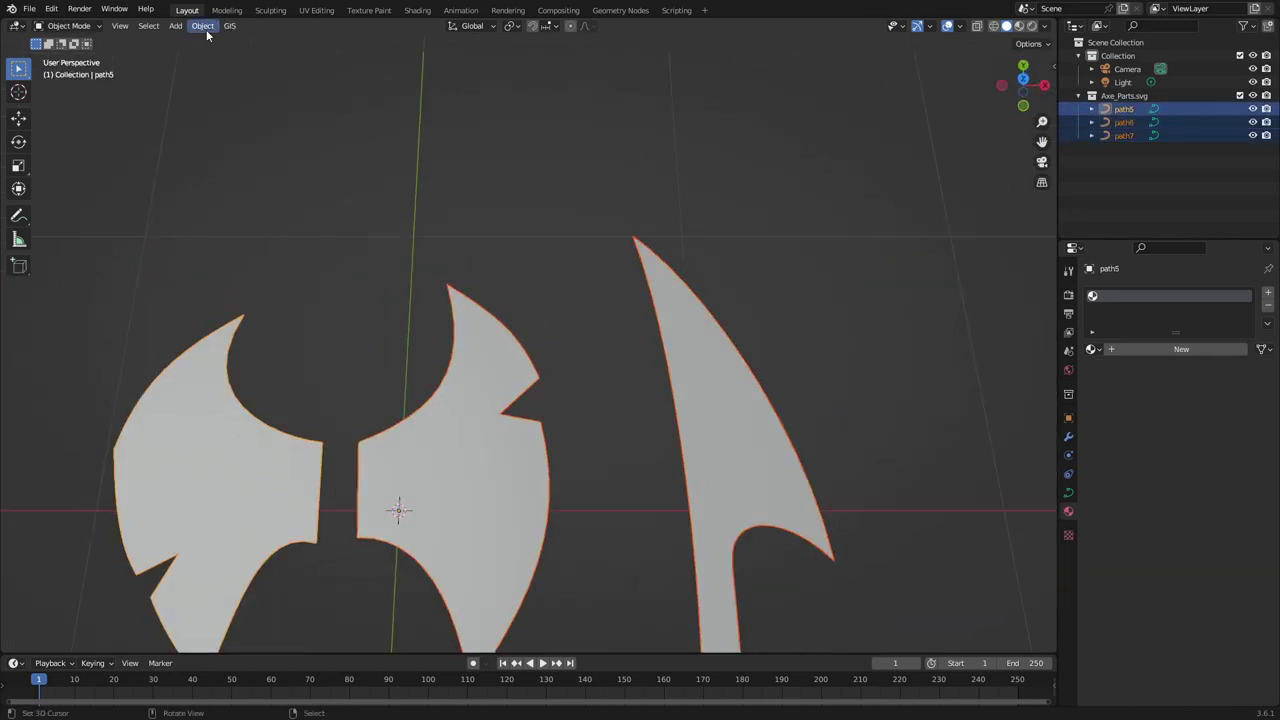
click(203, 25)
click(340, 347)
In Edit Mode, brush-select the upper tip's faces and delete them
key(Tab)
scroll(595, 403, up, 4)
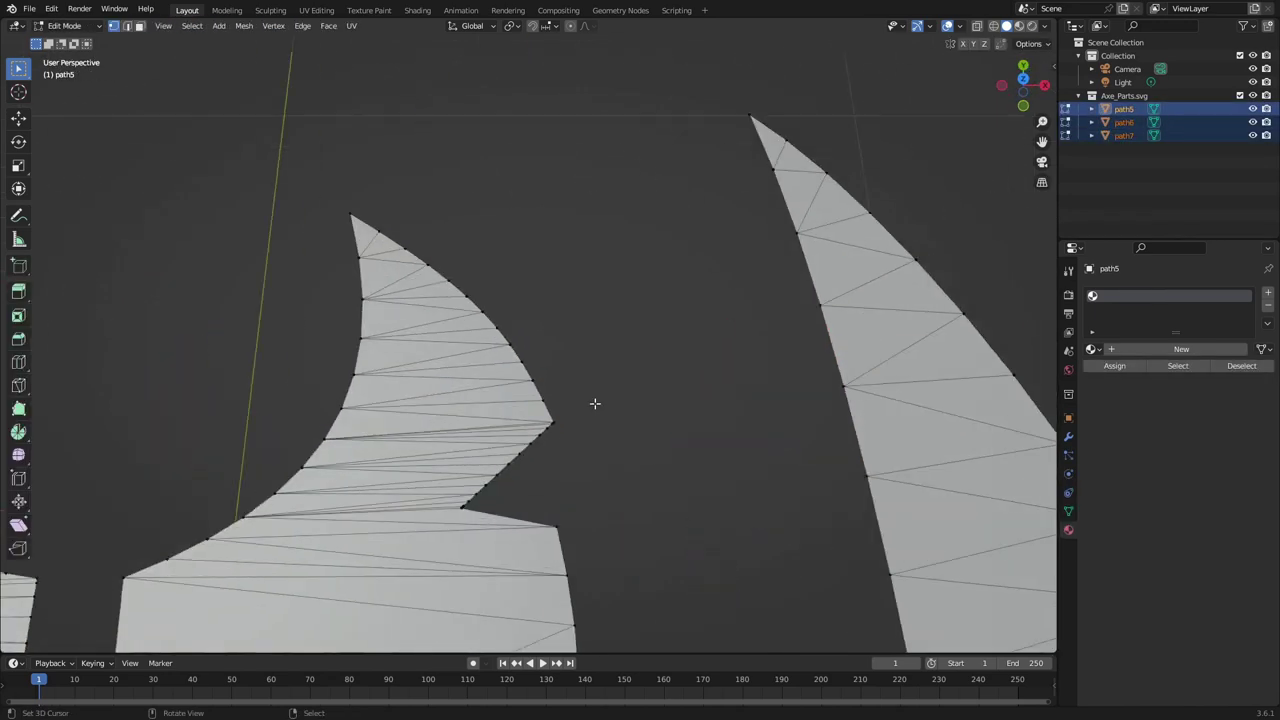
scroll(595, 403, down, 3)
mouse_move(629, 397)
middle_down()
mouse_move(541, 439)
mouse_move(570, 548)
middle_up()
key(3)
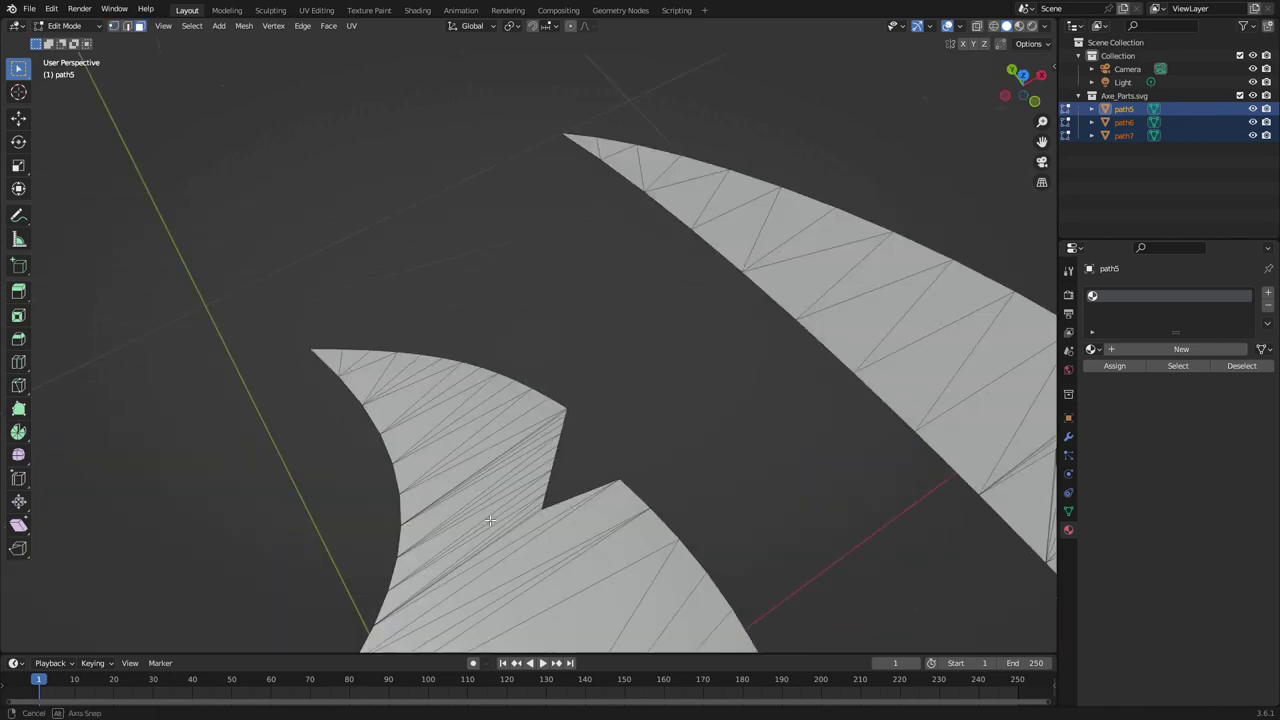
key(c)
drag(630, 540, 570, 548)
click(480, 378)
scroll(480, 378, up, 4)
middle_drag(480, 378, 650, 248)
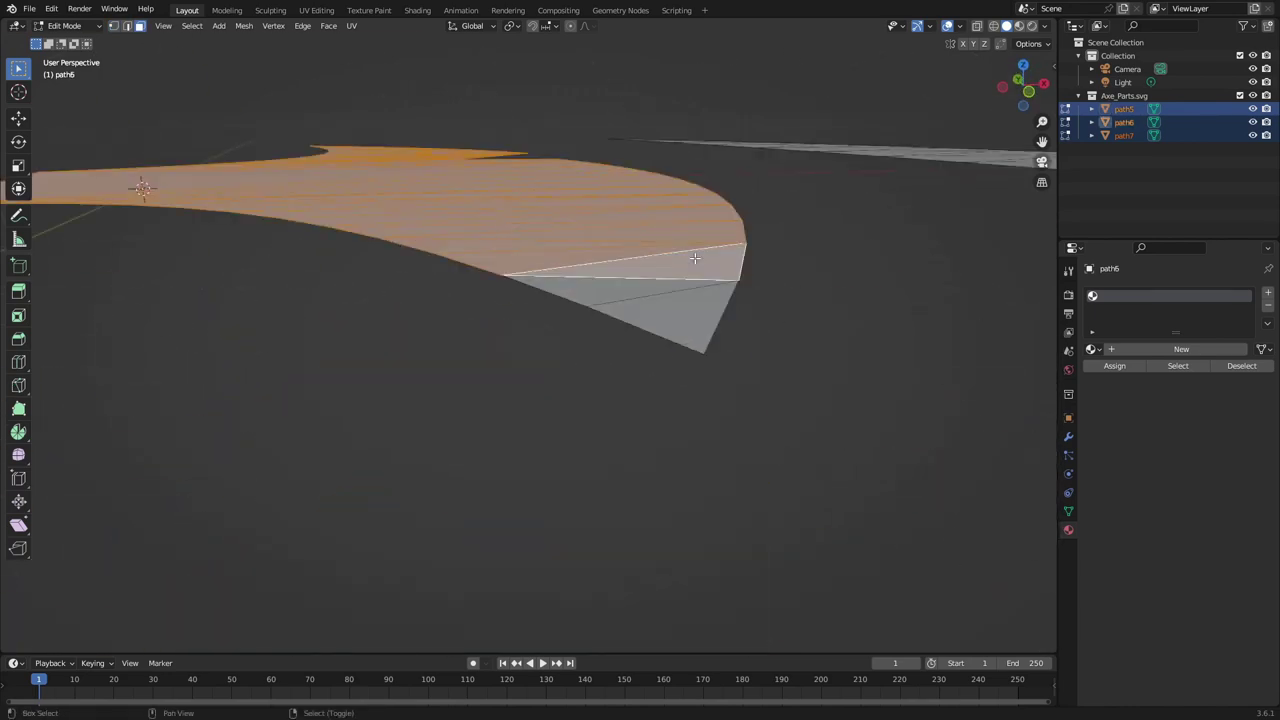
key(x)
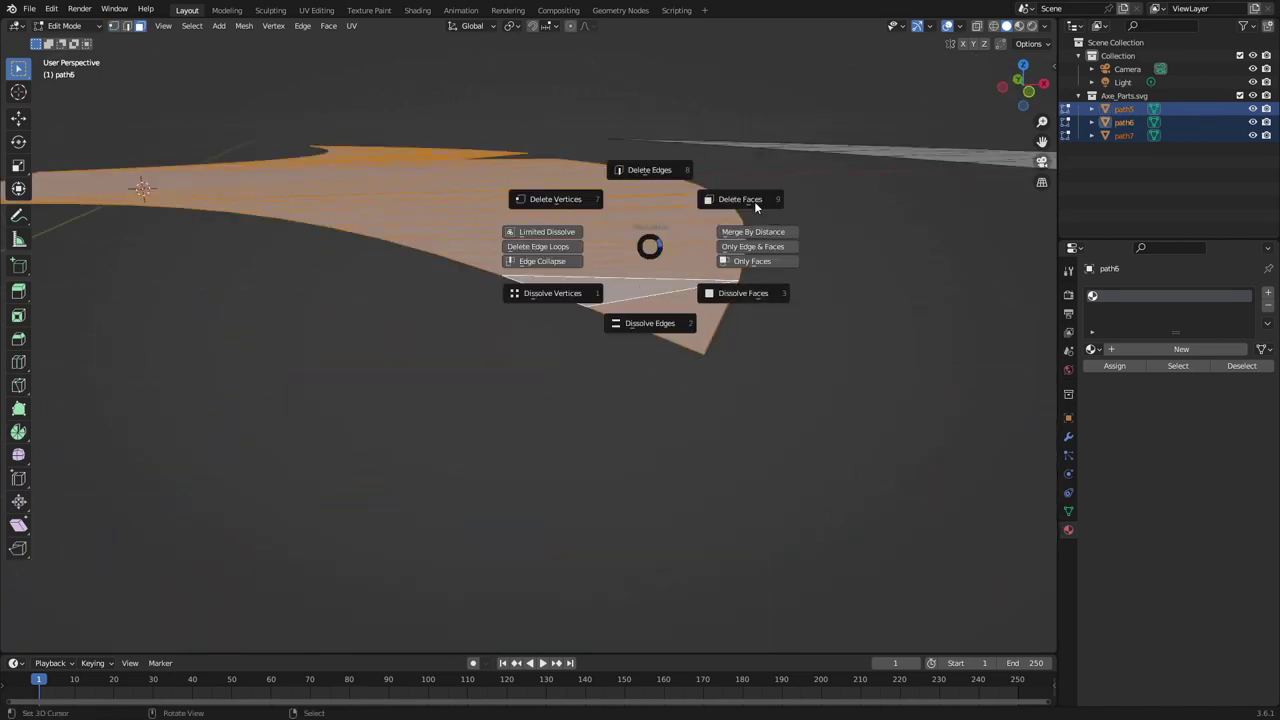
click(767, 203)
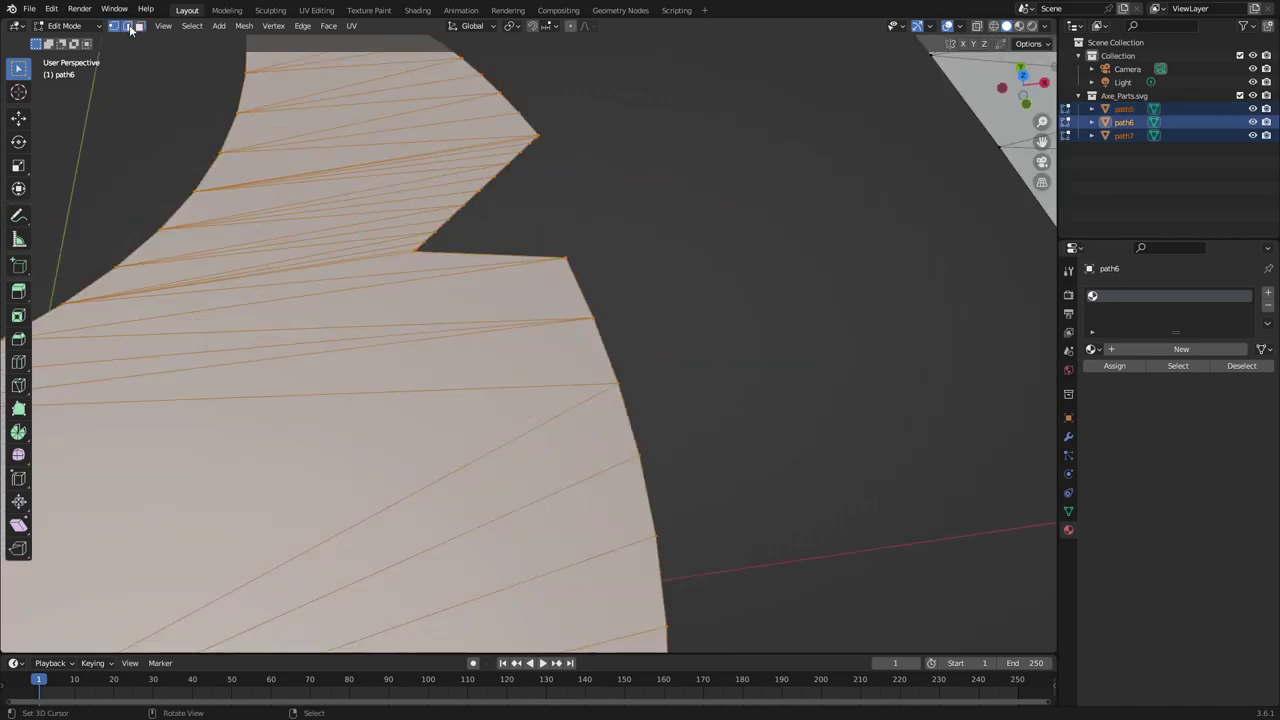
Delete path6's remaining faces with Only Edges & Faces, keeping its outline
click(128, 26)
scroll(586, 277, down, 2)
middle_drag(586, 277, 450, 400)
scroll(450, 400, up, 3)
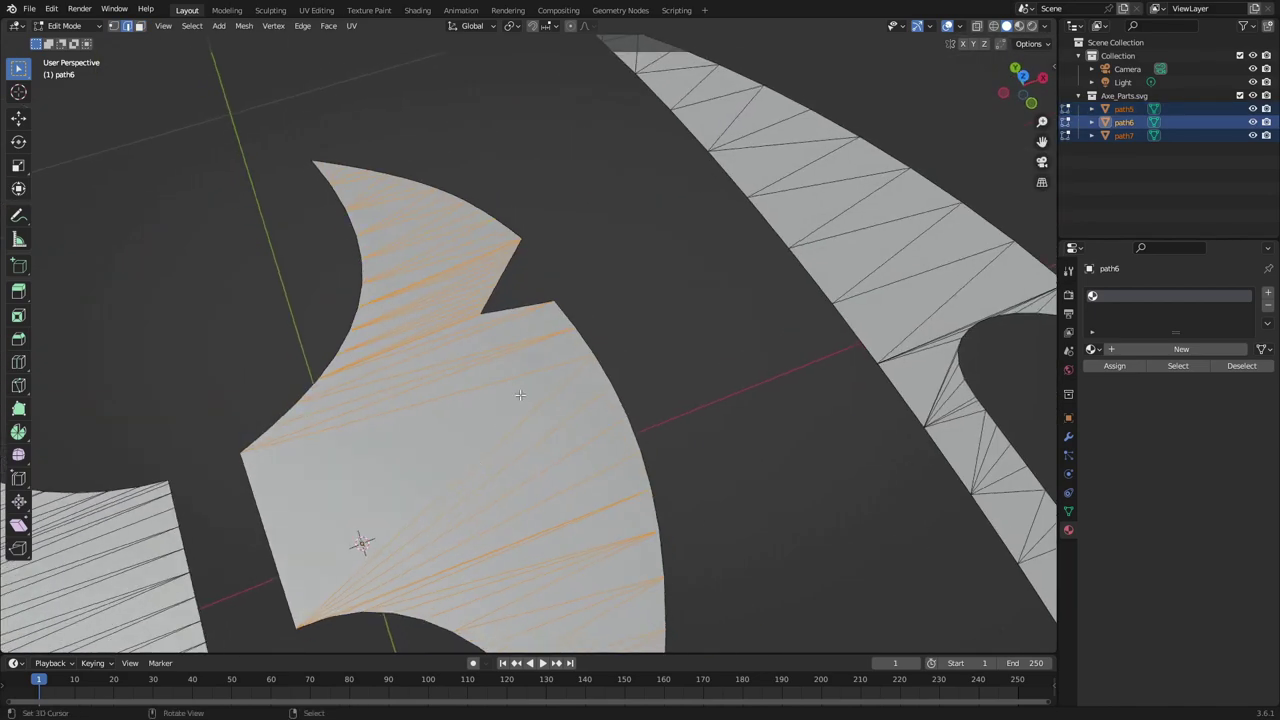
key(x)
click(519, 318)
Dissolve the extra vertices along path6's outline
middle_drag(519, 318, 616, 310)
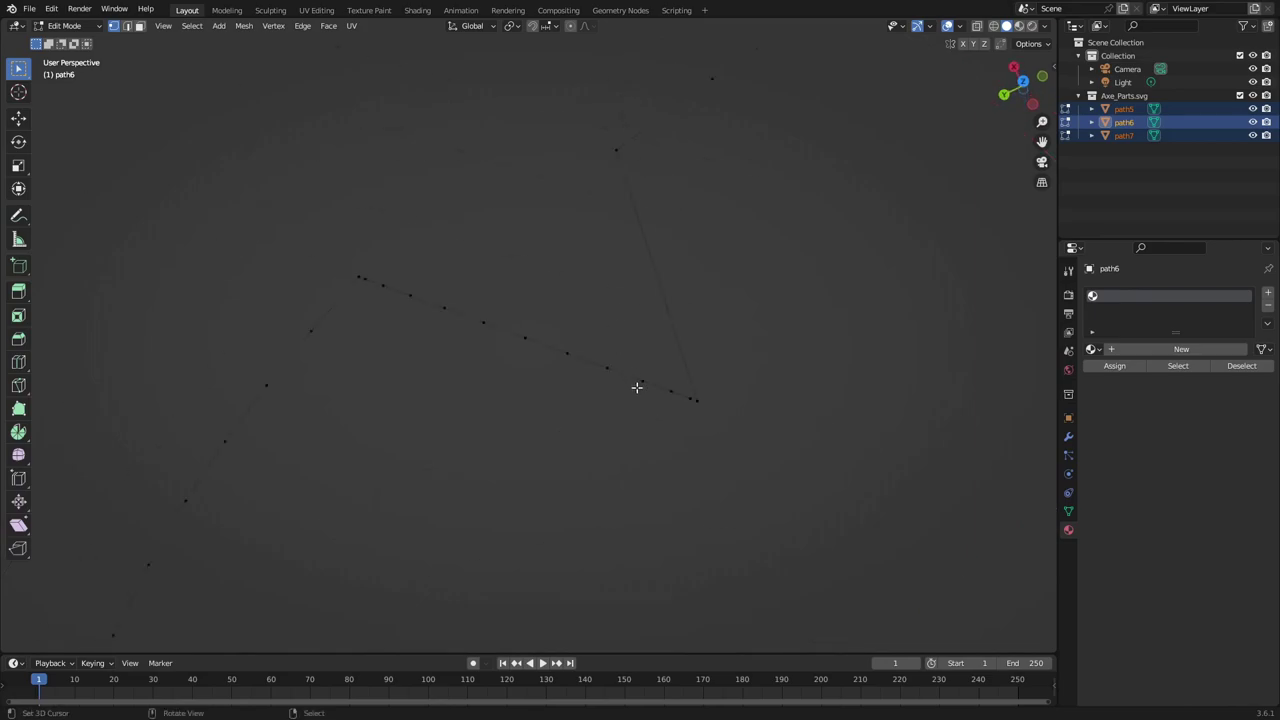
key(x)
click(765, 394)
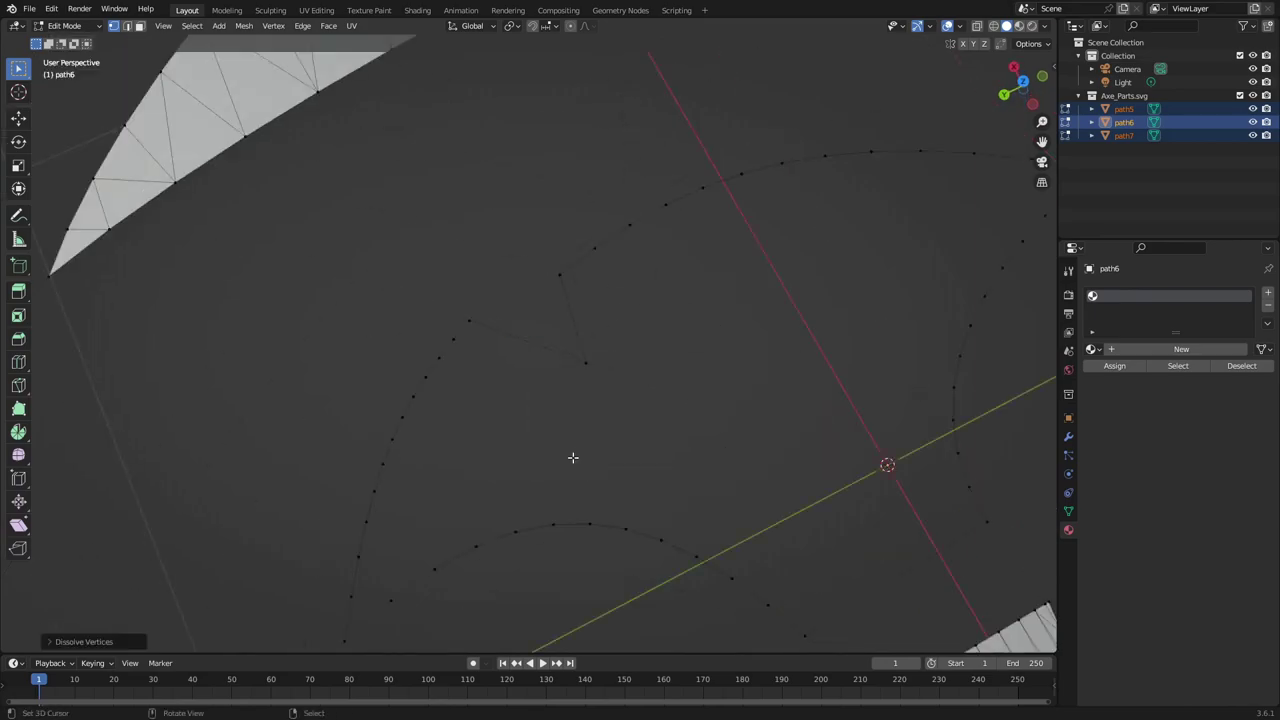
middle_drag(571, 457, 440, 371)
scroll(488, 387, down, 2)
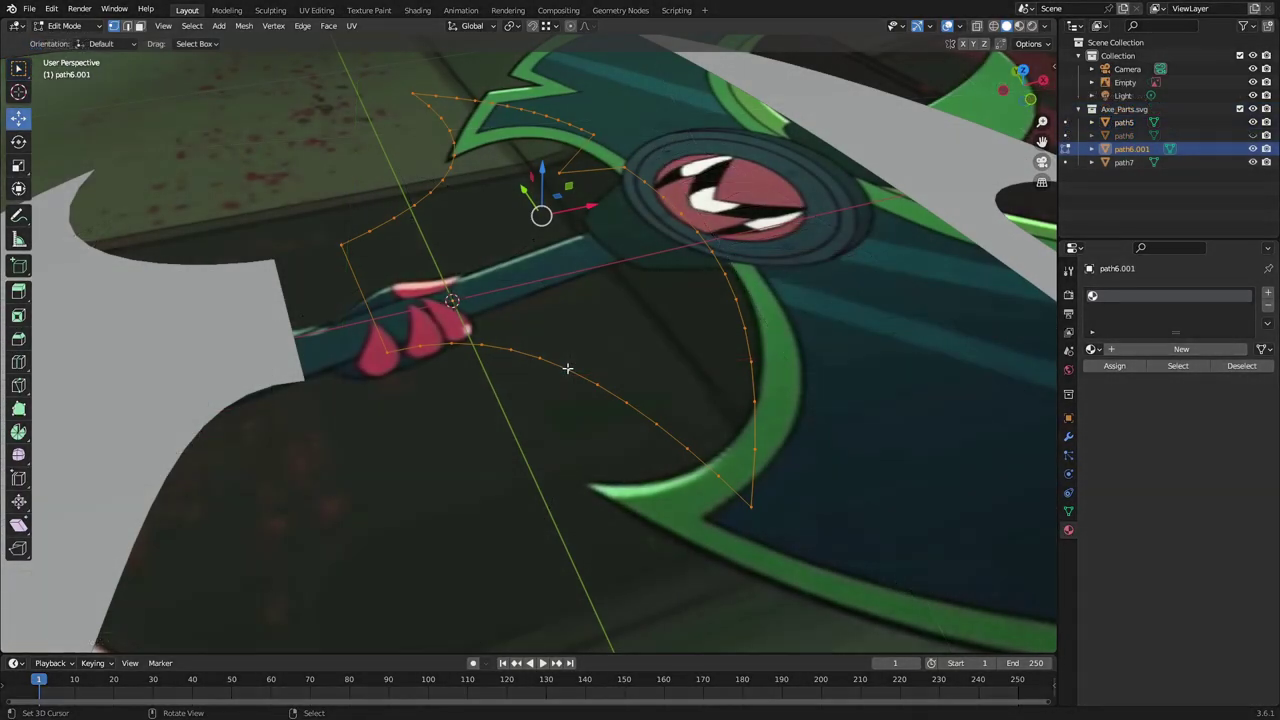
Switch to top orthographic view and set the transform orientation to Gimbal
mouse_move(567, 369)
middle_down()
mouse_move(371, 343)
mouse_move(468, 347)
middle_up()
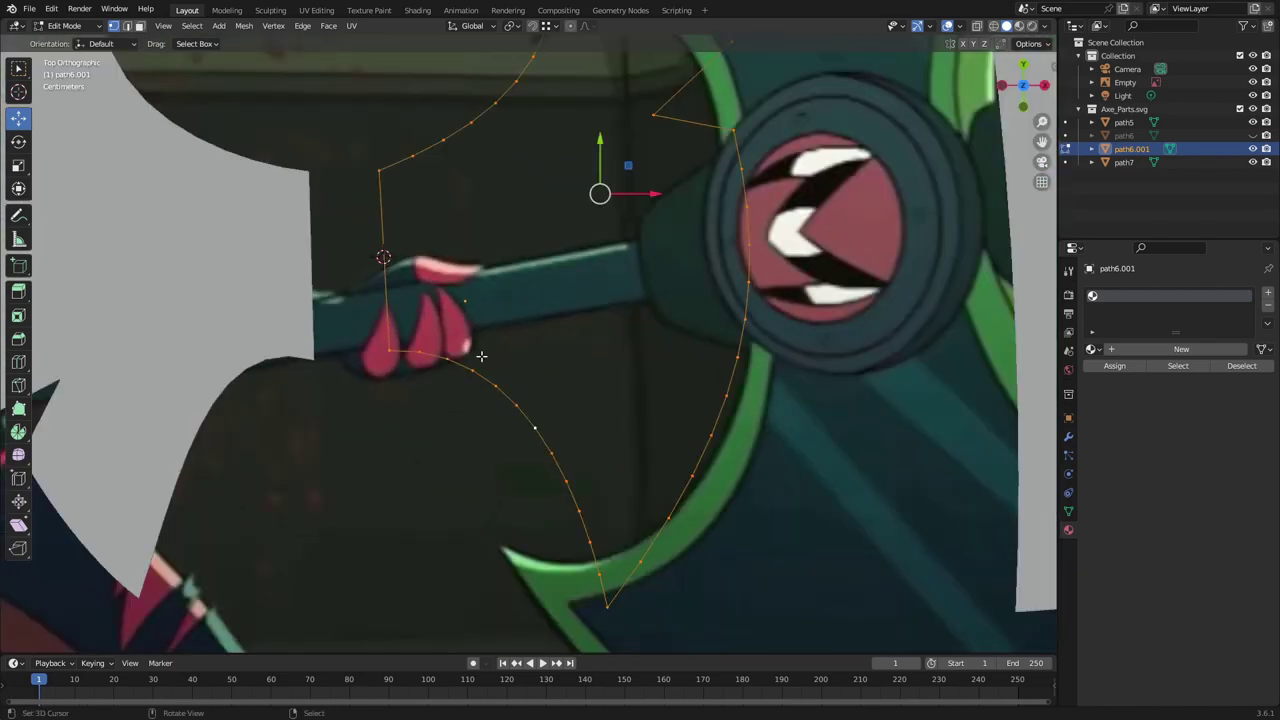
key(KP_7)
click(470, 25)
click(430, 80)
middle_drag(480, 200, 460, 120)
click(470, 25)
click(456, 107)
key(KP_7)
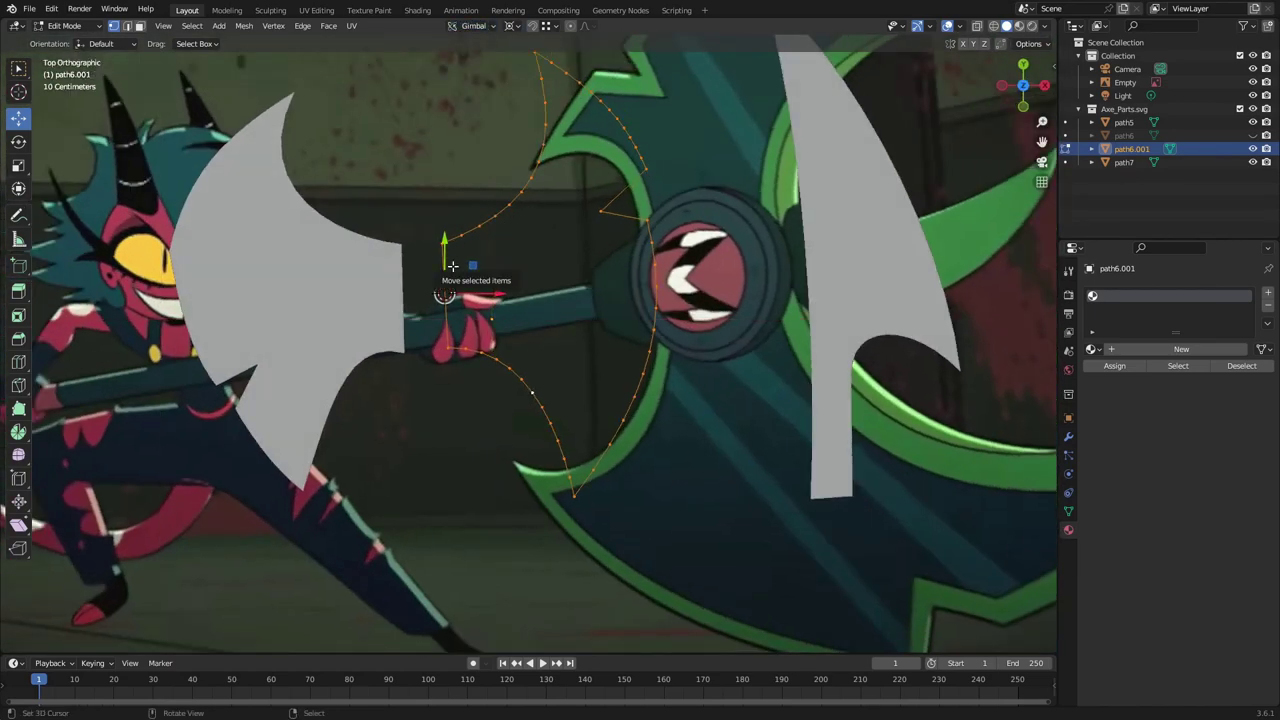
Slide the path6.001 outline sideways along X in two moves
key(g)
key(x)
click(520, 318)
key(g)
key(x)
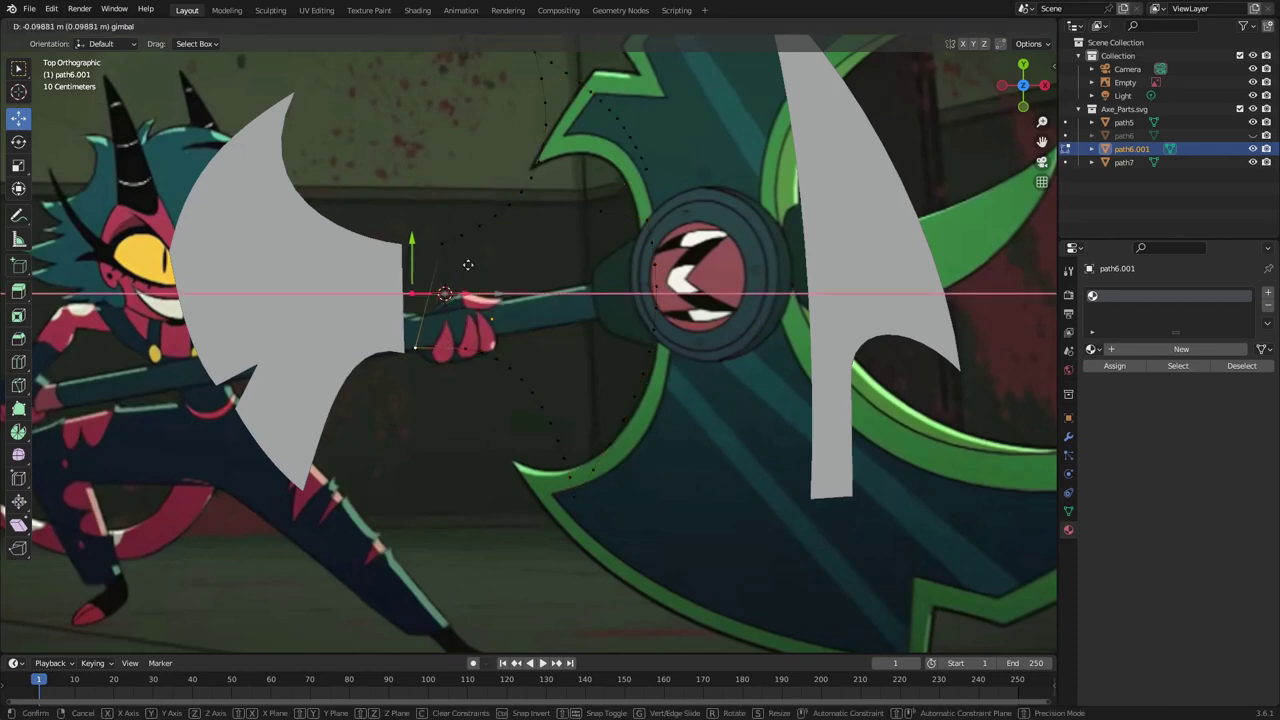
click(490, 330)
scroll(458, 412, up, 2)
scroll(593, 251, down, 3)
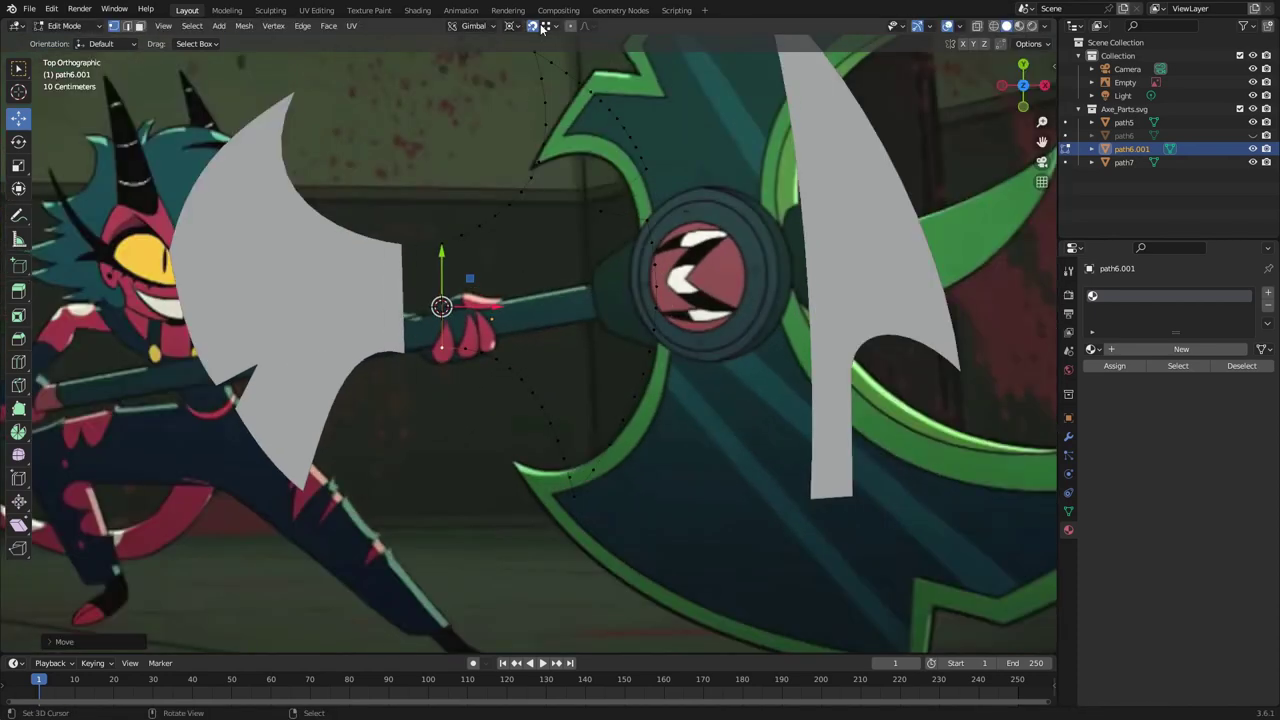
With Local orientation, select the whole outline and rotate it about its local Y axis
click(470, 25)
click(460, 75)
key(a)
click(528, 138)
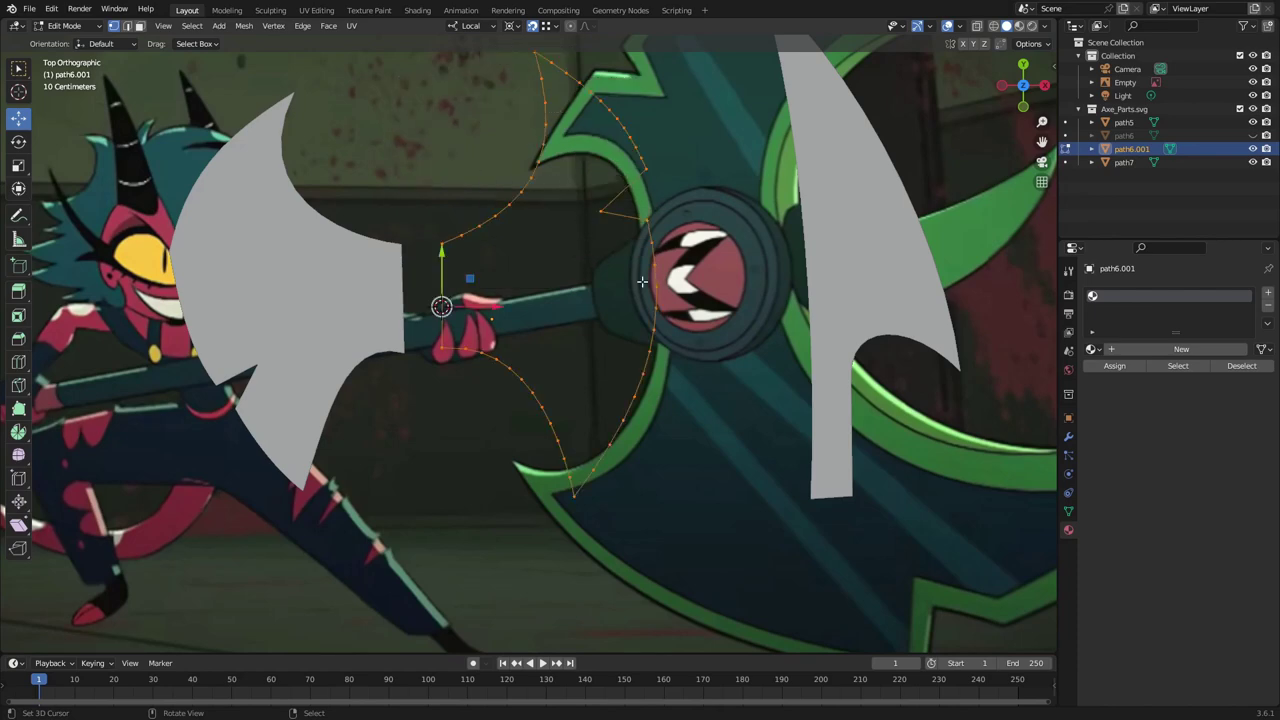
key(r)
key(y)
middle_drag(441, 307, 447, 314)
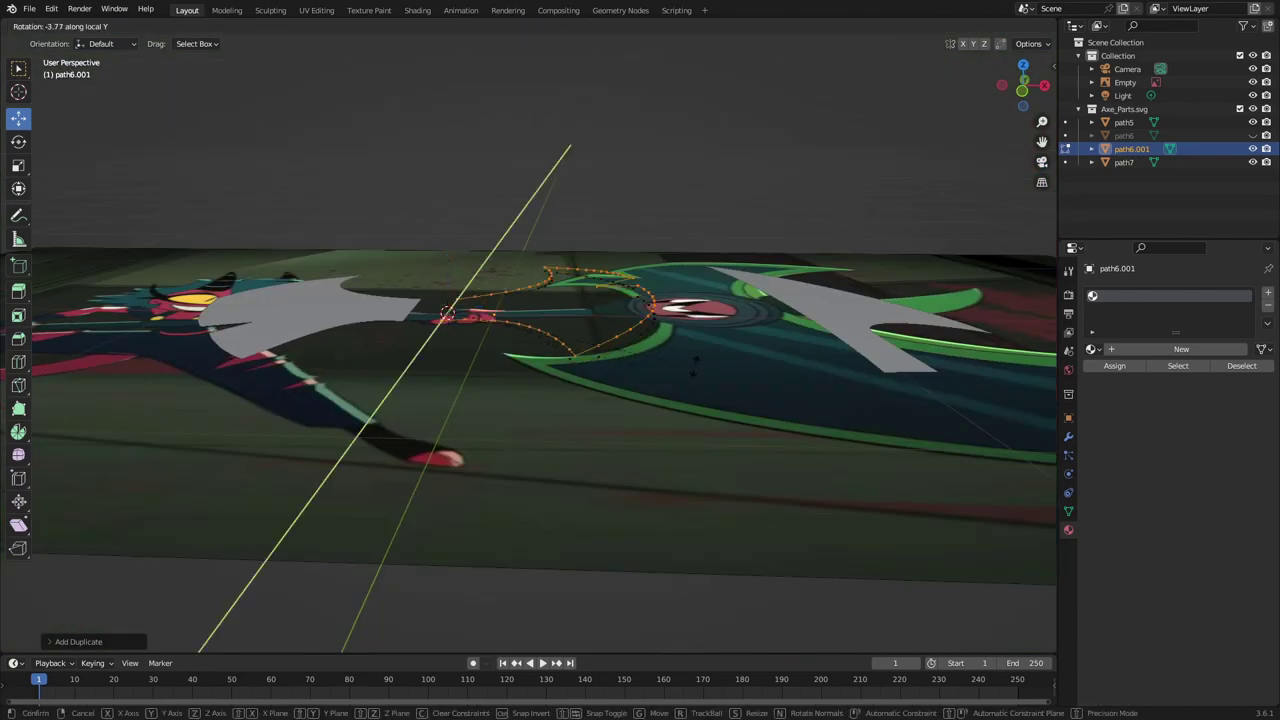
scroll(700, 372, up, 2)
scroll(700, 372, up, 2)
middle_drag(700, 372, 829, 480)
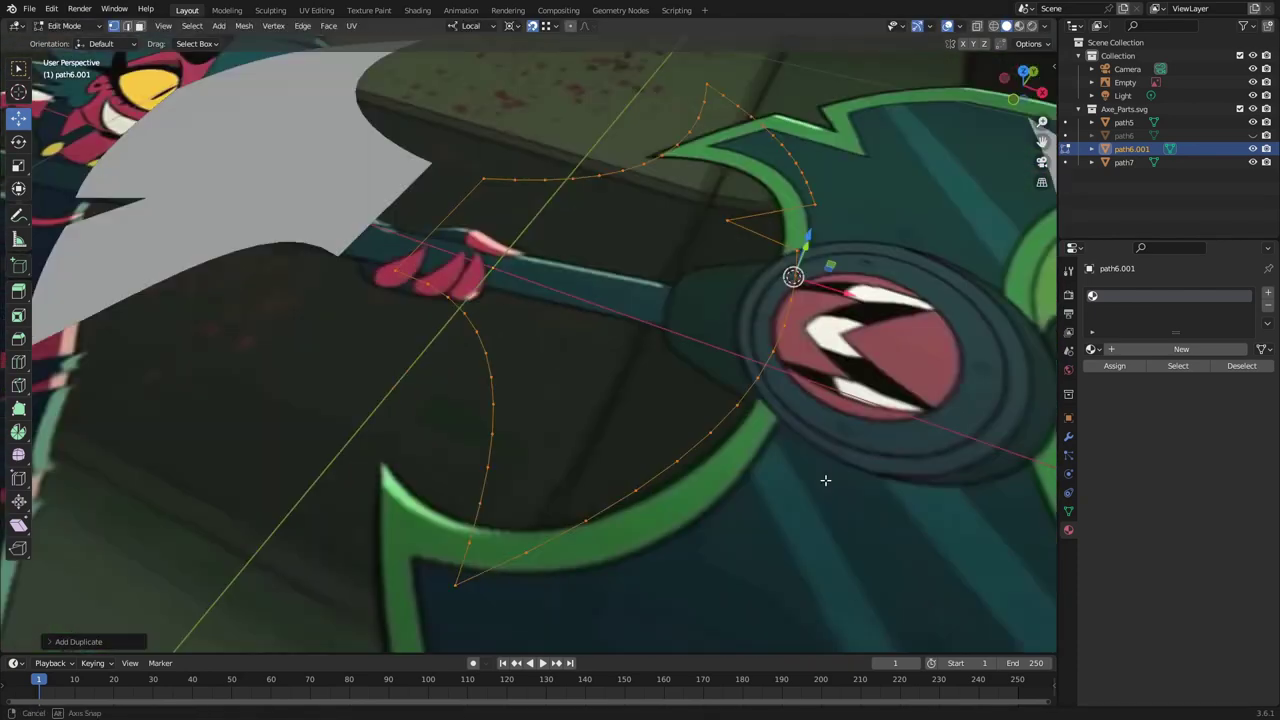
mouse_move(811, 437)
middle_down()
mouse_move(757, 371)
mouse_move(814, 380)
mouse_move(778, 413)
middle_up()
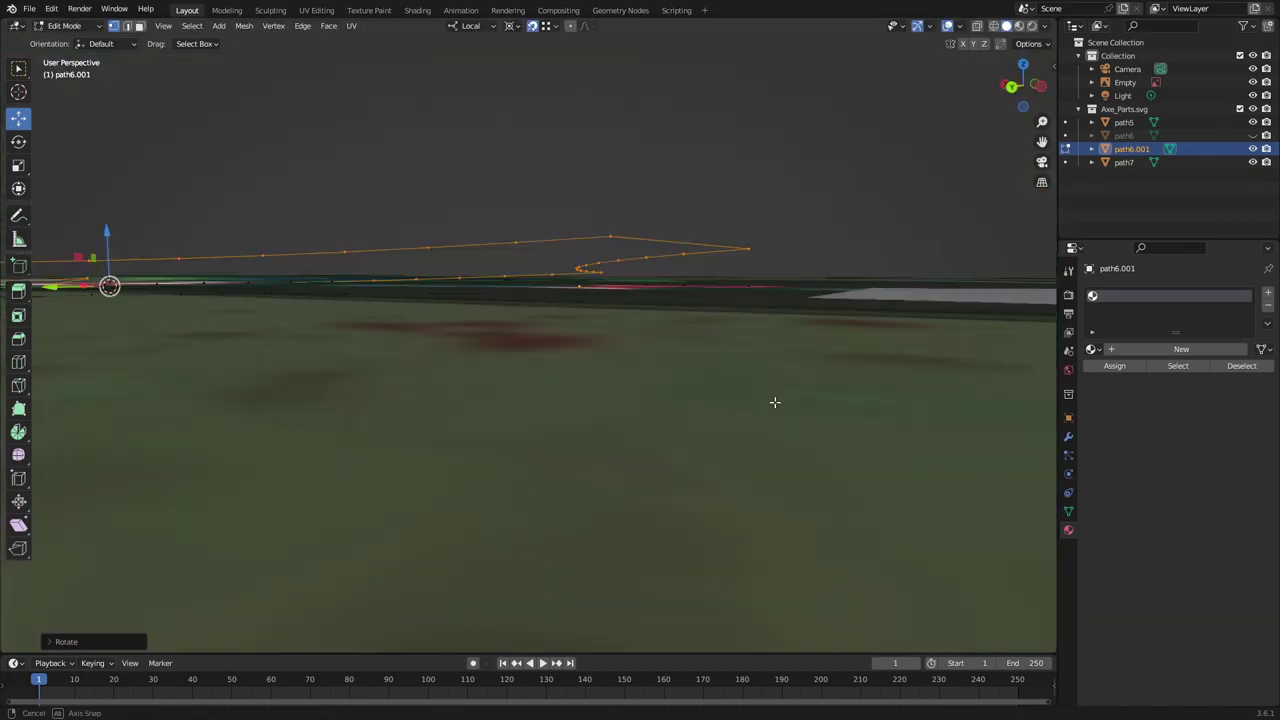
Confirm the local Y rotation of the outline and cancel a stray extra rotation
key(Escape)
key(r)
key(Escape)
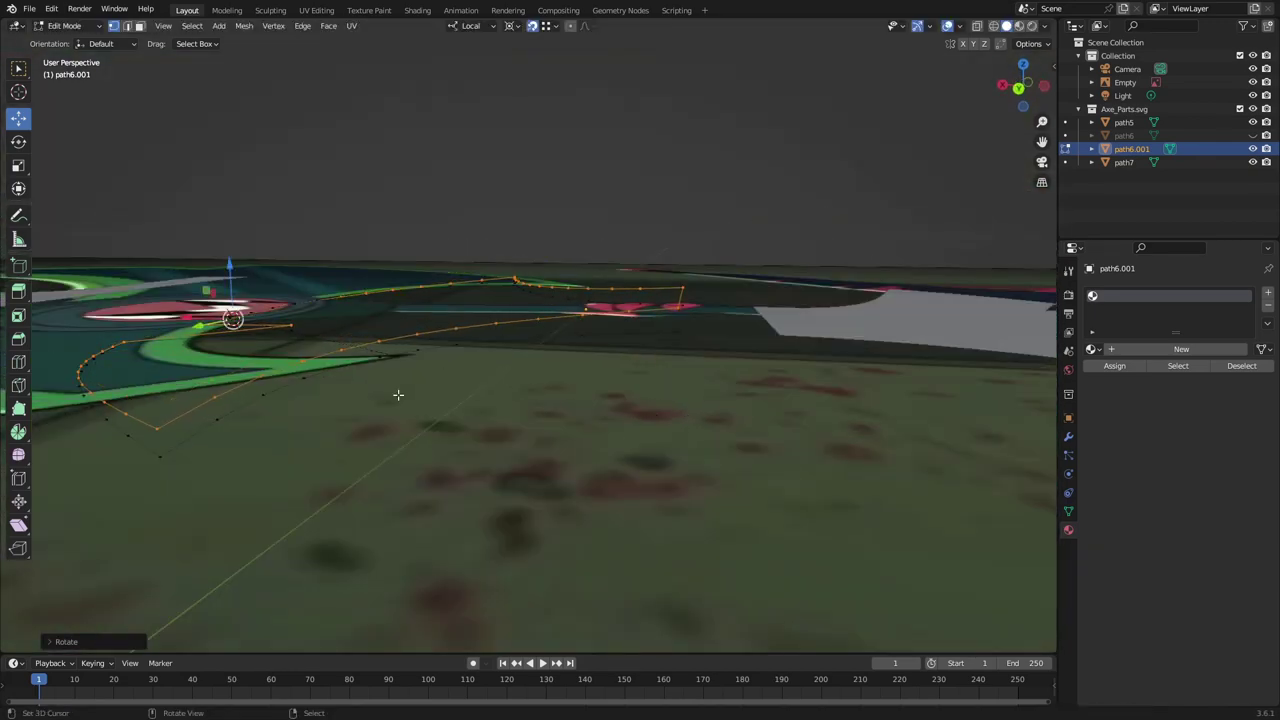
mouse_move(397, 394)
middle_down()
mouse_move(794, 509)
mouse_move(751, 500)
middle_up()
Merge several overlapping vertex pairs at center using the F3 merge command
key(F3)
text(merge)
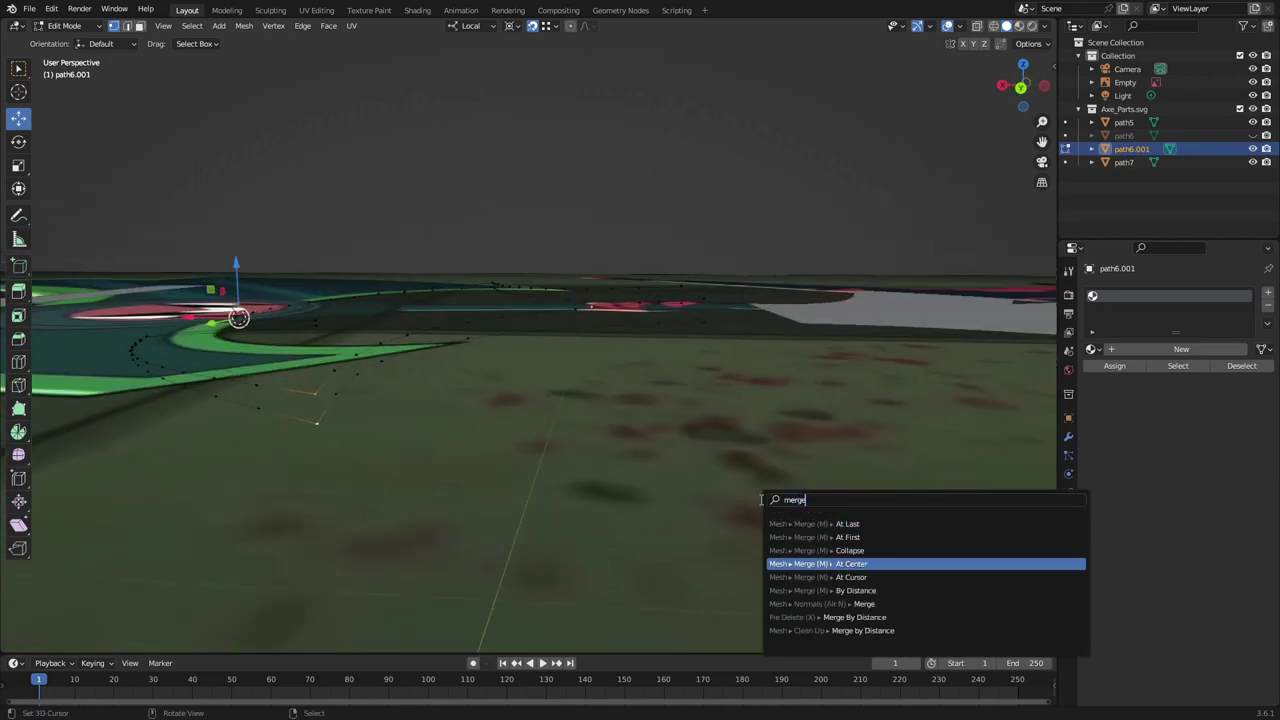
key(Return)
scroll(480, 491, up, 3)
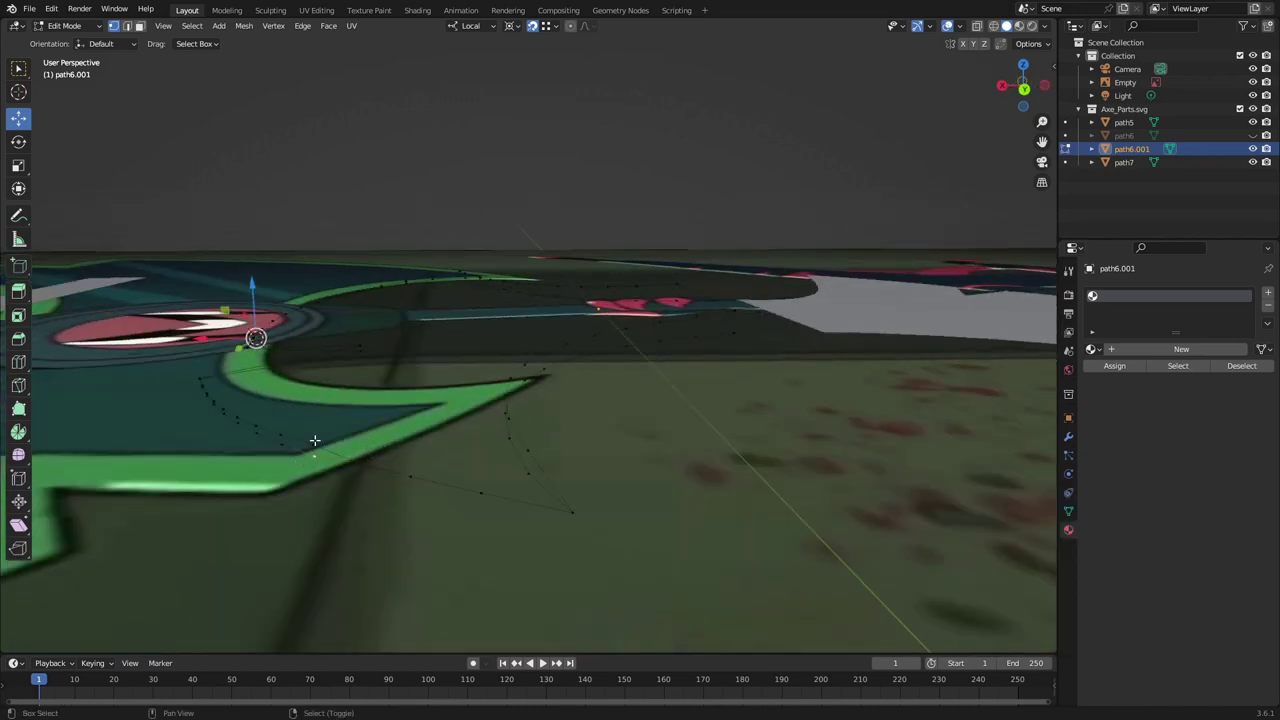
key(F3)
key(Return)
scroll(320, 449, up, 2)
middle_drag(320, 449, 624, 447)
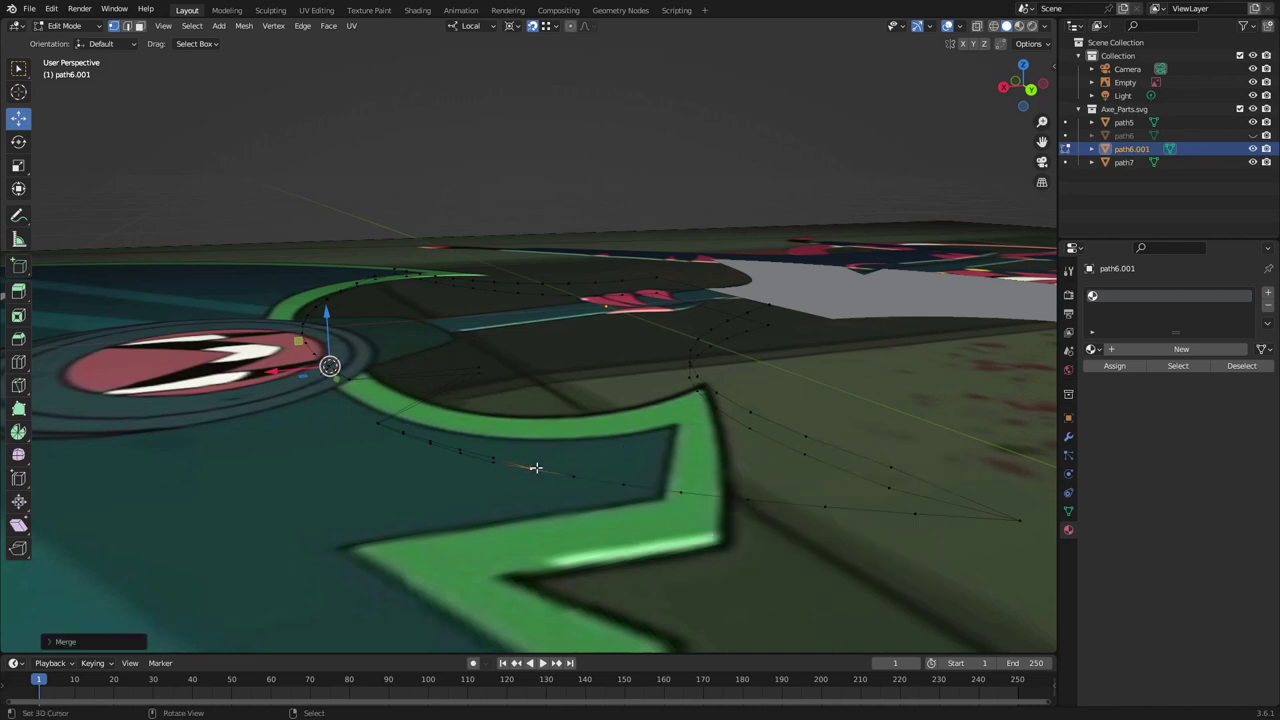
key(F3)
key(Return)
scroll(420, 490, up, 2)
key(F3)
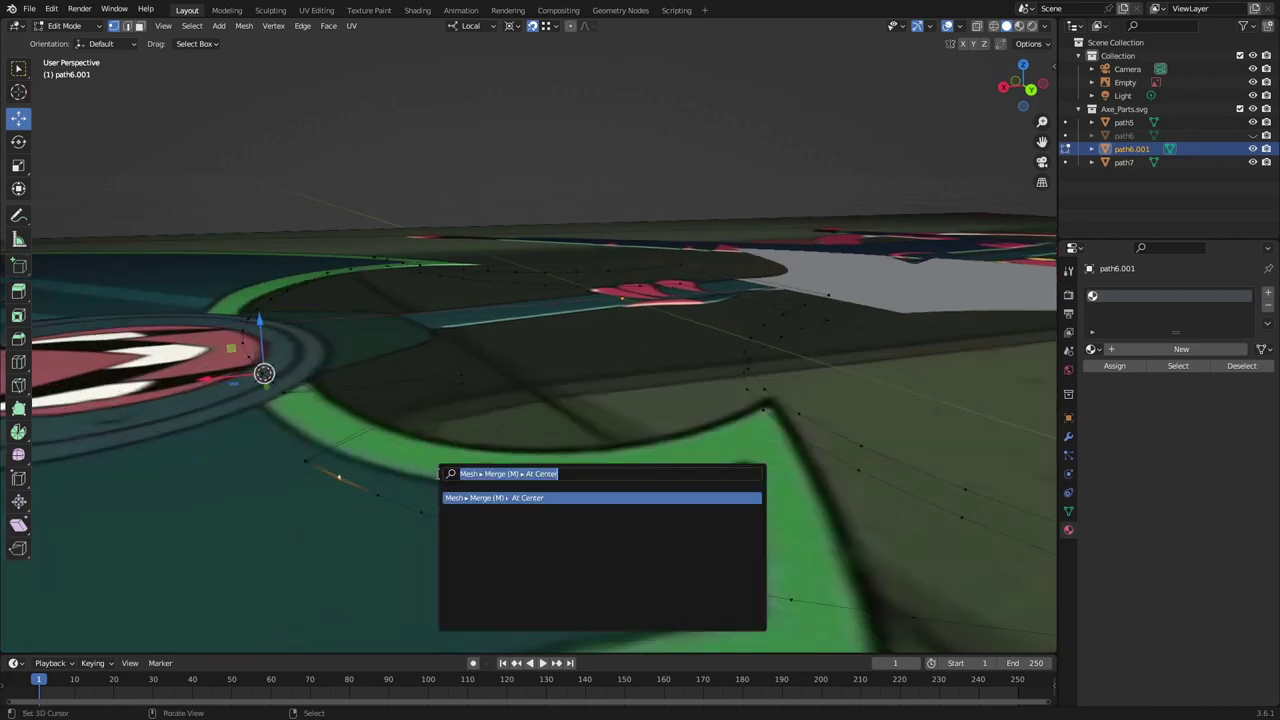
key(Return)
Merge the doubled vertices near the eye emblem at center, including a stray vertex
scroll(497, 466, up, 3)
middle_drag(497, 466, 743, 422)
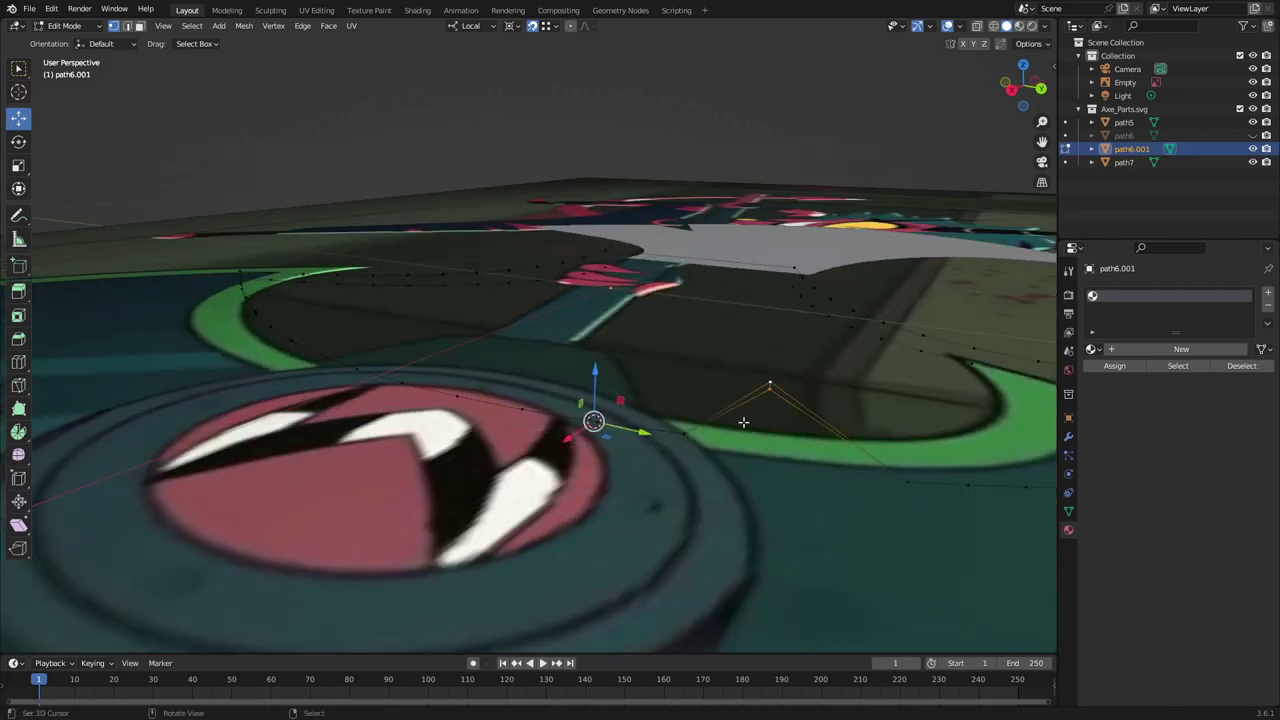
scroll(715, 444, up, 2)
key(m)
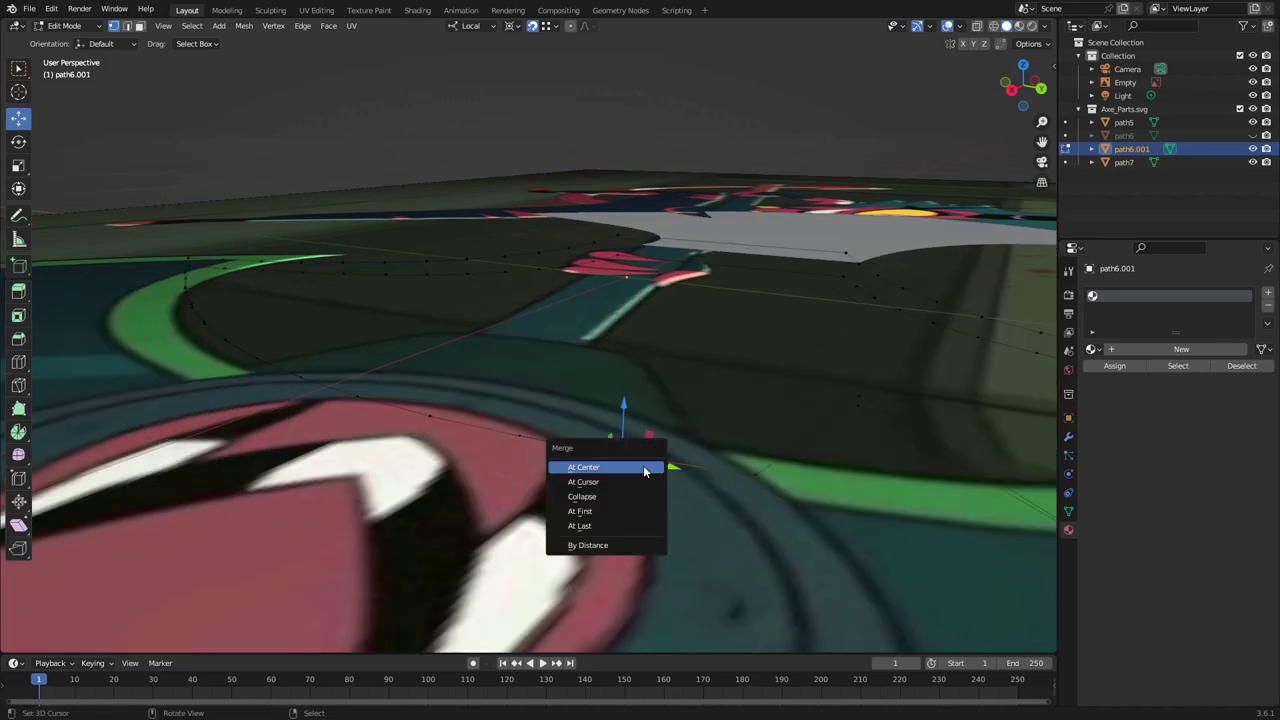
click(650, 463)
shift+click(531, 448)
key(F3)
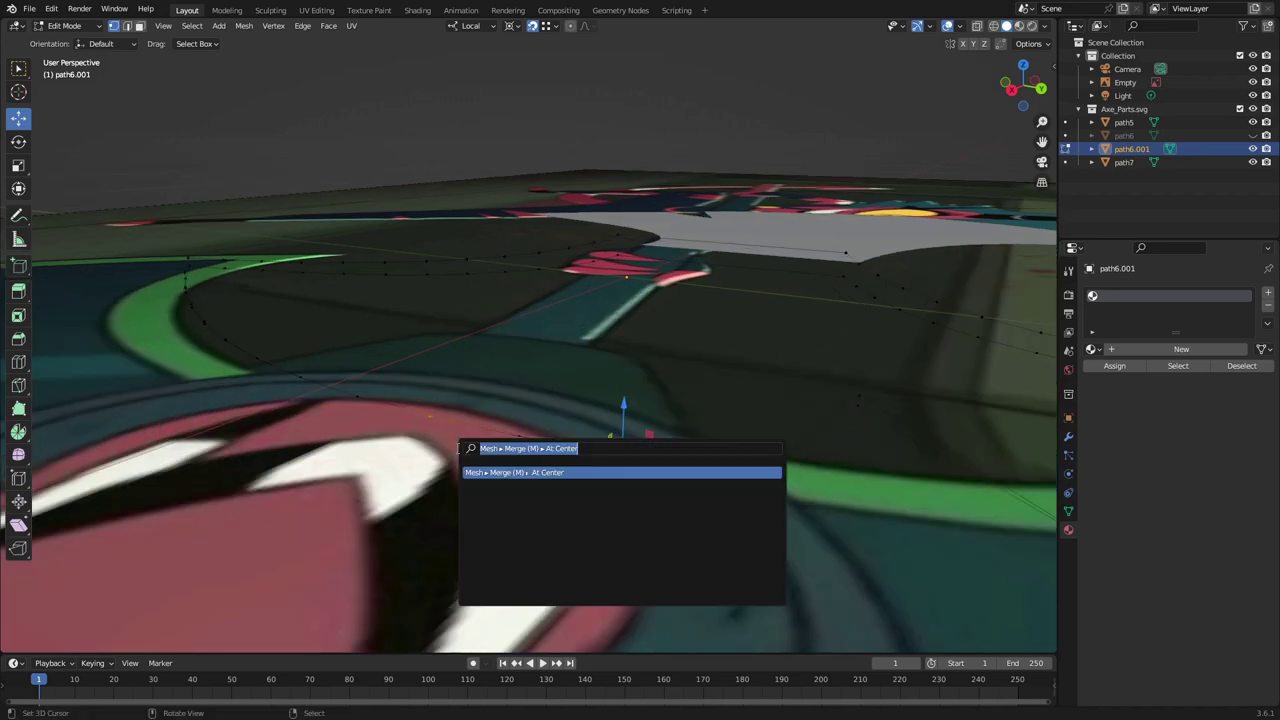
key(Return)
middle_drag(600, 450, 960, 426)
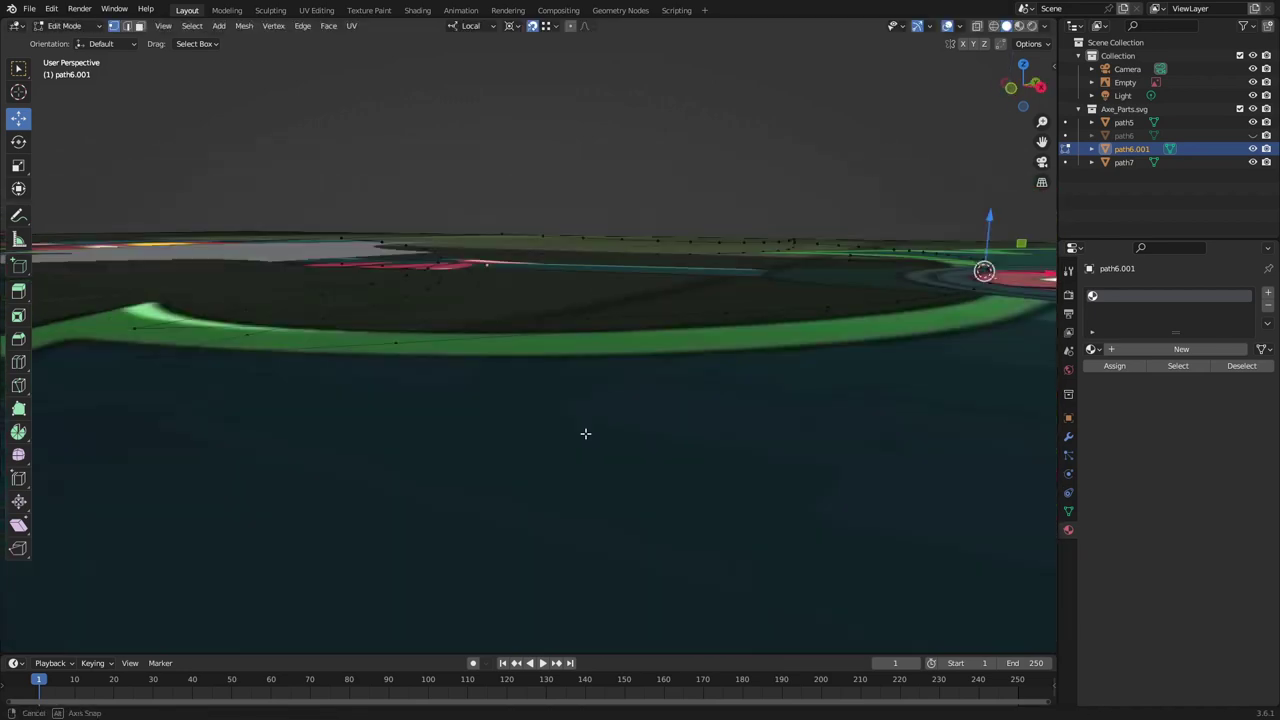
middle_drag(983, 271, 493, 493)
key(Escape)
Merge the remaining vertex pairs at center, fixing the sliver triangle on the other side
click(403, 466)
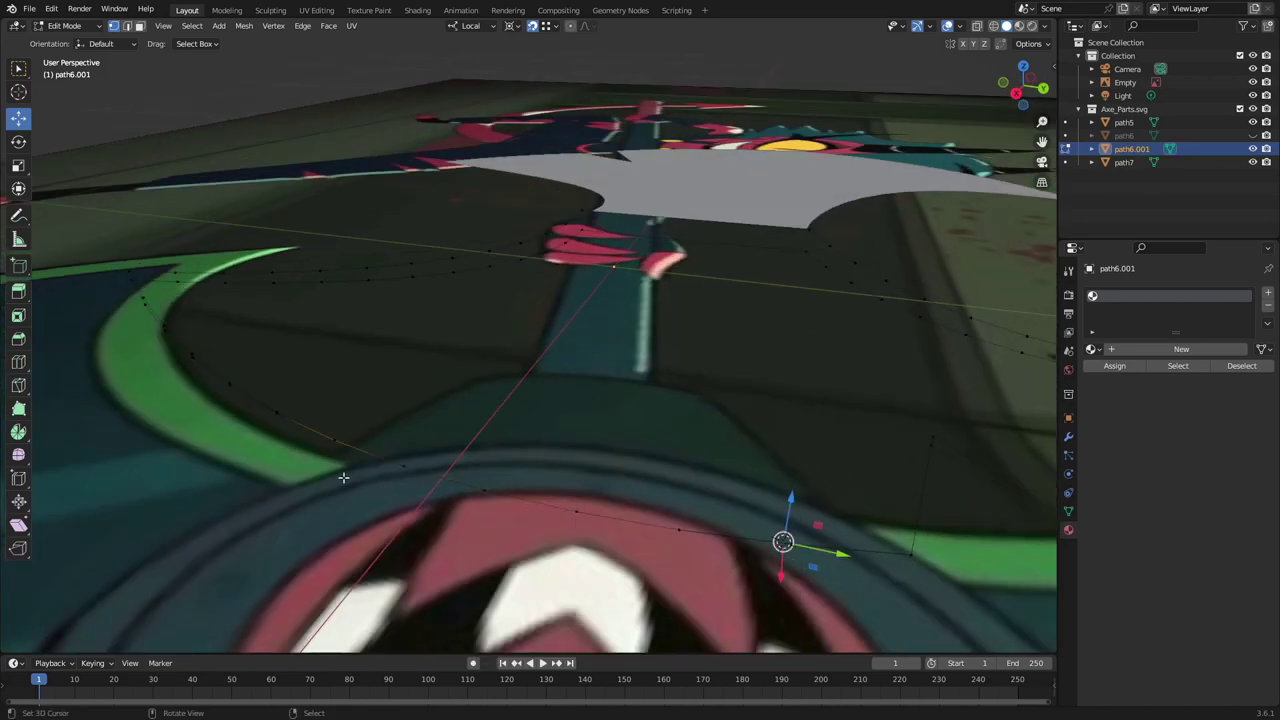
mouse_move(285, 414)
middle_down()
mouse_move(345, 520)
mouse_move(330, 505)
middle_up()
key(c)
key(Escape)
key(m)
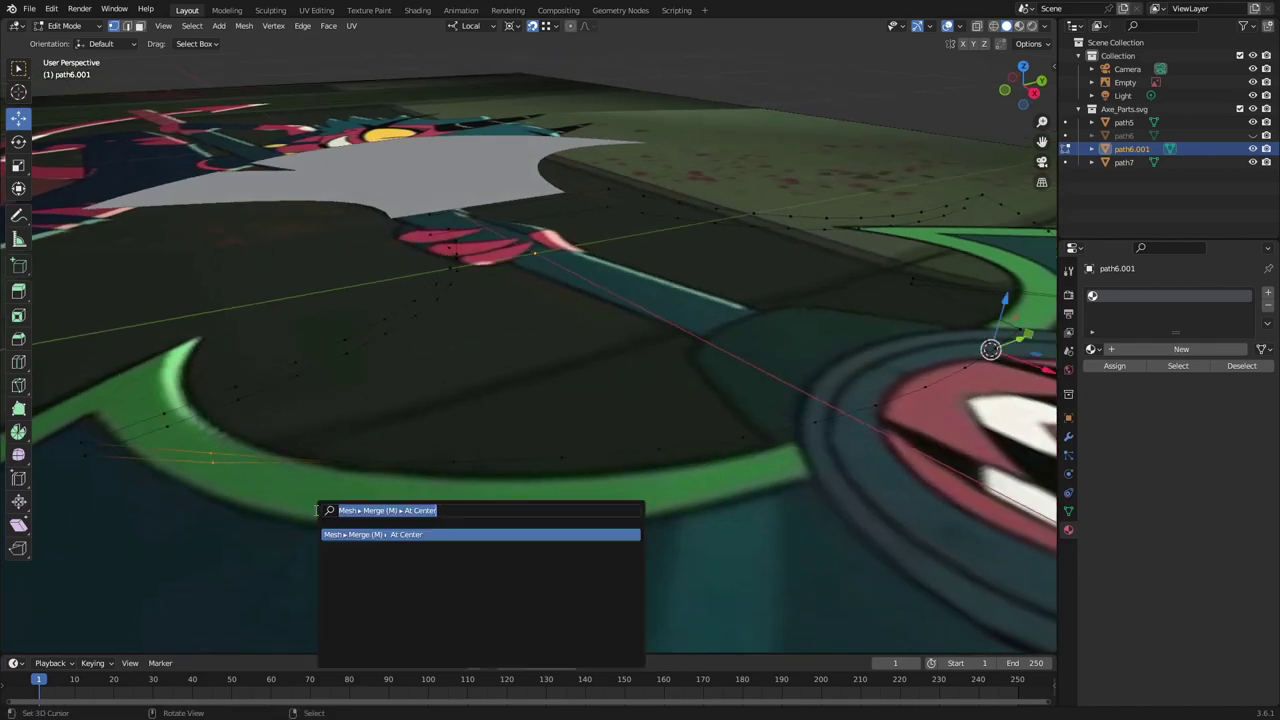
click(330, 530)
middle_drag(456, 487, 955, 437)
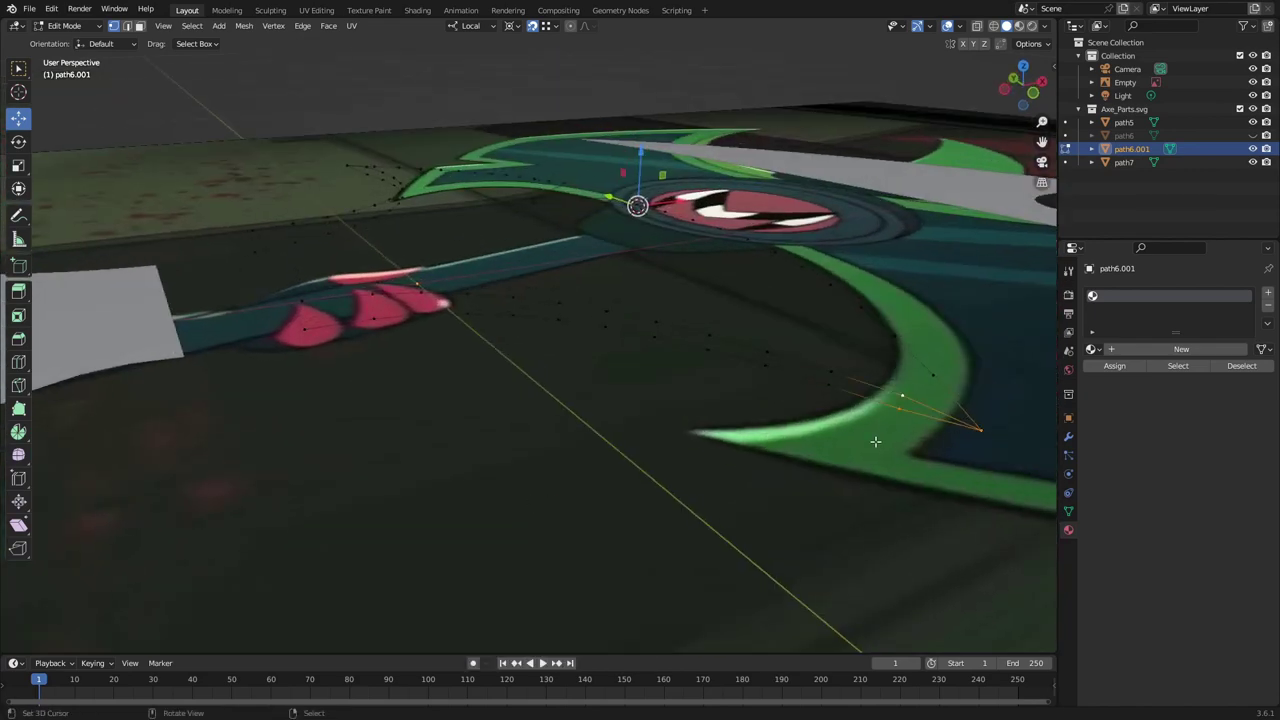
key(m)
click(880, 400)
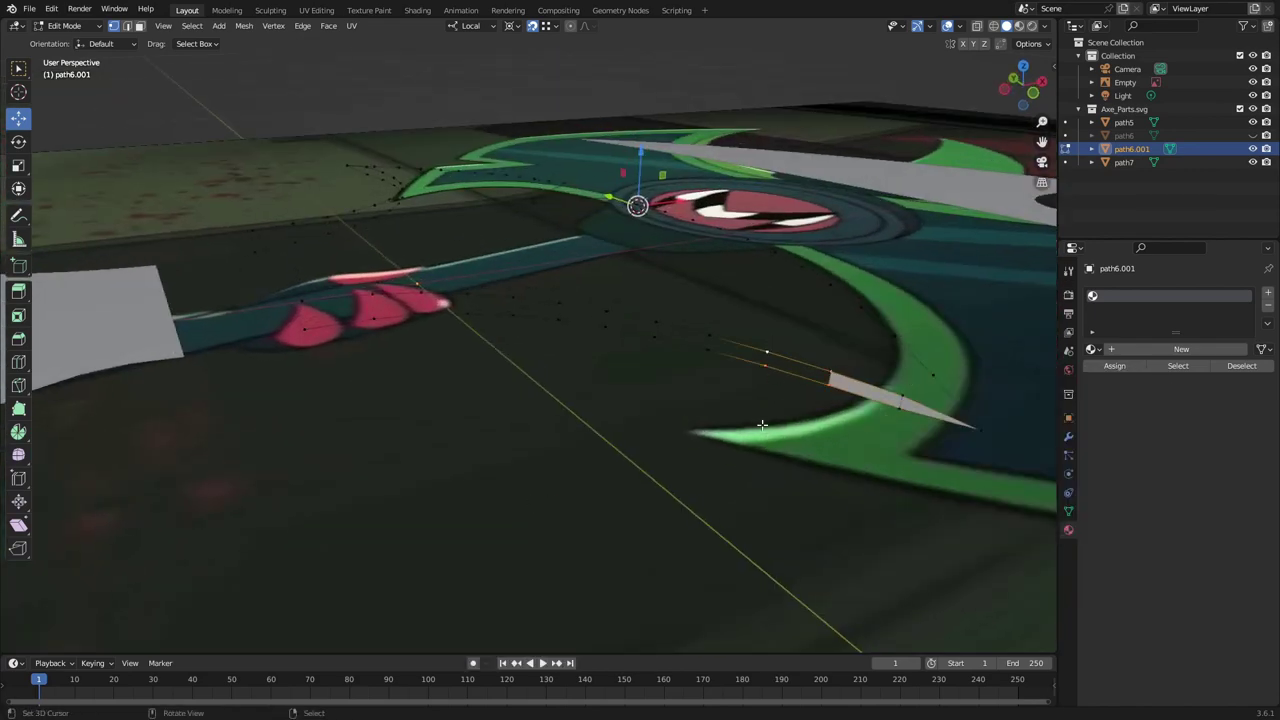
mouse_move(371, 305)
middle_down()
mouse_move(437, 303)
mouse_move(161, 525)
middle_up()
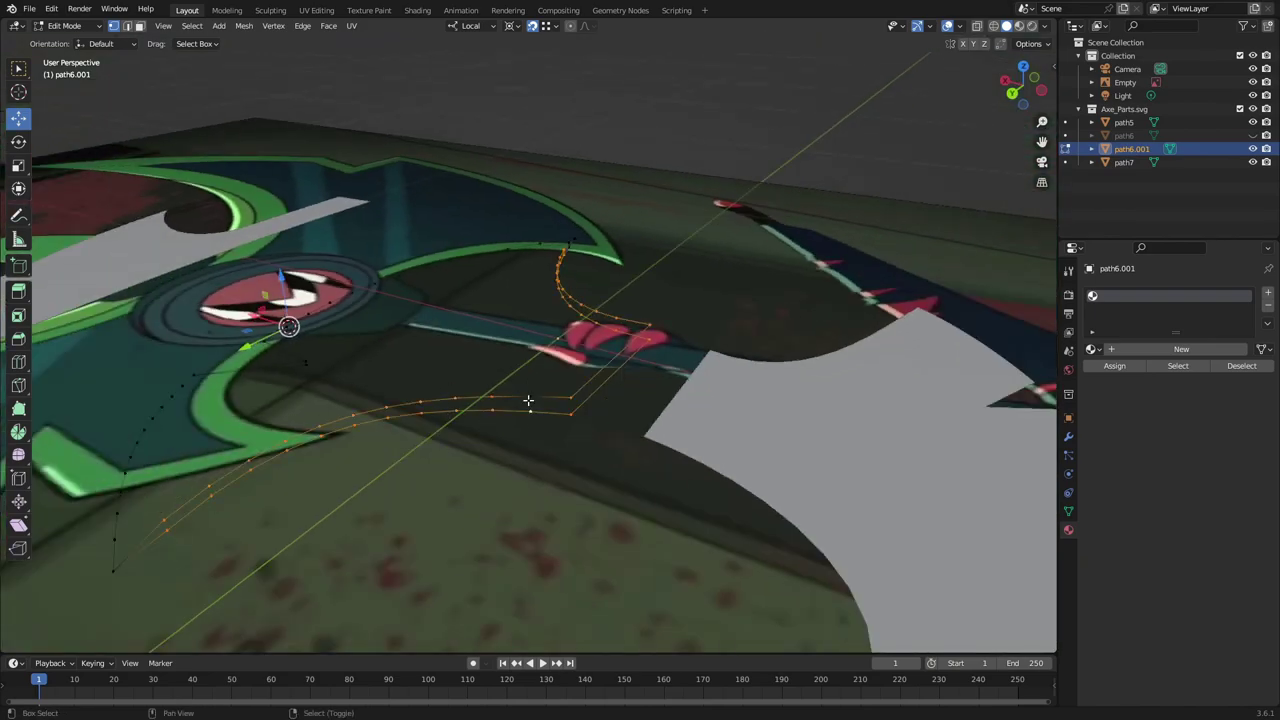
Bridge the two selected edge loops with faces and select the blade-tip vertex
key(ctrl+e)
click(586, 437)
mouse_move(586, 437)
middle_down()
mouse_move(403, 437)
mouse_move(749, 387)
middle_up()
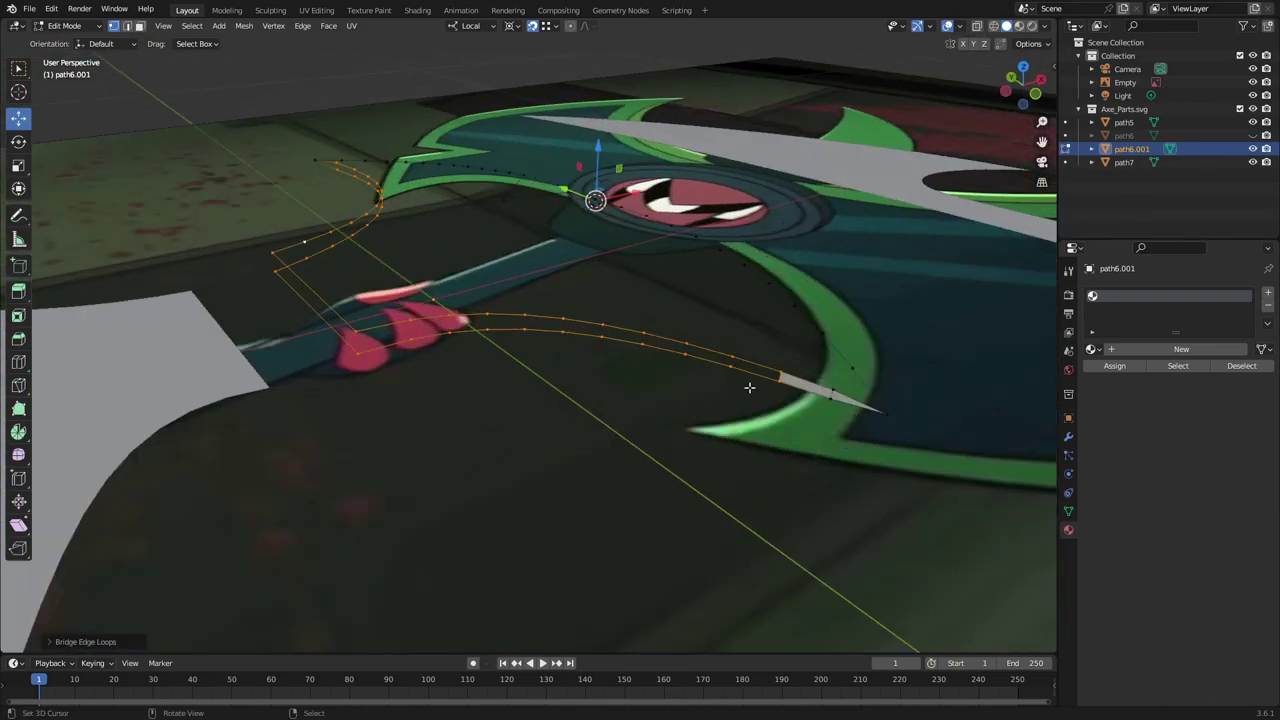
click(703, 360)
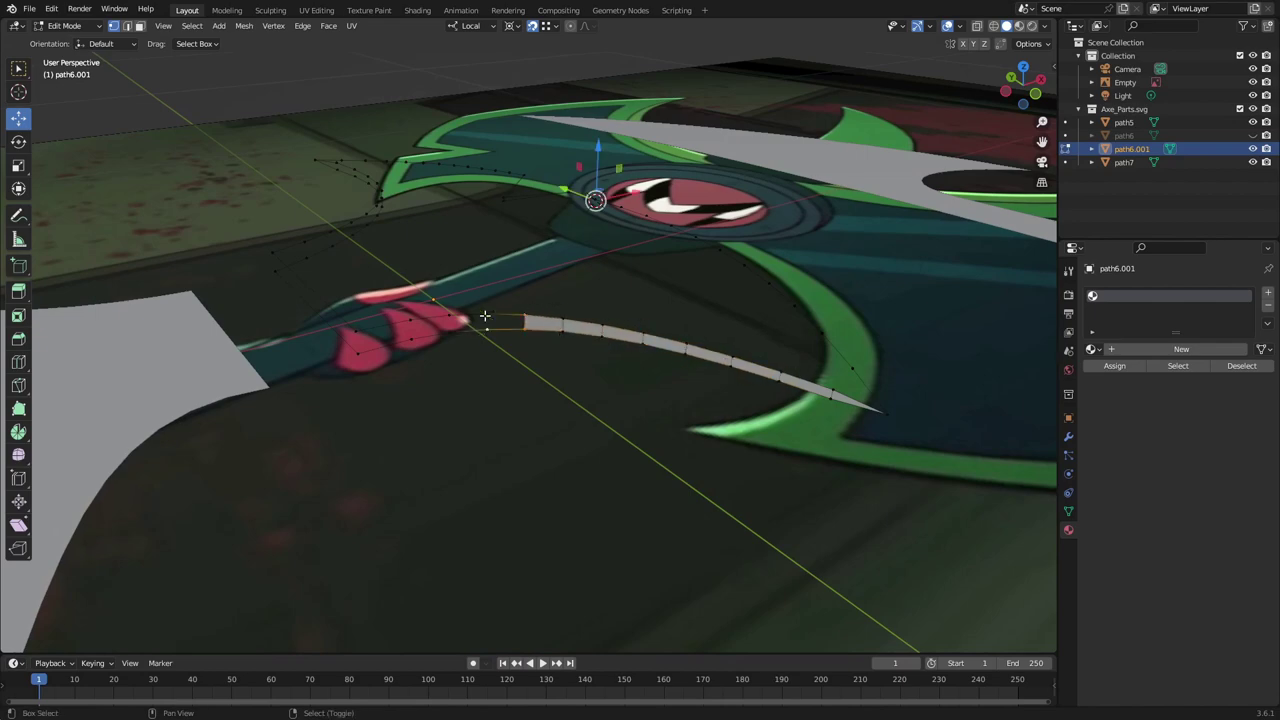
mouse_move(477, 394)
middle_down()
mouse_move(930, 345)
mouse_move(337, 429)
middle_up()
Set the transform pivot and move the strip's end vertex vertically along Z
click(932, 344)
click(512, 25)
click(540, 94)
key(g)
key(z)
key(z)
click(950, 313)
Extrude the end vertex into a new edge strip following the blade outline
key(e)
click(391, 536)
middle_drag(391, 536, 568, 417)
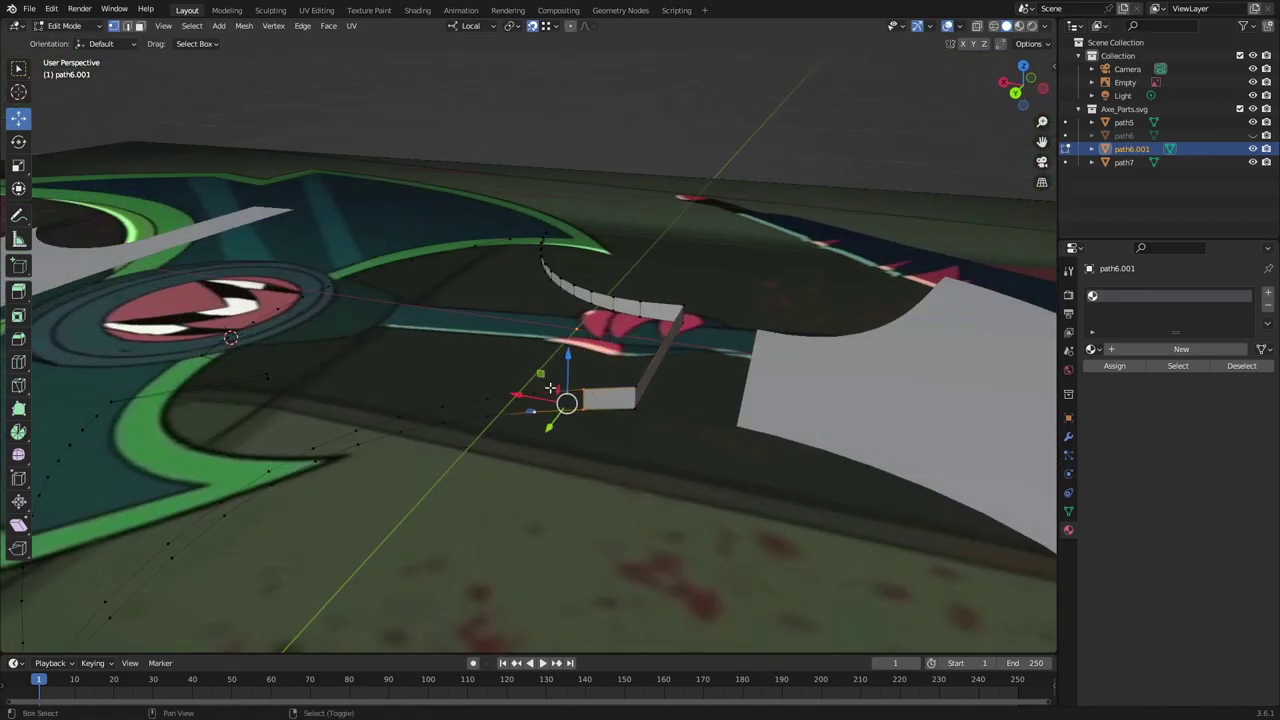
ctrl+right_click(488, 404)
ctrl+right_click(442, 411)
ctrl+right_click(406, 420)
ctrl+right_click(378, 430)
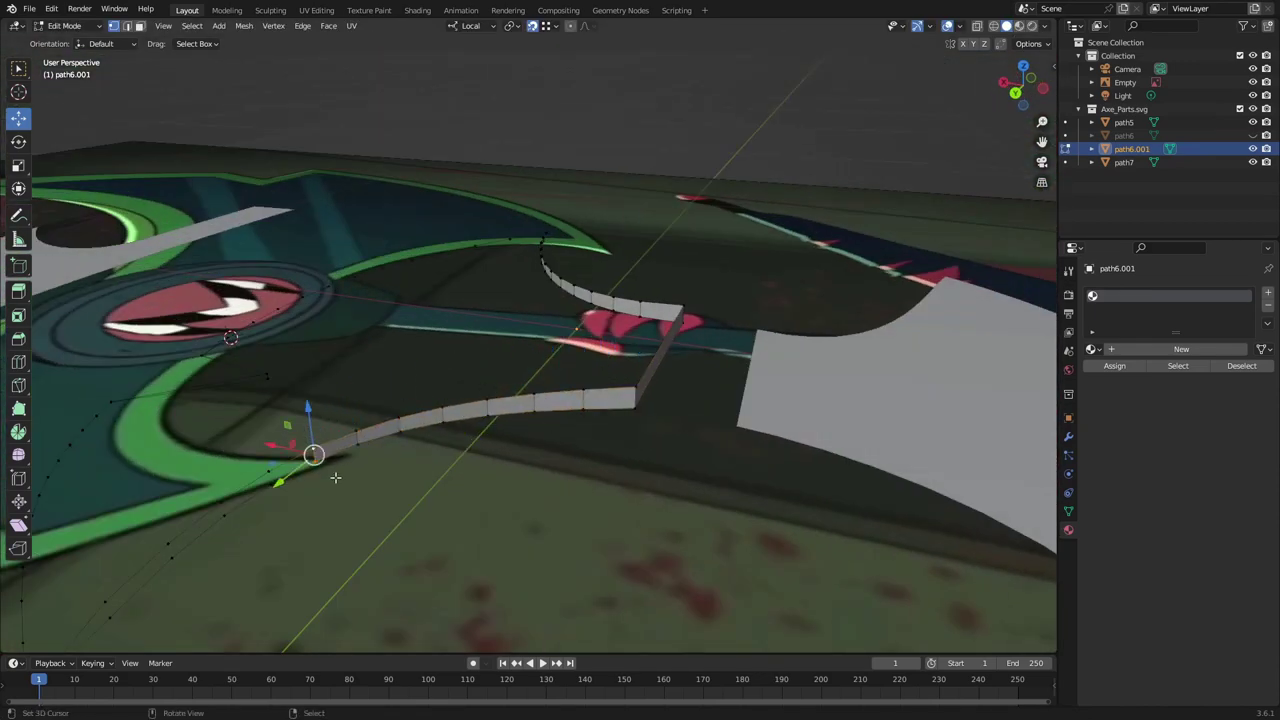
middle_drag(335, 478, 352, 474)
ctrl+right_click(263, 523)
ctrl+right_click(209, 548)
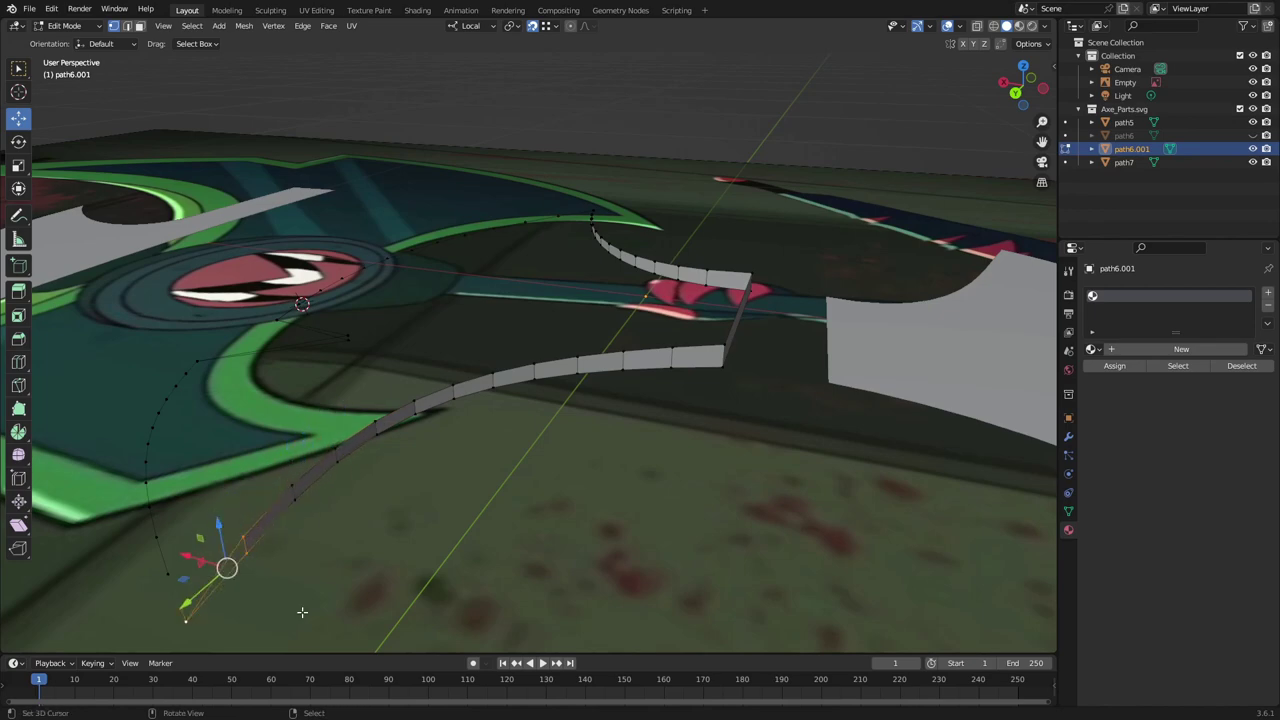
mouse_move(300, 608)
middle_down()
mouse_move(337, 617)
mouse_move(621, 466)
middle_up()
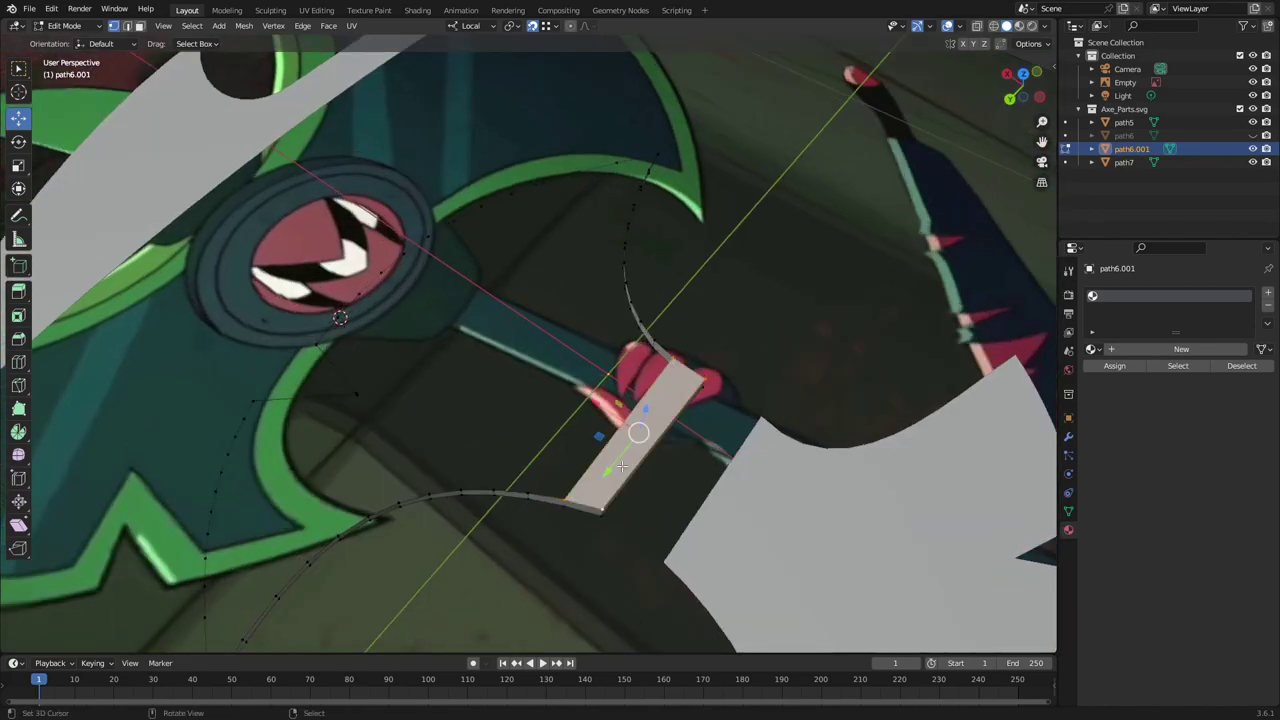
Continue the edge strip along the outline and fill a face between edge and vertex
ctrl+right_click(600, 420)
ctrl+right_click(583, 403)
ctrl+right_click(563, 391)
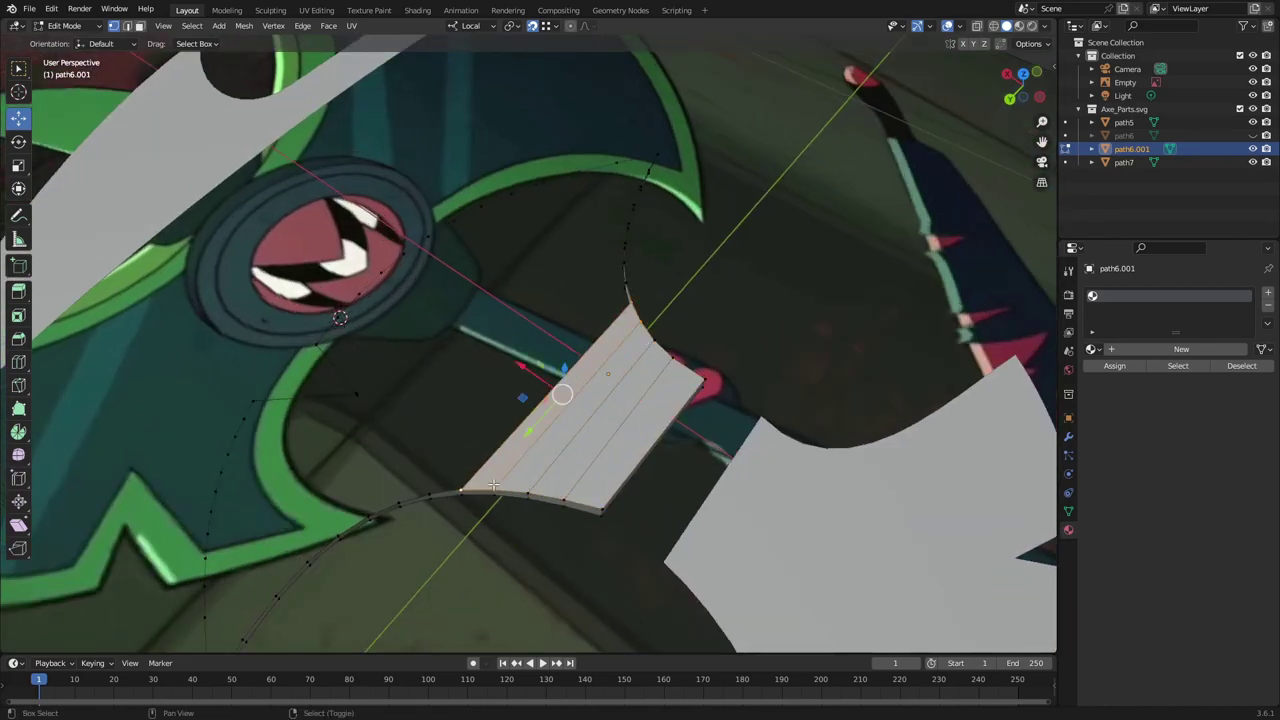
mouse_move(563, 391)
middle_down()
mouse_move(438, 328)
mouse_move(406, 295)
mouse_move(523, 314)
mouse_move(694, 374)
middle_up()
ctrl+right_click(406, 295)
key(f)
Grow the strip along the green curve and fill faces along it
ctrl+right_click(720, 294)
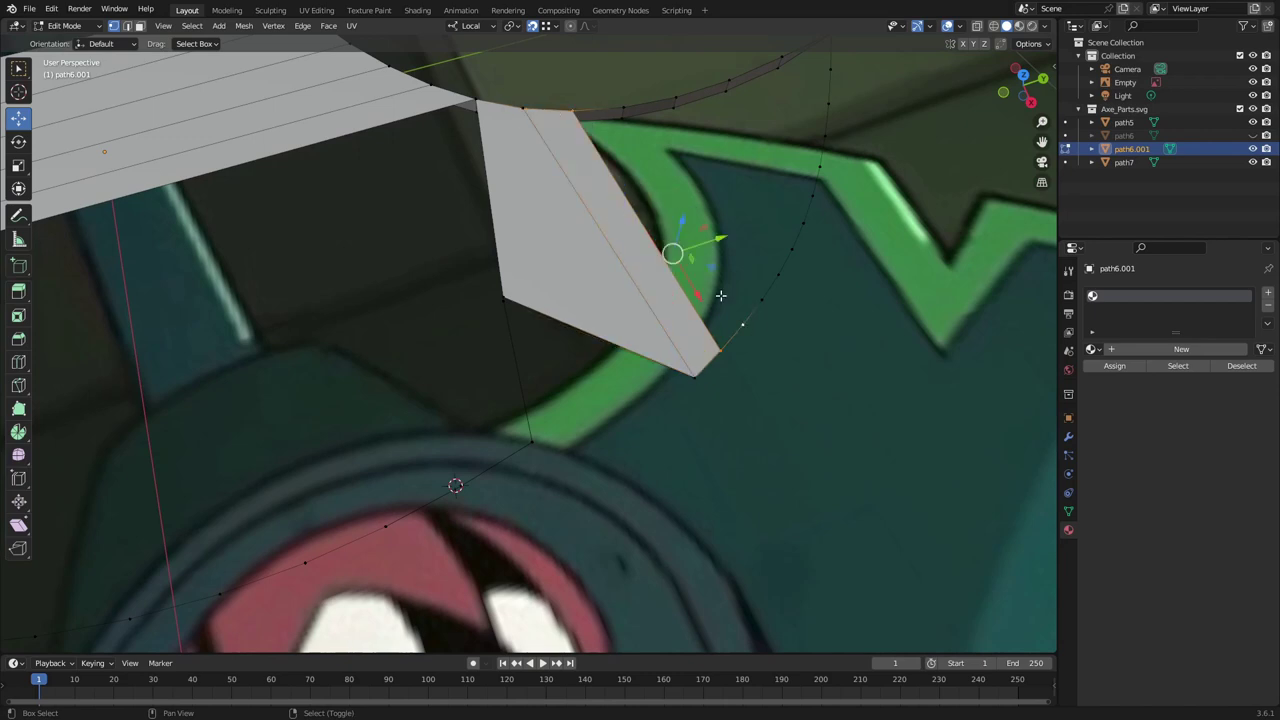
ctrl+right_click(774, 303)
key(f)
key(f)
key(f)
key(f)
middle_drag(569, 75, 649, 405)
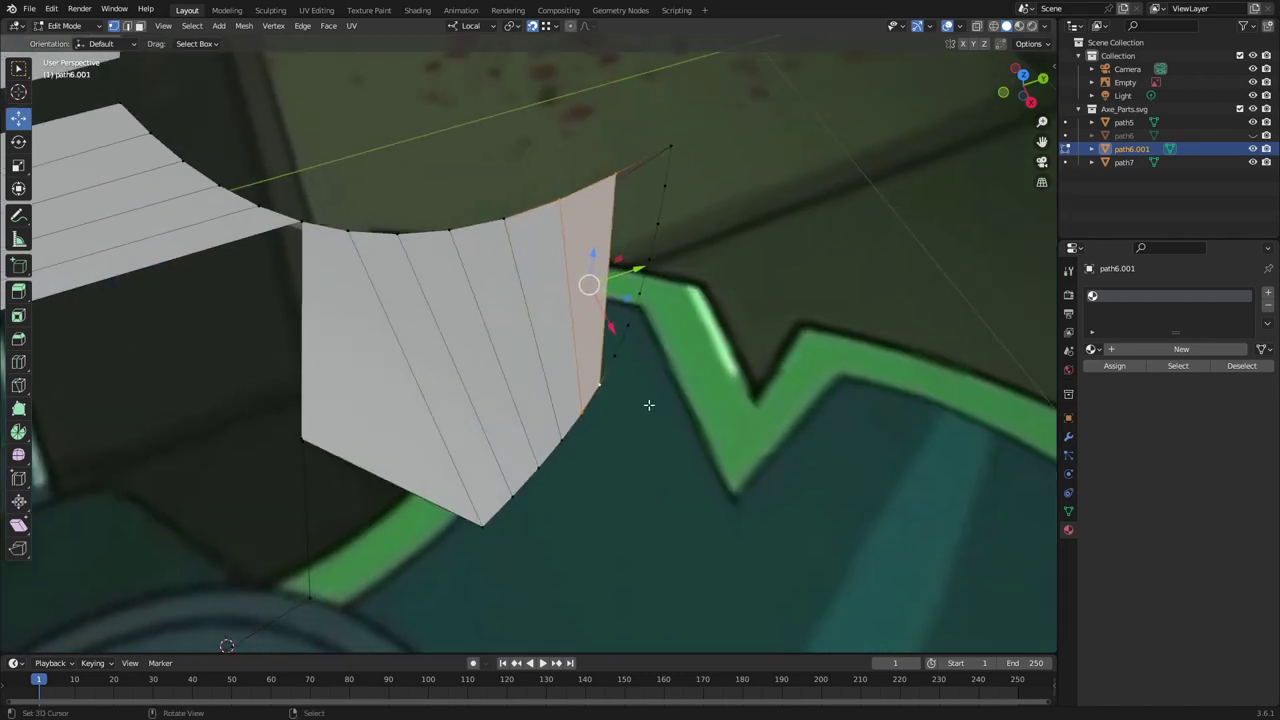
key(f)
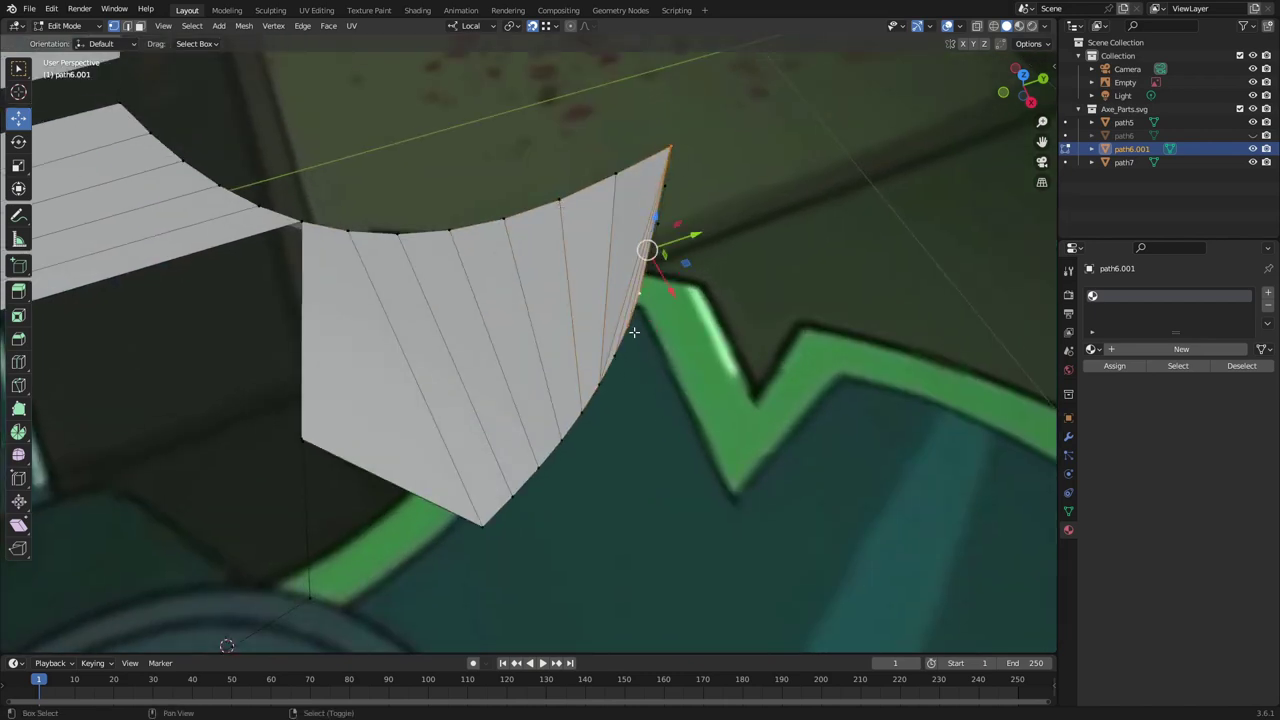
middle_drag(634, 332, 759, 433)
mouse_move(846, 420)
middle_down()
mouse_move(694, 386)
mouse_move(674, 466)
mouse_move(580, 517)
mouse_move(477, 450)
mouse_move(500, 480)
mouse_move(501, 447)
mouse_move(500, 523)
mouse_move(499, 171)
mouse_move(463, 312)
middle_up()
Select a blade strip face, frame it in the view and switch to vertex select
click(463, 312)
key(grave)
click(551, 494)
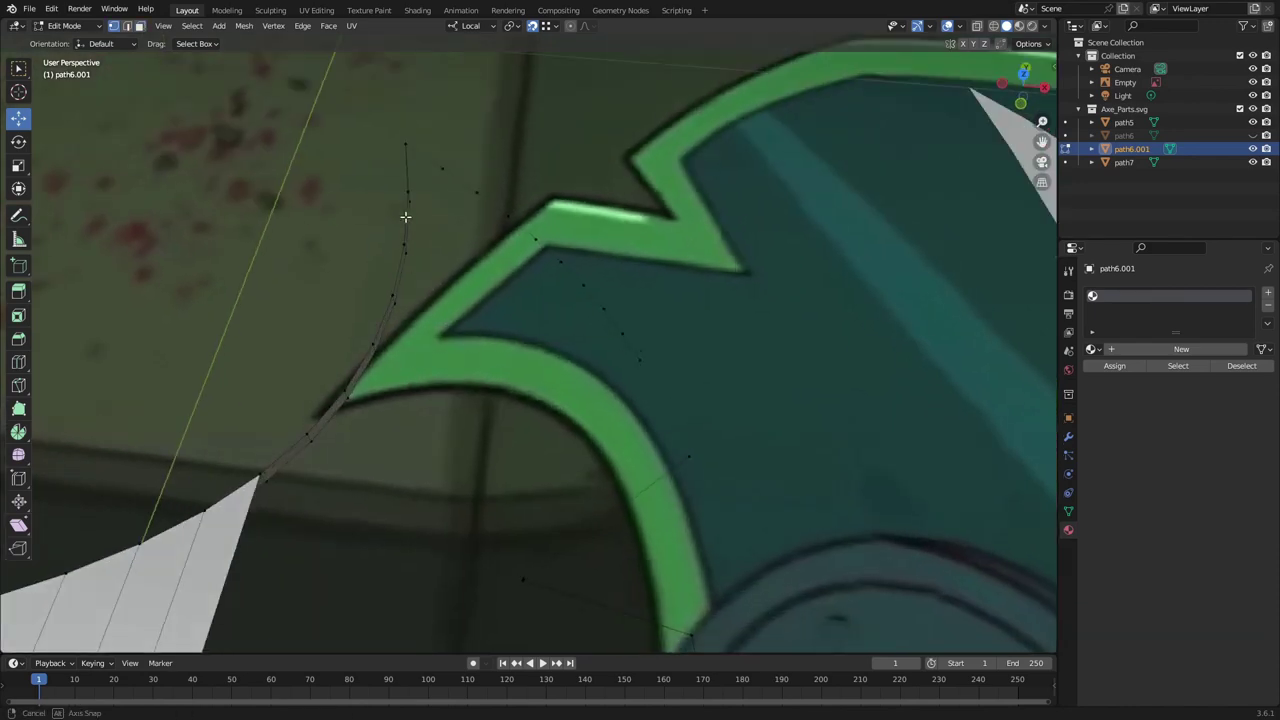
middle_drag(551, 494, 475, 337)
key(1)
key(grave)
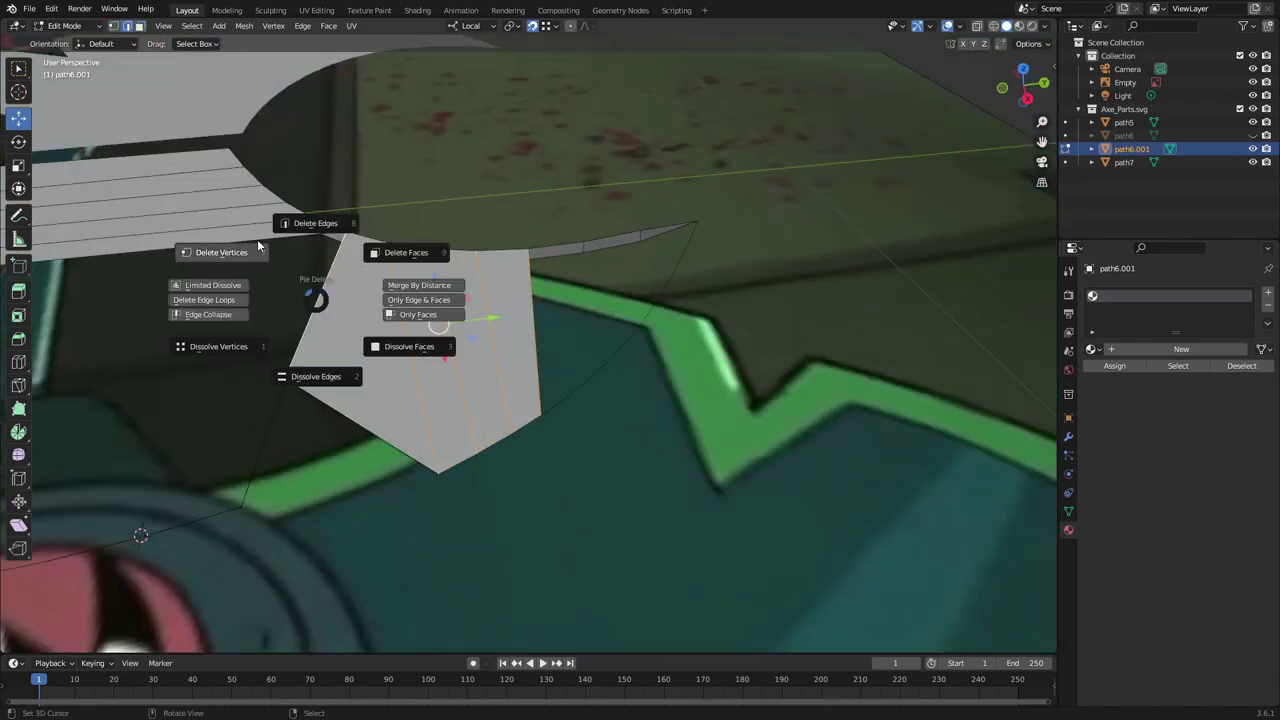
click(257, 239)
mouse_move(257, 239)
middle_down()
mouse_move(515, 383)
mouse_move(348, 376)
middle_up()
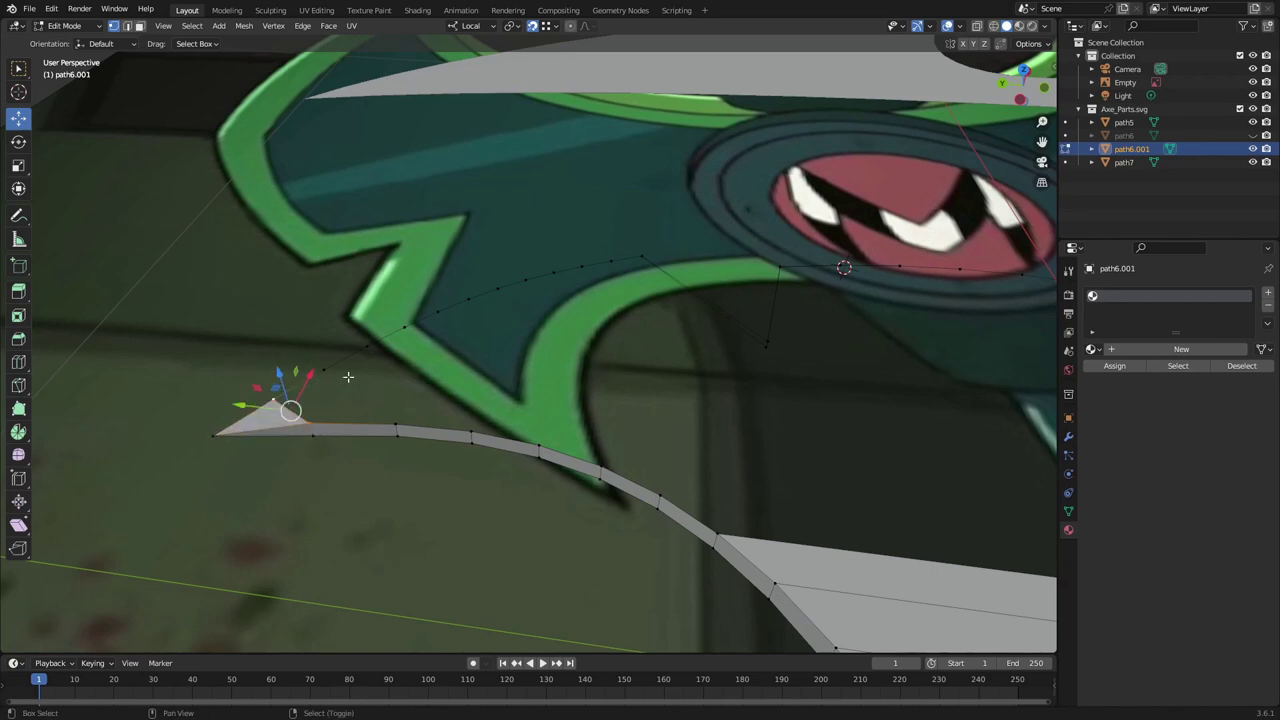
Fill several more faces leftward across the blade mesh
key(f)
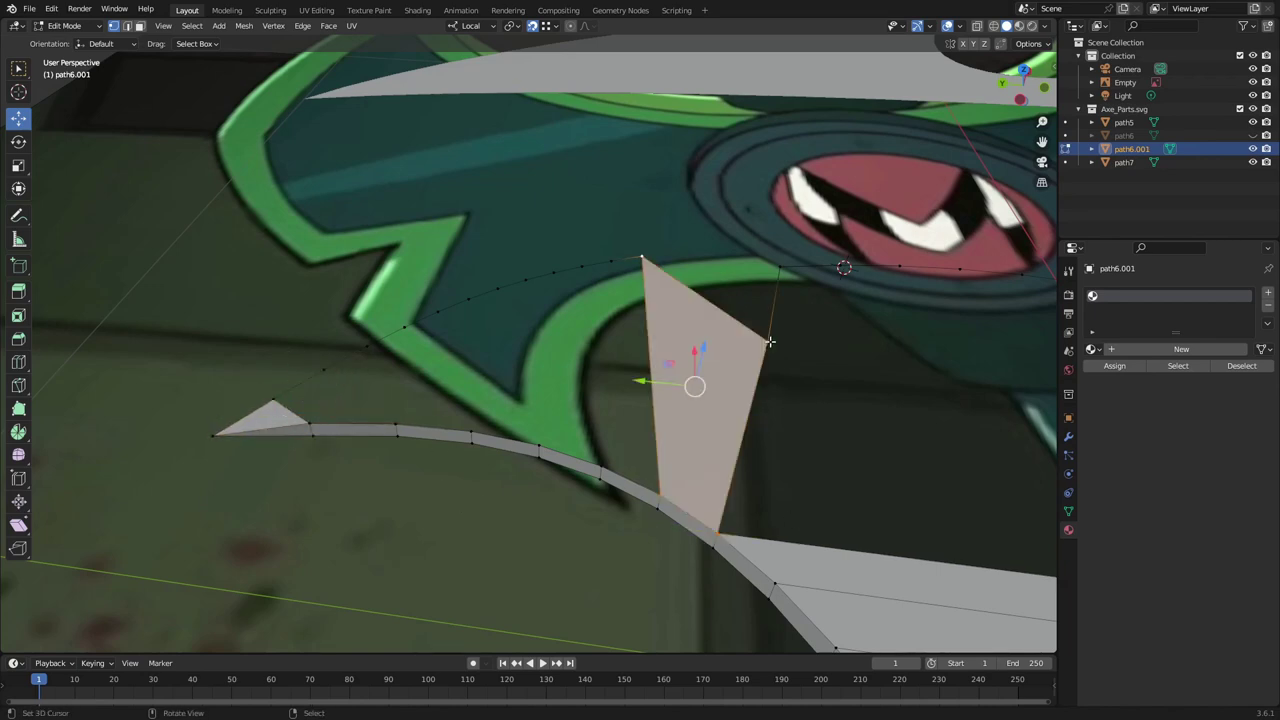
middle_drag(686, 461, 481, 387)
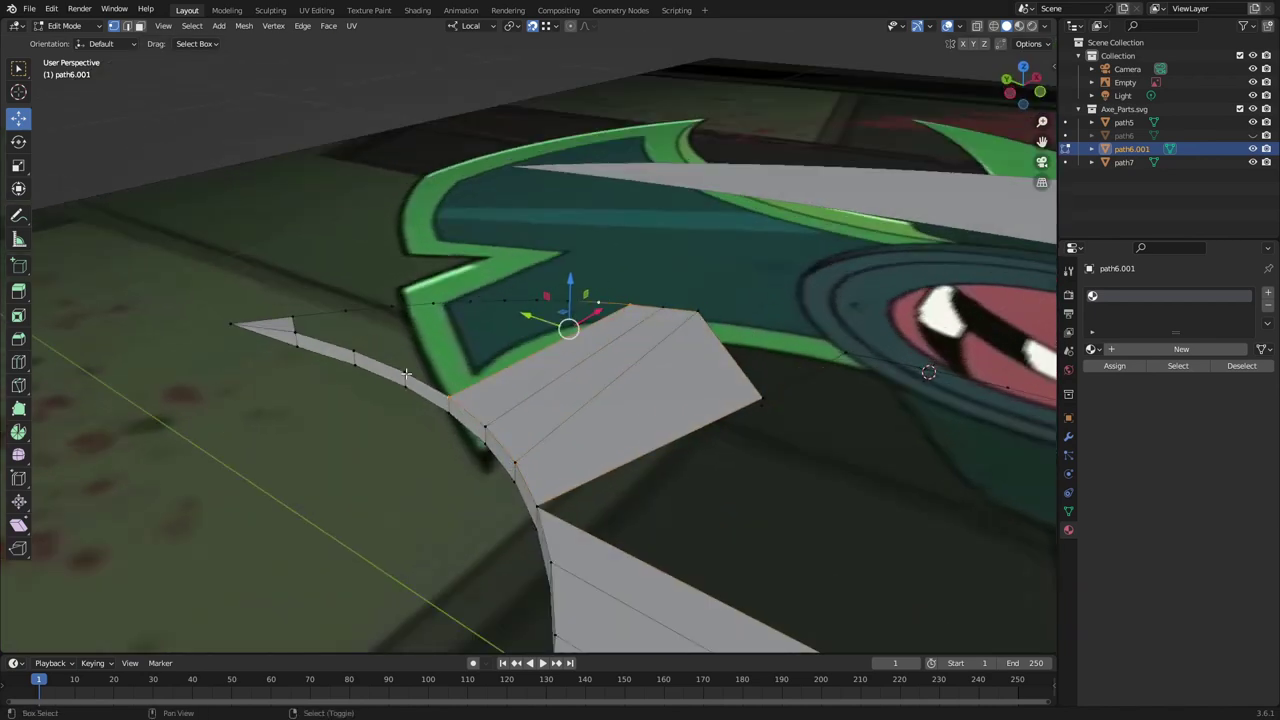
middle_drag(406, 374, 435, 450)
key(f)
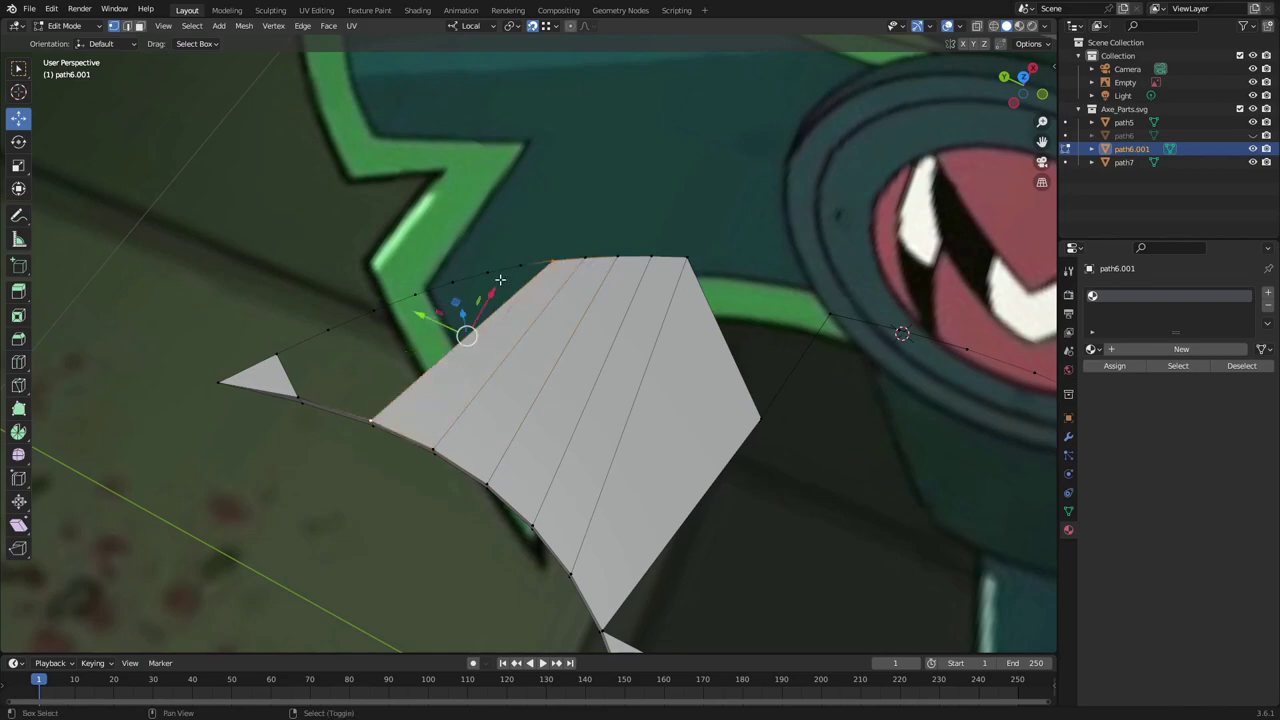
key(f)
key(f)
key(f)
scroll(510, 269, up, 2)
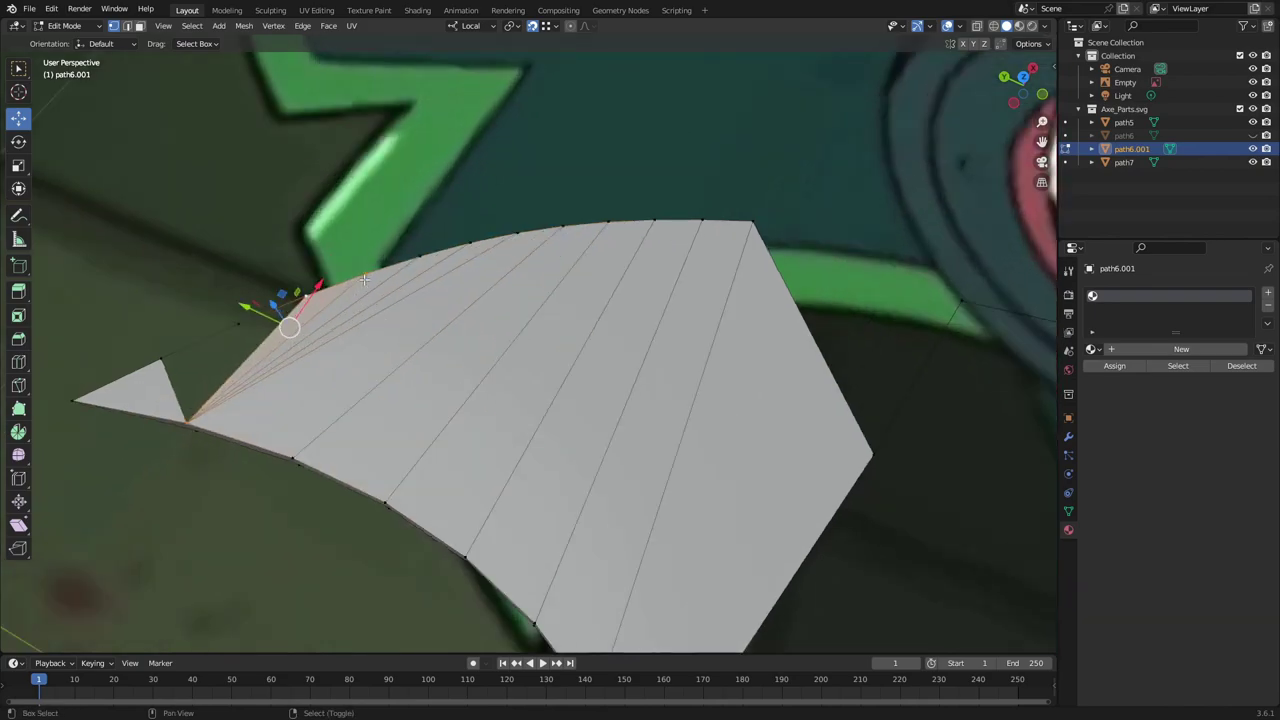
key(f)
key(f)
mouse_move(510, 269)
middle_down()
mouse_move(397, 508)
mouse_move(366, 543)
mouse_move(635, 448)
mouse_move(1006, 543)
mouse_move(671, 534)
mouse_move(634, 483)
mouse_move(678, 473)
mouse_move(165, 164)
middle_up()
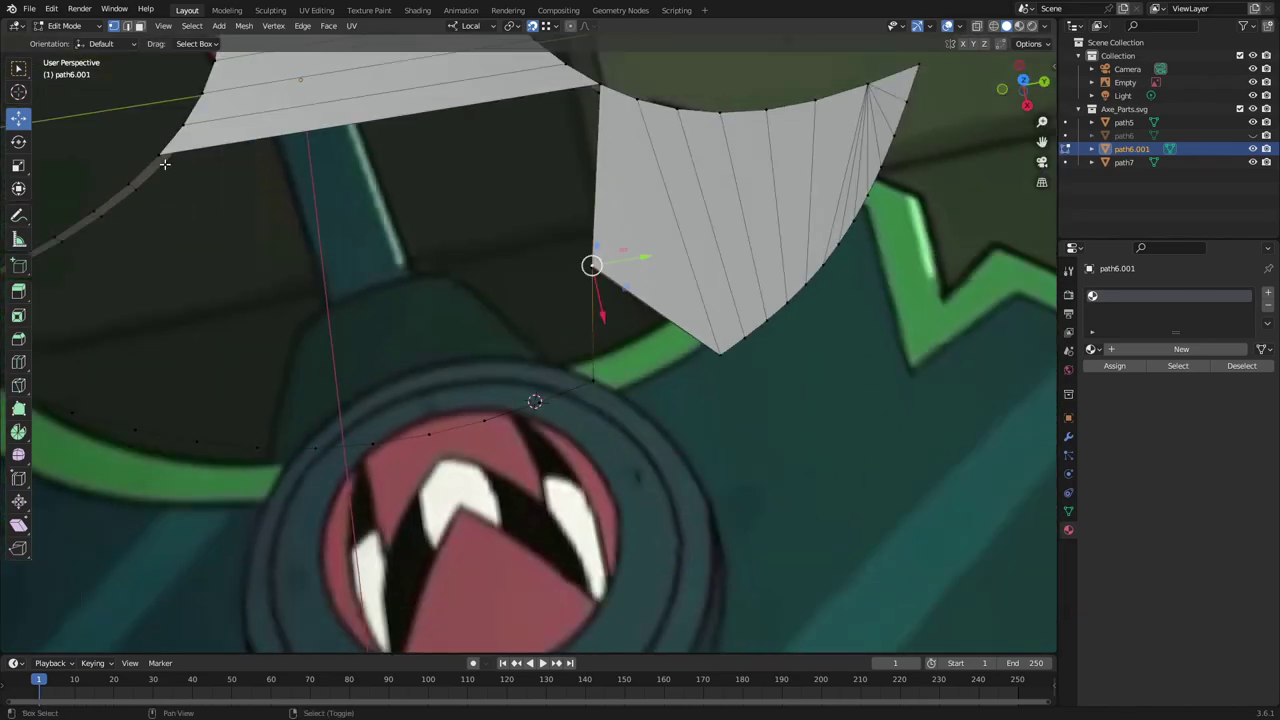
Select the small triangle face and move the blade edge into line with the reference
middle_drag(518, 294, 943, 233)
click(550, 397)
scroll(550, 397, up, 3)
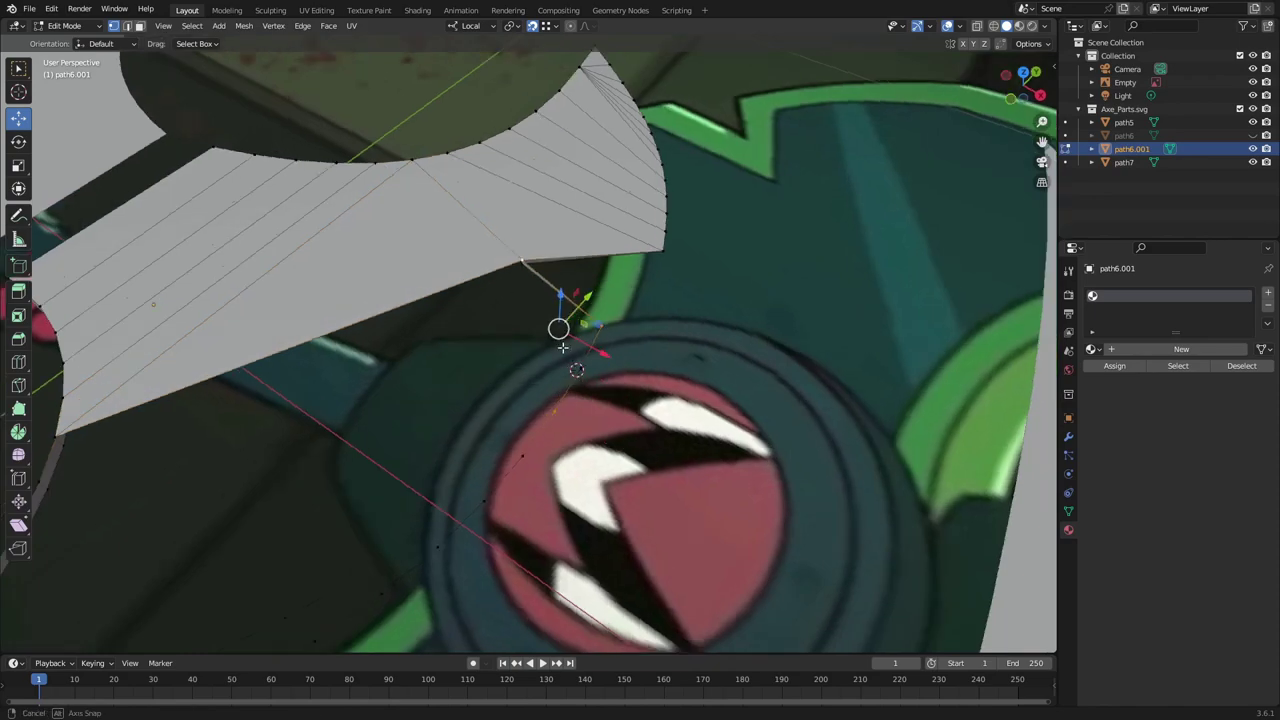
middle_drag(550, 397, 623, 563)
click(630, 520)
scroll(528, 475, up, 4)
middle_drag(528, 475, 406, 513)
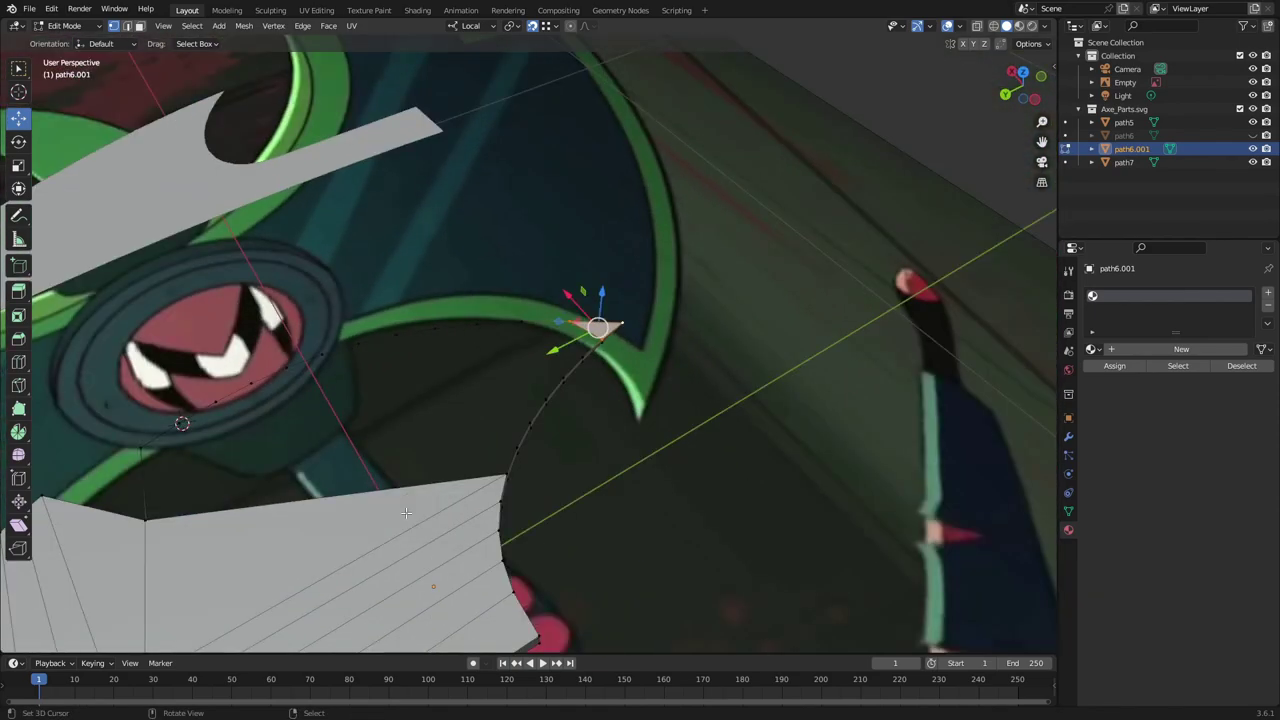
middle_drag(428, 459, 250, 435)
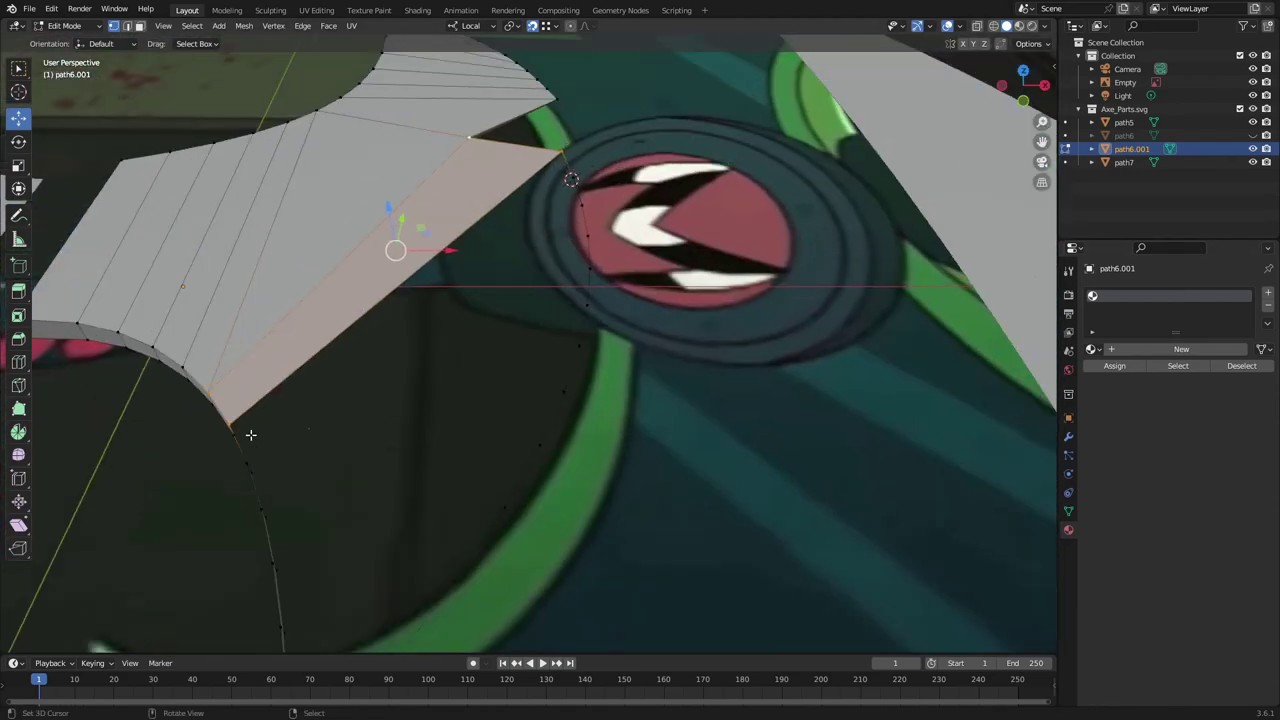
scroll(354, 403, down, 5)
mouse_move(357, 443)
middle_down()
mouse_move(374, 577)
mouse_move(337, 531)
middle_up()
key(g)
click(371, 535)
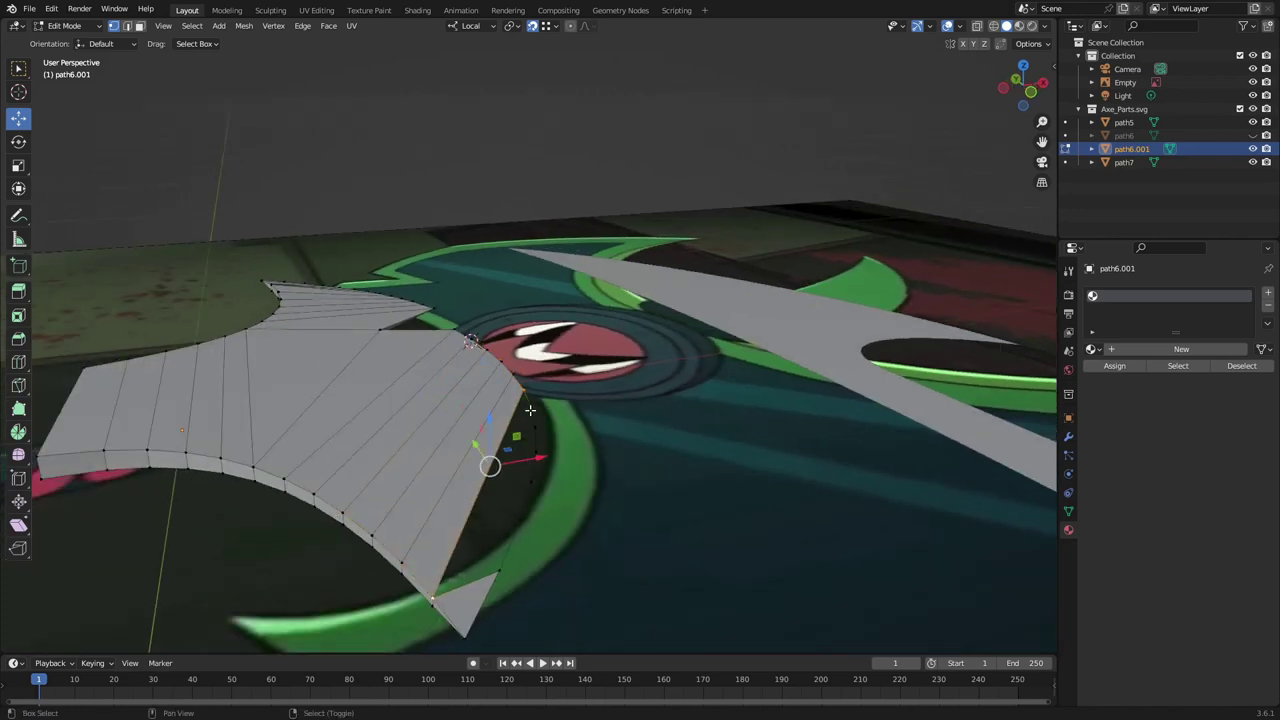
mouse_move(513, 571)
middle_down()
mouse_move(623, 520)
mouse_move(420, 362)
mouse_move(150, 560)
mouse_move(300, 420)
mouse_move(360, 540)
mouse_move(616, 497)
mouse_move(548, 544)
mouse_move(511, 463)
mouse_move(649, 409)
mouse_move(571, 551)
mouse_move(588, 595)
mouse_move(383, 526)
mouse_move(766, 403)
mouse_move(669, 509)
mouse_move(623, 450)
mouse_move(688, 549)
mouse_move(580, 580)
mouse_move(666, 544)
middle_up()
Switch to edge select and give the path6.001 blade thickness with Solidify
key(Tab)
key(Tab)
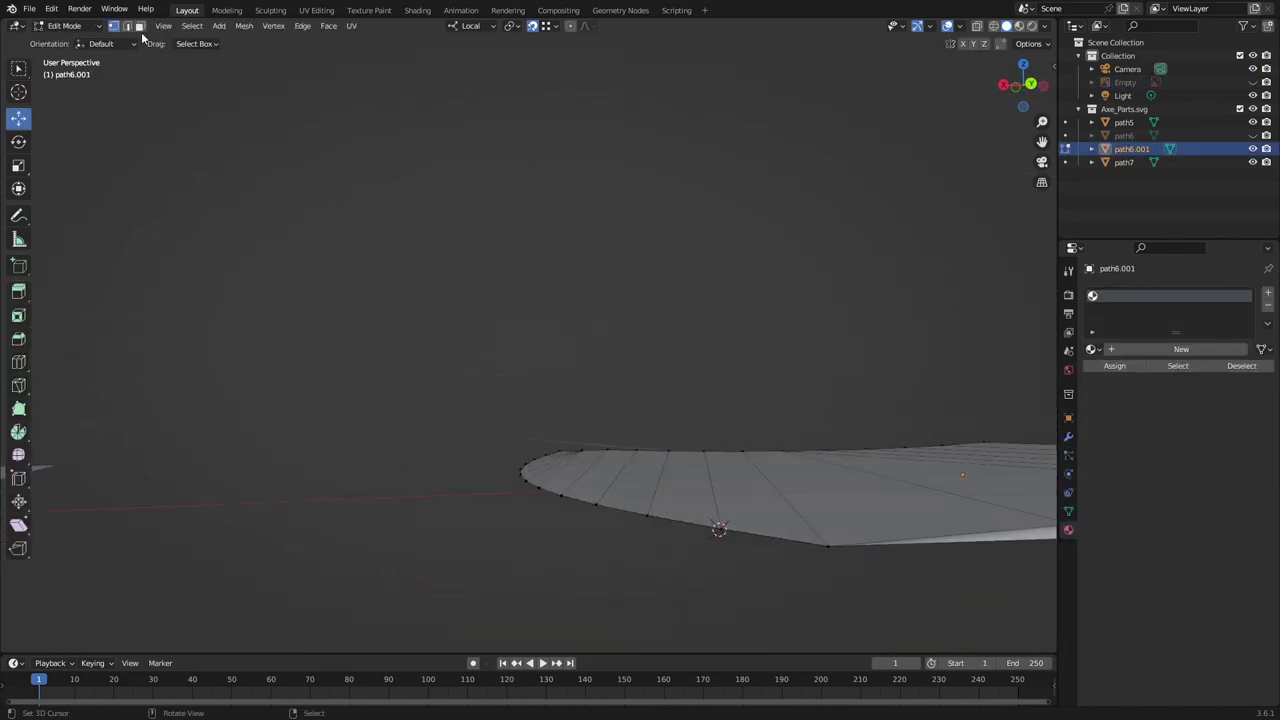
click(126, 25)
middle_drag(740, 580, 762, 546)
key(F3)
text(so)
mouse_move(449, 272)
middle_down()
mouse_move(620, 410)
mouse_move(489, 503)
mouse_move(491, 531)
mouse_move(586, 557)
mouse_move(297, 531)
mouse_move(300, 545)
middle_up()
key(Return)
Nudge the thickened blade slightly down its local Z axis and return to Object Mode
middle_drag(812, 523, 555, 513)
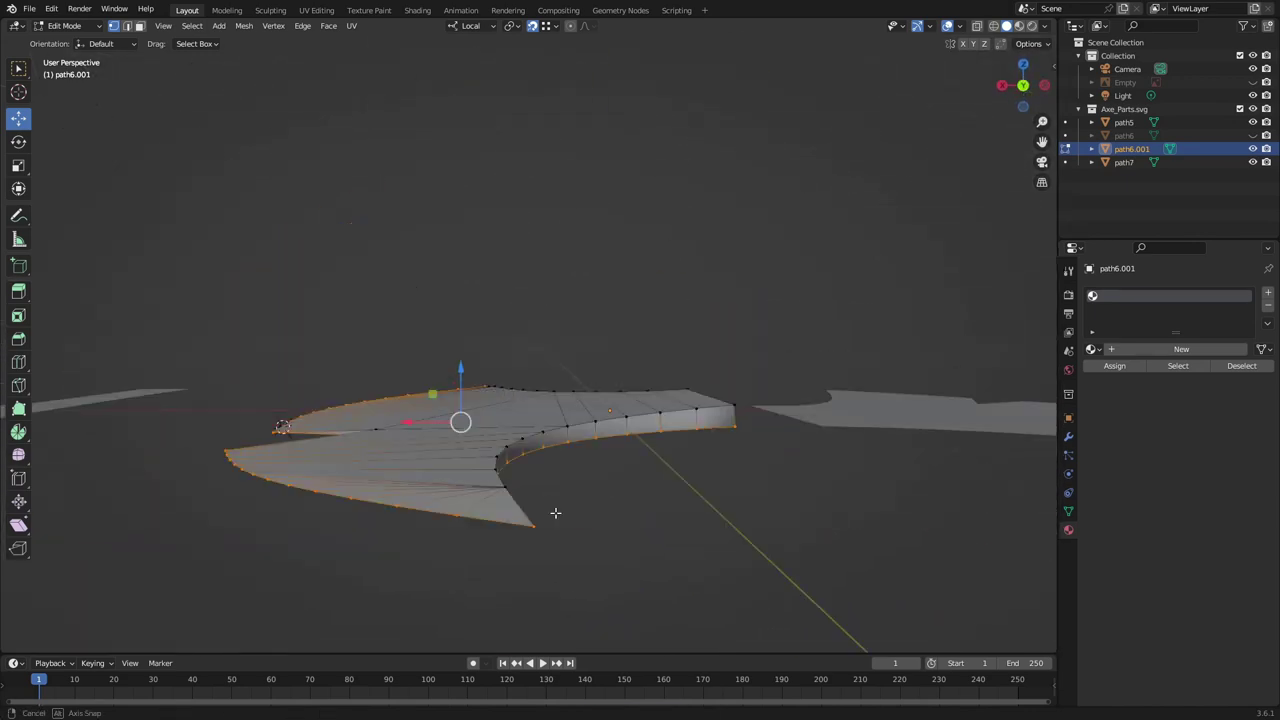
middle_drag(690, 527, 199, 486)
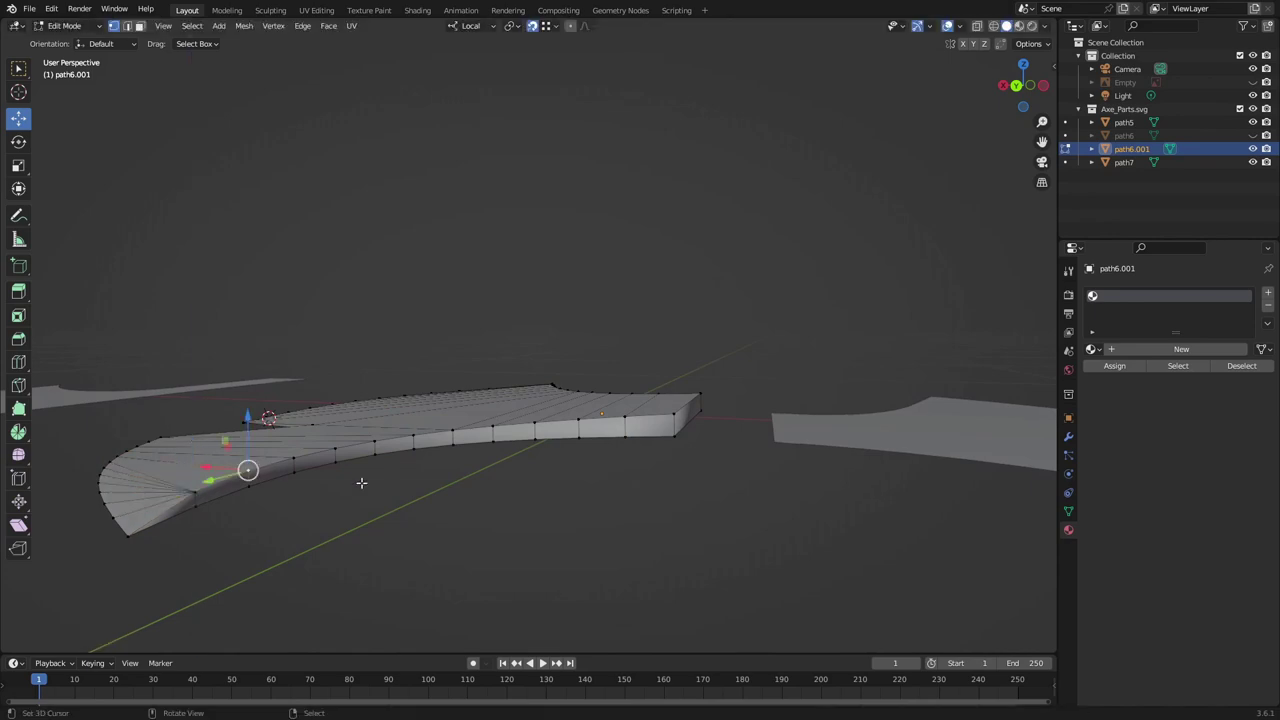
key(g)
key(z)
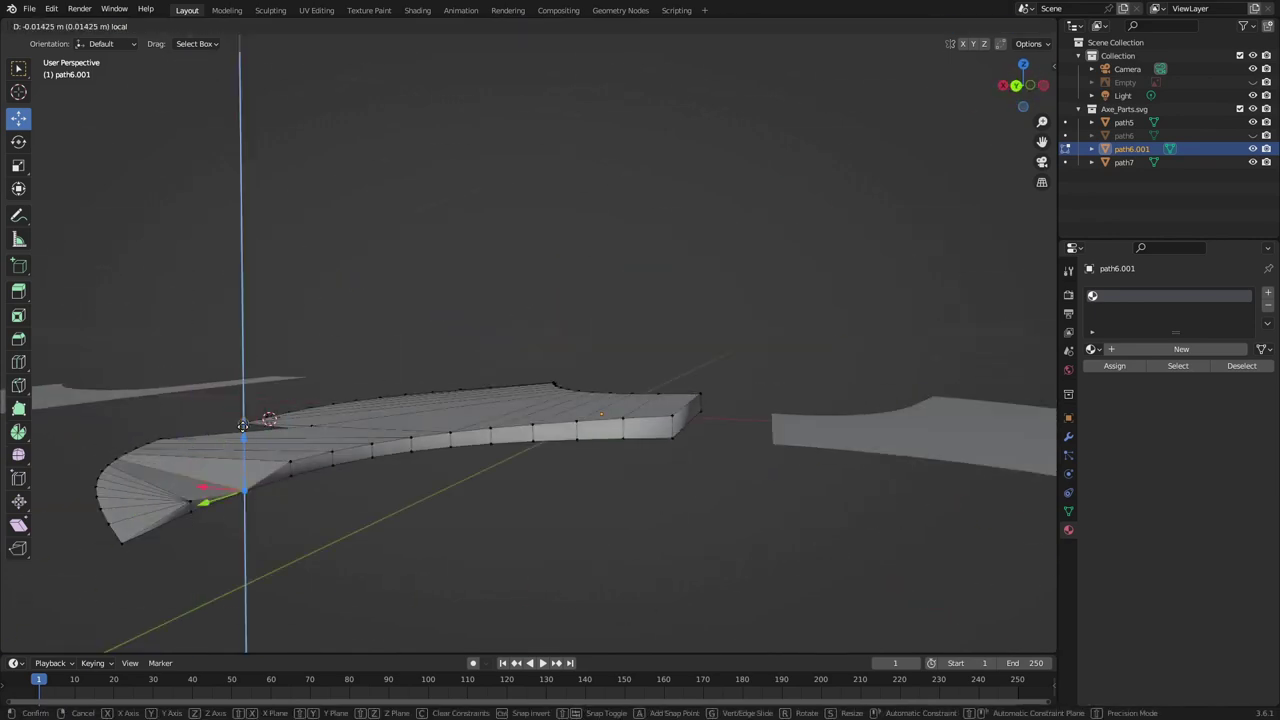
mouse_move(241, 430)
middle_down()
mouse_move(397, 526)
mouse_move(926, 537)
mouse_move(611, 491)
mouse_move(808, 400)
middle_up()
key(Tab)
scroll(808, 400, down, 5)
scroll(940, 451, up, 8)
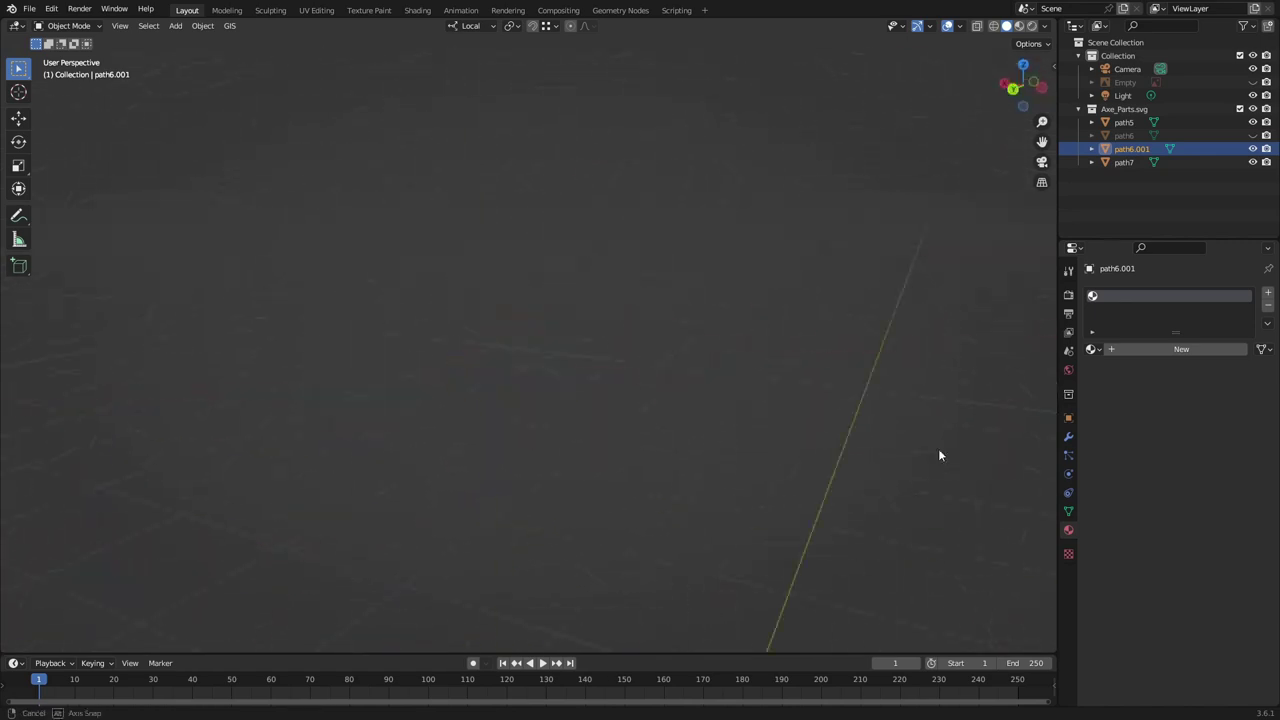
scroll(563, 534, down, 3)
Add a Mirror modifier to path6.001 on the Z axis with Clipping enabled
click(1068, 437)
click(1108, 292)
click(985, 455)
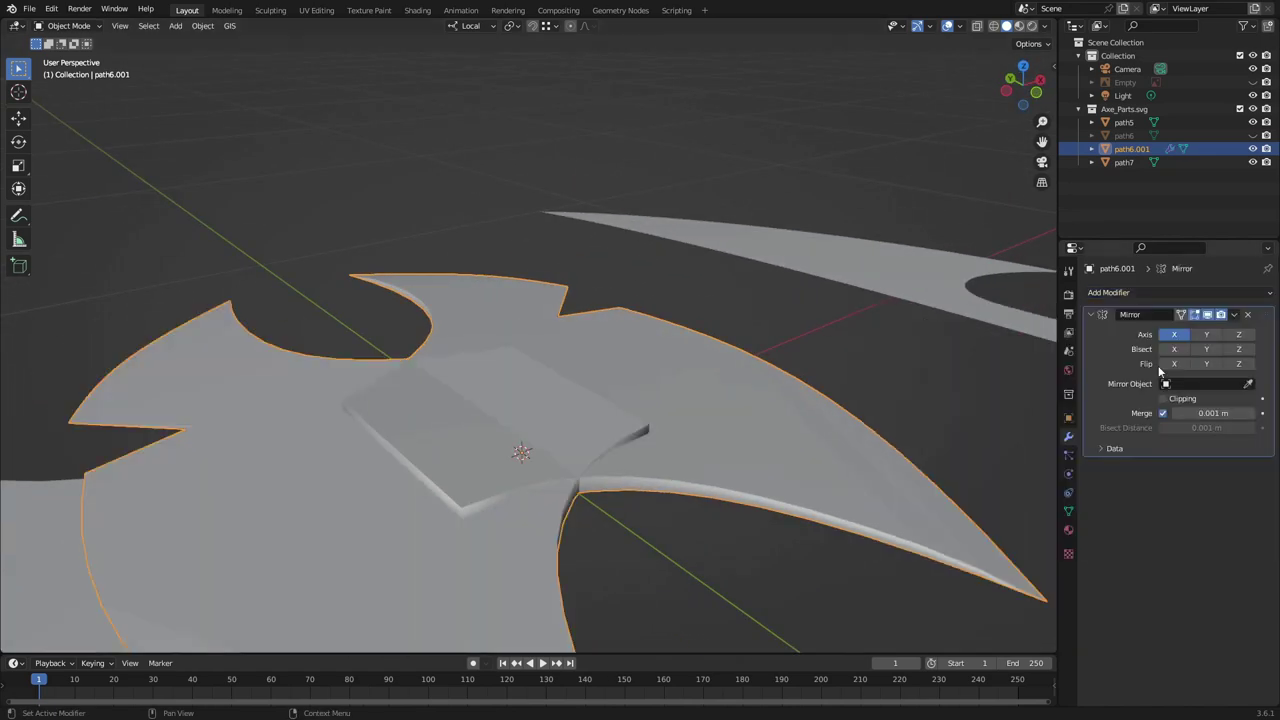
click(1174, 334)
click(1238, 334)
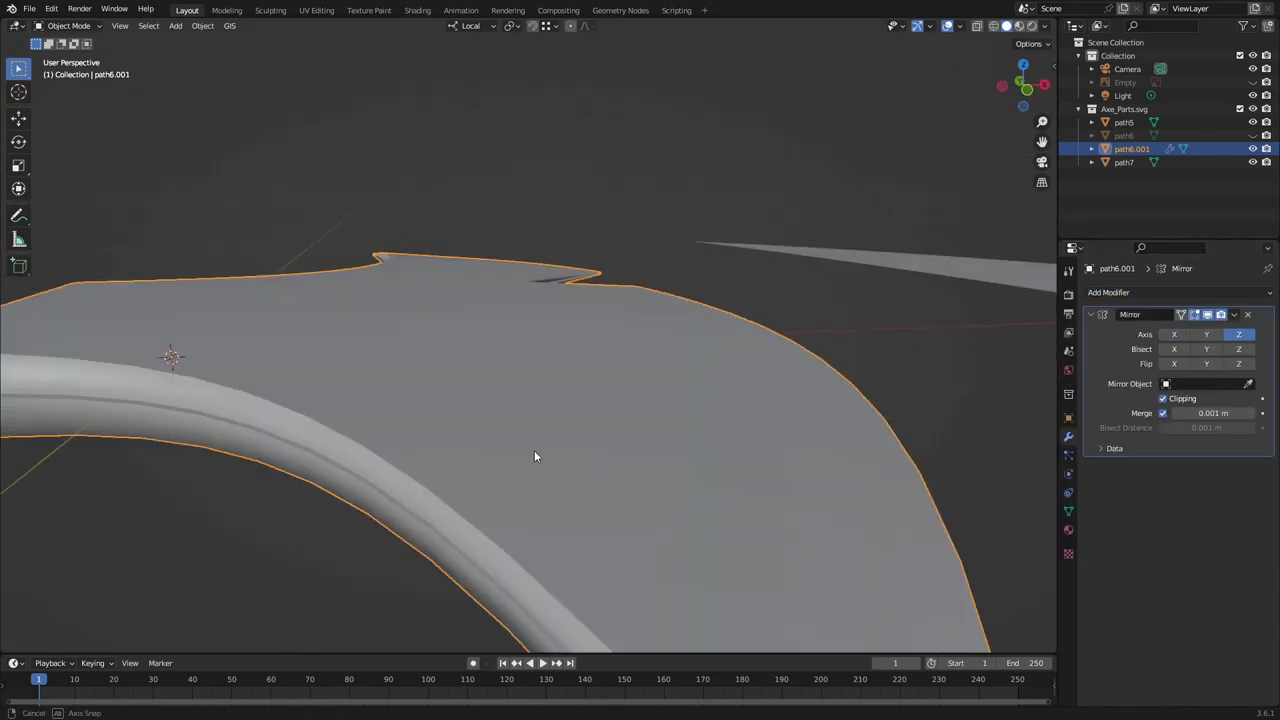
mouse_move(534, 450)
middle_down()
mouse_move(535, 243)
mouse_move(697, 400)
mouse_move(814, 343)
mouse_move(786, 369)
mouse_move(460, 383)
mouse_move(626, 437)
mouse_move(340, 477)
mouse_move(594, 377)
middle_up()
Switch to editing the path5 piece in Edit Mode from the top view
key(Tab)
key(Tab)
key(Tab)
scroll(629, 477, down, 5)
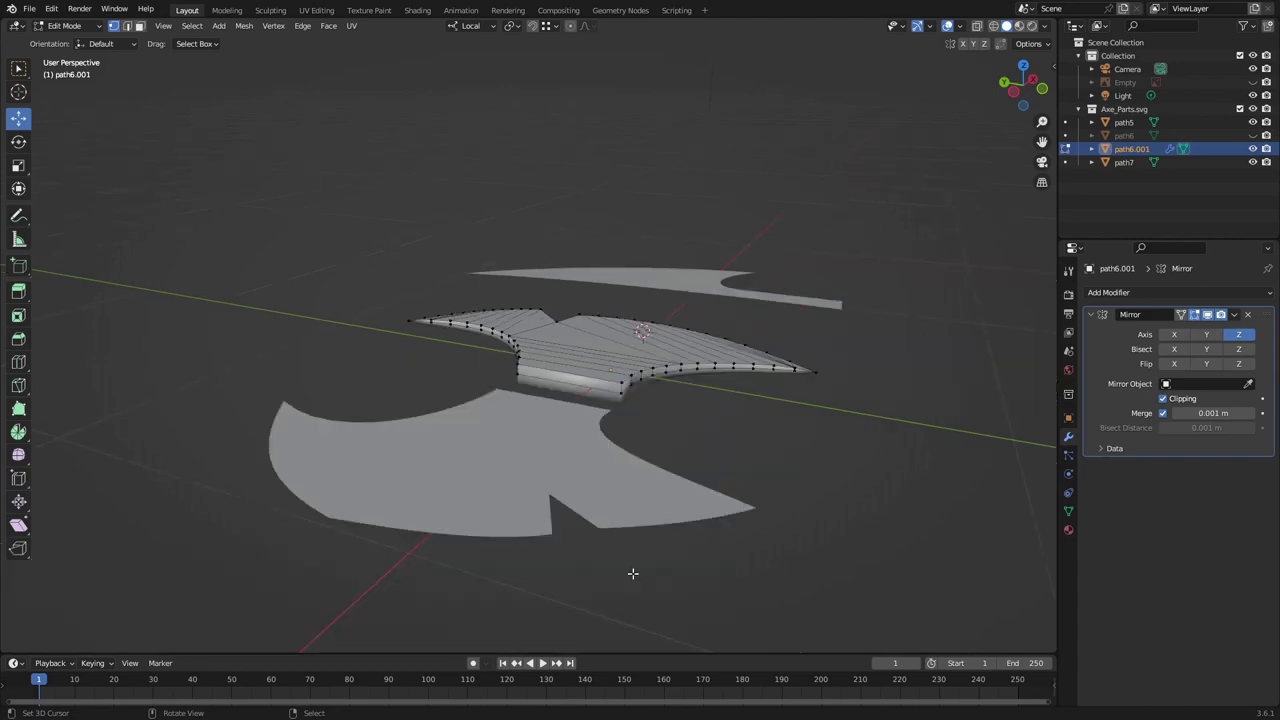
key(alt+q)
key(KP_7)
scroll(398, 326, up, 4)
Select path5's faces and delete Only Faces, keeping the outline edges
key(l)
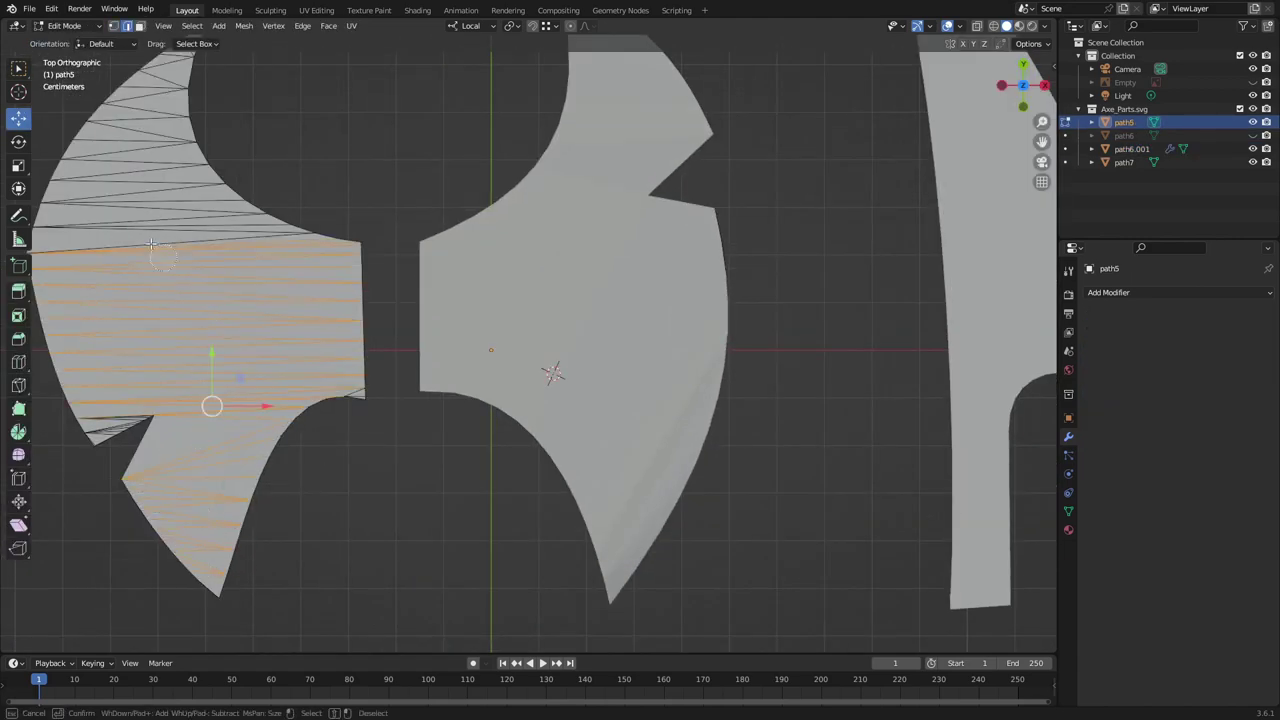
scroll(214, 406, down, 2)
mouse_move(202, 319)
middle_down()
mouse_move(300, 420)
mouse_move(373, 425)
middle_up()
key(KP_7)
scroll(300, 434, up, 3)
scroll(300, 434, up, 2)
key(x)
click(463, 374)
middle_drag(814, 317, 595, 517)
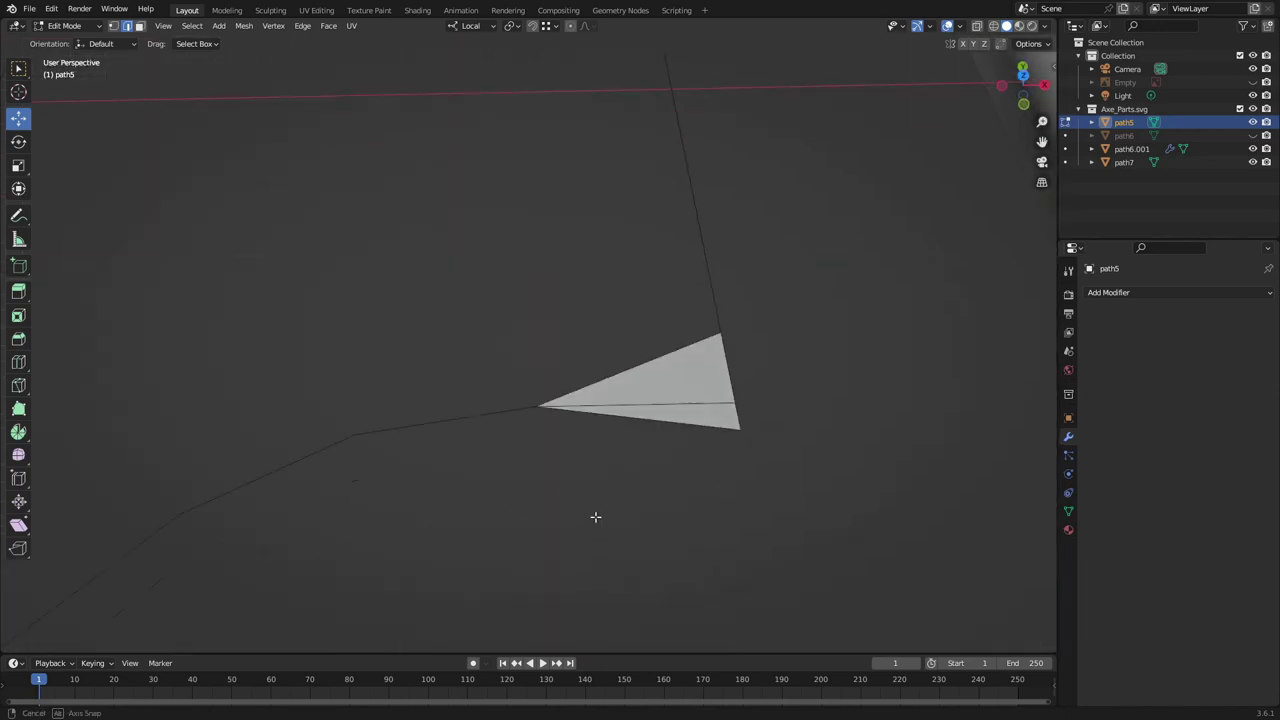
key(Escape)
Switch to vertex selection and return to the top view of the outline
mouse_move(680, 435)
middle_down()
mouse_move(623, 460)
mouse_move(660, 466)
mouse_move(471, 183)
mouse_move(585, 407)
middle_up()
key(x)
key(Escape)
key(1)
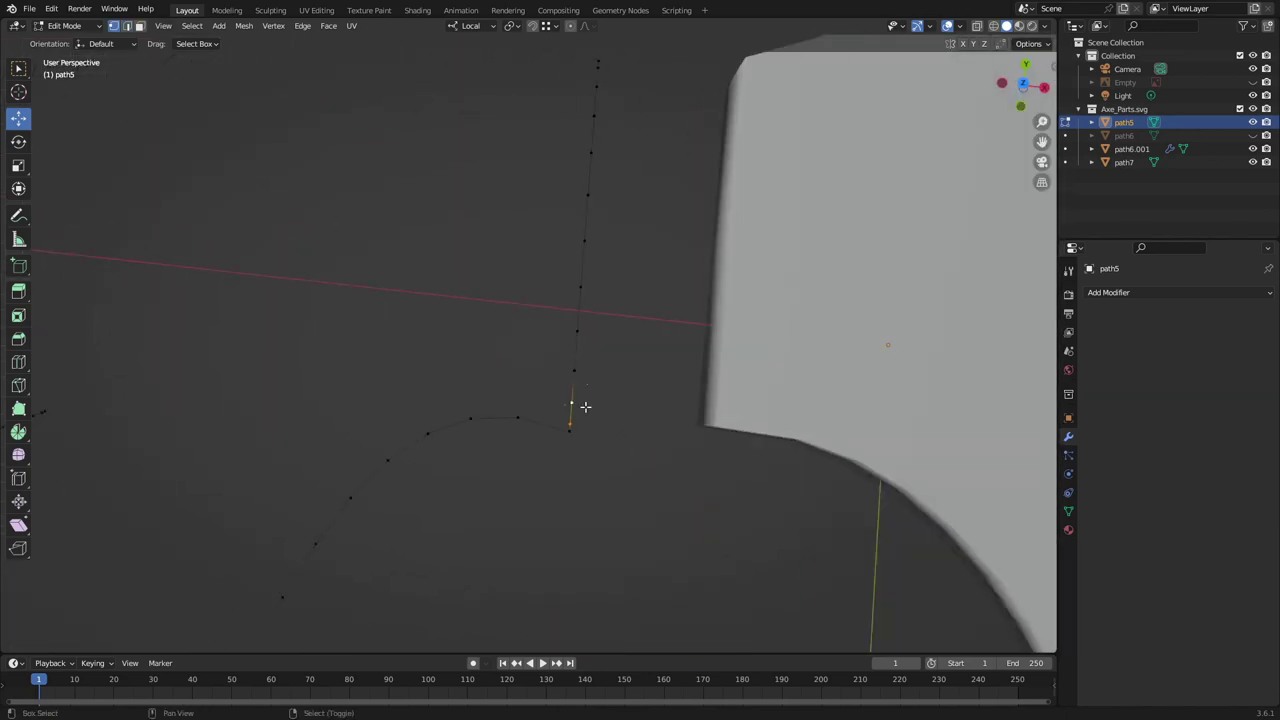
key(Escape)
key(KP_7)
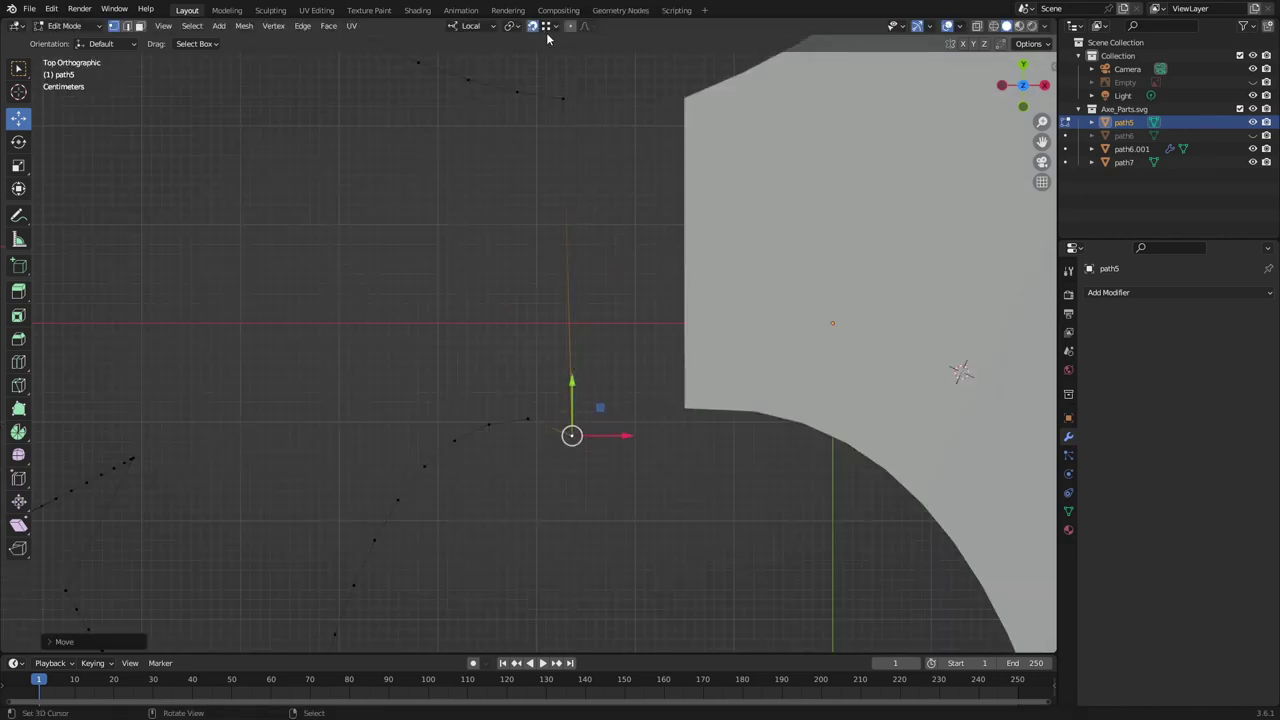
key(Escape)
scroll(620, 197, down, 2)
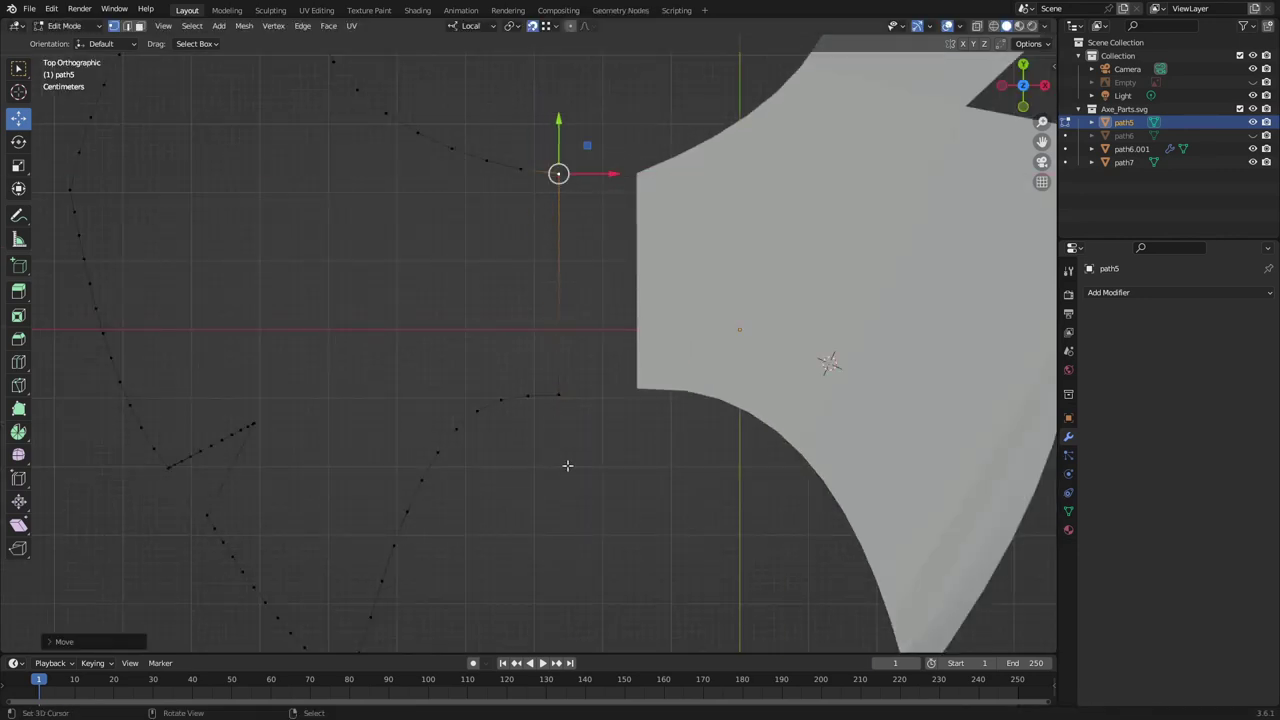
scroll(567, 465, down, 3)
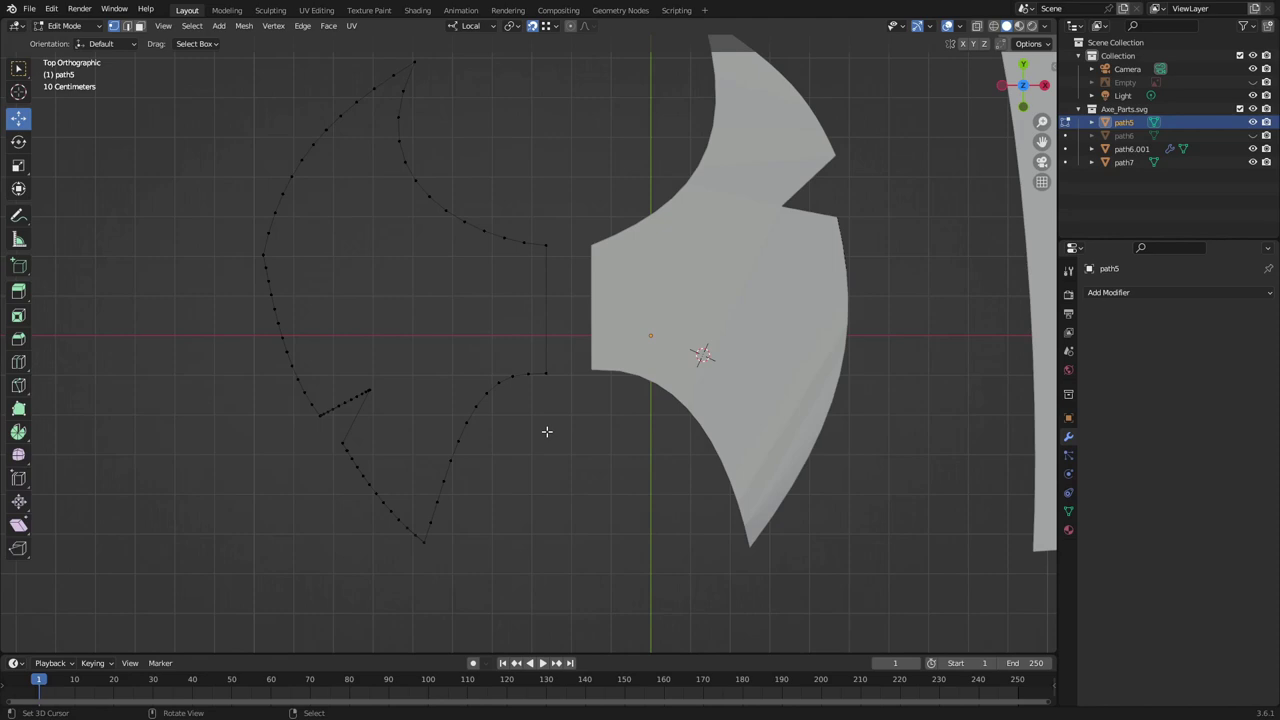
scroll(271, 486, up, 3)
Extend the vertex selection along the outline and remove the leftover triangle face
middle_drag(271, 486, 185, 187)
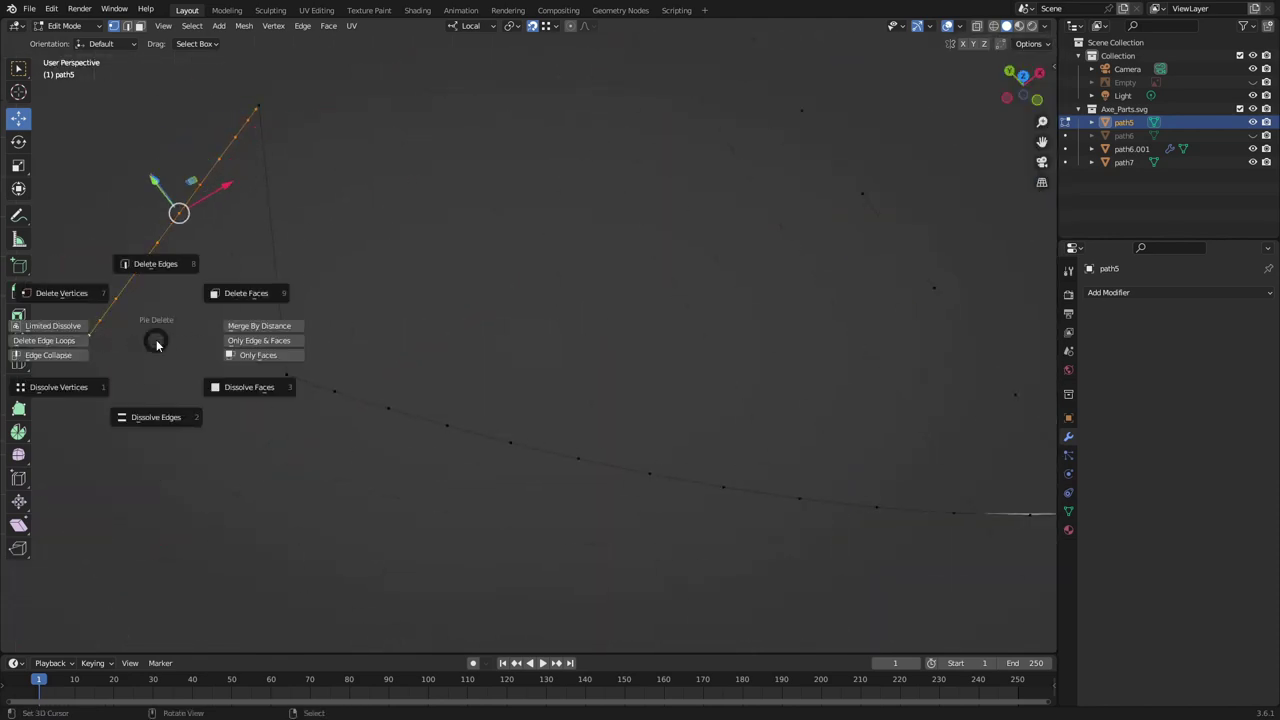
ctrl+click(88, 336)
scroll(389, 335, down, 5)
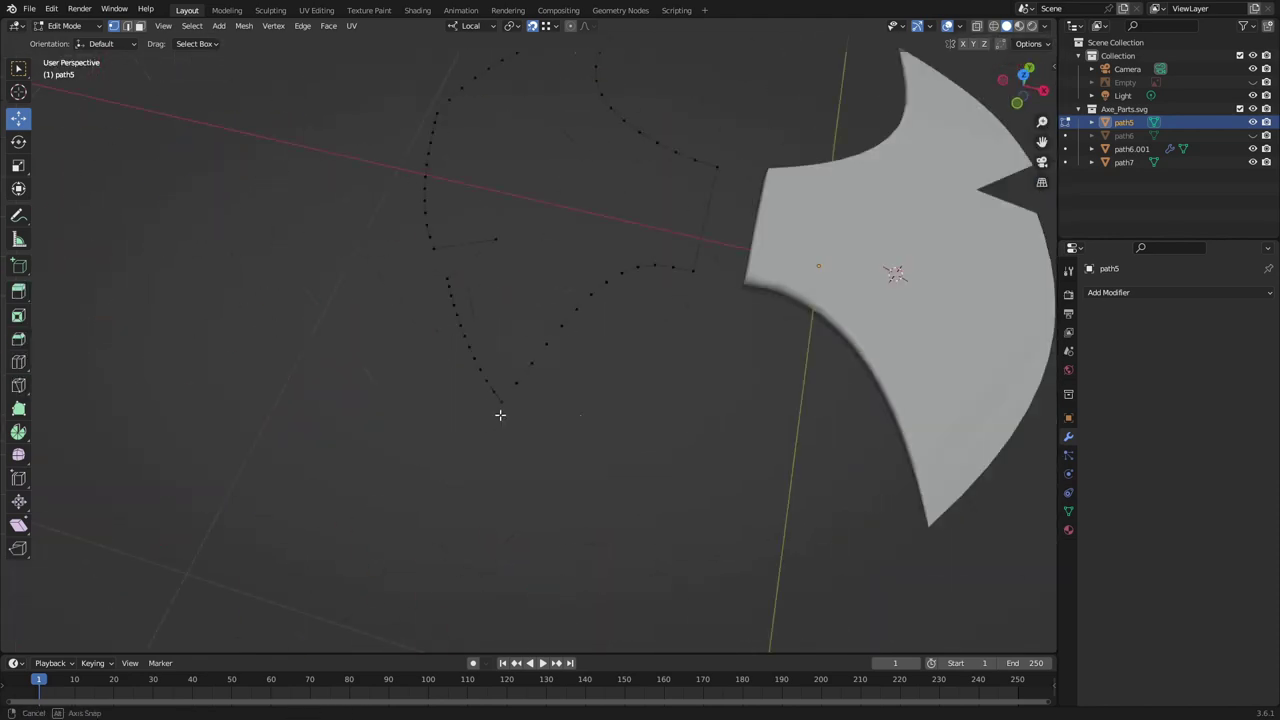
mouse_move(500, 414)
middle_down()
mouse_move(591, 420)
mouse_move(620, 357)
mouse_move(631, 498)
middle_up()
key(ctrl+z)
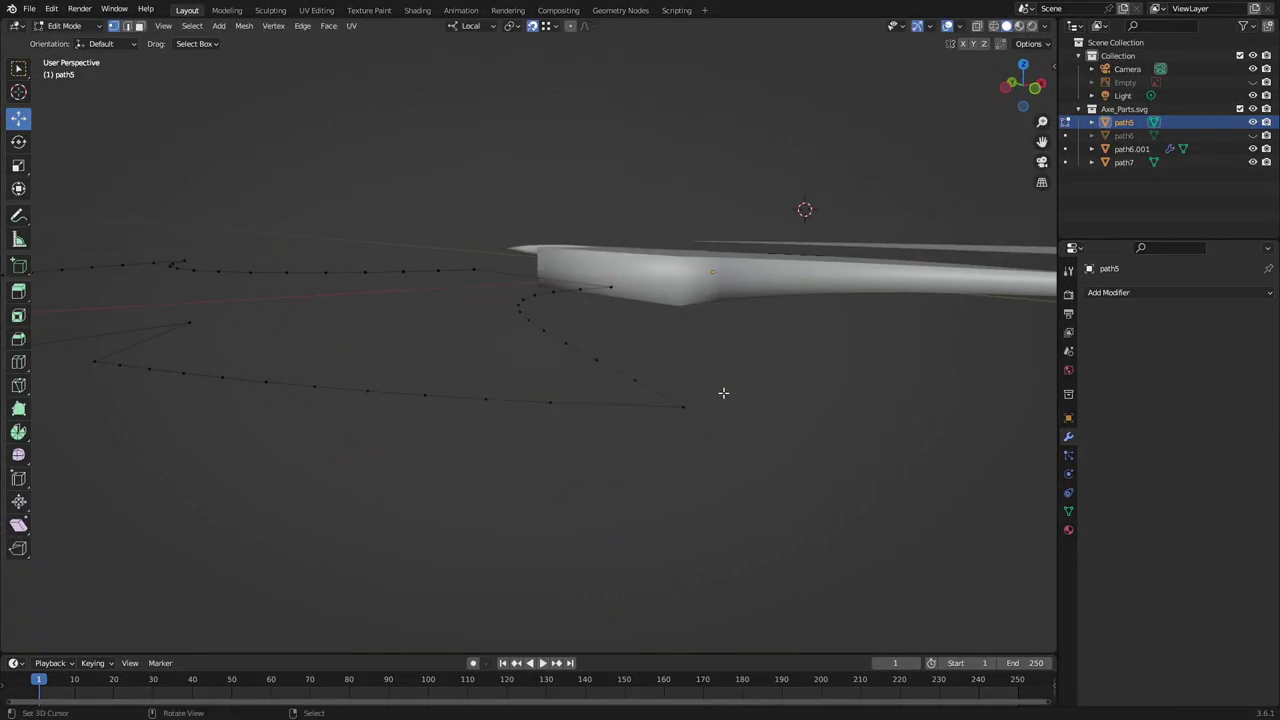
middle_drag(723, 392, 586, 423)
mouse_move(926, 402)
middle_down()
mouse_move(651, 240)
mouse_move(634, 351)
mouse_move(677, 371)
mouse_move(591, 263)
mouse_move(823, 406)
mouse_move(794, 376)
middle_up()
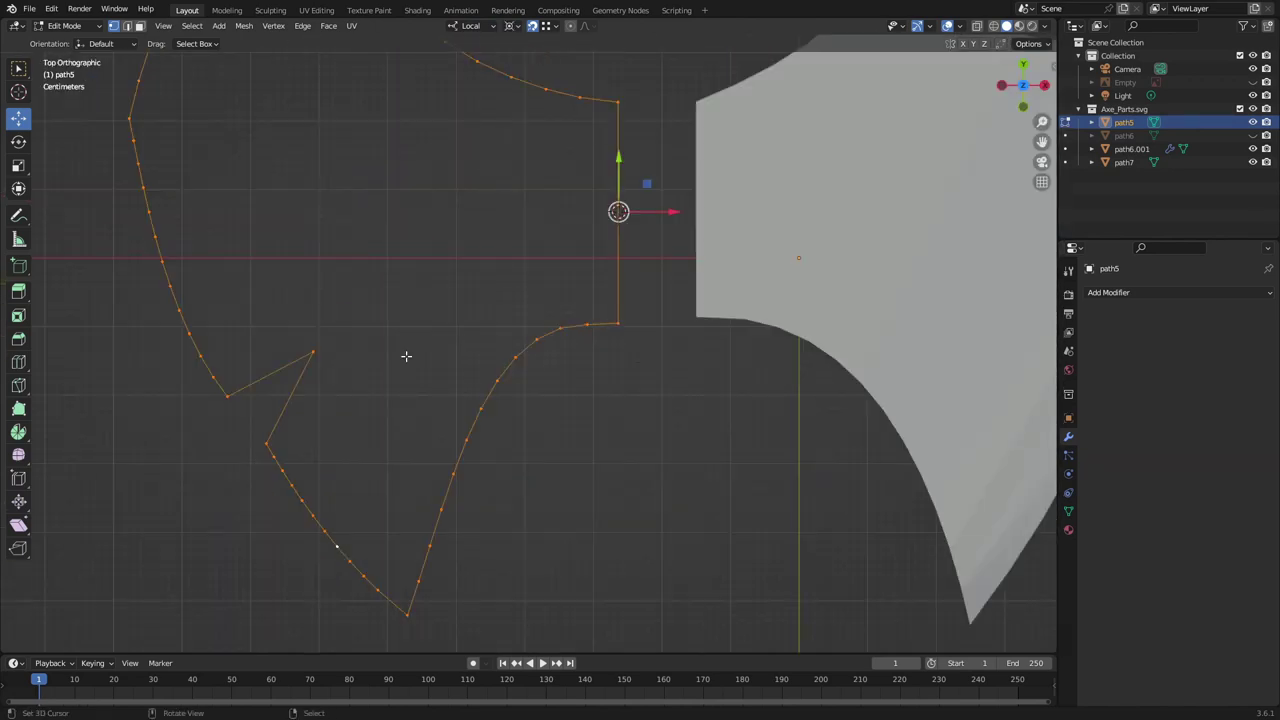
mouse_move(406, 356)
middle_down()
mouse_move(706, 357)
mouse_move(283, 394)
mouse_move(477, 537)
mouse_move(371, 586)
mouse_move(469, 469)
mouse_move(491, 505)
middle_up()
Snap the 3D cursor to the selection and duplicate an outline section in front view
key(F3)
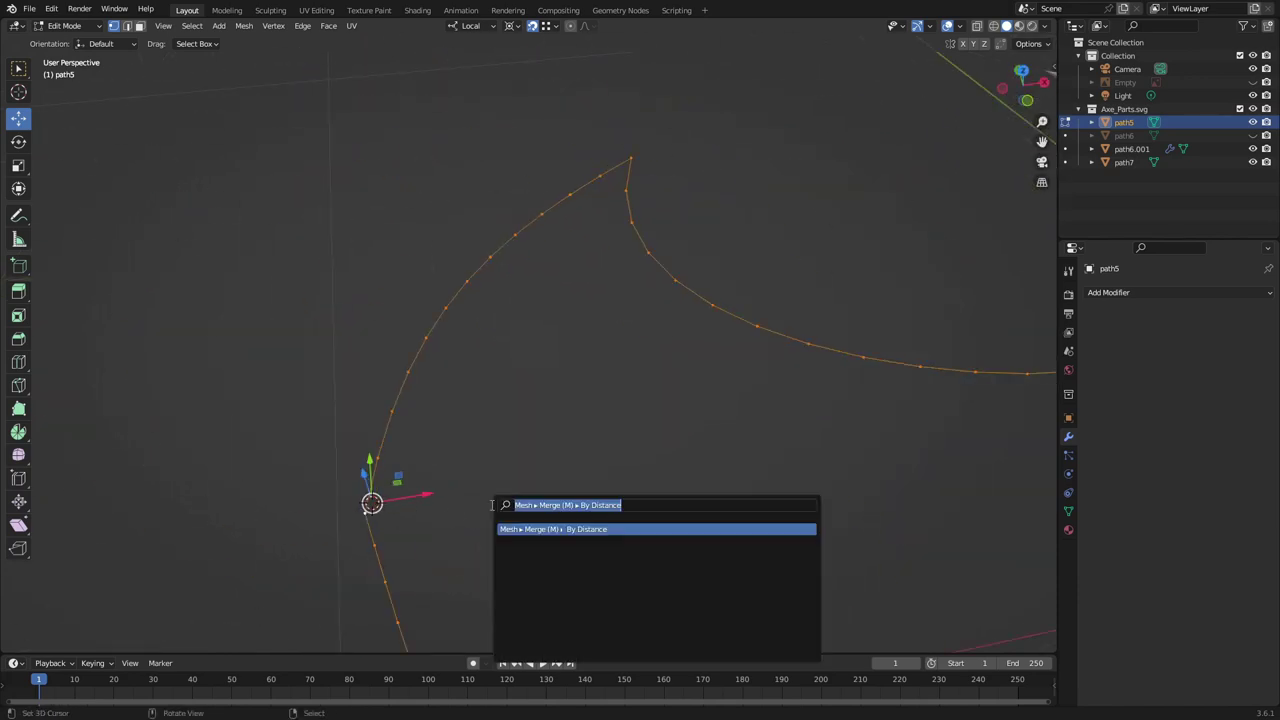
key(Down)
key(Down)
key(Down)
key(Return)
click(370, 521)
scroll(432, 565, down, 4)
middle_drag(432, 565, 609, 487)
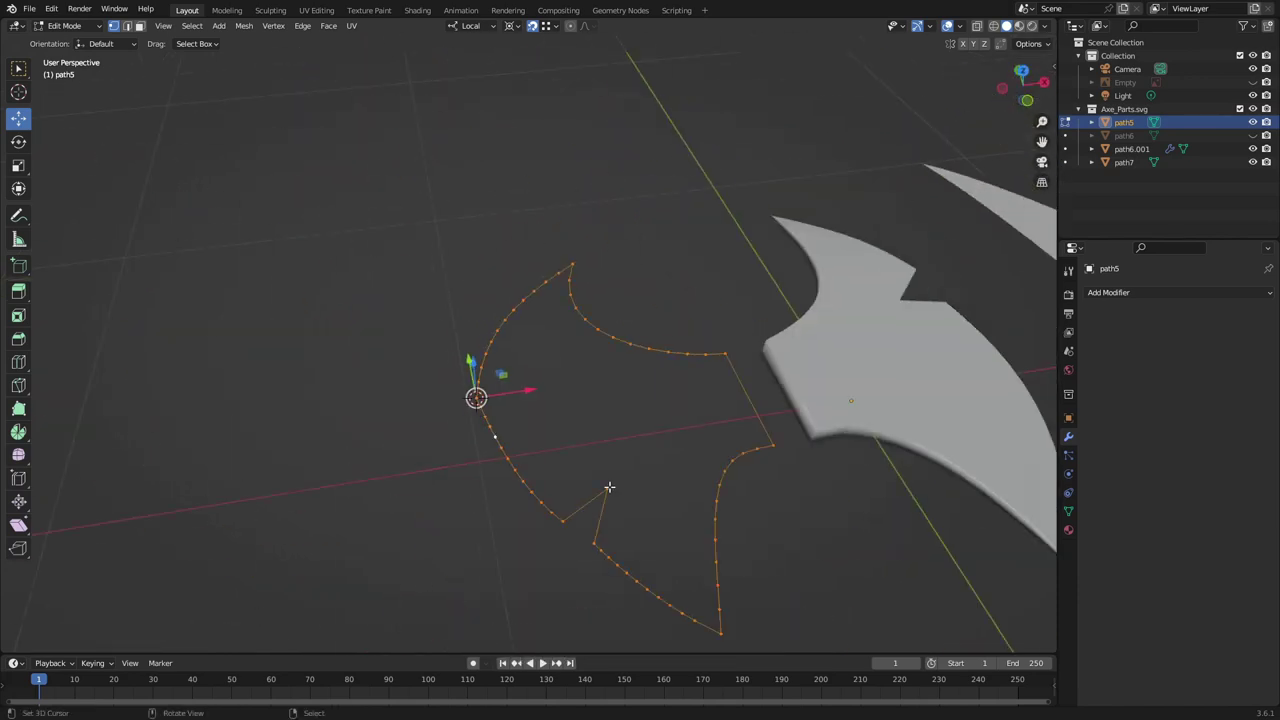
click(692, 470)
key(KP_1)
Rotate the duplicated outline section to tilt it and confirm it in place
key(r)
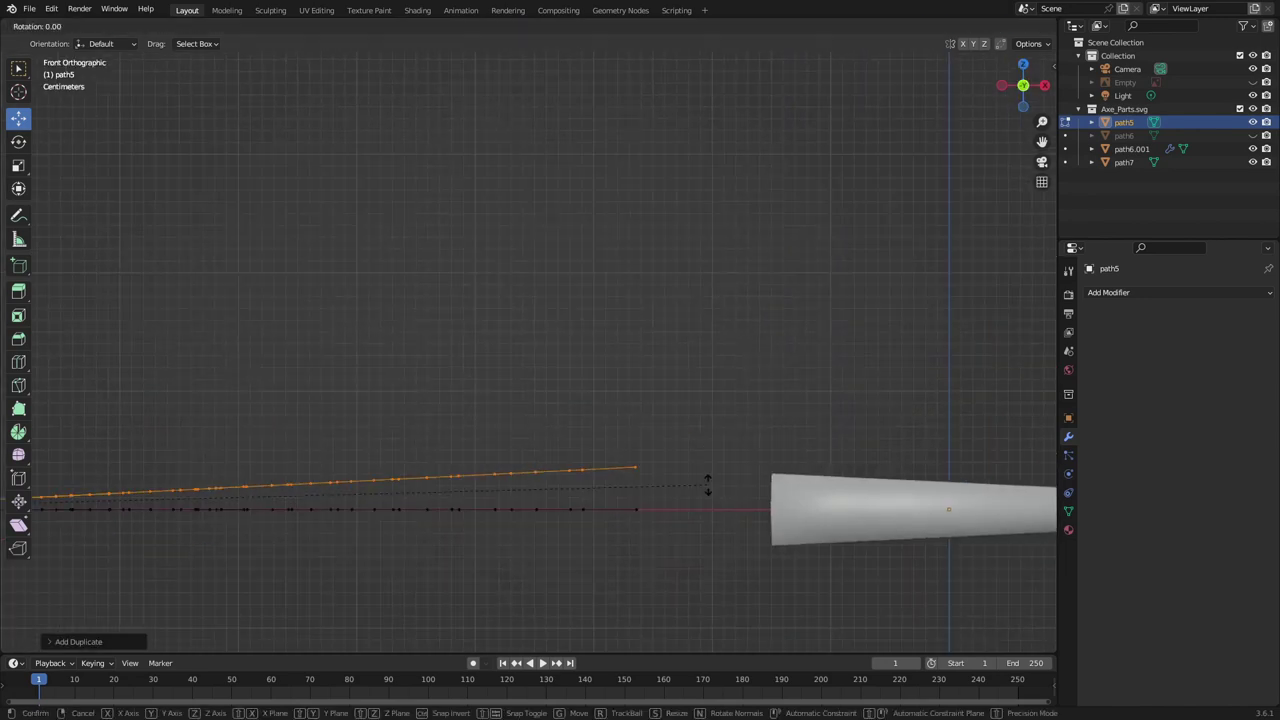
click(545, 27)
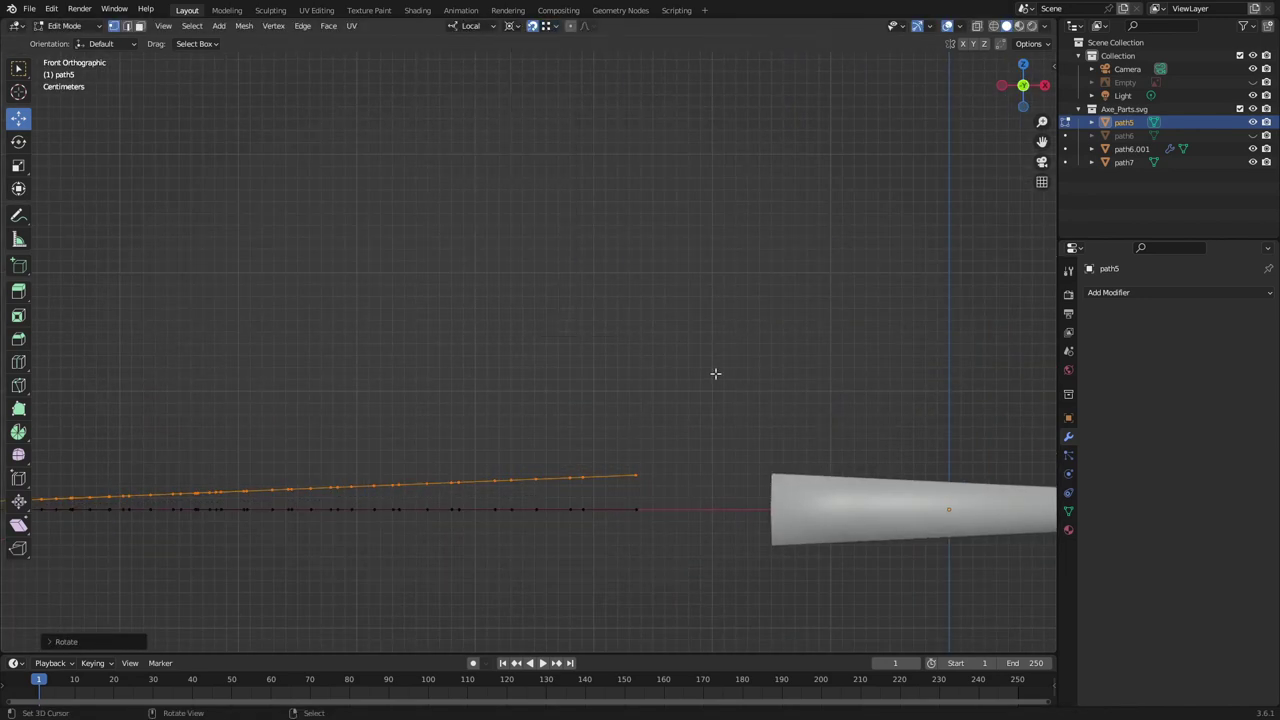
click(763, 422)
middle_drag(763, 422, 509, 475)
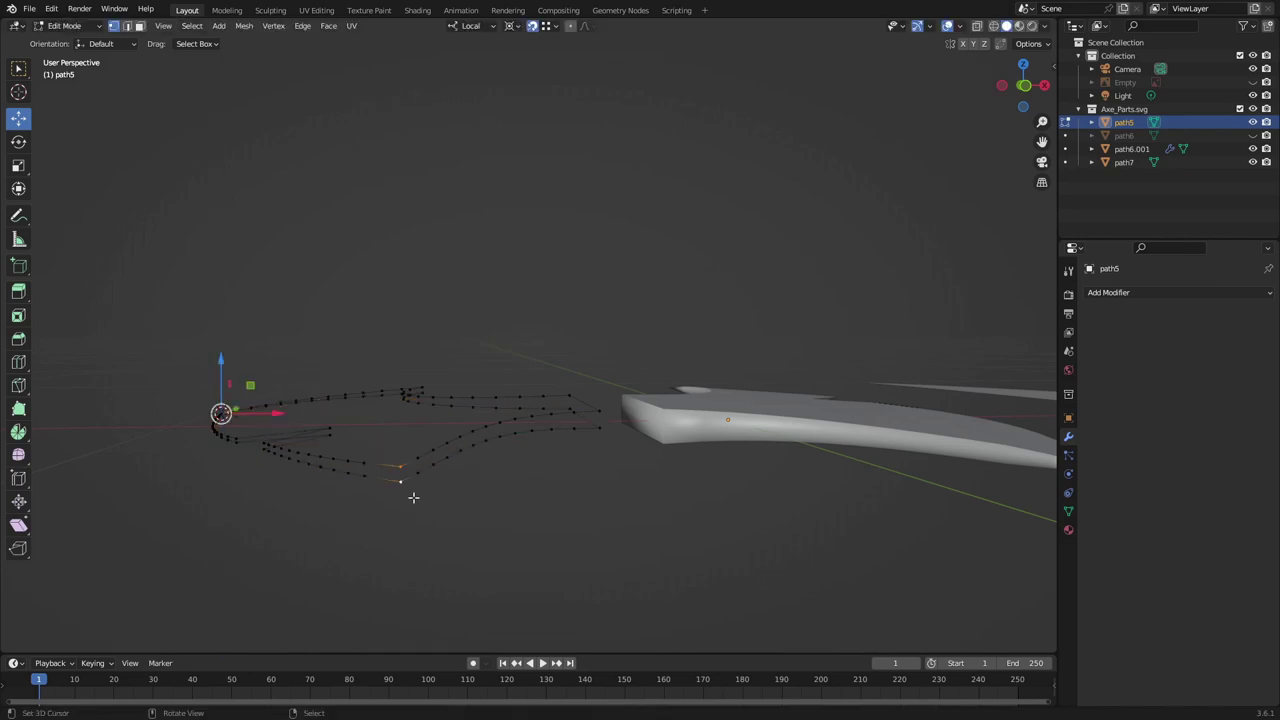
scroll(413, 497, up, 3)
key(KP_7)
Circle-select vertices of the outline from the top view
key(c)
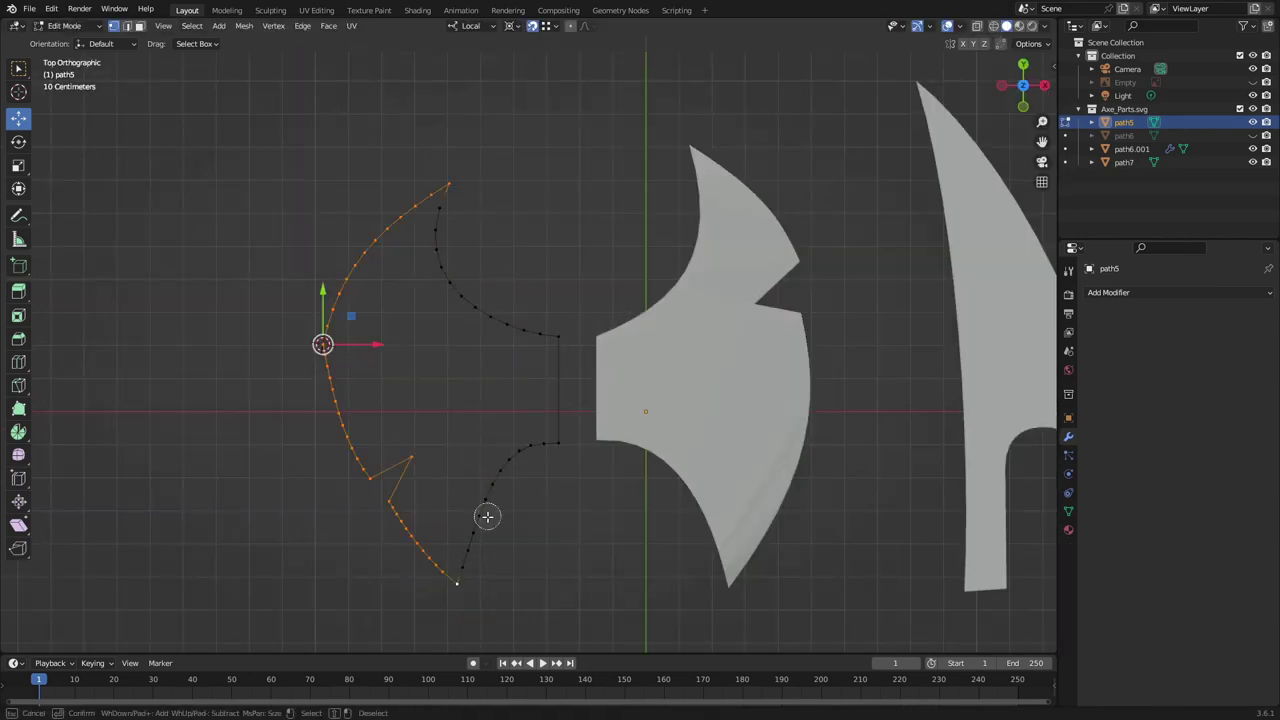
key(Escape)
middle_drag(487, 516, 538, 539)
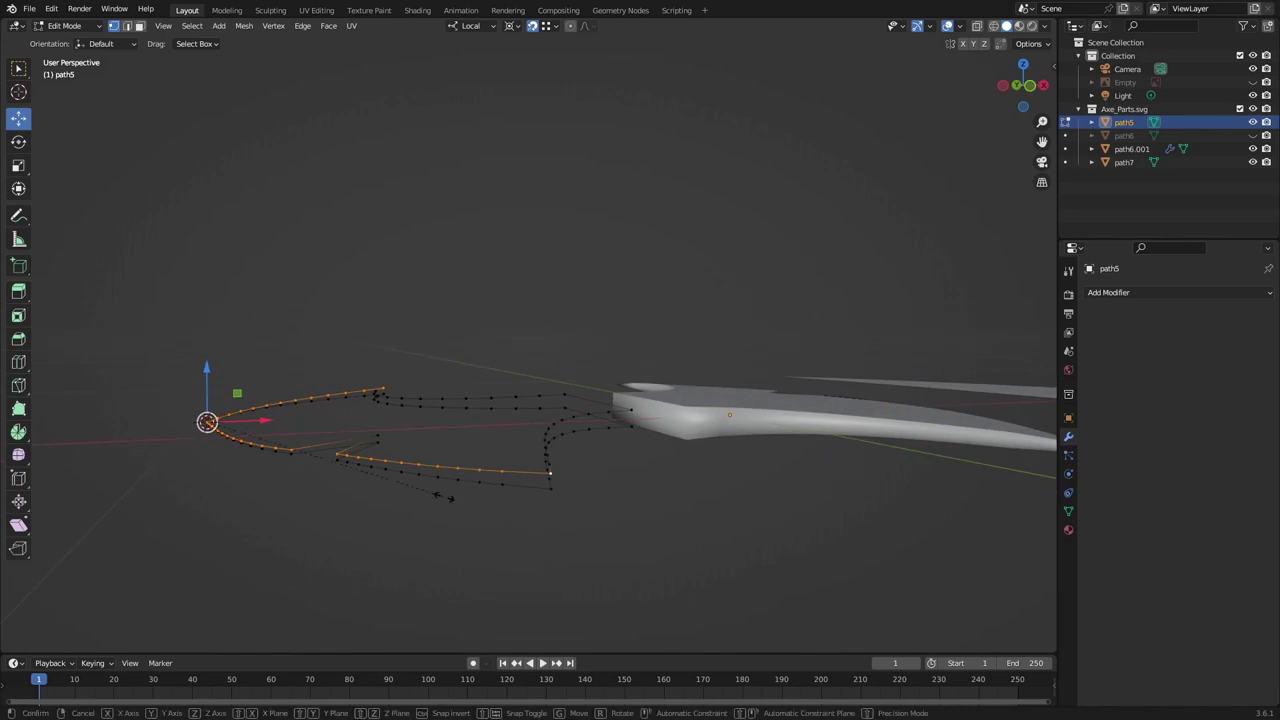
middle_drag(444, 497, 525, 495)
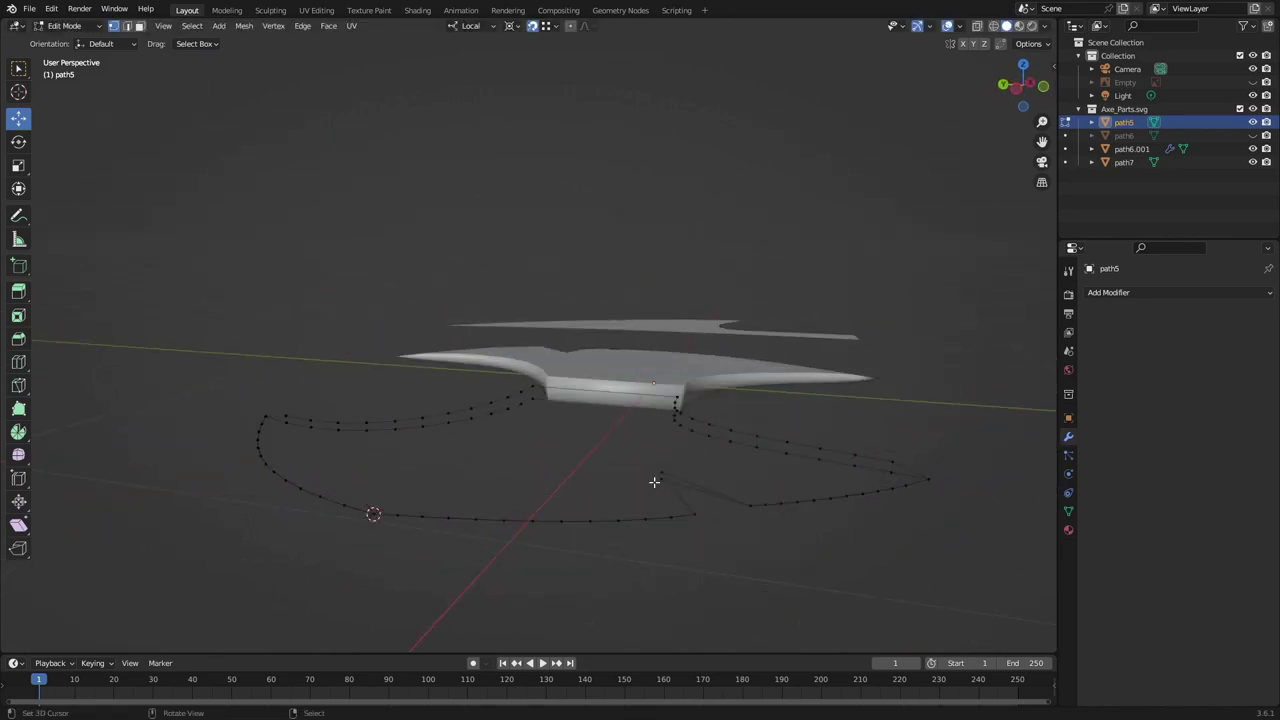
Select the whole path5 outline and run Merge by Distance
key(a)
key(F3)
text(merg)
key(Return)
middle_drag(654, 482, 328, 540)
key(Escape)
middle_drag(245, 352, 349, 534)
key(ctrl+Tab)
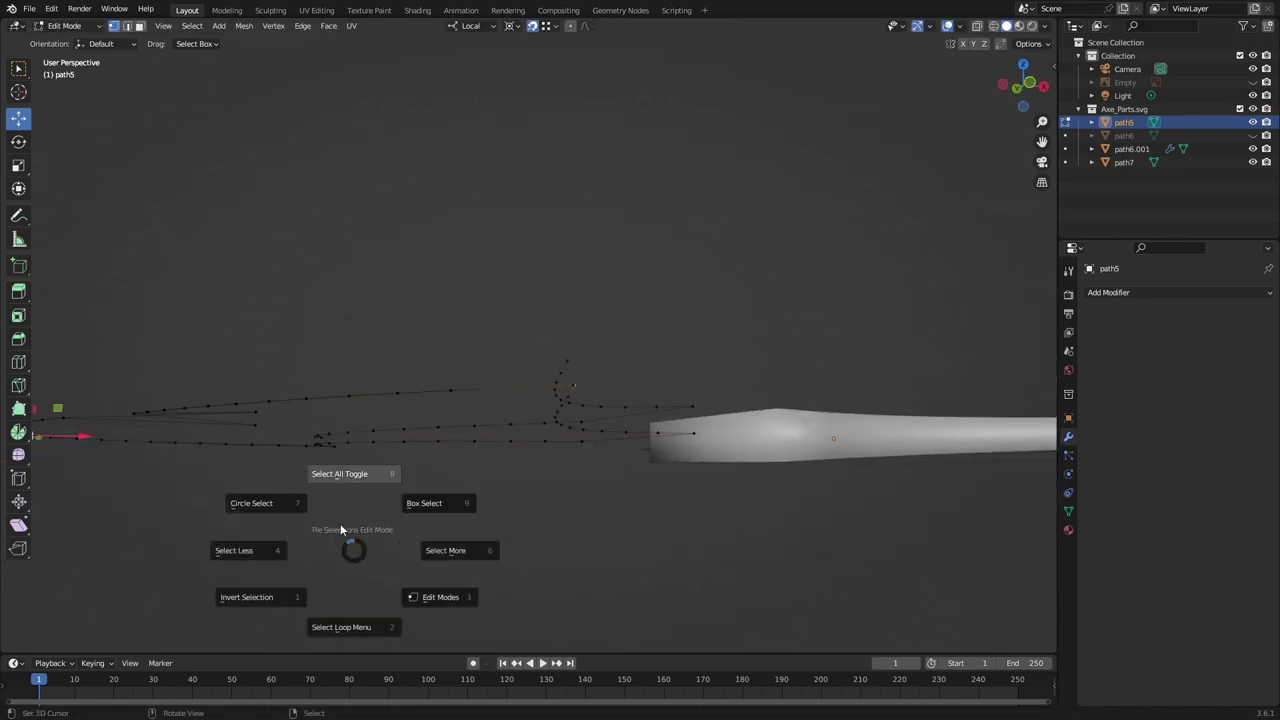
click(452, 437)
key(F3)
Merge by Distance on the path5 outline and inspect the filled curve
text(merge)
key(Down)
key(Return)
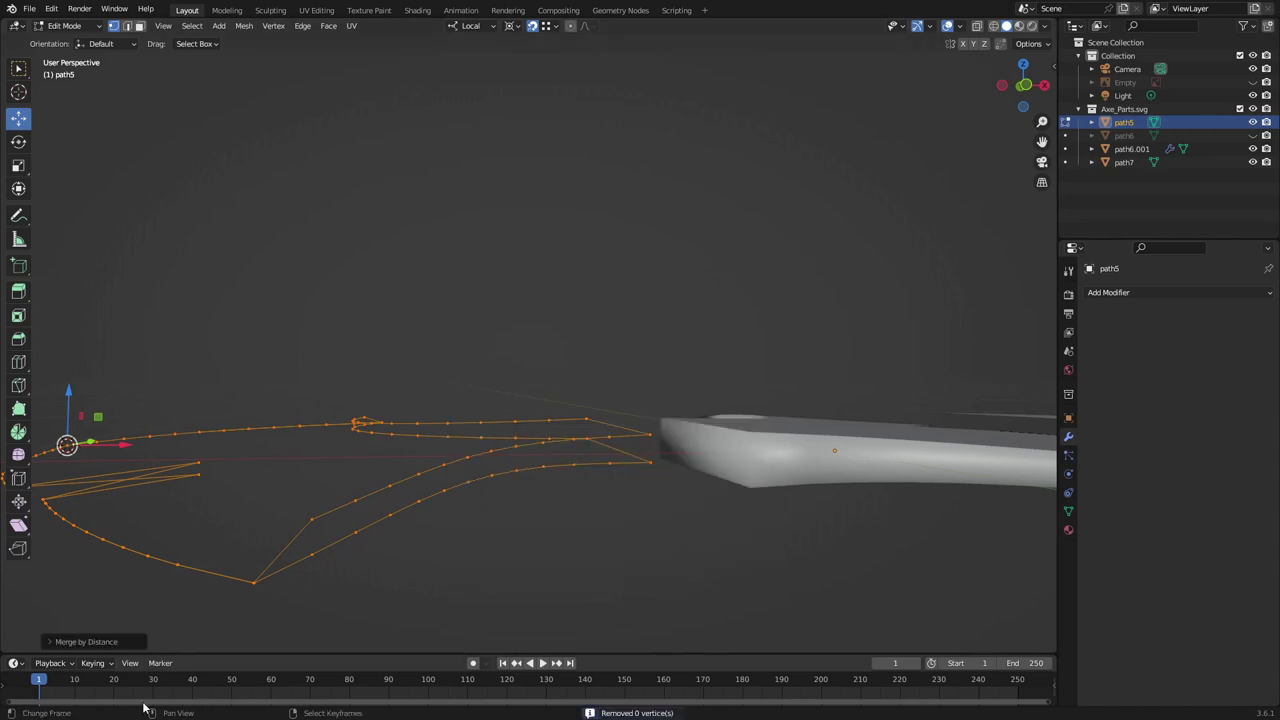
mouse_move(420, 560)
middle_down()
mouse_move(603, 543)
mouse_move(726, 575)
mouse_move(503, 551)
mouse_move(522, 535)
middle_up()
middle_drag(394, 580, 278, 540)
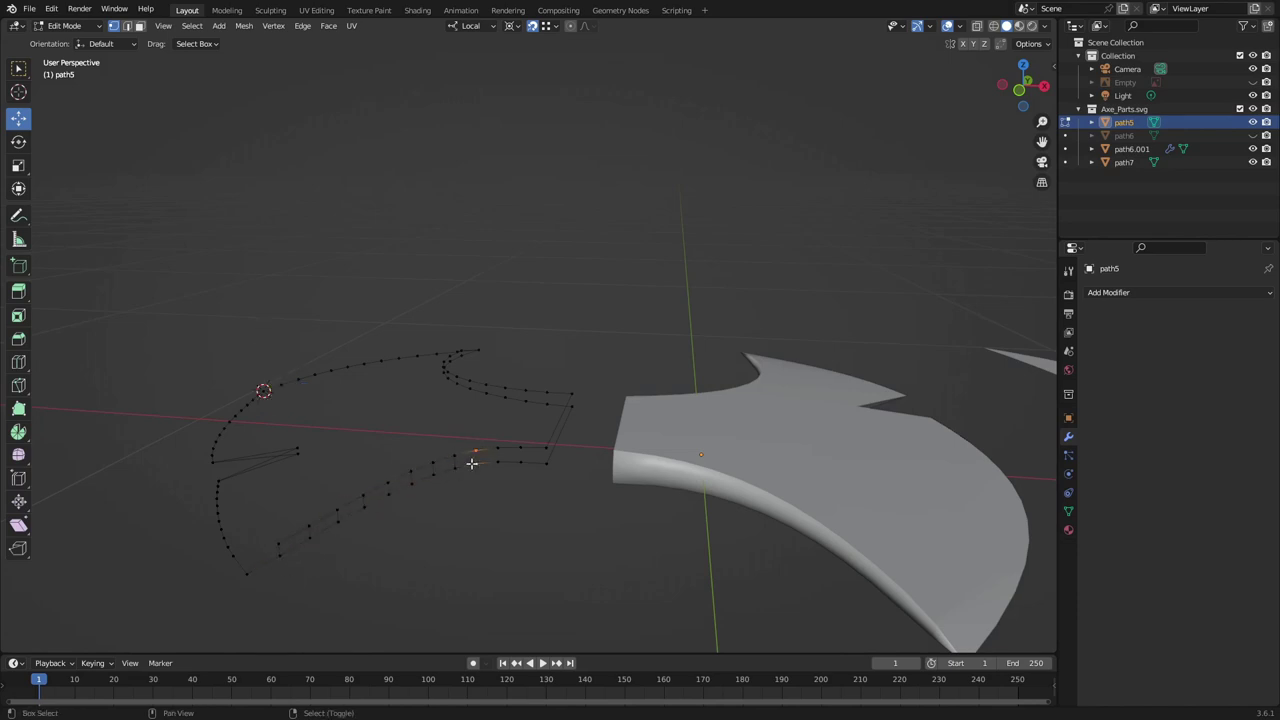
mouse_move(544, 449)
middle_down()
mouse_move(611, 420)
mouse_move(734, 443)
mouse_move(817, 384)
middle_up()
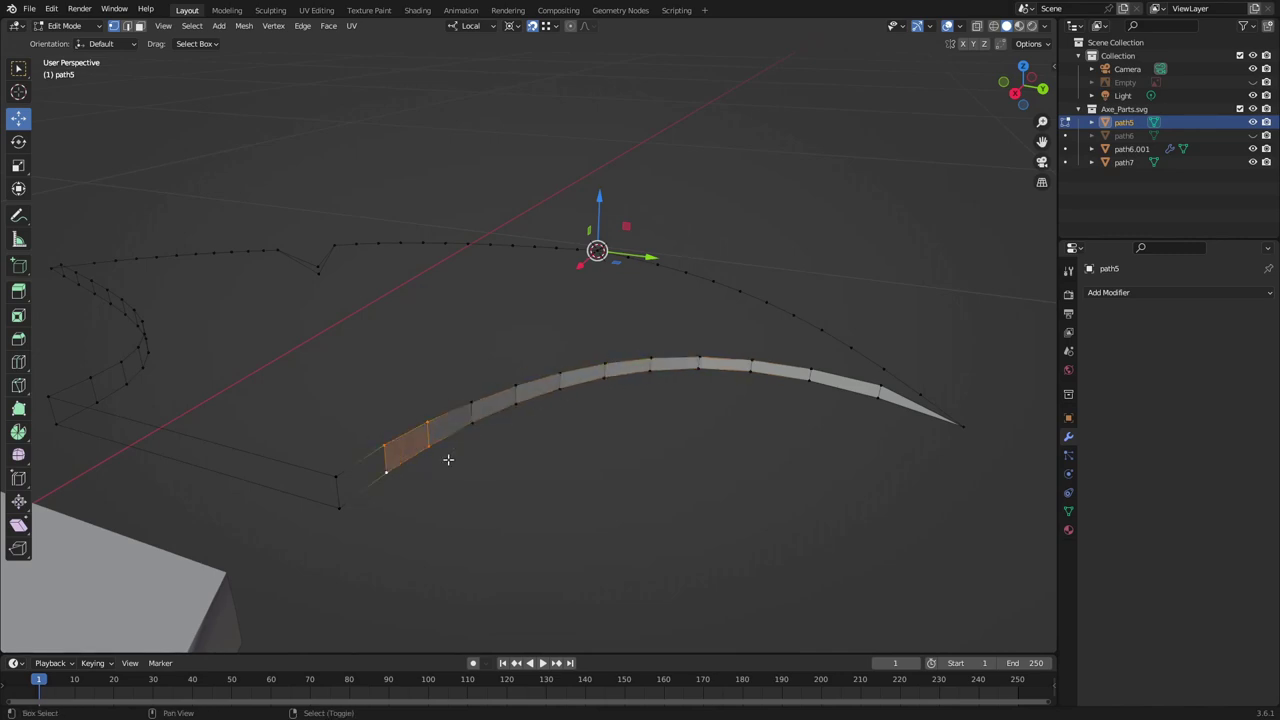
middle_drag(448, 459, 561, 574)
mouse_move(669, 571)
middle_down()
mouse_move(616, 486)
mouse_move(583, 506)
mouse_move(566, 450)
middle_up()
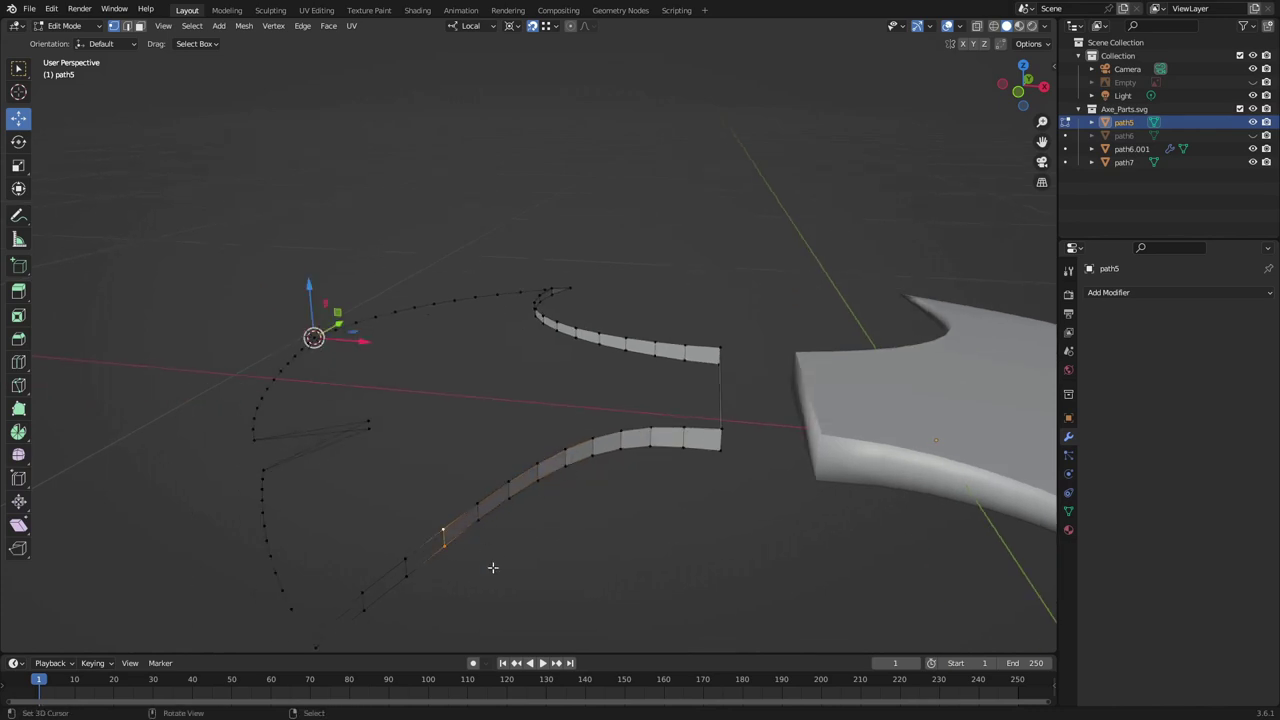
mouse_move(377, 612)
middle_down()
mouse_move(500, 583)
mouse_move(769, 477)
mouse_move(144, 382)
middle_up()
middle_drag(351, 452, 449, 193)
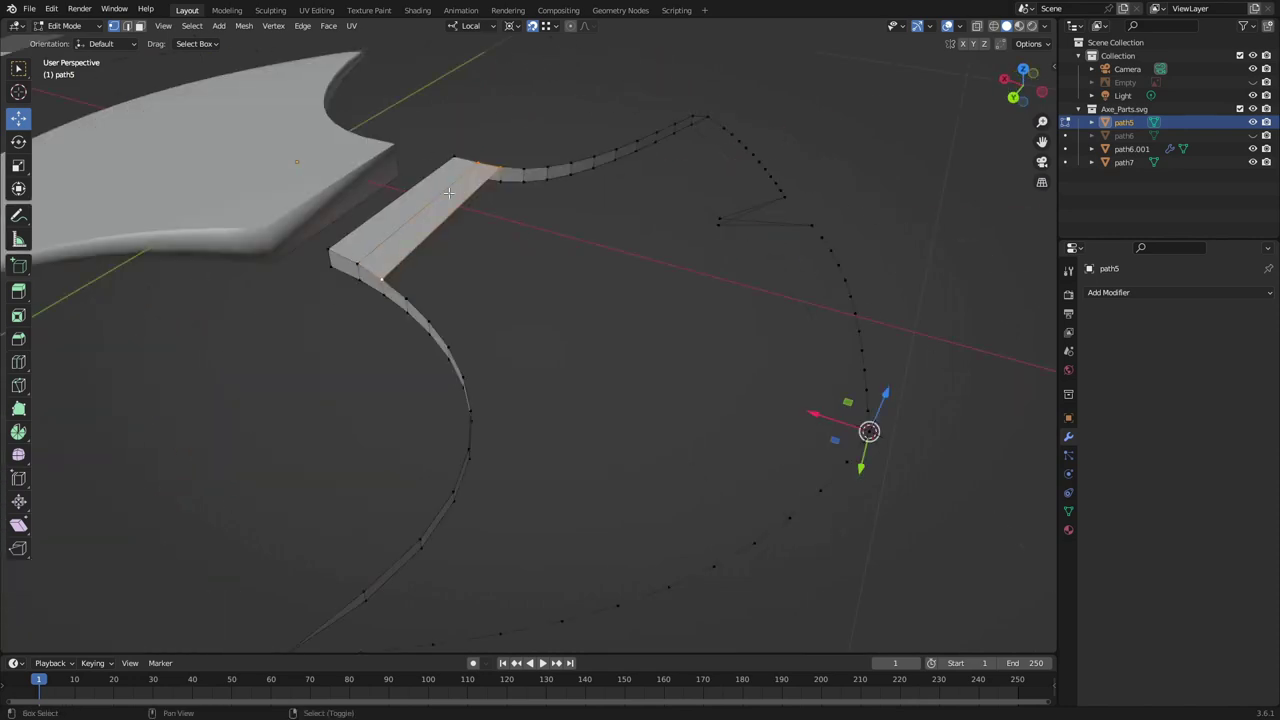
mouse_move(424, 321)
middle_down()
mouse_move(486, 300)
mouse_move(457, 140)
mouse_move(269, 538)
middle_up()
mouse_move(268, 361)
middle_down()
mouse_move(331, 377)
mouse_move(209, 386)
mouse_move(637, 234)
mouse_move(378, 244)
mouse_move(541, 548)
middle_up()
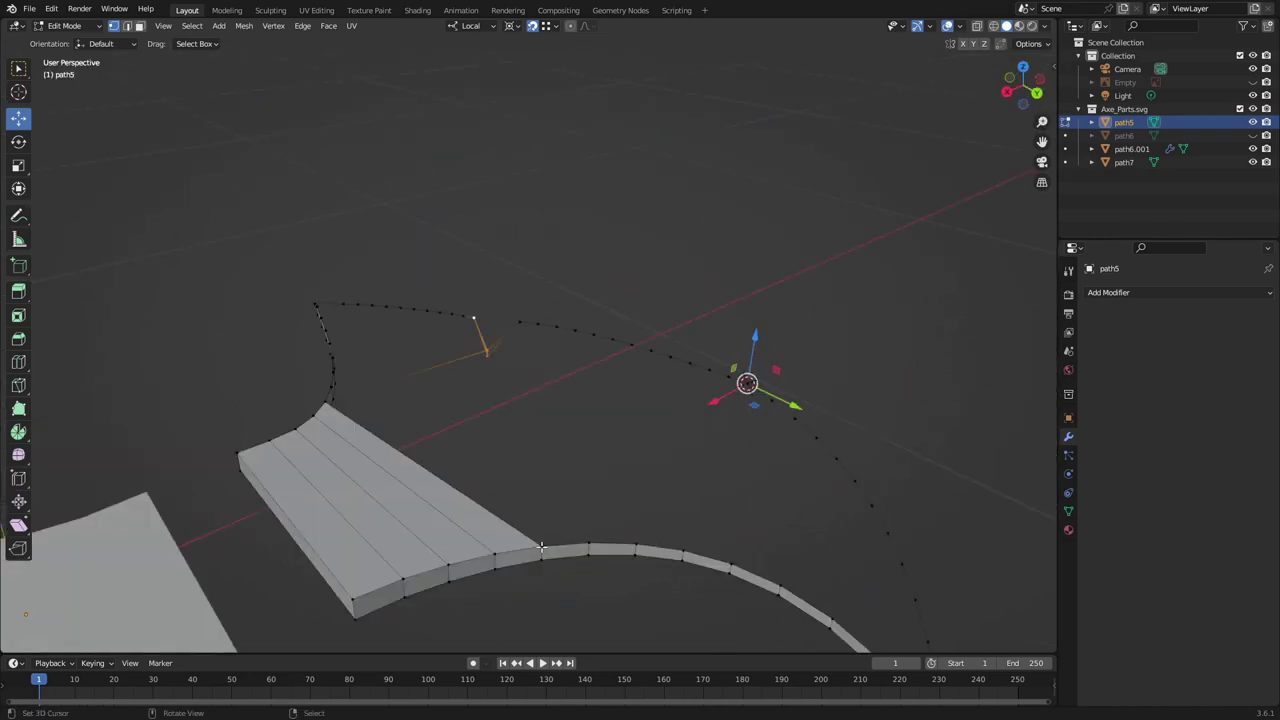
mouse_move(329, 409)
middle_down()
mouse_move(632, 529)
mouse_move(626, 486)
mouse_move(429, 583)
mouse_move(707, 408)
mouse_move(449, 580)
mouse_move(577, 634)
mouse_move(363, 517)
mouse_move(266, 544)
mouse_move(437, 512)
middle_up()
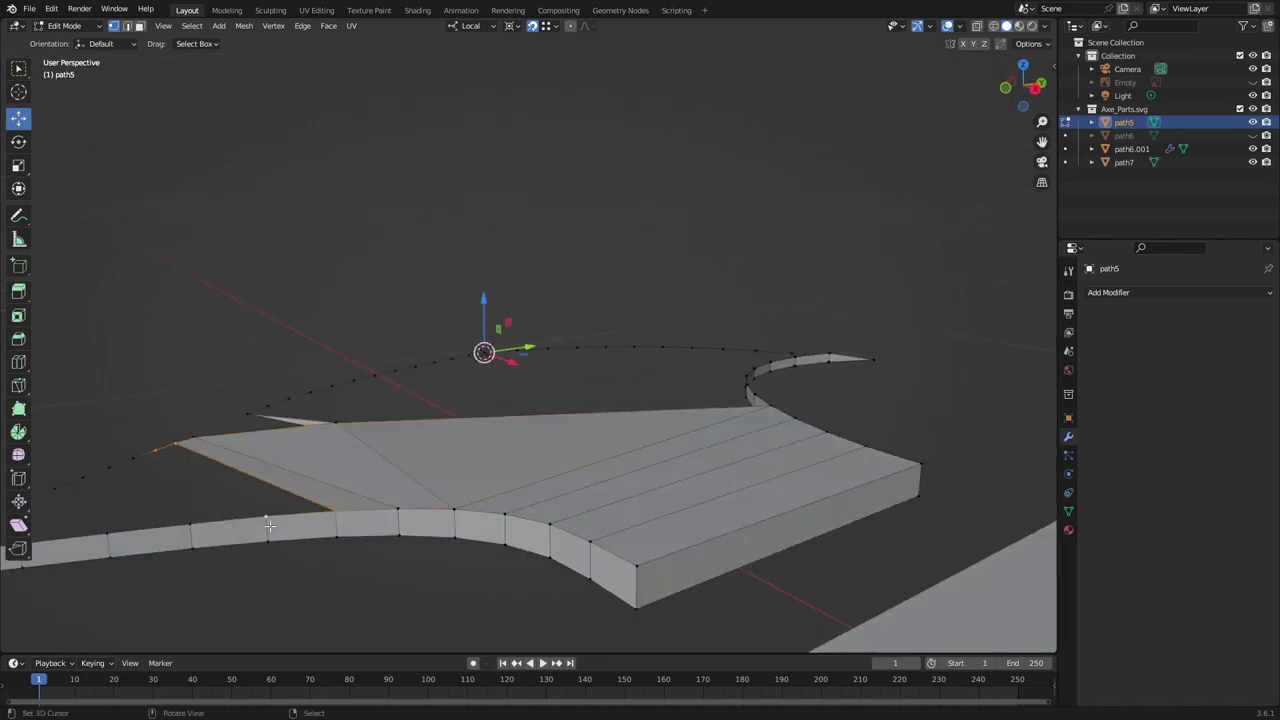
mouse_move(269, 525)
middle_down()
mouse_move(349, 557)
mouse_move(532, 499)
middle_up()
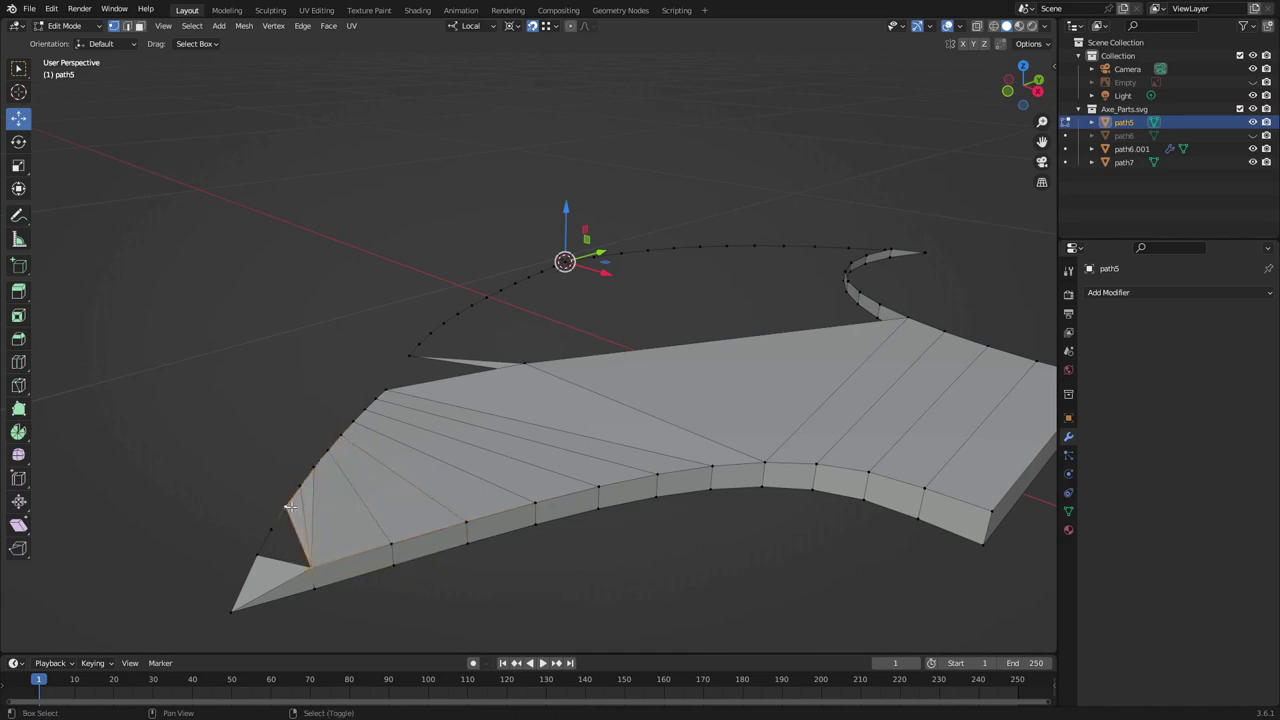
mouse_move(260, 555)
middle_down()
mouse_move(437, 602)
mouse_move(446, 463)
mouse_move(400, 451)
mouse_move(470, 460)
mouse_move(329, 451)
mouse_move(251, 397)
mouse_move(306, 386)
mouse_move(345, 569)
mouse_move(549, 509)
mouse_move(229, 293)
middle_up()
Select the fan of faces at the blade tip and move it along Z
key(alt+q)
key(alt+q)
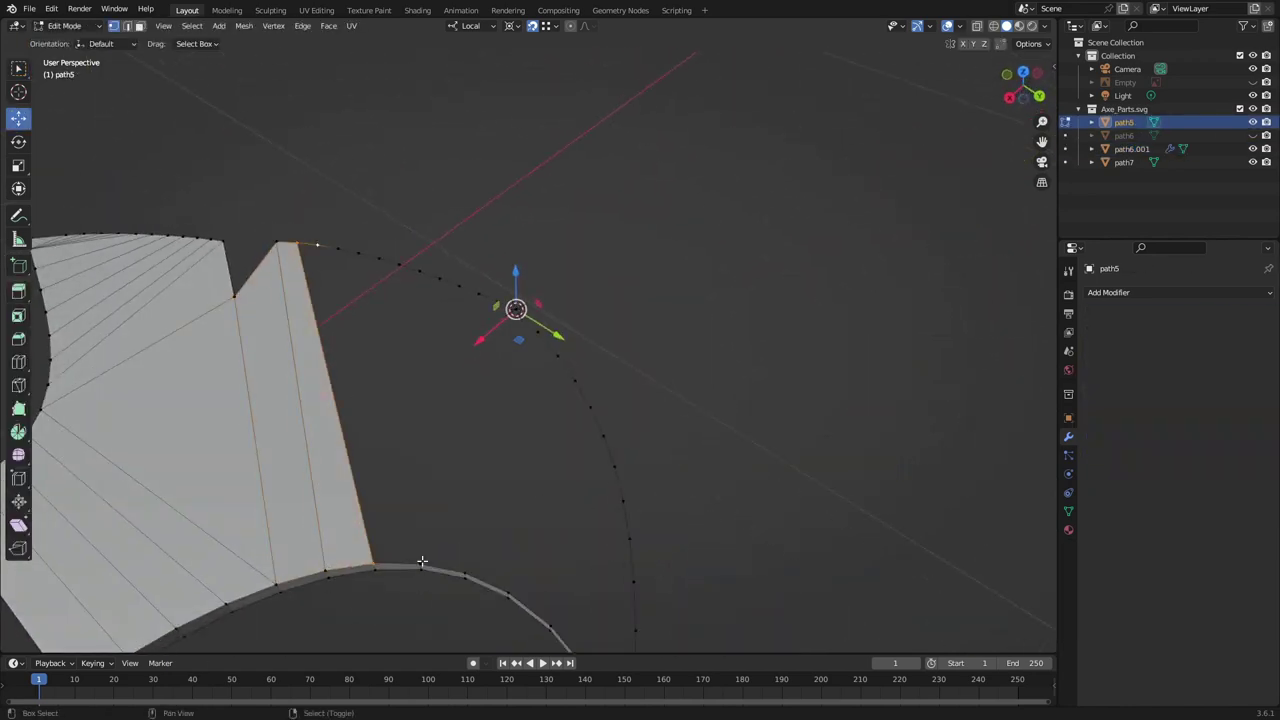
middle_drag(421, 562, 376, 270)
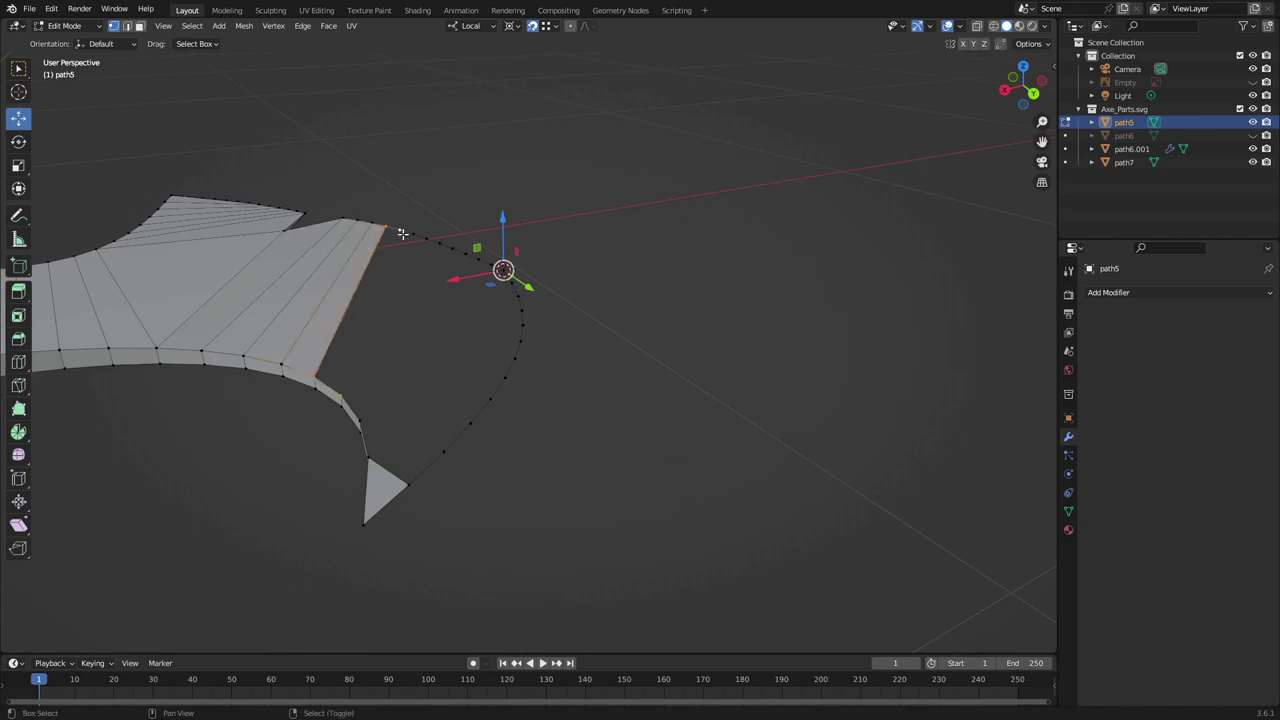
mouse_move(415, 231)
middle_down()
mouse_move(423, 440)
mouse_move(474, 474)
mouse_move(163, 390)
mouse_move(797, 331)
middle_up()
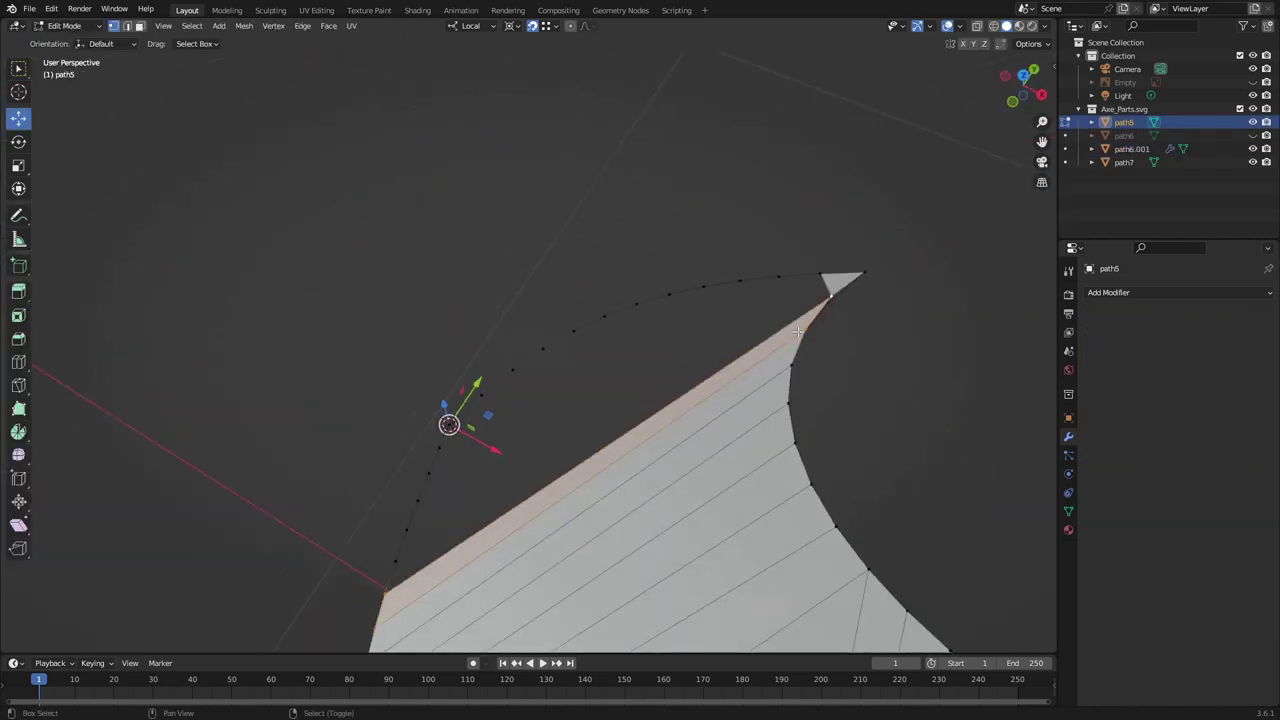
mouse_move(780, 275)
middle_down()
mouse_move(659, 141)
mouse_move(736, 159)
middle_up()
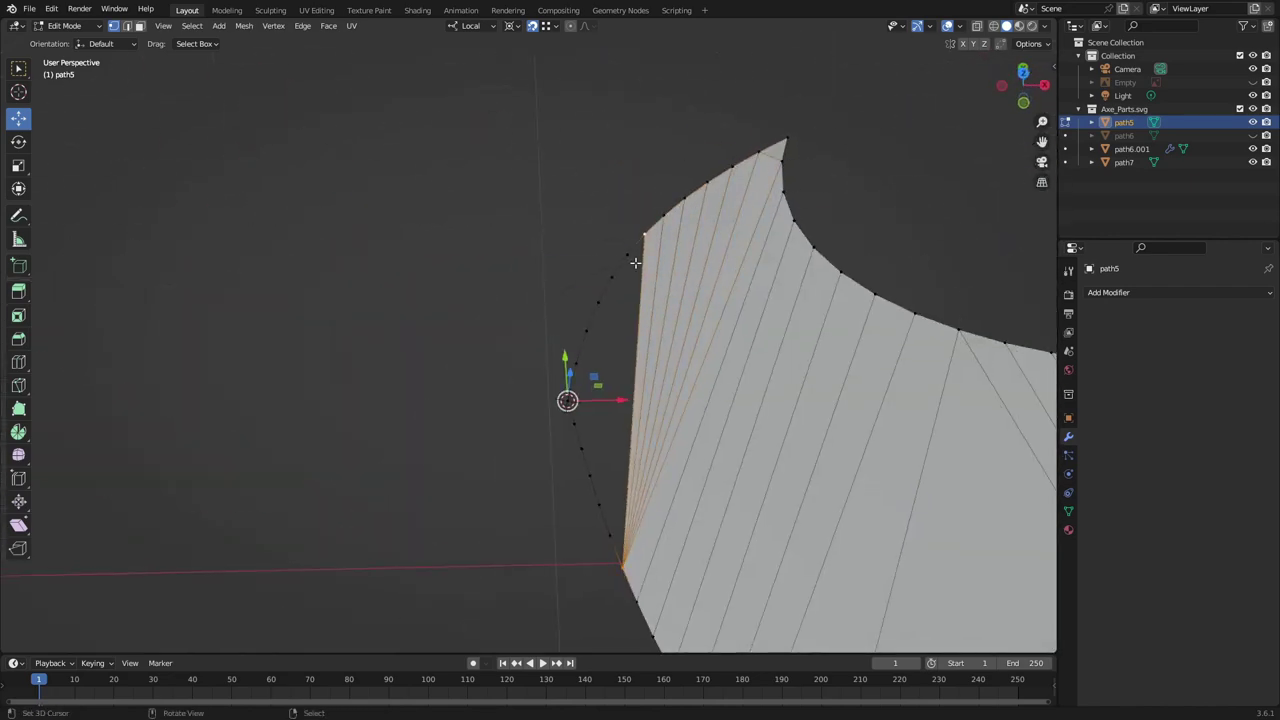
middle_drag(567, 405, 531, 93)
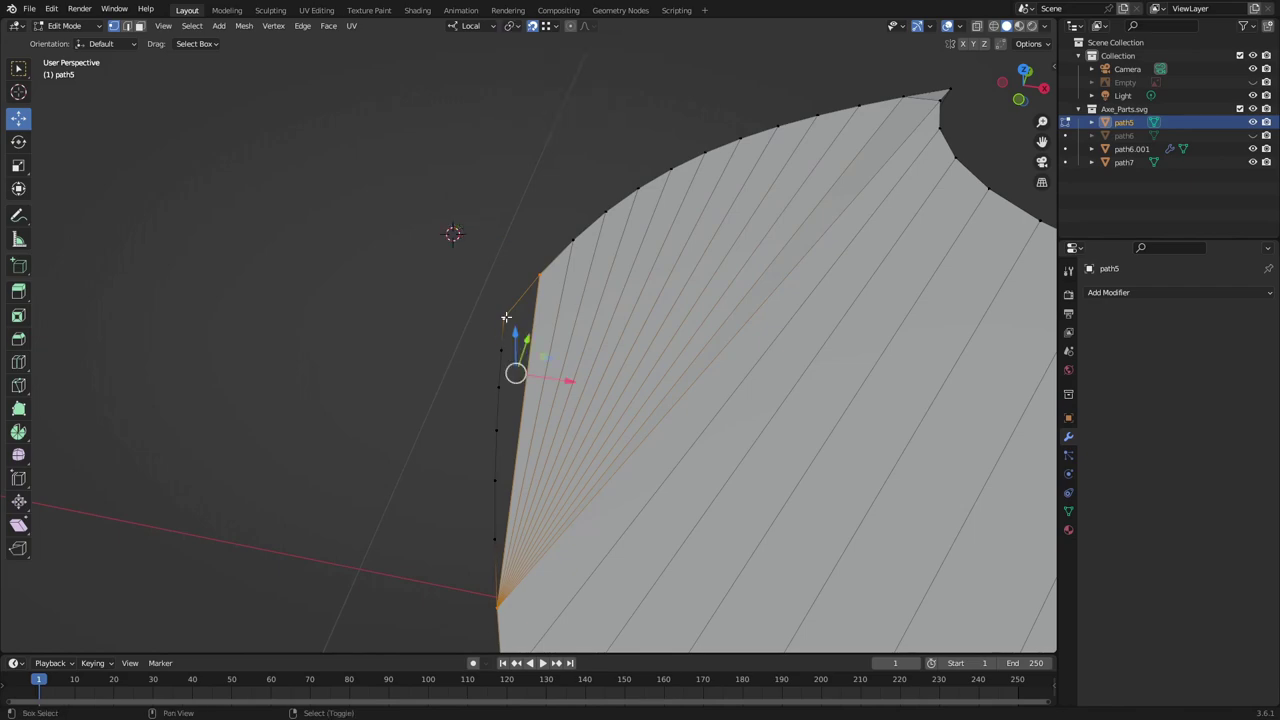
middle_drag(506, 317, 502, 220)
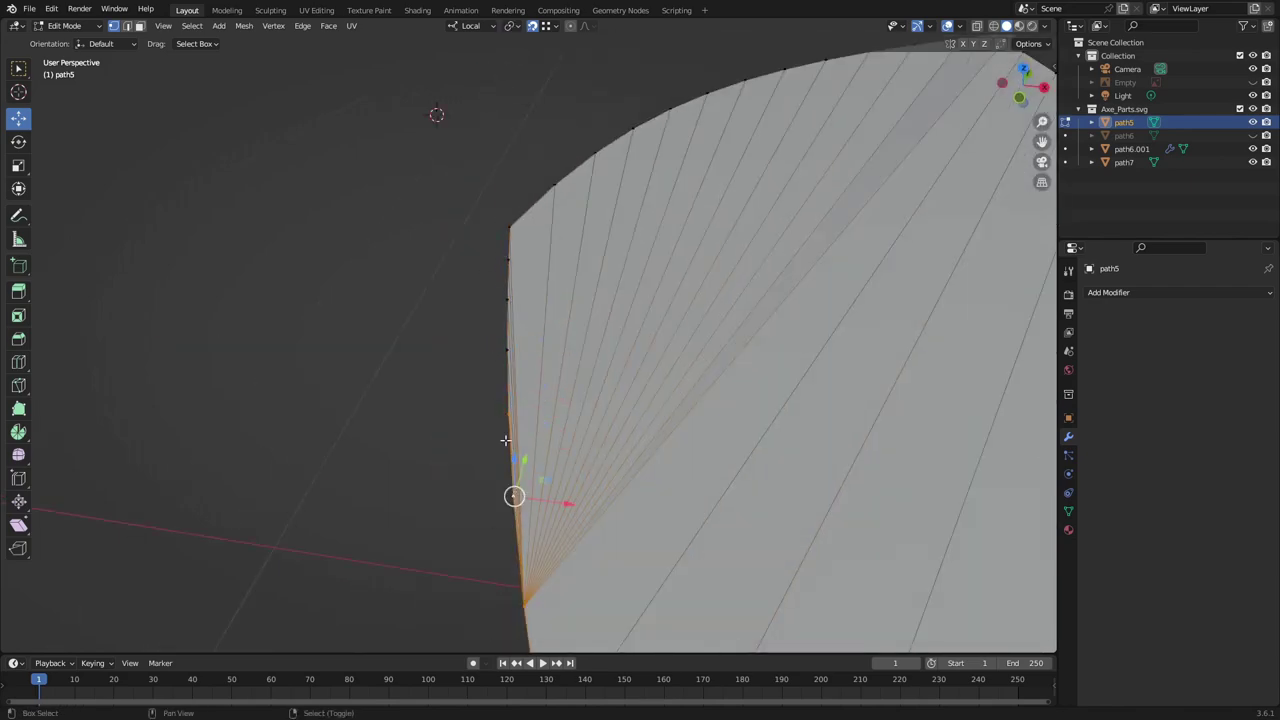
mouse_move(505, 440)
middle_down()
mouse_move(428, 379)
mouse_move(831, 366)
mouse_move(526, 514)
middle_up()
key(shift+s)
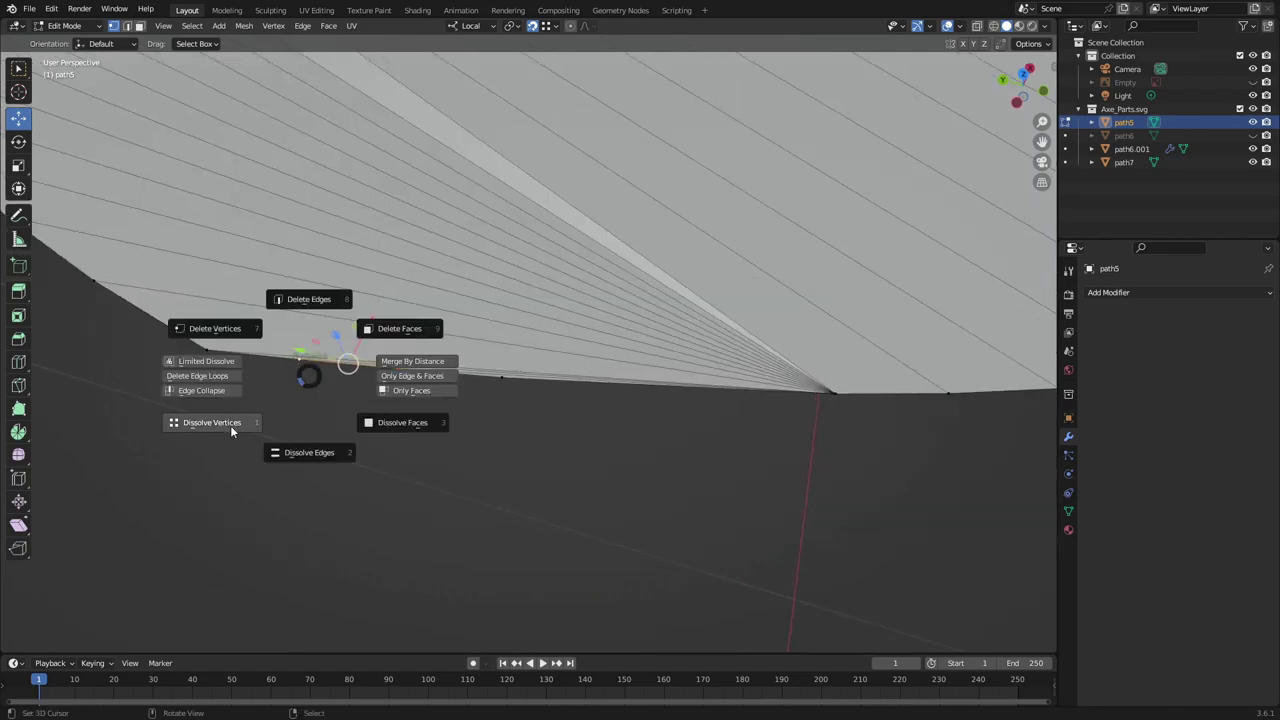
click(214, 420)
mouse_move(275, 501)
middle_down()
mouse_move(609, 520)
mouse_move(526, 520)
mouse_move(541, 376)
mouse_move(691, 271)
mouse_move(693, 330)
mouse_move(654, 271)
mouse_move(466, 366)
mouse_move(499, 355)
middle_up()
click(722, 307)
middle_drag(430, 400, 485, 452)
Delete the stray edges on the left blade piece
key(alt+q)
mouse_move(414, 371)
middle_down()
mouse_move(480, 515)
mouse_move(444, 283)
middle_up()
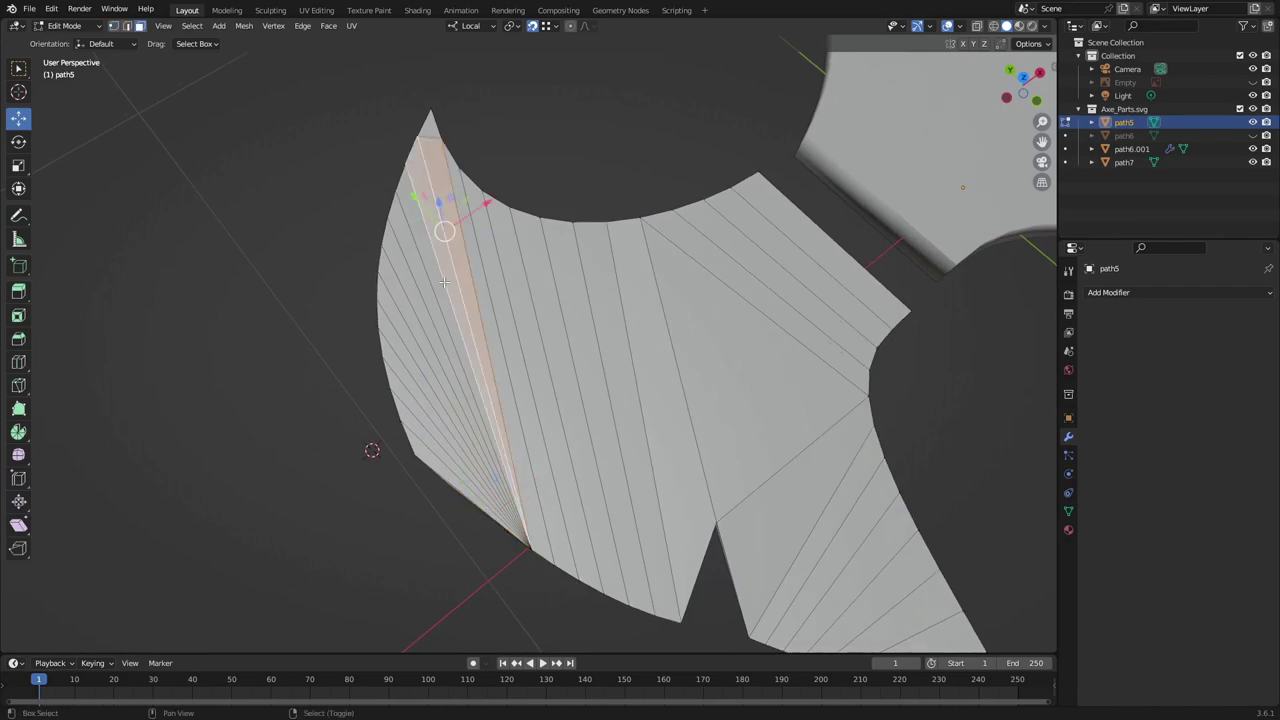
middle_drag(434, 353, 416, 312)
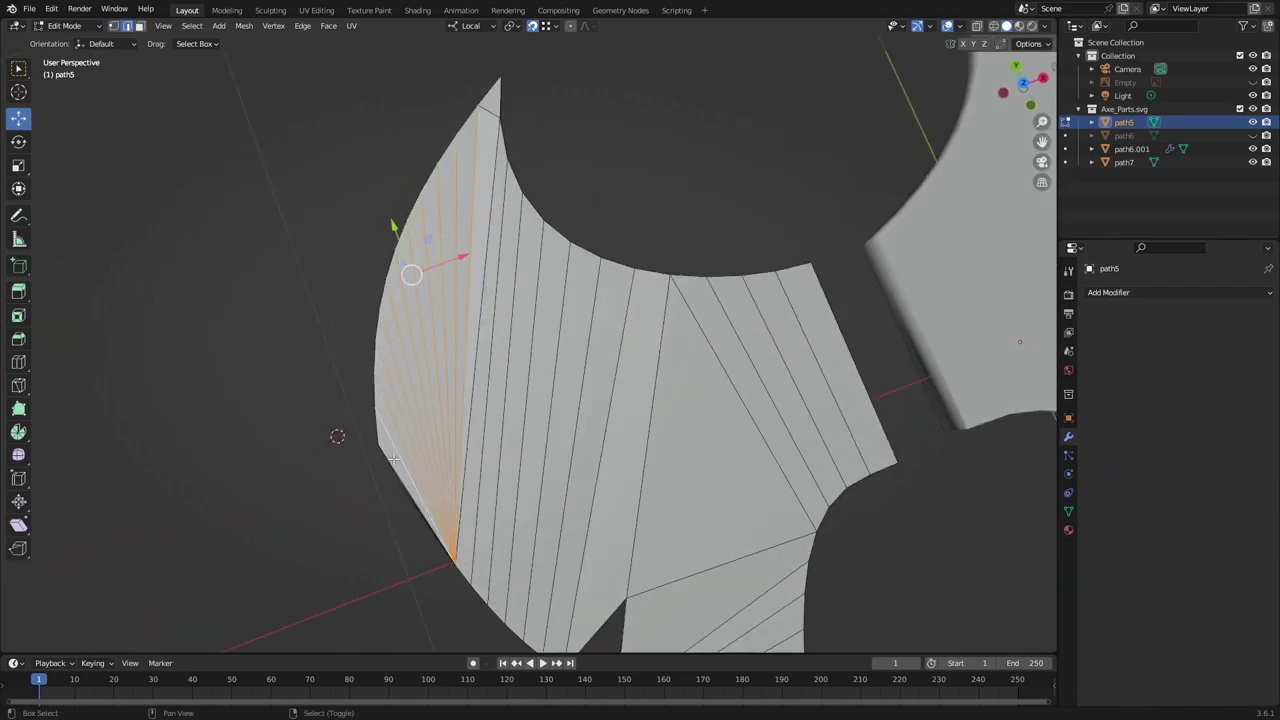
middle_drag(394, 458, 410, 489)
scroll(410, 489, up, 2)
click(427, 412)
mouse_move(427, 412)
middle_down()
mouse_move(266, 517)
mouse_move(346, 351)
mouse_move(306, 360)
mouse_move(341, 249)
mouse_move(856, 183)
mouse_move(193, 420)
middle_up()
Nudge the triangle tip vertex slightly down in Z
click(784, 191)
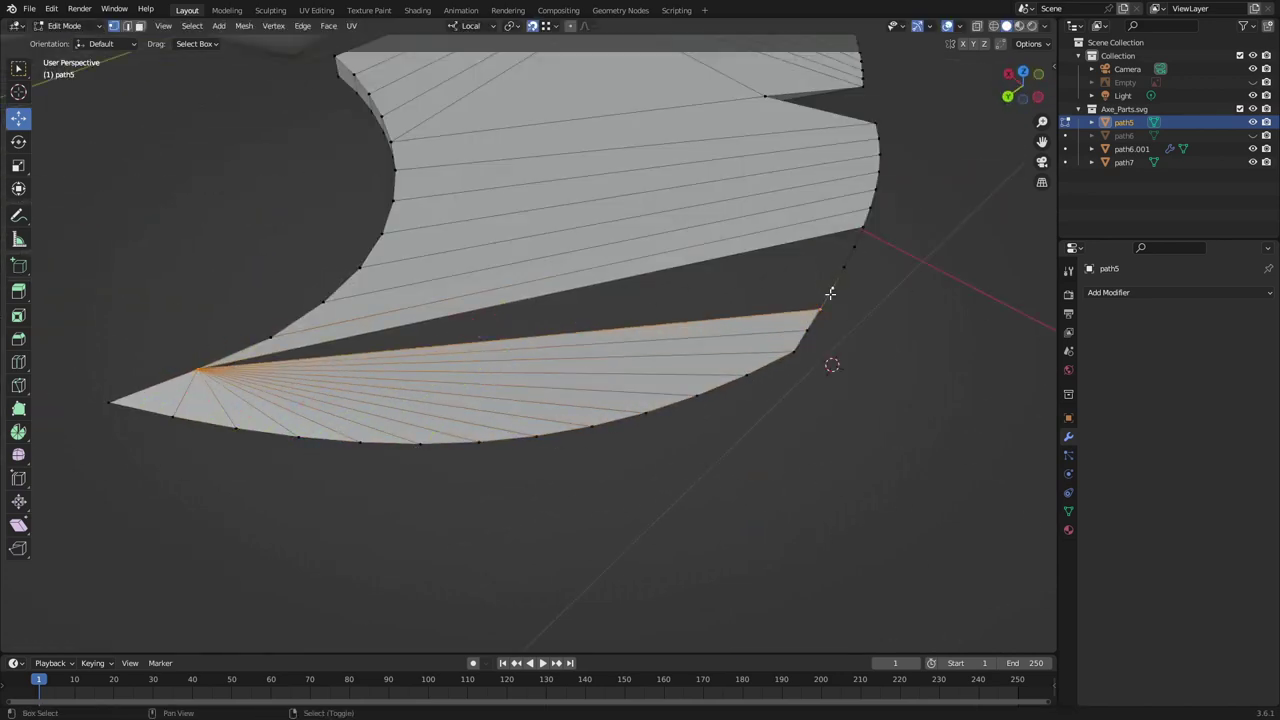
mouse_move(851, 264)
middle_down()
mouse_move(357, 394)
mouse_move(380, 349)
mouse_move(303, 311)
mouse_move(644, 163)
mouse_move(777, 366)
mouse_move(723, 205)
middle_up()
click(723, 205)
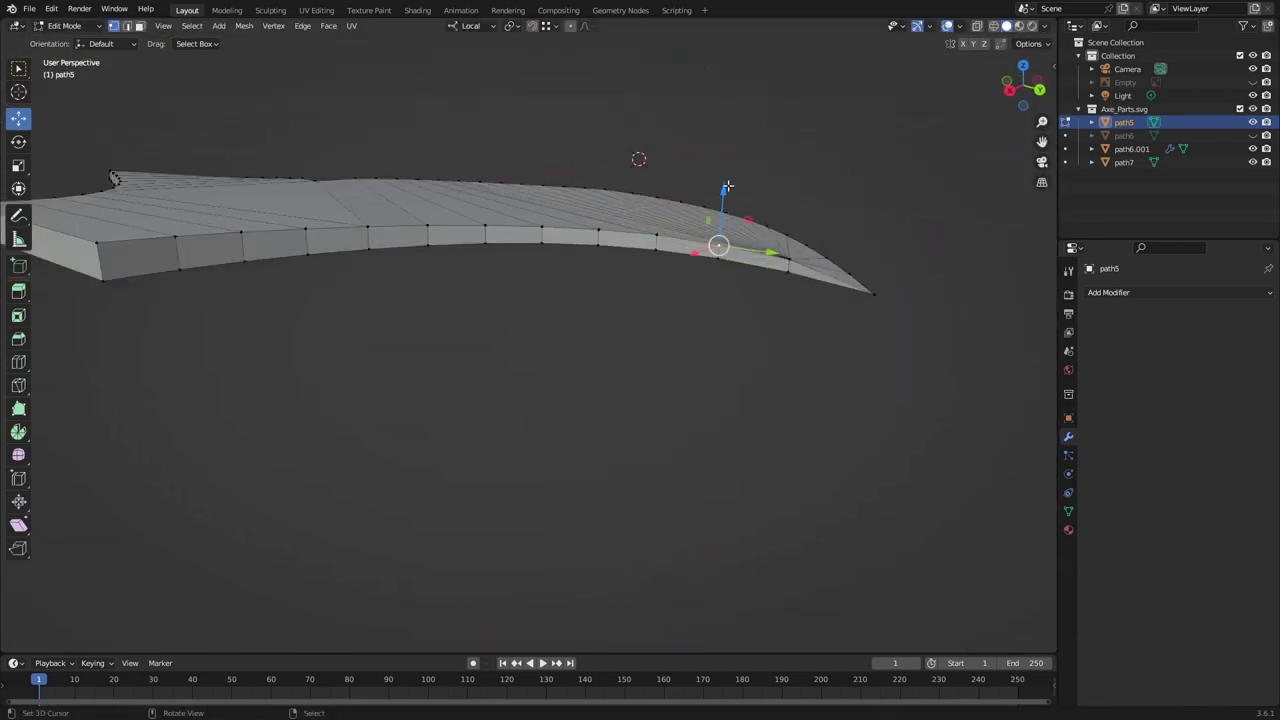
scroll(655, 311, up, 2)
mouse_move(655, 311)
middle_down()
mouse_move(737, 197)
mouse_move(686, 303)
mouse_move(774, 354)
mouse_move(489, 391)
mouse_move(334, 383)
mouse_move(464, 437)
mouse_move(417, 437)
mouse_move(809, 437)
mouse_move(620, 486)
mouse_move(520, 575)
mouse_move(632, 331)
mouse_move(698, 328)
mouse_move(734, 379)
middle_up()
Shade the left blade piece smooth and return to Object Mode
alt+click(520, 575)
key(F3)
text(shading)
key(Return)
key(Tab)
mouse_move(755, 314)
middle_down()
mouse_move(492, 477)
mouse_move(139, 47)
middle_up()
click(567, 416)
middle_drag(567, 416, 241, 354)
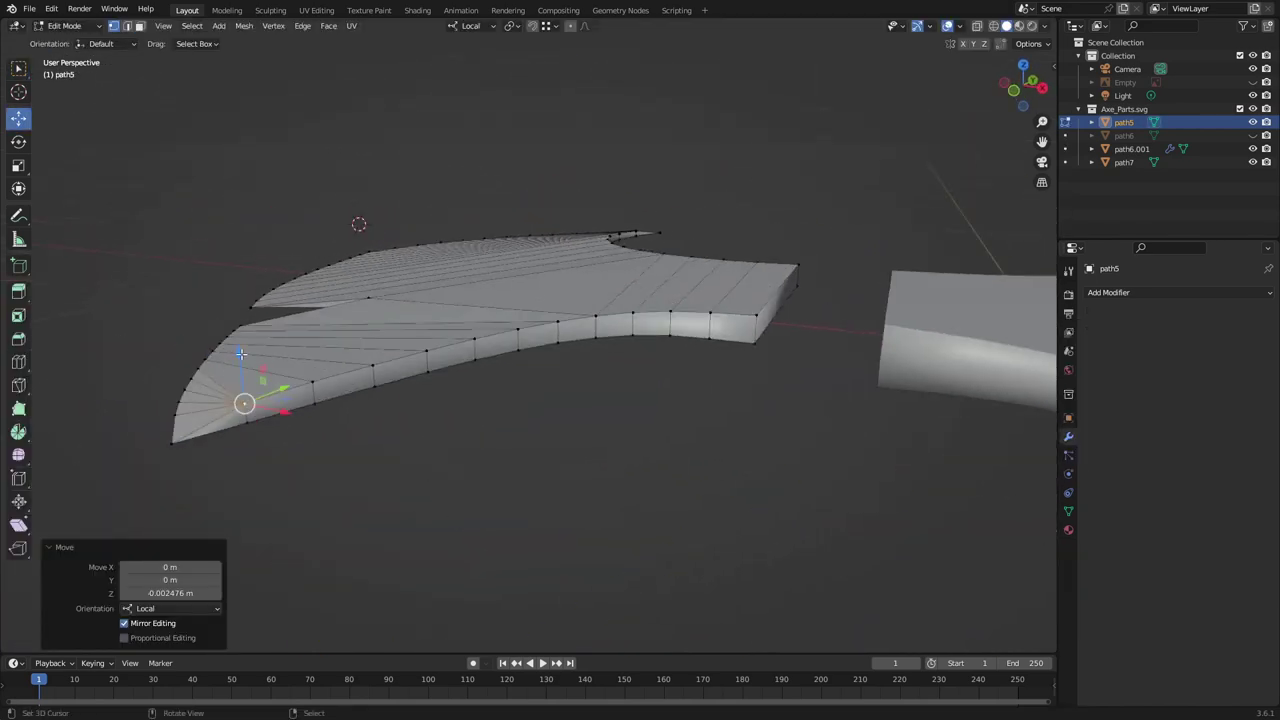
click(307, 331)
key(Tab)
middle_drag(307, 331, 559, 476)
key(Tab)
key(Tab)
Check the blade pieces with Random viewport colours, then return to solid grey shading
middle_drag(788, 519, 775, 560)
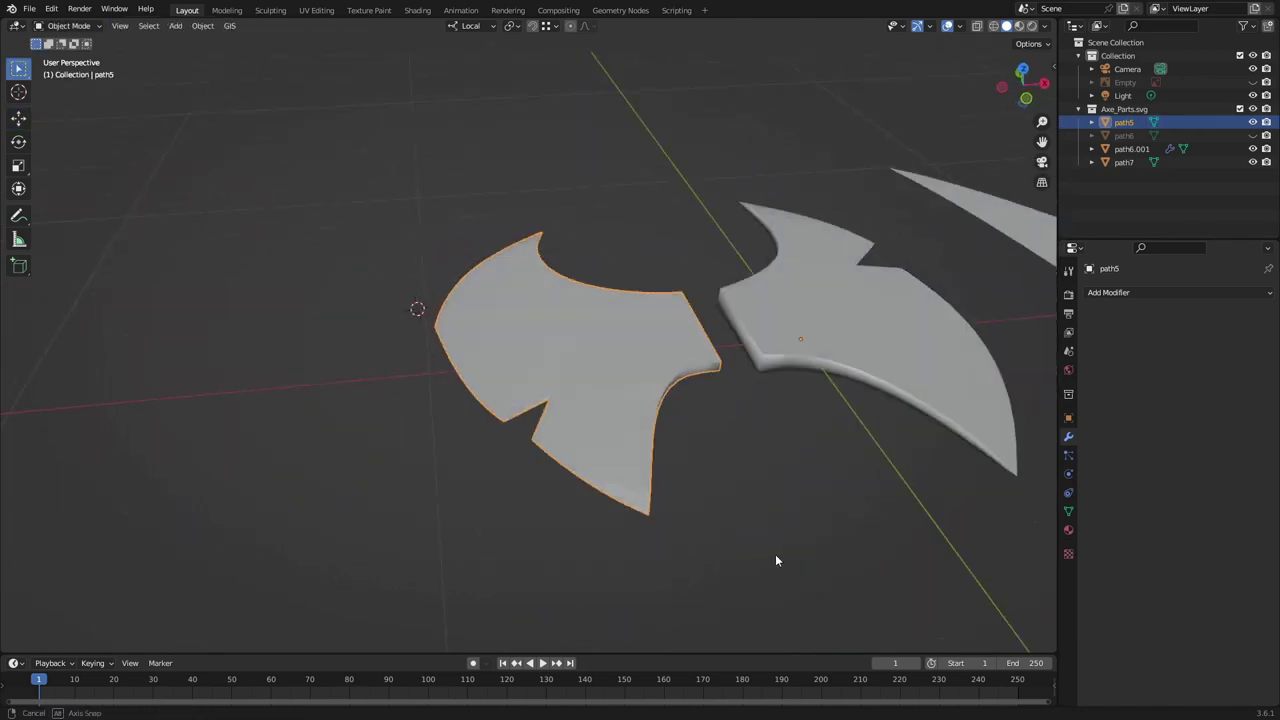
key(Tab)
click(1044, 26)
click(1049, 217)
middle_drag(775, 450, 652, 393)
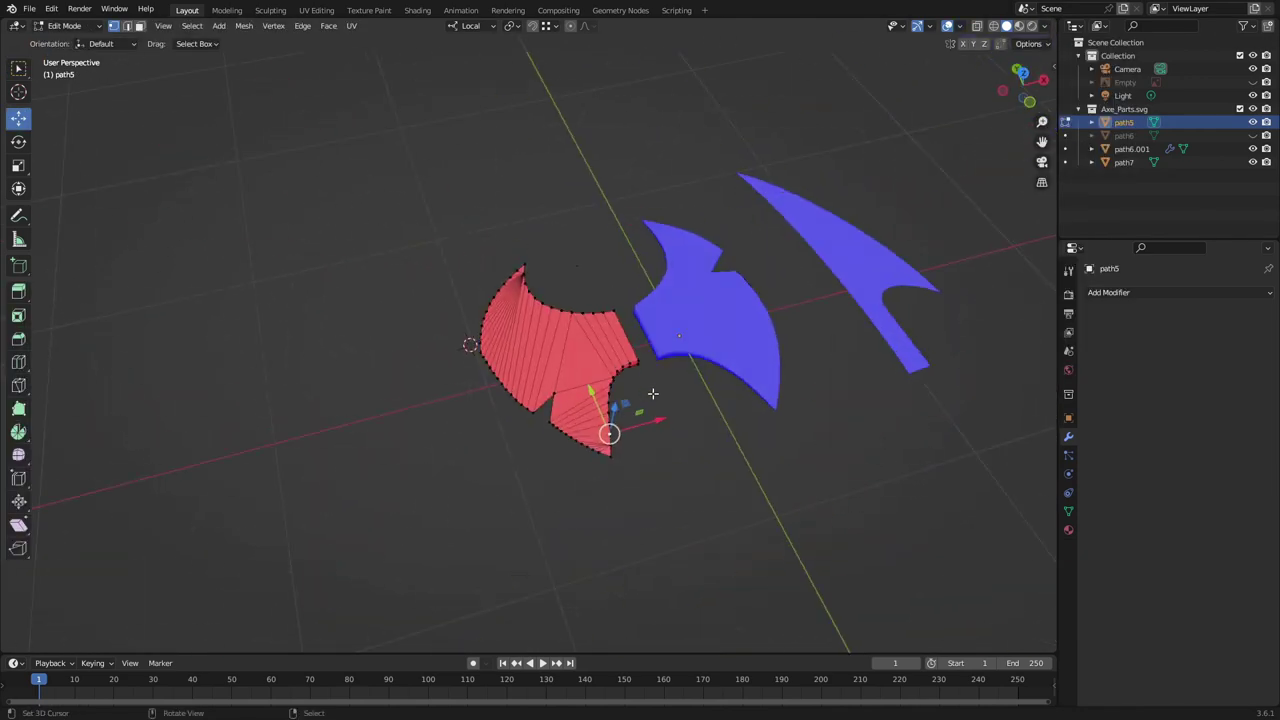
scroll(652, 393, up, 2)
key(a)
click(712, 386)
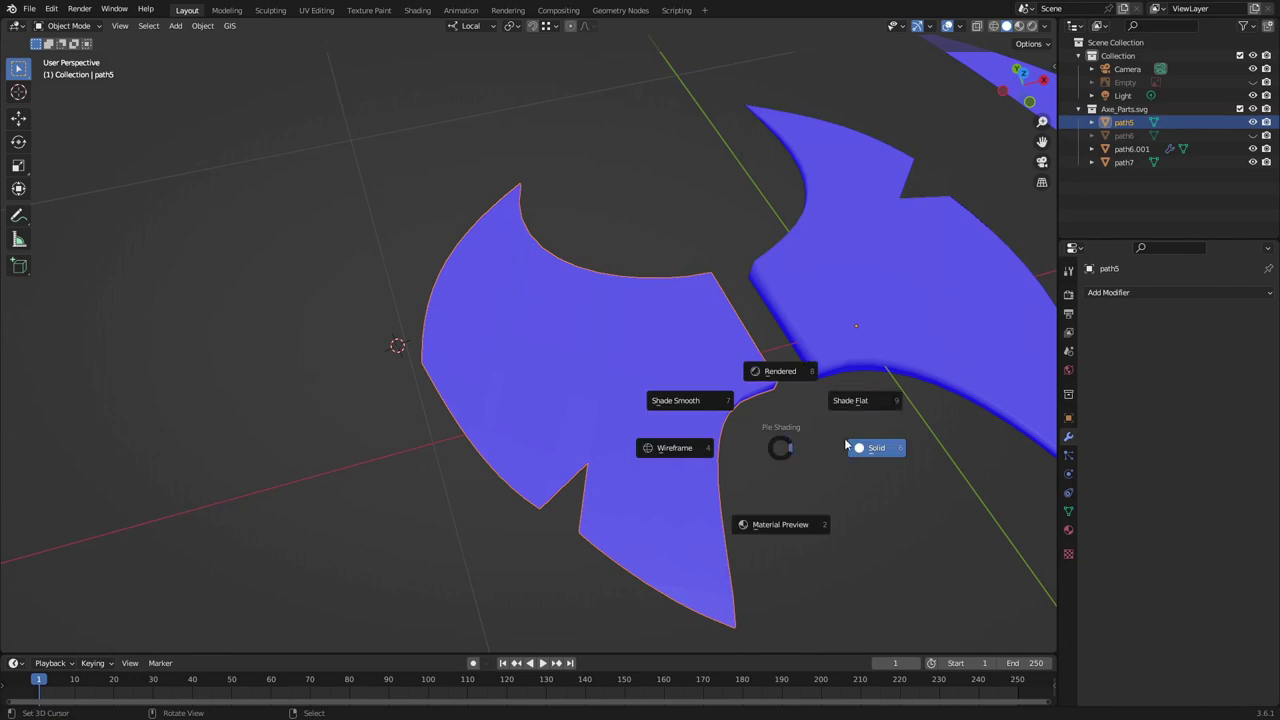
click(846, 444)
key(Tab)
scroll(743, 417, down, 3)
mouse_move(743, 417)
middle_down()
mouse_move(652, 410)
mouse_move(500, 430)
mouse_move(298, 303)
mouse_move(757, 491)
mouse_move(780, 514)
mouse_move(860, 516)
mouse_move(559, 364)
mouse_move(620, 522)
mouse_move(757, 423)
middle_up()
Select the middle and left blade pieces and edit them together
key(Tab)
click(323, 283)
key(Tab)
shift+click(559, 364)
key(Tab)
Add a Mirror modifier to the left blade piece, mirroring along Z only
click(1108, 292)
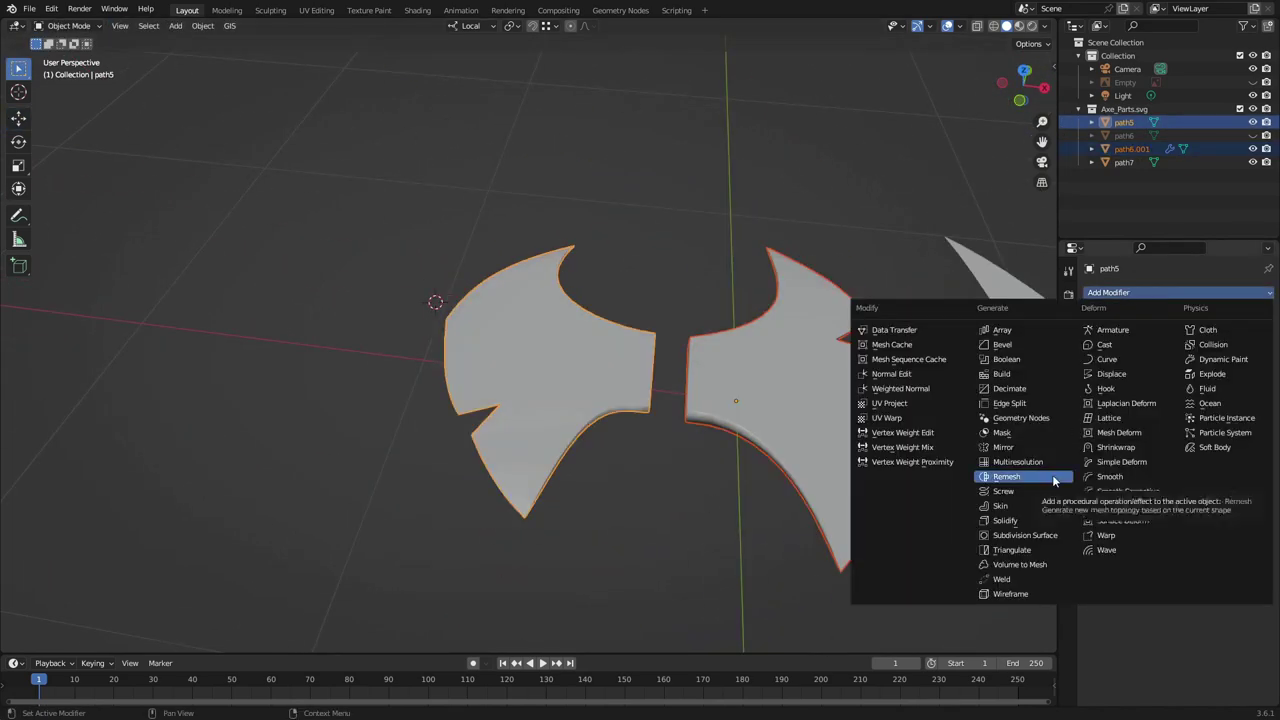
click(943, 480)
click(1238, 334)
middle_drag(930, 500, 880, 425)
middle_drag(722, 390, 666, 446)
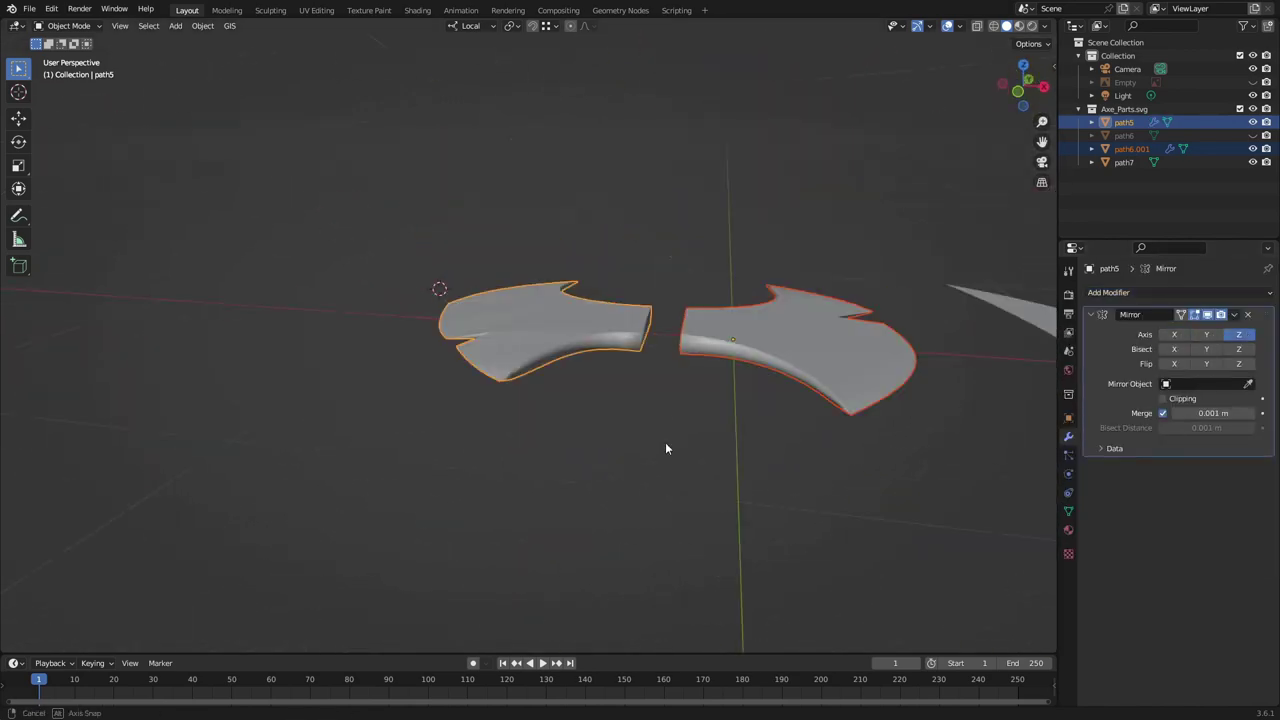
Move the left piece's vertices along local Z against the mirror
key(Tab)
key(Tab)
key(Tab)
mouse_move(341, 416)
middle_down()
mouse_move(207, 343)
mouse_move(334, 325)
middle_up()
key(g)
key(z)
key(z)
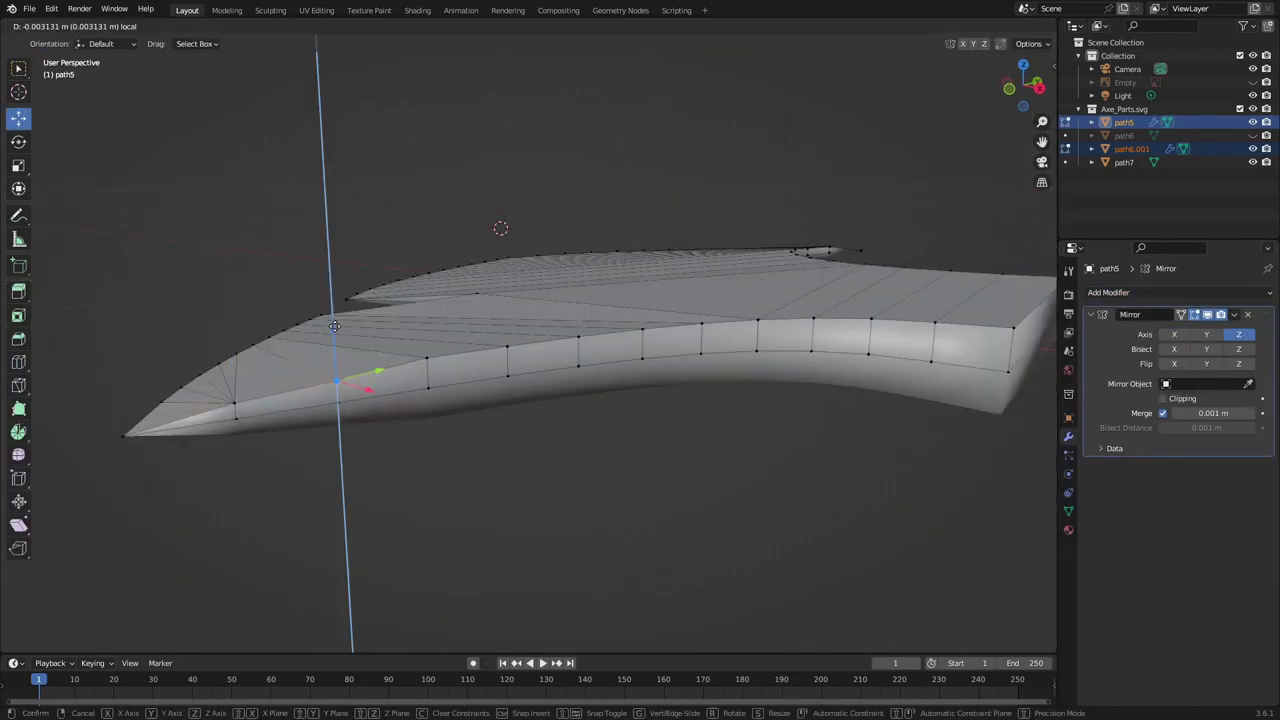
mouse_move(567, 328)
middle_down()
mouse_move(731, 284)
mouse_move(594, 428)
middle_up()
key(g)
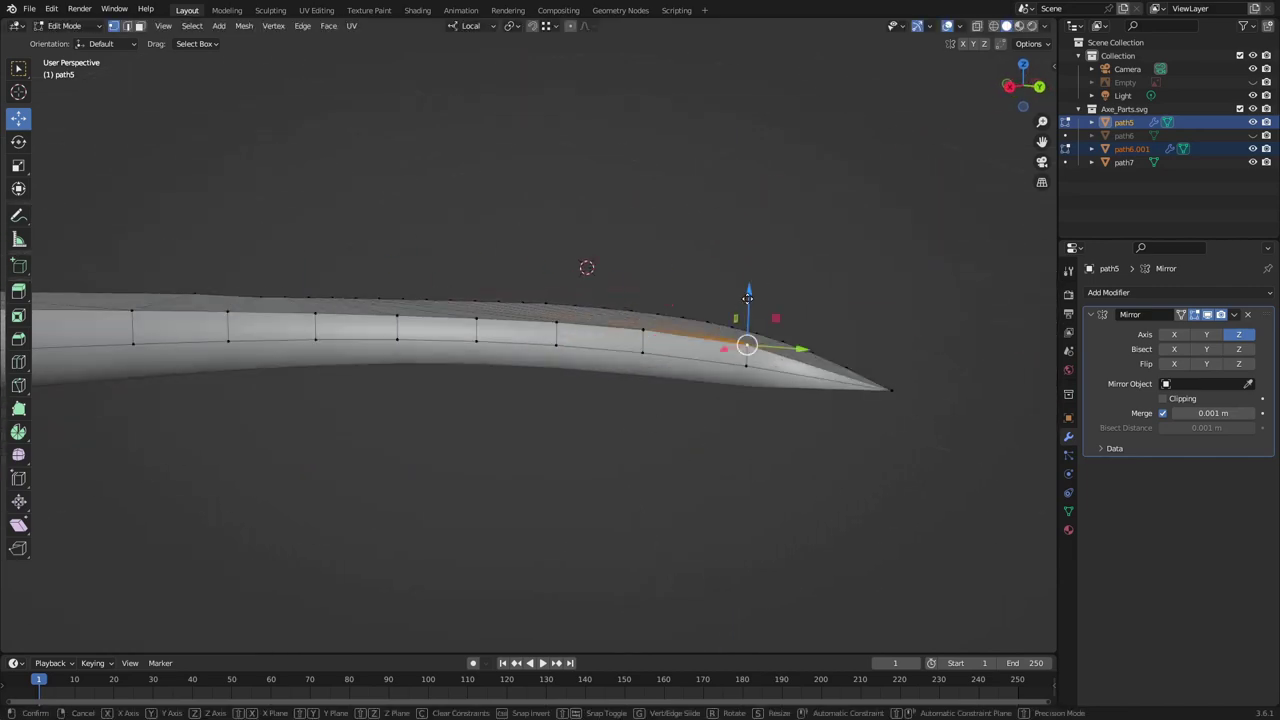
key(Escape)
key(Tab)
Raise the vertices along Z, then apply a smaller Z offset
mouse_move(648, 283)
middle_down()
mouse_move(476, 487)
mouse_move(751, 481)
mouse_move(692, 478)
mouse_move(569, 123)
mouse_move(400, 523)
mouse_move(637, 459)
mouse_move(549, 463)
mouse_move(251, 243)
mouse_move(140, 317)
mouse_move(106, 294)
mouse_move(803, 364)
mouse_move(720, 453)
middle_up()
key(Tab)
Move the blade tip vertices along Z
key(Tab)
click(267, 243)
key(g)
key(z)
click(526, 496)
mouse_move(526, 496)
middle_down()
mouse_move(576, 335)
mouse_move(235, 271)
middle_up()
scroll(449, 345, up, 5)
mouse_move(386, 349)
middle_down()
mouse_move(640, 434)
mouse_move(606, 434)
middle_up()
key(g)
key(z)
click(644, 330)
mouse_move(644, 330)
middle_down()
mouse_move(588, 334)
mouse_move(468, 112)
middle_up()
Turn on the Face Orientation overlay so all blade parts show blue
key(Tab)
click(958, 25)
click(878, 282)
mouse_move(560, 470)
middle_down()
mouse_move(374, 529)
mouse_move(650, 480)
mouse_move(600, 503)
middle_up()
scroll(600, 503, down, 3)
key(Tab)
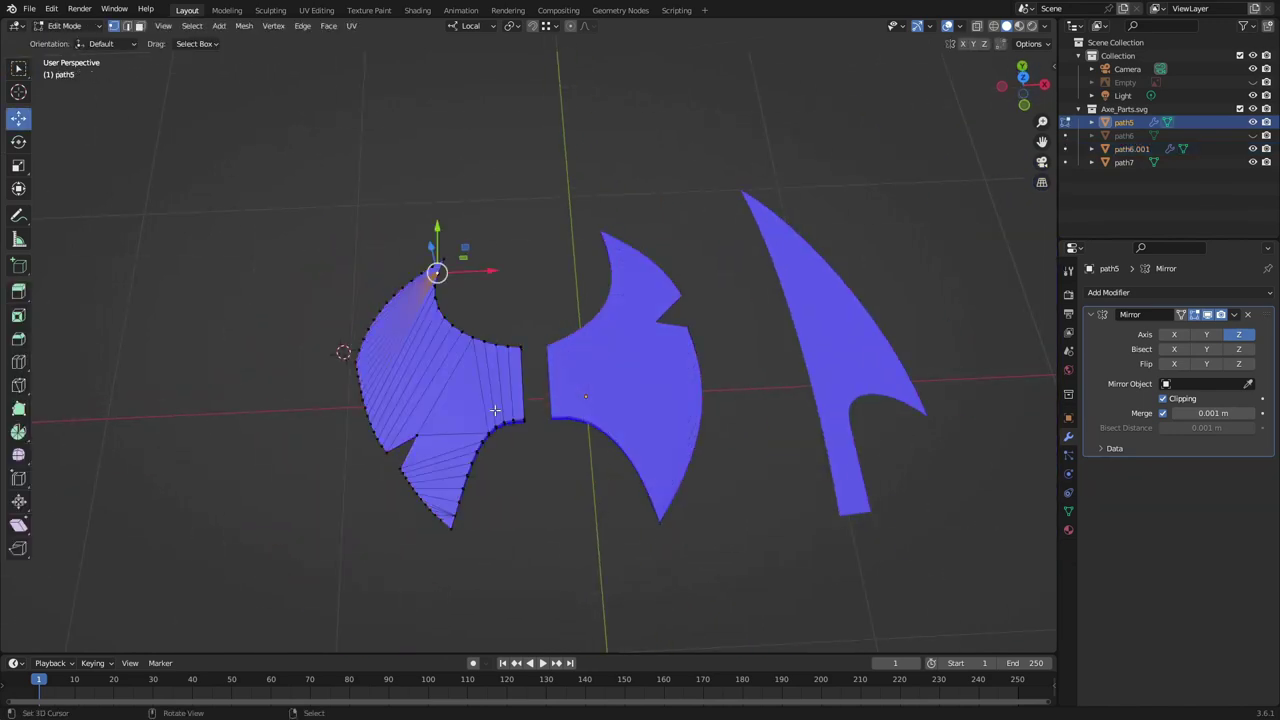
drag(490, 390, 493, 391)
Show the character reference image behind the axe blade halves
click(1252, 82)
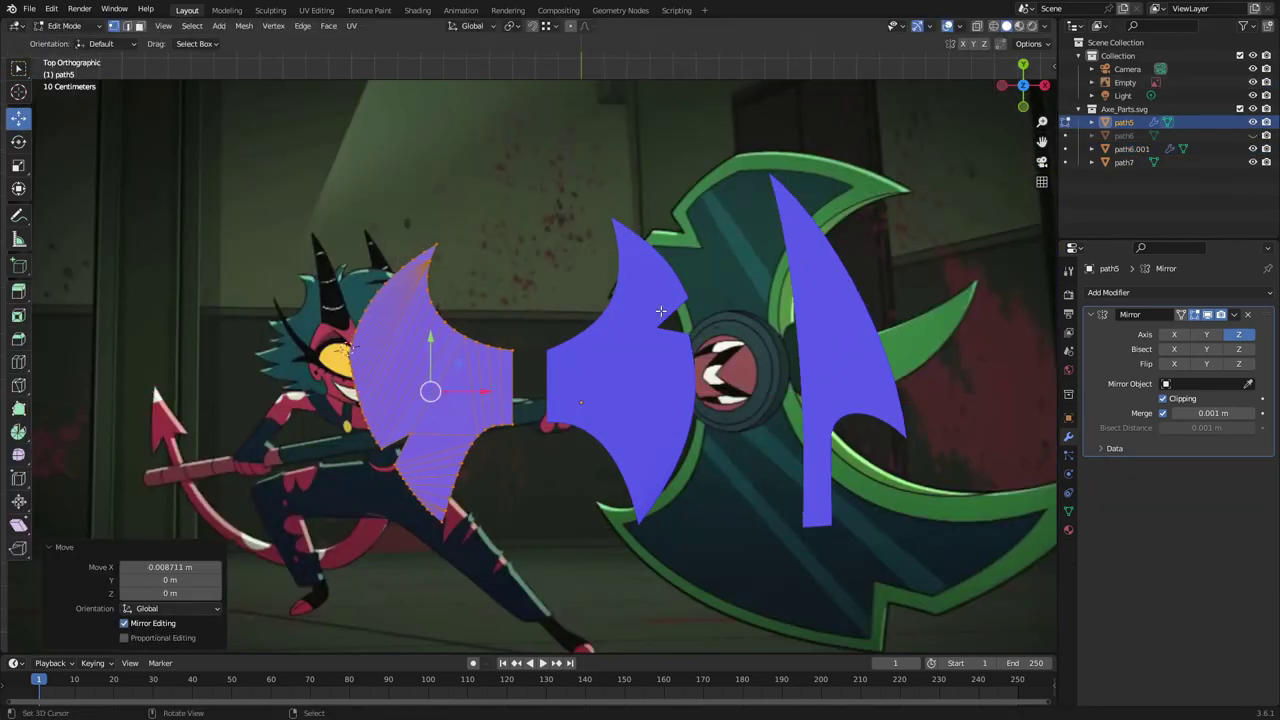
scroll(588, 481, up, 1)
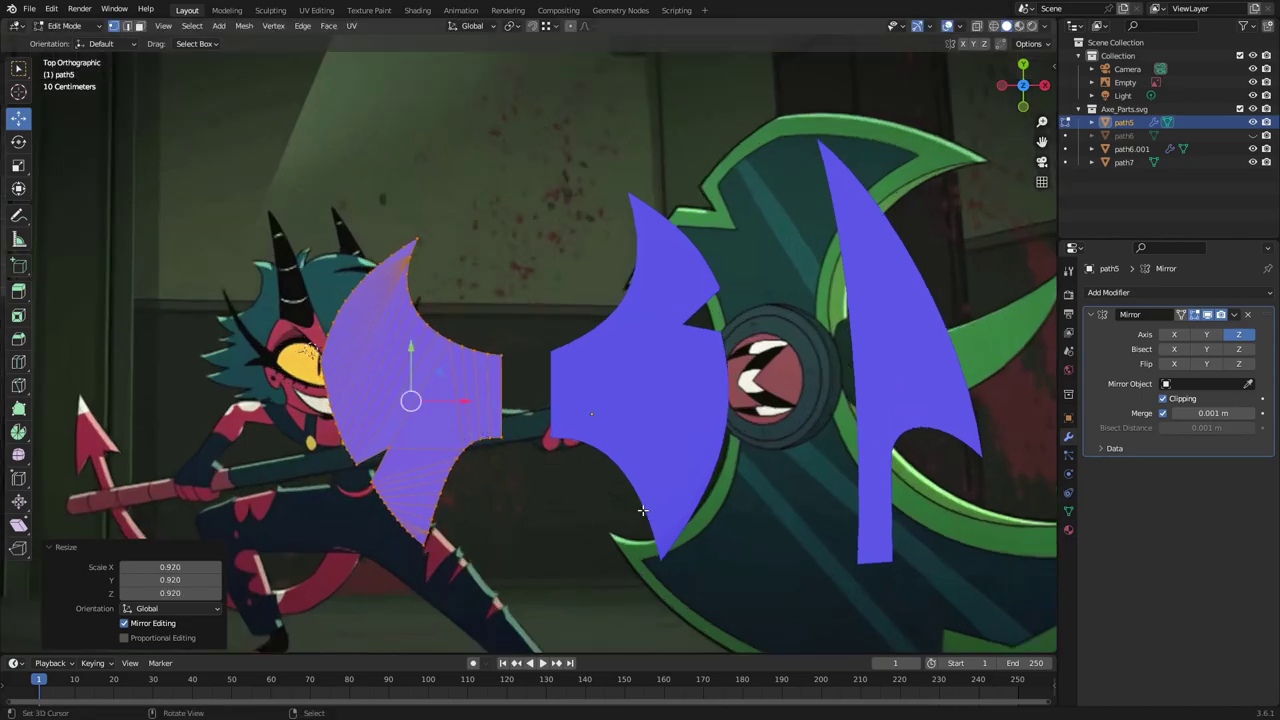
scroll(592, 520, down, 1)
scroll(592, 520, up, 3)
key(Tab)
scroll(594, 451, down, 3)
mouse_move(594, 451)
middle_down()
mouse_move(594, 413)
mouse_move(594, 480)
mouse_move(543, 399)
mouse_move(478, 396)
mouse_move(280, 451)
mouse_move(814, 351)
mouse_move(584, 461)
mouse_move(555, 462)
middle_up()
Turn off the Face Orientation overlay and deselect path5's mesh
click(958, 26)
click(883, 278)
key(Tab)
scroll(533, 466, up, 3)
click(543, 399)
scroll(584, 461, up, 2)
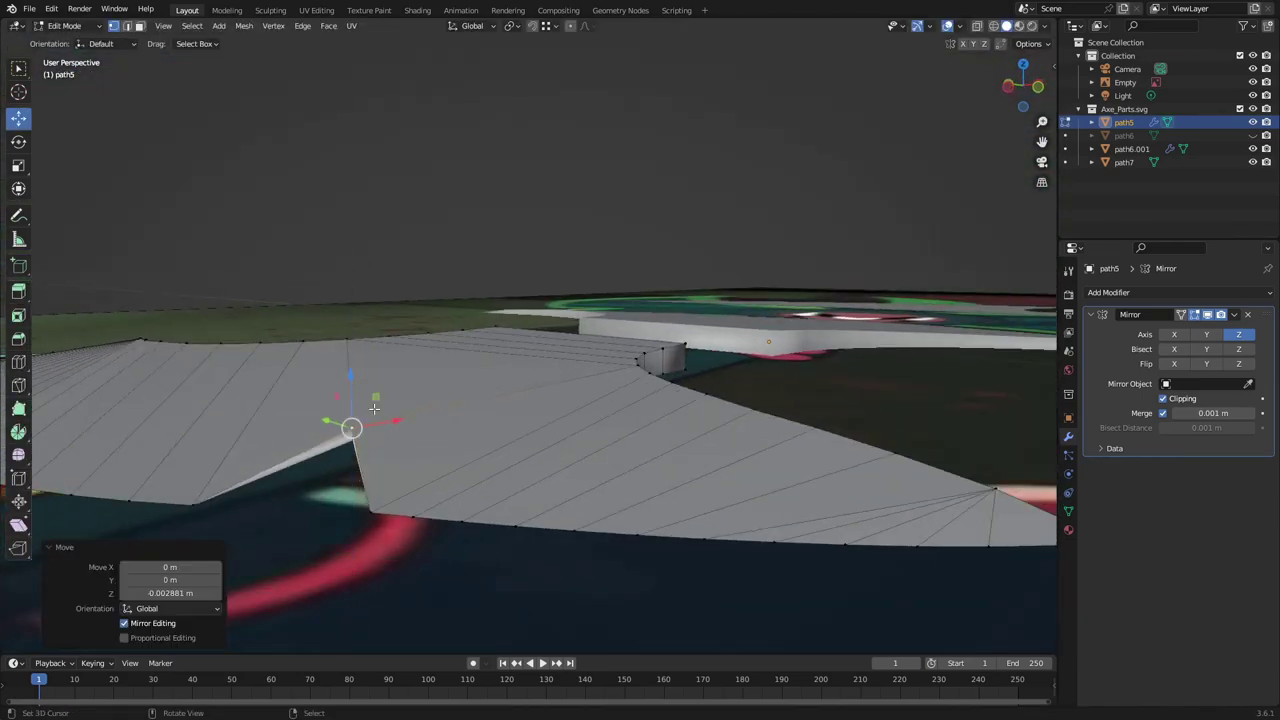
mouse_move(373, 408)
middle_down()
mouse_move(486, 409)
mouse_move(503, 466)
mouse_move(604, 491)
mouse_move(514, 451)
mouse_move(544, 510)
mouse_move(417, 471)
mouse_move(395, 490)
middle_up()
key(Tab)
key(Tab)
Apply Shade Smooth to path5 via F3 search, toggling wireframe to check it
key(F3)
text(smooth)
key(Return)
key(shift+z)
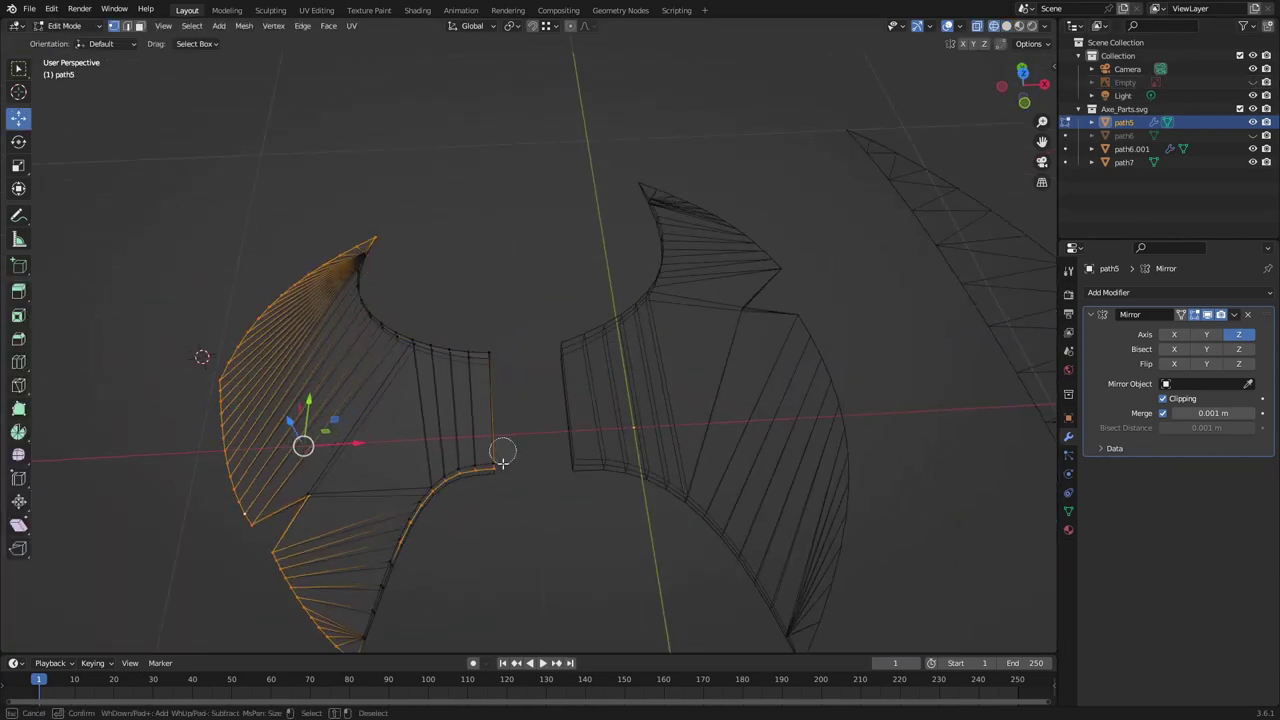
key(F3)
mouse_move(446, 525)
middle_down()
mouse_move(530, 512)
mouse_move(363, 577)
middle_up()
key(Return)
key(Tab)
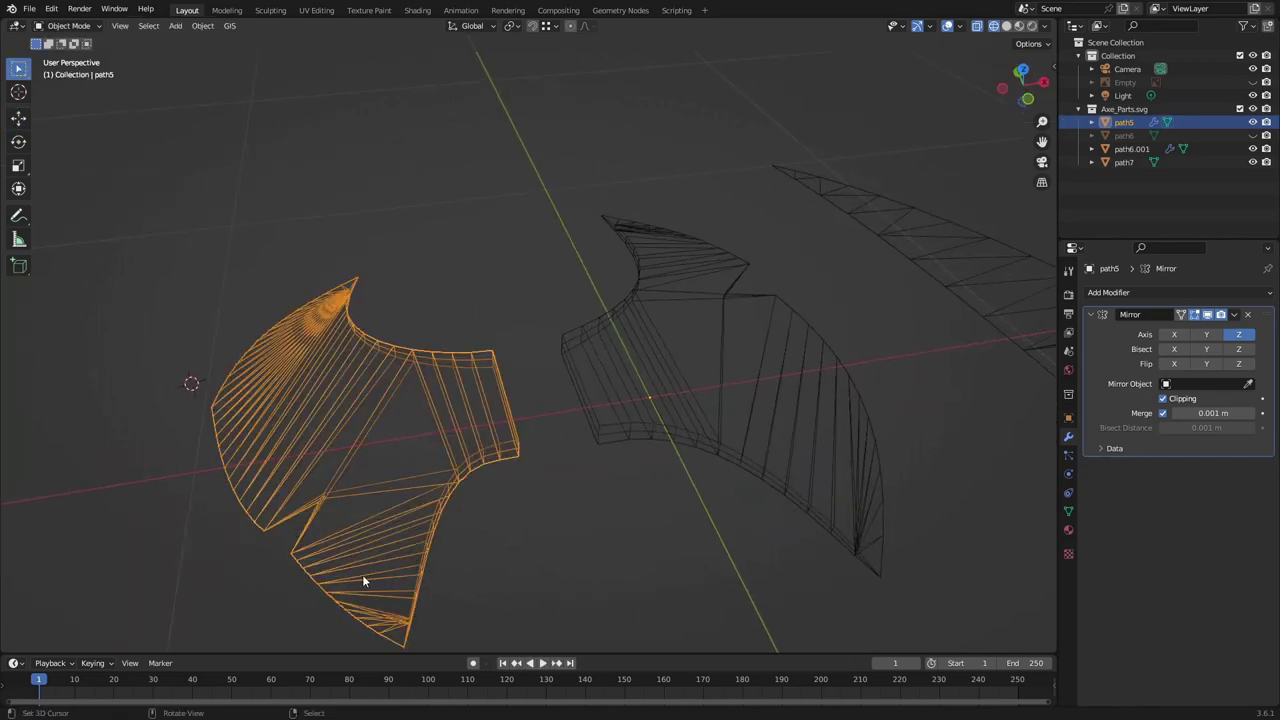
key(shift+z)
mouse_move(450, 612)
middle_down()
mouse_move(426, 480)
mouse_move(342, 588)
middle_up()
scroll(426, 480, up, 5)
scroll(423, 468, down, 5)
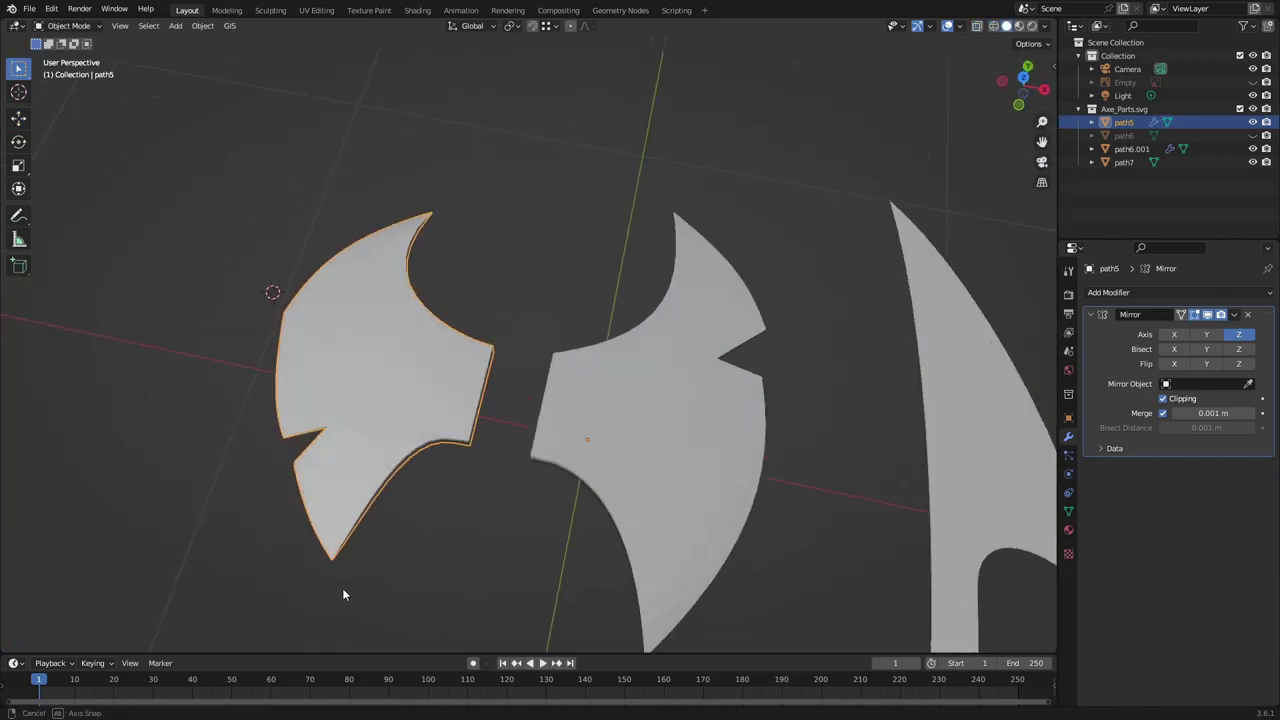
Compare path5's thickness with path6.001 side-on, cancelling a trial vertical move
click(540, 505)
mouse_move(540, 505)
middle_down()
mouse_move(562, 516)
mouse_move(537, 523)
mouse_move(589, 508)
middle_up()
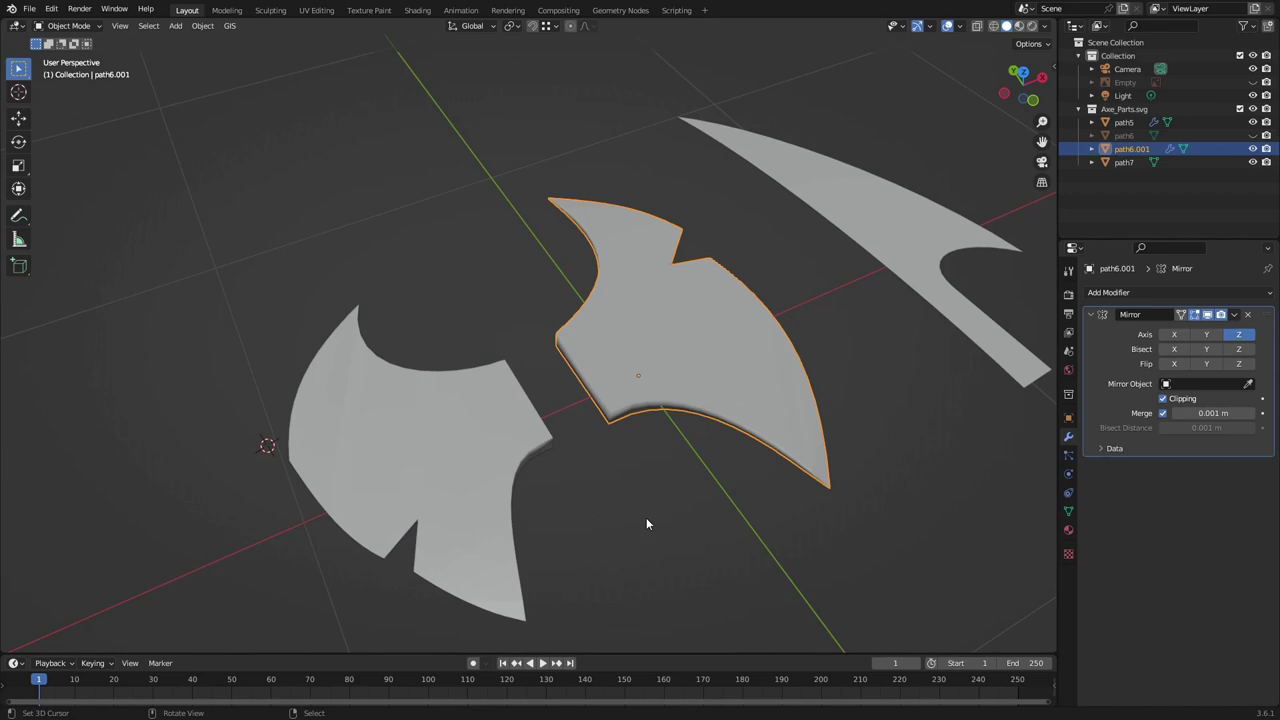
mouse_move(646, 523)
middle_down()
mouse_move(574, 466)
mouse_move(570, 441)
middle_up()
key(Tab)
middle_drag(385, 458, 358, 470)
middle_drag(536, 471, 541, 450)
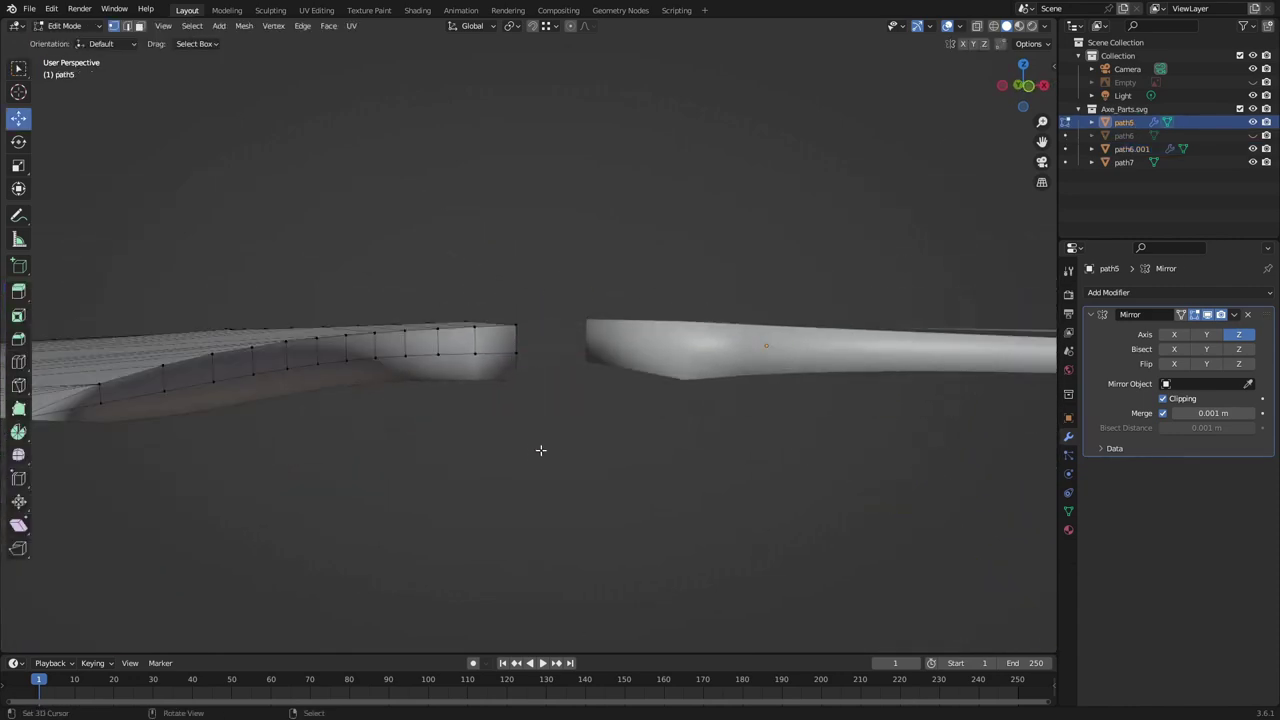
middle_drag(482, 293, 432, 280)
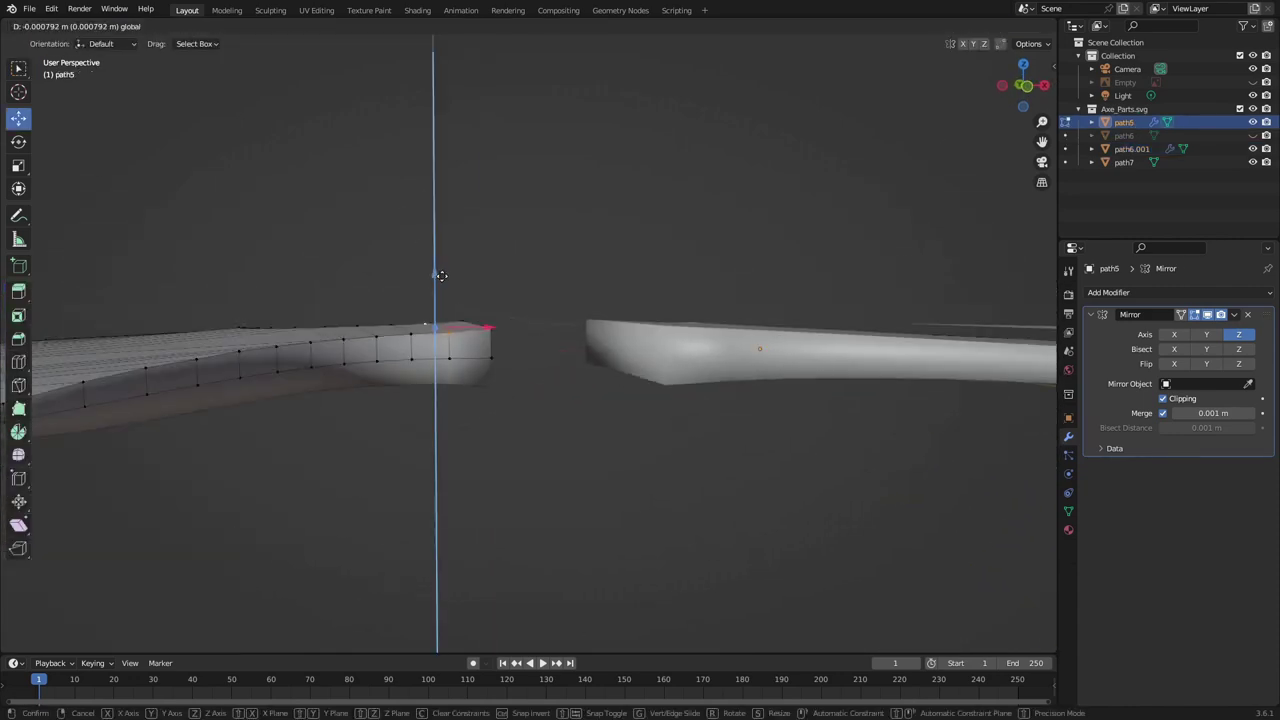
right_click(441, 275)
mouse_move(574, 420)
middle_down()
mouse_move(598, 492)
mouse_move(534, 425)
middle_up()
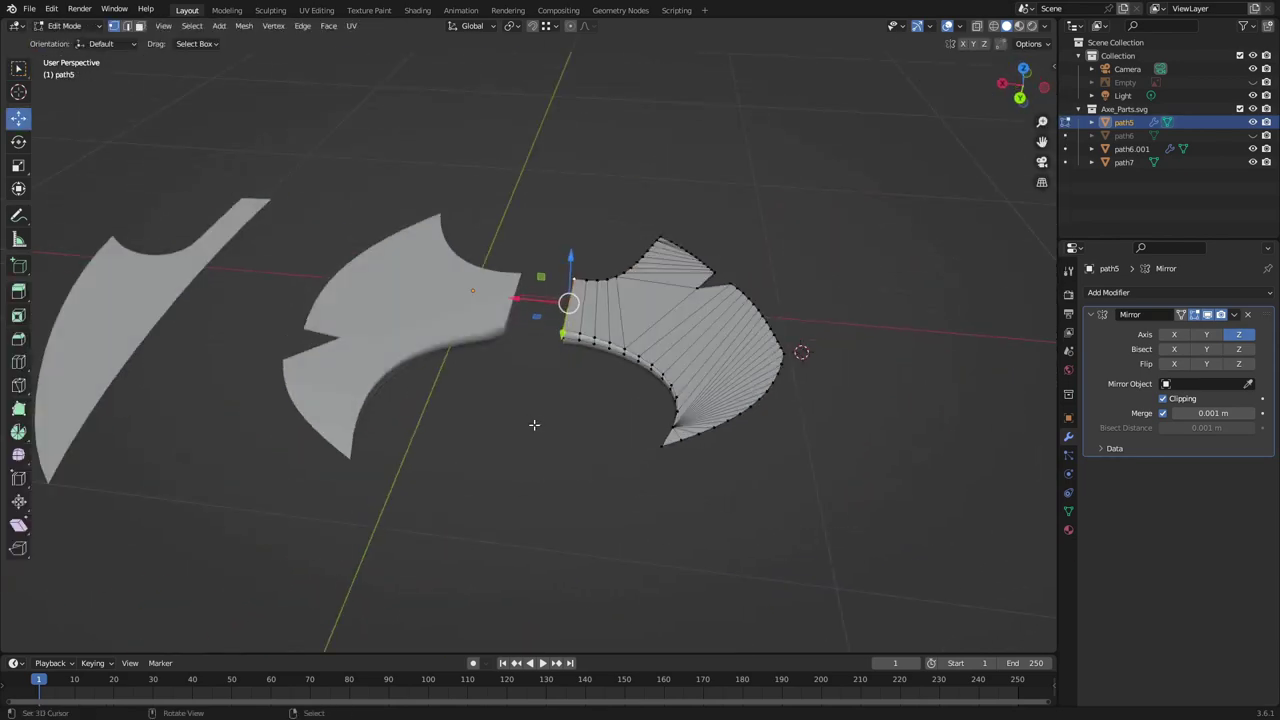
key(Tab)
middle_drag(747, 437, 498, 446)
key(KP_7)
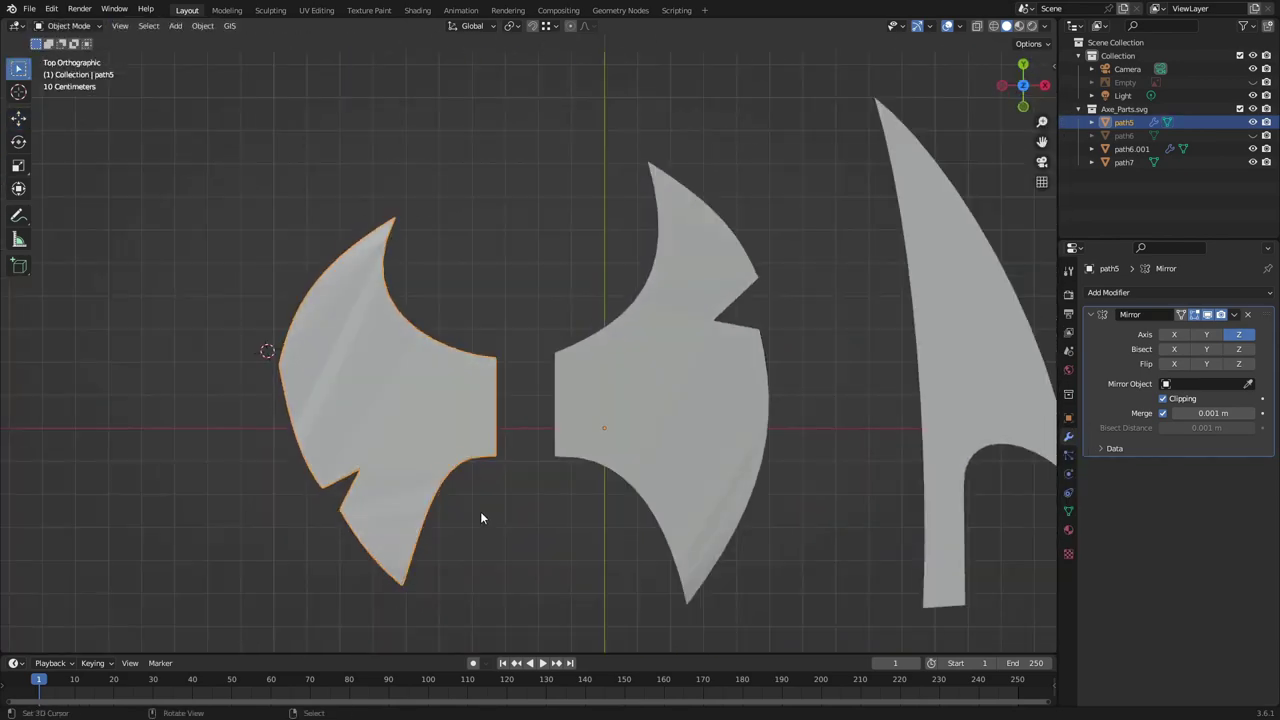
Move a bottom vertex of path5 along Z to match the other half
key(Tab)
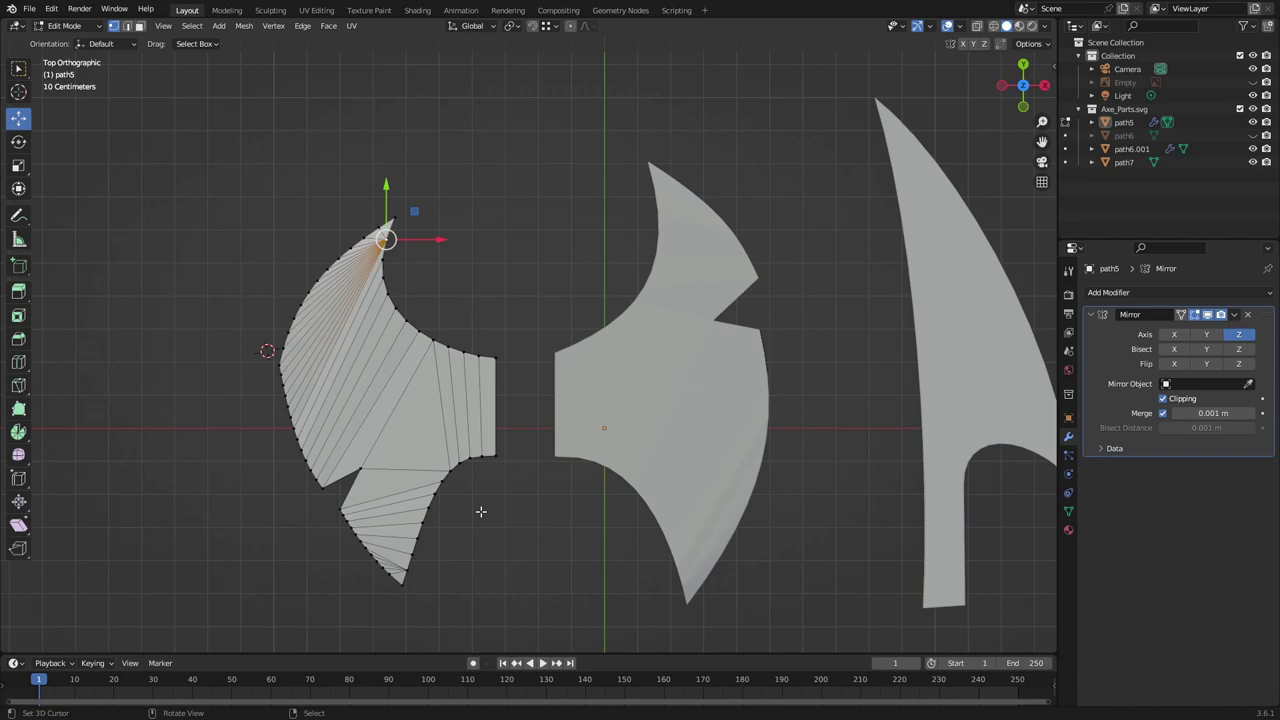
middle_drag(771, 280, 521, 296)
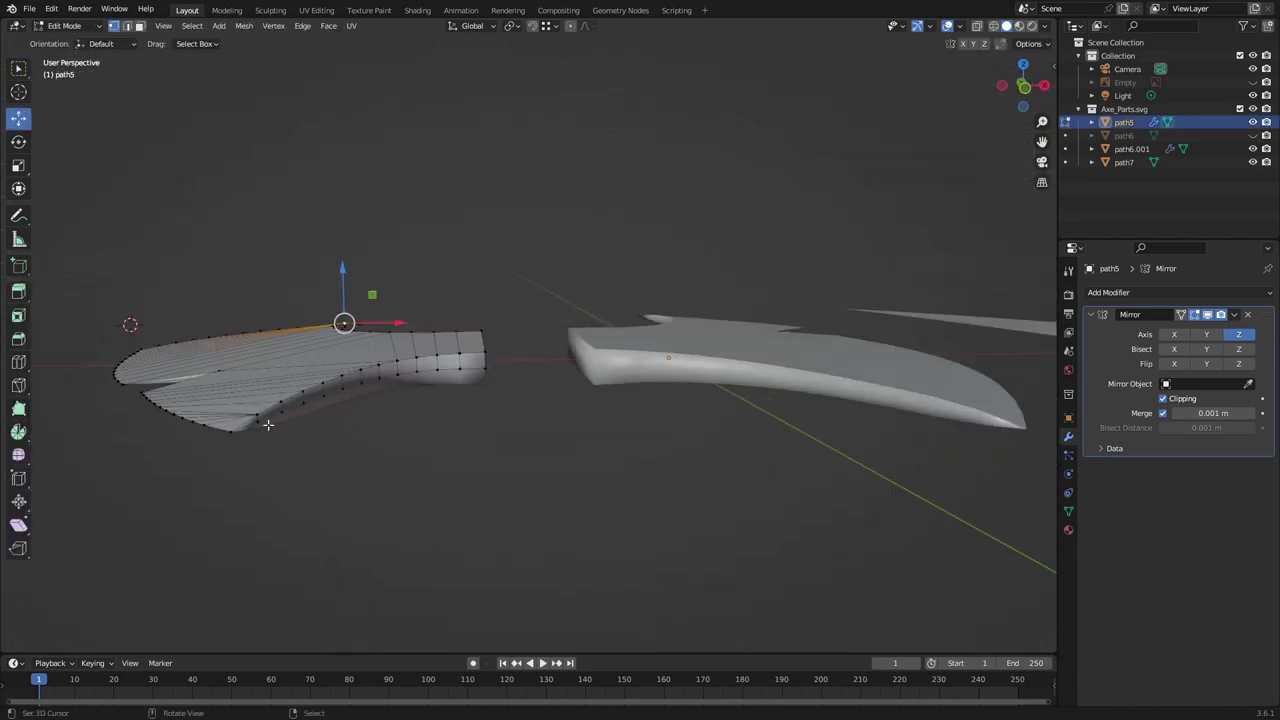
click(268, 425)
middle_drag(268, 425, 129, 397)
key(g)
key(z)
mouse_move(275, 482)
middle_down()
mouse_move(420, 486)
mouse_move(486, 551)
middle_up()
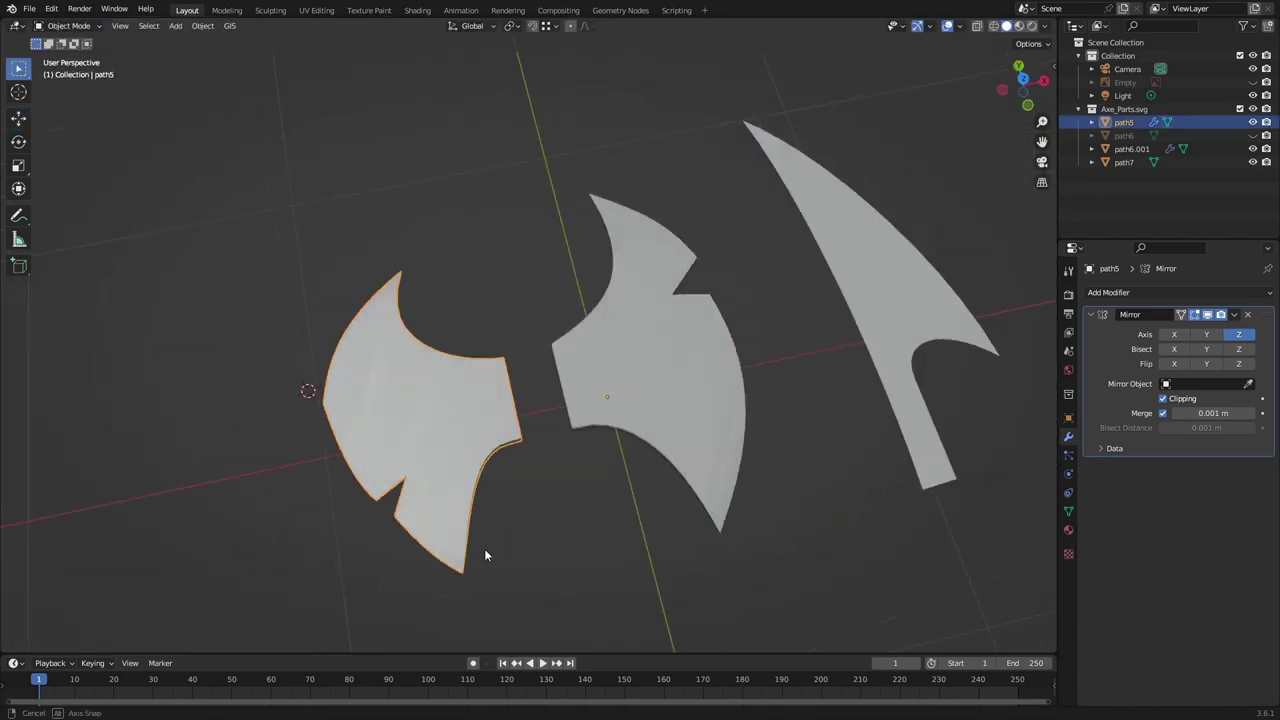
key(Tab)
middle_drag(429, 591, 280, 575)
From top view, slide path5's tip vertex along X to align the outline
key(KP_7)
key(g)
key(x)
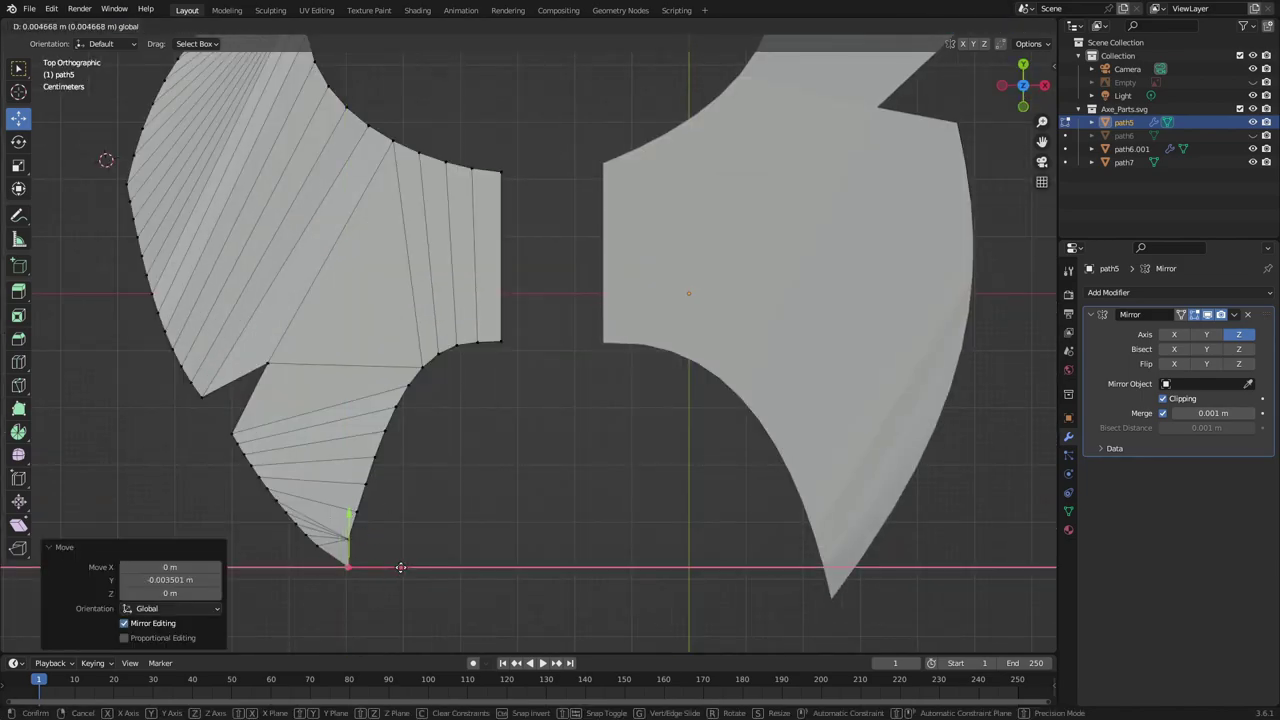
click(400, 567)
key(Tab)
mouse_move(400, 567)
middle_down()
mouse_move(494, 442)
mouse_move(346, 274)
middle_up()
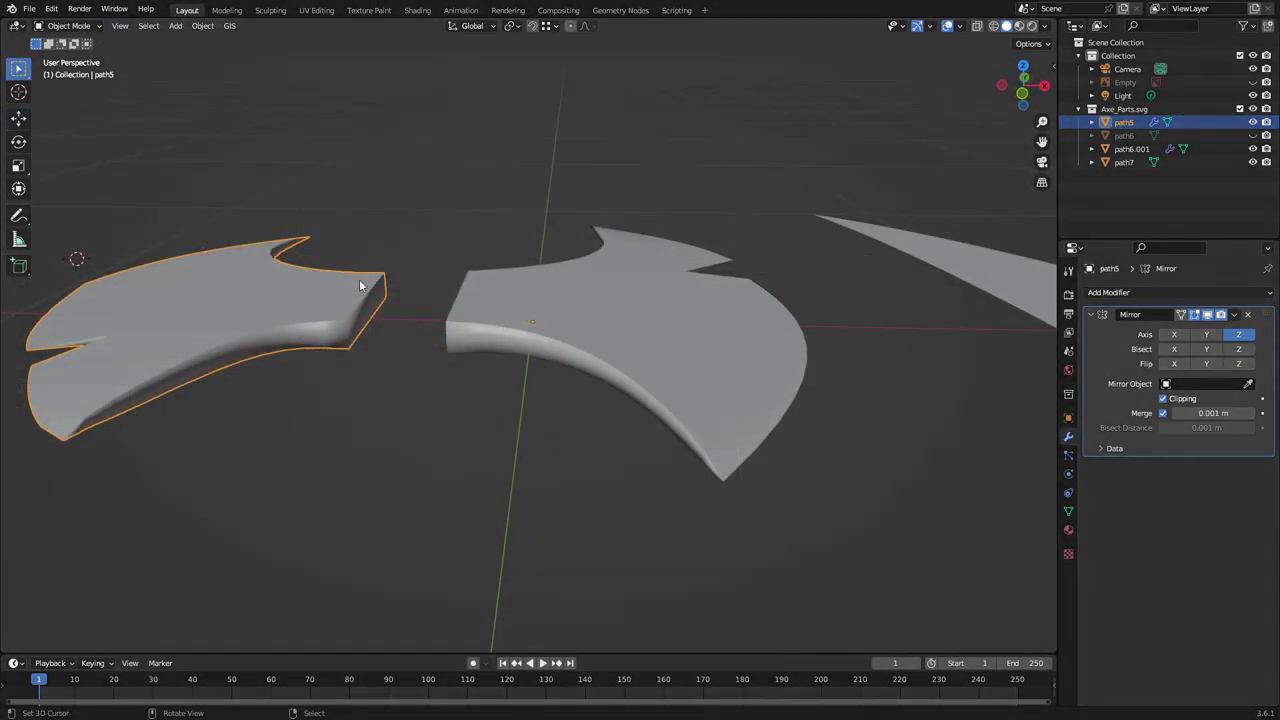
Orbit around the thickened blade halves to inspect their faces
mouse_move(361, 342)
middle_down()
mouse_move(469, 317)
mouse_move(369, 465)
mouse_move(376, 308)
mouse_move(464, 368)
middle_up()
scroll(464, 368, down, 5)
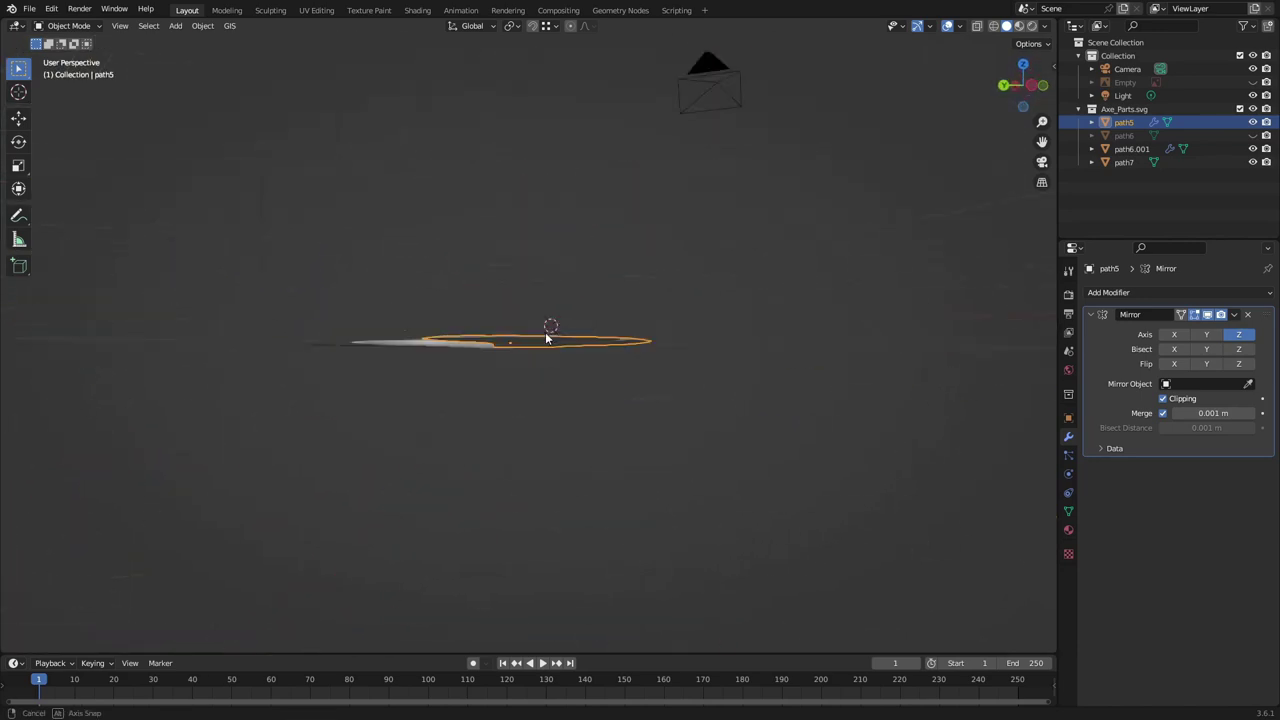
middle_drag(546, 338, 405, 362)
mouse_move(267, 400)
middle_down()
mouse_move(490, 438)
mouse_move(494, 280)
mouse_move(396, 335)
mouse_move(296, 434)
mouse_move(194, 429)
mouse_move(274, 434)
middle_up()
scroll(490, 438, up, 3)
scroll(468, 429, up, 2)
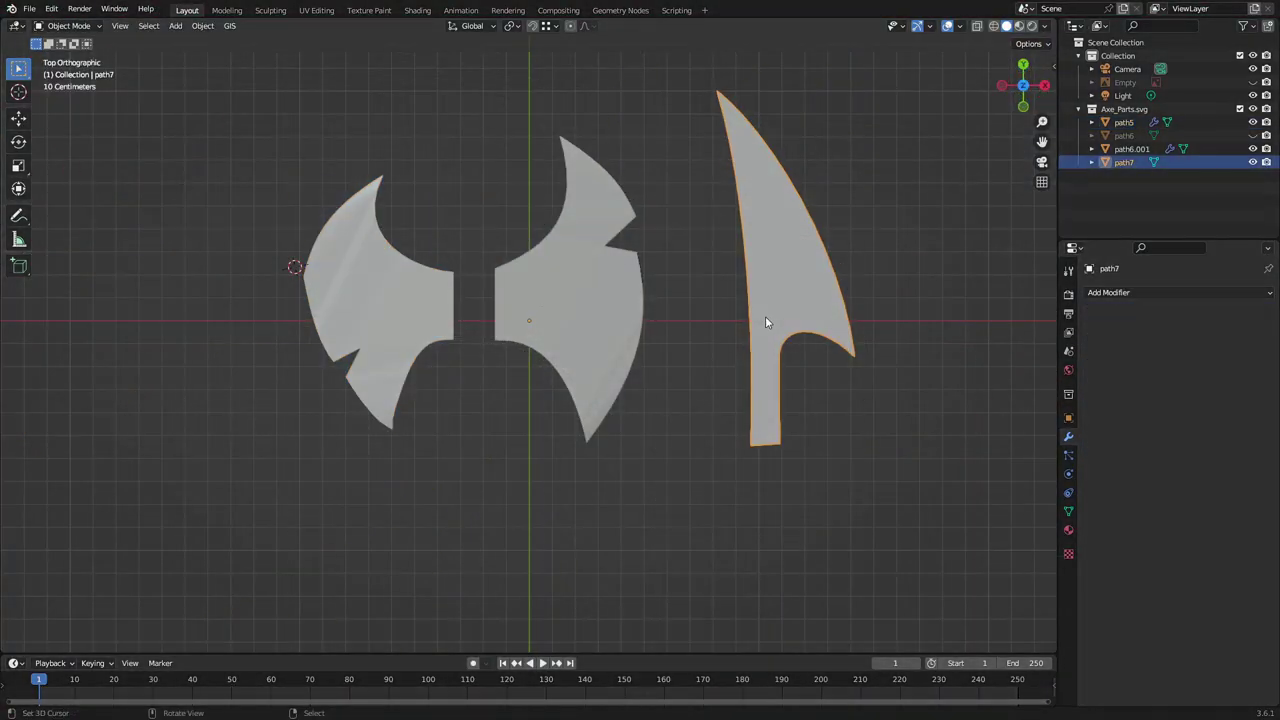
Dissolve the selected faces of path7
scroll(585, 236, down, 2)
shift+scroll(608, 576, down, 3)
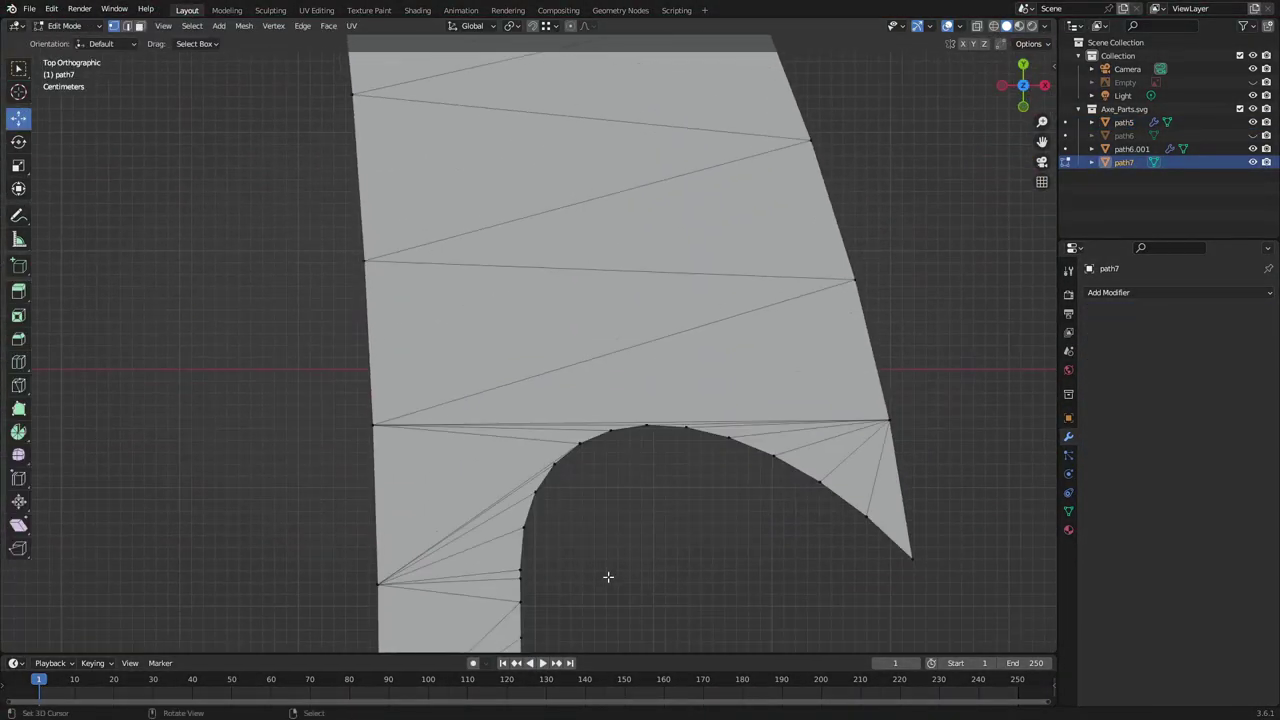
scroll(608, 576, down, 2)
mouse_move(591, 583)
middle_down()
mouse_move(686, 477)
mouse_move(677, 206)
mouse_move(653, 381)
middle_up()
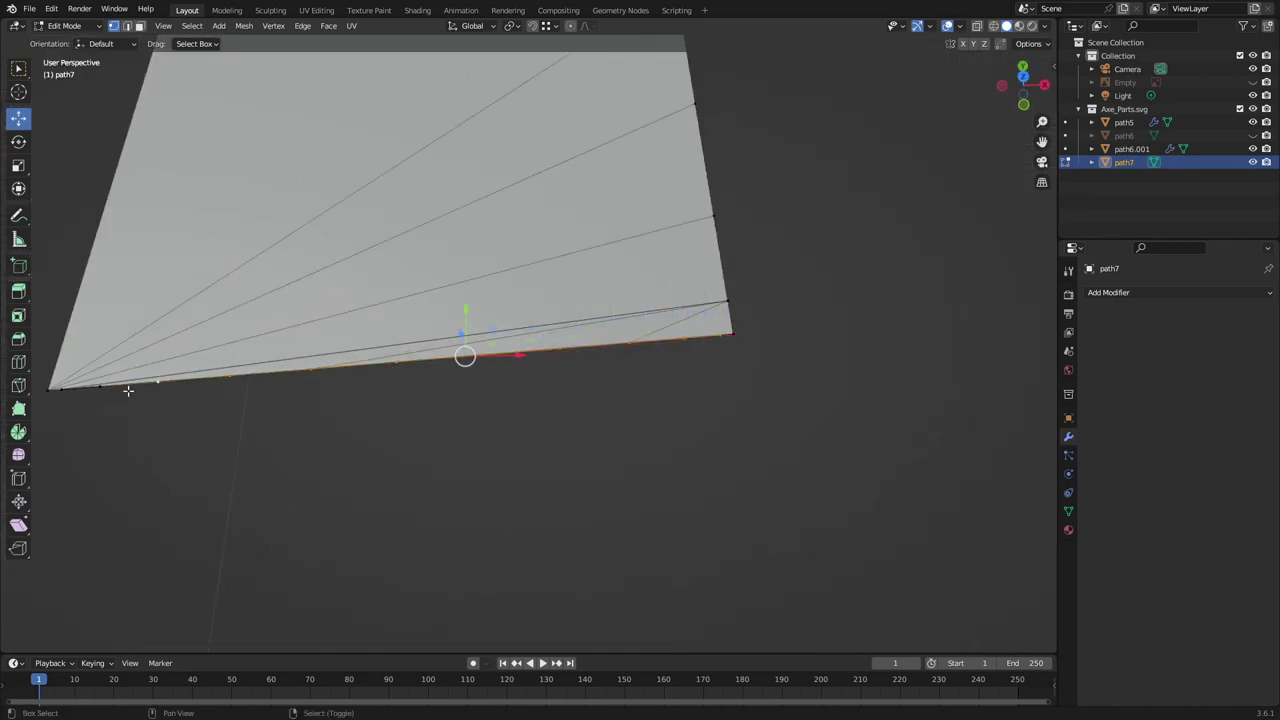
click(372, 481)
mouse_move(769, 403)
middle_down()
mouse_move(429, 400)
mouse_move(569, 209)
middle_up()
scroll(455, 383, up, 5)
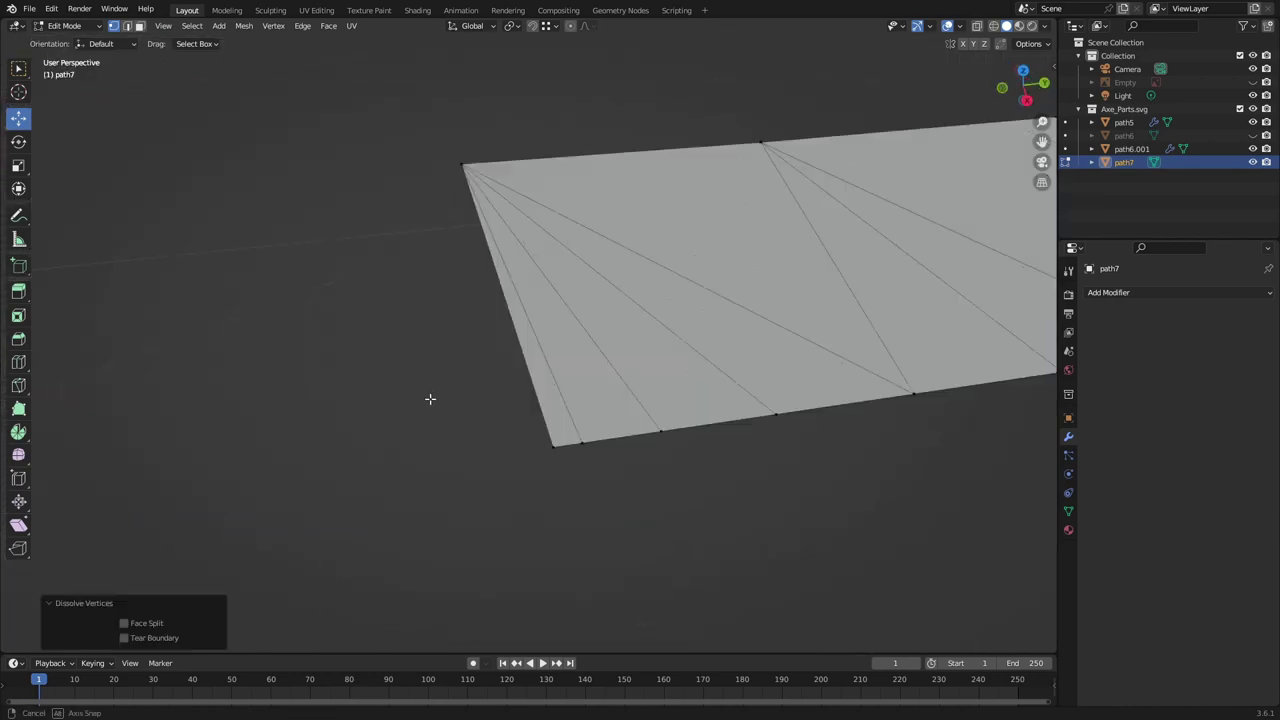
Merge path7's selected vertices using the F3 Merge command
key(F3)
text(merge)
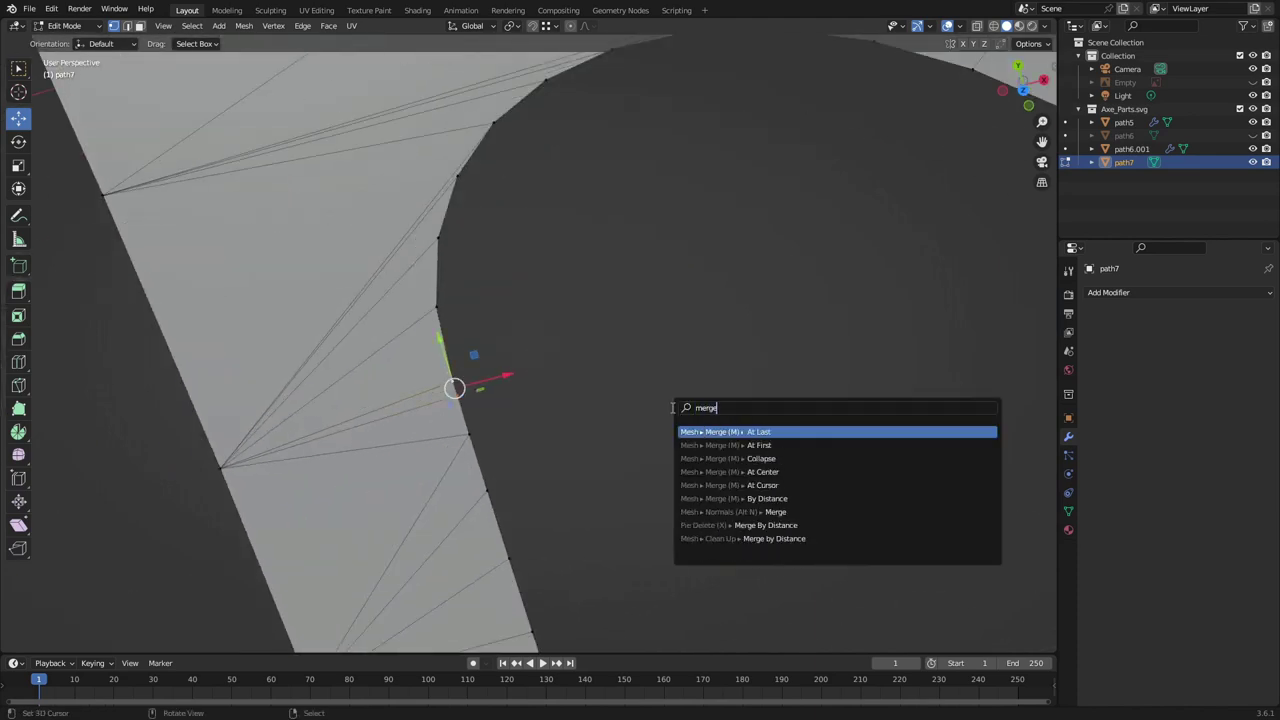
key(Return)
scroll(523, 251, down, 4)
scroll(459, 367, up, 6)
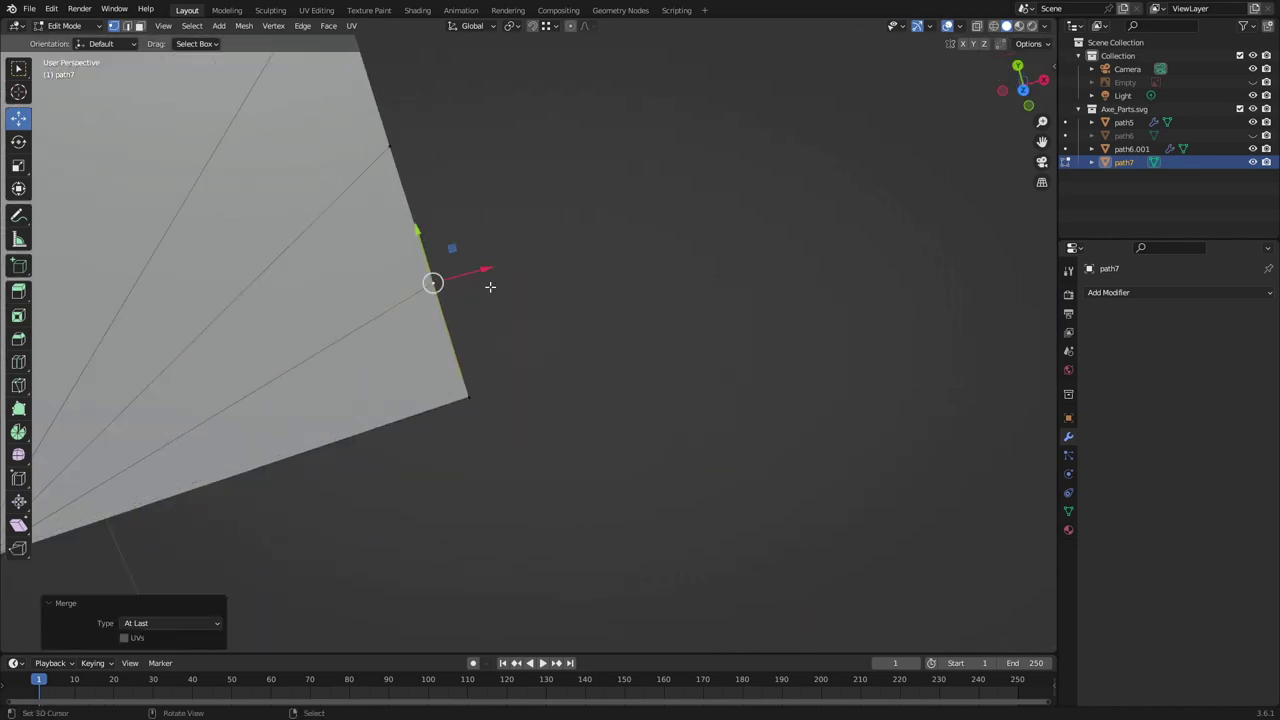
mouse_move(490, 286)
middle_down()
mouse_move(531, 151)
mouse_move(429, 334)
mouse_move(498, 473)
mouse_move(523, 431)
mouse_move(691, 414)
mouse_move(503, 293)
mouse_move(320, 323)
middle_up()
Select all of path7, extrude it into a thick piece and add a centred loop cut
key(a)
click(691, 337)
click(544, 323)
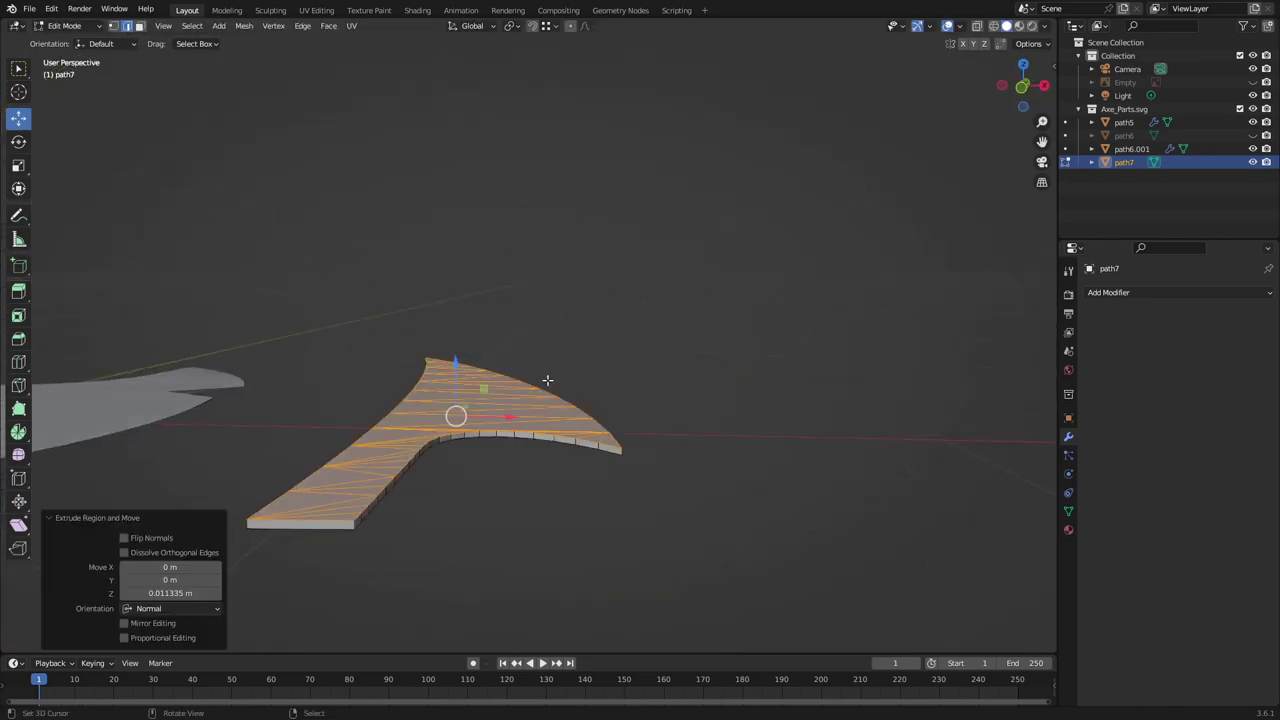
click(353, 527)
right_click(353, 527)
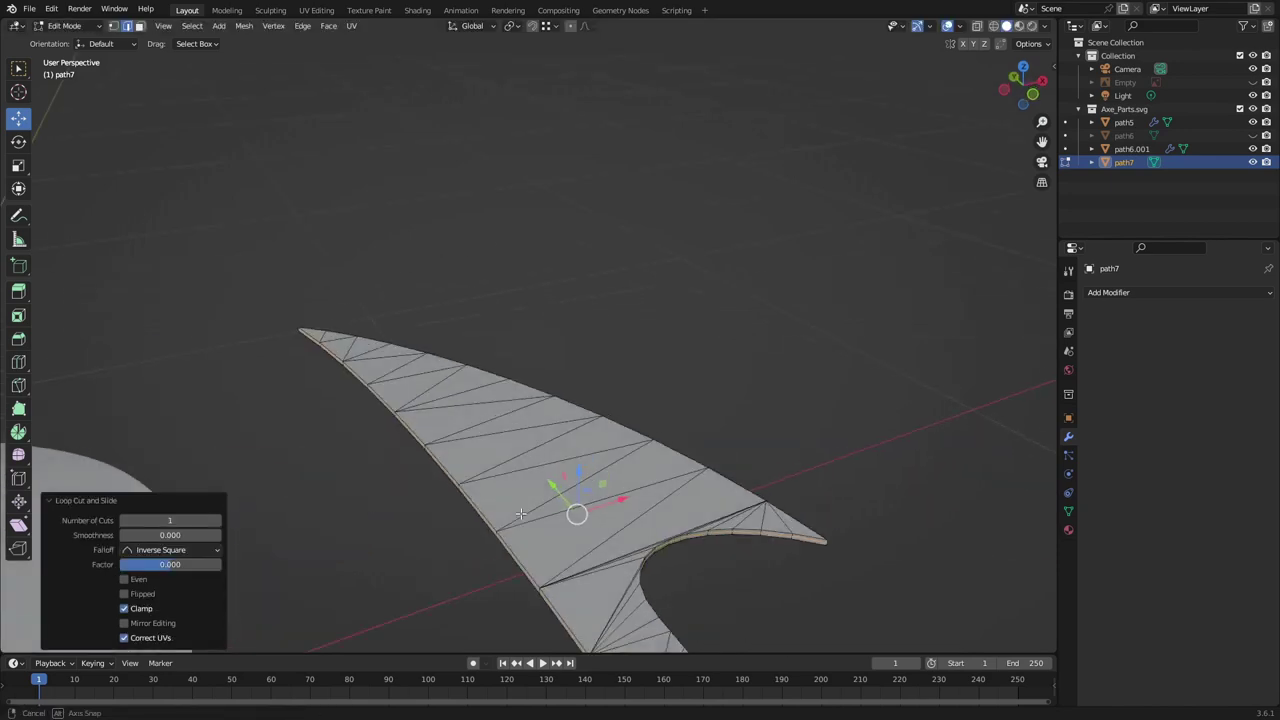
mouse_move(353, 527)
middle_down()
mouse_move(478, 485)
mouse_move(466, 511)
middle_up()
Scale the new rim edge loop up slightly
key(s)
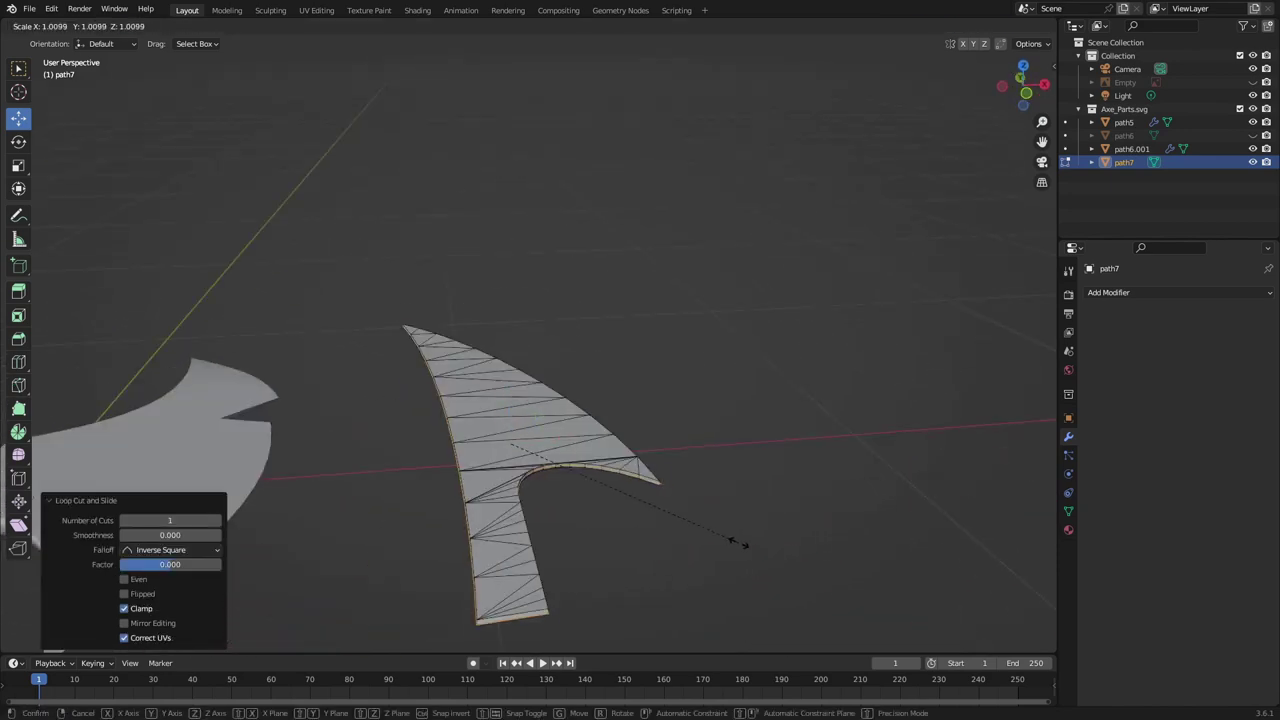
click(737, 537)
scroll(574, 549, down, 3)
scroll(574, 549, up, 3)
mouse_move(574, 549)
middle_down()
mouse_move(623, 506)
mouse_move(586, 443)
mouse_move(528, 413)
middle_up()
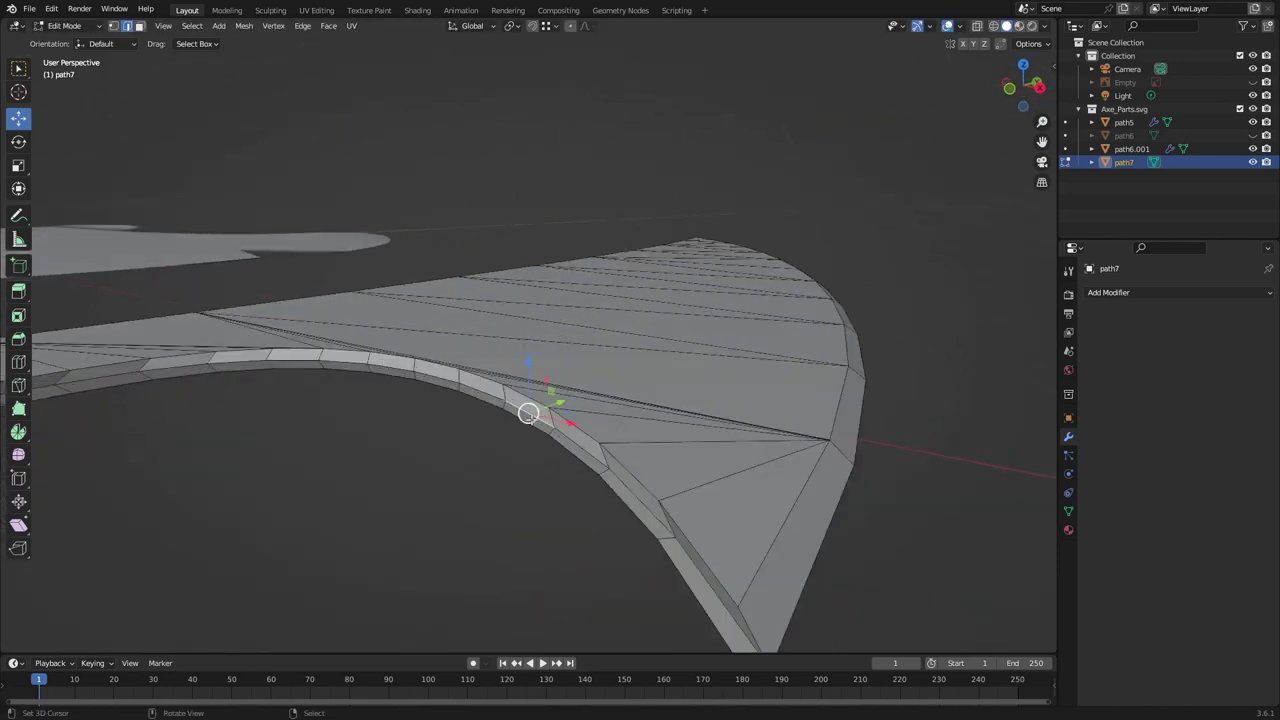
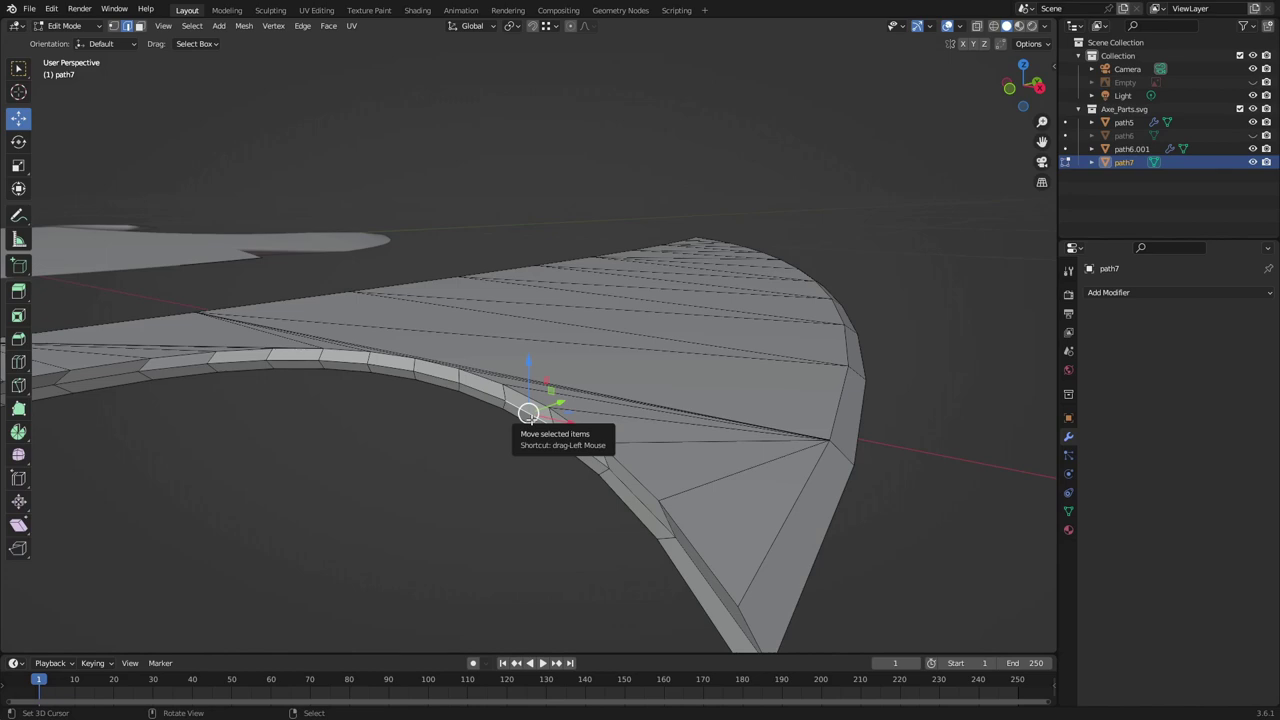
Nudge the blade piece's selected inner edge slightly along its normal and leave Edit Mode
mouse_move(528, 413)
middle_down()
mouse_move(557, 480)
mouse_move(854, 460)
mouse_move(660, 434)
mouse_move(770, 244)
mouse_move(737, 346)
middle_up()
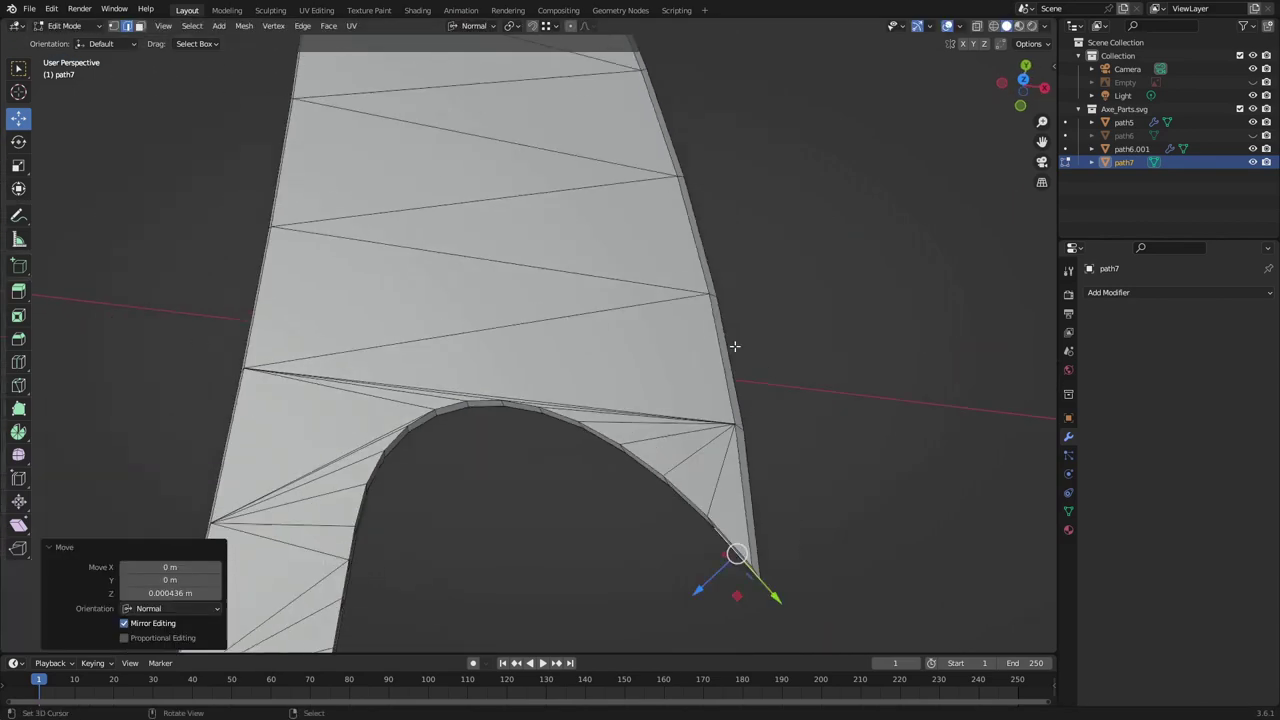
scroll(737, 346, down, 4)
mouse_move(631, 446)
middle_down()
mouse_move(568, 446)
mouse_move(560, 380)
middle_up()
click(547, 25)
drag(692, 480, 660, 500)
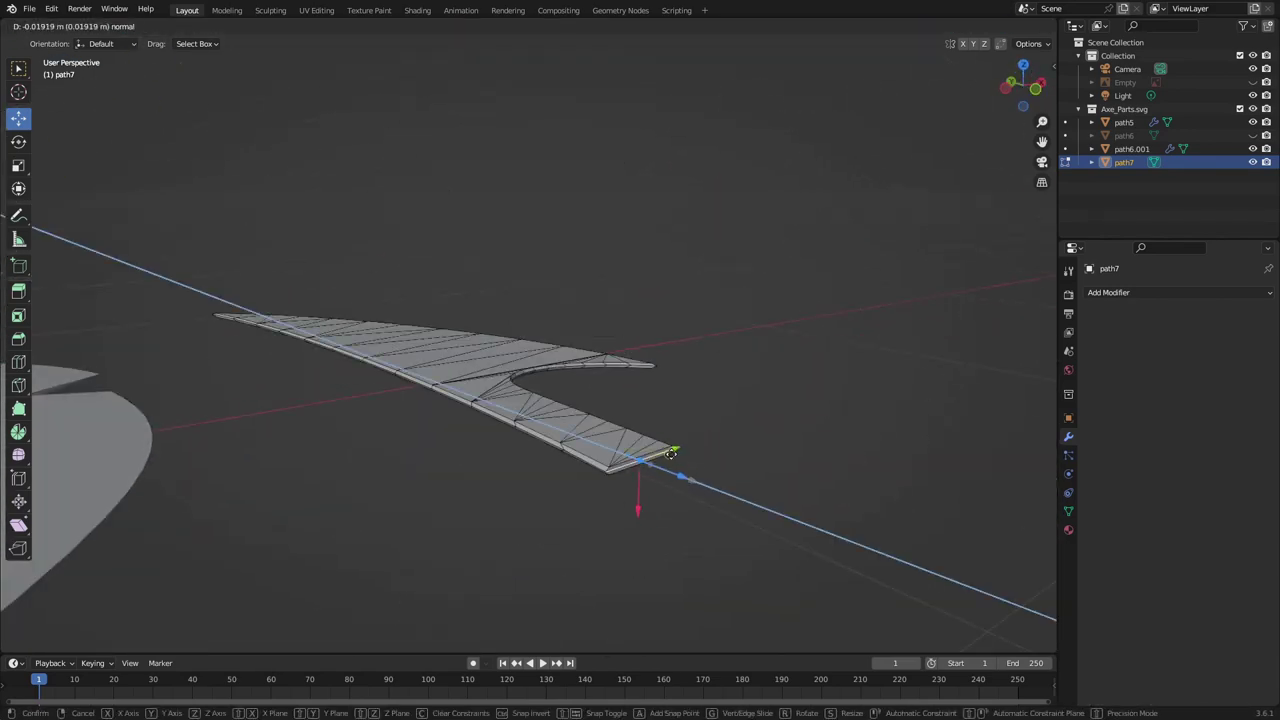
mouse_move(660, 500)
middle_down()
mouse_move(705, 491)
mouse_move(577, 534)
mouse_move(410, 491)
mouse_move(557, 545)
middle_up()
key(Tab)
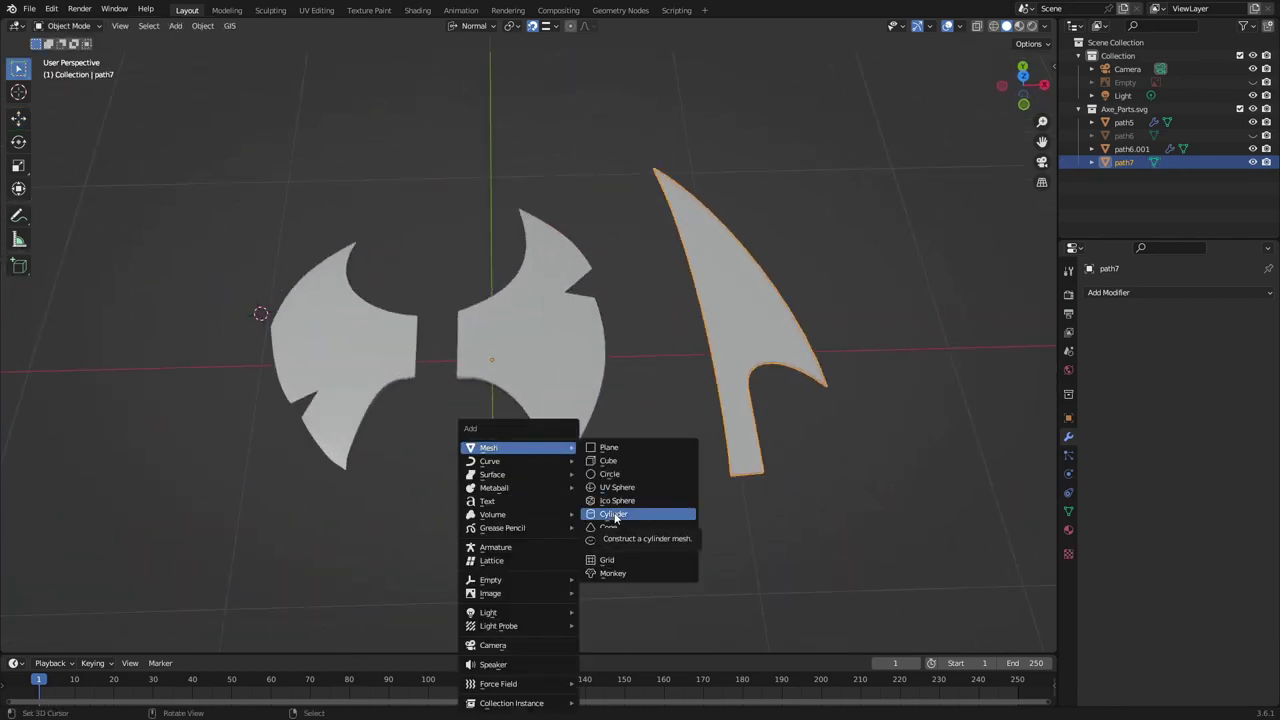
Add a cylinder scaled to 0.893 at the hub and load the Axe P12.jpg reference image
click(615, 516)
key(KP_7)
scroll(563, 507, up, 5)
key(g)
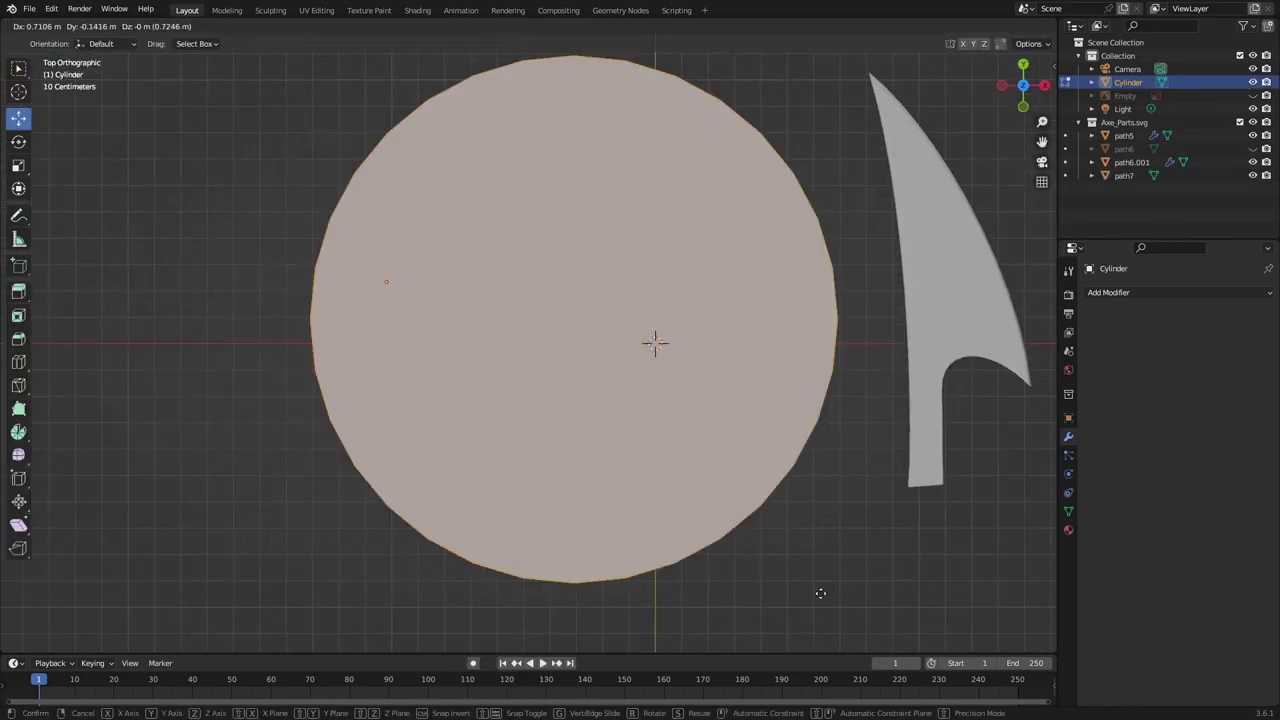
click(517, 418)
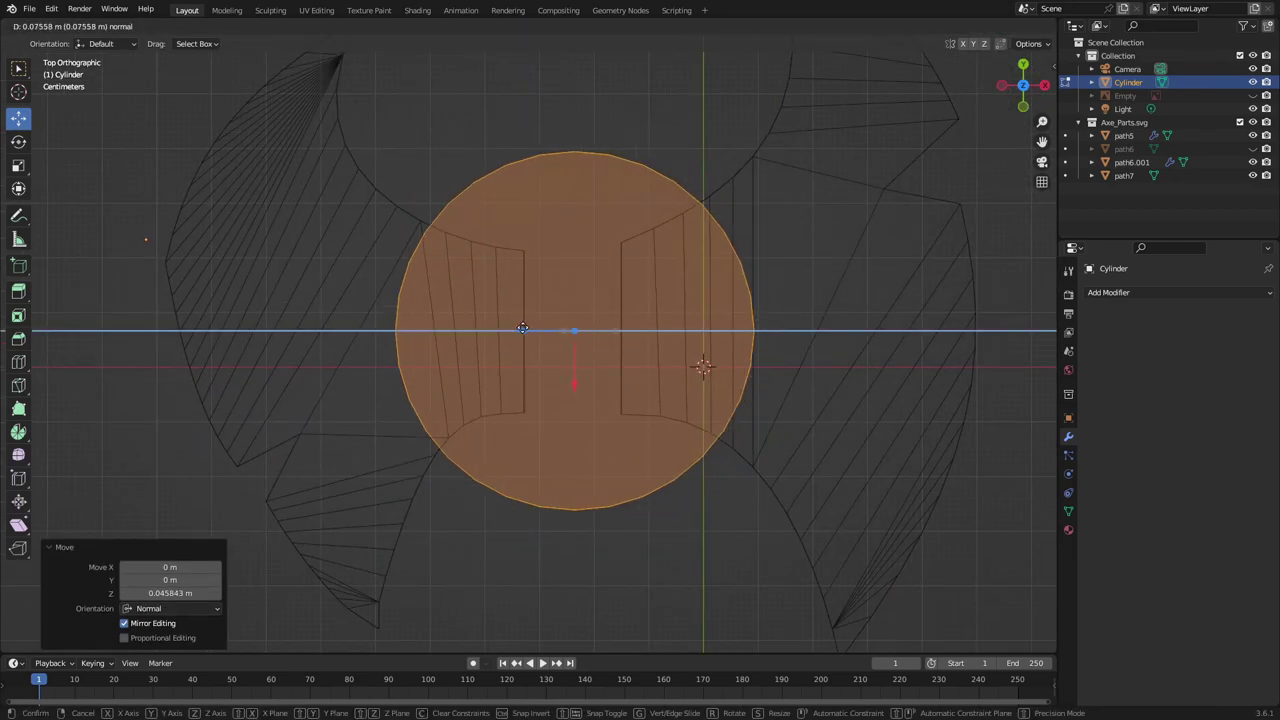
key(s)
click(702, 475)
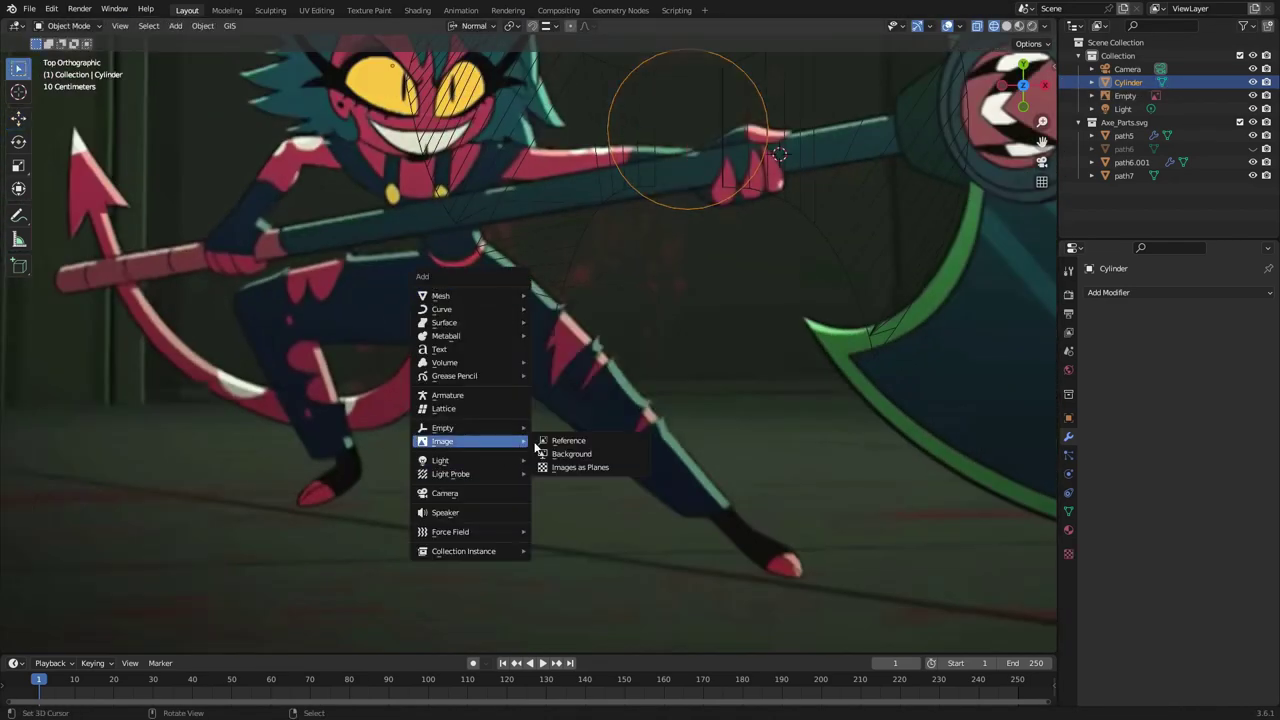
click(540, 452)
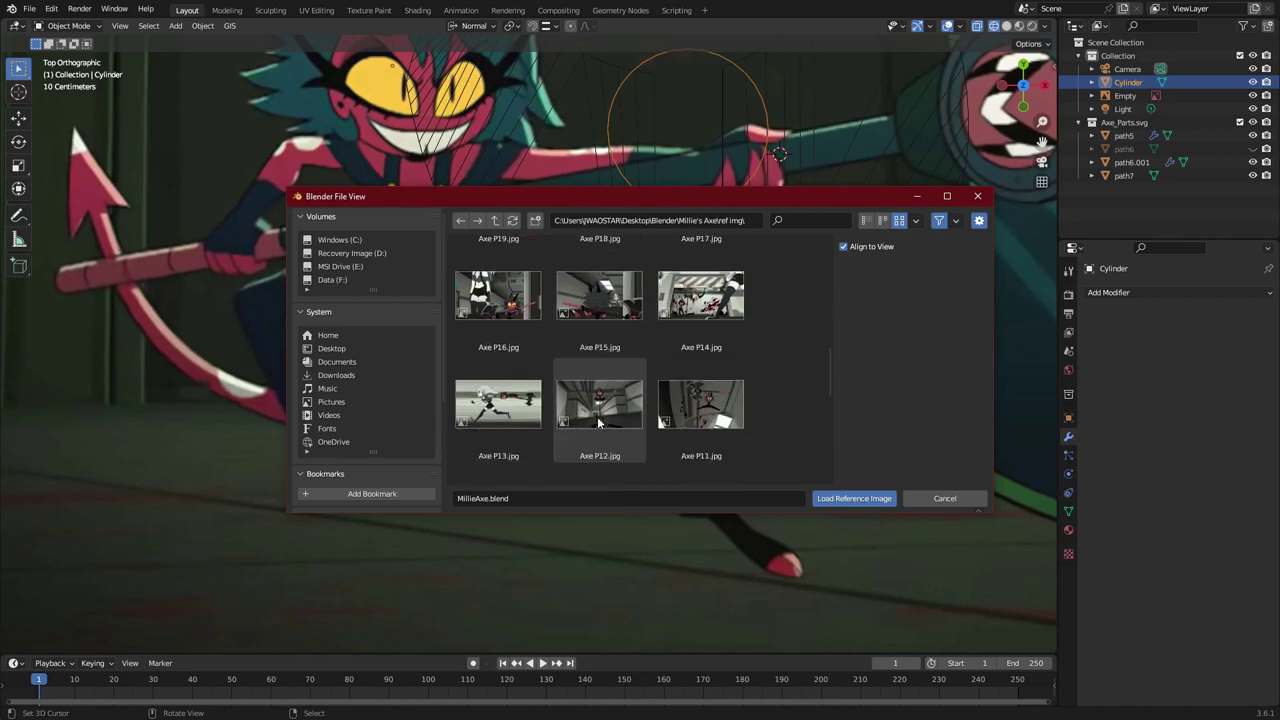
double_click(597, 400)
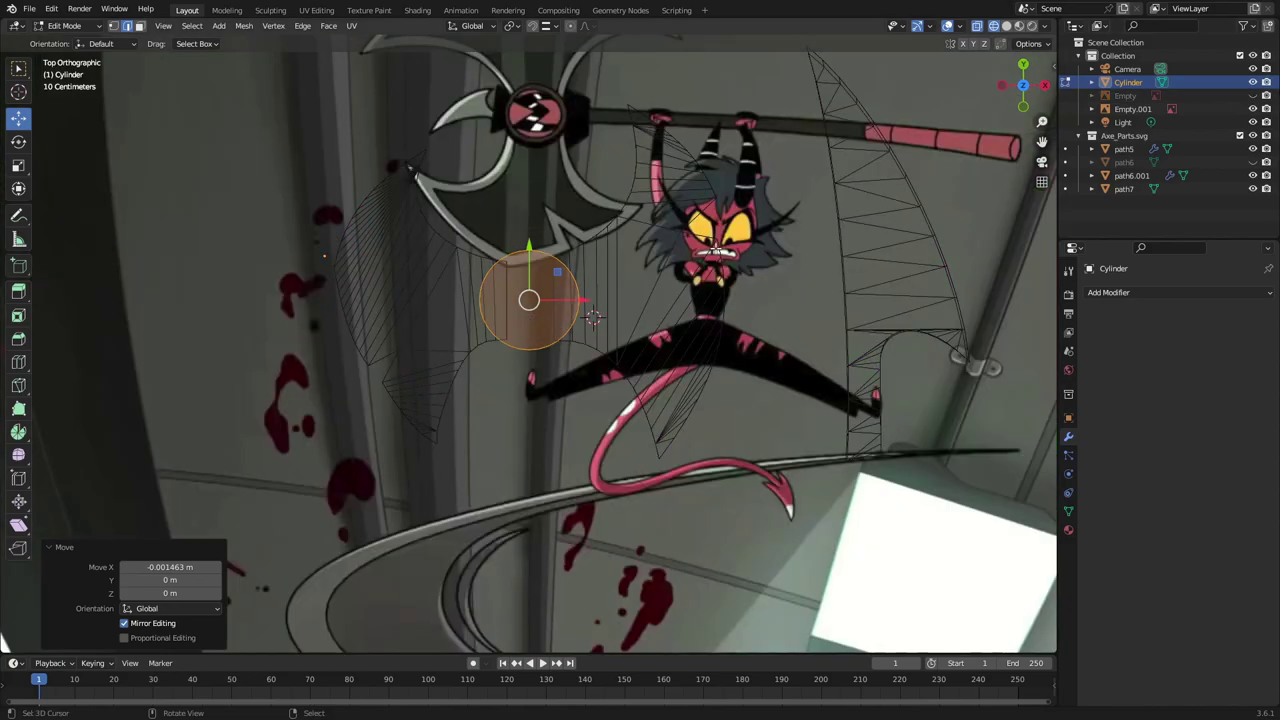
Lower the cylinder in front view and add a loop cut around it
scroll(594, 317, up, 3)
key(s)
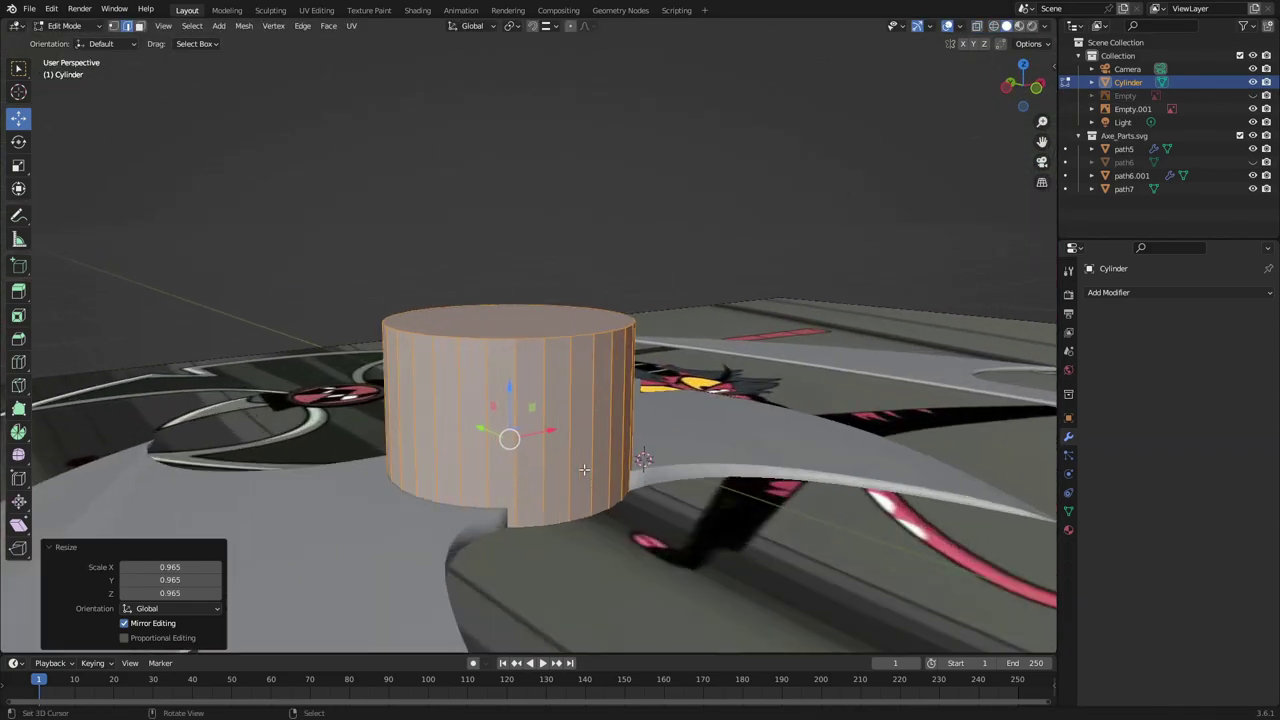
key(Escape)
key(KP_1)
key(g)
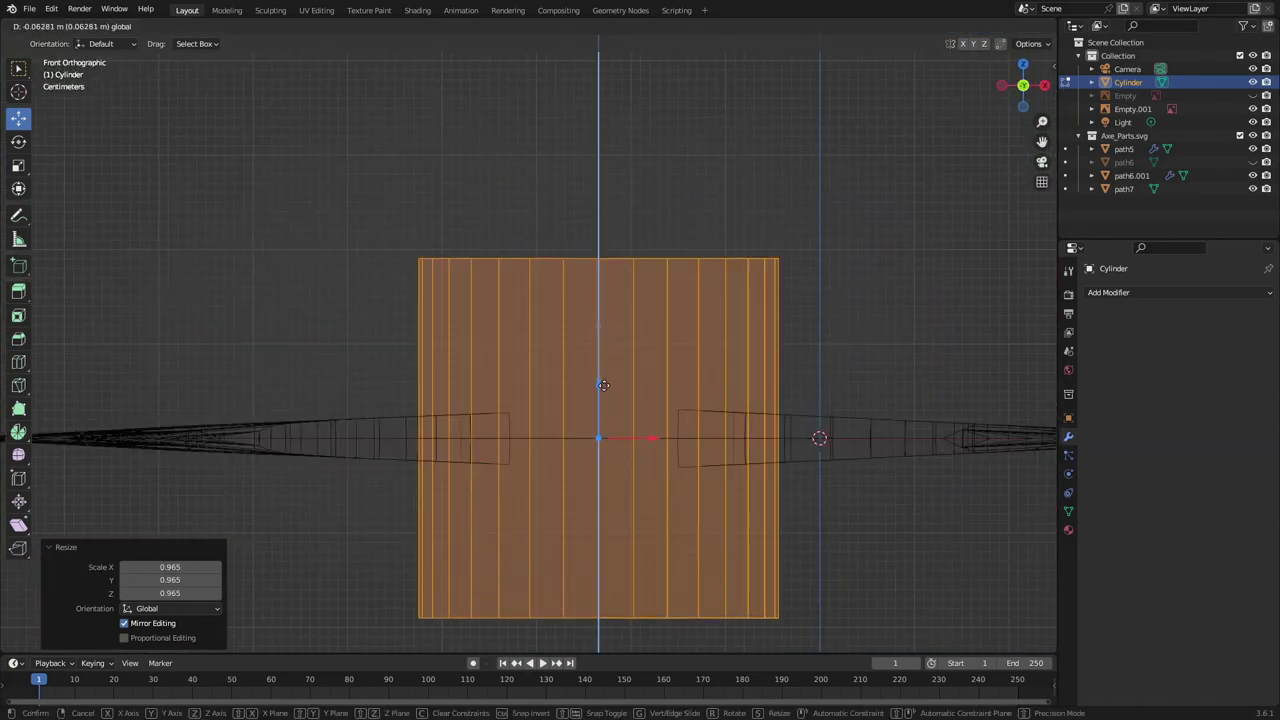
drag(598, 383, 600, 385)
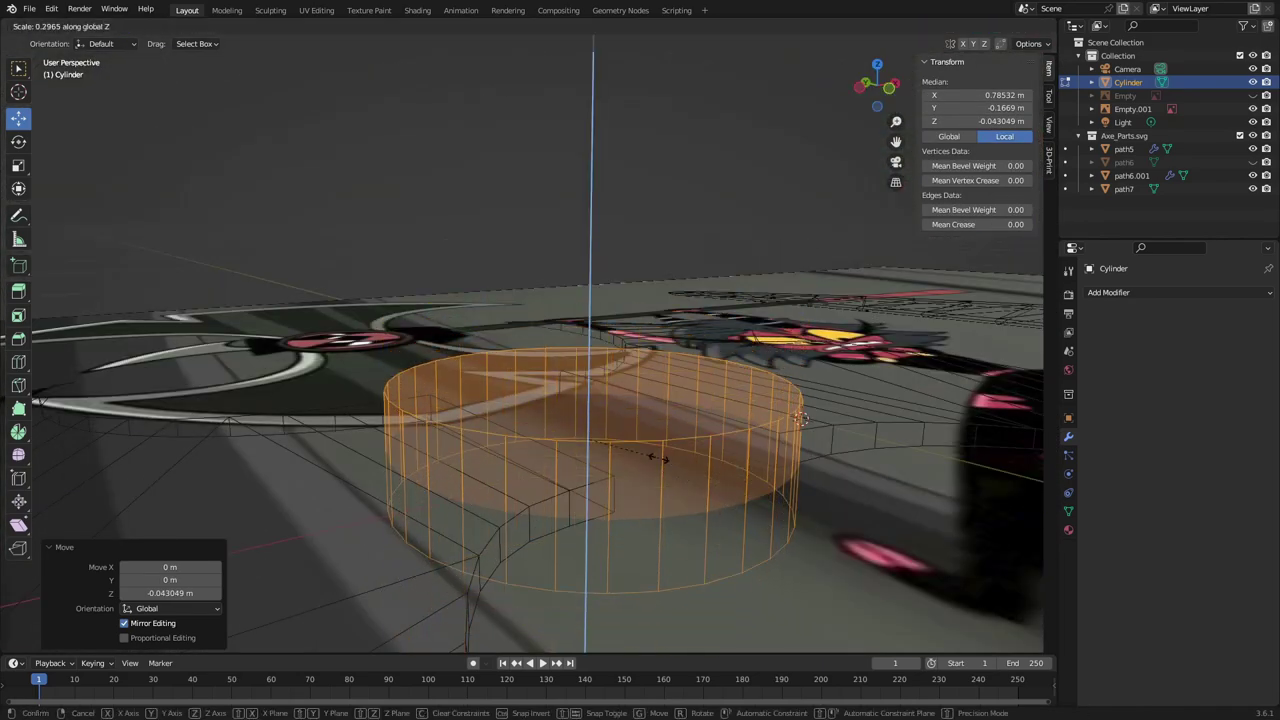
click(724, 531)
mouse_move(724, 531)
middle_down()
mouse_move(608, 290)
mouse_move(720, 524)
mouse_move(857, 603)
middle_up()
key(grave)
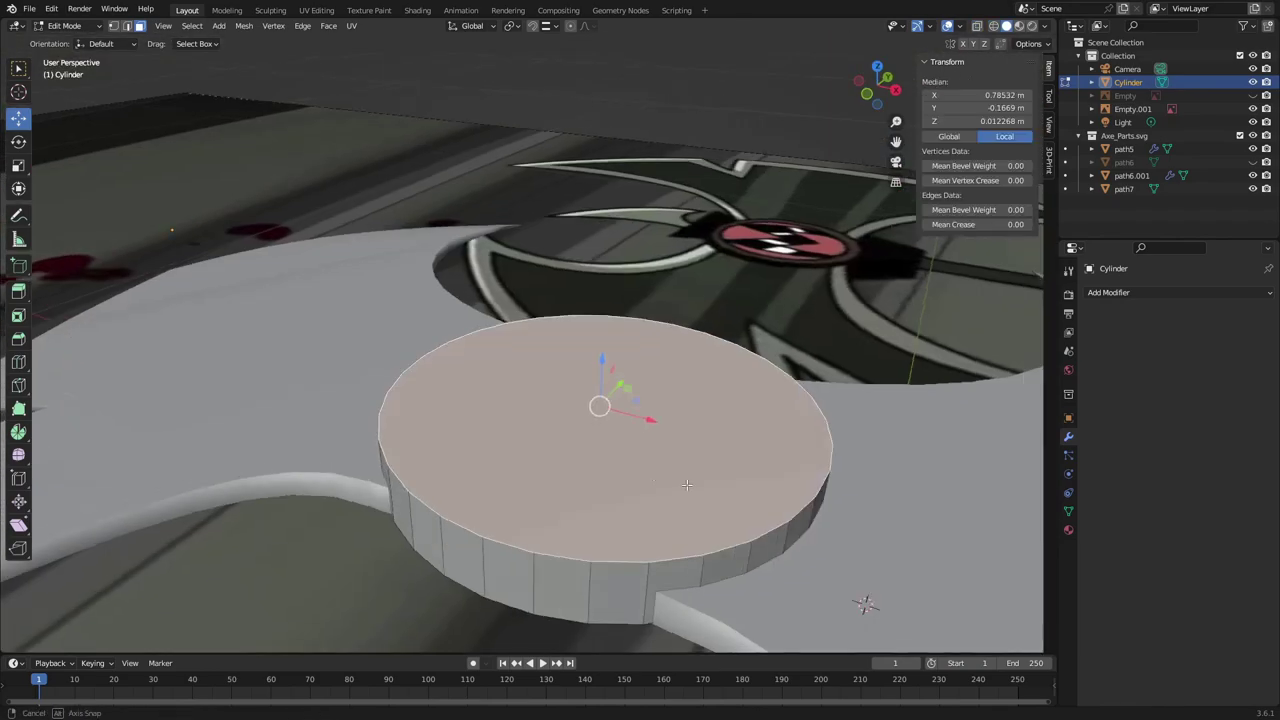
Extrude the cylinder's top face straight up by 0.031454 m
key(g)
key(z)
mouse_move(808, 458)
middle_down()
mouse_move(600, 400)
mouse_move(422, 370)
middle_up()
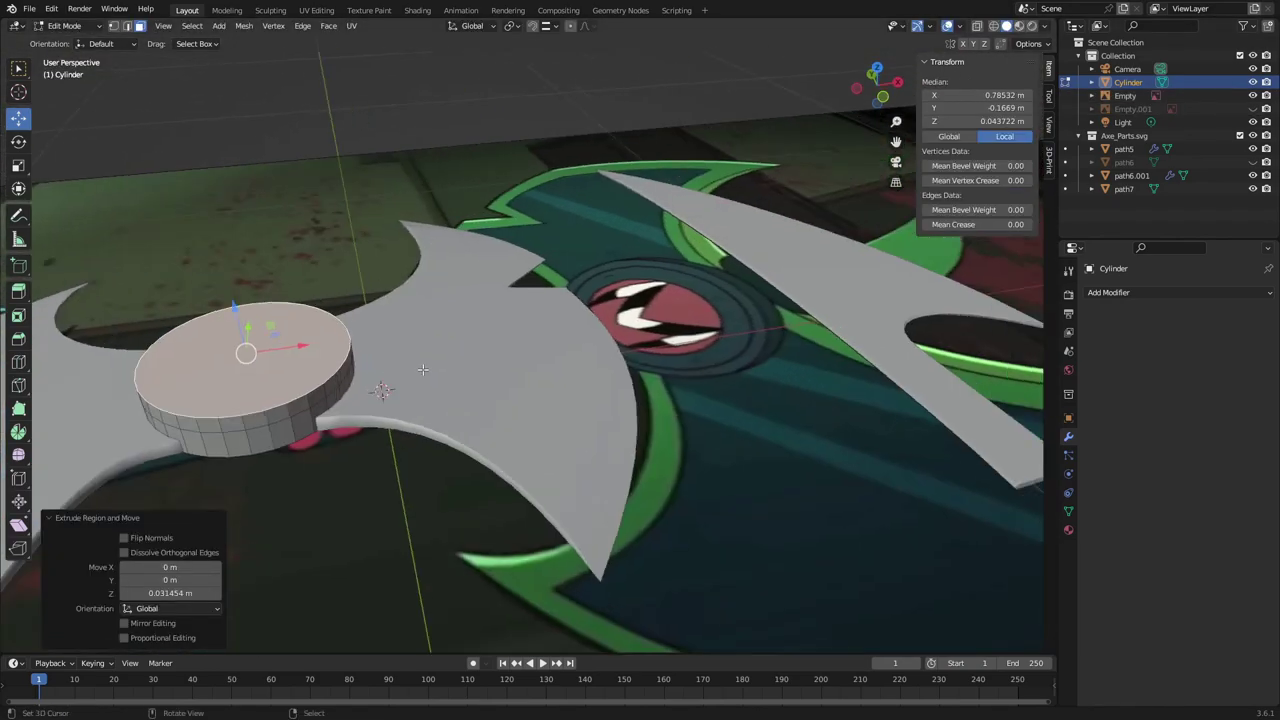
key(KP_7)
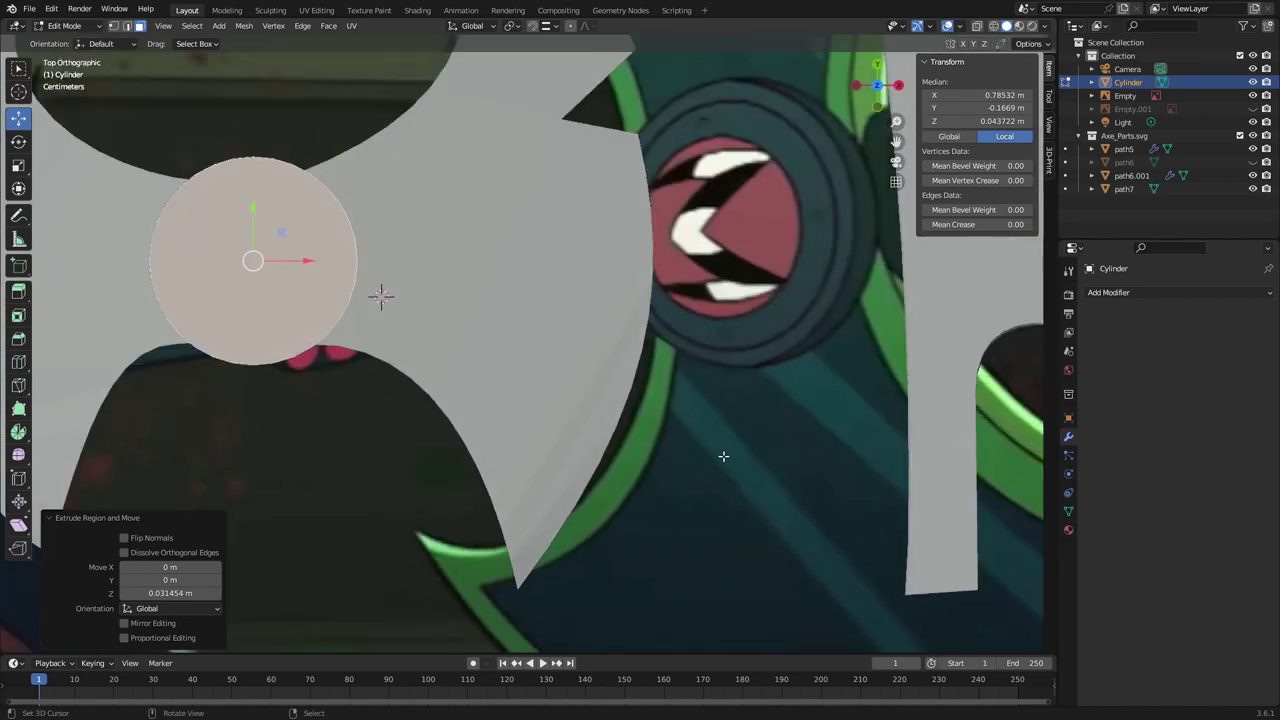
click(723, 456)
middle_drag(723, 456, 360, 487)
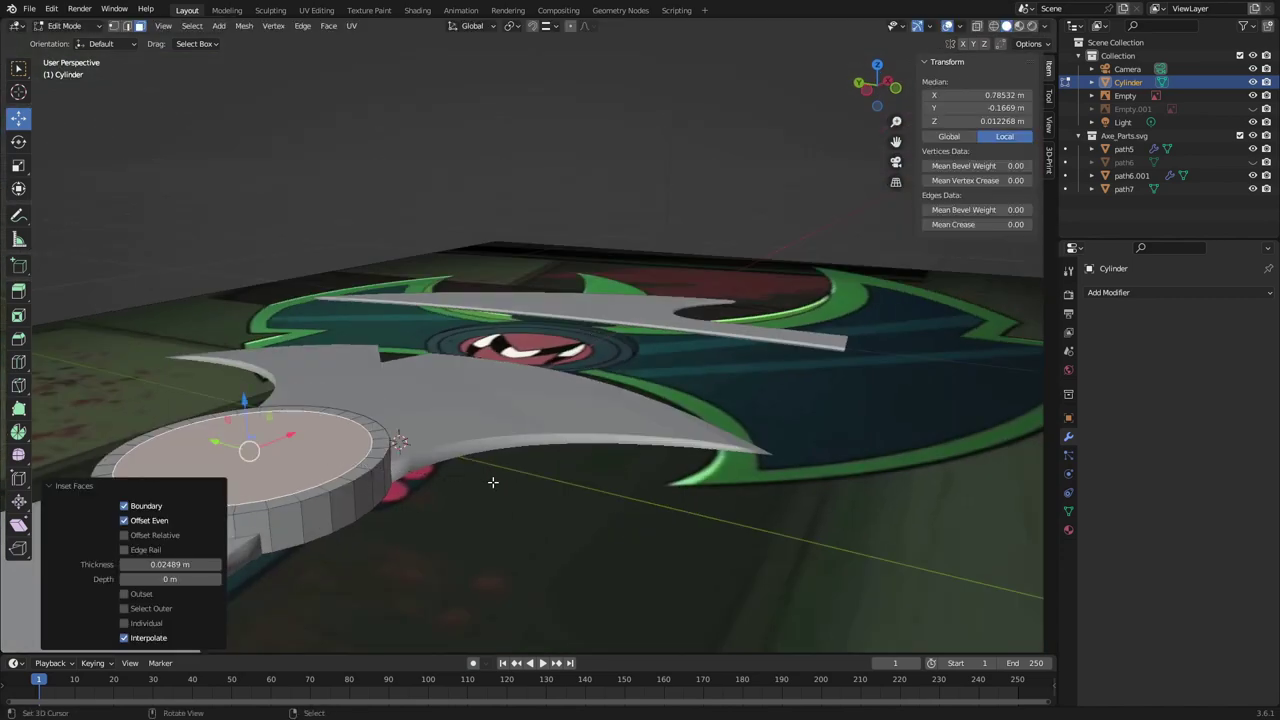
key(KP_7)
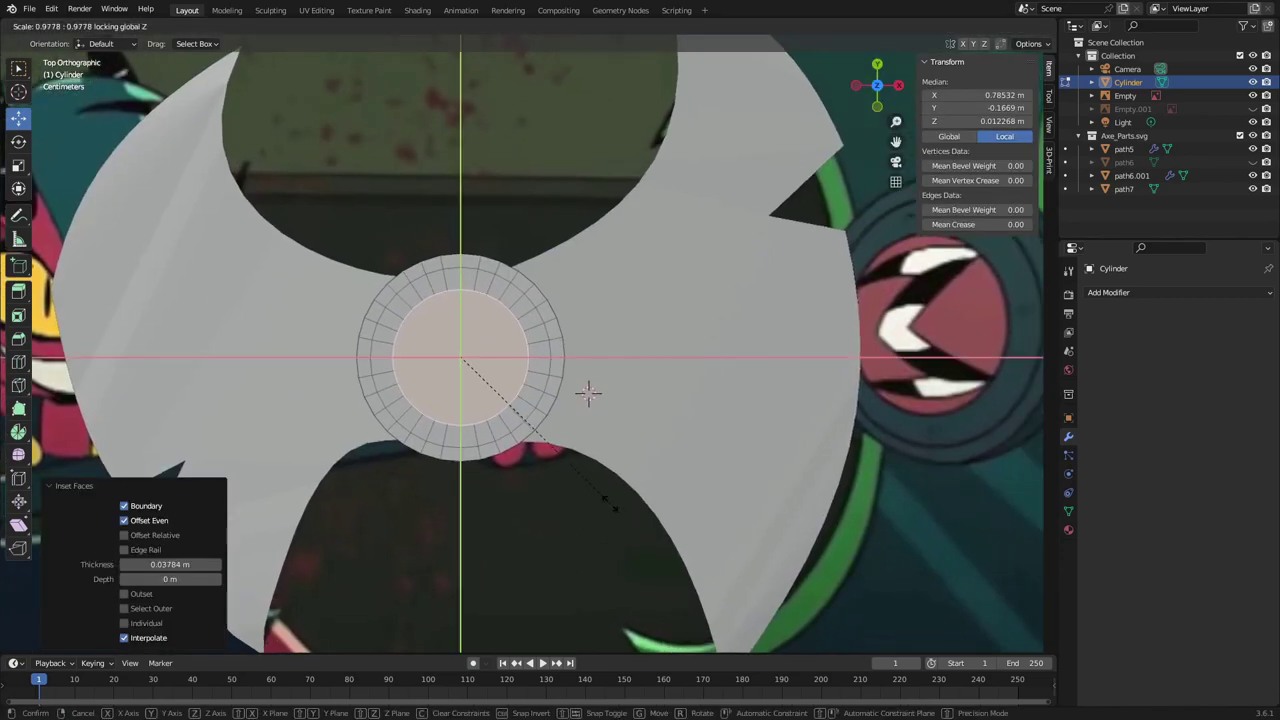
Inset the top face, scale the ring by 1.035, and delete the inner face to open a hole
click(588, 392)
mouse_move(588, 392)
middle_down()
mouse_move(555, 505)
mouse_move(640, 440)
middle_up()
scroll(555, 483, up, 3)
key(x)
click(720, 430)
Add a UV sphere over the cylinder's hole and shrink it to fit
key(KP_7)
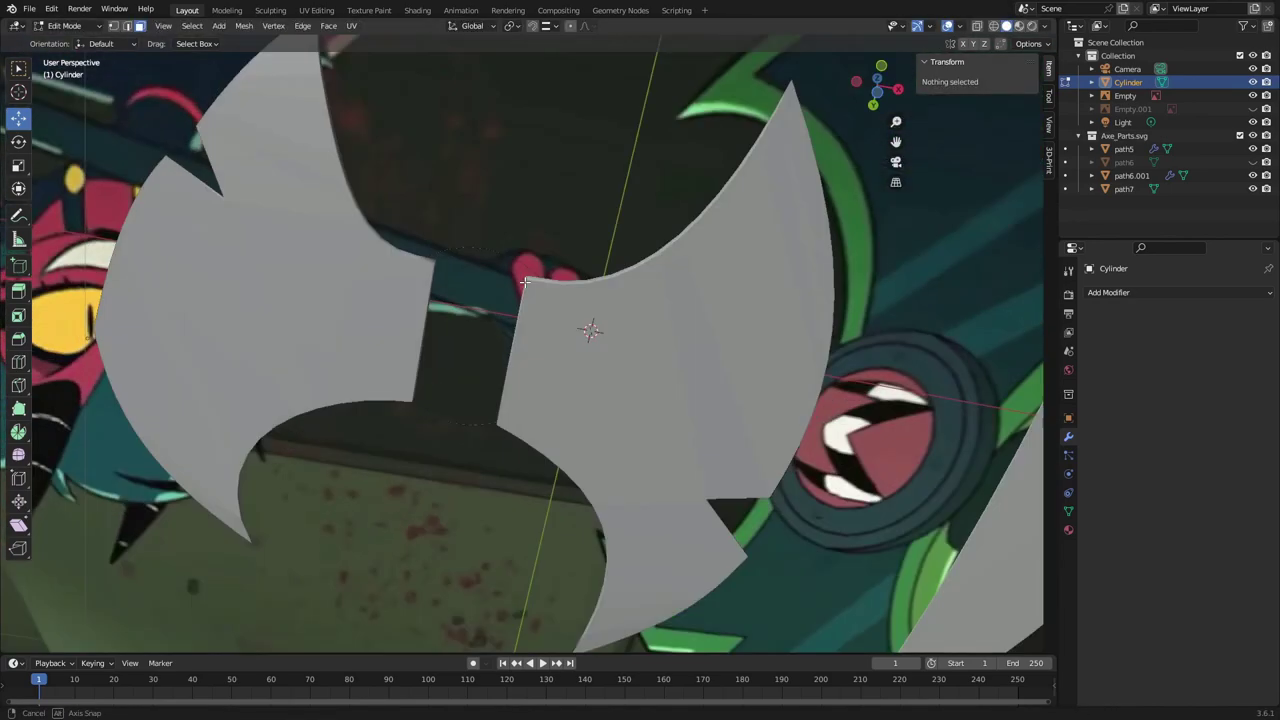
key(shift+a)
click(480, 513)
scroll(643, 387, up, 5)
key(g)
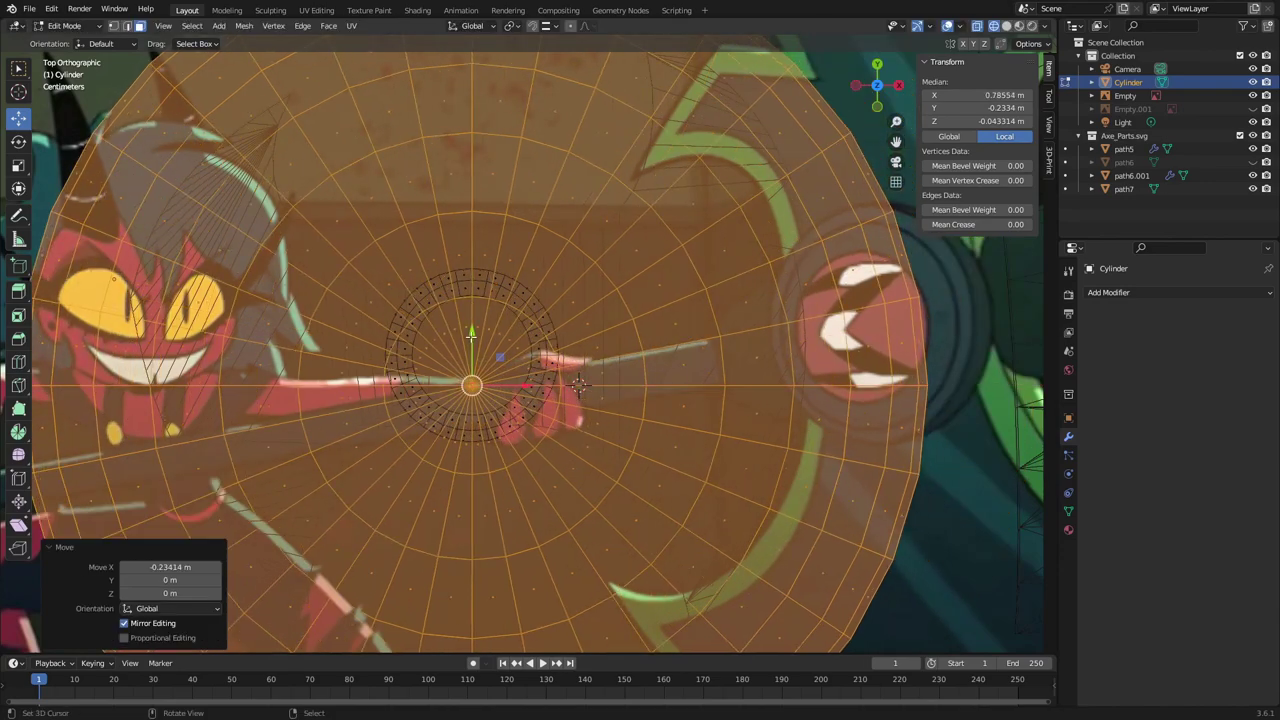
click(545, 375)
scroll(502, 371, up, 2)
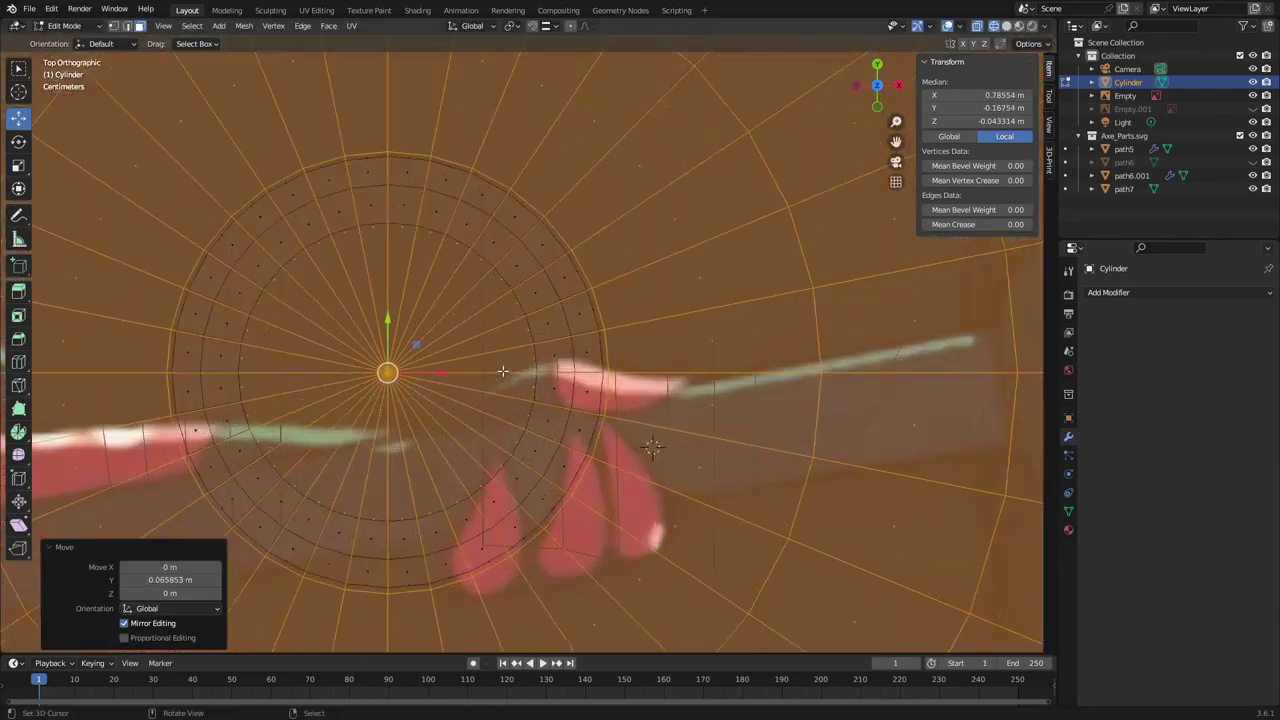
click(386, 318)
key(s)
click(780, 342)
Fine-tune the sphere's size and raise it vertically into the hub
key(s)
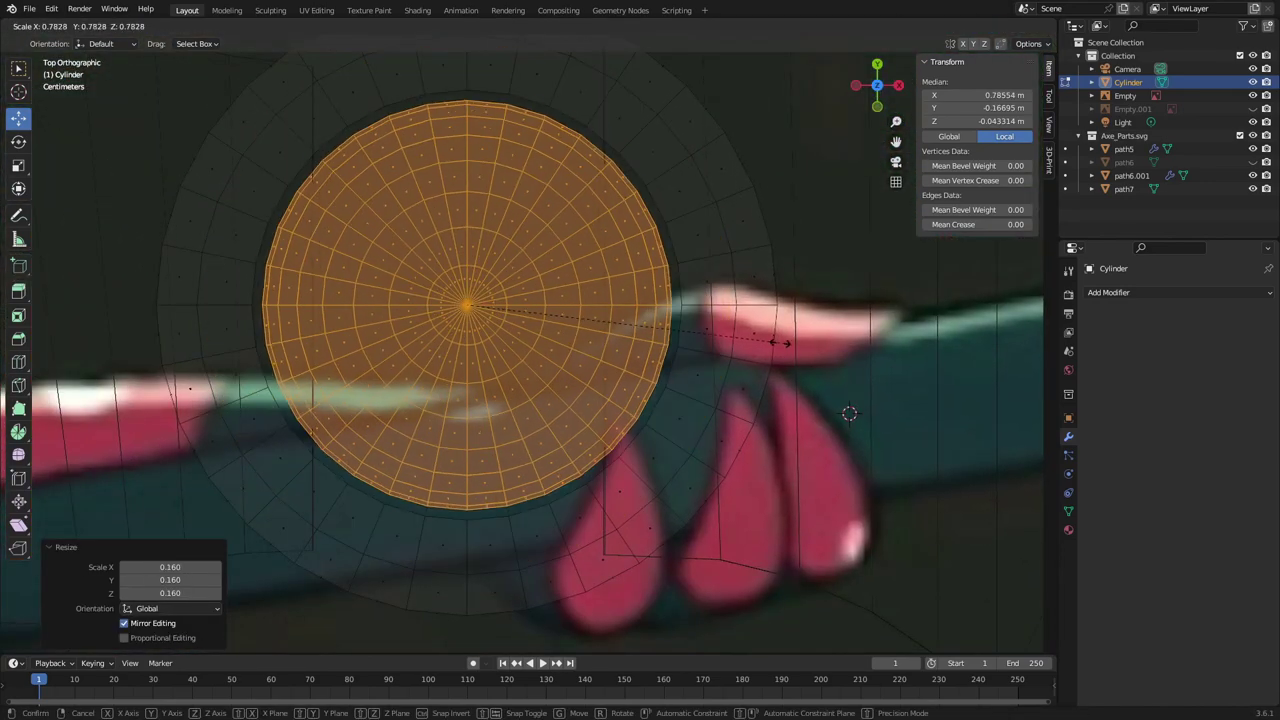
key(s)
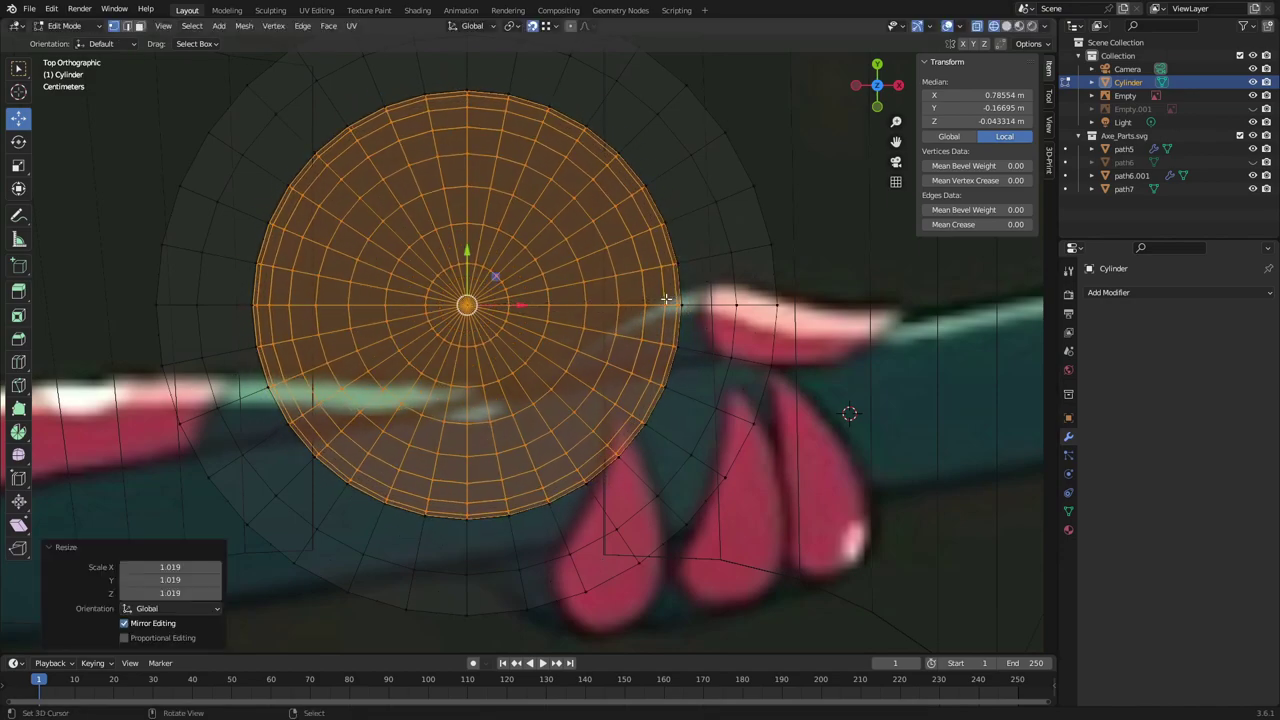
key(g)
key(z)
mouse_move(666, 299)
middle_down()
mouse_move(670, 427)
mouse_move(259, 418)
mouse_move(647, 577)
middle_up()
click(670, 427)
key(g)
key(z)
click(670, 427)
Select the whole hub mesh and merge duplicate vertices by distance
key(KP_1)
key(b)
middle_drag(658, 413, 592, 454)
key(x)
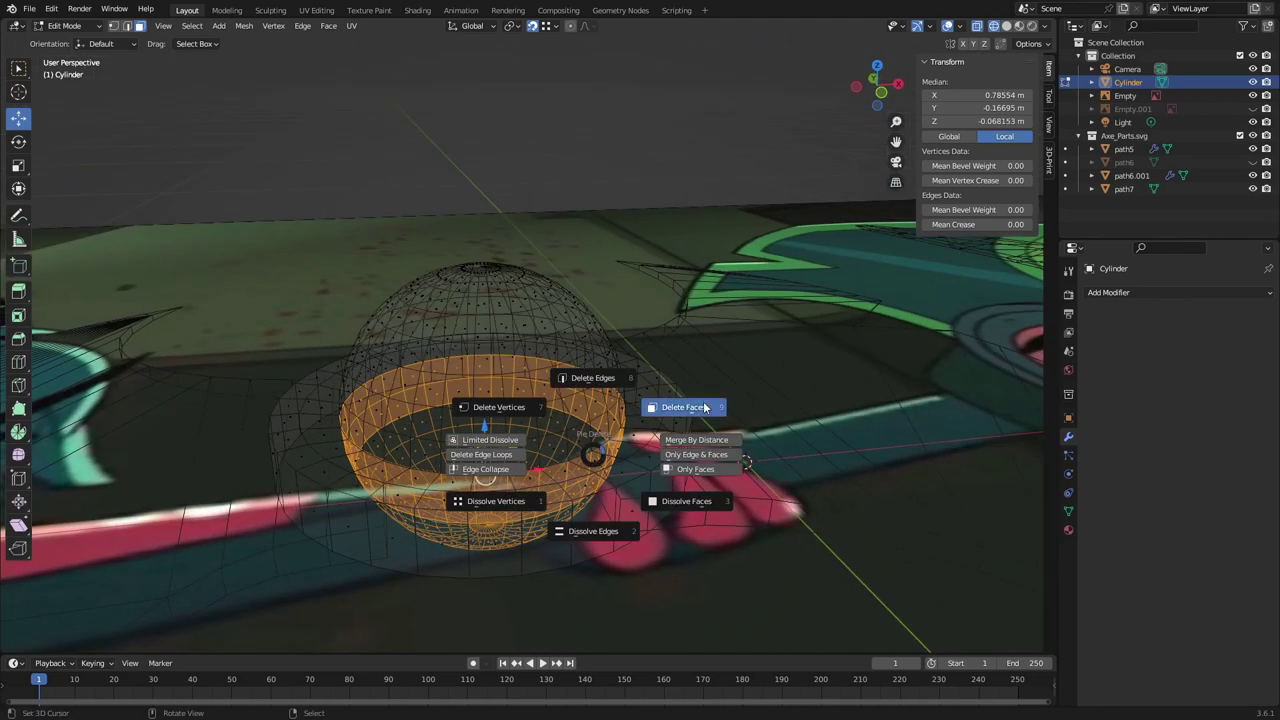
key(Escape)
key(a)
key(F3)
key(Down)
key(Down)
key(Down)
key(Return)
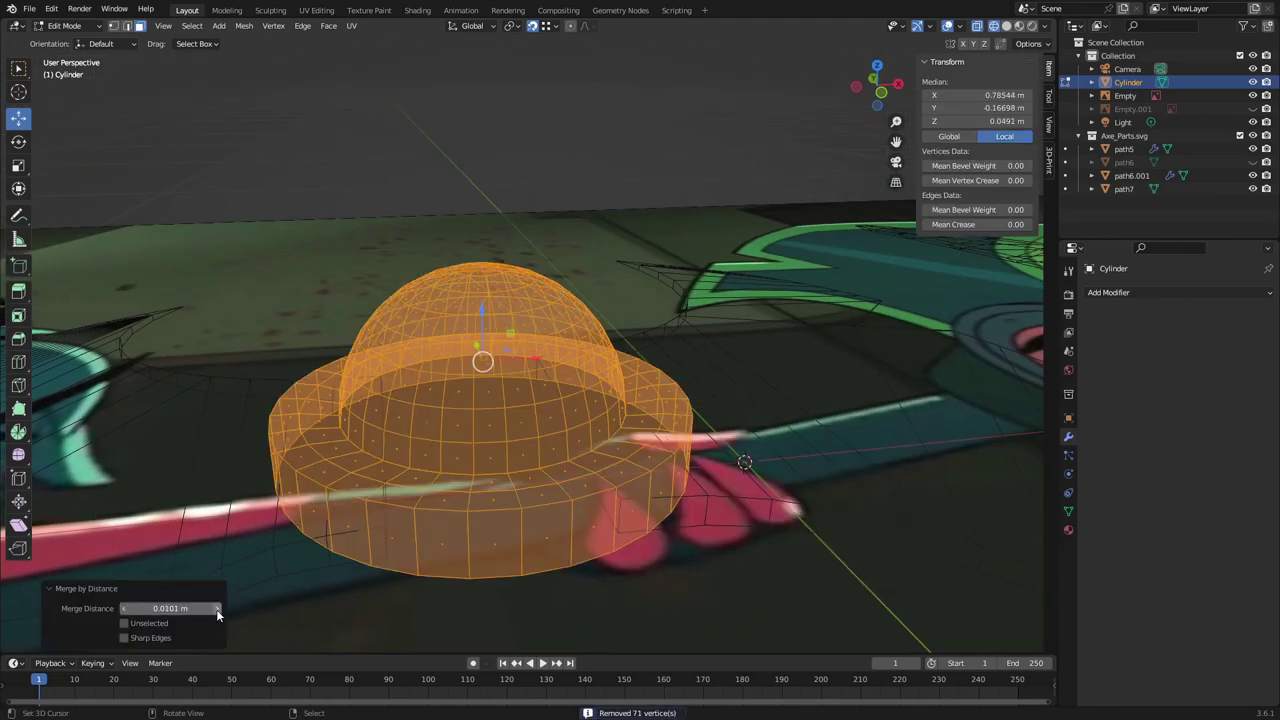
Circle-deselect the inner faces and merge the remaining vertices by distance
middle_drag(428, 559, 515, 604)
key(KP_7)
key(c)
middle_drag(485, 318, 427, 356)
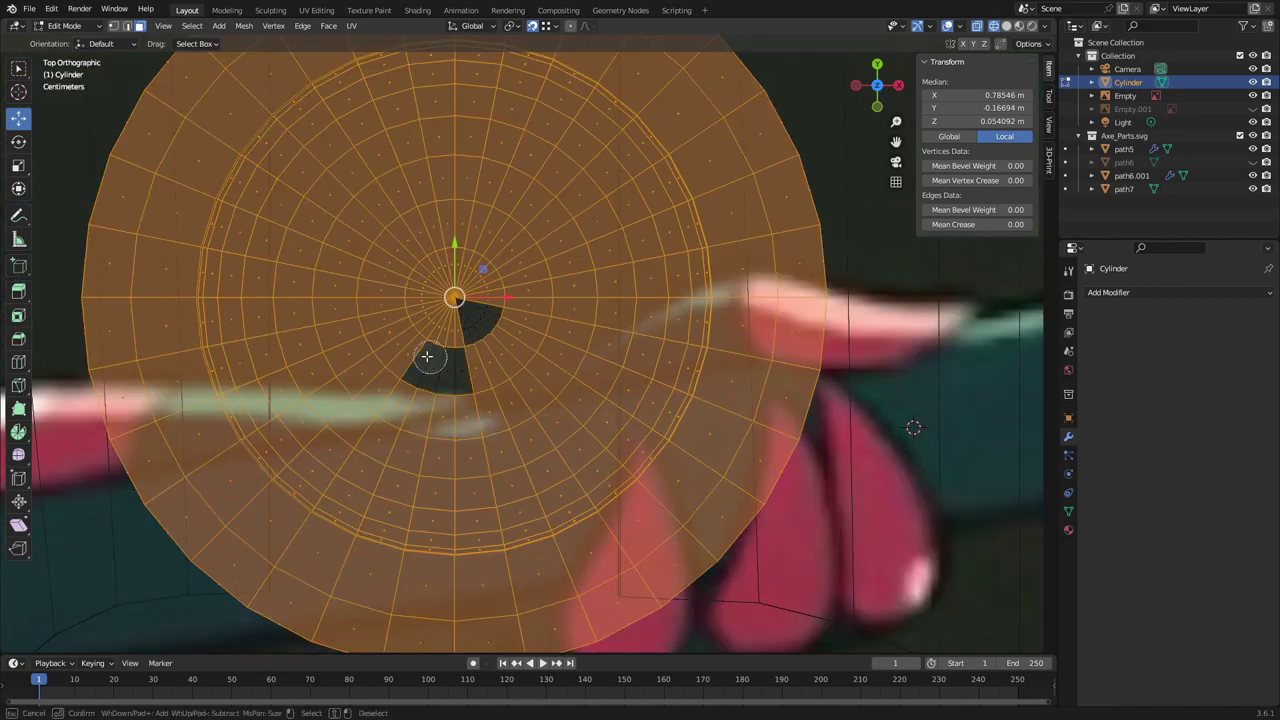
scroll(513, 264, down, 2)
key(c)
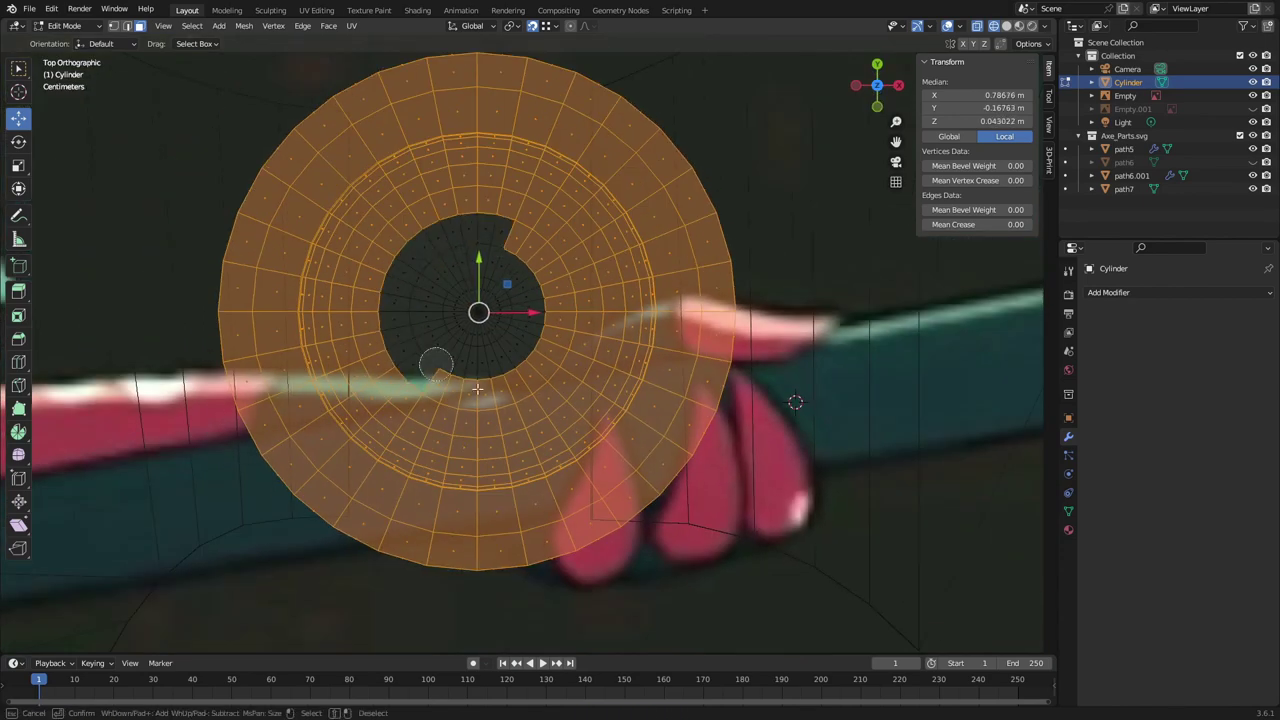
key(m)
click(480, 256)
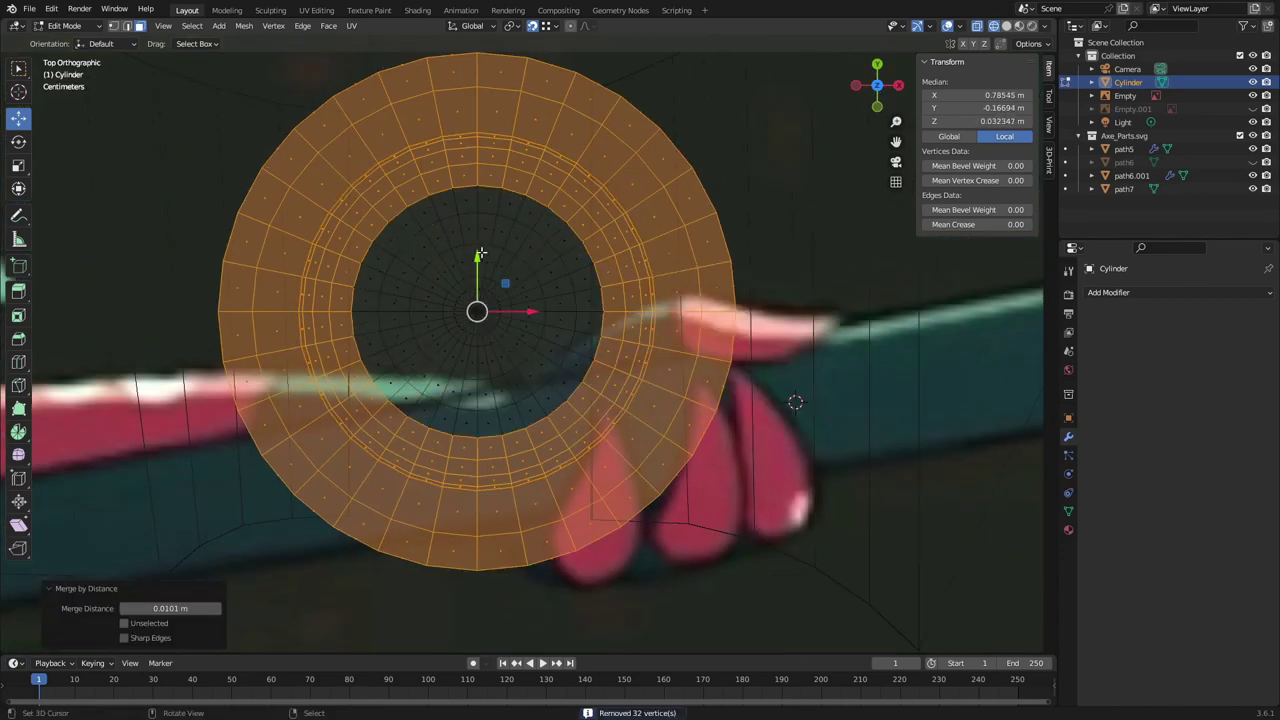
middle_drag(638, 374, 642, 342)
Select the linked dome geometry and squash it flat along Z into a low disc
key(alt+a)
key(l)
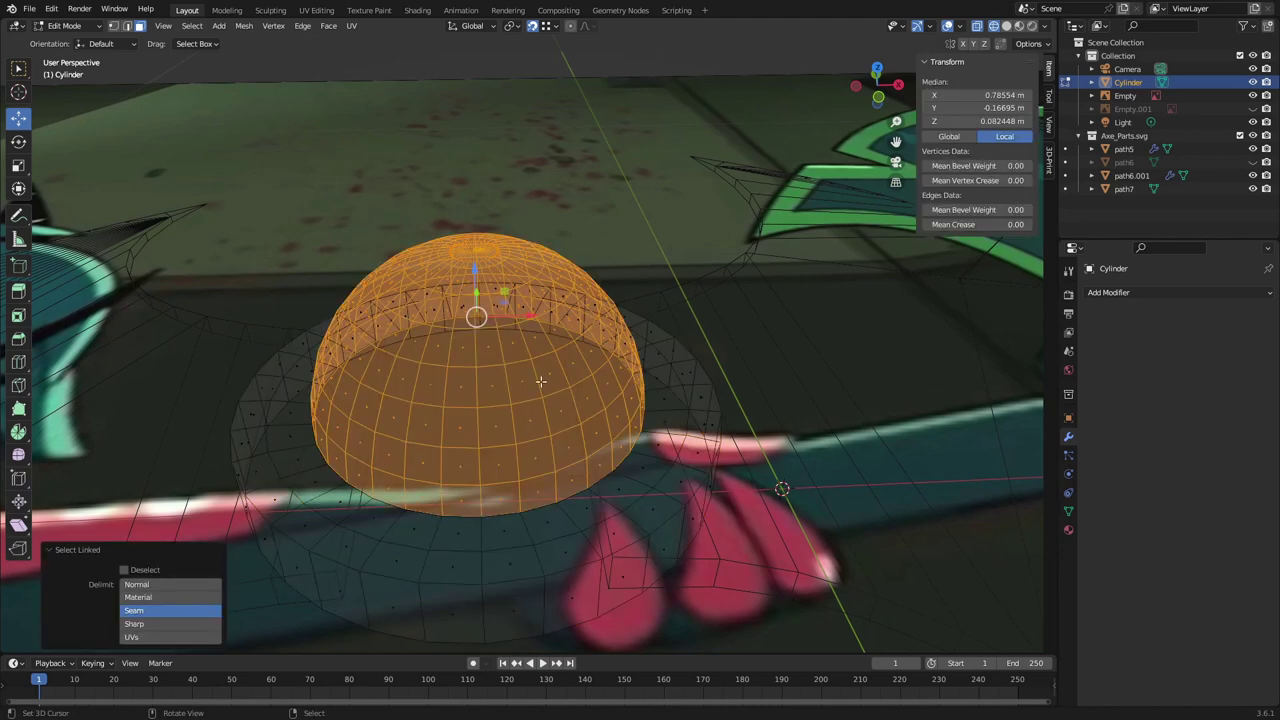
key(s)
key(z)
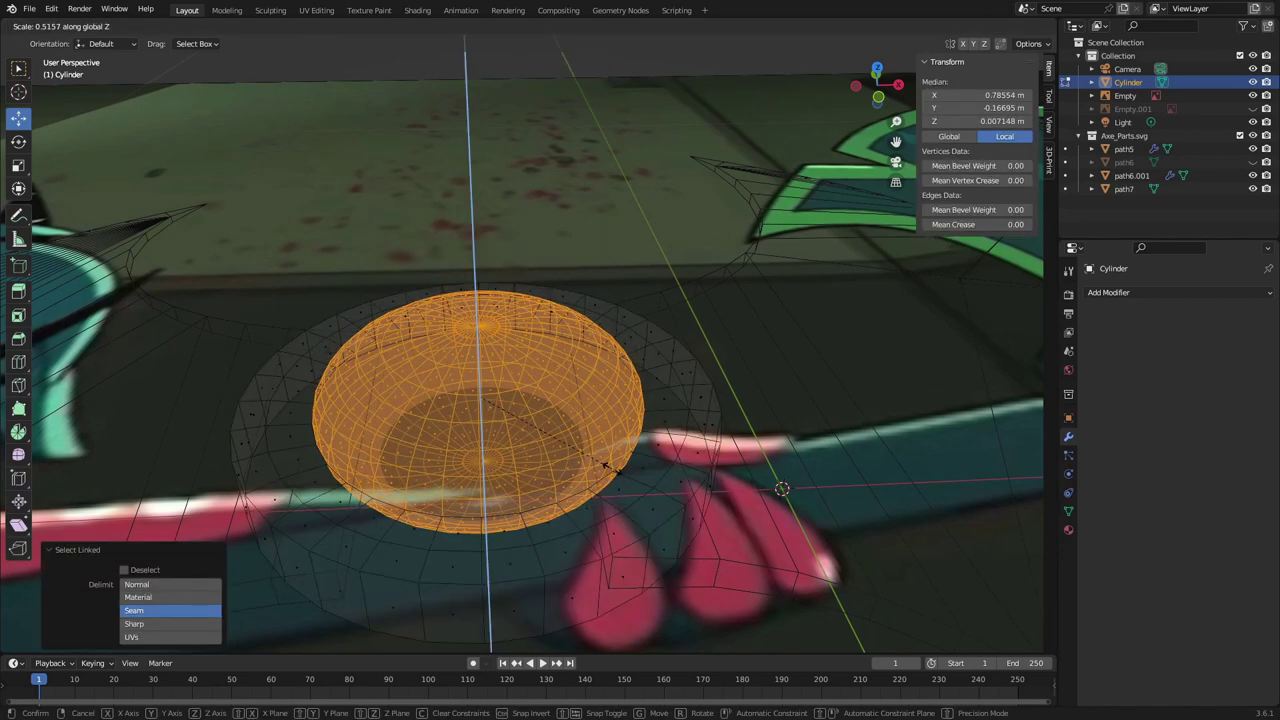
click(709, 433)
key(KP_3)
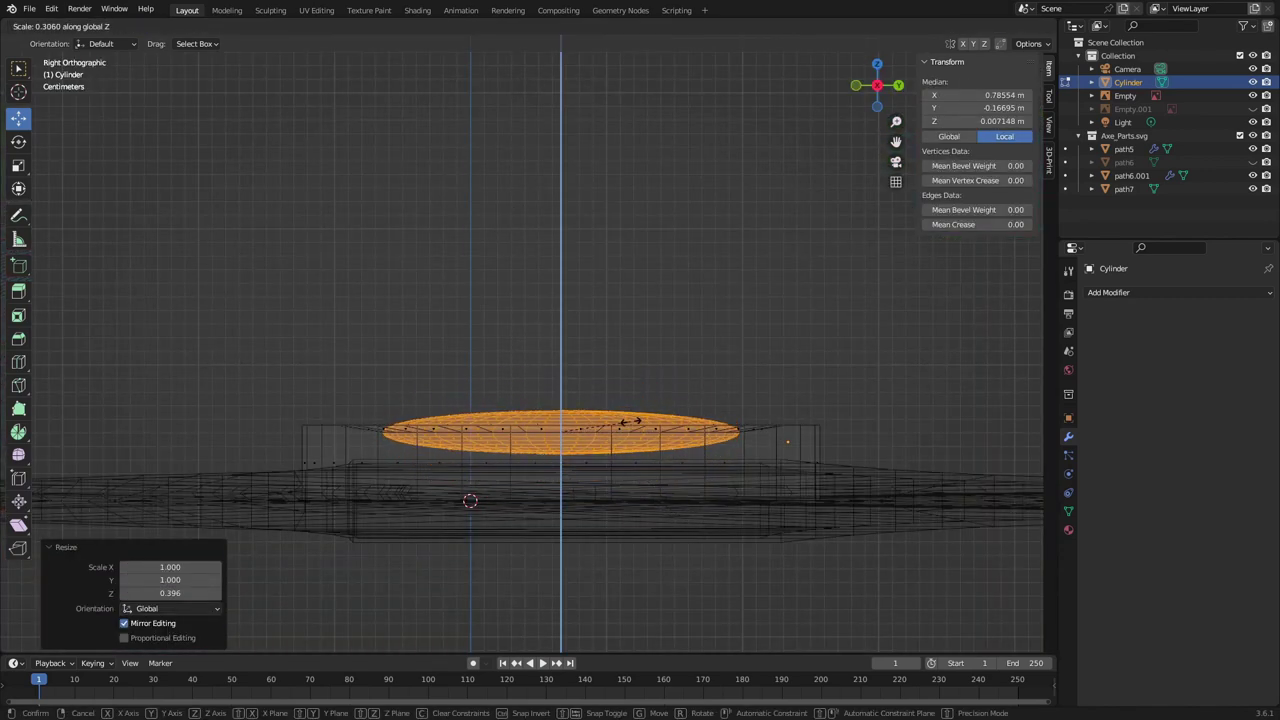
click(600, 415)
middle_drag(600, 415, 560, 391)
Select the hub's connected outer ring of faces, including the gap
key(KP_1)
scroll(706, 383, up, 3)
scroll(706, 383, up, 2)
drag(112, 403, 545, 494)
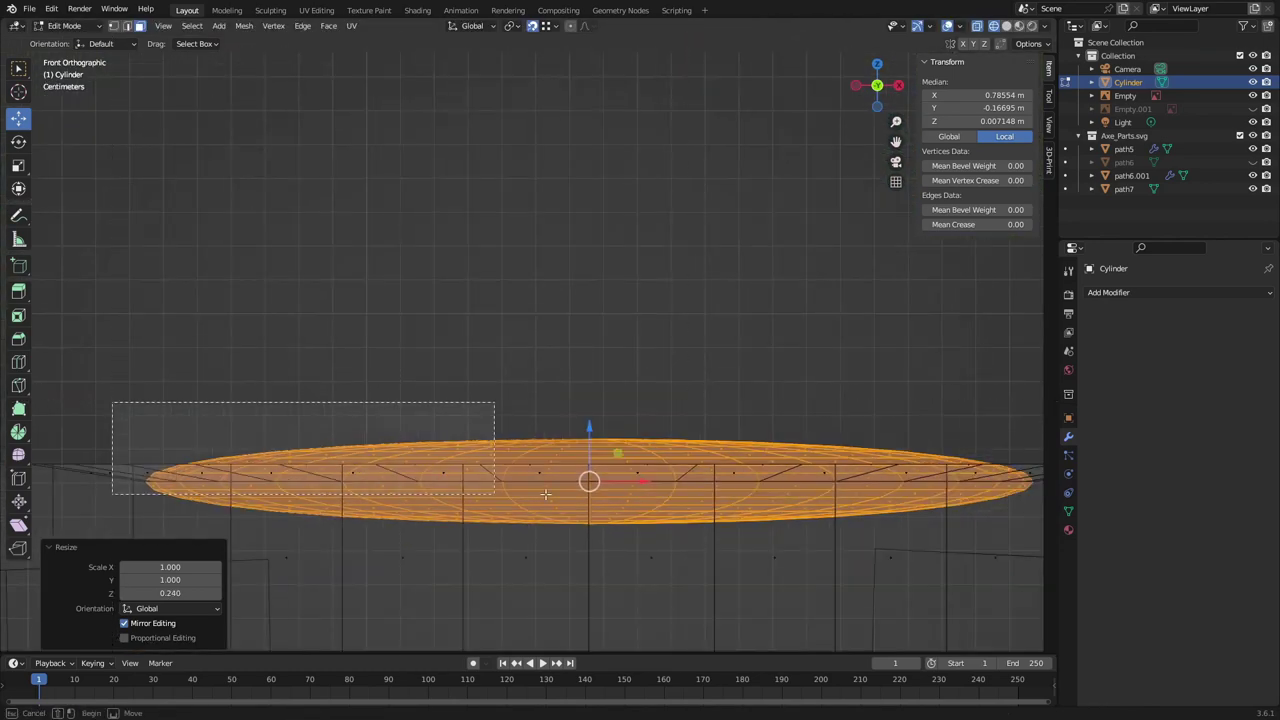
key(grave)
click(763, 371)
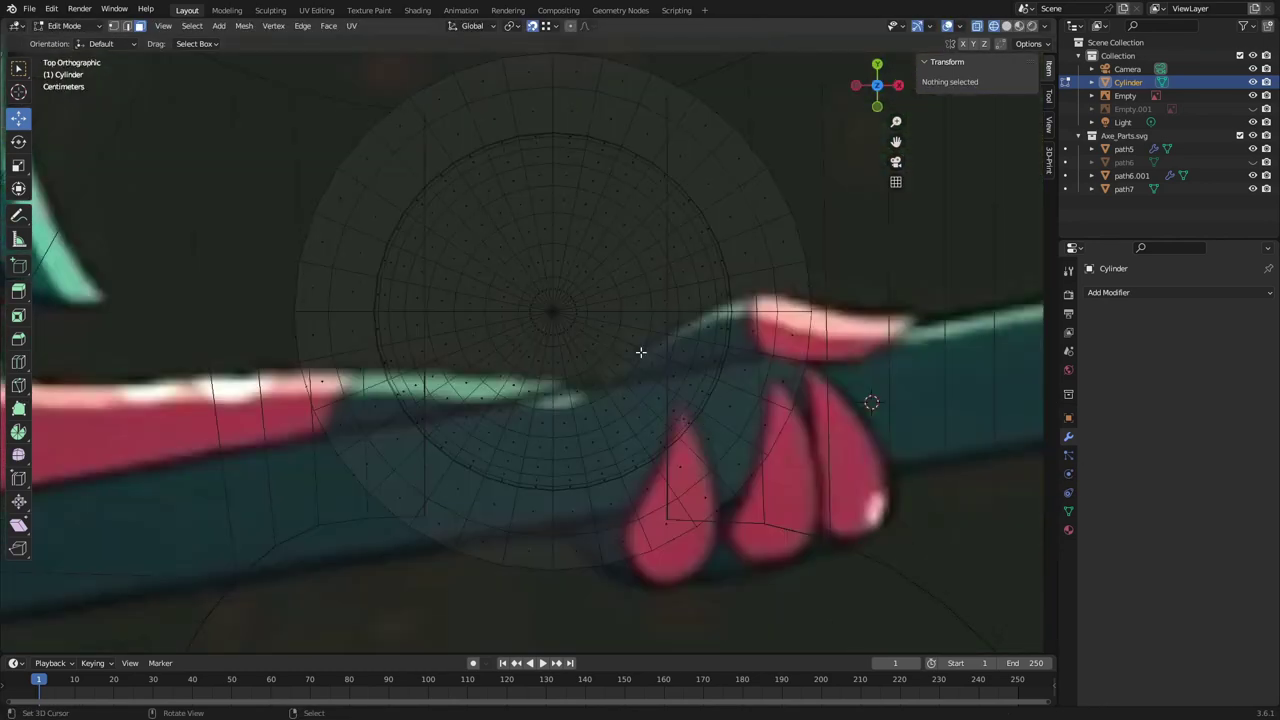
key(l)
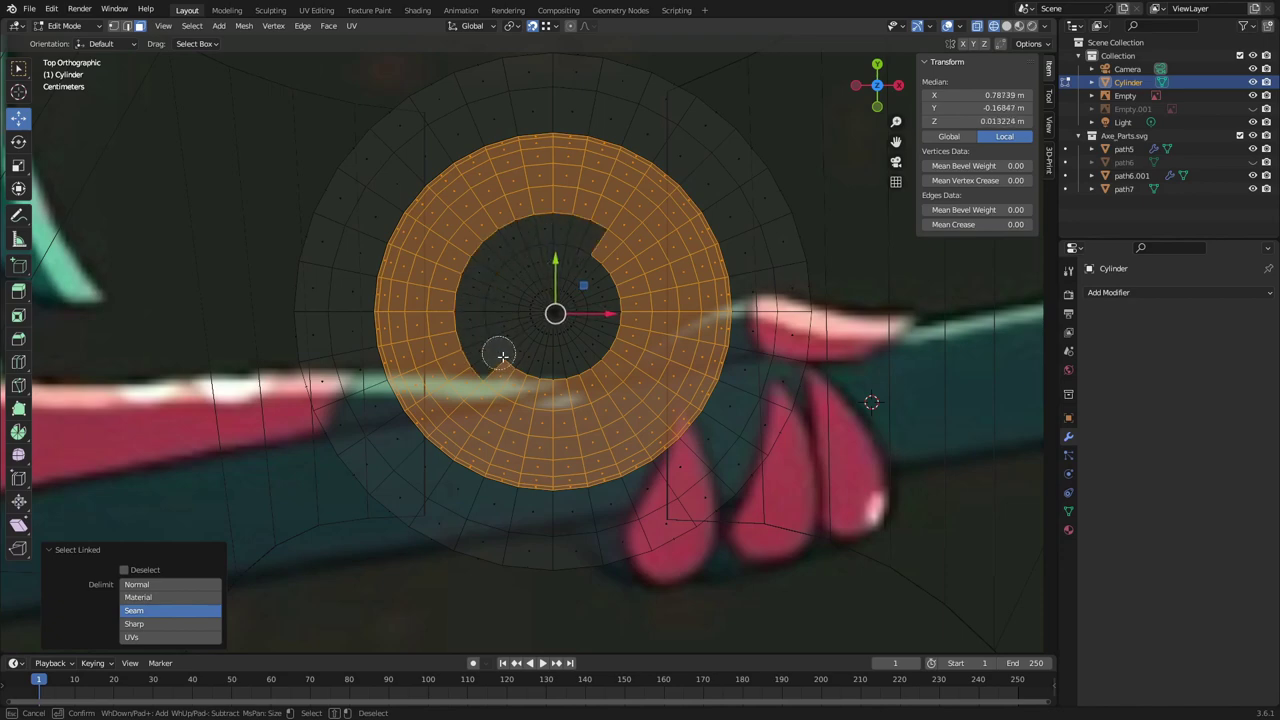
click(624, 297)
key(Escape)
key(l)
Merge the ring's 64 overlapping vertices at 0.0051 m distance
middle_drag(787, 285, 532, 432)
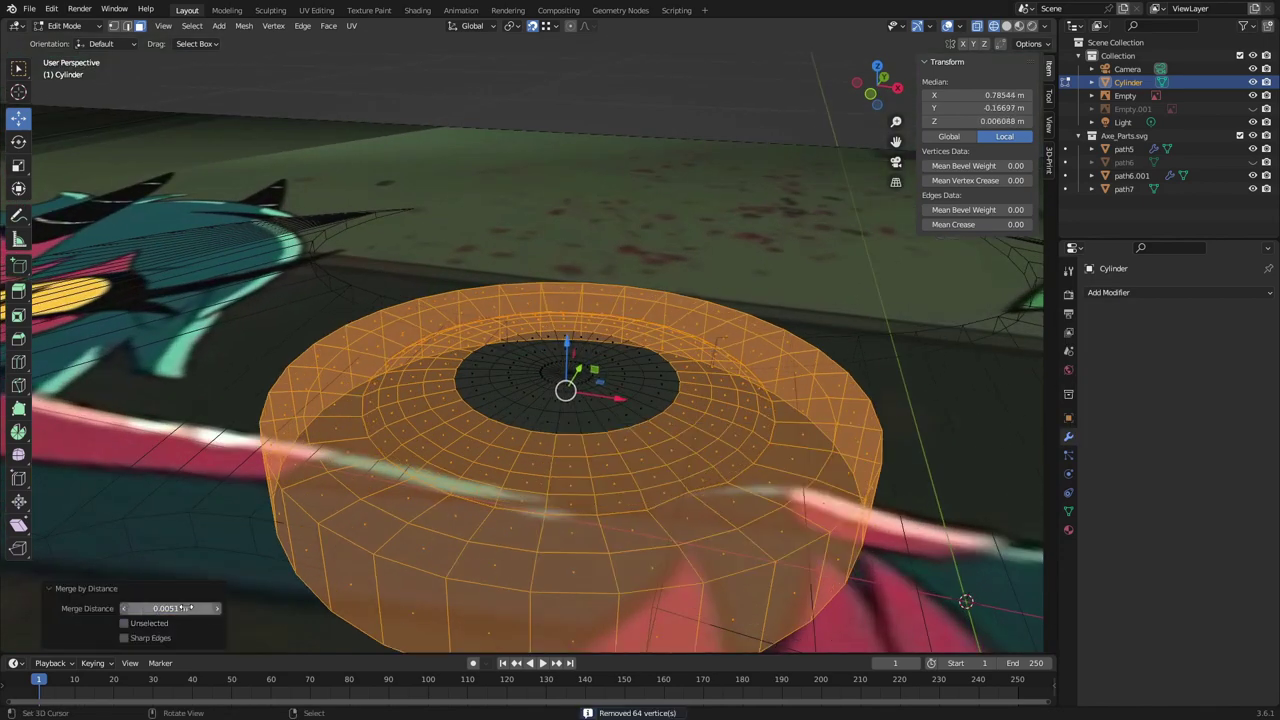
middle_drag(183, 608, 564, 552)
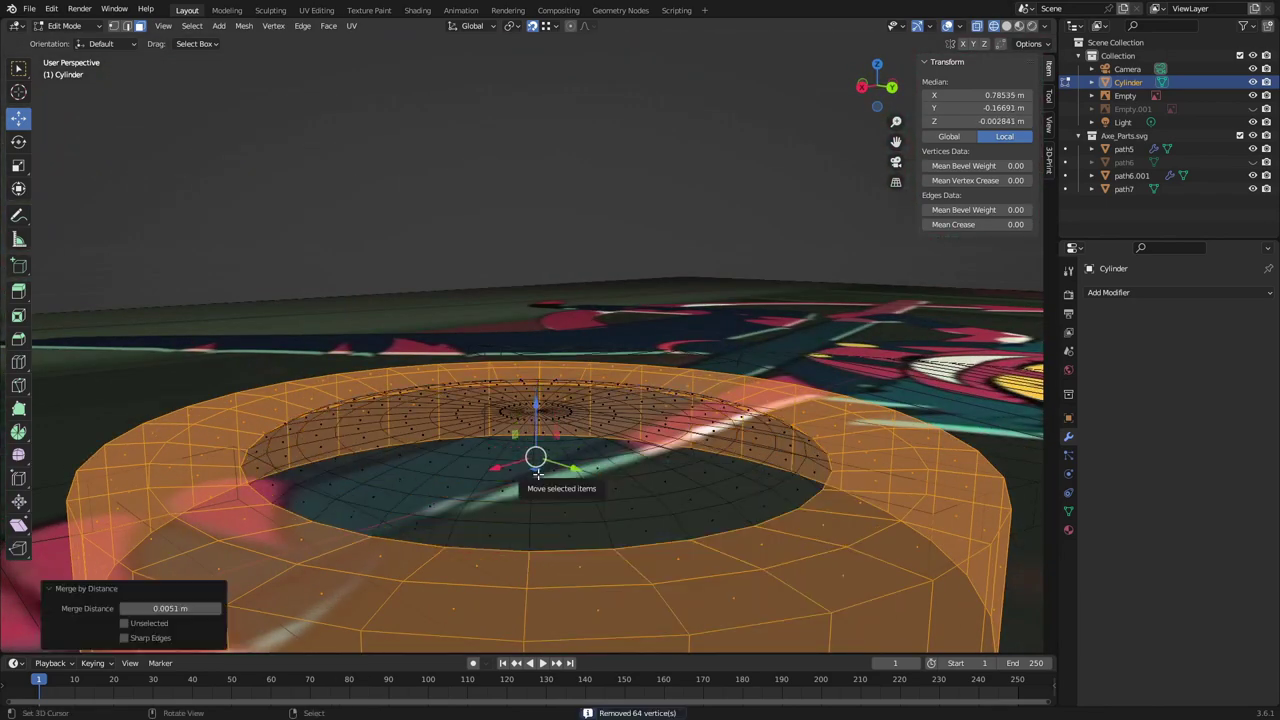
mouse_move(492, 544)
middle_down()
mouse_move(720, 549)
mouse_move(614, 491)
middle_up()
key(F3)
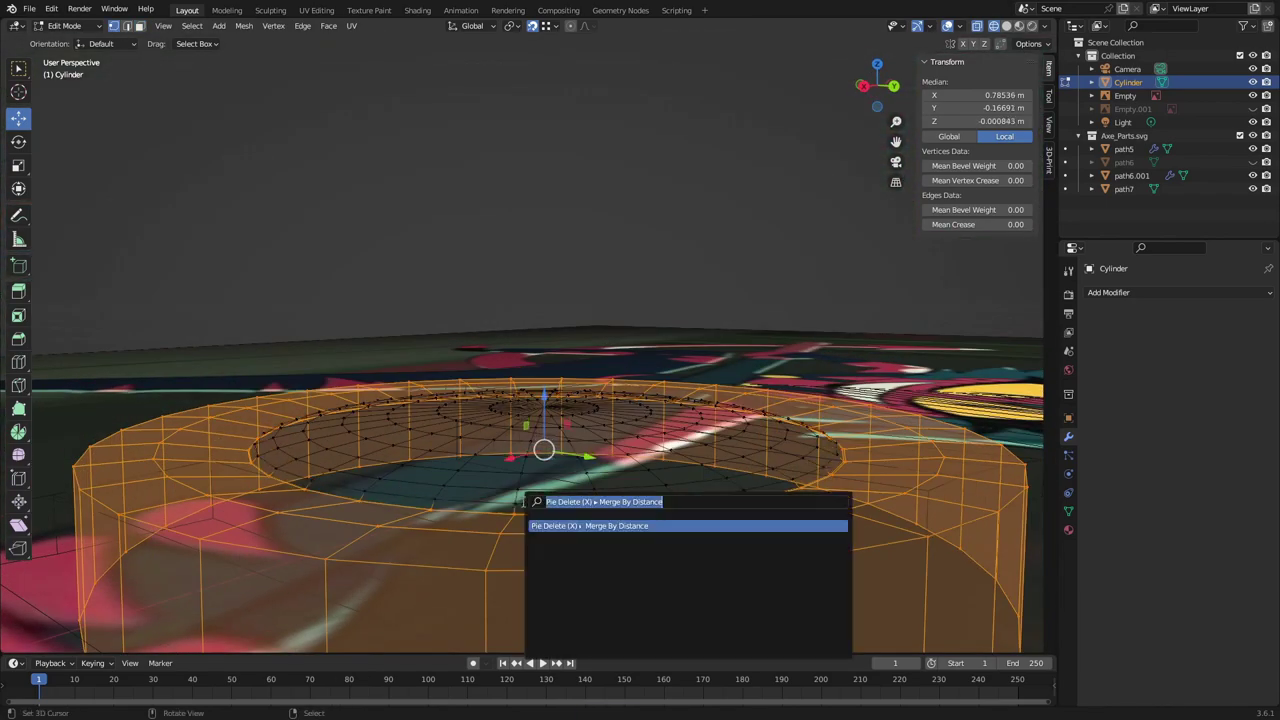
key(Return)
click(692, 467)
middle_drag(692, 467, 709, 372)
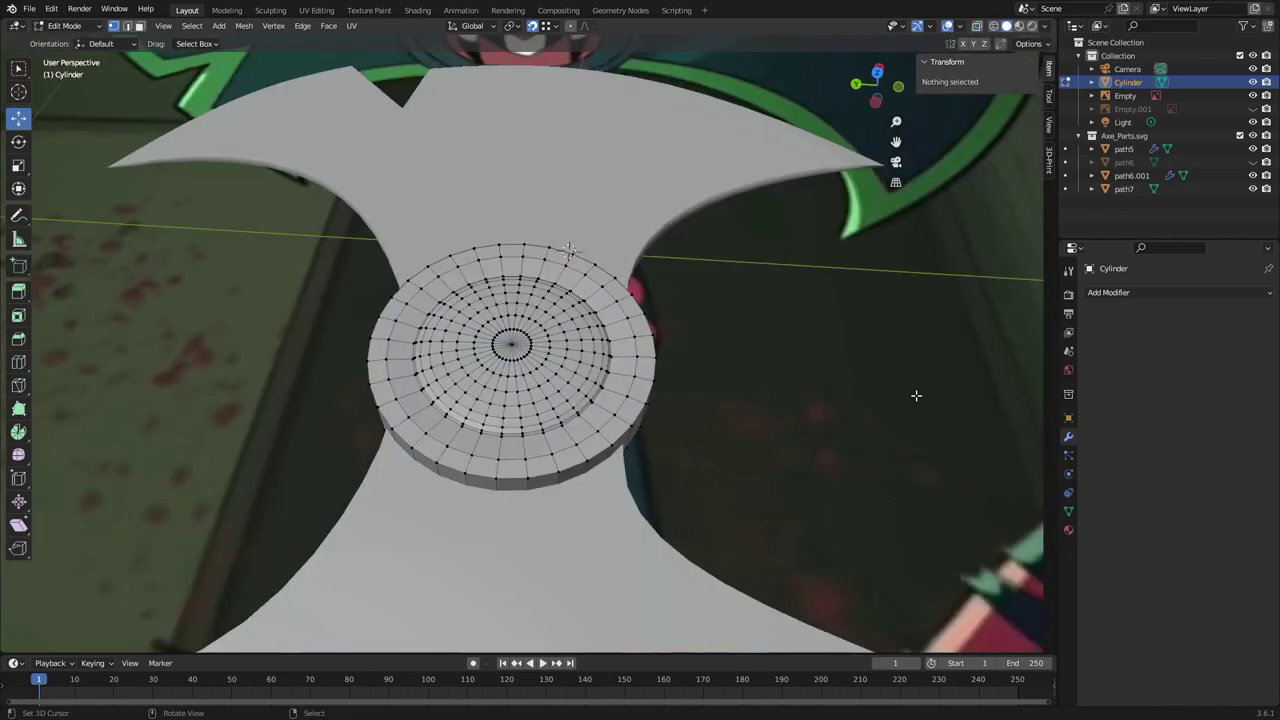
Try a Z-axis Mirror modifier on the hub, then undo it
key(Tab)
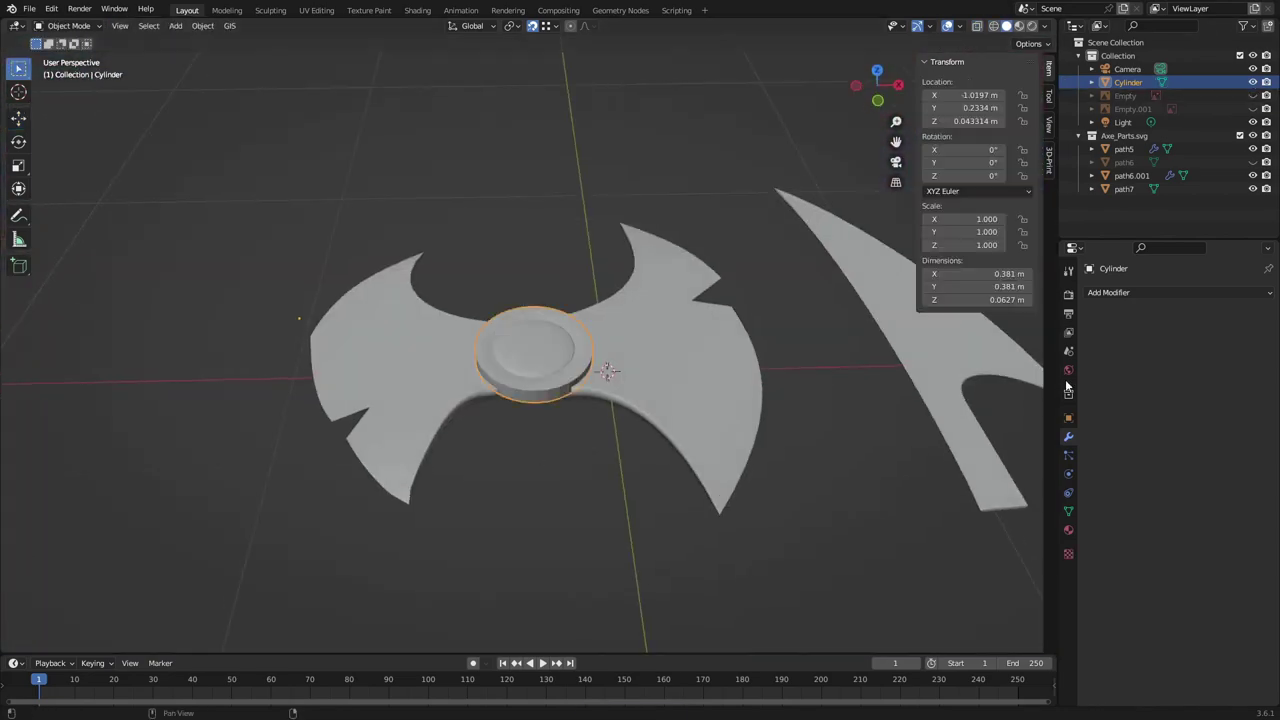
click(1108, 292)
click(1000, 476)
click(1238, 334)
mouse_move(598, 411)
middle_down()
mouse_move(539, 475)
mouse_move(1208, 396)
middle_up()
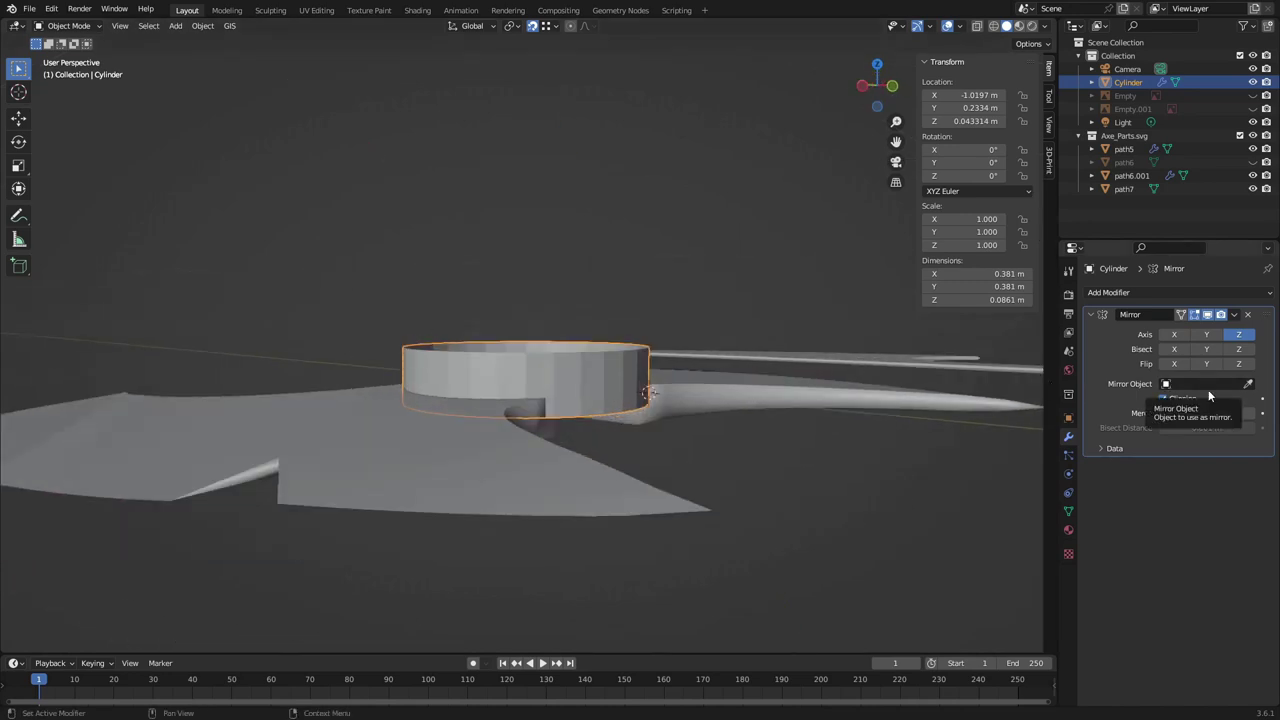
mouse_move(930, 407)
middle_down()
mouse_move(291, 557)
mouse_move(543, 406)
middle_up()
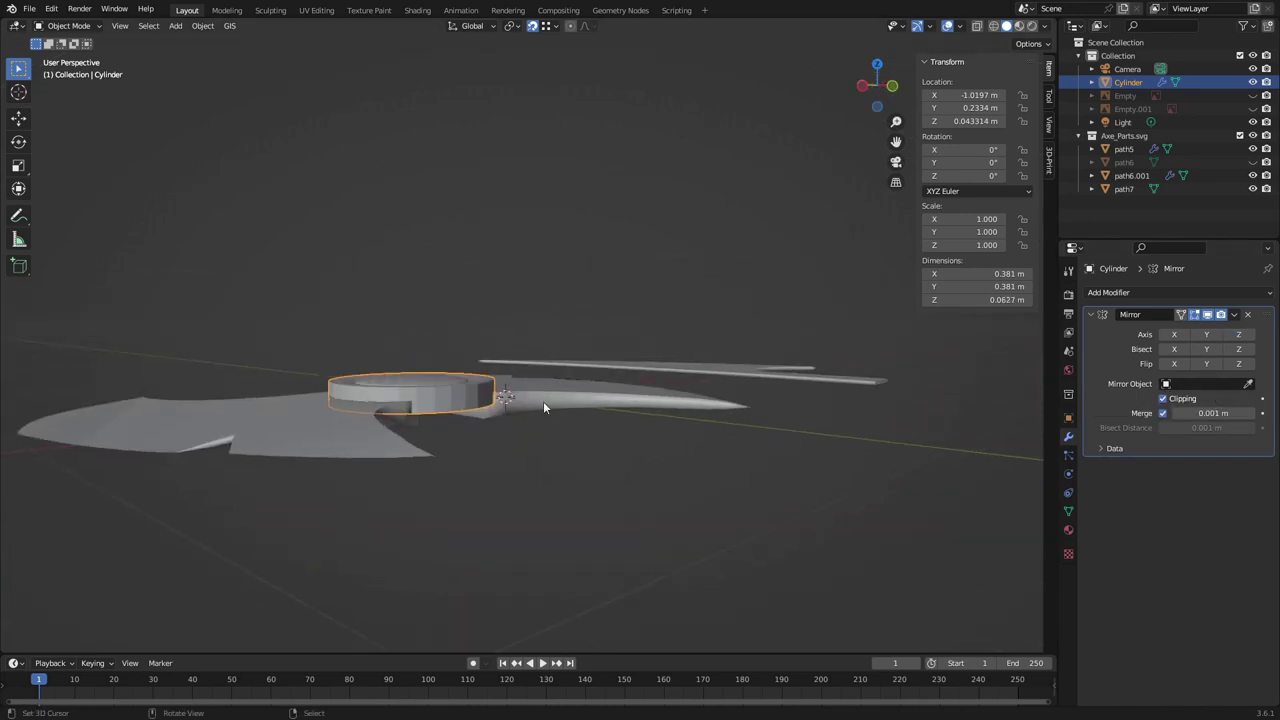
key(ctrl+z)
Move the hub's origin to world centre with the F3 'midd' search command
key(F3)
key(Escape)
mouse_move(546, 457)
middle_down()
mouse_move(360, 443)
mouse_move(509, 484)
mouse_move(348, 489)
mouse_move(407, 476)
mouse_move(733, 539)
middle_up()
key(ctrl+shift+z)
key(ctrl+z)
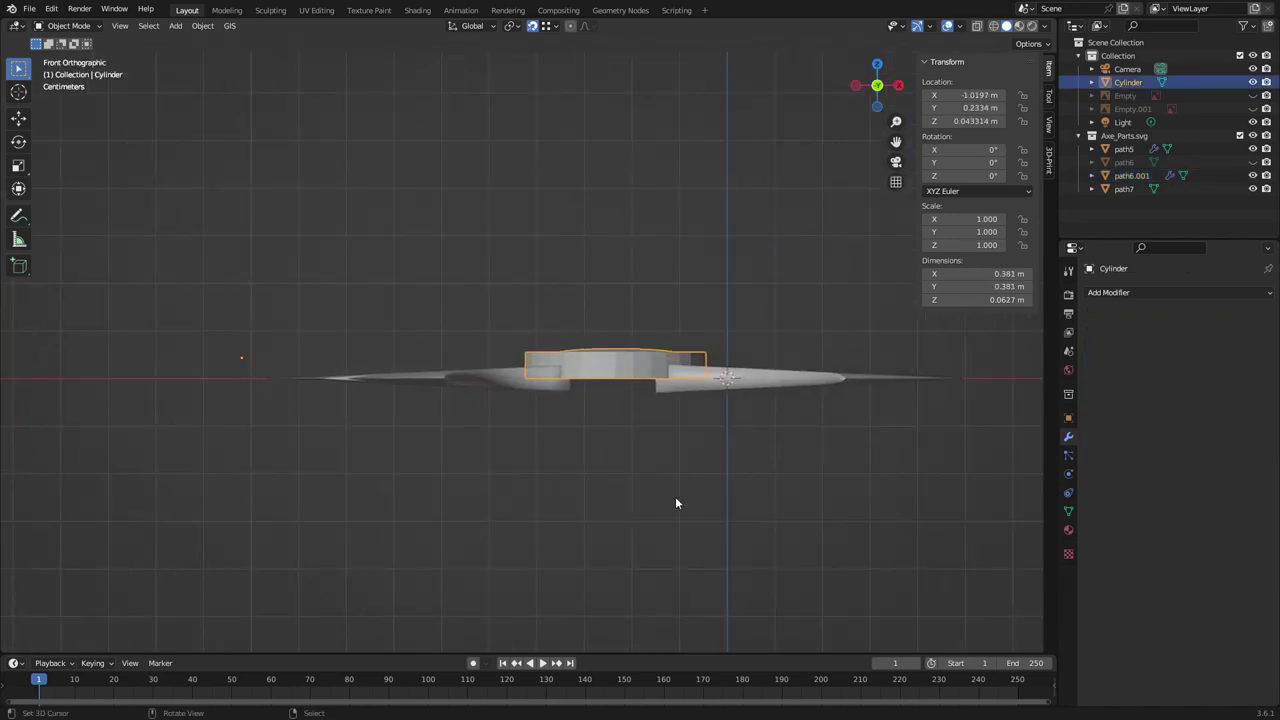
scroll(660, 495, up, 6)
key(F3)
text(midd)
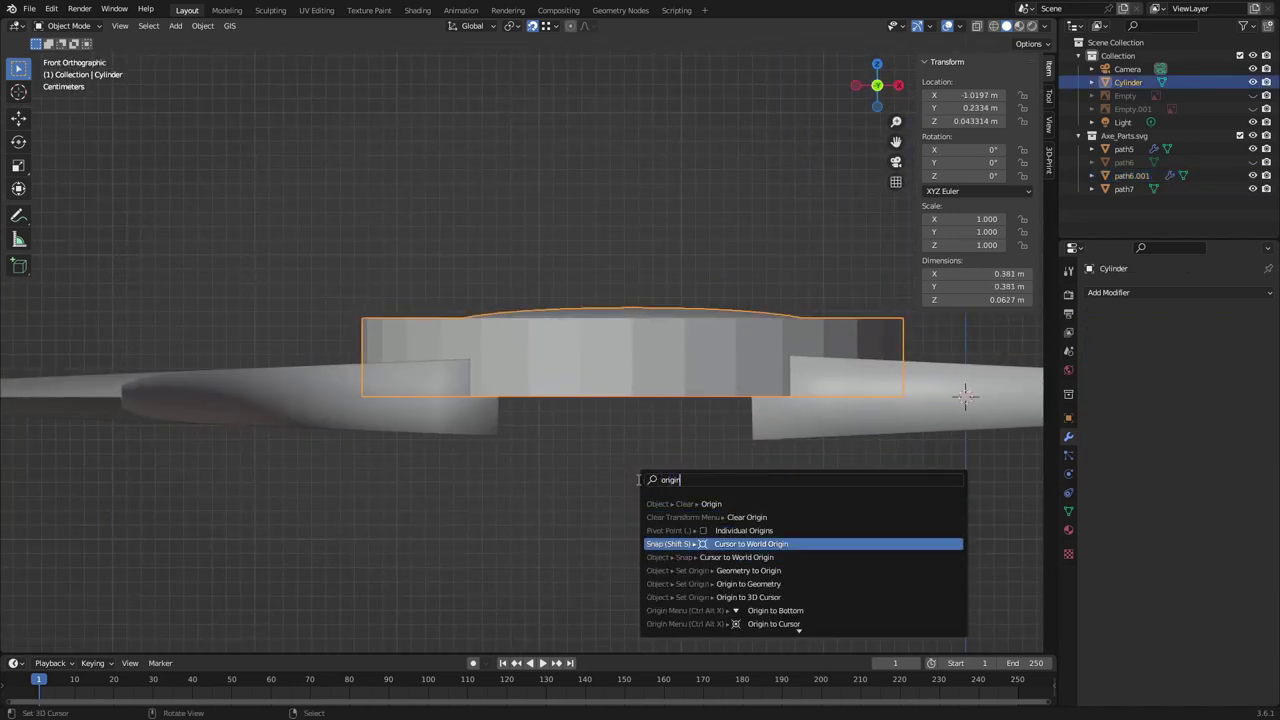
key(Return)
Add a Z-axis Mirror modifier with clipping, doubling the hub to 0.126 m tall
click(1108, 292)
click(1000, 465)
click(1238, 334)
click(1162, 398)
middle_drag(760, 480, 668, 593)
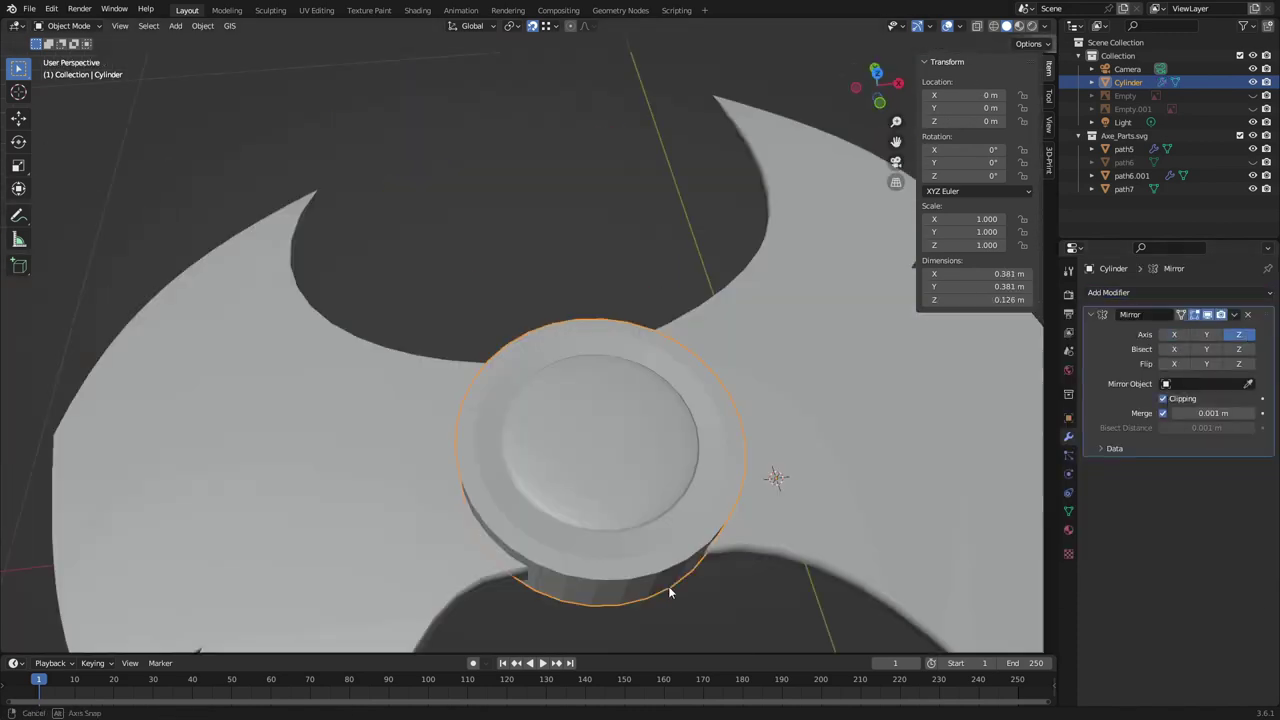
scroll(668, 593, down, 5)
click(520, 510)
click(566, 401)
click(570, 400)
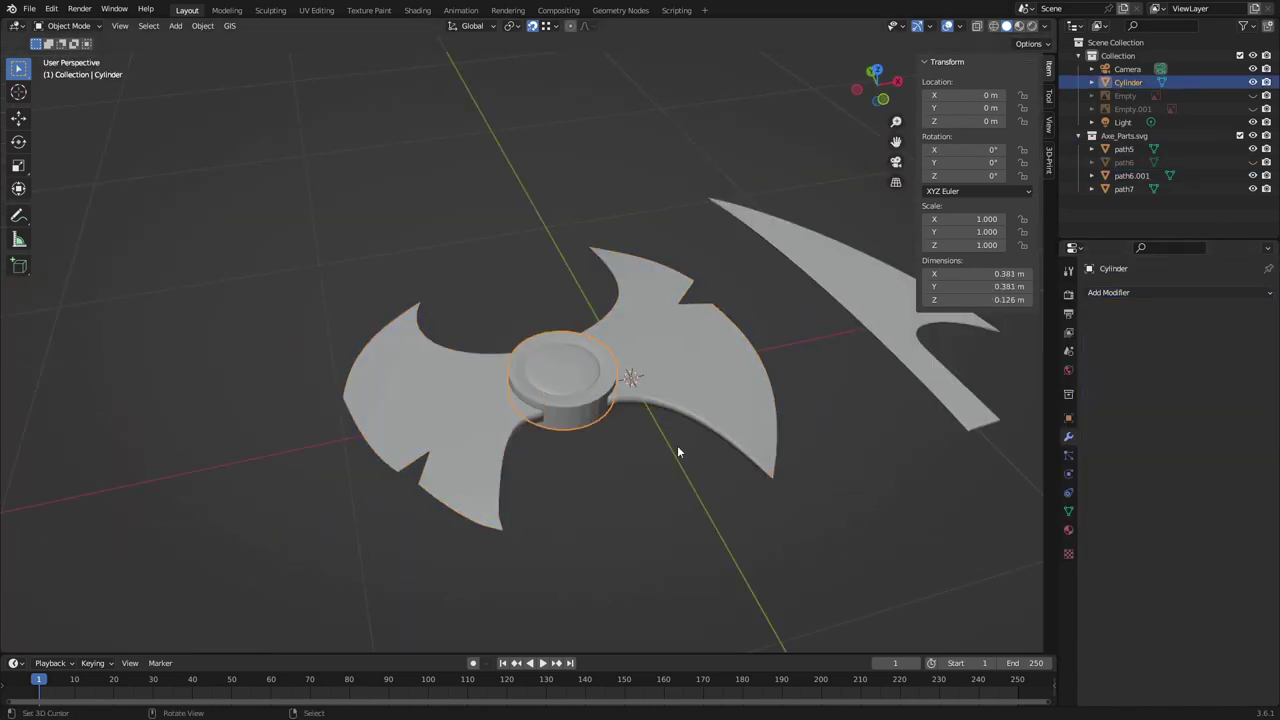
key(Tab)
scroll(677, 445, up, 5)
Undo the hub vertex-loop deletion and dissolve the selected edges instead
click(558, 433)
key(ctrl+z)
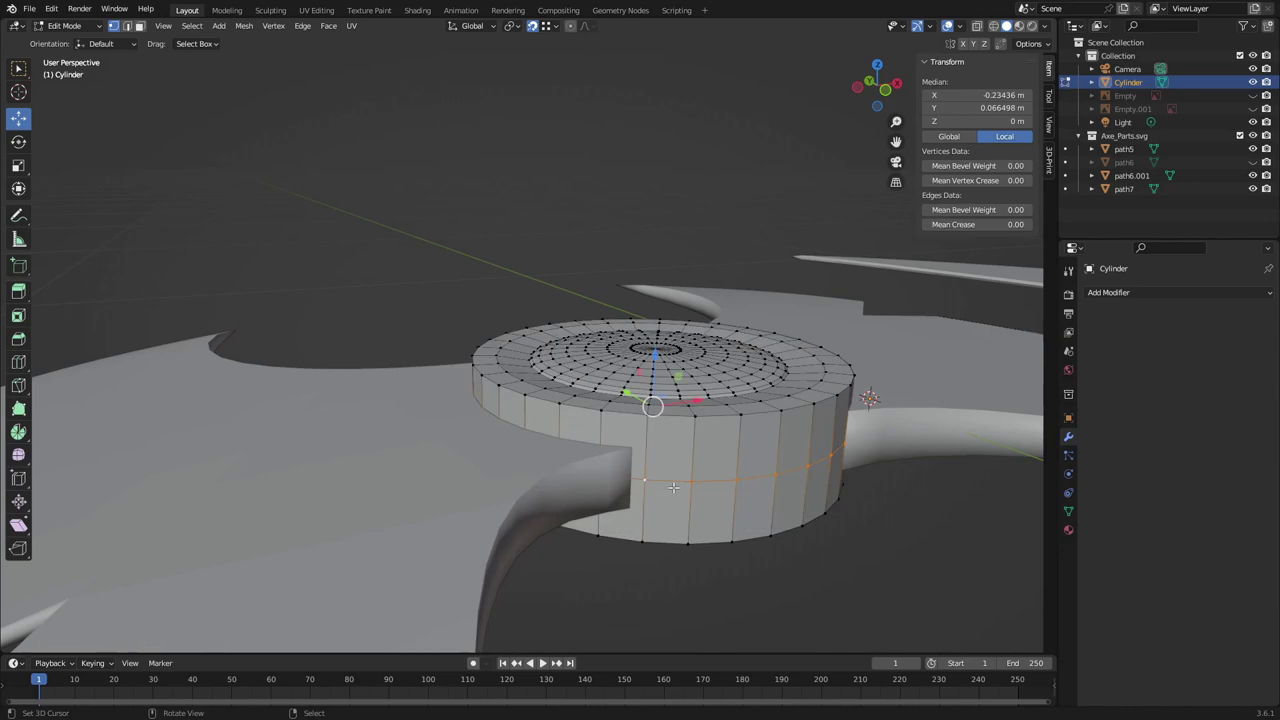
click(660, 535)
scroll(760, 520, down, 4)
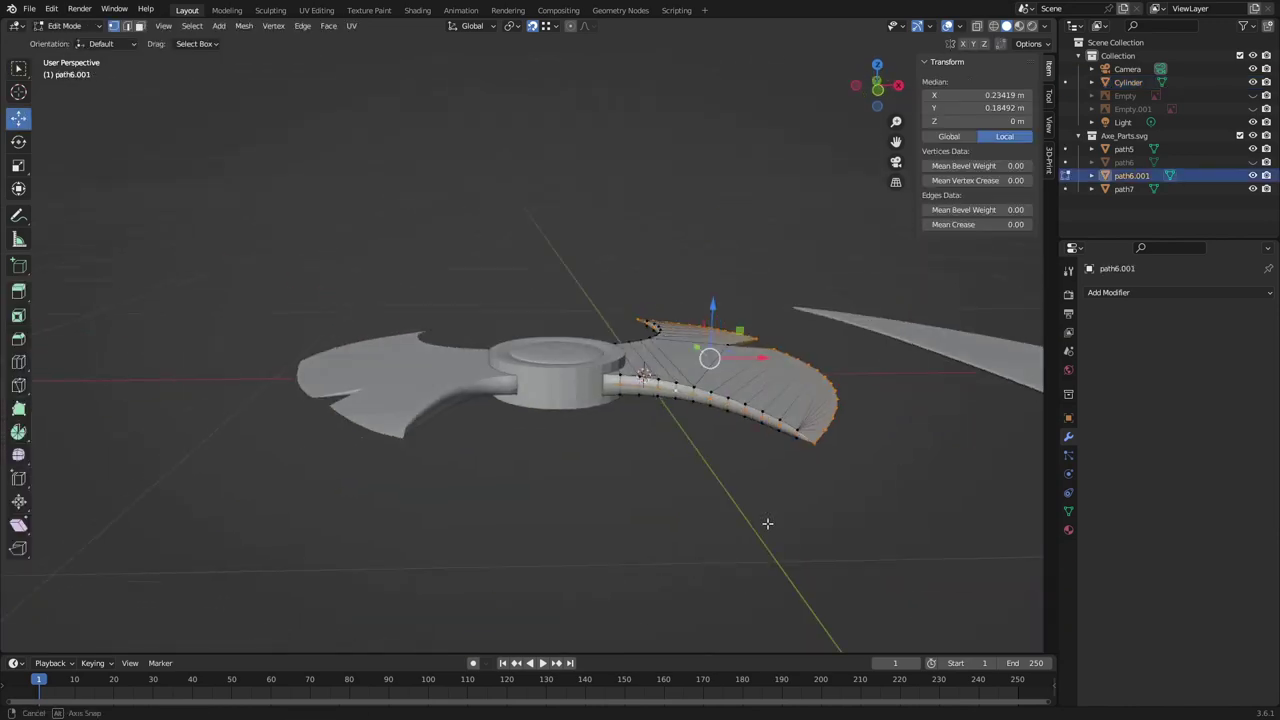
scroll(762, 524, up, 4)
scroll(762, 524, down, 2)
mouse_move(766, 606)
middle_down()
mouse_move(517, 566)
mouse_move(743, 471)
middle_up()
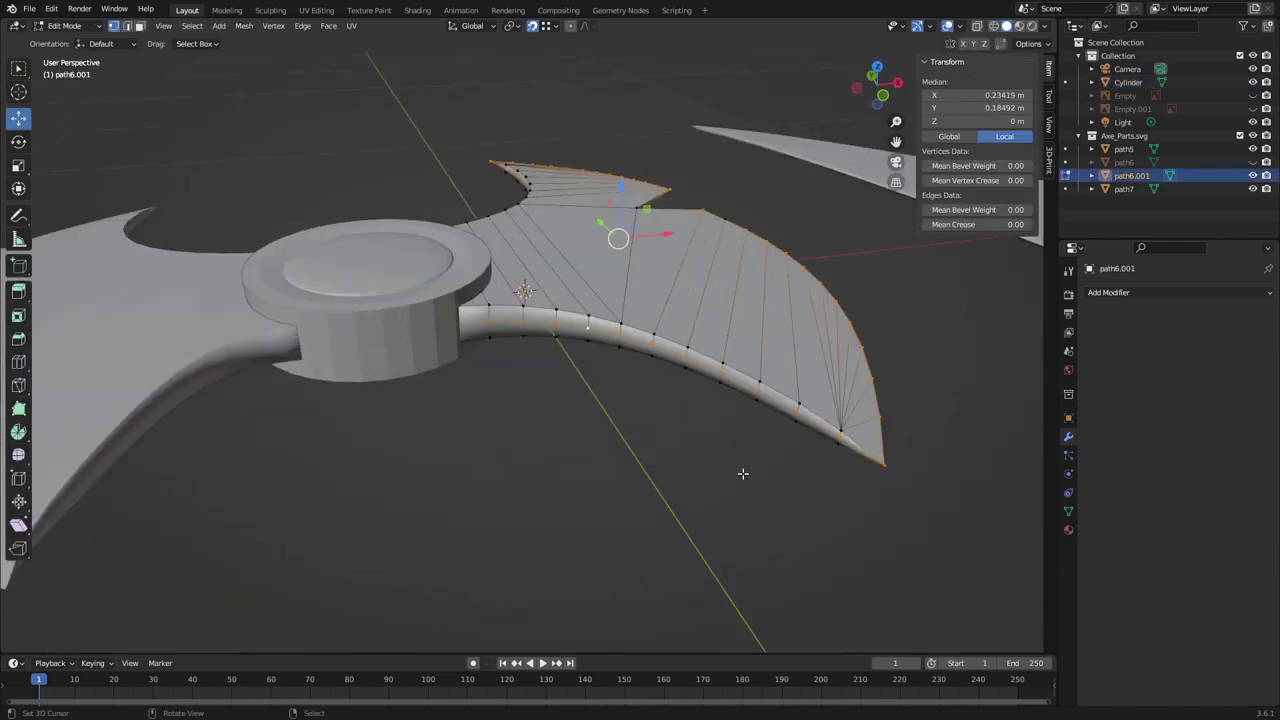
scroll(783, 475, up, 2)
scroll(490, 255, down, 3)
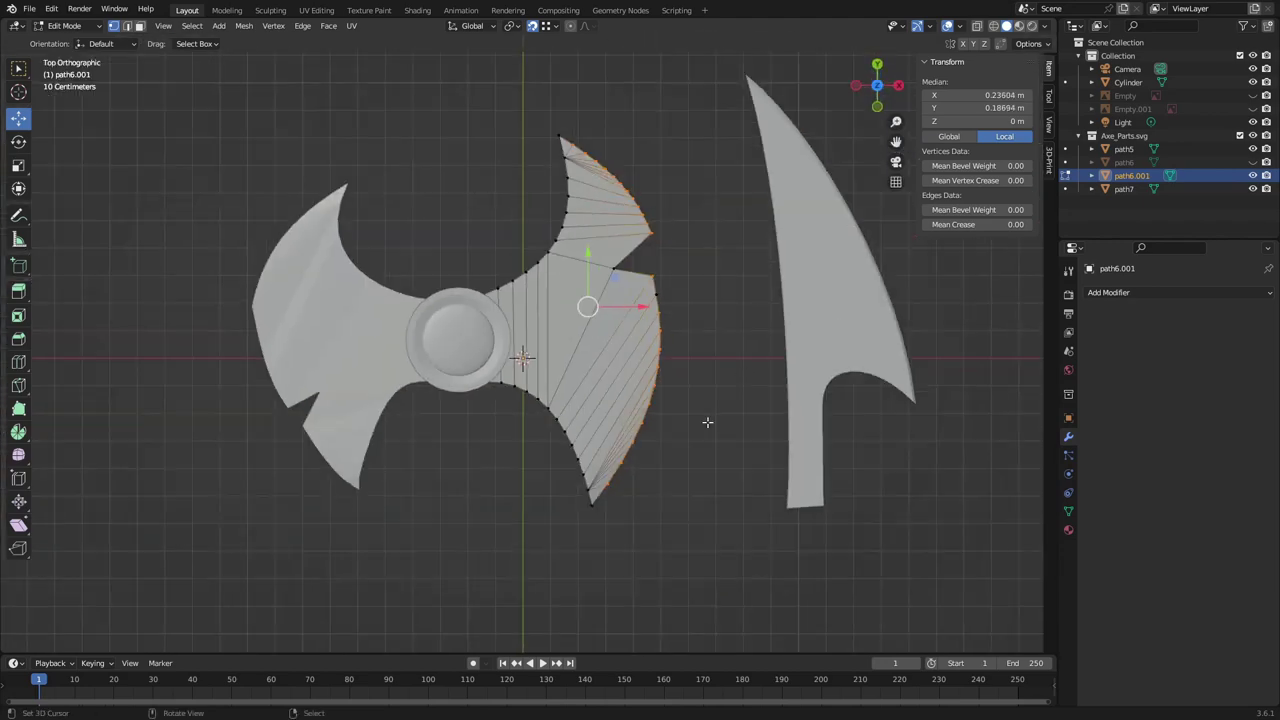
middle_drag(706, 423, 609, 346)
Merge the stray vertex on the path6.001 blade by distance
key(z)
click(560, 397)
key(F3)
text(merg)
key(Down)
key(Down)
key(Down)
key(Return)
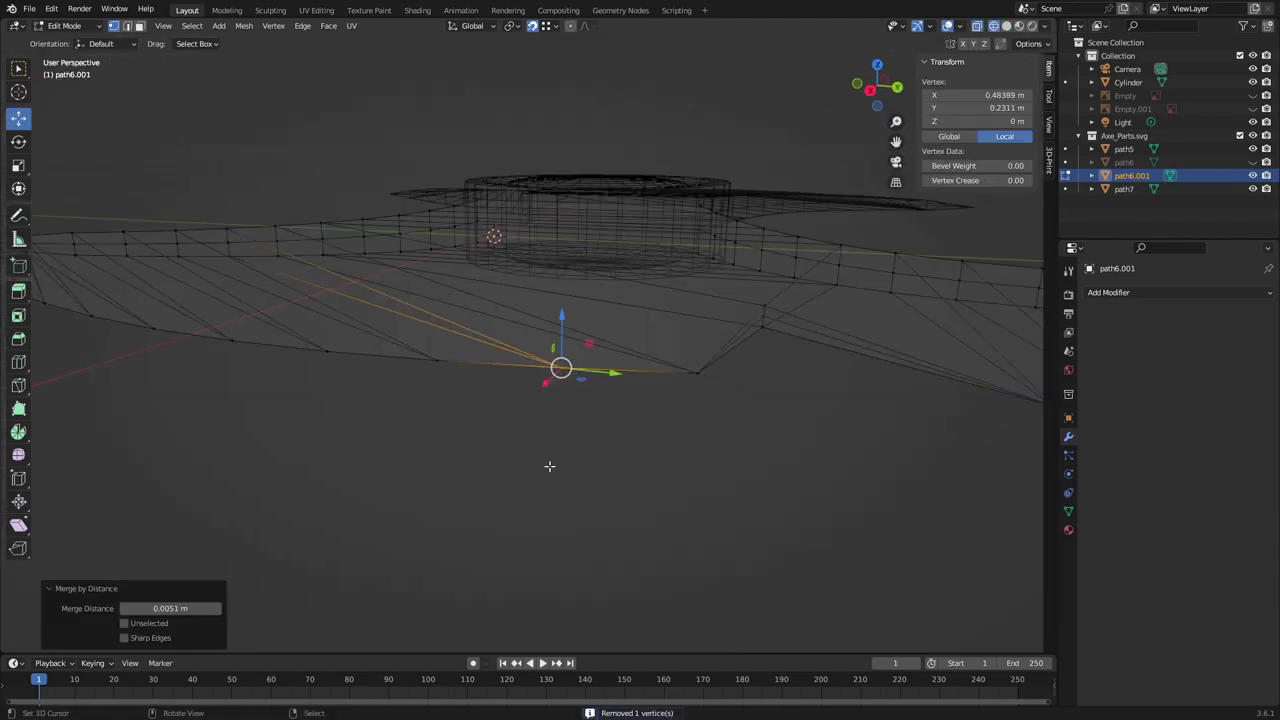
key(z)
click(723, 508)
mouse_move(723, 508)
middle_down()
mouse_move(766, 274)
mouse_move(742, 311)
middle_up()
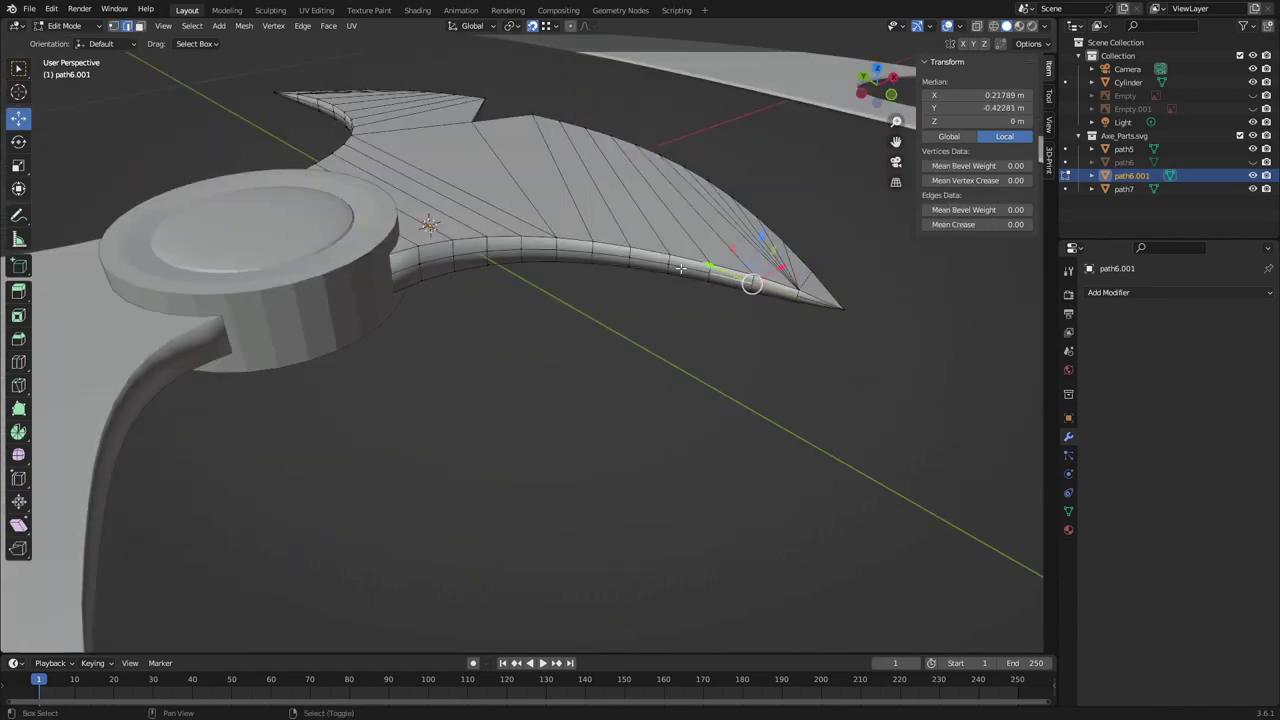
Hide the hub Cylinder and dissolve extra vertices and edges on the blade
click(1252, 82)
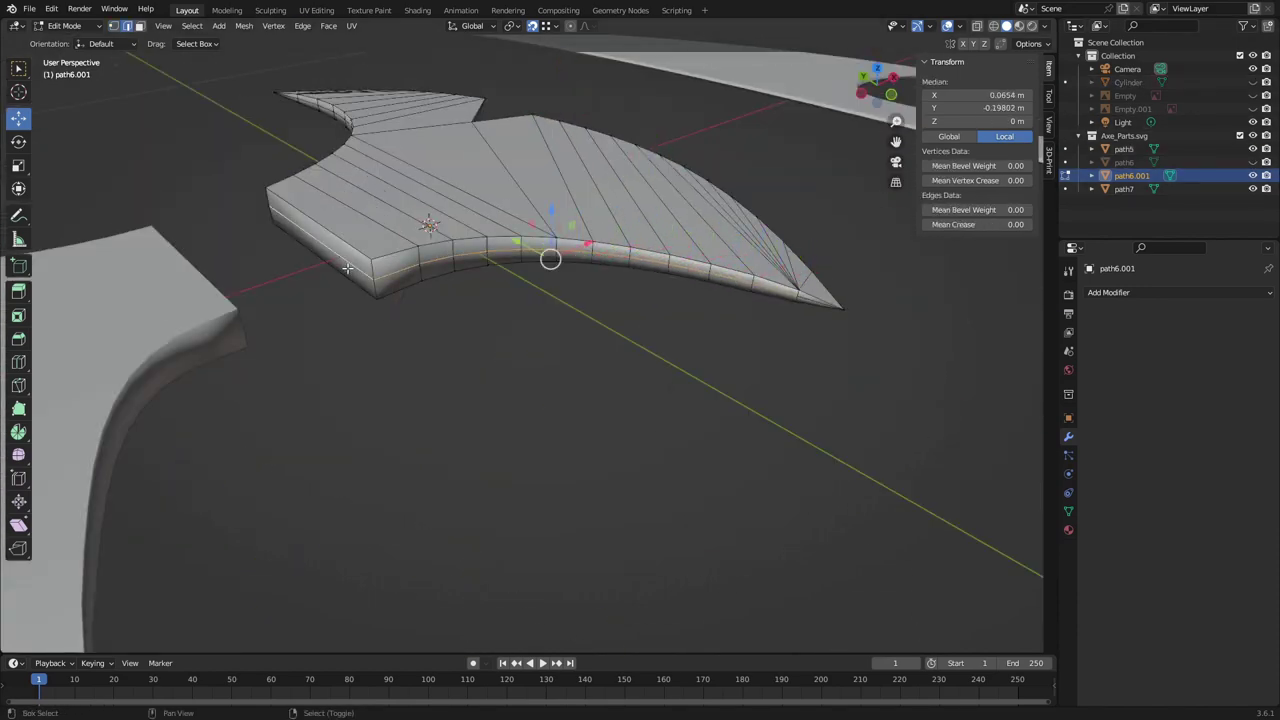
mouse_move(560, 330)
middle_down()
mouse_move(500, 380)
mouse_move(443, 397)
mouse_move(186, 355)
middle_up()
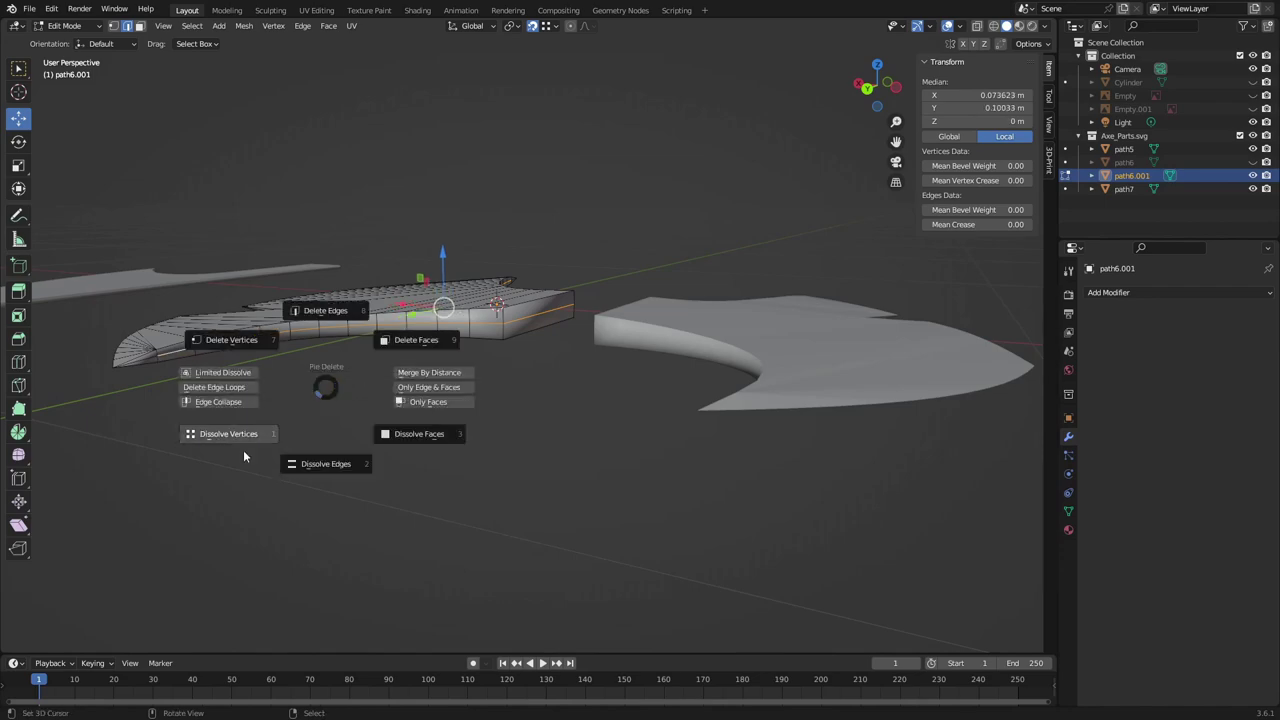
click(243, 456)
middle_drag(486, 403, 480, 463)
key(x)
click(480, 525)
middle_drag(454, 523, 723, 393)
key(x)
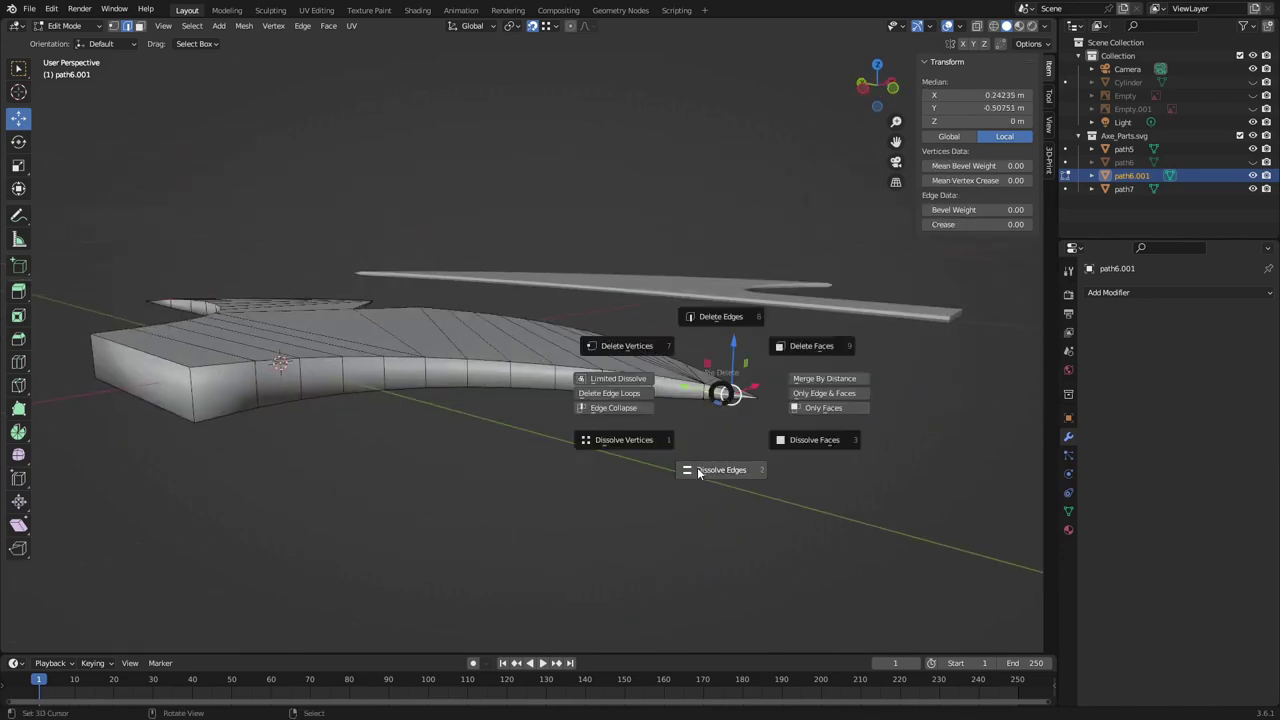
click(698, 473)
mouse_move(698, 473)
middle_down()
mouse_move(654, 451)
mouse_move(671, 403)
mouse_move(234, 449)
mouse_move(425, 537)
middle_up()
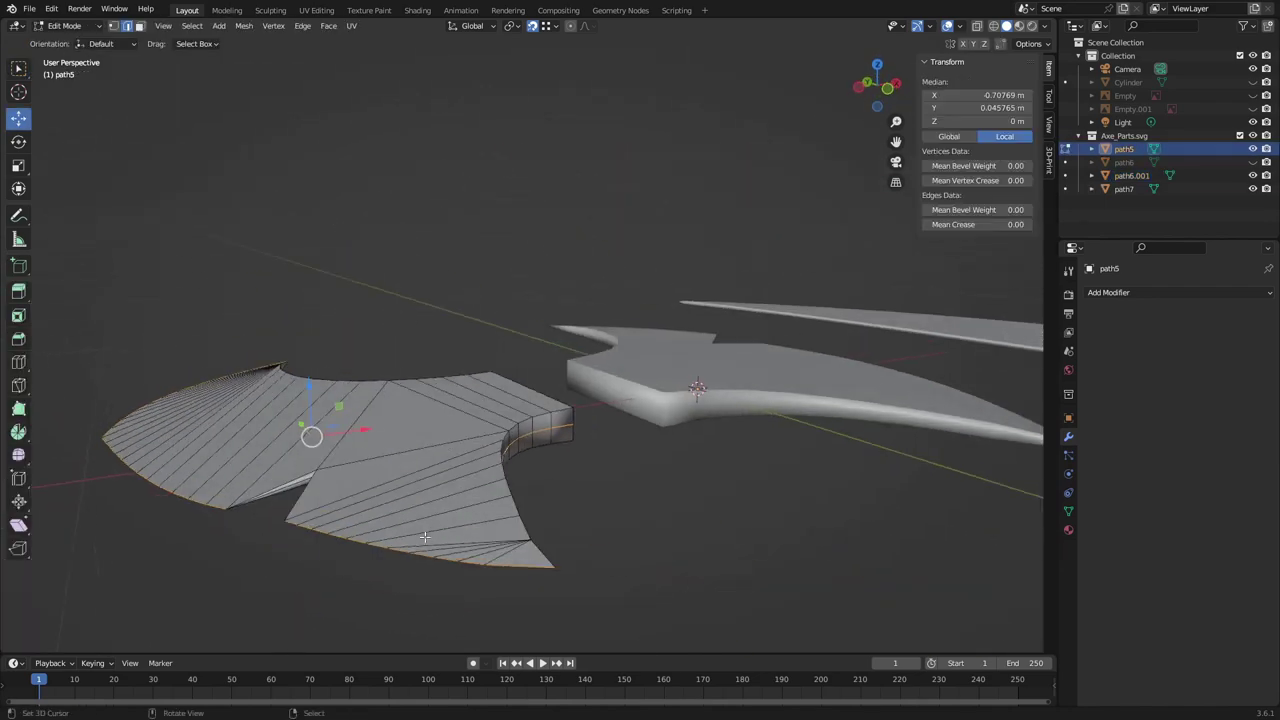
Circle-select the blade's inner-edge vertices from top view and dissolve path6.001's extra edges
key(KP_7)
key(c)
drag(234, 195, 357, 266)
mouse_move(357, 266)
middle_down()
mouse_move(500, 450)
mouse_move(630, 538)
mouse_move(529, 531)
mouse_move(583, 560)
mouse_move(608, 537)
middle_up()
key(x)
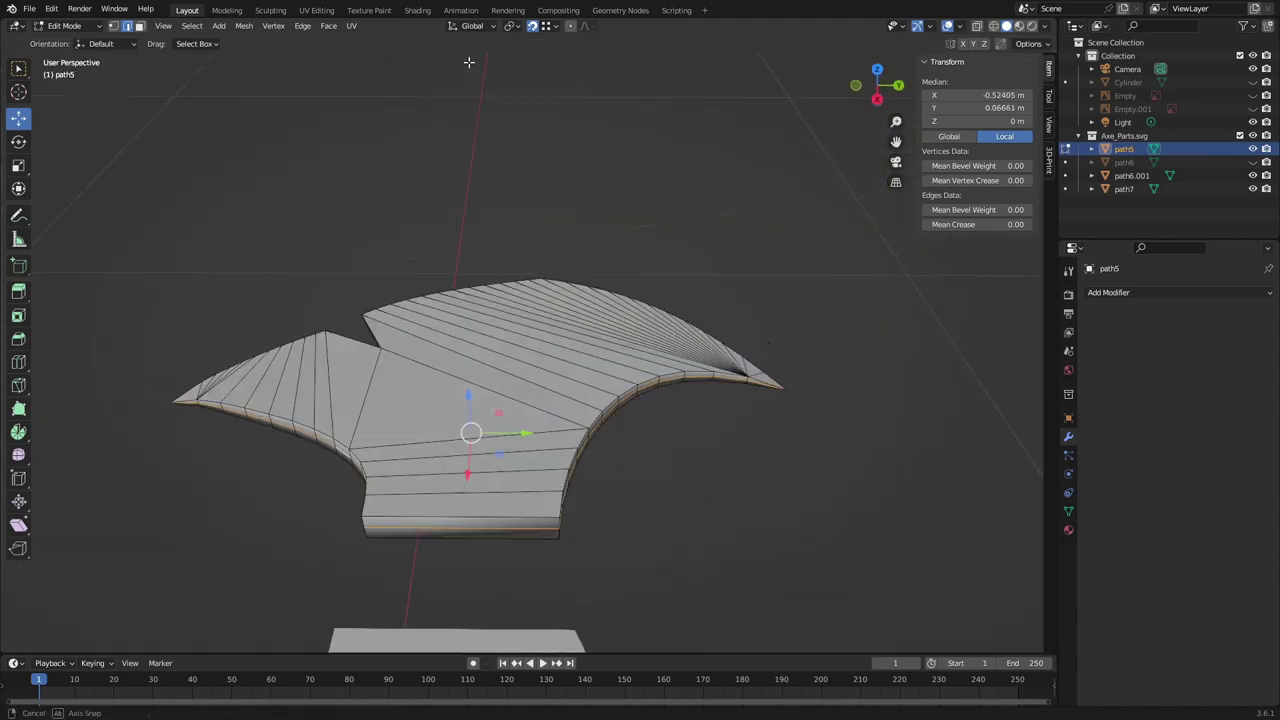
key(x)
click(560, 545)
click(581, 591)
mouse_move(581, 591)
middle_down()
mouse_move(400, 500)
mouse_move(292, 547)
mouse_move(137, 33)
mouse_move(424, 578)
middle_up()
Check path5's mesh in Edit Mode with edge selection, then return to Object Mode
key(Tab)
key(Tab)
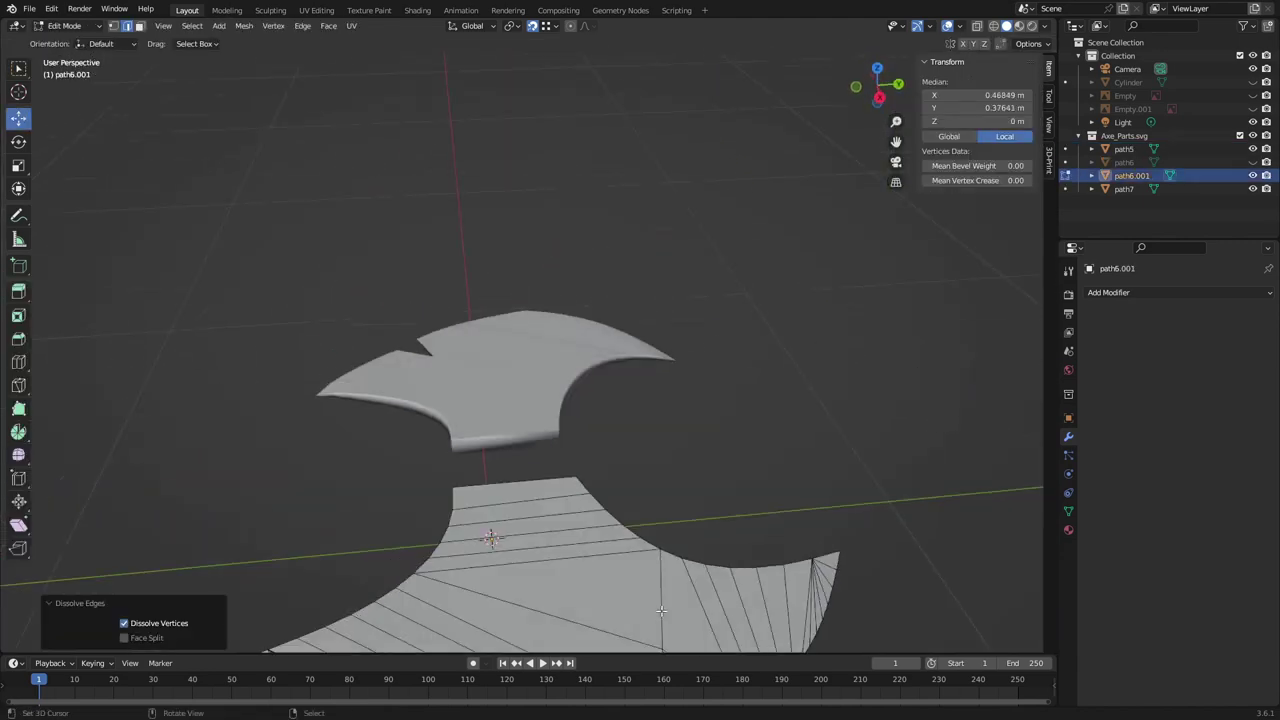
click(137, 33)
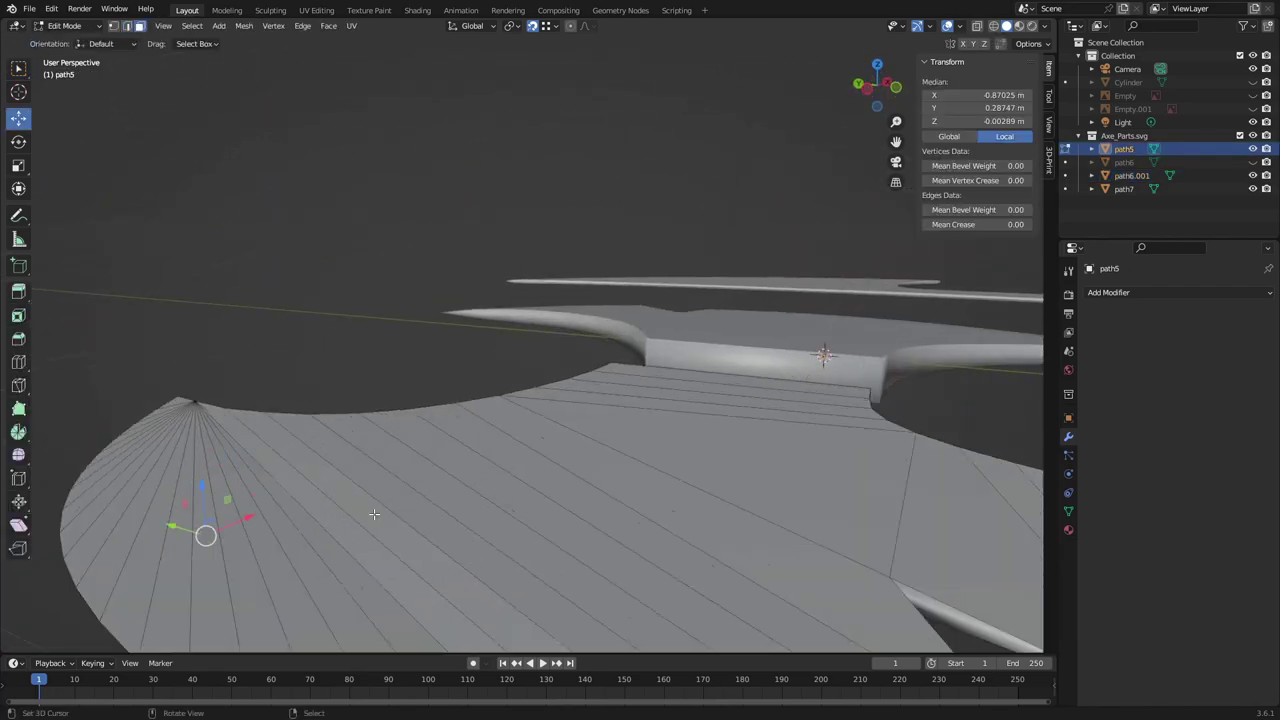
mouse_move(940, 537)
middle_down()
mouse_move(836, 569)
mouse_move(876, 398)
mouse_move(649, 502)
mouse_move(620, 464)
middle_up()
key(Tab)
Select the hub cylinder and frame it in the view
click(665, 388)
key(KP_Decimal)
right_click(700, 495)
click(740, 505)
key(Tab)
Add centred loop cuts around the hub and scale them along Z
key(a)
key(F3)
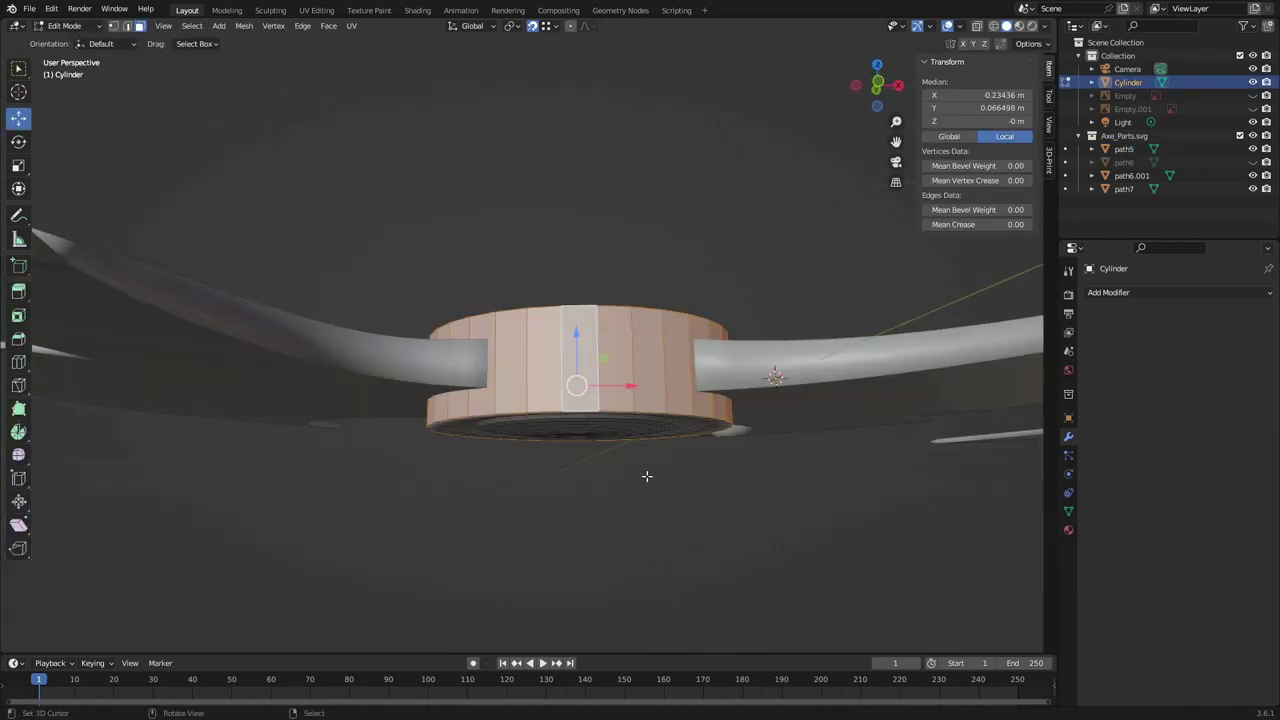
key(ctrl+r)
scroll(600, 400, up, 1)
click(600, 400)
right_click(600, 400)
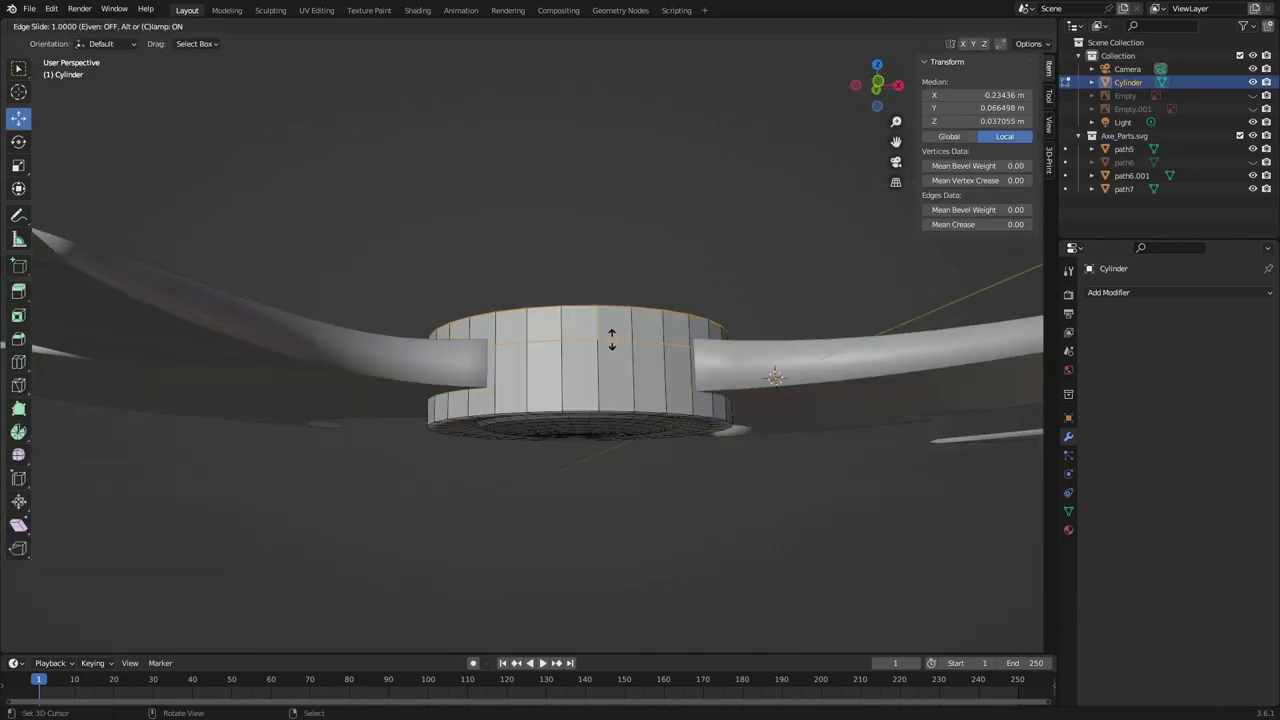
key(s)
key(z)
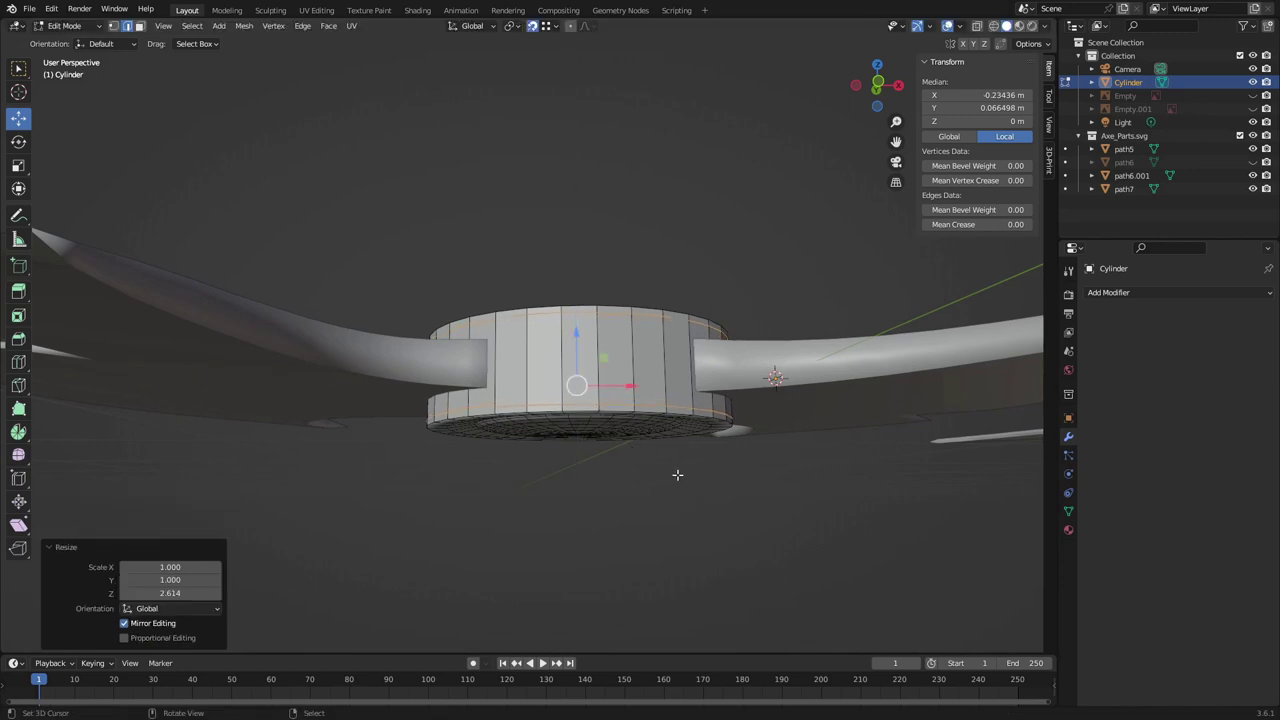
Apply smooth shading to the hub cylinder
key(a)
key(F3)
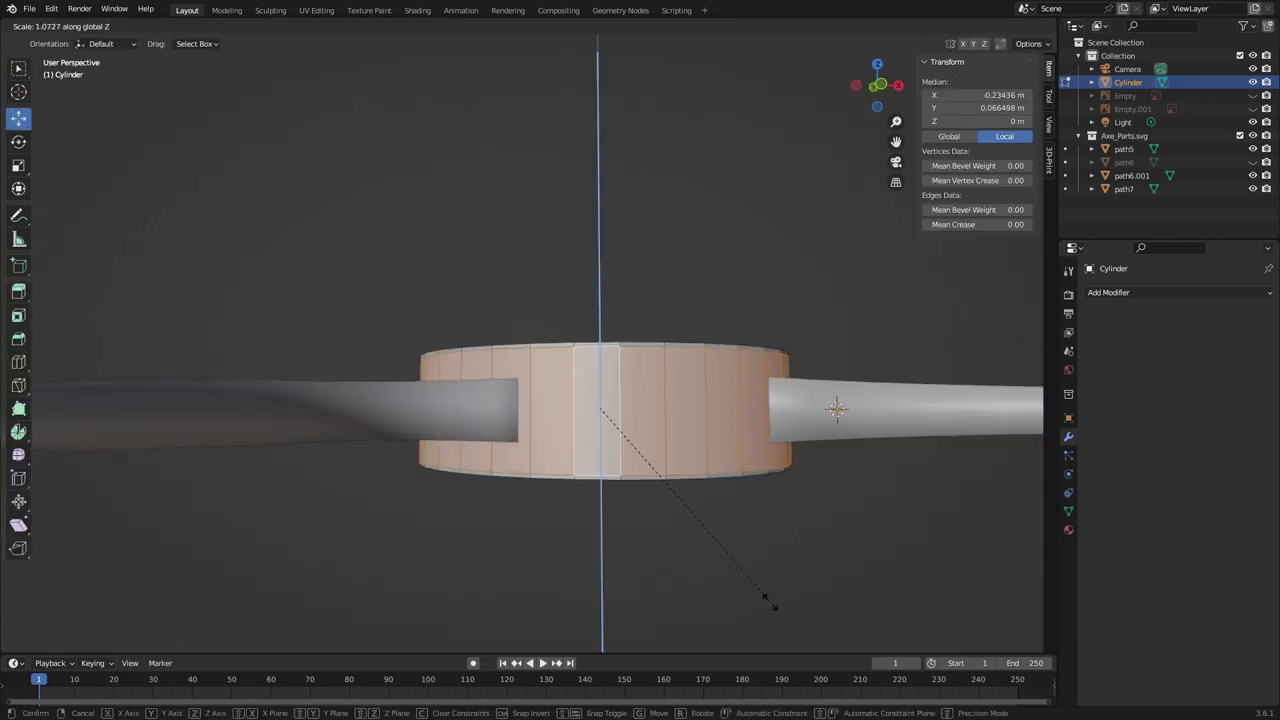
click(765, 598)
mouse_move(765, 598)
middle_down()
mouse_move(700, 520)
mouse_move(737, 516)
middle_up()
key(Tab)
right_click(850, 495)
click(818, 514)
middle_drag(818, 514, 582, 444)
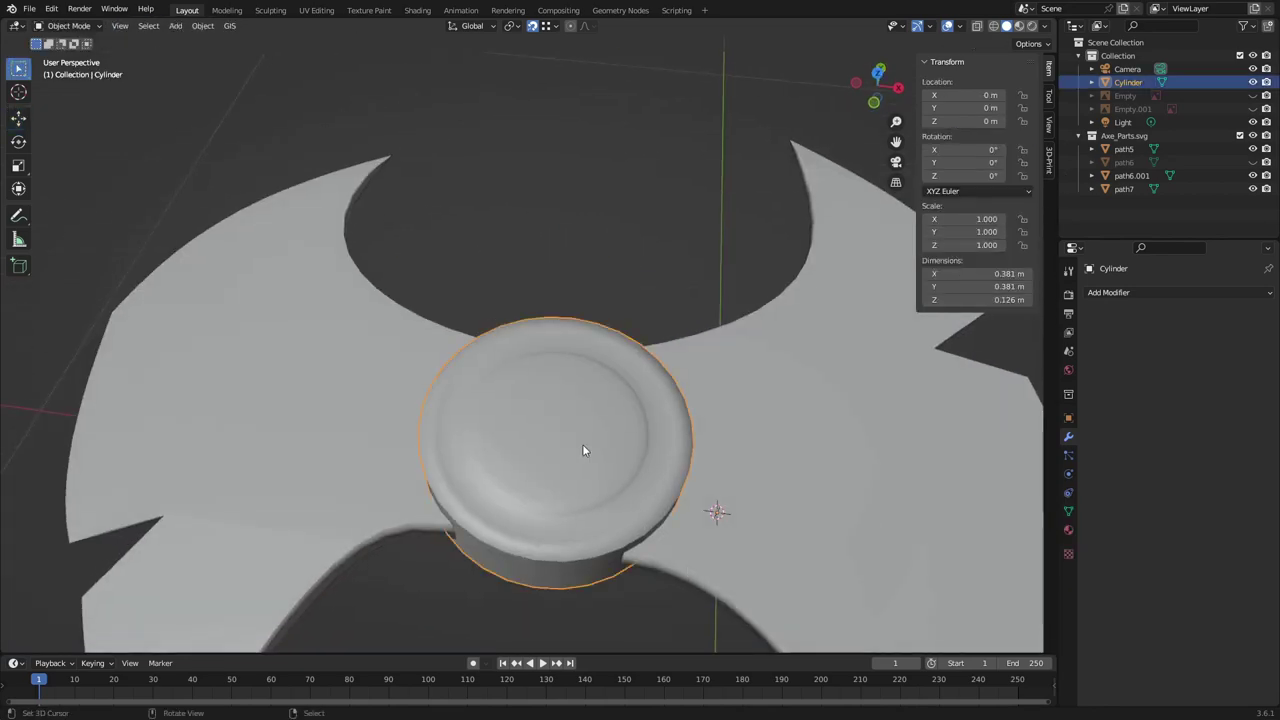
Add a loop cut on the hub's top face and slide it into place
key(Tab)
scroll(582, 444, up, 3)
key(ctrl+r)
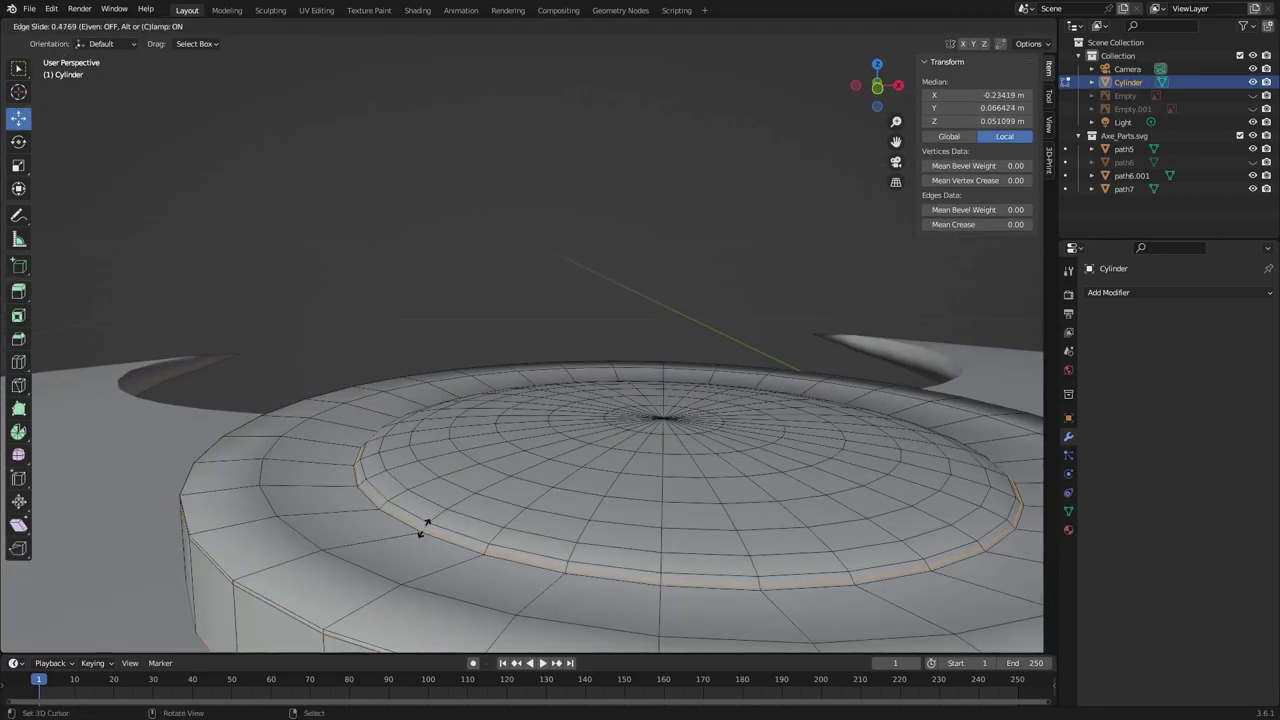
click(424, 527)
key(Tab)
scroll(628, 515, down, 4)
scroll(658, 565, down, 2)
mouse_move(658, 565)
middle_down()
mouse_move(628, 519)
mouse_move(729, 466)
mouse_move(773, 469)
mouse_move(700, 400)
mouse_move(650, 380)
mouse_move(705, 395)
mouse_move(730, 378)
middle_up()
Bevel and extrude the hub's top ring, then shade the cylinder smooth
key(Tab)
click(781, 472)
key(e)
key(KP_7)
key(Tab)
right_click(710, 393)
click(740, 405)
Zoom around the finished hub and dismiss the command search
scroll(710, 393, down, 5)
scroll(735, 300, up, 5)
scroll(737, 277, down, 5)
key(F3)
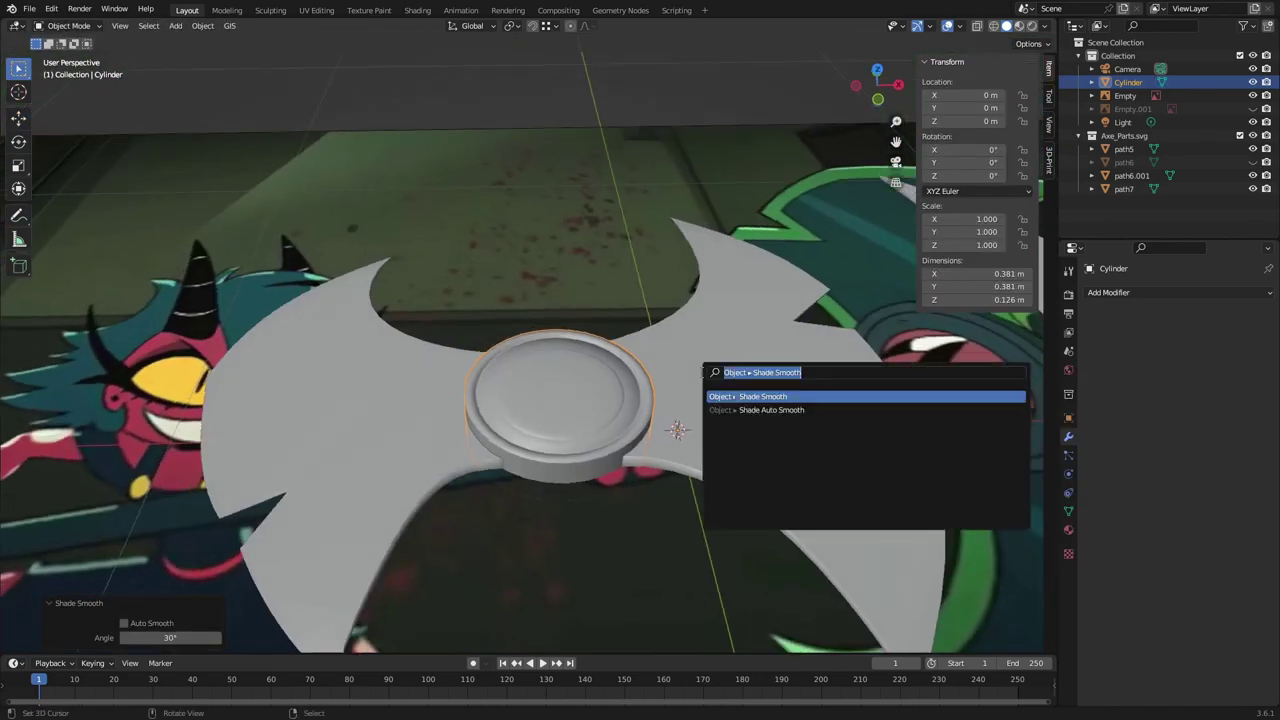
key(Return)
scroll(600, 480, down, 3)
scroll(606, 473, up, 5)
Orbit to a low side view of the axe and hide the reference image
click(640, 400)
middle_drag(640, 400, 680, 449)
scroll(680, 450, down, 3)
scroll(671, 377, down, 2)
mouse_move(671, 377)
middle_down()
mouse_move(574, 440)
mouse_move(672, 396)
middle_up()
scroll(773, 204, up, 4)
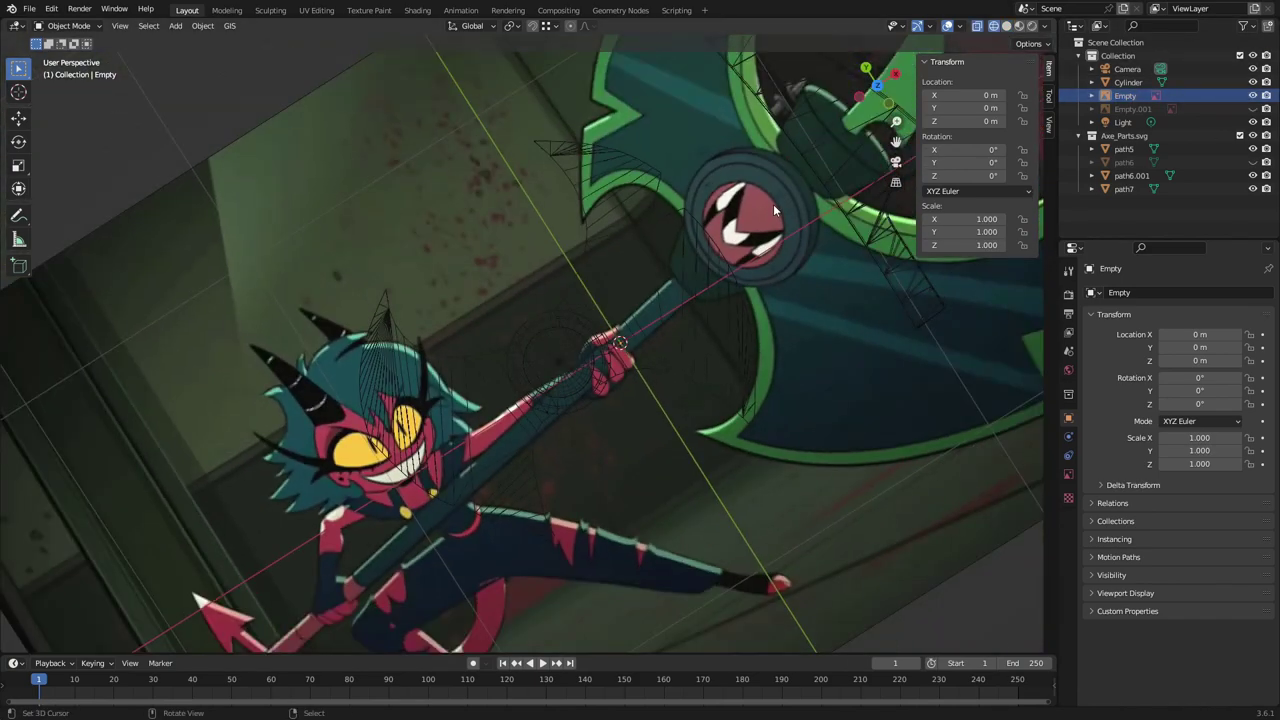
middle_drag(773, 204, 596, 195)
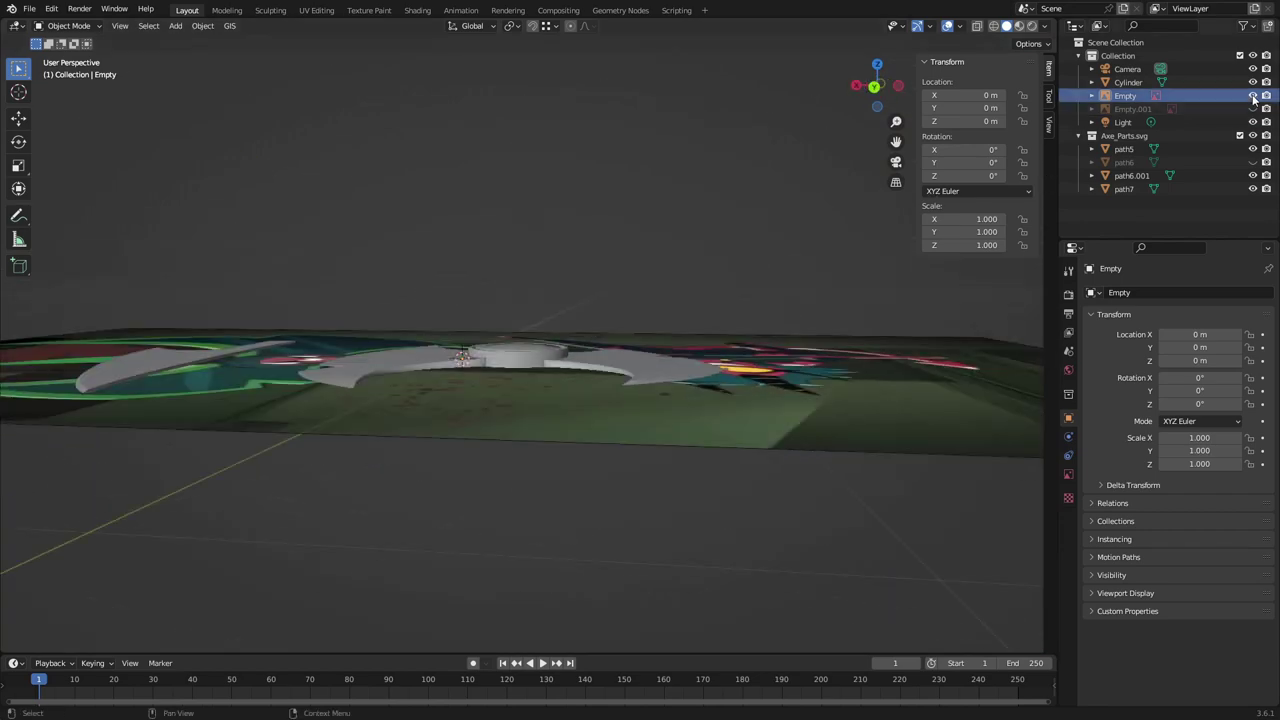
click(1255, 95)
scroll(619, 424, up, 4)
In Edit Mode on the hub cylinder, scale its bottom face along Z
click(540, 420)
key(Tab)
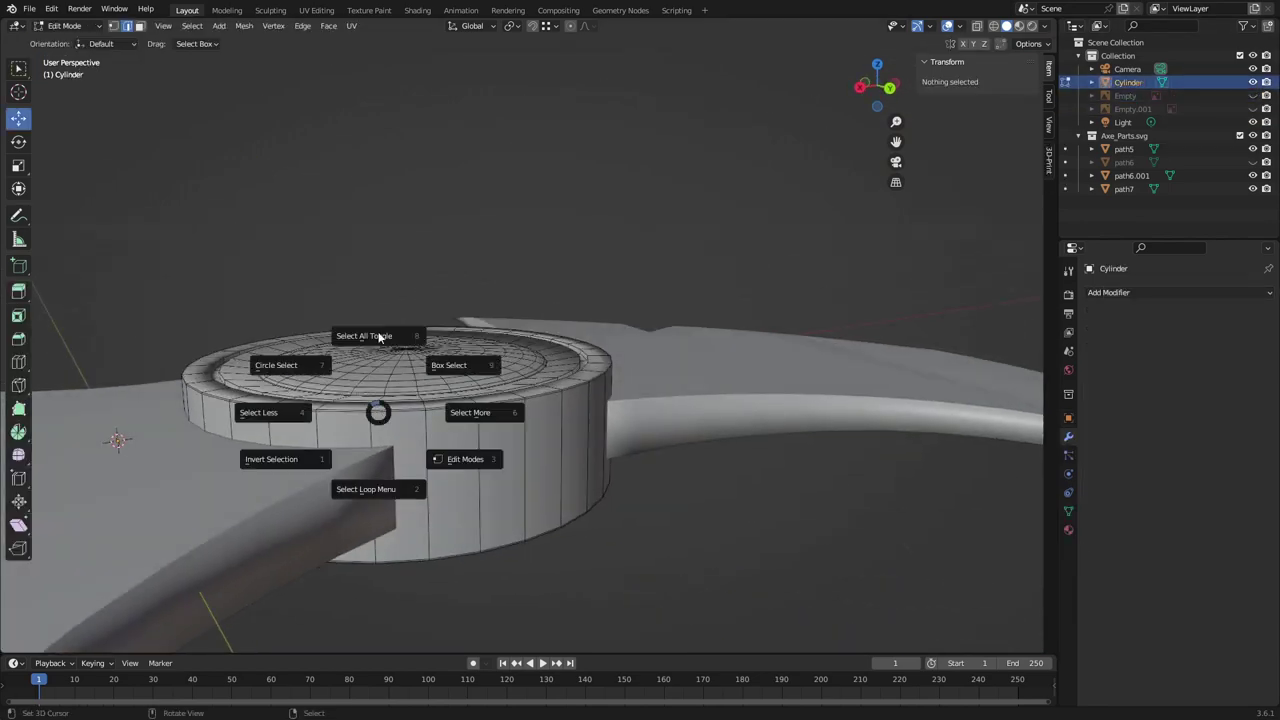
key(a)
middle_drag(249, 83, 443, 400)
click(443, 423)
key(s)
key(z)
click(600, 570)
Deselect everything and undo the cylinder's vertical scale to restore its full height
middle_drag(600, 570, 443, 366)
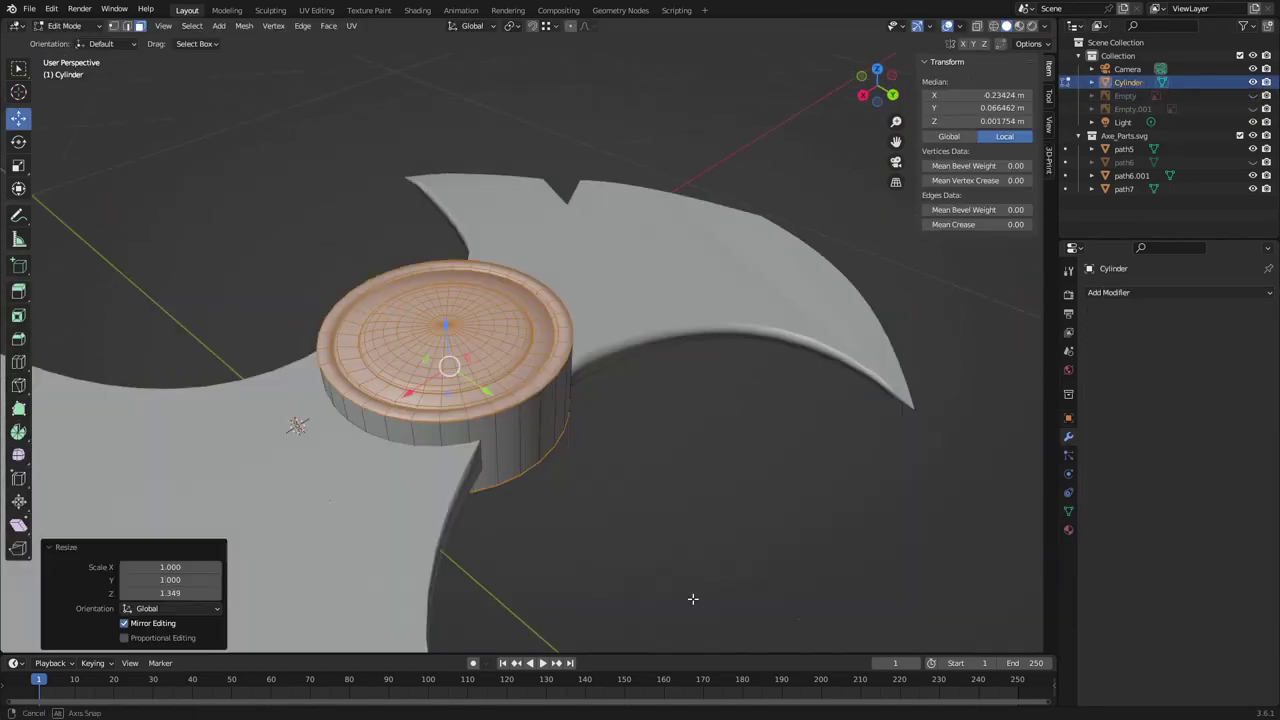
key(alt+a)
middle_drag(683, 501, 605, 501)
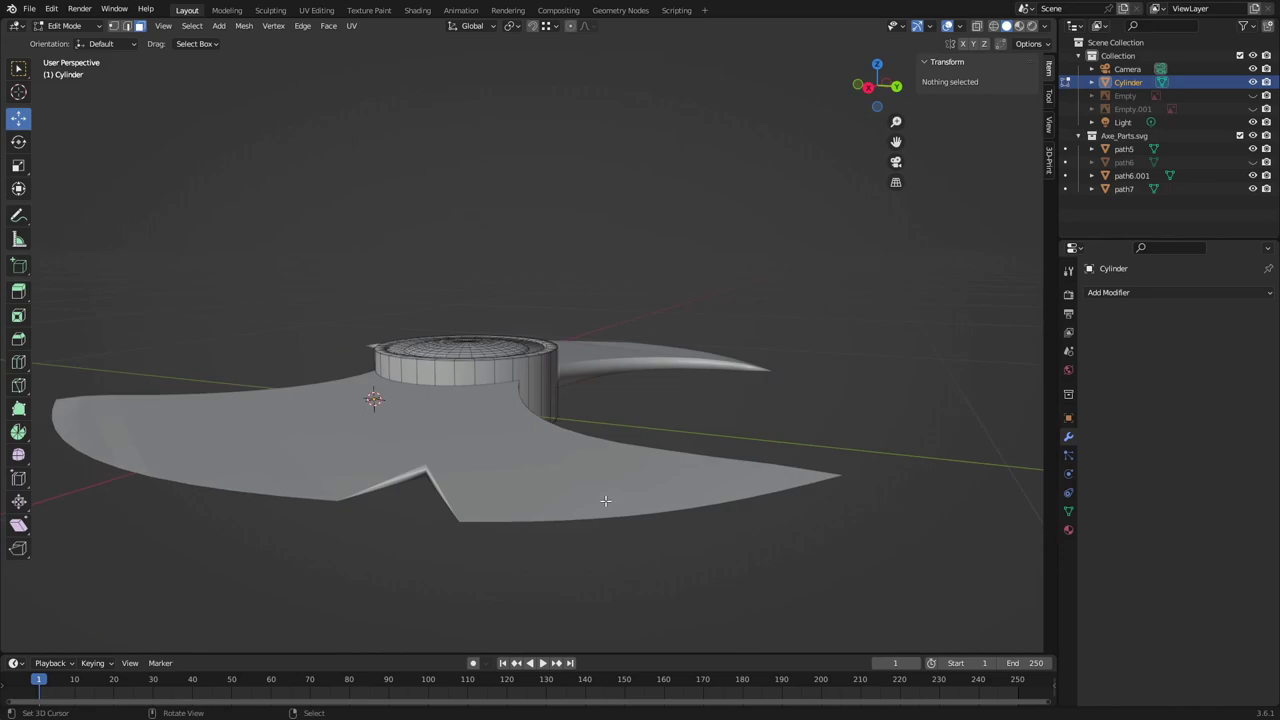
mouse_move(938, 374)
middle_down()
mouse_move(789, 353)
mouse_move(643, 400)
mouse_move(720, 408)
middle_up()
key(ctrl+z)
Duplicate the cylinder rotated -90° on X, then shrink and move the copy into place
text(rx-90)
key(Return)
key(KP_7)
key(s)
click(700, 405)
key(g)
key(x)
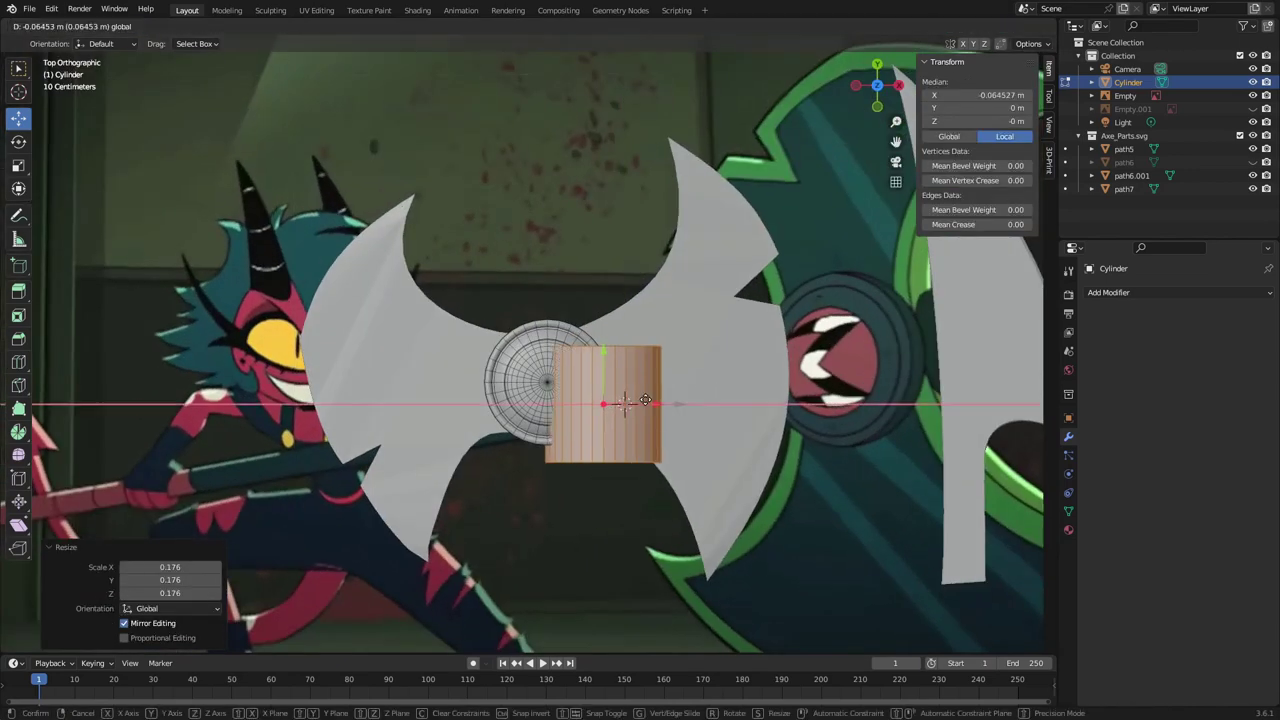
click(448, 374)
key(g)
key(y)
click(809, 501)
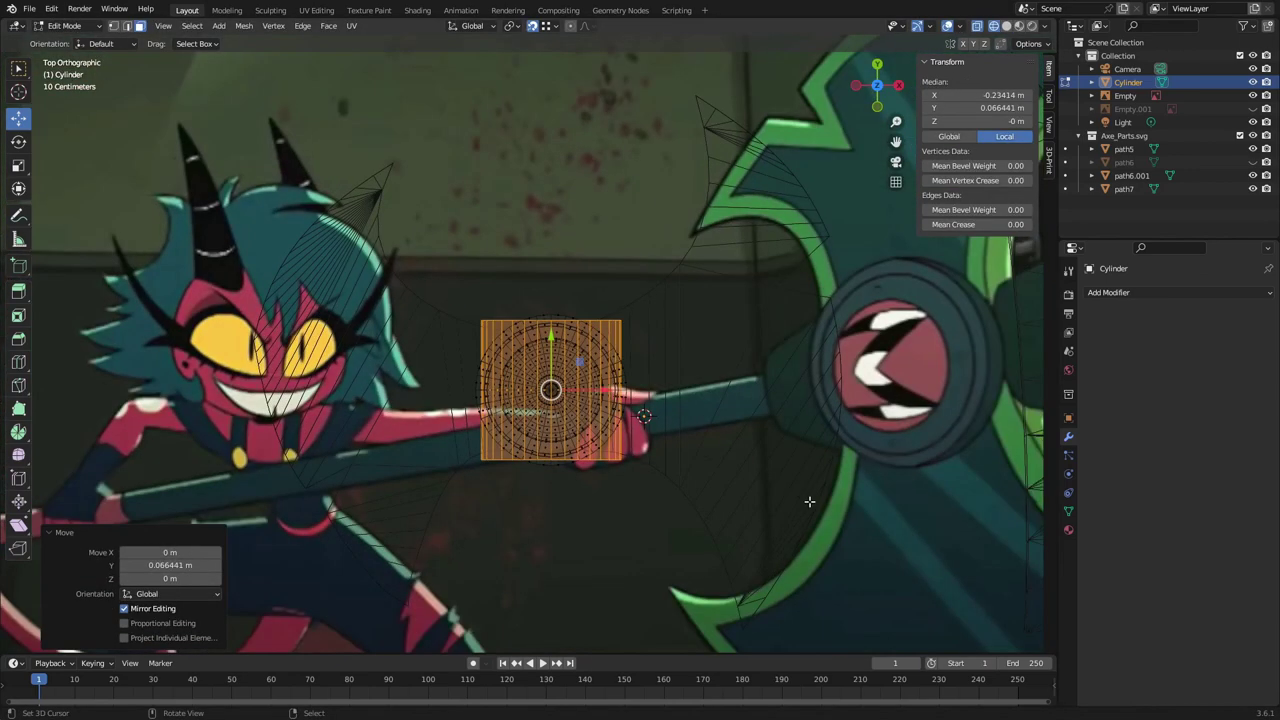
Stretch the cylinder copy about threefold and show the reference image again
key(shift+z)
middle_drag(676, 472, 649, 405)
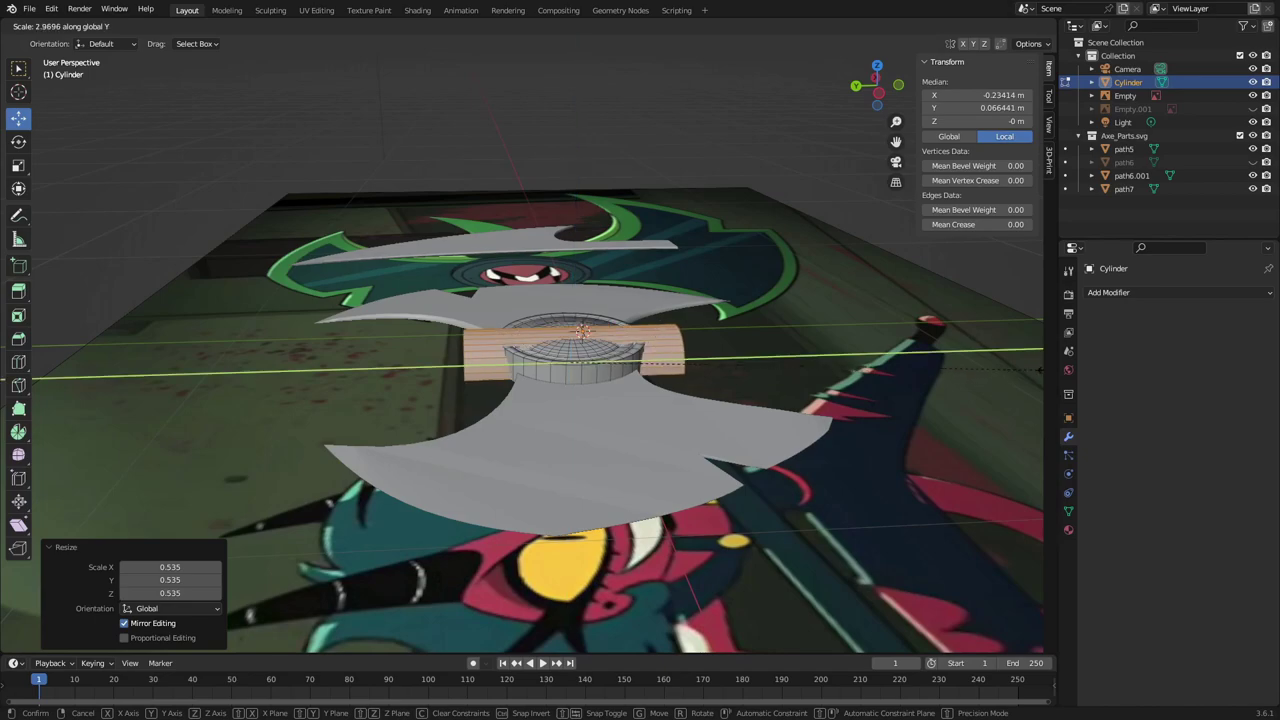
click(1040, 370)
middle_drag(1040, 370, 1232, 112)
key(shift+z)
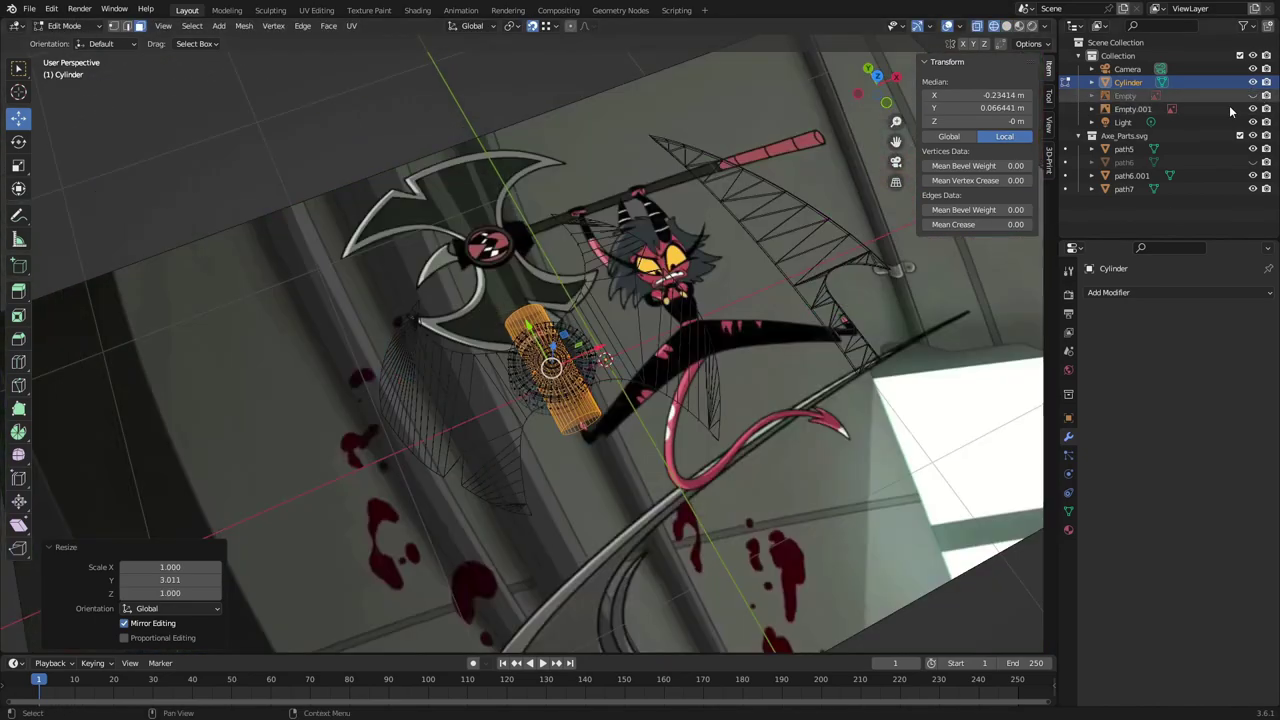
click(1253, 95)
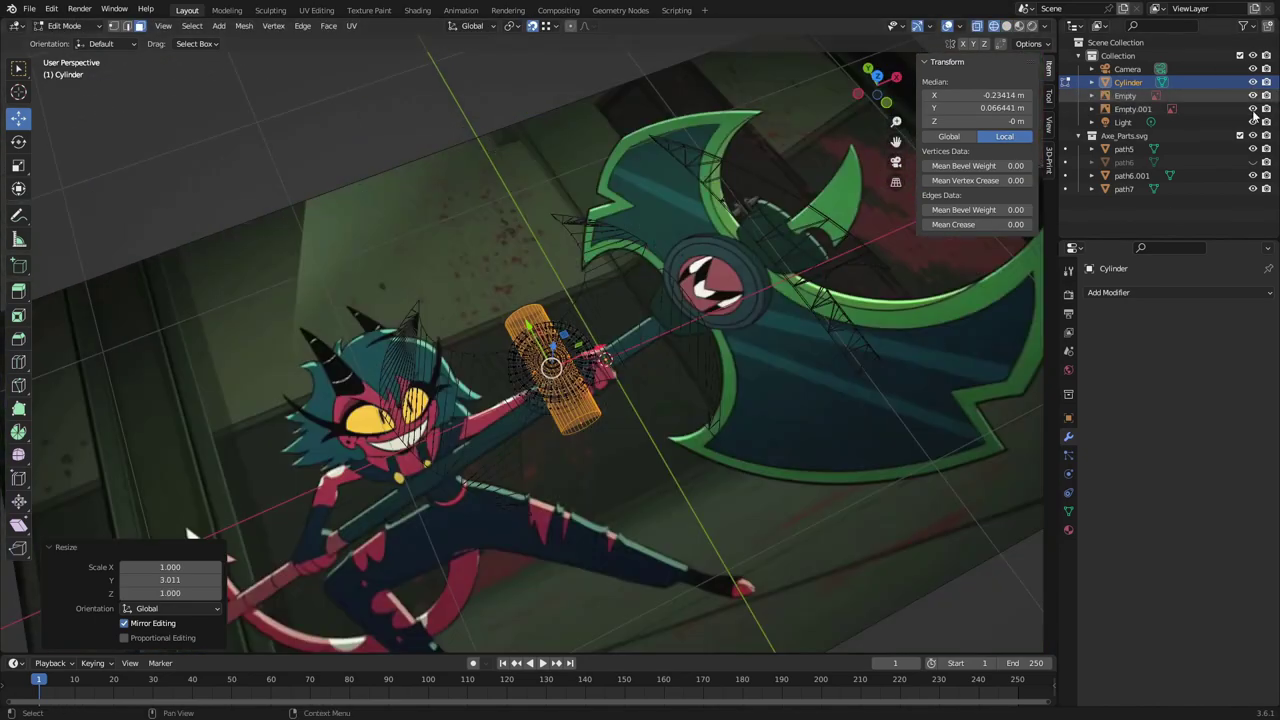
click(648, 417)
Enlarge the copy, stretch it lengthwise and flatten it vertically
key(KP_Decimal)
key(s)
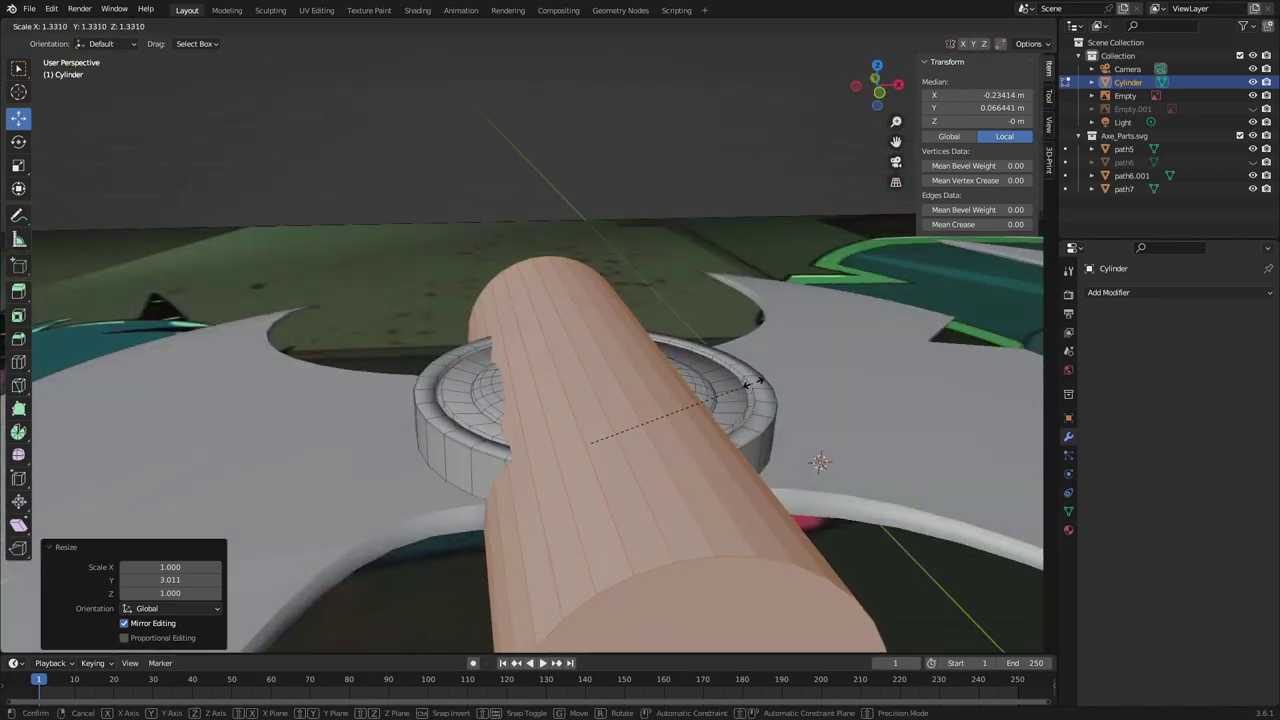
click(753, 383)
middle_drag(753, 383, 638, 523)
key(s)
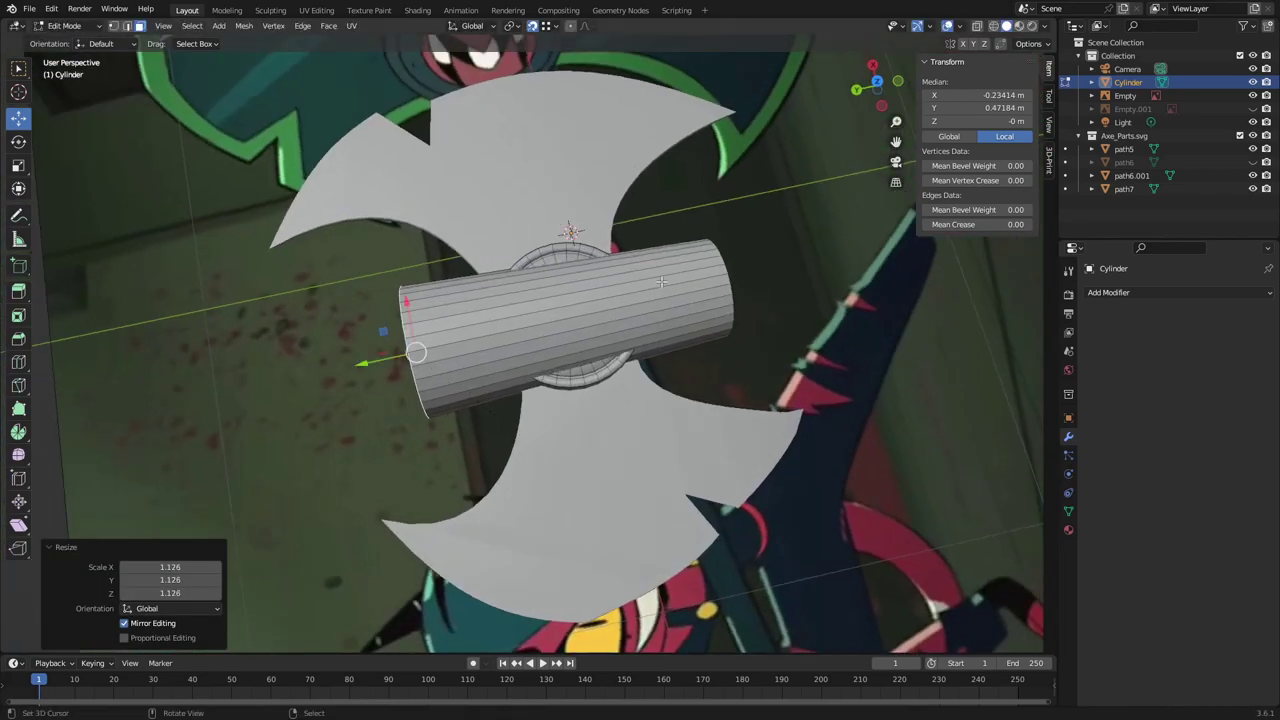
click(855, 392)
middle_drag(855, 392, 723, 490)
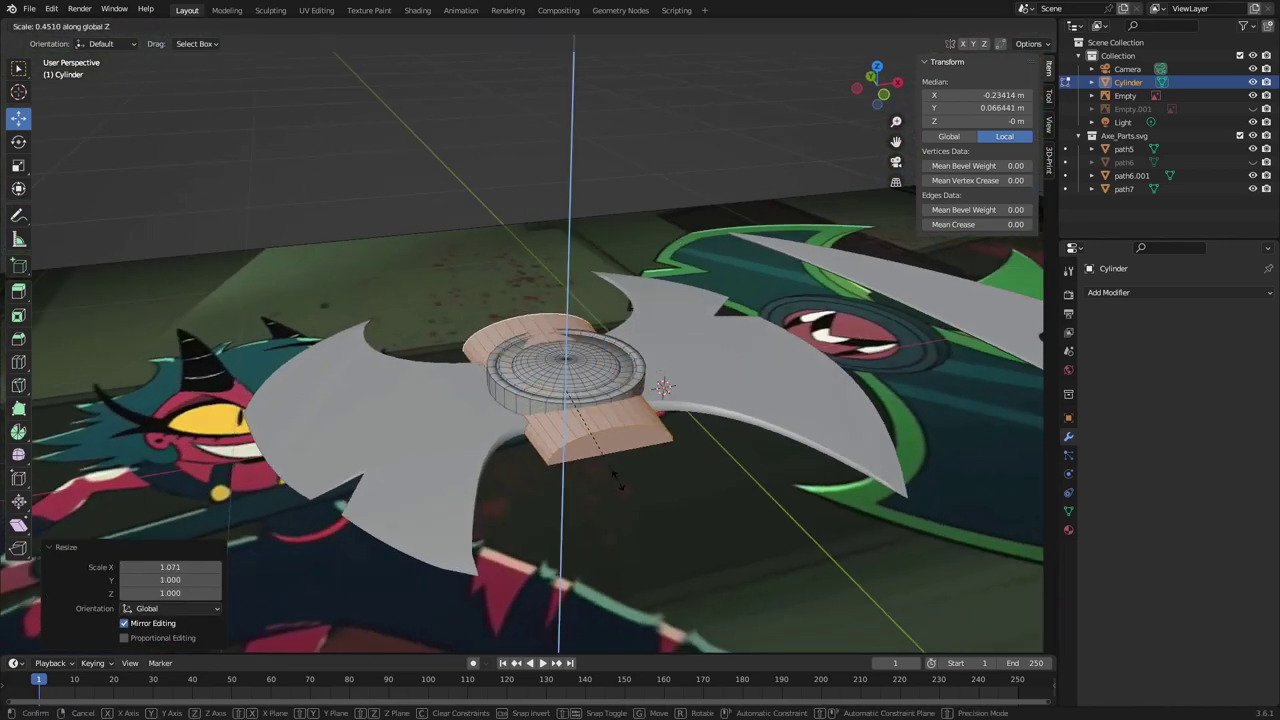
click(598, 480)
middle_drag(598, 480, 560, 200)
Resize the copy vertically and select the linked stub geometry
click(543, 25)
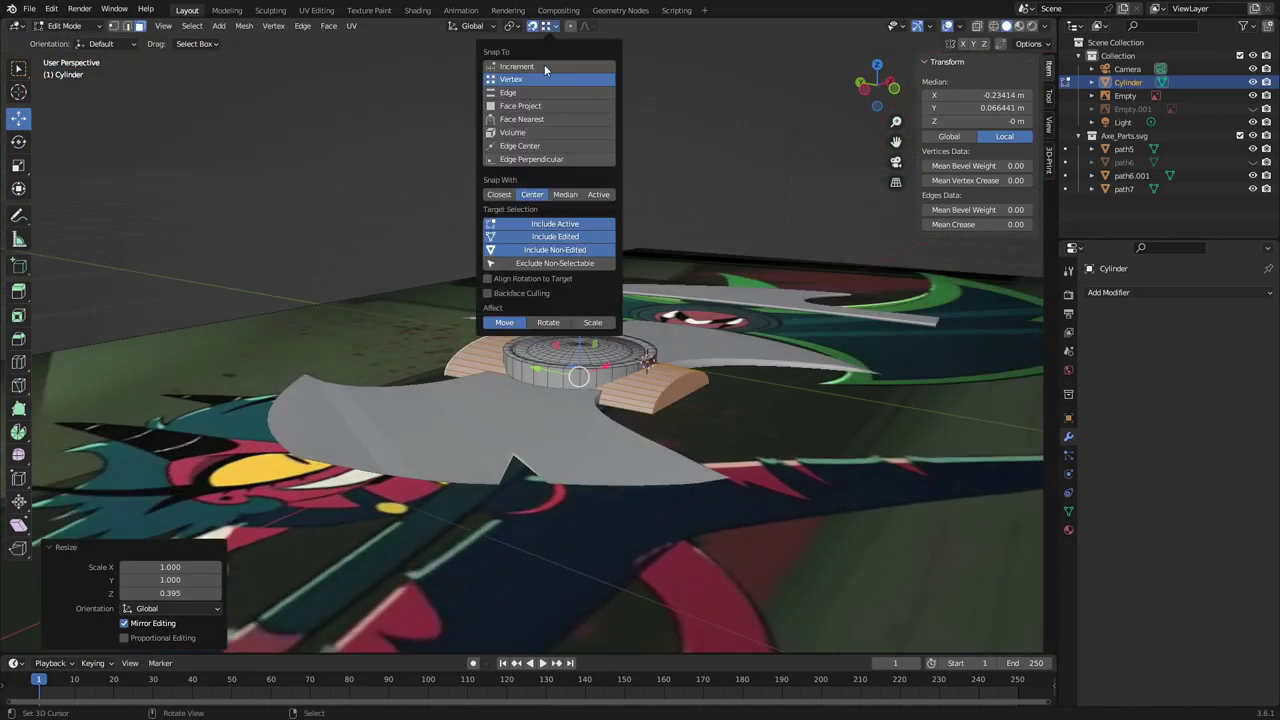
key(s)
key(z)
click(706, 380)
mouse_move(706, 380)
middle_down()
mouse_move(473, 485)
mouse_move(497, 372)
mouse_move(616, 445)
middle_up()
key(ctrl+l)
click(616, 445)
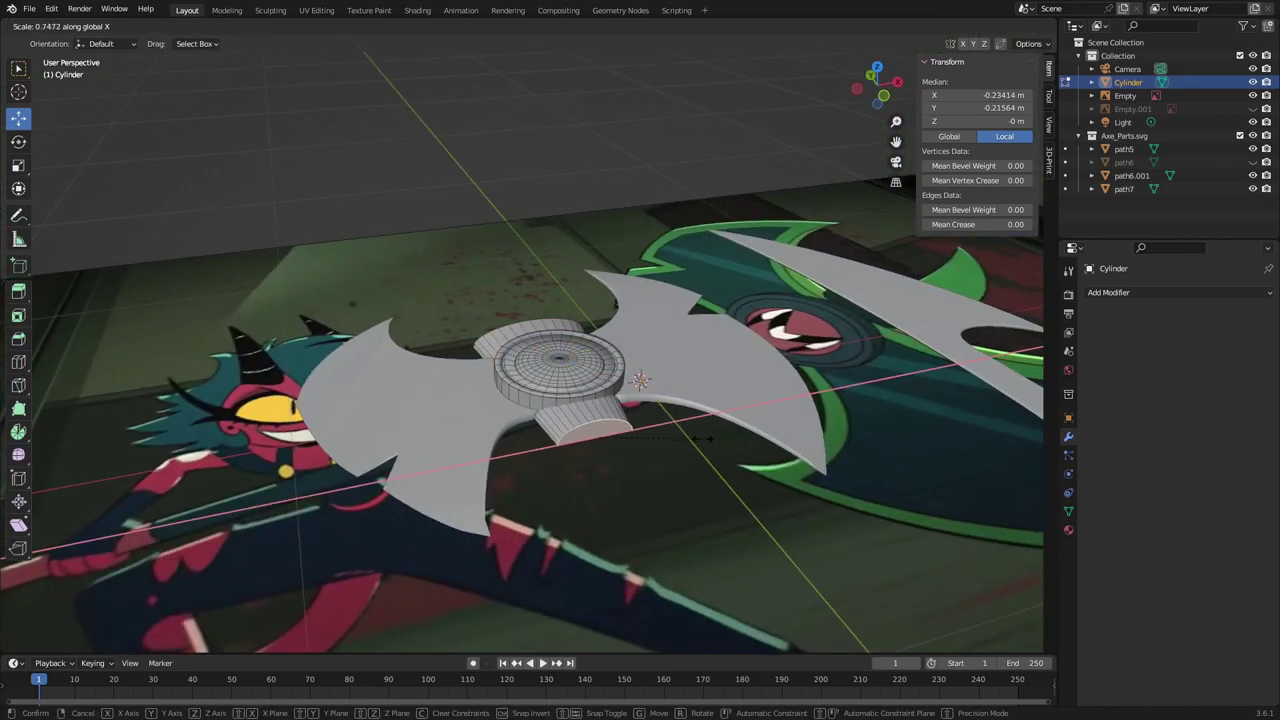
key(ctrl+l)
Flatten the stub vertically, checking it with see-through display
key(s)
key(z)
key(alt+z)
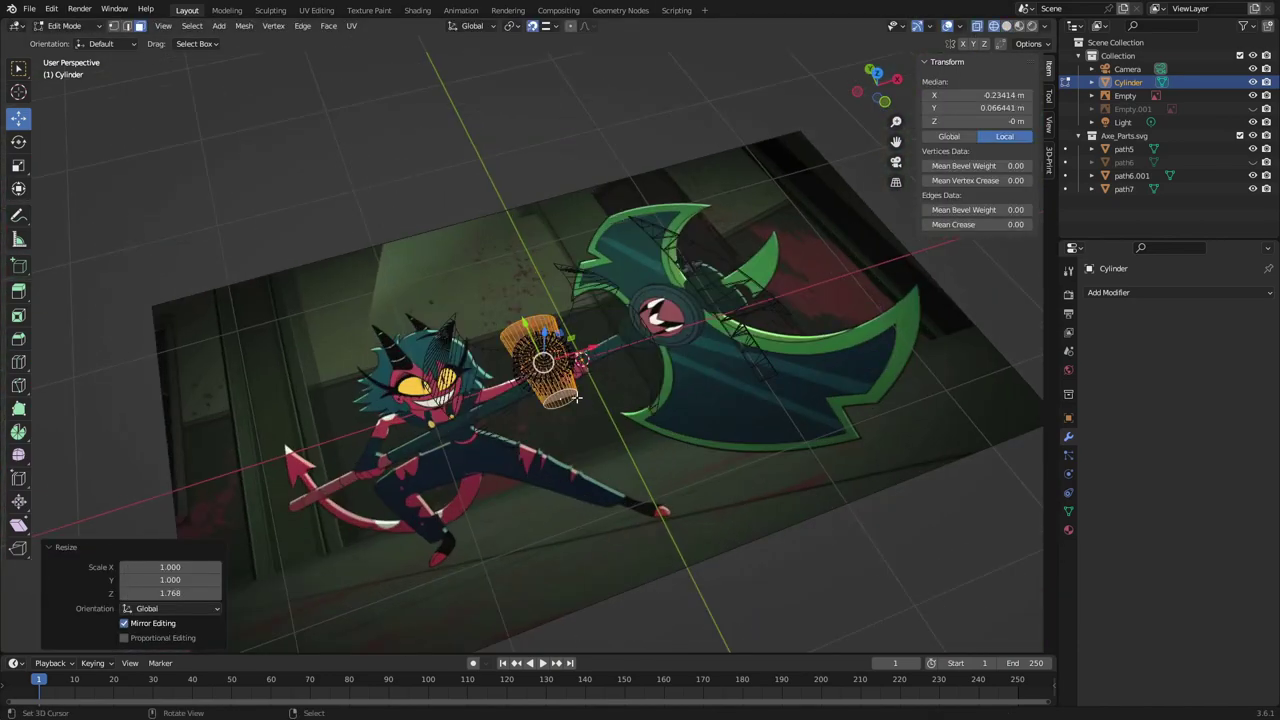
middle_drag(773, 111, 594, 388)
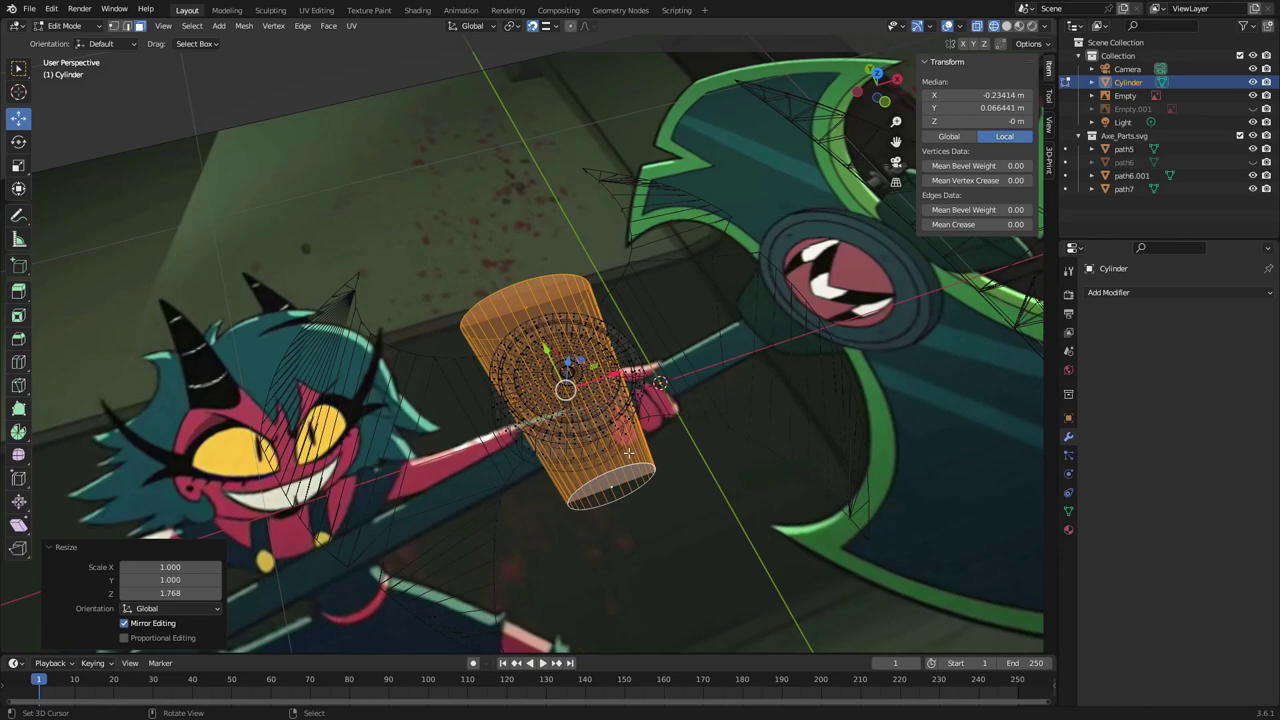
key(alt+z)
middle_drag(628, 453, 591, 372)
key(Escape)
mouse_move(721, 494)
middle_down()
mouse_move(611, 497)
mouse_move(509, 383)
middle_up()
click(557, 490)
Squash the stub to half height and slide its edge loop along it
key(g)
key(y)
key(s)
key(z)
click(679, 491)
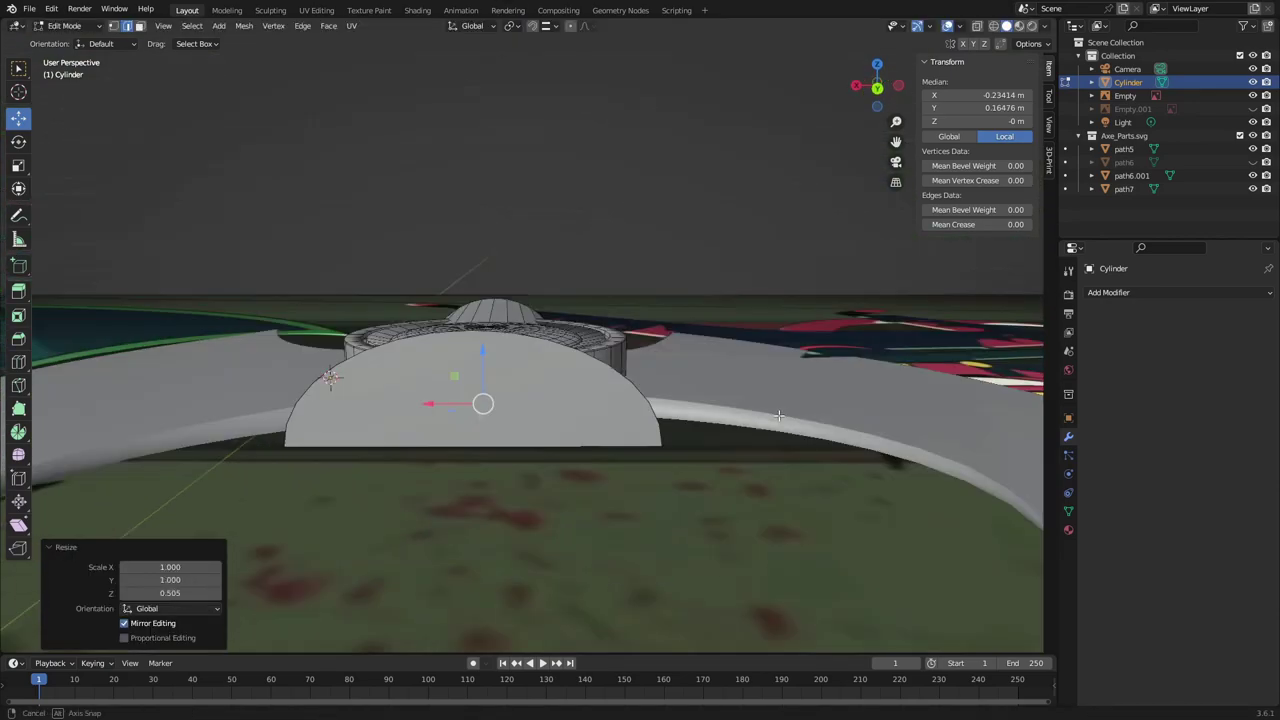
middle_drag(679, 491, 560, 400)
key(alt+z)
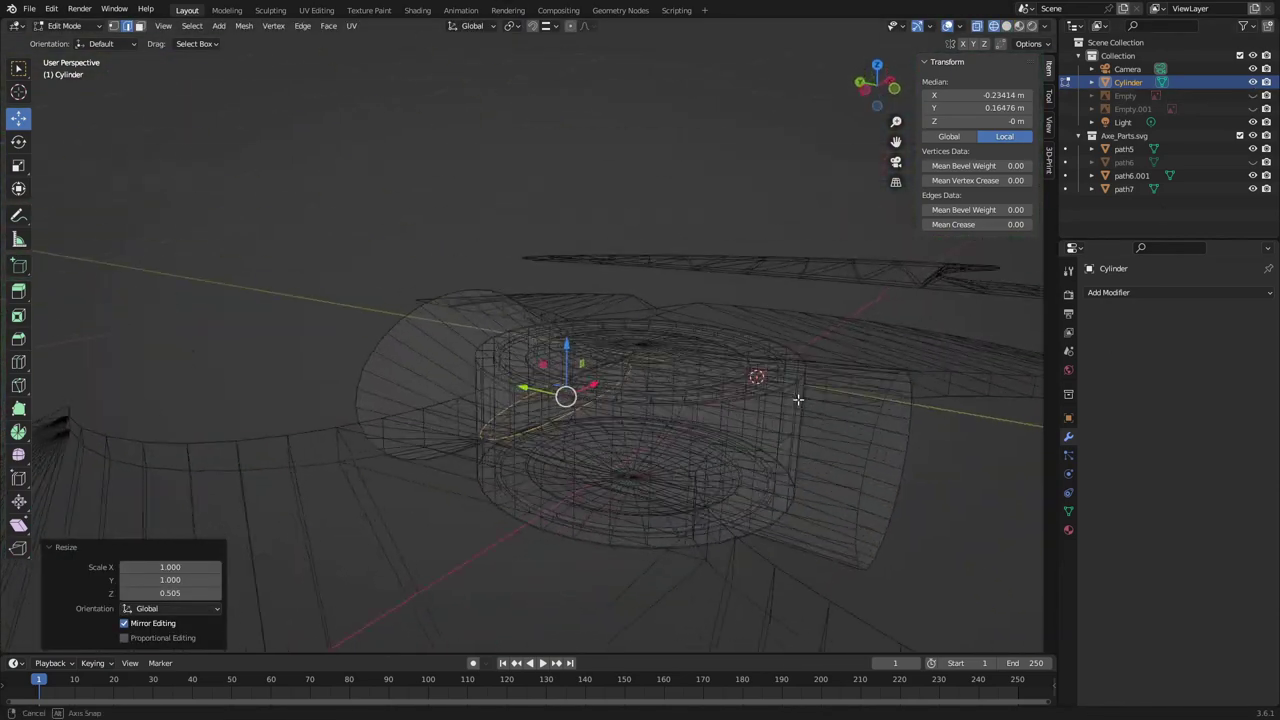
middle_drag(640, 420, 796, 389)
key(alt+z)
key(g)
key(g)
middle_drag(893, 626, 880, 580)
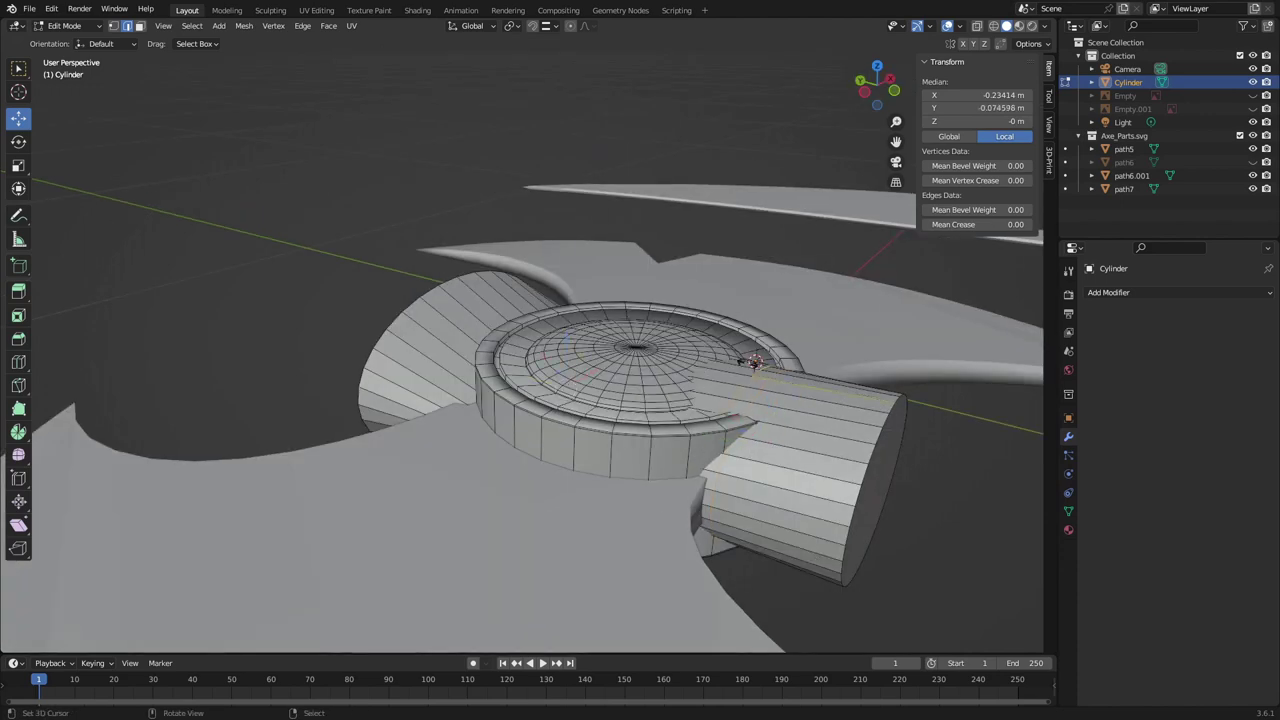
Narrow the stub's end face along X to 0.746
click(940, 492)
middle_drag(940, 492, 620, 500)
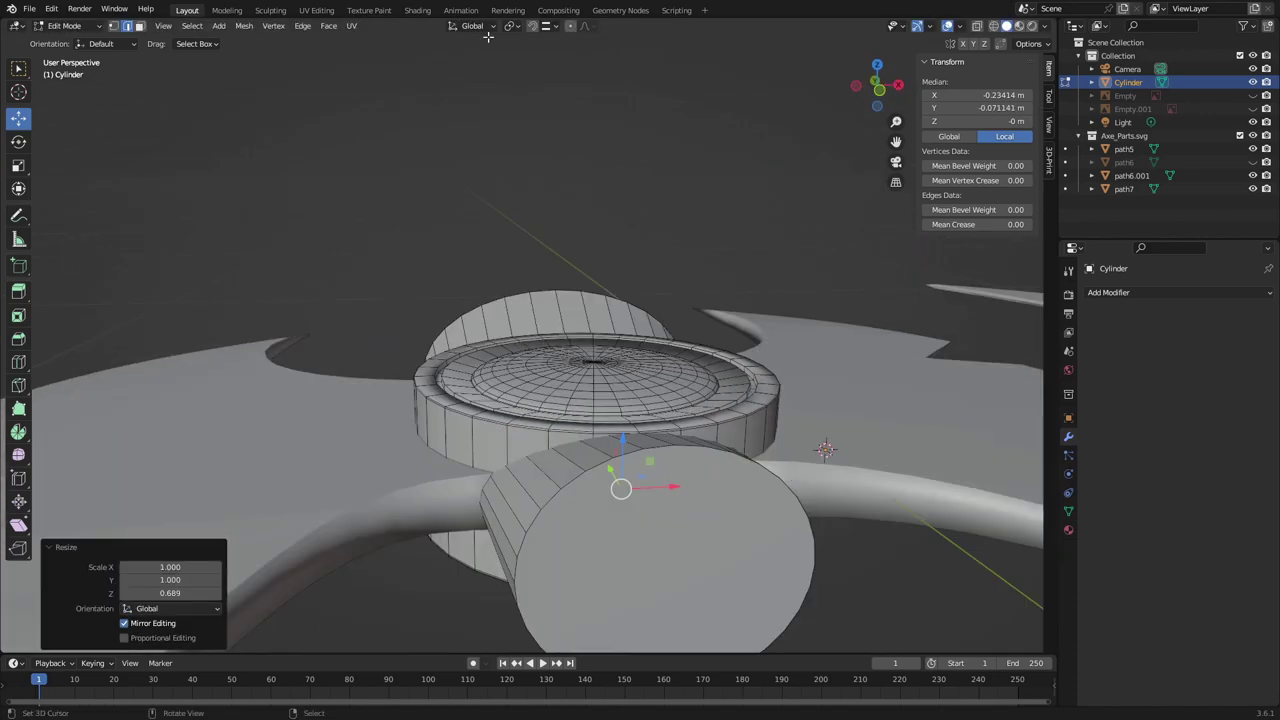
click(625, 515)
key(s)
key(x)
mouse_move(829, 534)
middle_down()
mouse_move(677, 506)
mouse_move(600, 380)
middle_up()
click(677, 506)
key(alt+z)
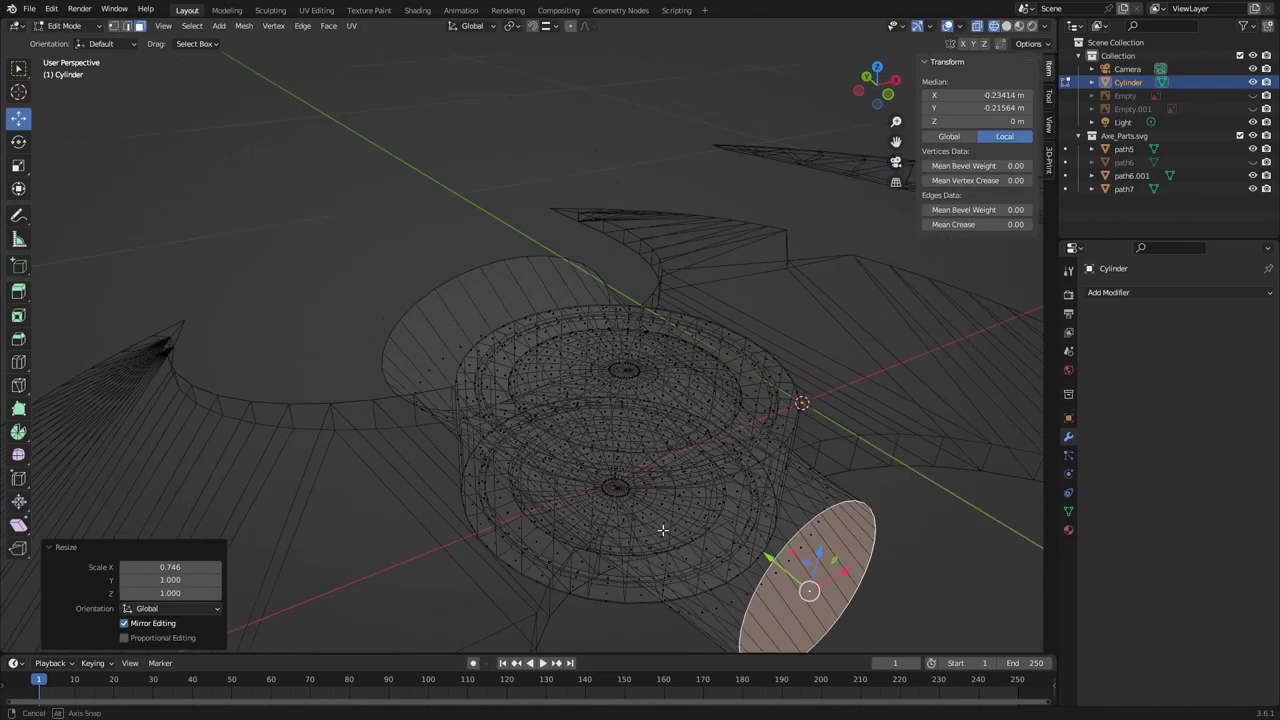
Select the side stub and scale it vertically twice
click(851, 528)
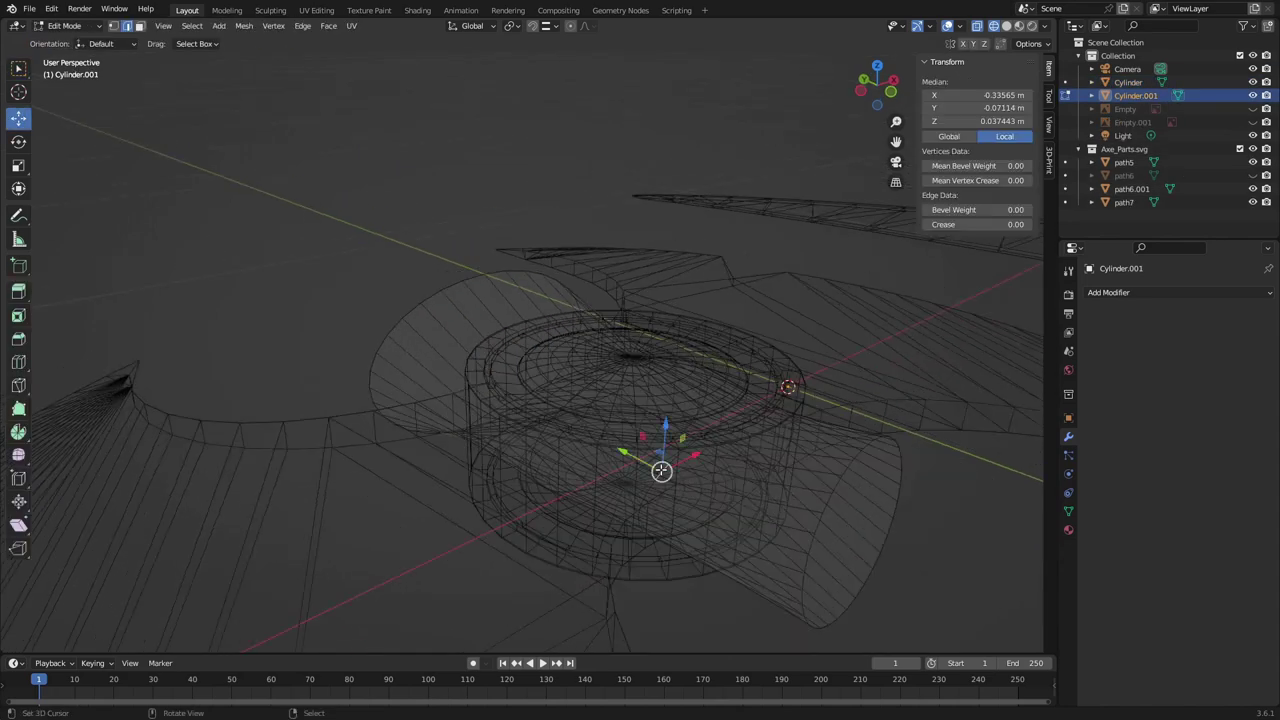
key(alt+z)
key(s)
key(z)
click(826, 580)
middle_drag(826, 580, 580, 450)
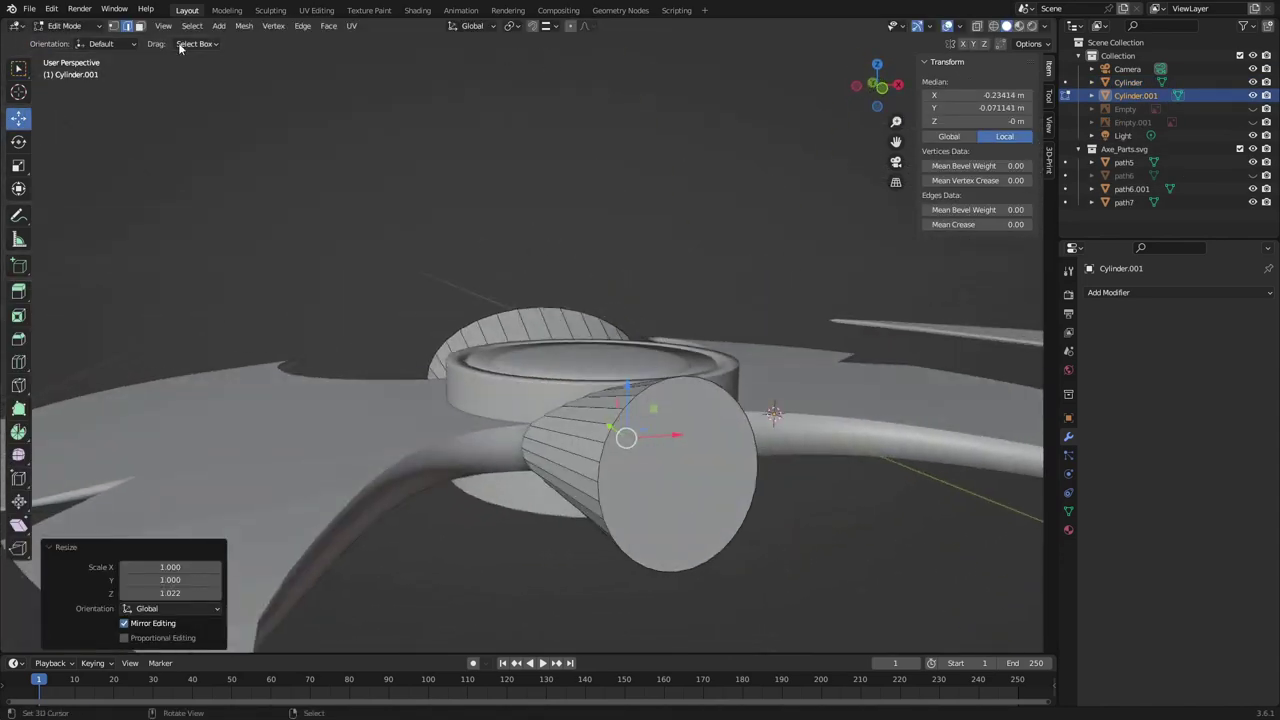
key(s)
key(z)
click(862, 605)
middle_drag(862, 605, 624, 539)
scroll(785, 583, down, 4)
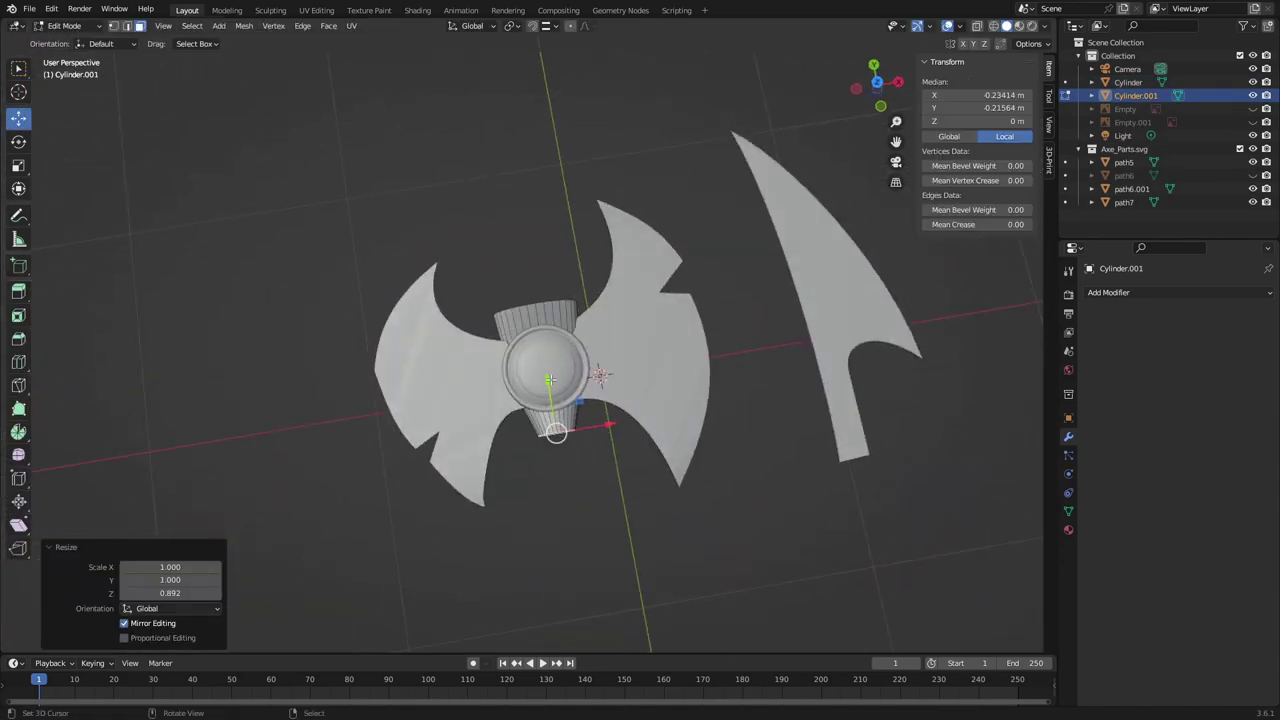
Reposition the socket and narrow it to 0.930 in wireframe view
click(552, 393)
middle_drag(552, 393, 597, 397)
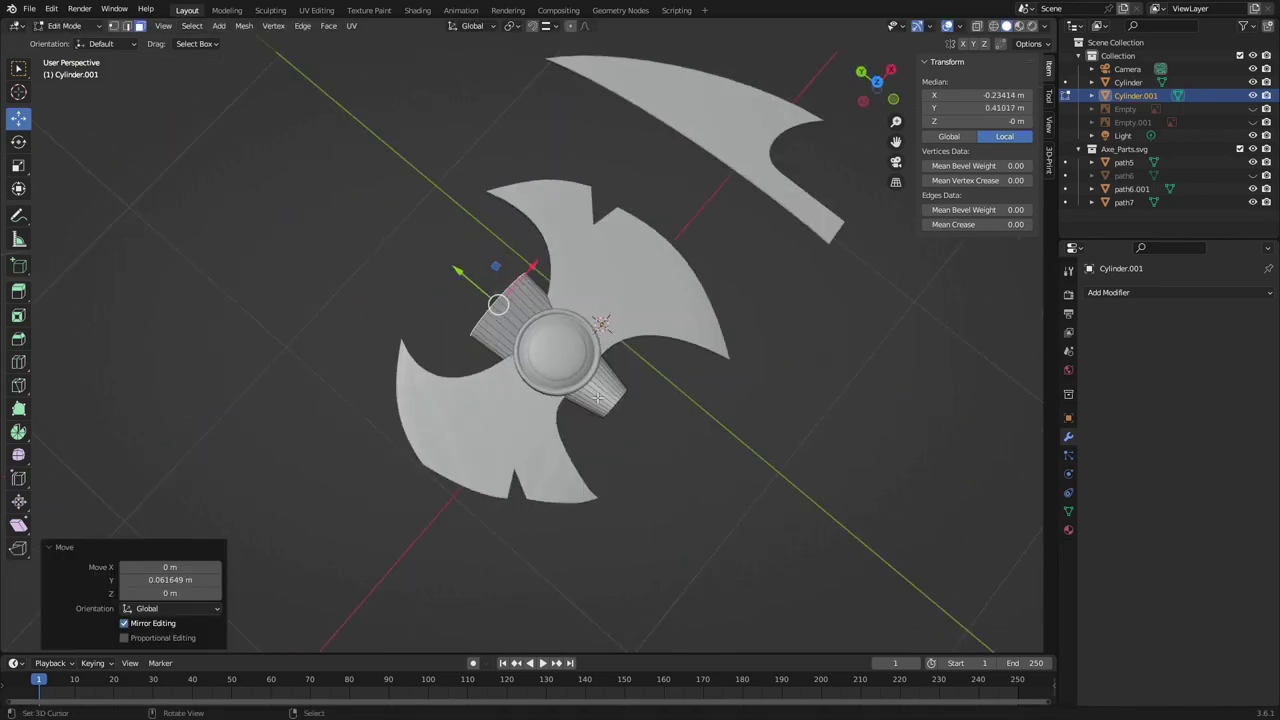
click(461, 281)
mouse_move(461, 281)
middle_down()
mouse_move(440, 360)
mouse_move(498, 524)
middle_up()
scroll(440, 360, up, 5)
key(shift+z)
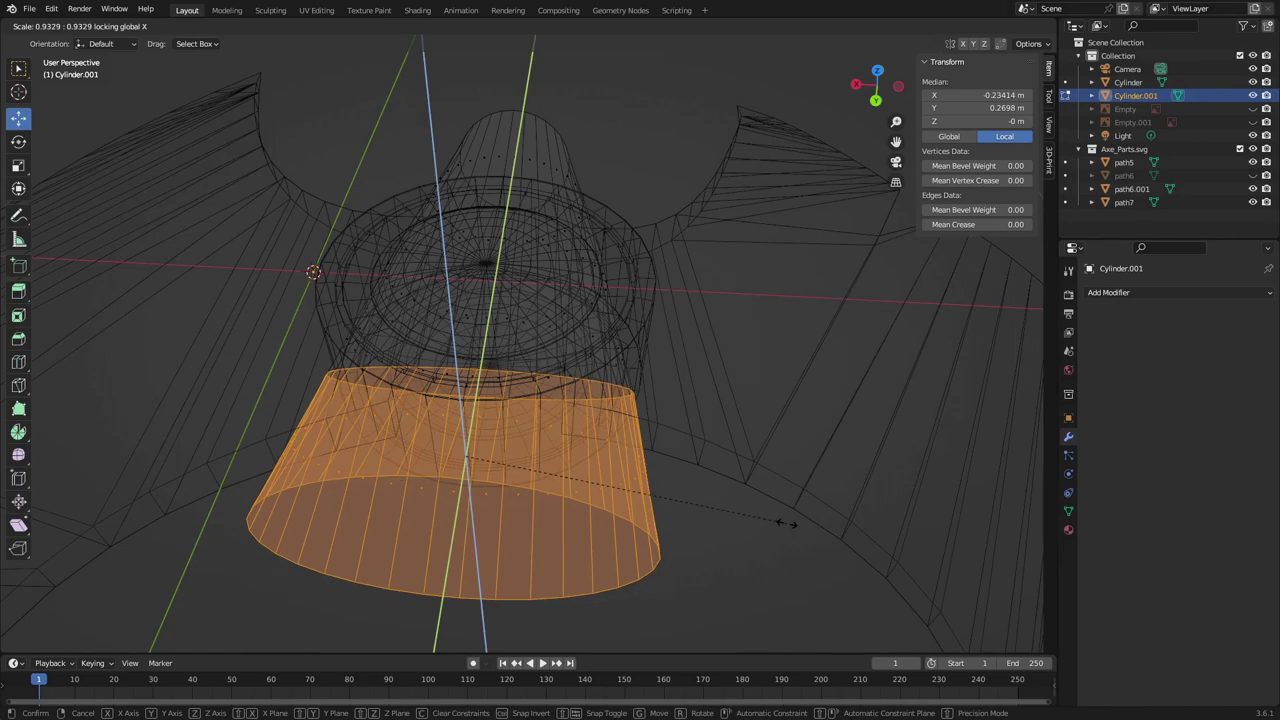
click(775, 520)
key(shift+z)
mouse_move(775, 520)
middle_down()
mouse_move(870, 451)
mouse_move(850, 500)
middle_up()
scroll(850, 500, down, 3)
scroll(820, 450, up, 5)
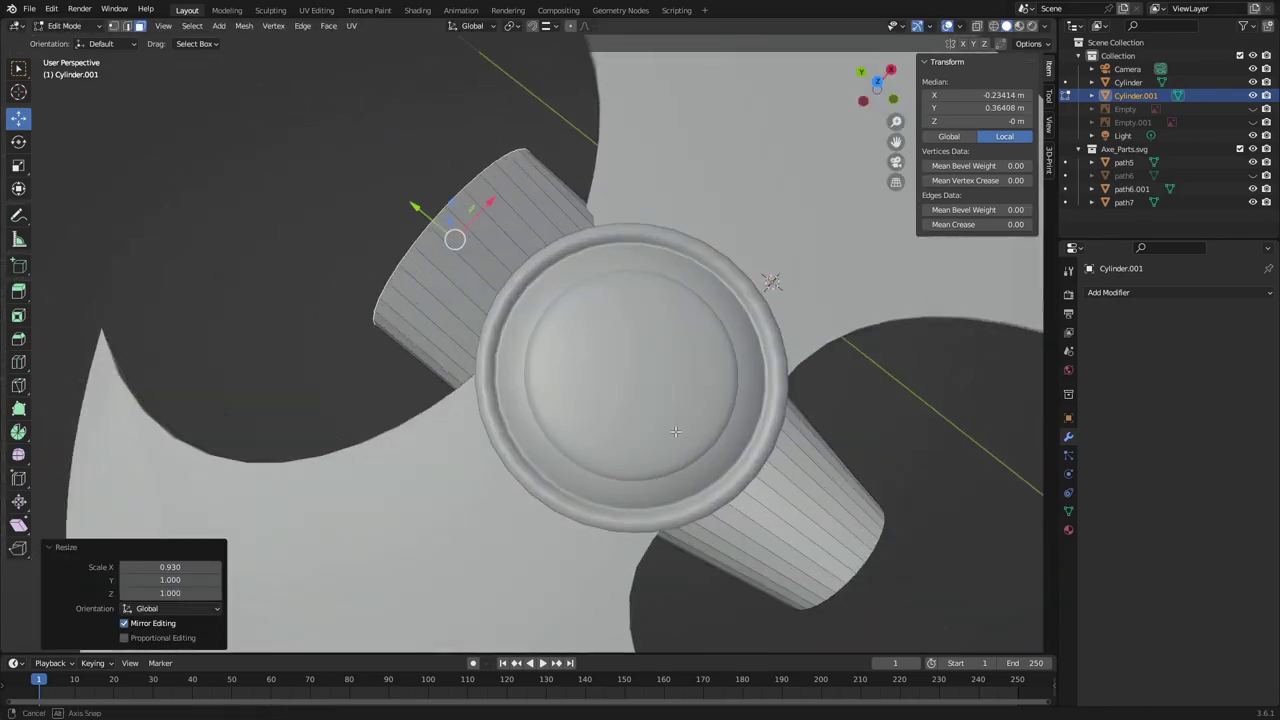
Shrink the socket's end face along Z from the front view
middle_drag(820, 450, 833, 420)
click(833, 420)
key(KP_1)
key(s)
key(z)
click(749, 557)
mouse_move(749, 557)
middle_down()
mouse_move(760, 470)
mouse_move(607, 511)
middle_up()
scroll(766, 457, down, 3)
Leave Edit Mode and apply Shade Smooth to the socket
key(Tab)
right_click(766, 457)
click(790, 468)
scroll(645, 536, up, 3)
scroll(659, 503, up, 4)
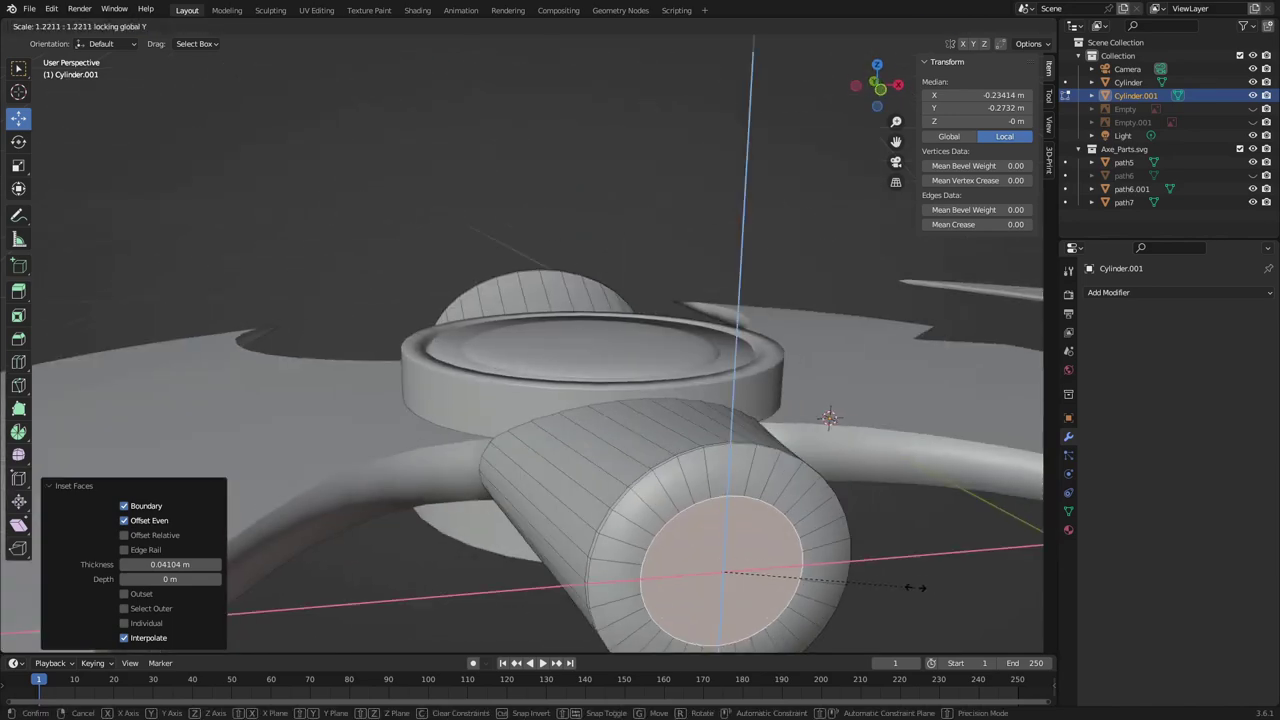
Extrude the inset socket face into a long handle shaft below the axe head
key(KP_7)
key(e)
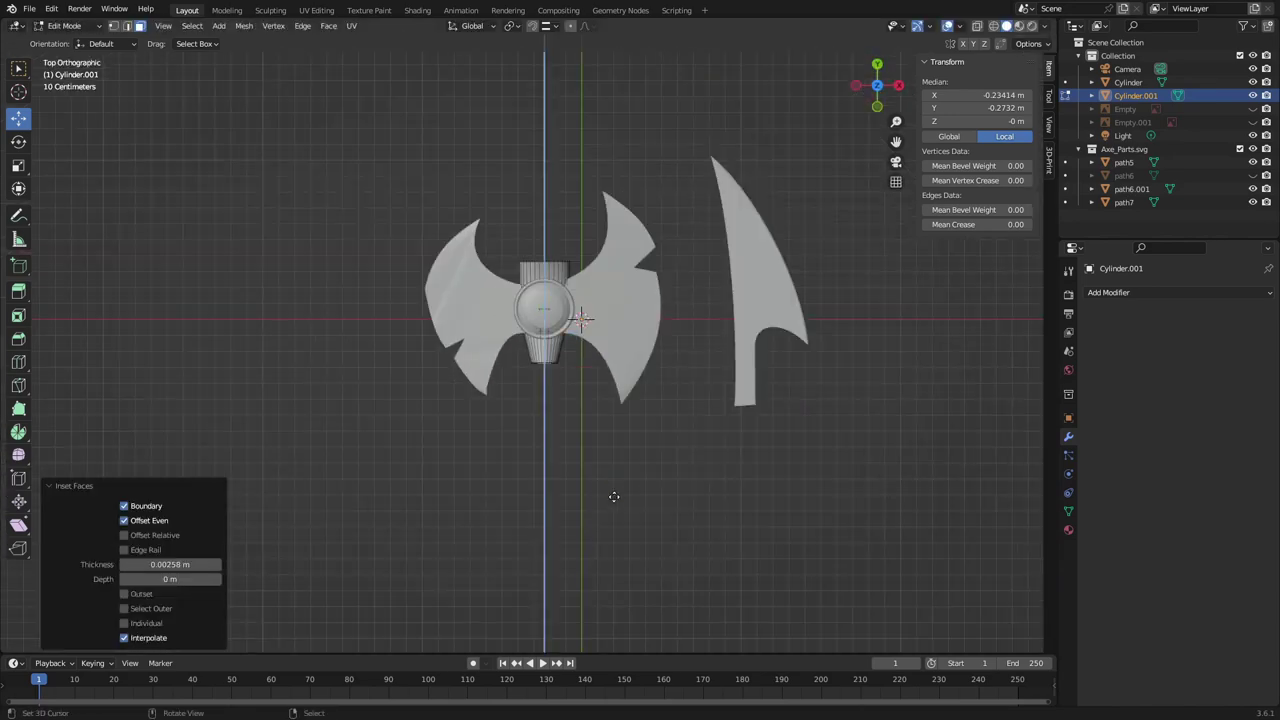
click(650, 447)
click(633, 400)
mouse_move(708, 331)
middle_down()
mouse_move(757, 340)
mouse_move(700, 311)
mouse_move(680, 450)
middle_up()
click(776, 450)
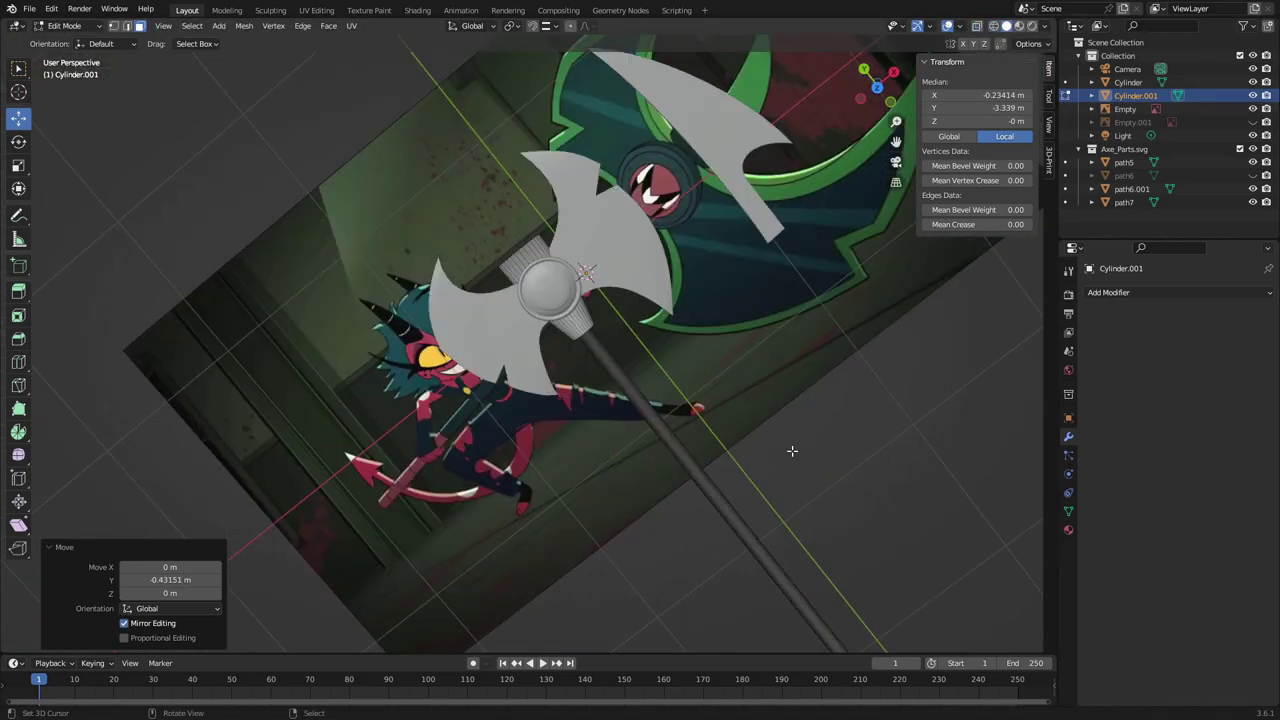
scroll(898, 268, up, 5)
scroll(898, 268, up, 3)
middle_drag(921, 289, 610, 189)
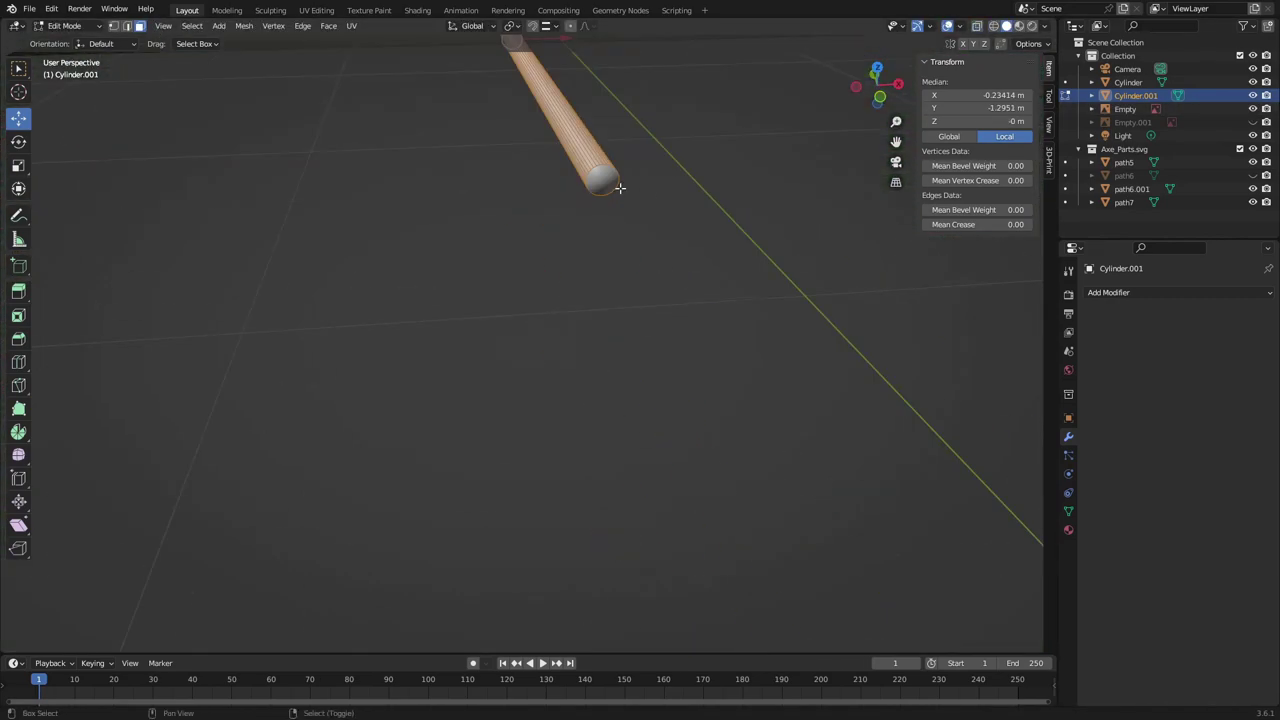
scroll(700, 337, down, 5)
Switch to wireframe and scale the handle's thickness to 0.892 in X and Z
key(z)
click(566, 423)
middle_drag(566, 423, 594, 321)
key(s)
key(shift+y)
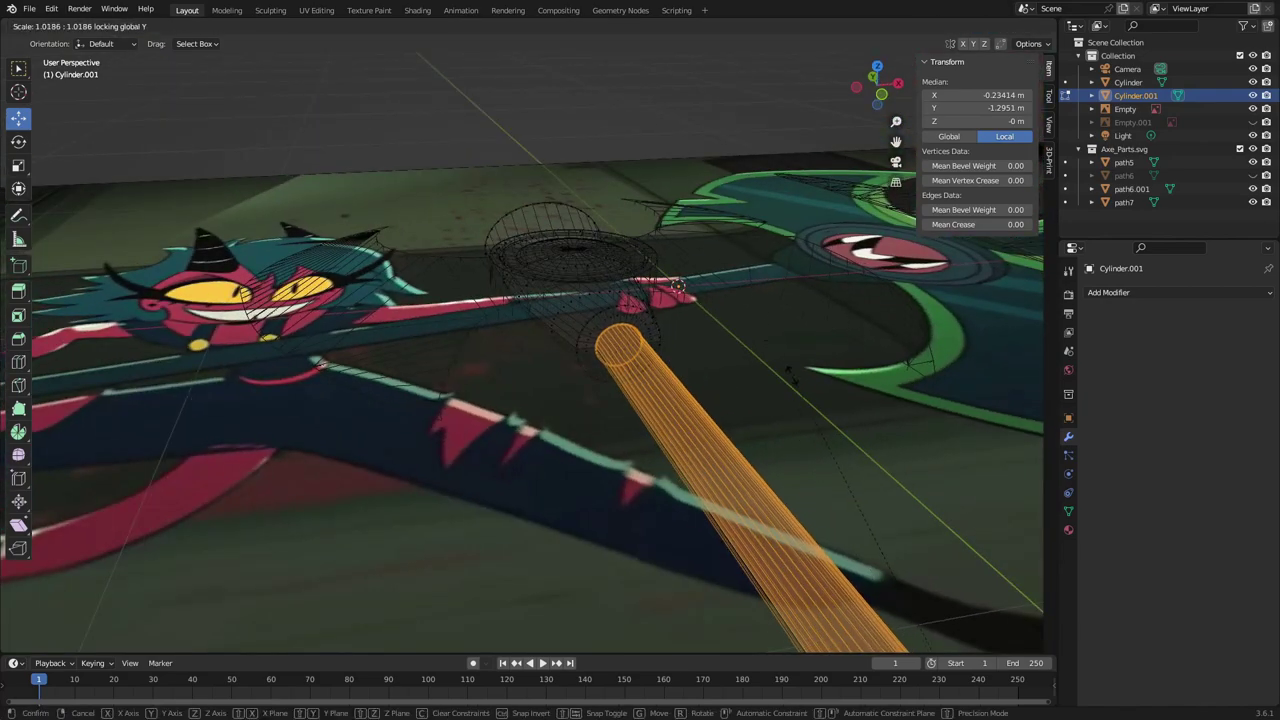
click(659, 571)
key(KP_7)
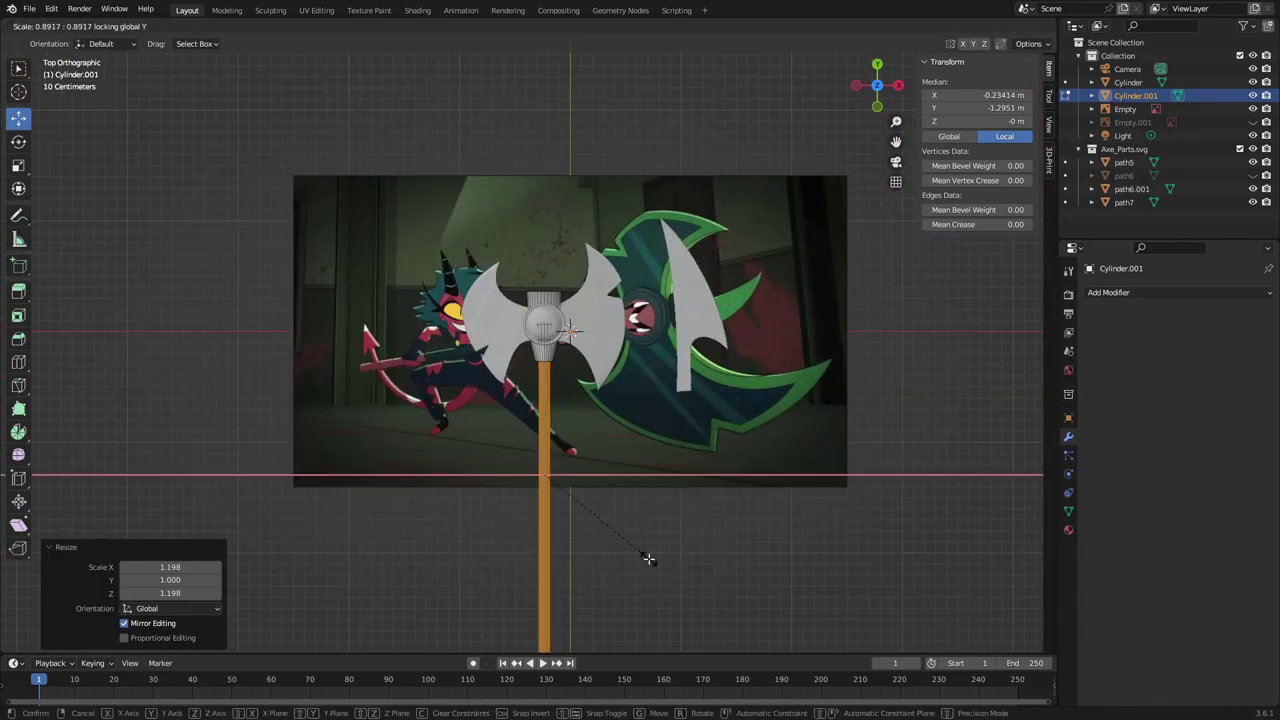
click(648, 559)
Extrude the handle end further and slide it along Y
scroll(645, 525, up, 1)
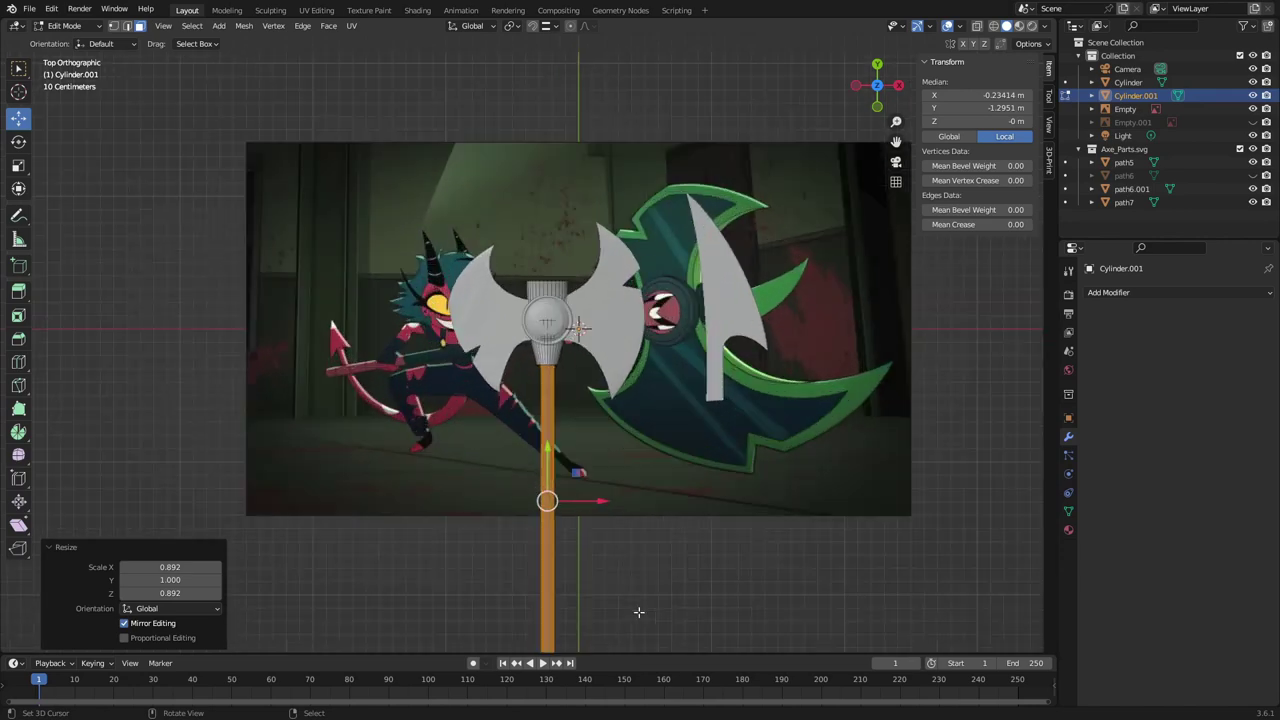
middle_drag(638, 612, 820, 514)
scroll(800, 560, up, 3)
key(e)
click(483, 290)
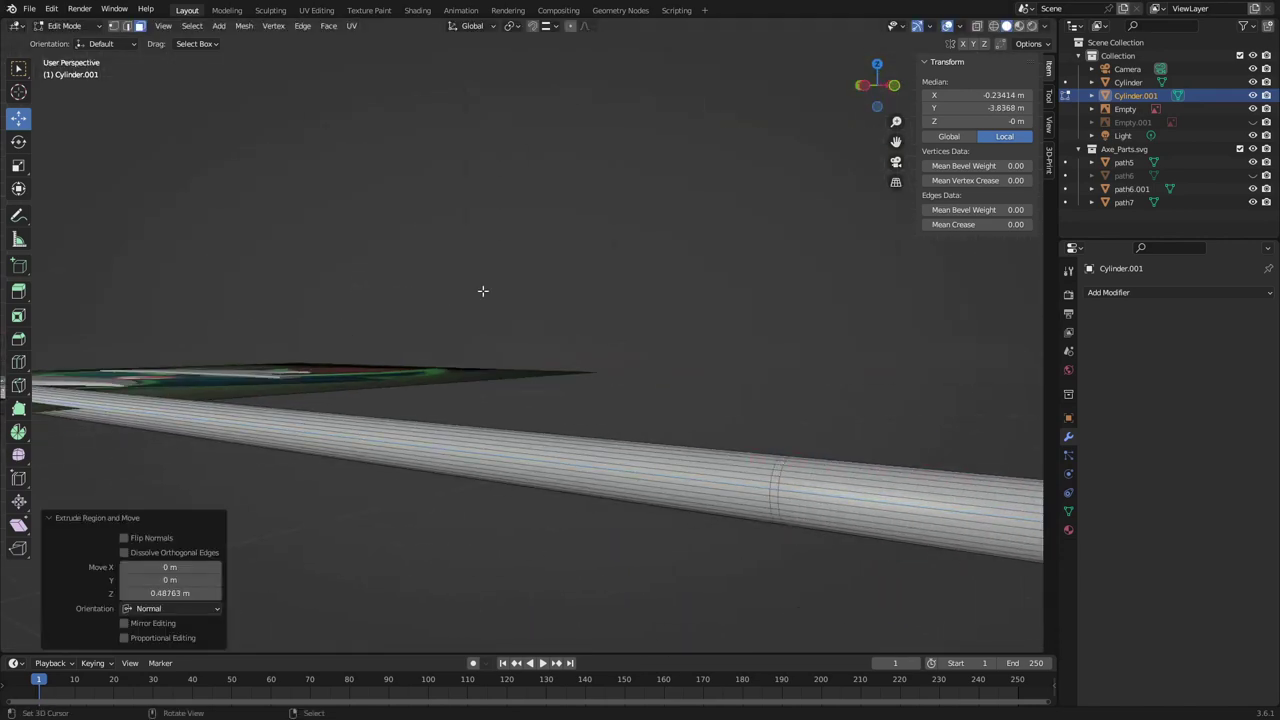
key(KP_7)
key(g)
key(y)
click(529, 494)
mouse_move(529, 494)
middle_down()
mouse_move(725, 427)
mouse_move(494, 306)
mouse_move(600, 500)
mouse_move(574, 369)
middle_up()
Scale the whole handle mesh in X and Z while keeping its length
key(a)
key(s)
key(shift+y)
click(600, 570)
scroll(632, 509, down, 5)
Select the step edge ring and slide it along the handle in Y
alt+click(229, 441)
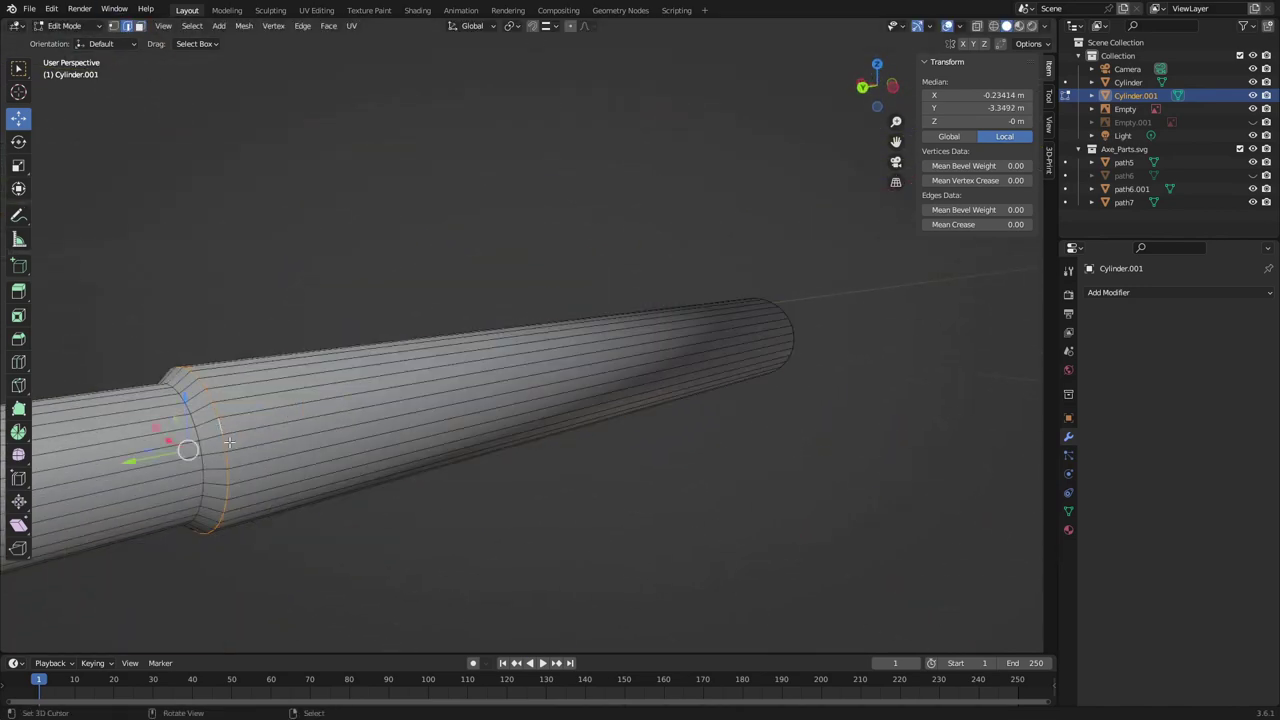
key(g)
key(y)
click(109, 457)
key(g)
key(y)
click(109, 457)
mouse_move(109, 457)
middle_down()
mouse_move(654, 376)
mouse_move(477, 500)
mouse_move(484, 468)
middle_up()
Fine-tune the step ring's position along Y from the top view
key(g)
key(y)
click(480, 470)
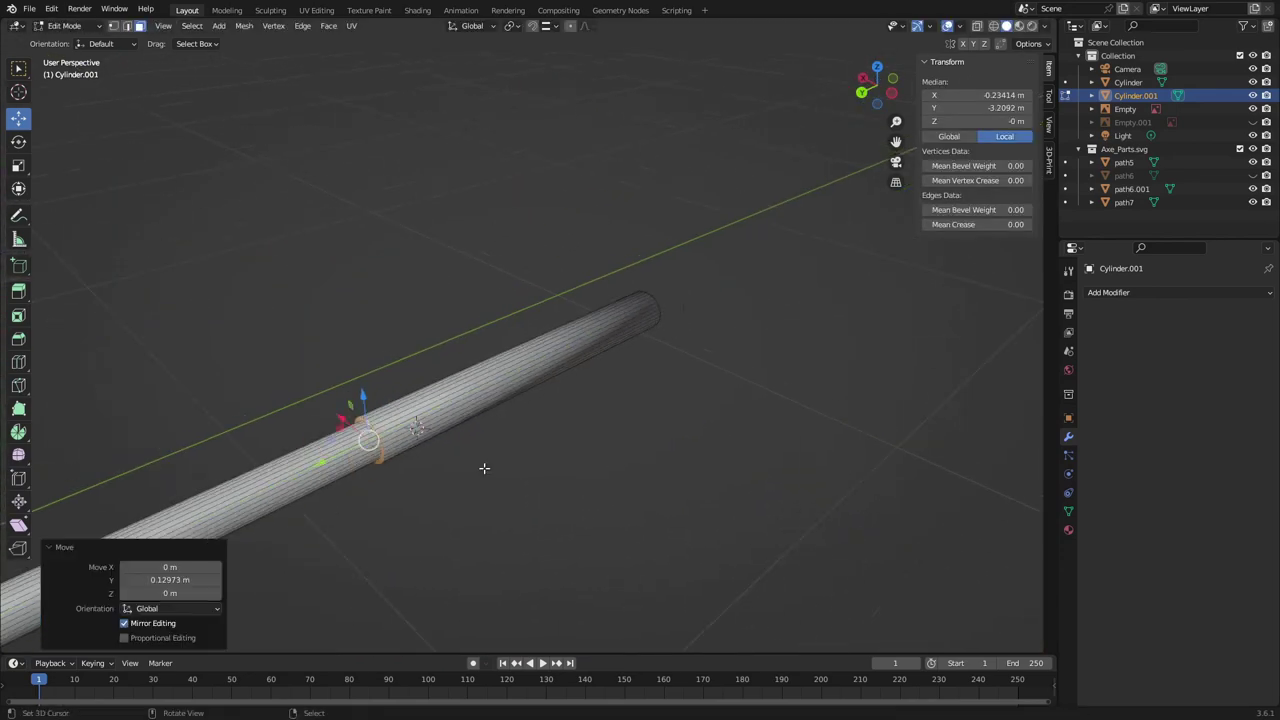
key(KP_7)
key(g)
key(y)
click(715, 401)
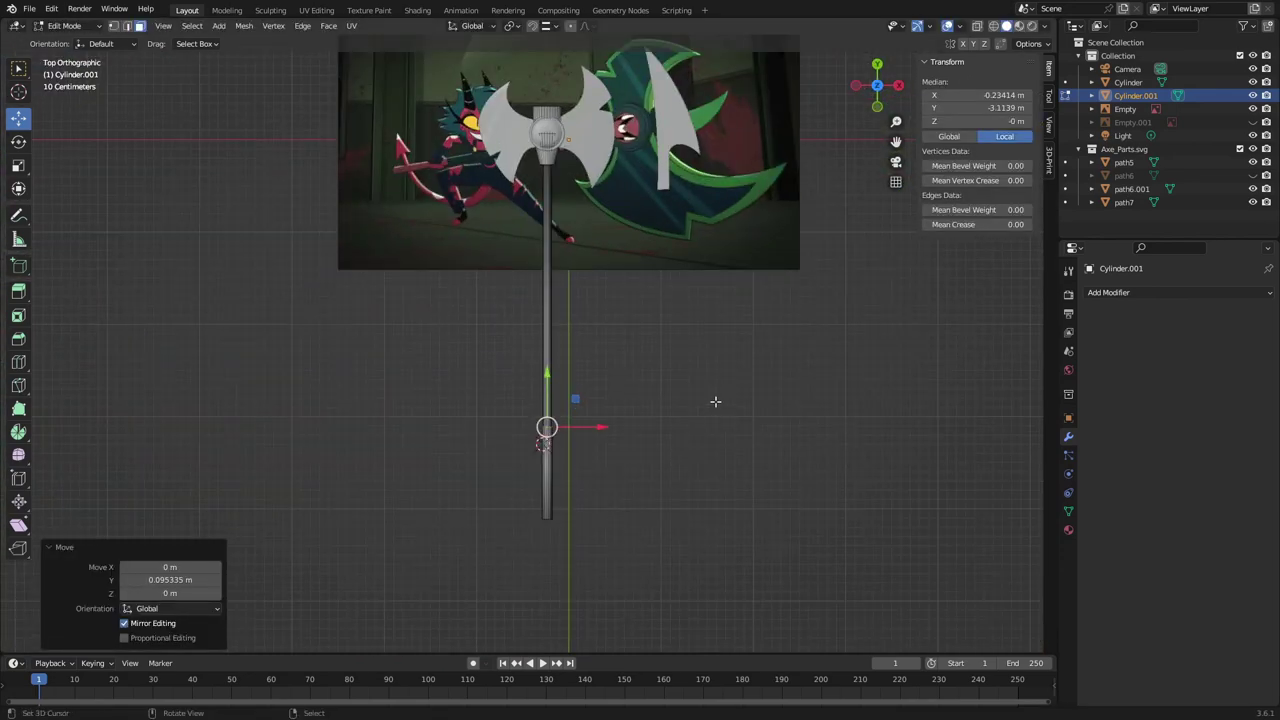
mouse_move(715, 401)
middle_down()
mouse_move(663, 534)
mouse_move(540, 437)
middle_up()
Select the upper handle section and slim it to 0.864 in X and Z
key(KP_7)
key(g)
key(y)
click(546, 348)
key(ctrl+l)
middle_drag(546, 348, 360, 366)
scroll(500, 360, up, 5)
scroll(360, 366, up, 3)
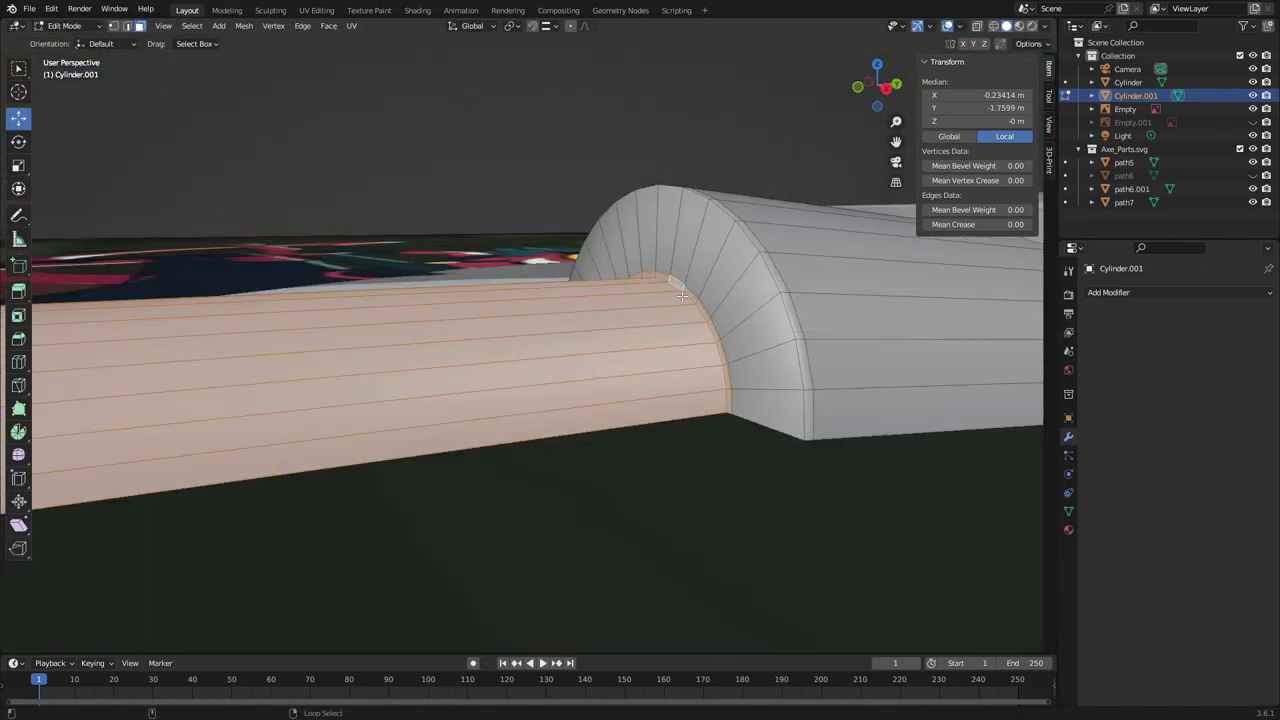
scroll(712, 542, down, 3)
key(s)
key(y)
click(527, 474)
middle_drag(527, 474, 692, 551)
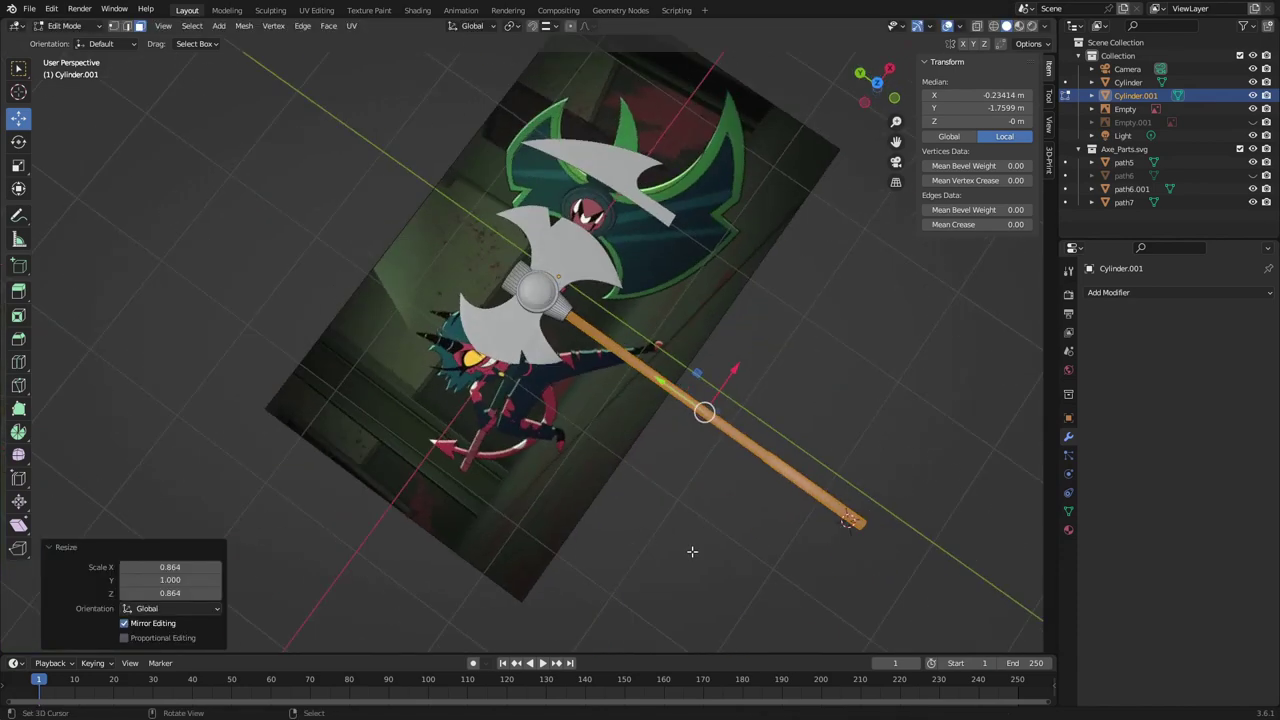
Select the blade shapes path6.001 and scale them up by 1.122
key(Tab)
right_click(792, 366)
key(Tab)
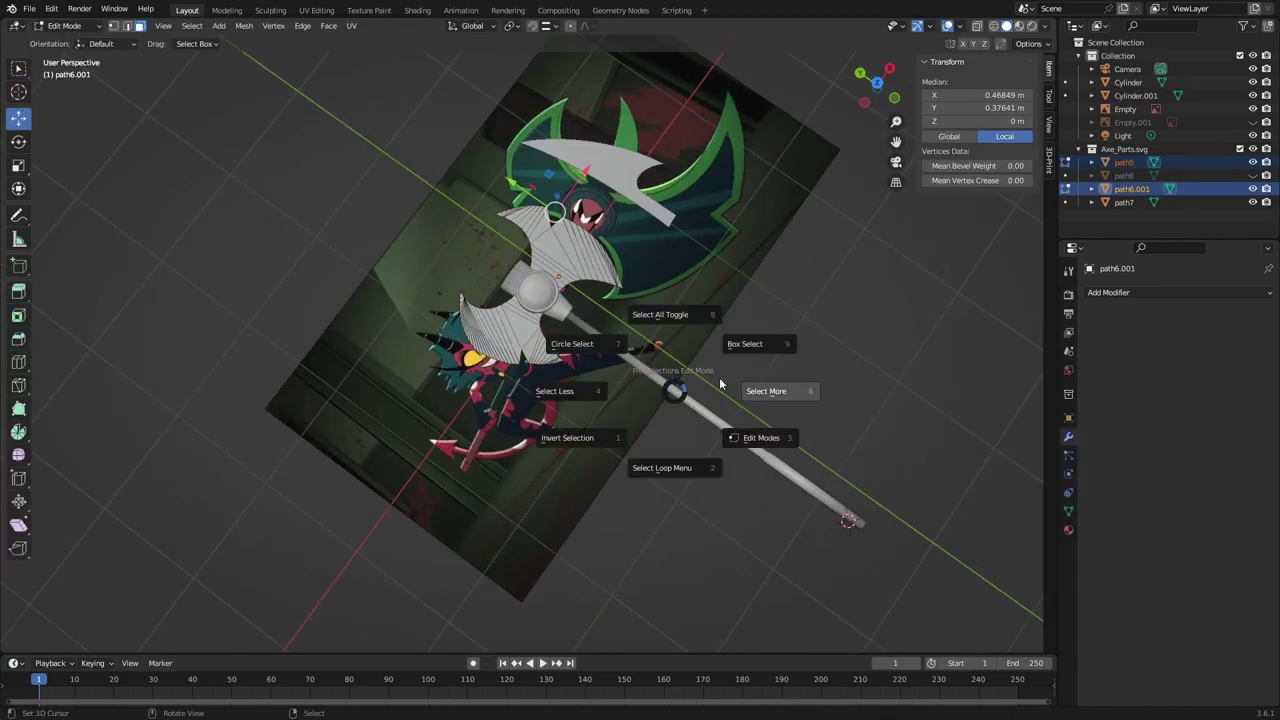
key(s)
click(765, 384)
scroll(771, 386, up, 5)
scroll(771, 386, down, 5)
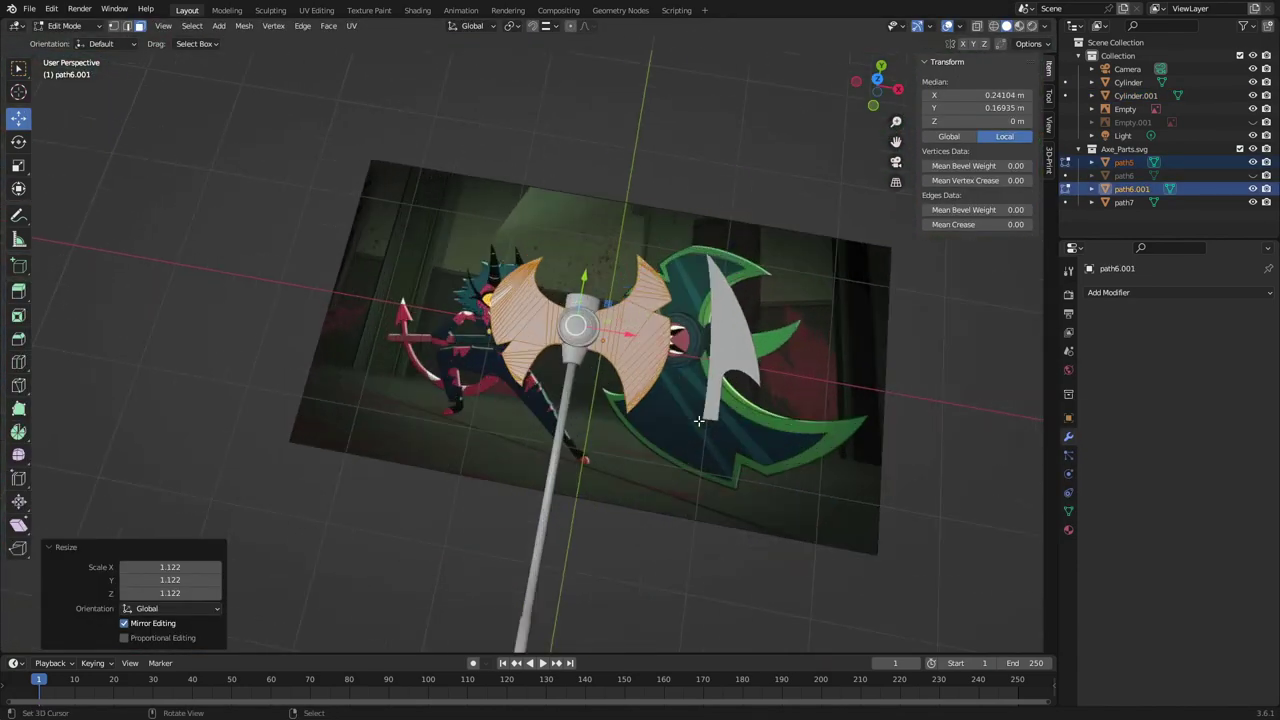
Enlarge the blades further to 1.153 to match the reference
middle_drag(771, 386, 726, 484)
key(s)
click(735, 492)
key(KP_7)
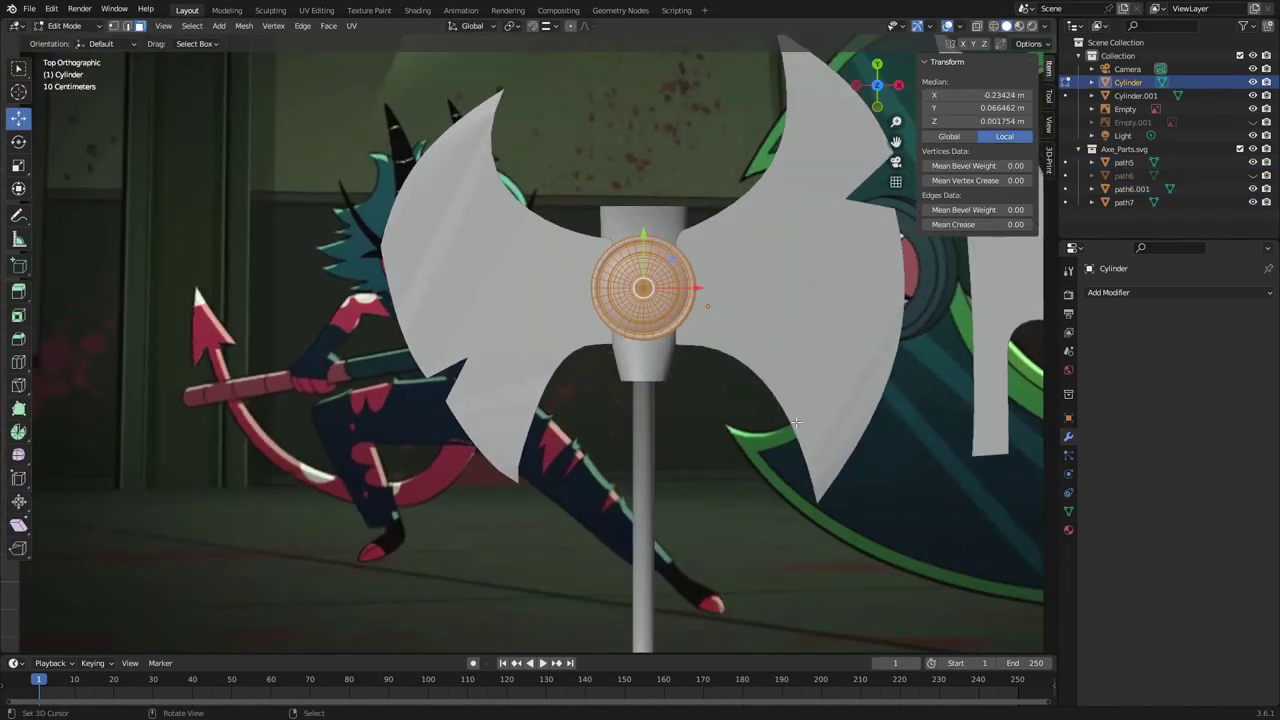
click(800, 527)
mouse_move(679, 483)
middle_down()
mouse_move(662, 499)
mouse_move(662, 549)
mouse_move(670, 487)
mouse_move(542, 426)
middle_up()
scroll(662, 549, up, 5)
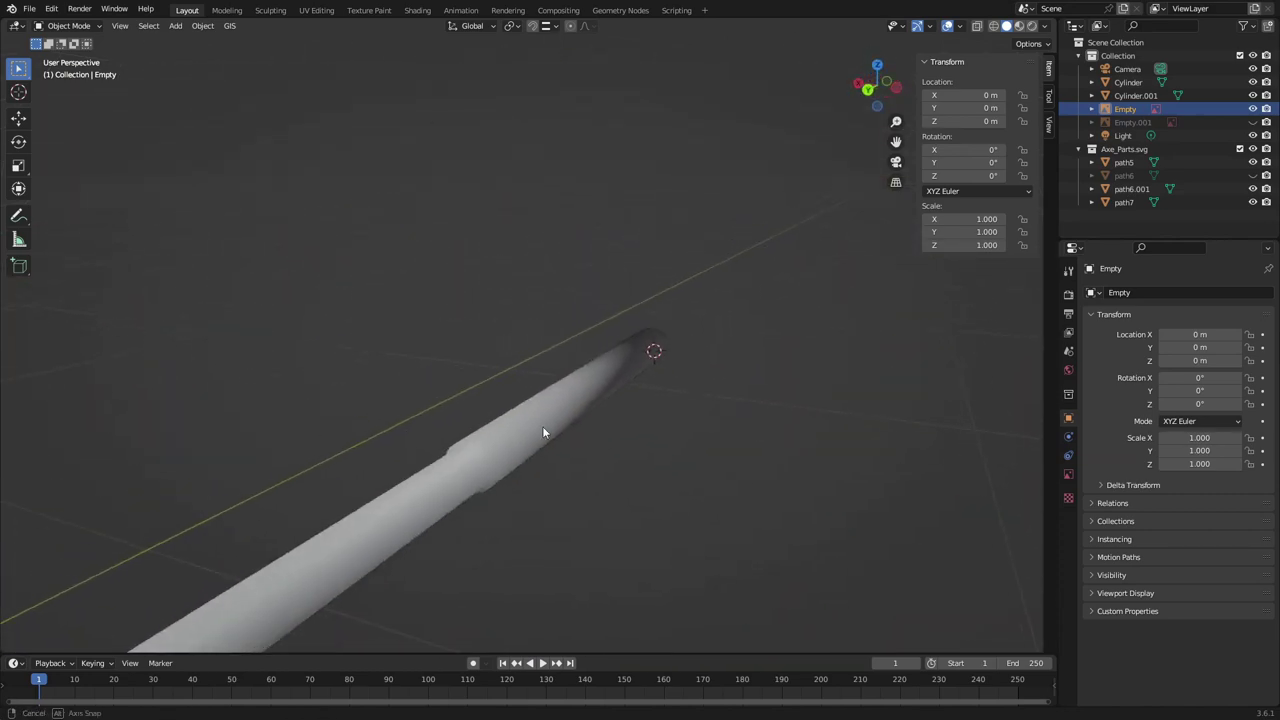
scroll(542, 426, down, 2)
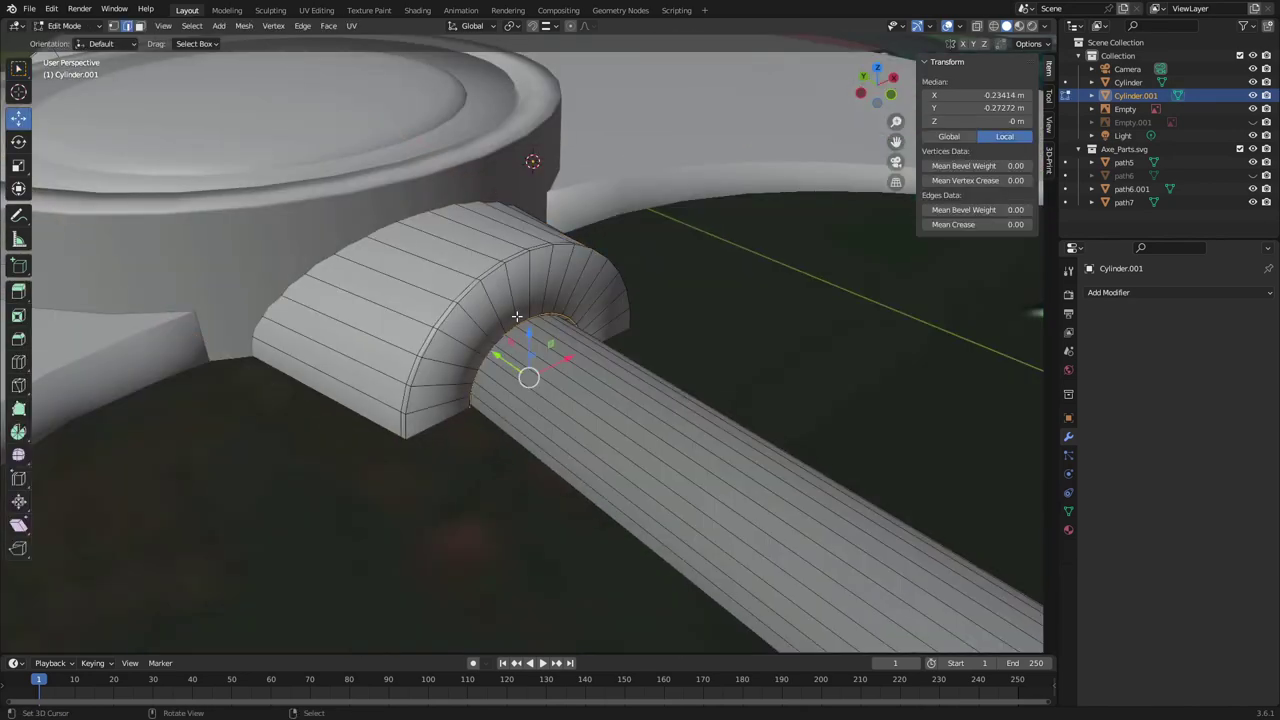
Add a loop cut slid to -0.920 at the handle–socket joint, then return to Object Mode
key(ctrl+b)
click(675, 310)
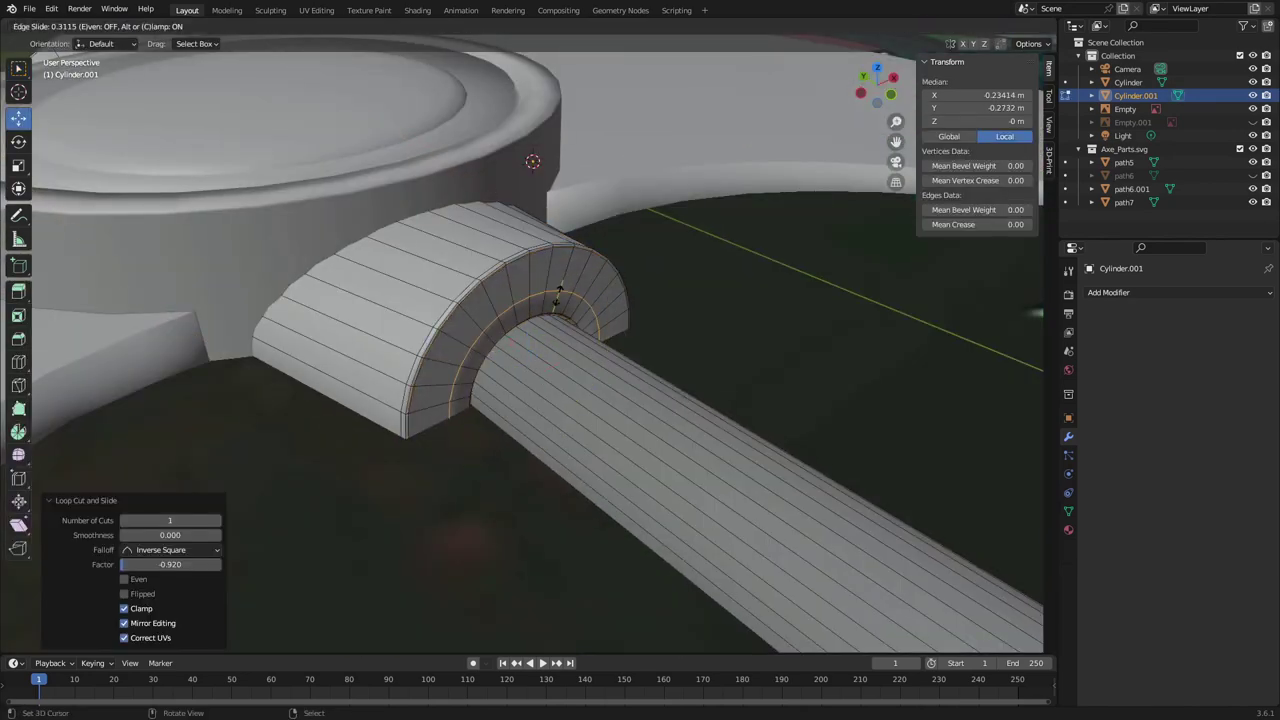
key(Tab)
middle_drag(440, 329, 734, 282)
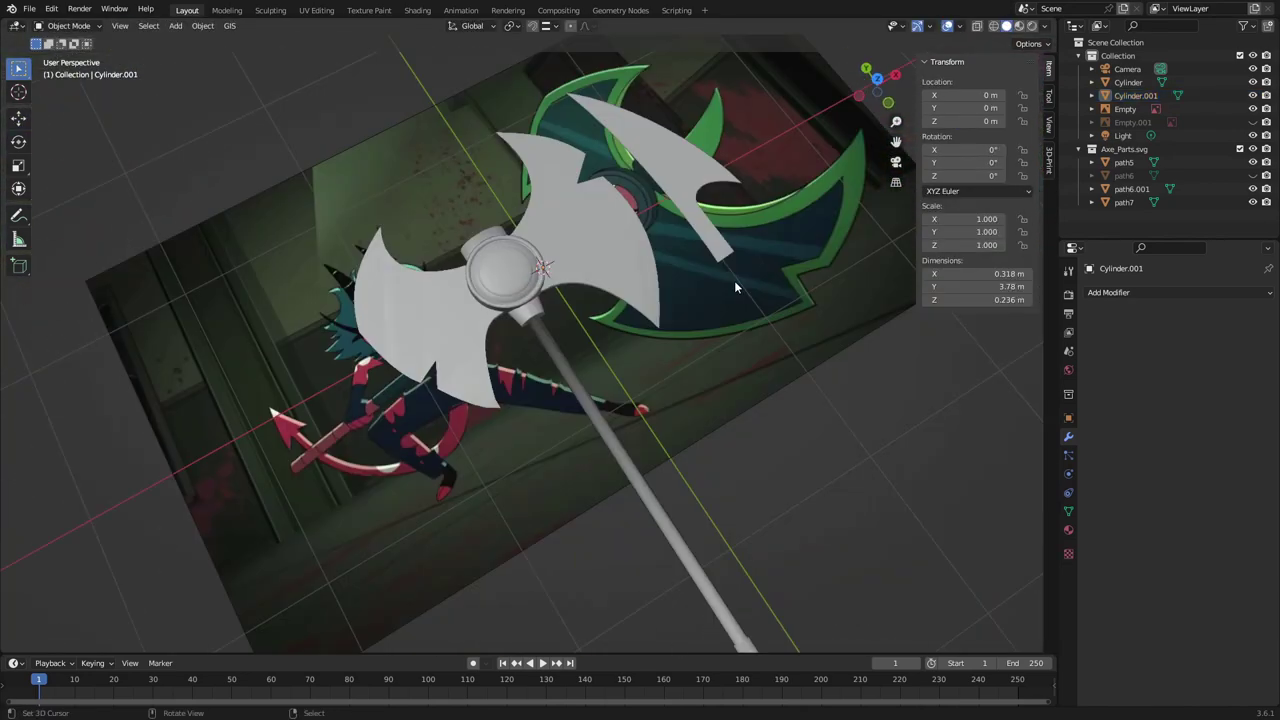
scroll(600, 258, up, 8)
mouse_move(501, 233)
middle_down()
mouse_move(632, 164)
mouse_move(400, 455)
middle_up()
scroll(400, 455, down, 6)
mouse_move(130, 469)
middle_down()
mouse_move(372, 479)
mouse_move(328, 366)
middle_up()
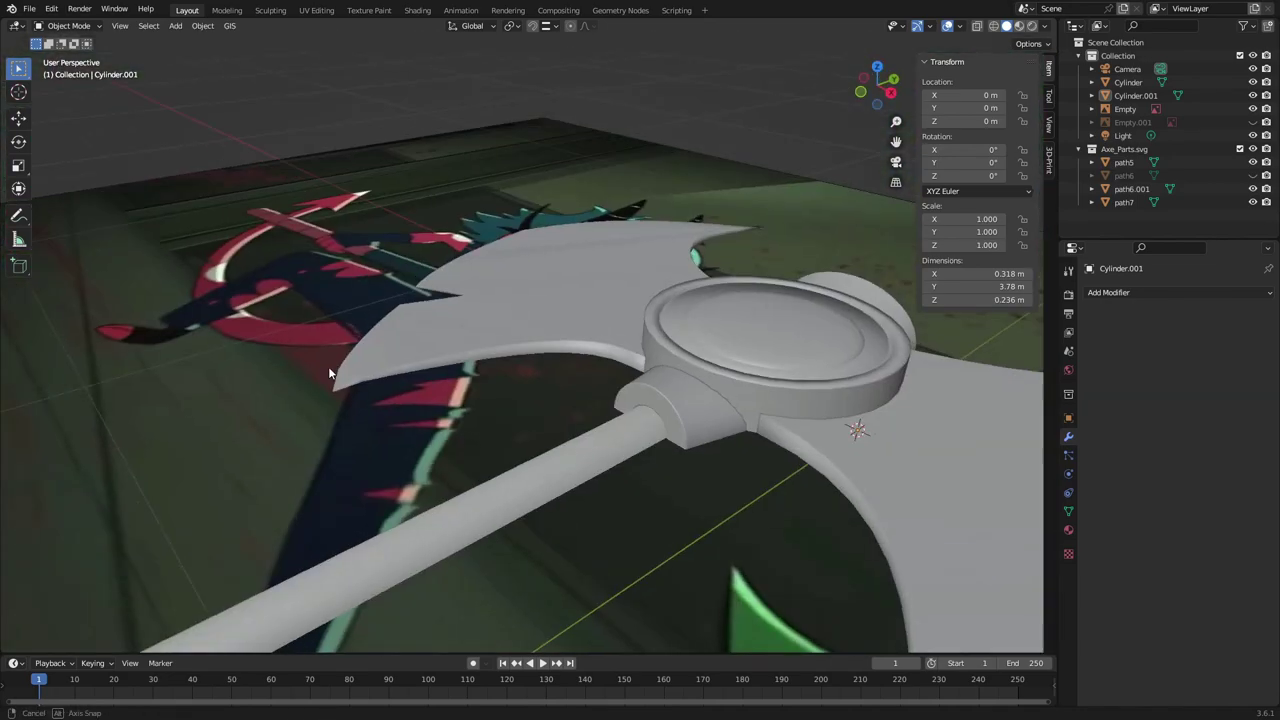
click(1135, 95)
Check the axe's face orientation by toggling the overlay on, orbiting, then off
click(1041, 26)
click(960, 130)
middle_drag(960, 130, 697, 343)
scroll(698, 343, up, 5)
click(1041, 26)
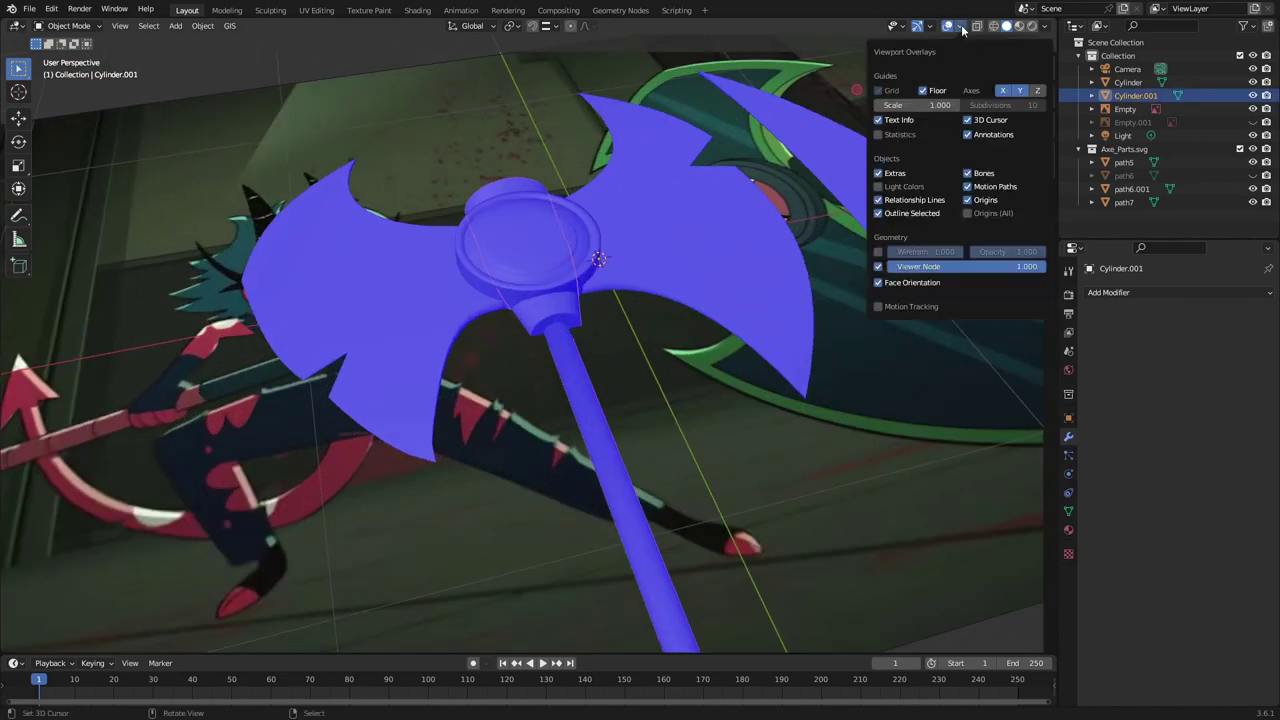
click(930, 122)
scroll(752, 238, down, 2)
Reset the blade piece's origin through the F3 command search
click(18, 117)
middle_drag(60, 200, 700, 290)
key(F3)
text(origin)
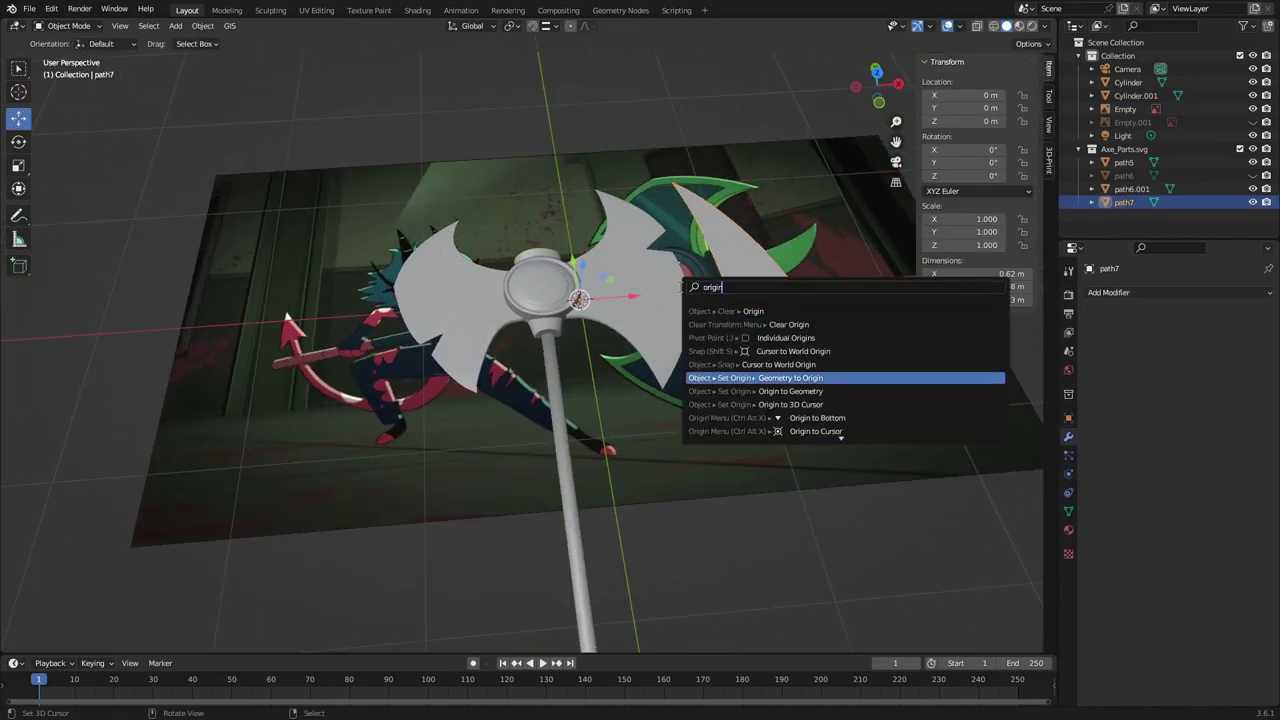
key(Return)
scroll(580, 300, up, 3)
Move the blade piece sideways along X with vertex snapping
key(g)
key(x)
click(557, 25)
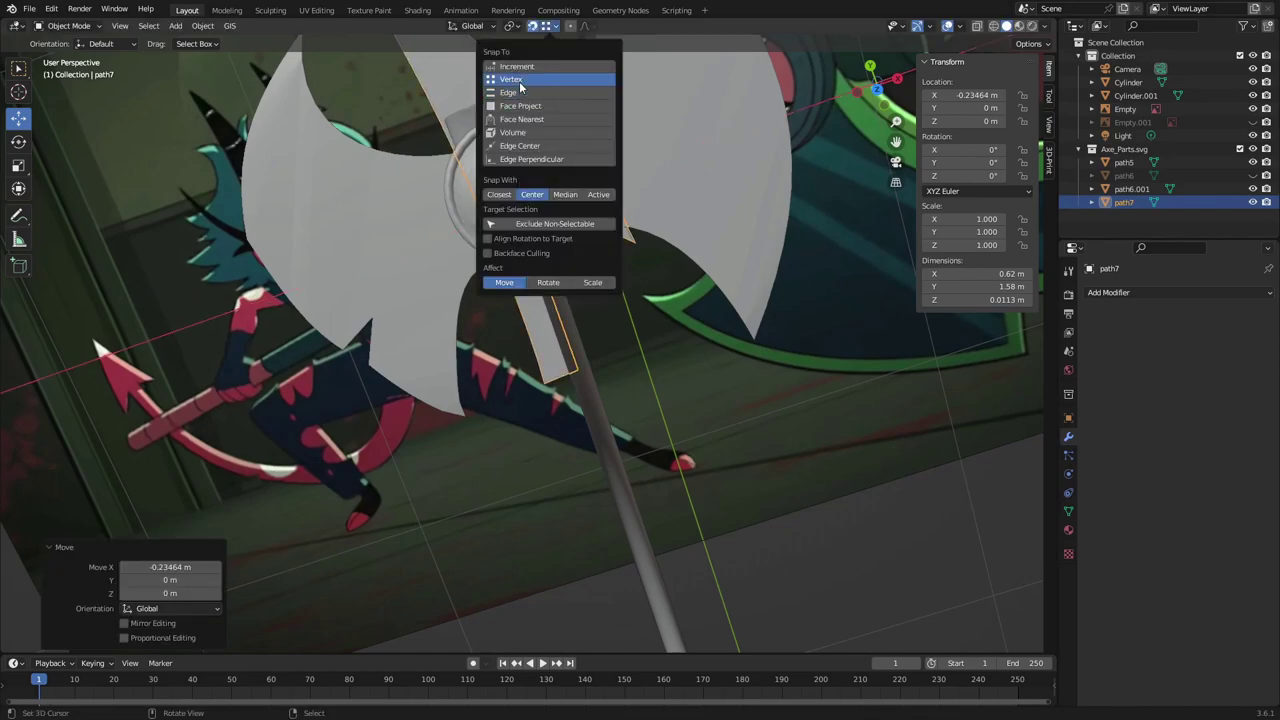
key(g)
key(x)
click(519, 181)
Move the blade piece along Y in top view and frame it
key(grave)
click(614, 115)
scroll(628, 340, down, 3)
key(g)
key(y)
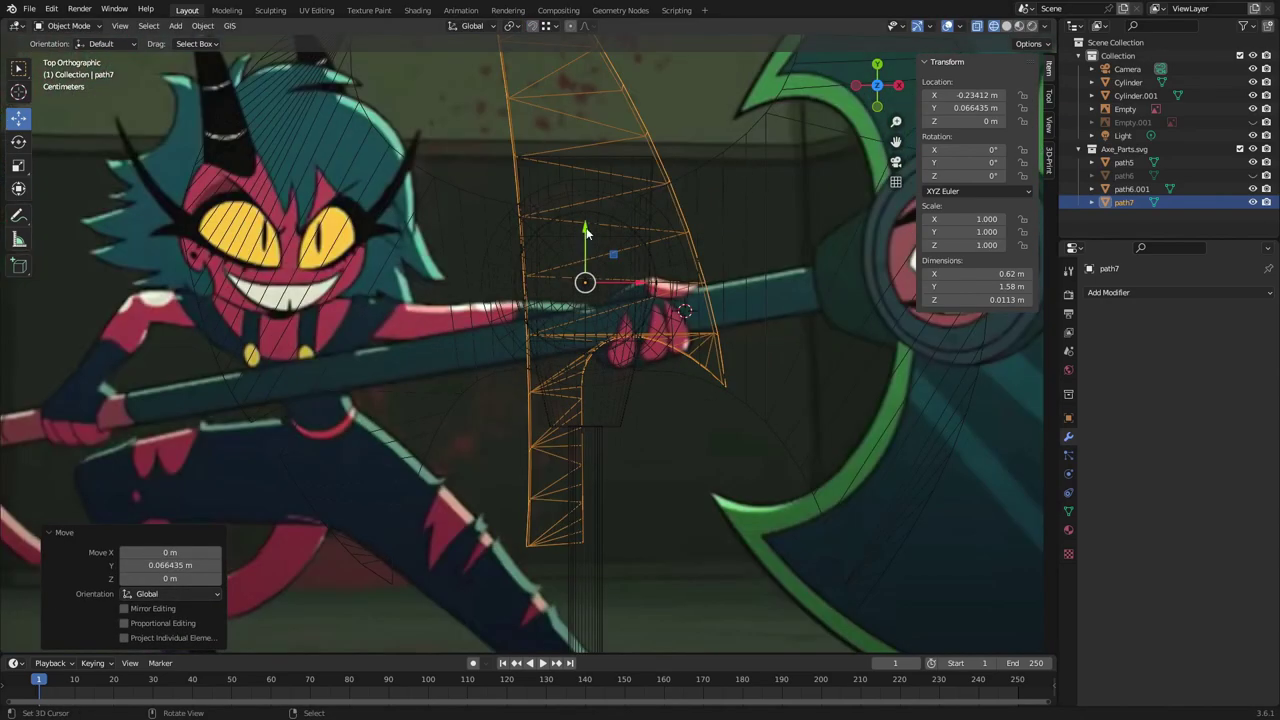
click(628, 340)
key(KP_Decimal)
Enter Edit Mode on the blade piece with vertex selection near the curved strip
key(Tab)
key(grave)
middle_drag(620, 442, 500, 300)
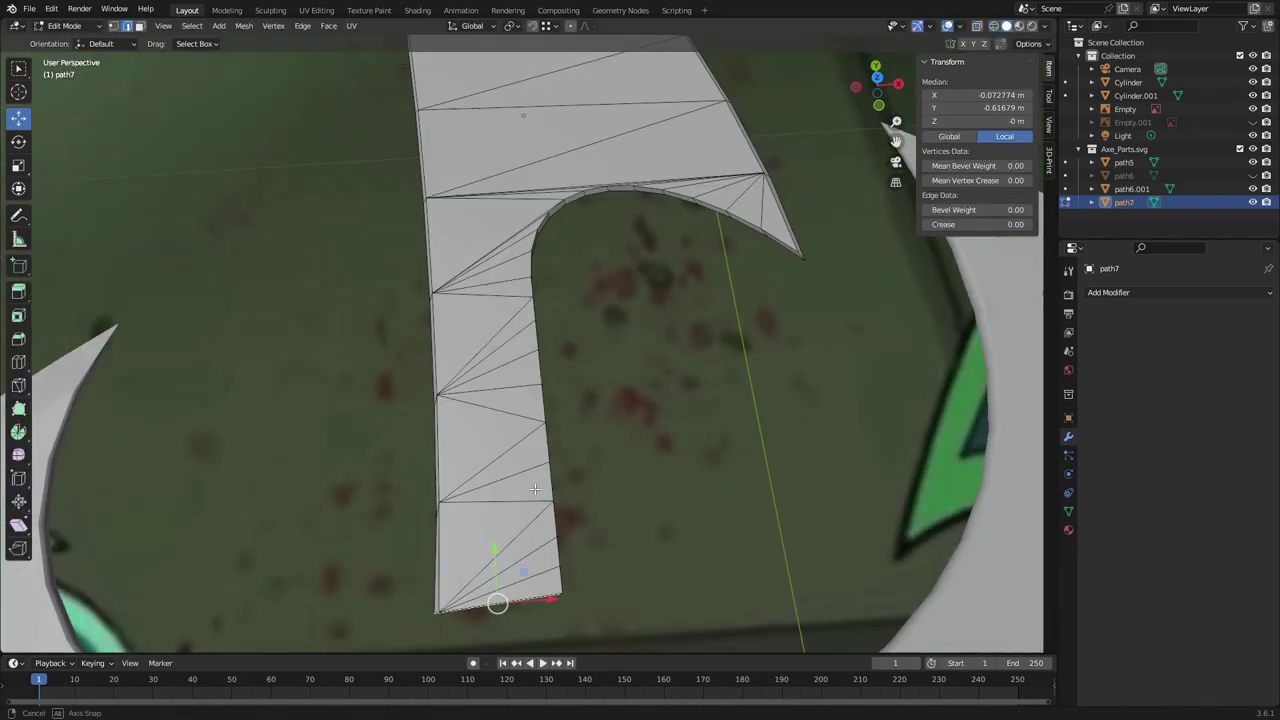
click(127, 28)
click(113, 25)
mouse_move(450, 400)
middle_down()
mouse_move(325, 488)
mouse_move(749, 540)
mouse_move(560, 520)
mouse_move(582, 518)
middle_up()
Flatten the strip's end vertices by scaling them to 0 on Y
key(s)
key(y)
key(0)
key(Return)
key(Tab)
Turn snapping on and shrink all of path7's spike vertices
click(547, 26)
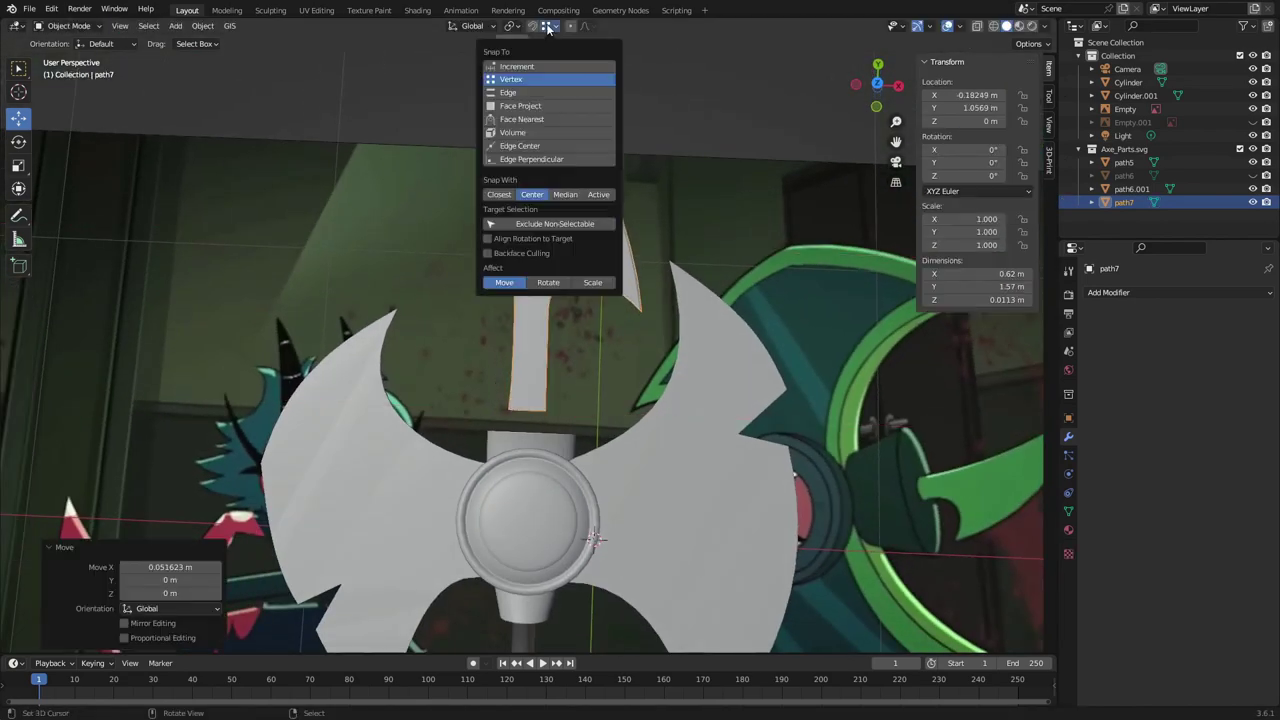
key(shift+Tab)
mouse_move(520, 148)
middle_down()
mouse_move(578, 310)
mouse_move(700, 380)
middle_up()
key(Tab)
key(a)
key(s)
click(588, 328)
Move path7 along X in top view and frame it
key(Tab)
scroll(700, 380, up, 5)
key(KP_7)
key(g)
key(x)
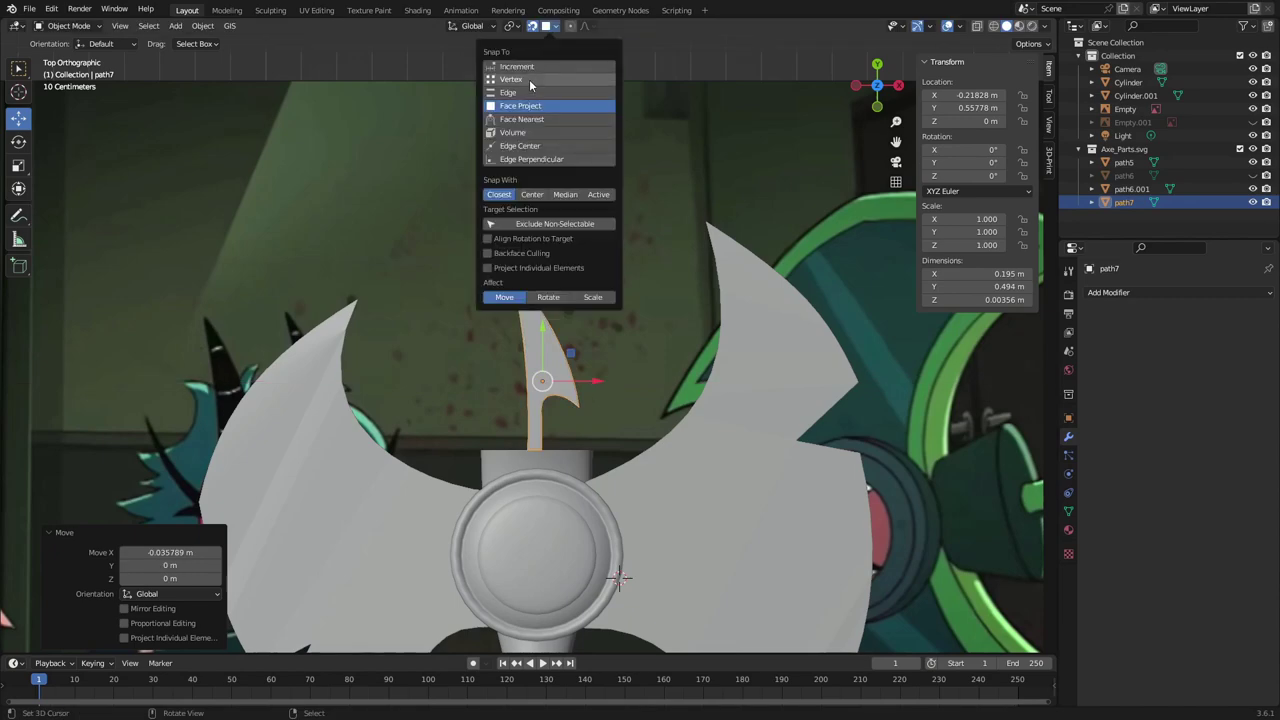
click(596, 383)
scroll(832, 555, down, 4)
key(KP_Decimal)
Enlarge the spike along Y and move it along Y onto the axe top
key(Tab)
key(s)
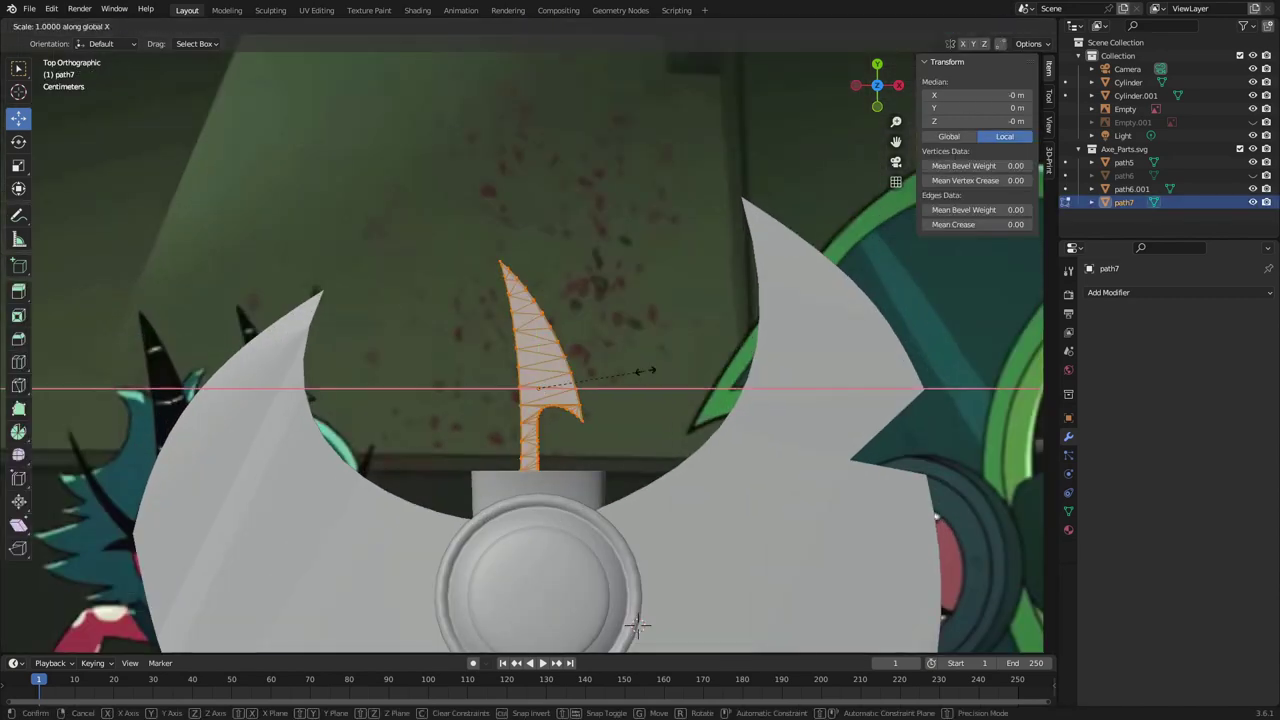
key(s)
key(y)
key(Tab)
middle_drag(700, 420, 510, 400)
key(g)
key(y)
click(540, 420)
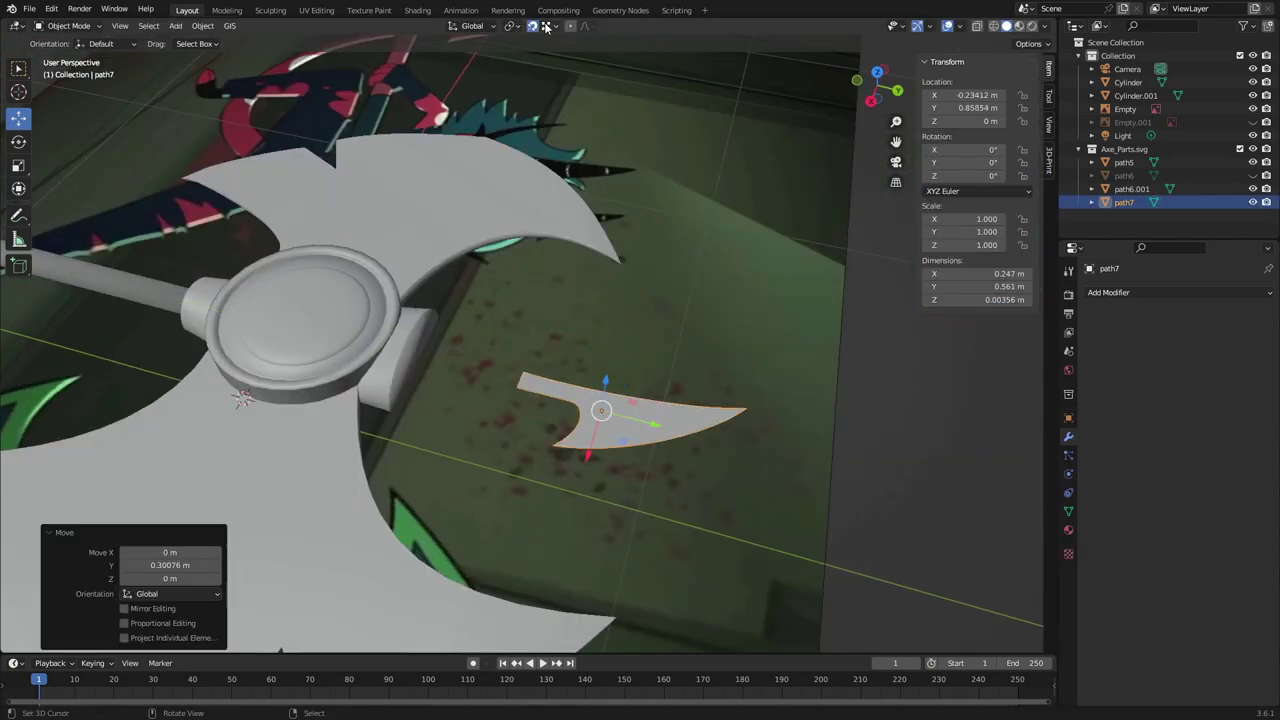
click(545, 25)
Shift the spike along X and check it from the top view
middle_drag(545, 200, 450, 390)
key(g)
key(x)
click(450, 390)
key(KP_7)
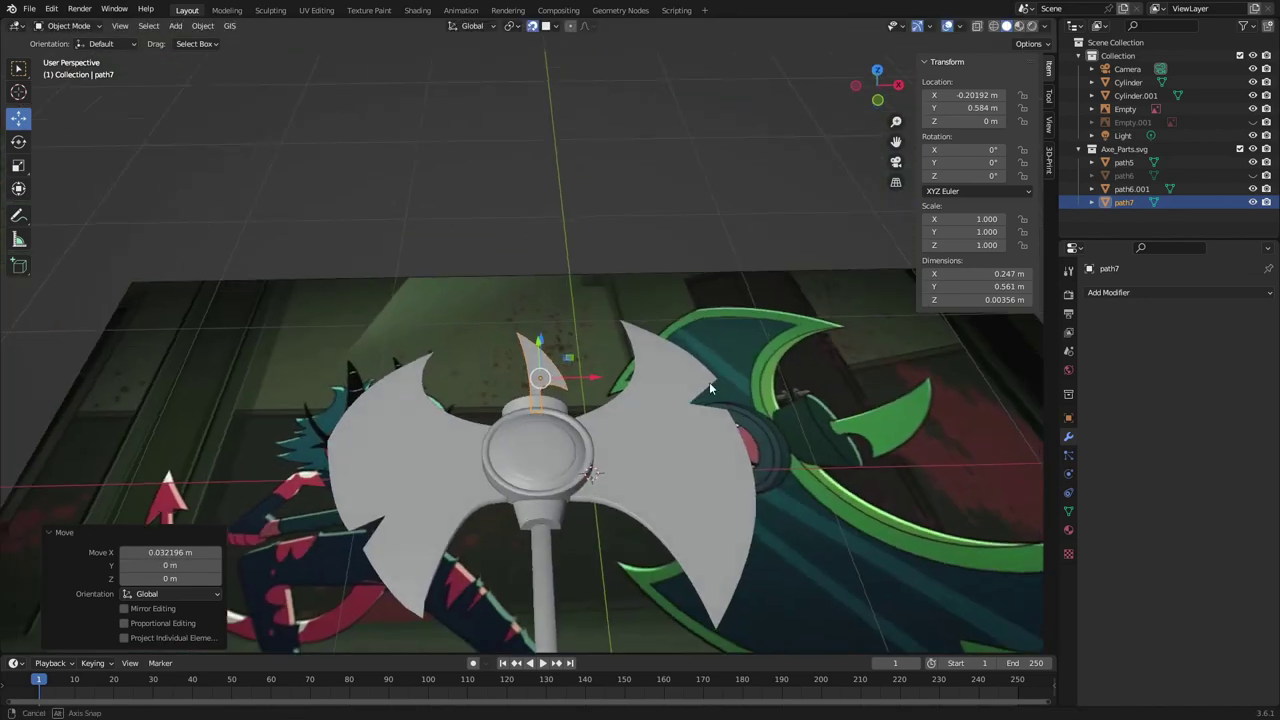
Shorten the spike vertically and adjust its position along X
key(Tab)
key(s)
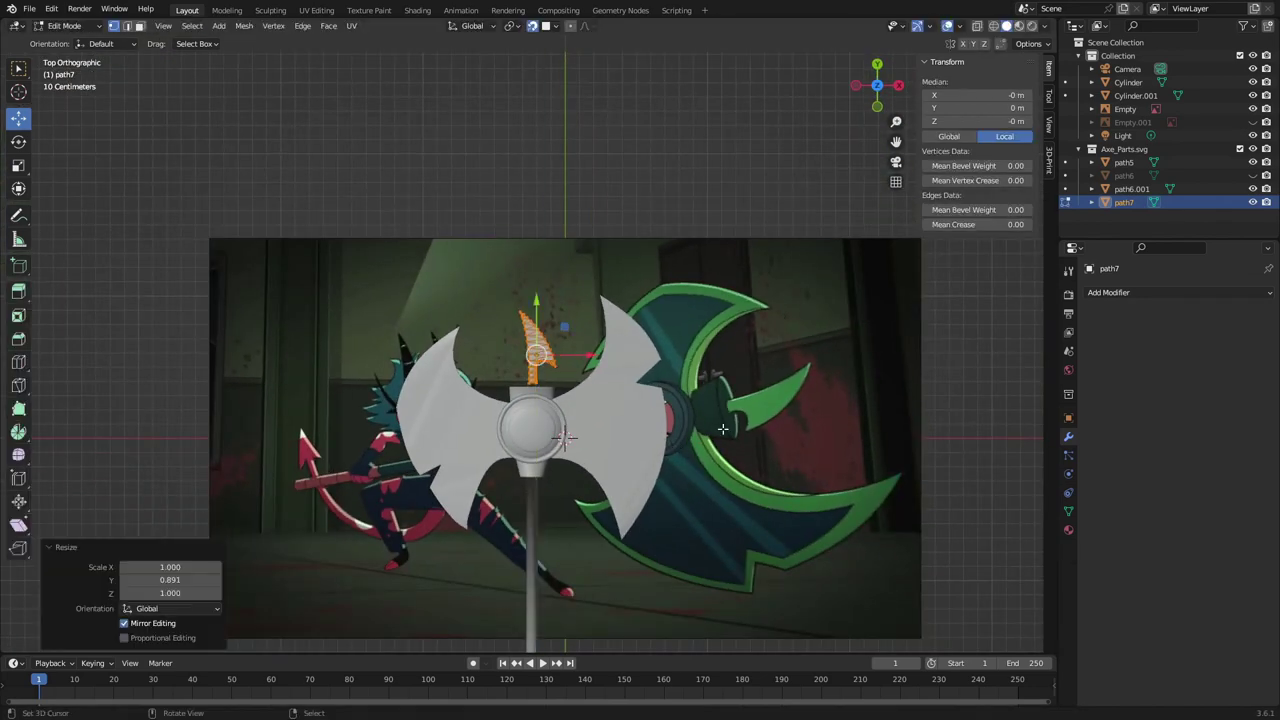
key(g)
key(Tab)
key(g)
key(x)
middle_drag(694, 462, 531, 381)
key(g)
key(x)
click(531, 381)
Resize the spike along Y and nudge it to its final centred spot above the hub
key(KP_0)
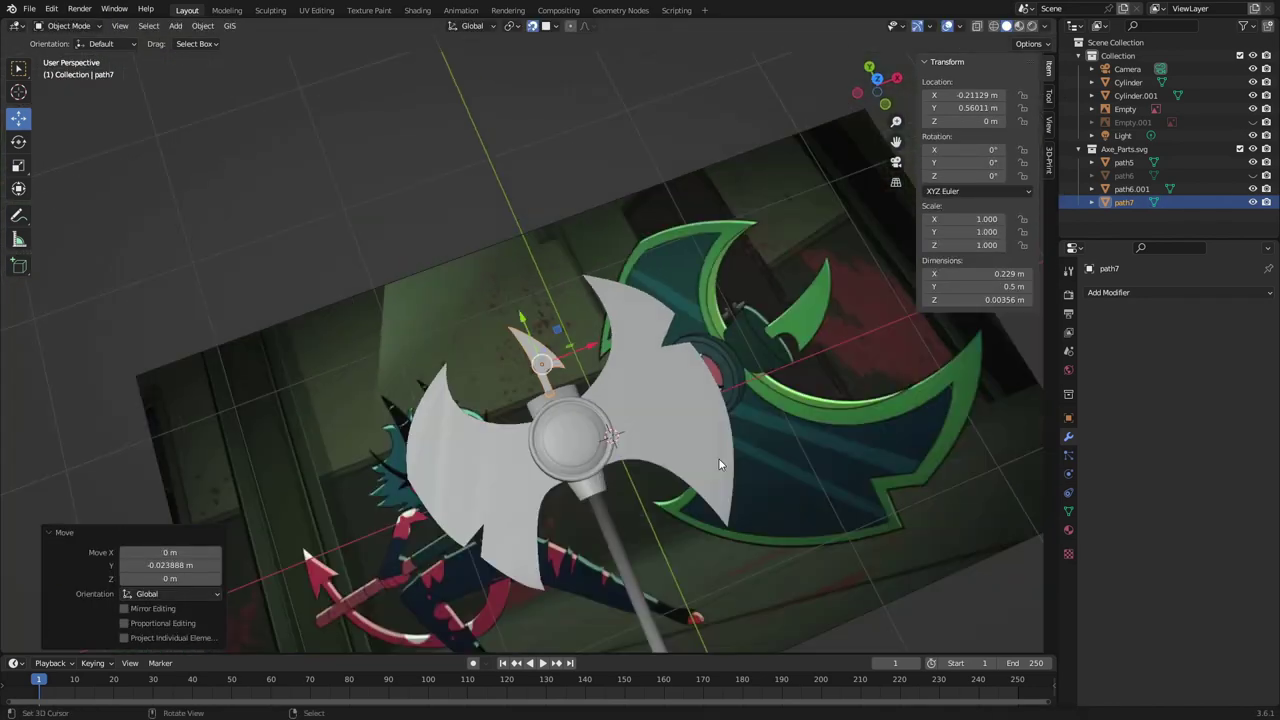
key(Tab)
key(s)
key(y)
key(Tab)
middle_drag(697, 542, 428, 441)
key(g)
key(y)
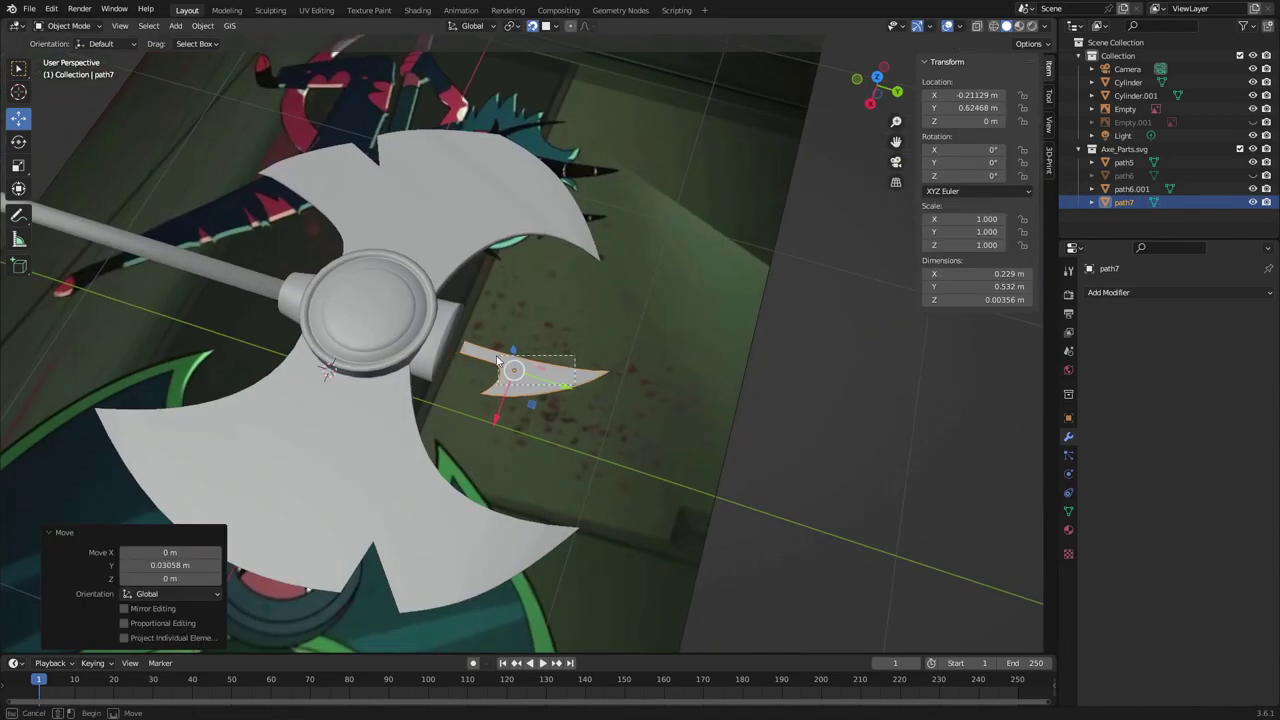
click(660, 451)
key(KP_7)
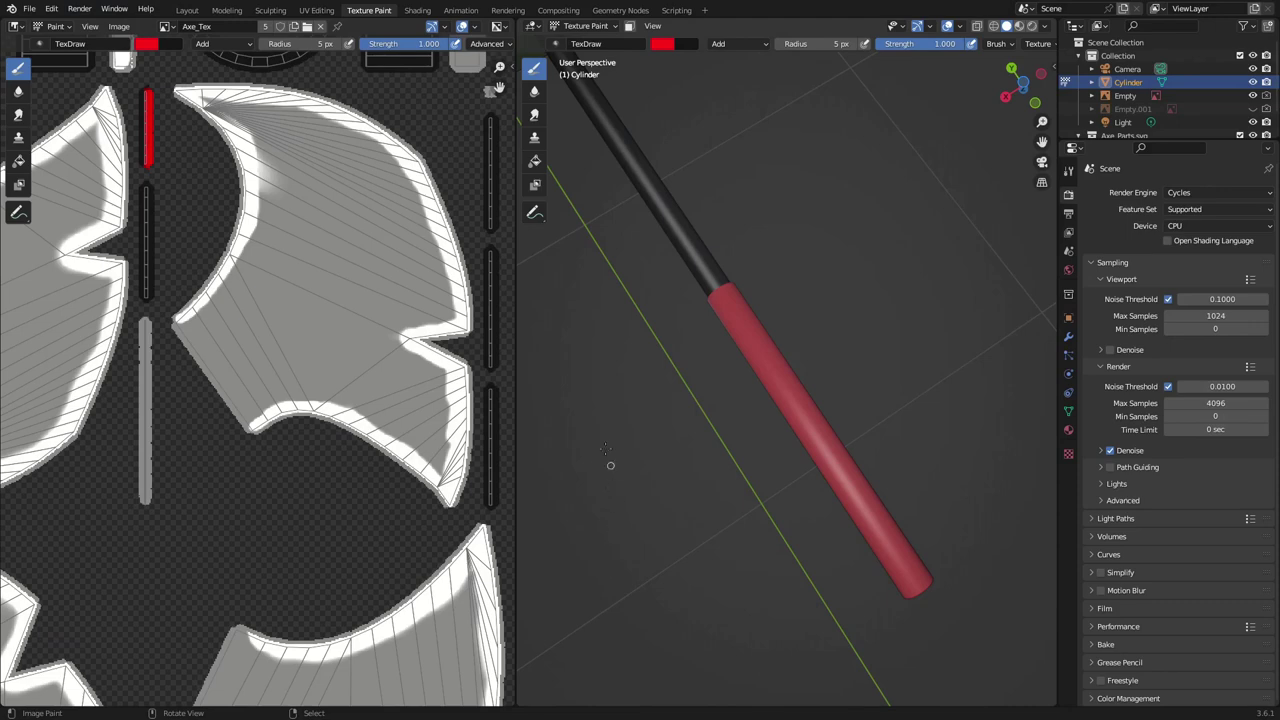
View the axe from the top, show its material settings and hide the Empty
scroll(605, 448, down, 8)
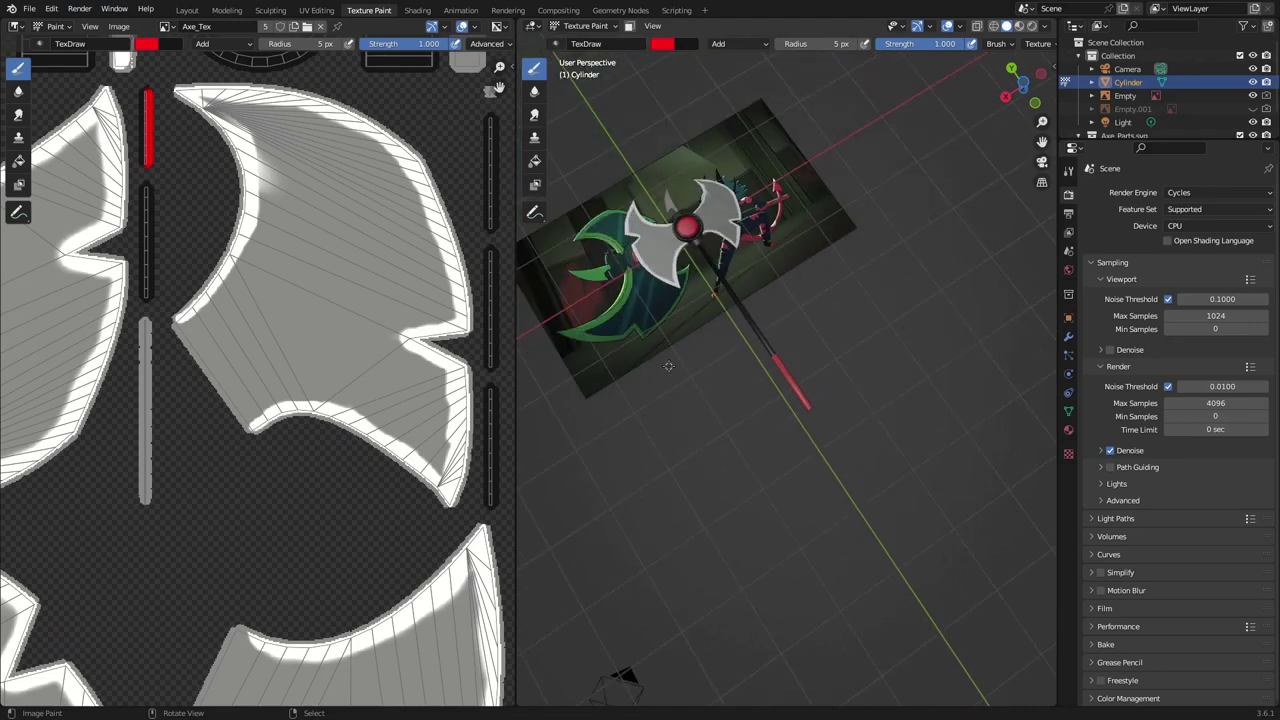
key(KP_7)
scroll(760, 367, up, 5)
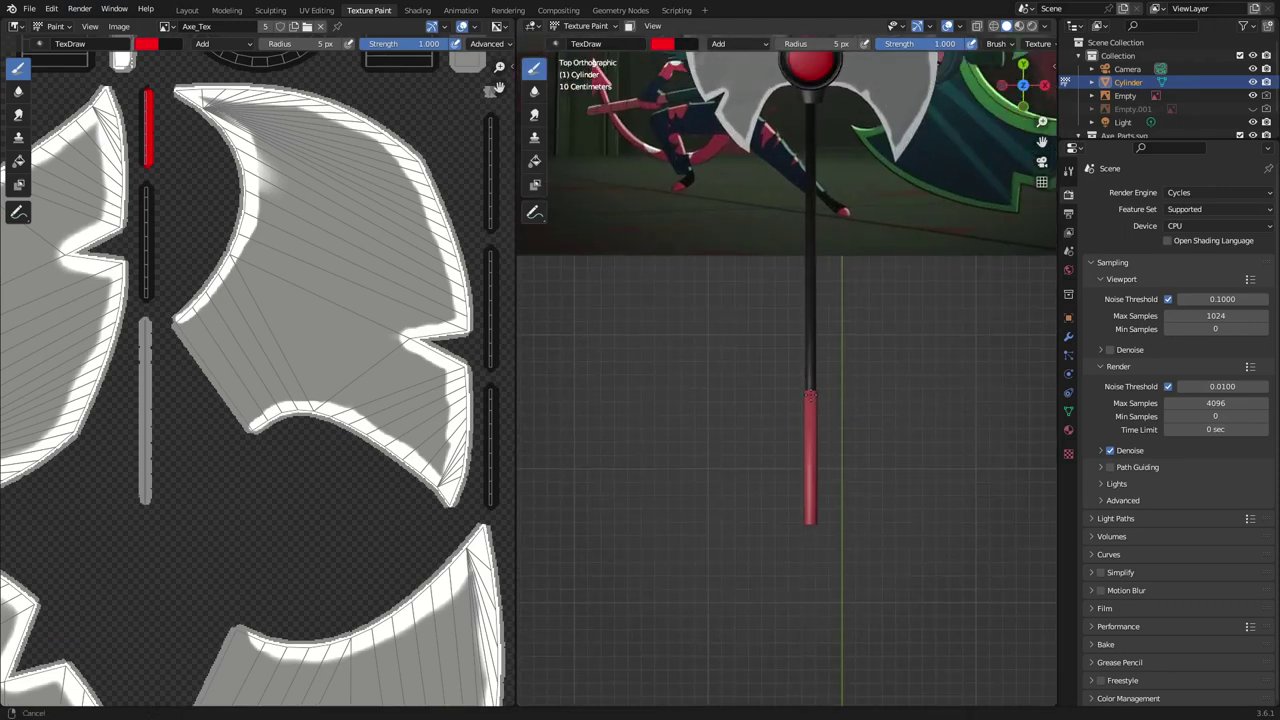
shift+middle_drag(789, 366, 823, 459)
scroll(841, 449, down, 1)
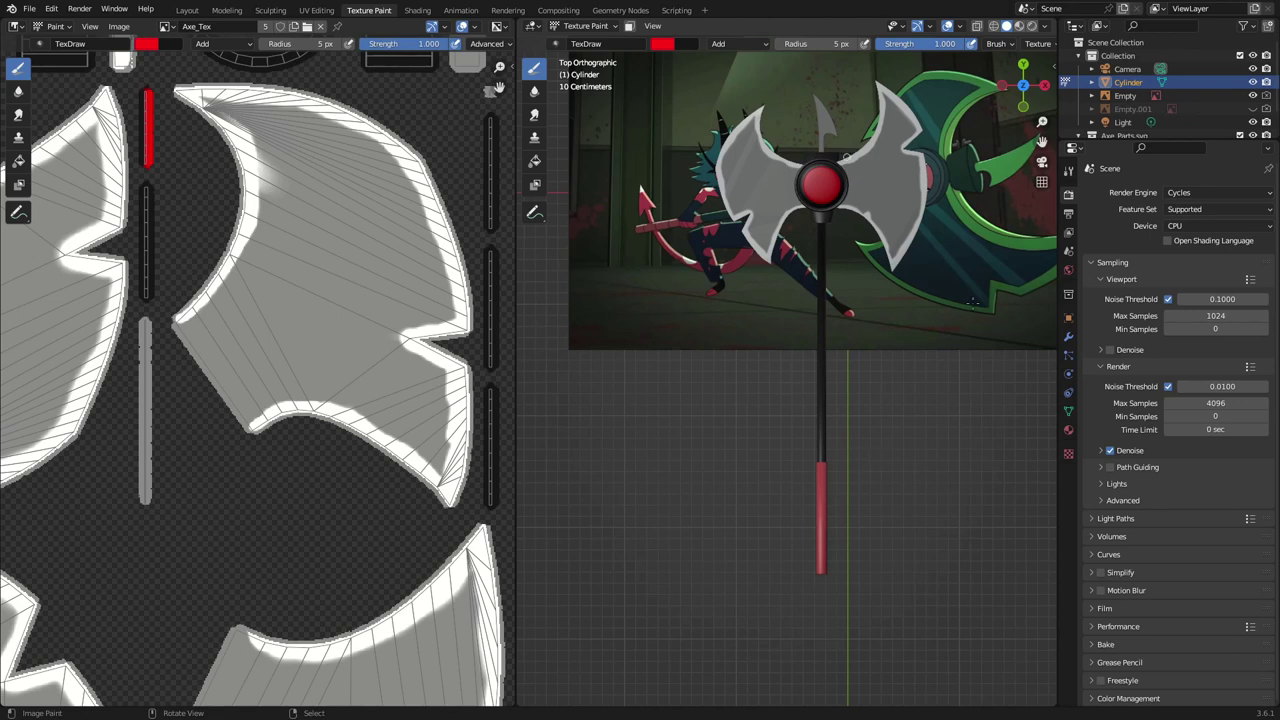
click(1068, 430)
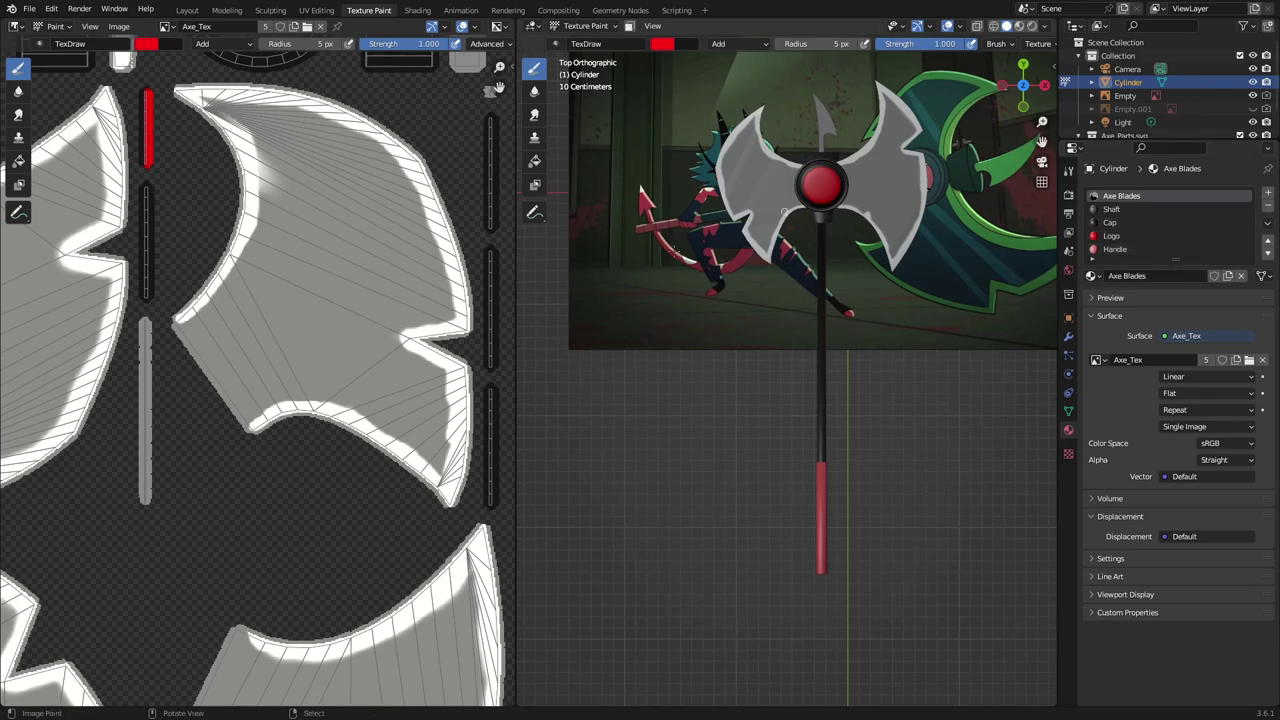
click(1253, 96)
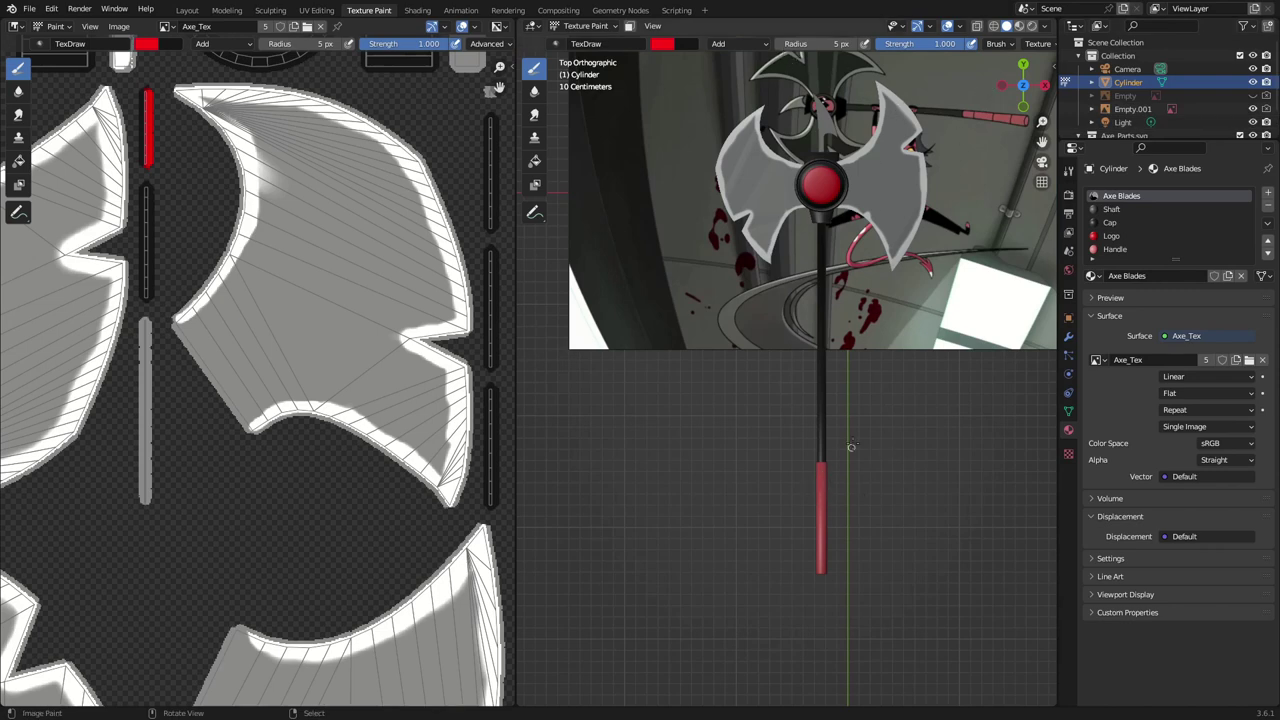
Fit the UV texture in view and bring the whole axe head on screen
scroll(851, 447, up, 5)
scroll(843, 385, down, 1)
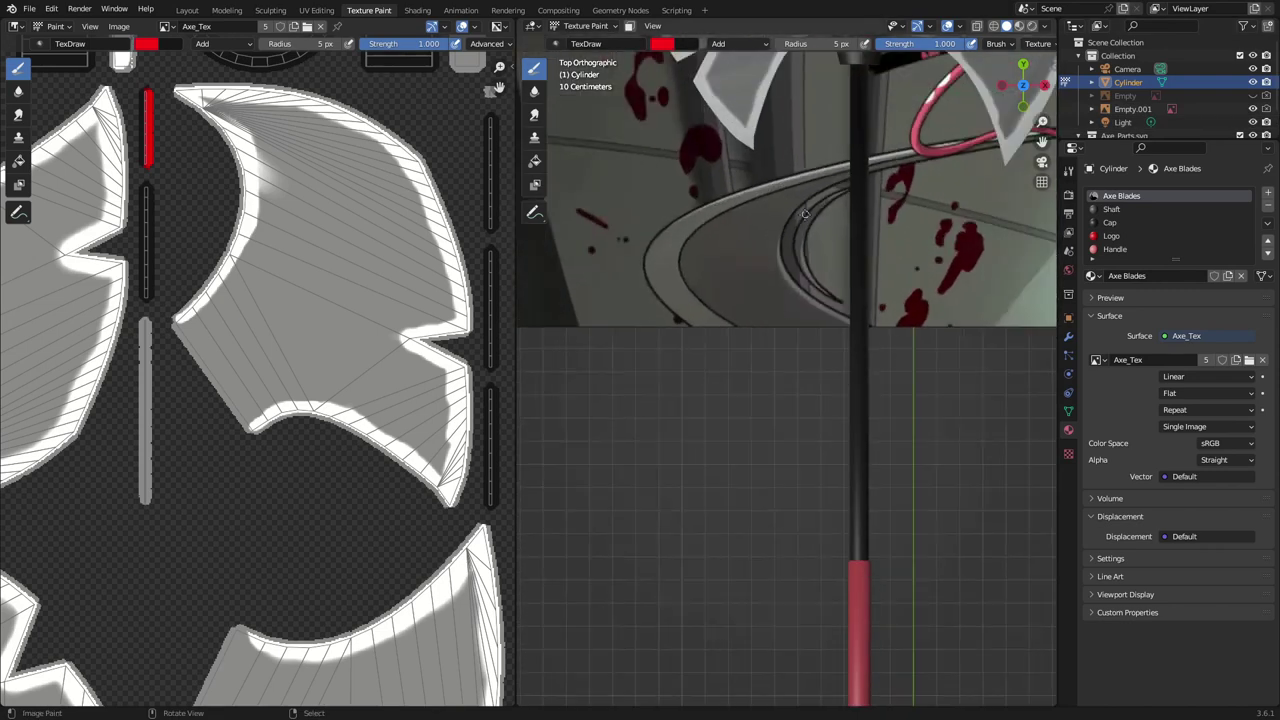
scroll(912, 237, down, 1)
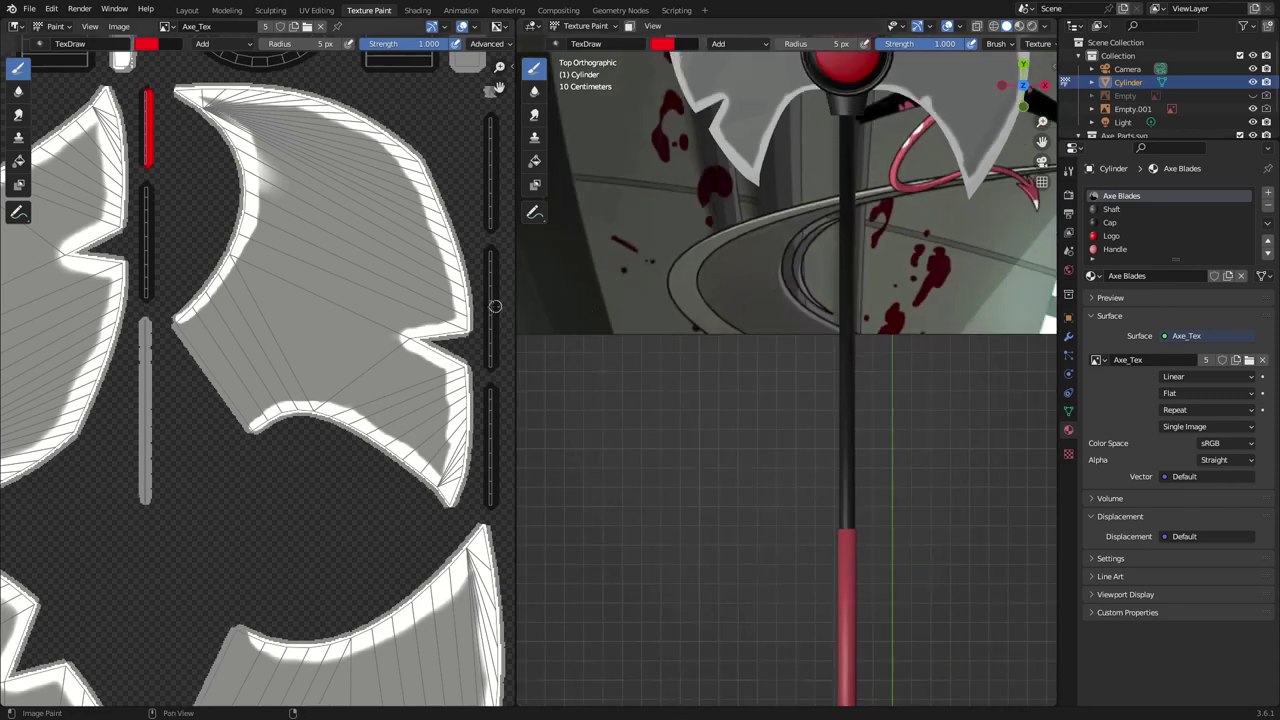
key(Home)
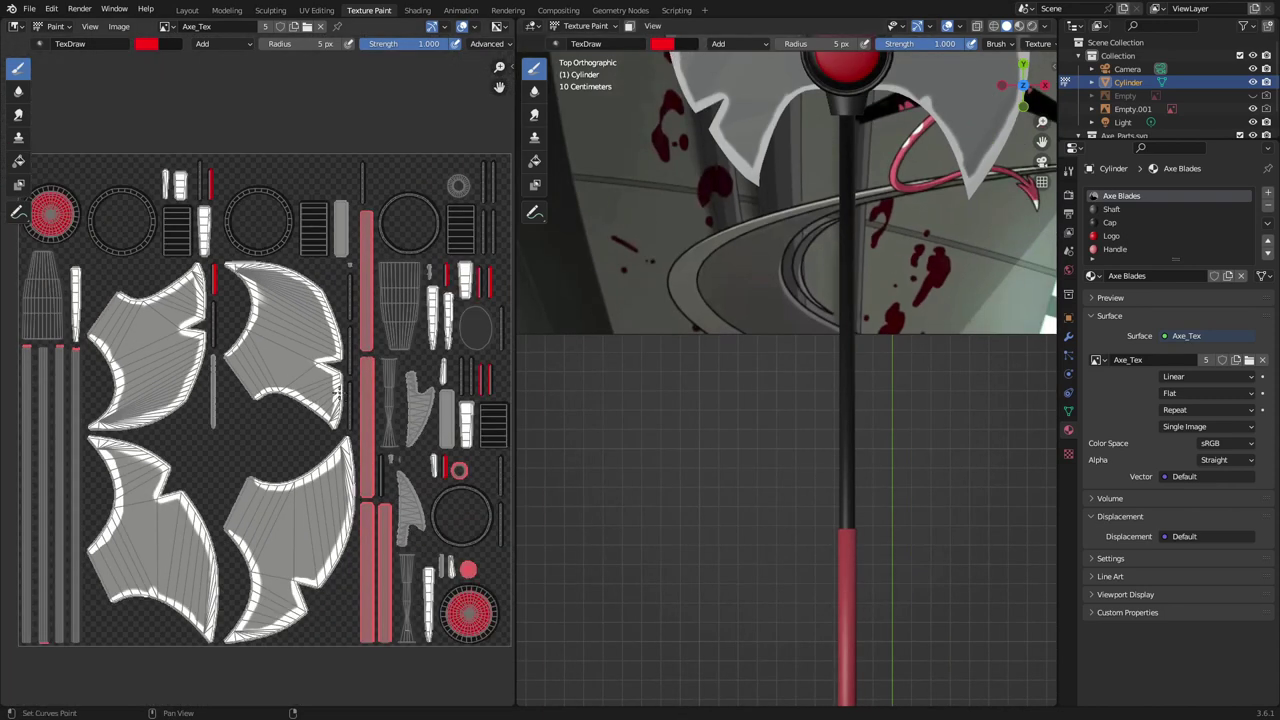
middle_drag(260, 400, 300, 408)
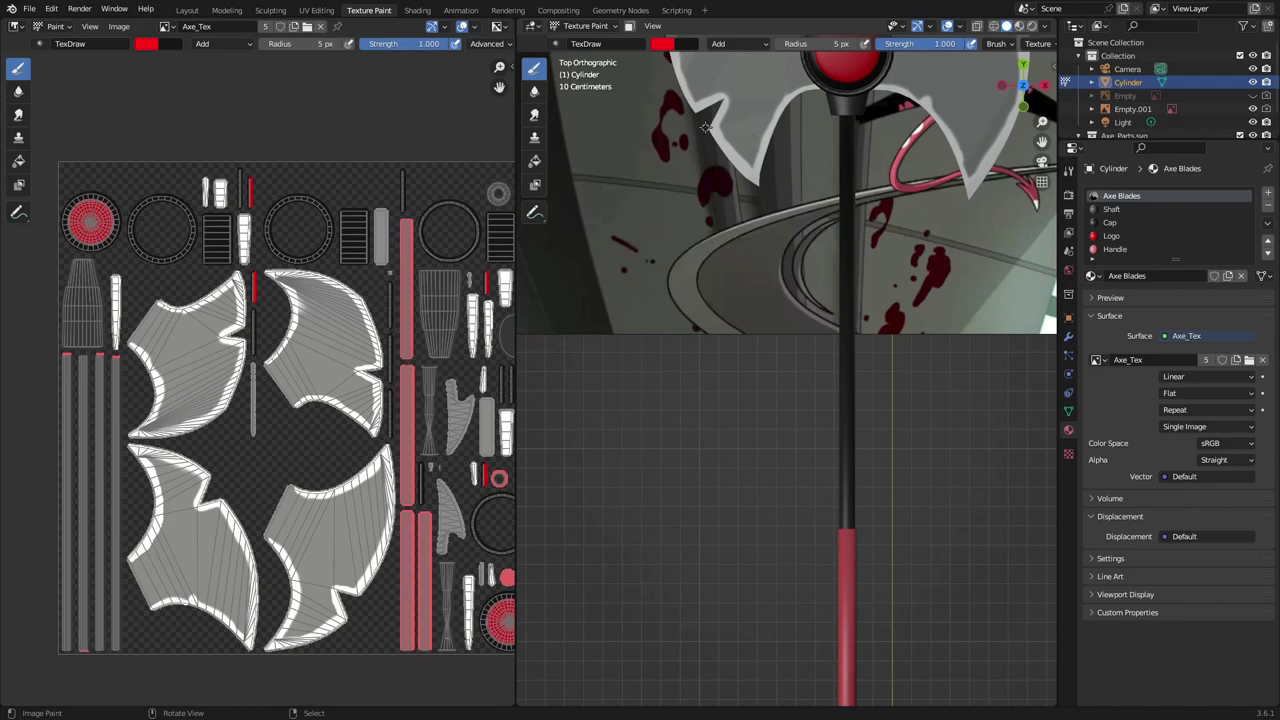
scroll(880, 280, down, 2)
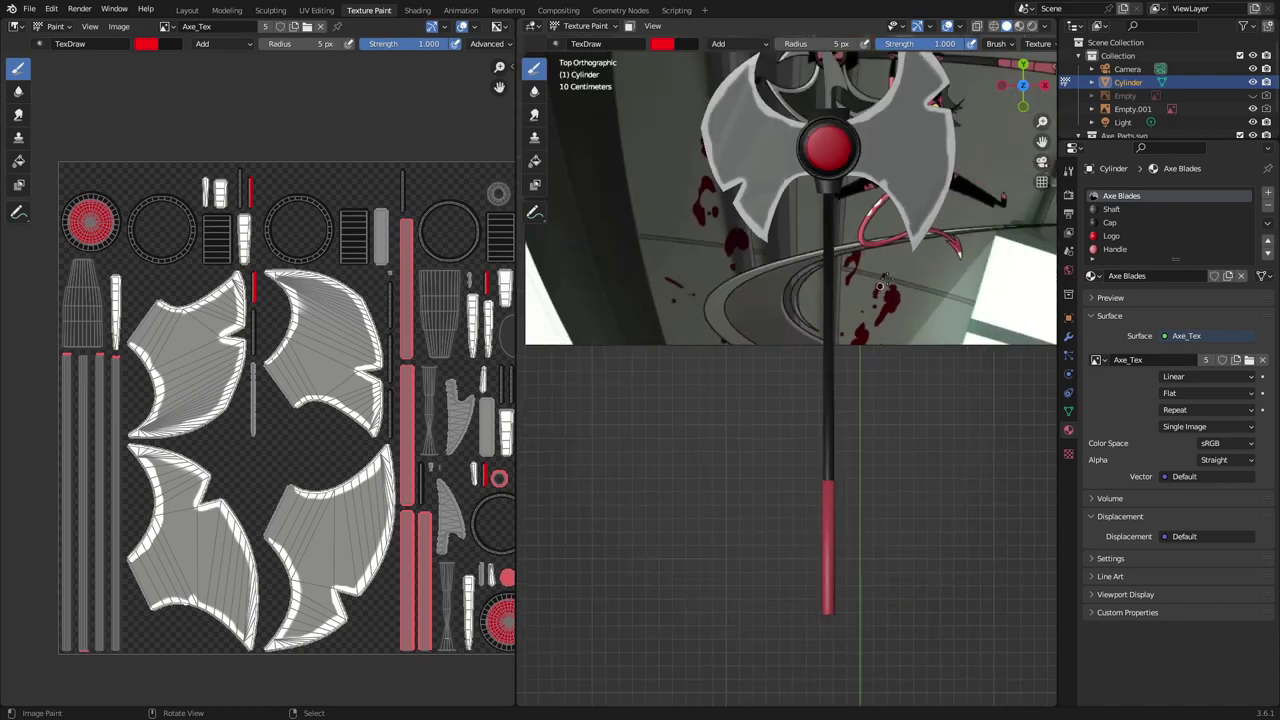
scroll(880, 280, down, 1)
shift+middle_drag(890, 210, 870, 295)
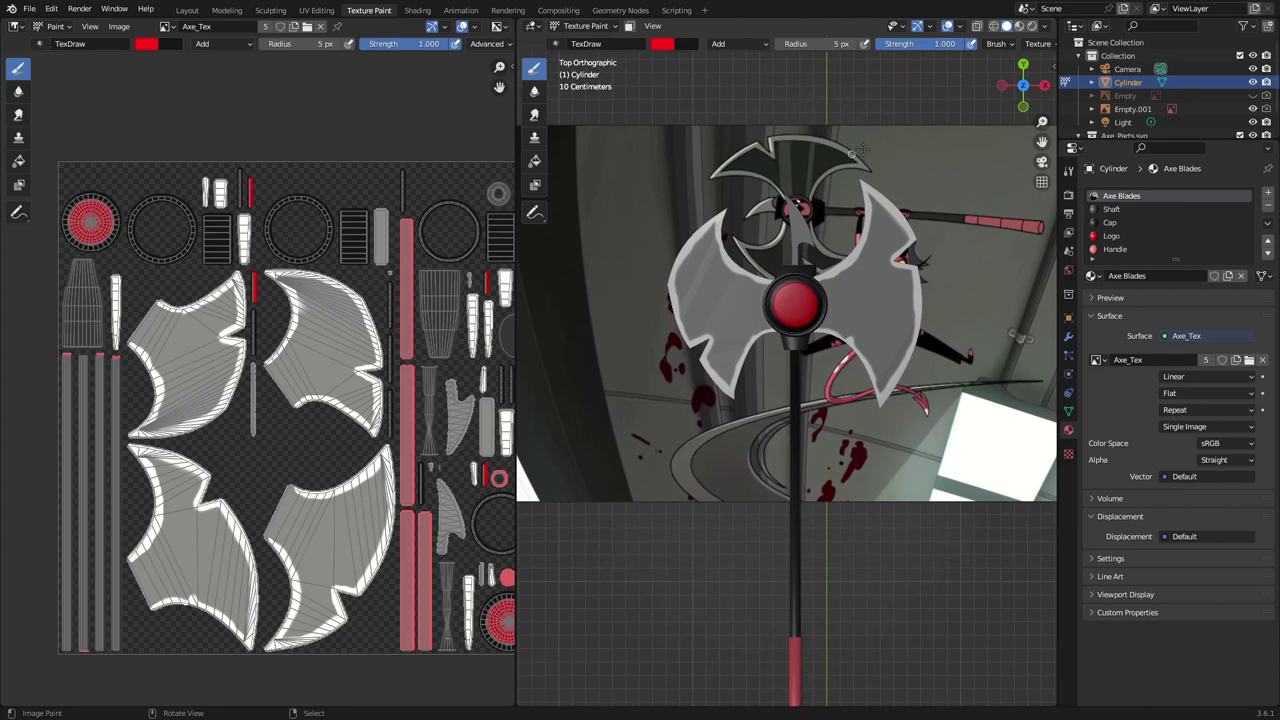
scroll(775, 412, up, 1)
scroll(800, 300, up, 2)
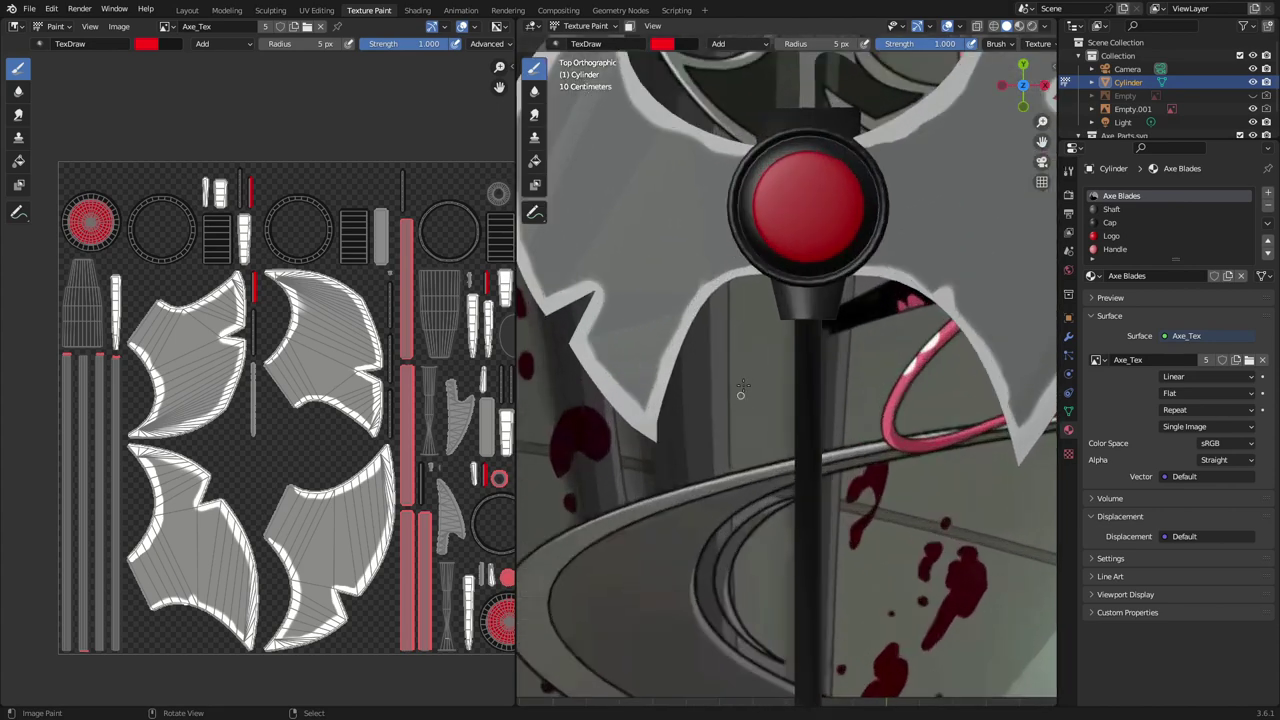
scroll(820, 200, down, 1)
scroll(836, 152, down, 1)
scroll(823, 264, down, 1)
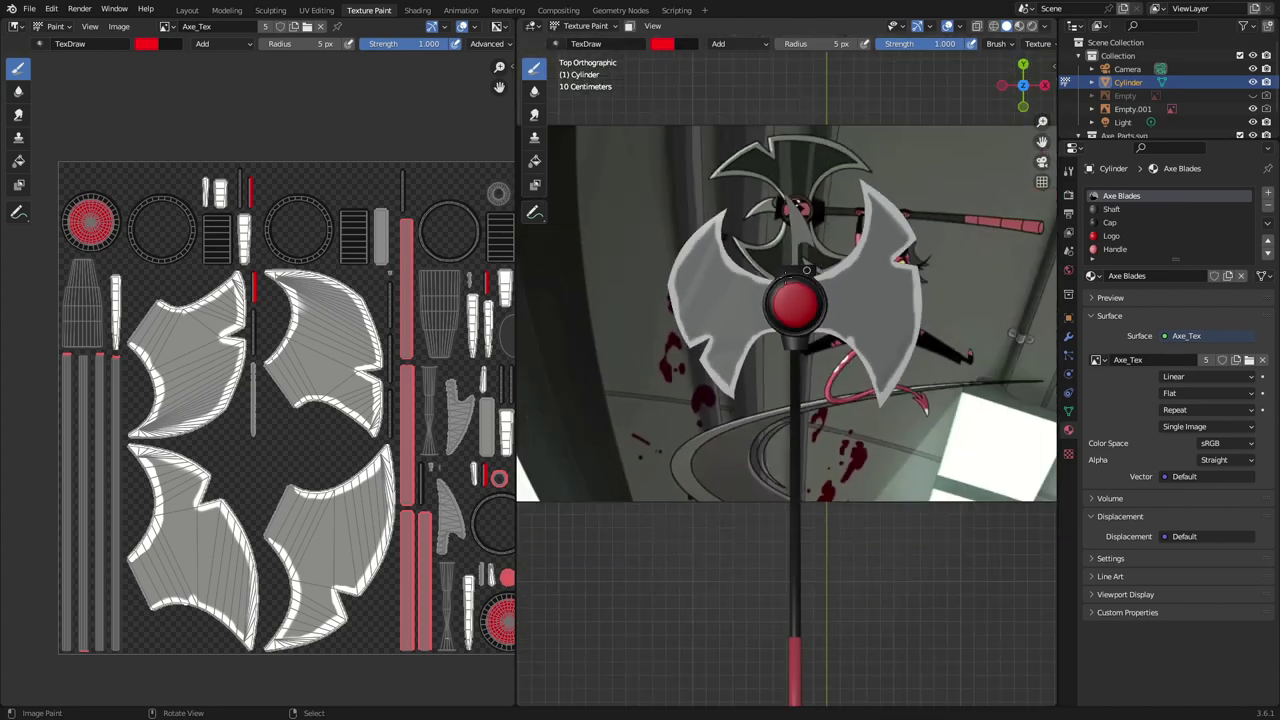
scroll(289, 408, down, 2)
scroll(242, 353, up, 2)
scroll(242, 355, up, 1)
scroll(242, 353, down, 2)
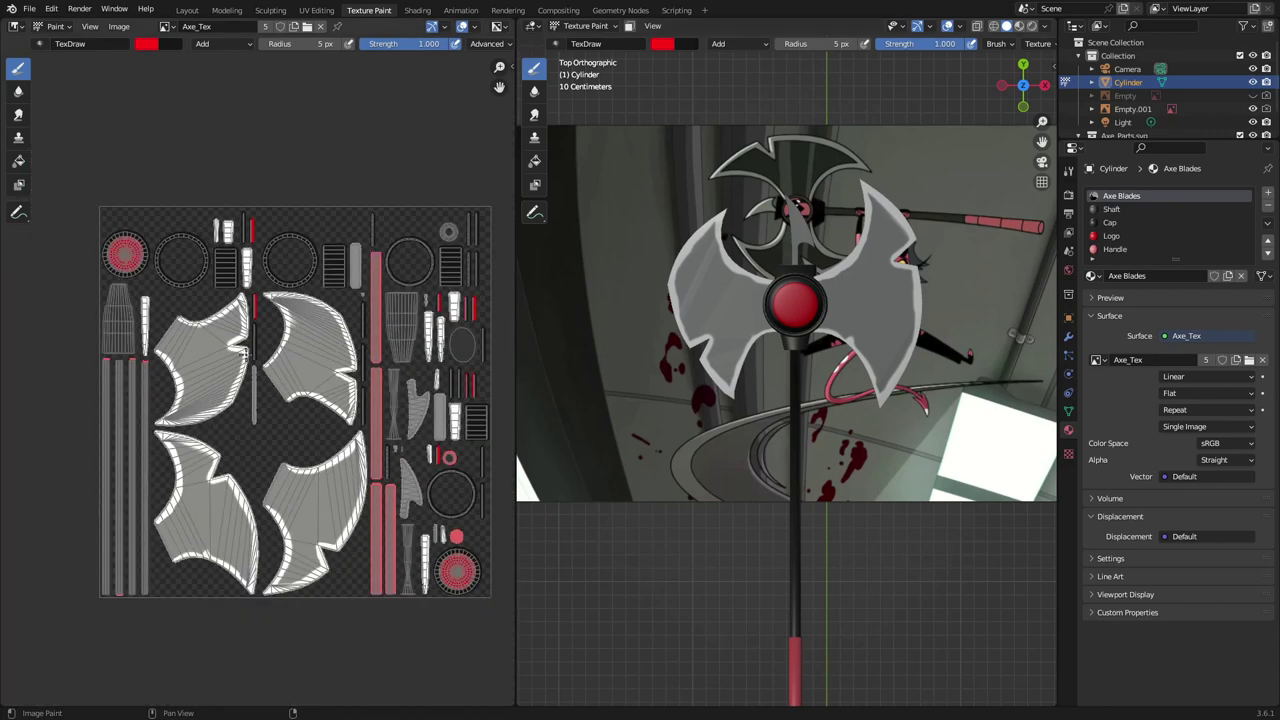
scroll(244, 352, right, 2)
scroll(244, 352, down, 1)
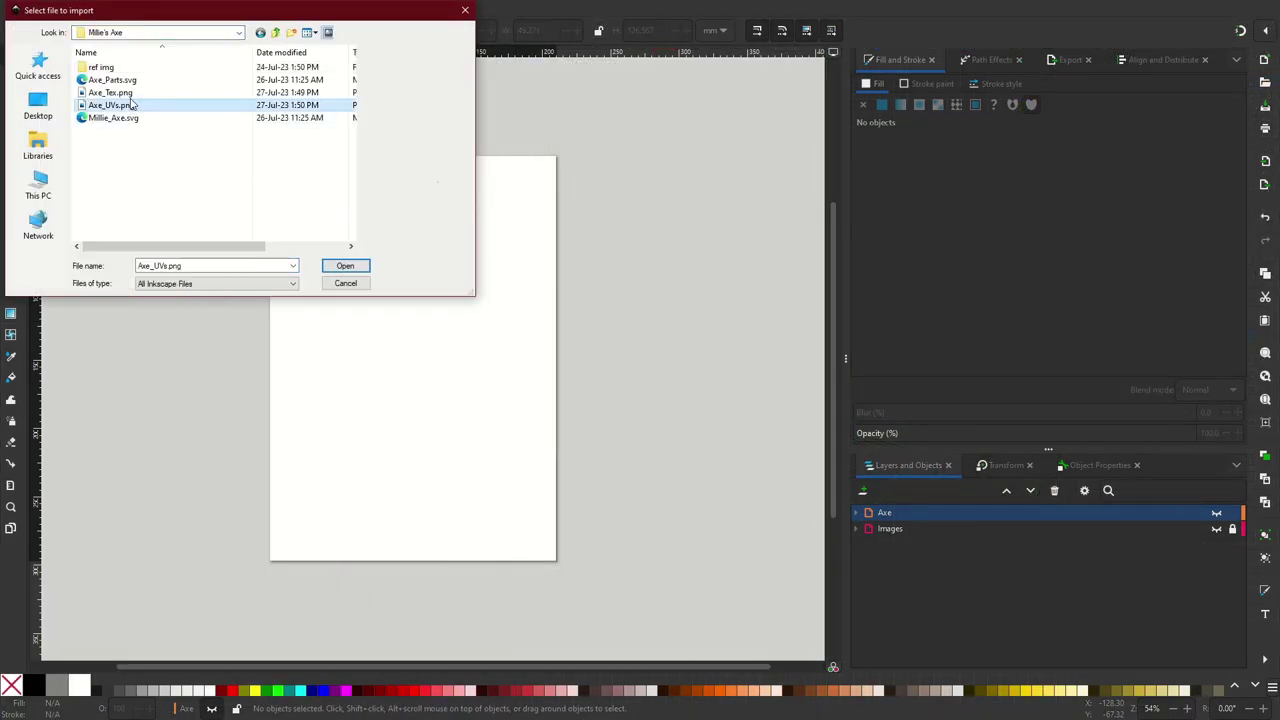
Import Axe_UVs.png into Inkscape and add a new layer named 'Textures'
double_click(131, 104)
click(331, 322)
click(864, 492)
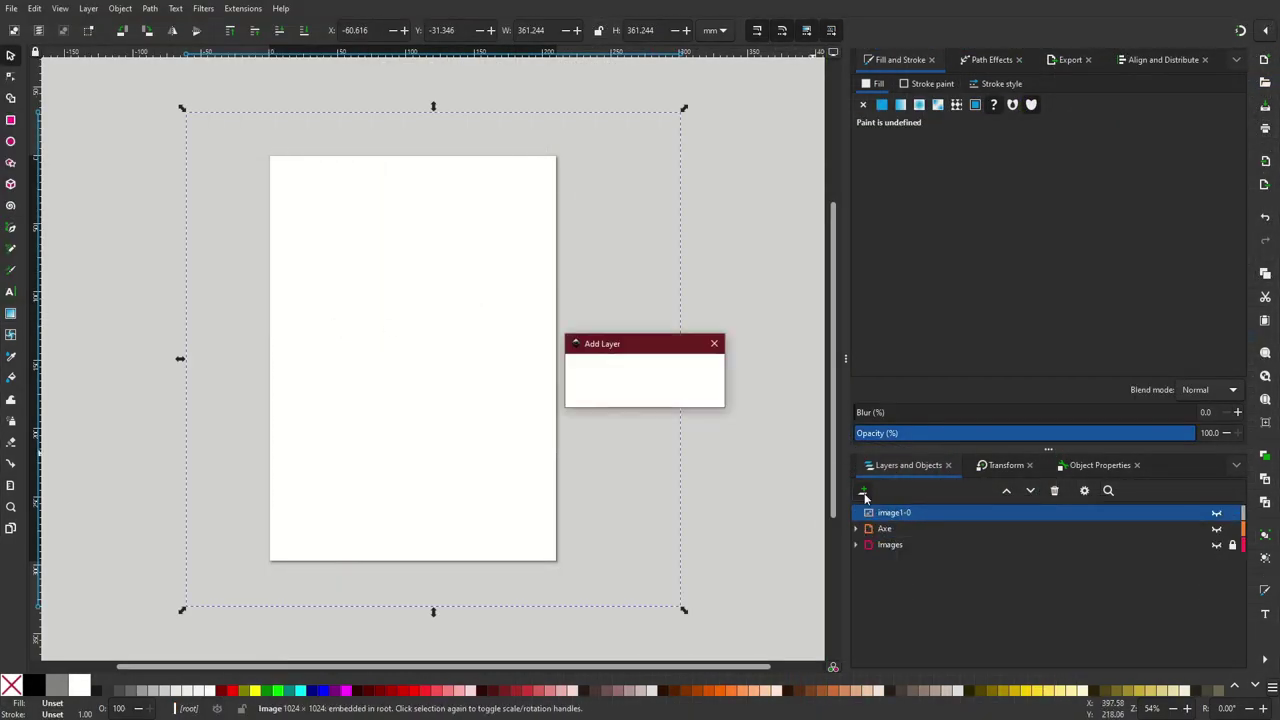
text(Textures)
key(Return)
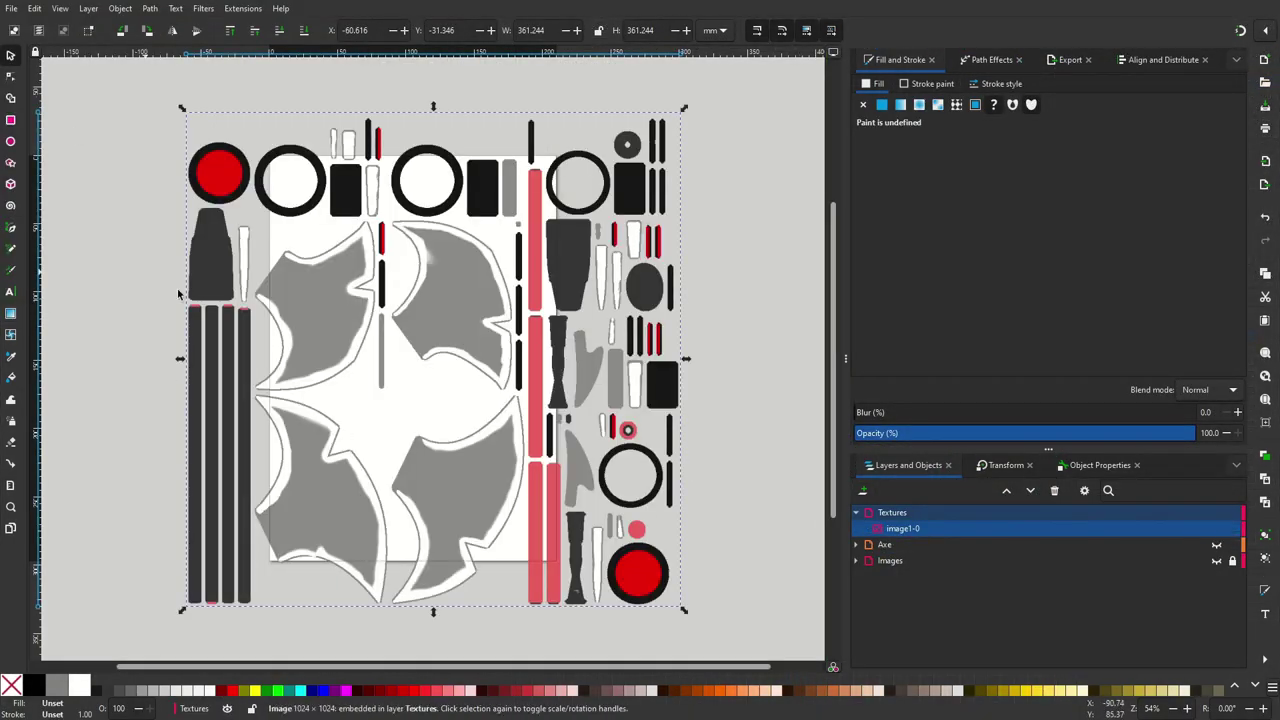
Re-import Axe_UVs.png and set the UV wireframe image width to 361.244 mm
ctrl+scroll(482, 398, up, 5)
ctrl+scroll(482, 398, down, 3)
ctrl+scroll(482, 398, down, 2)
ctrl+scroll(555, 485, up, 2)
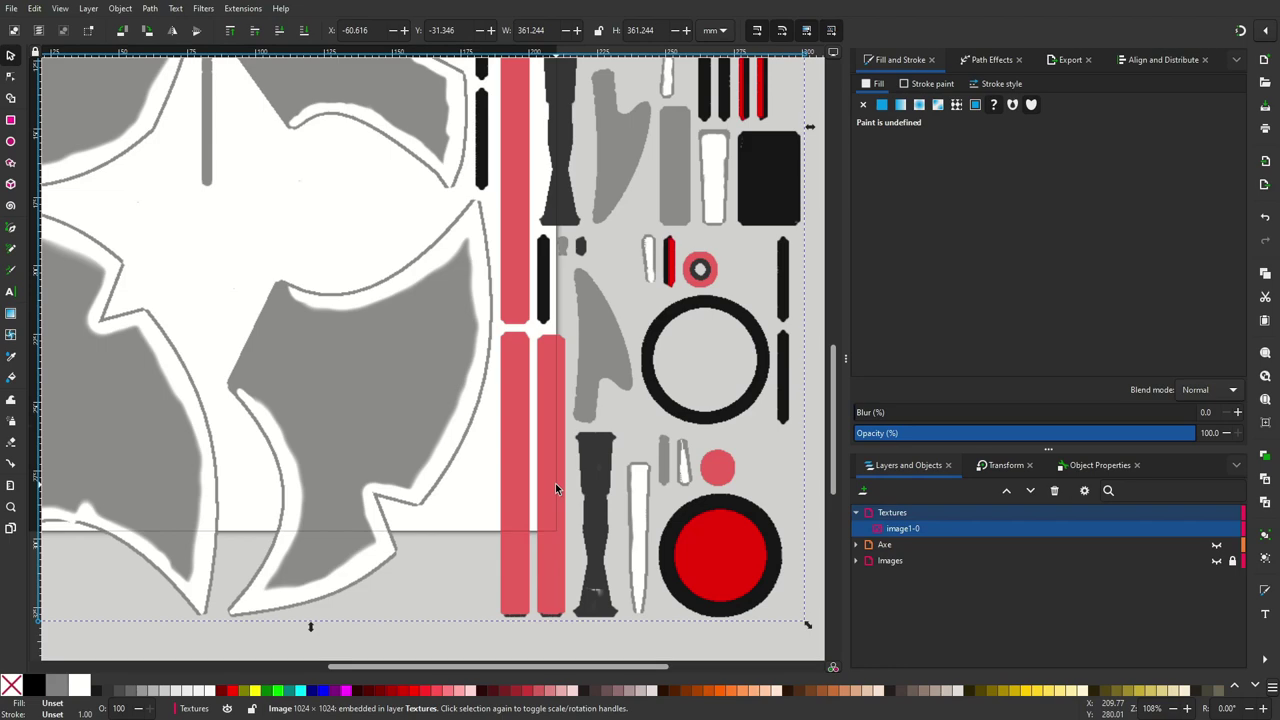
ctrl+scroll(555, 488, down, 2)
key(ctrl+i)
double_click(133, 108)
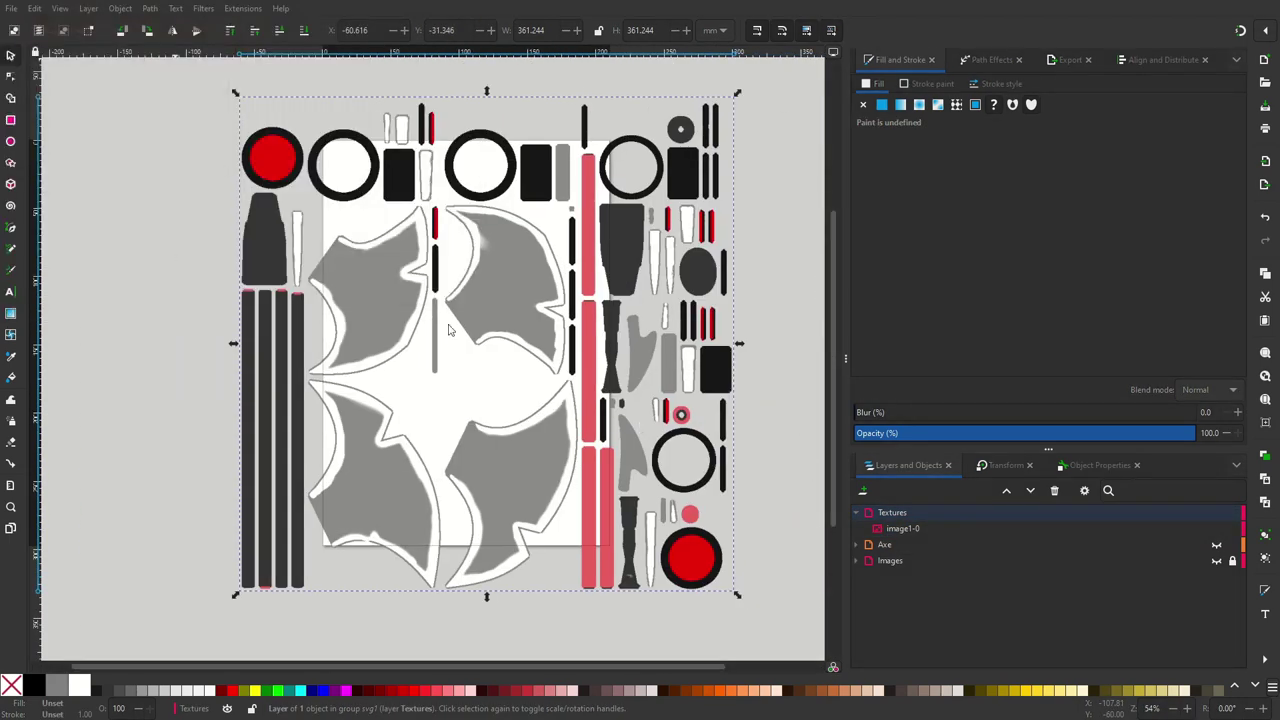
ctrl+scroll(451, 294, down, 3)
text(361.244)
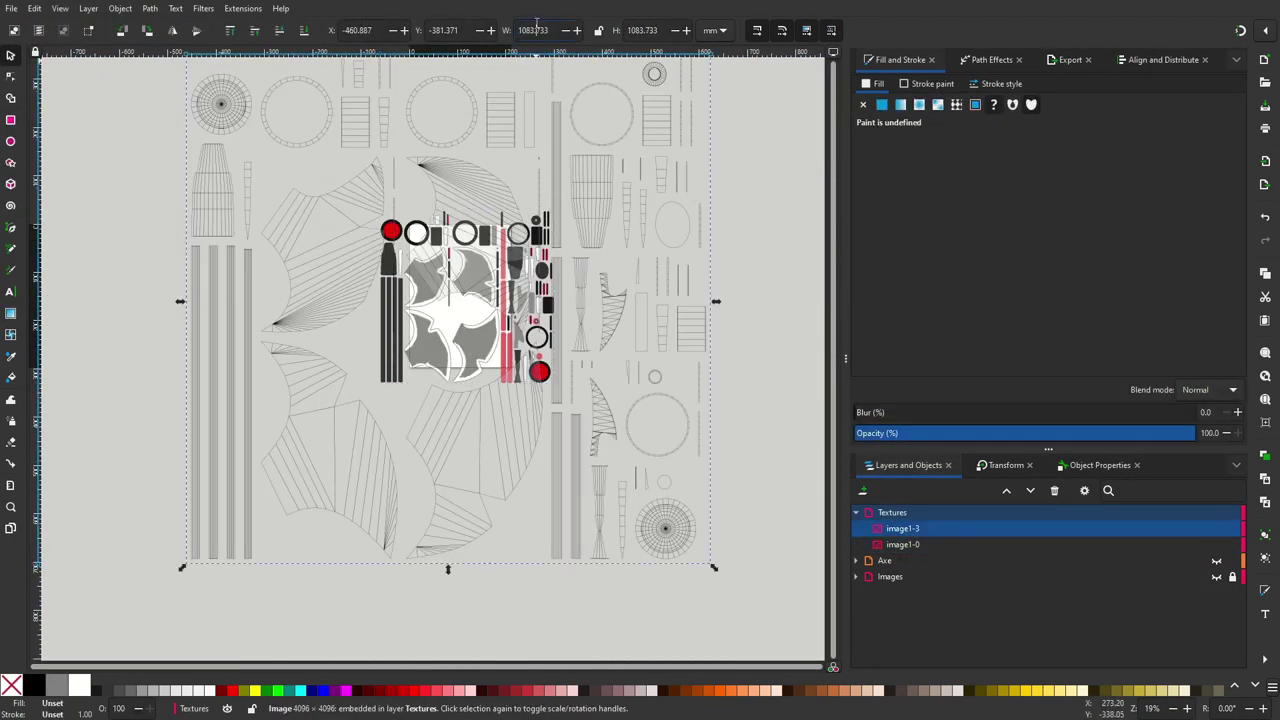
key(Return)
Position the UV wireframe image at X -60.616 and Y -31.346
double_click(445, 30)
click(294, 198)
text(-31.348)
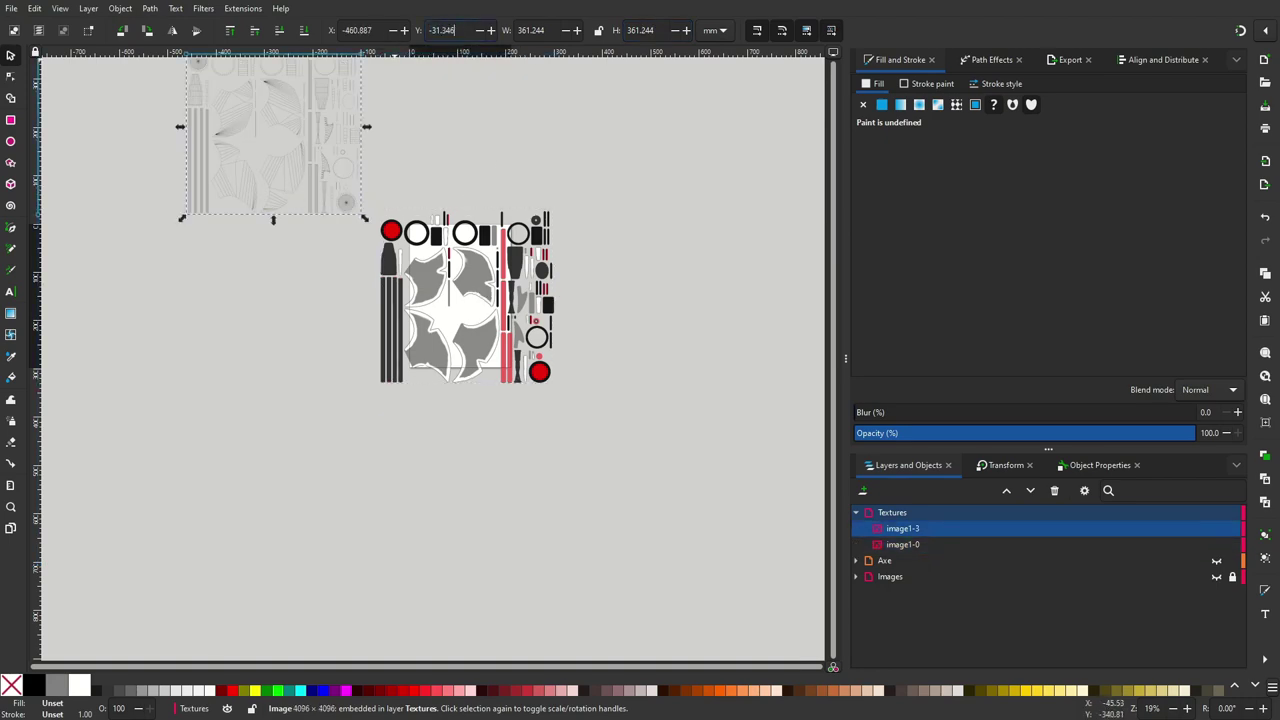
double_click(445, 30)
text(-31.346)
double_click(355, 30)
text(-60.616)
Lower the image1-0 texture's opacity to about 72%
ctrl+scroll(459, 336, up, 5)
ctrl+scroll(459, 336, up, 1)
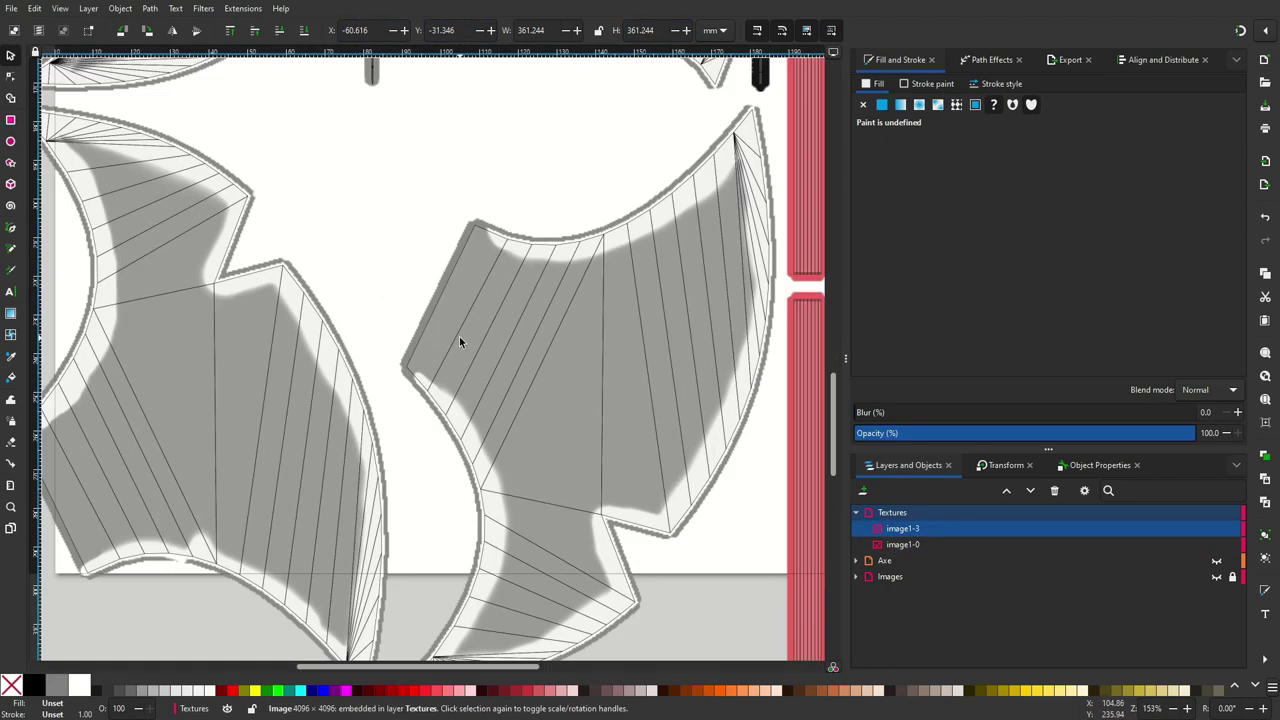
alt+click(459, 336)
scroll(143, 710, down, 5)
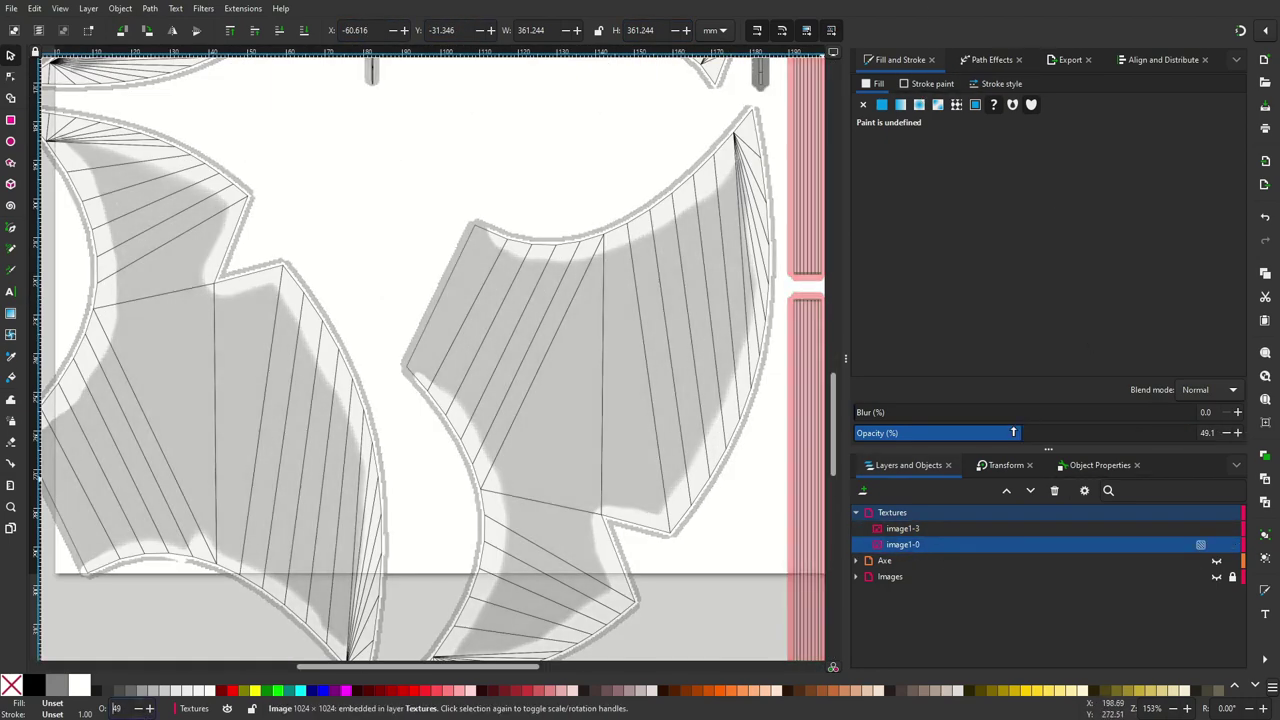
scroll(143, 710, up, 2)
ctrl+scroll(436, 365, up, 1)
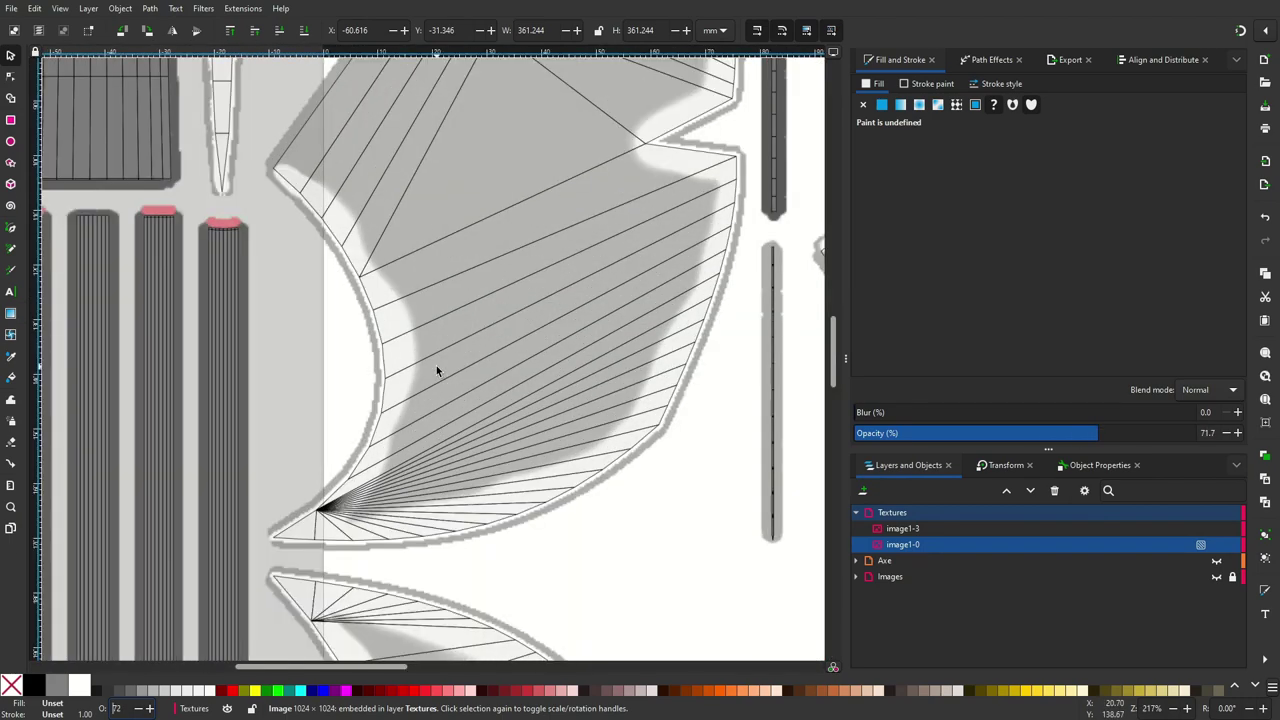
scroll(616, 365, down, 5)
Move path8 out of the Axe layer into a new layer named VecTex
key(5)
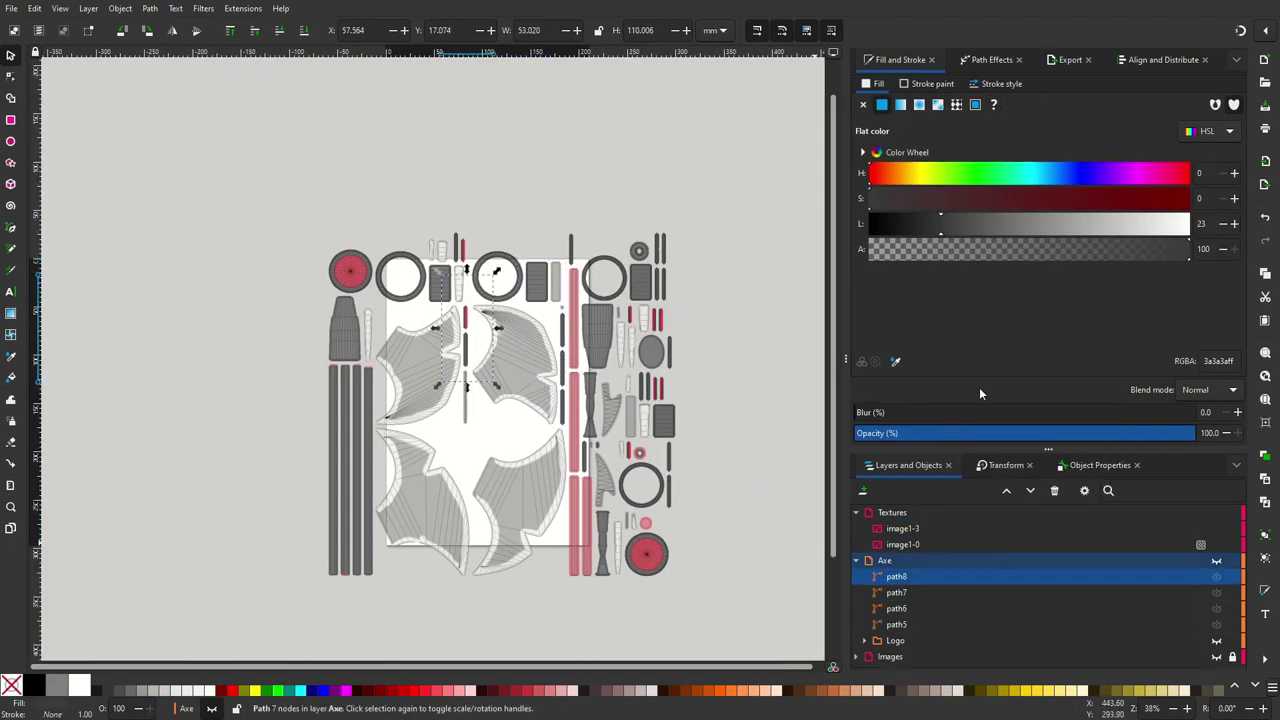
drag(896, 528, 900, 512)
key(ctrl+shift+n)
text(VecTex)
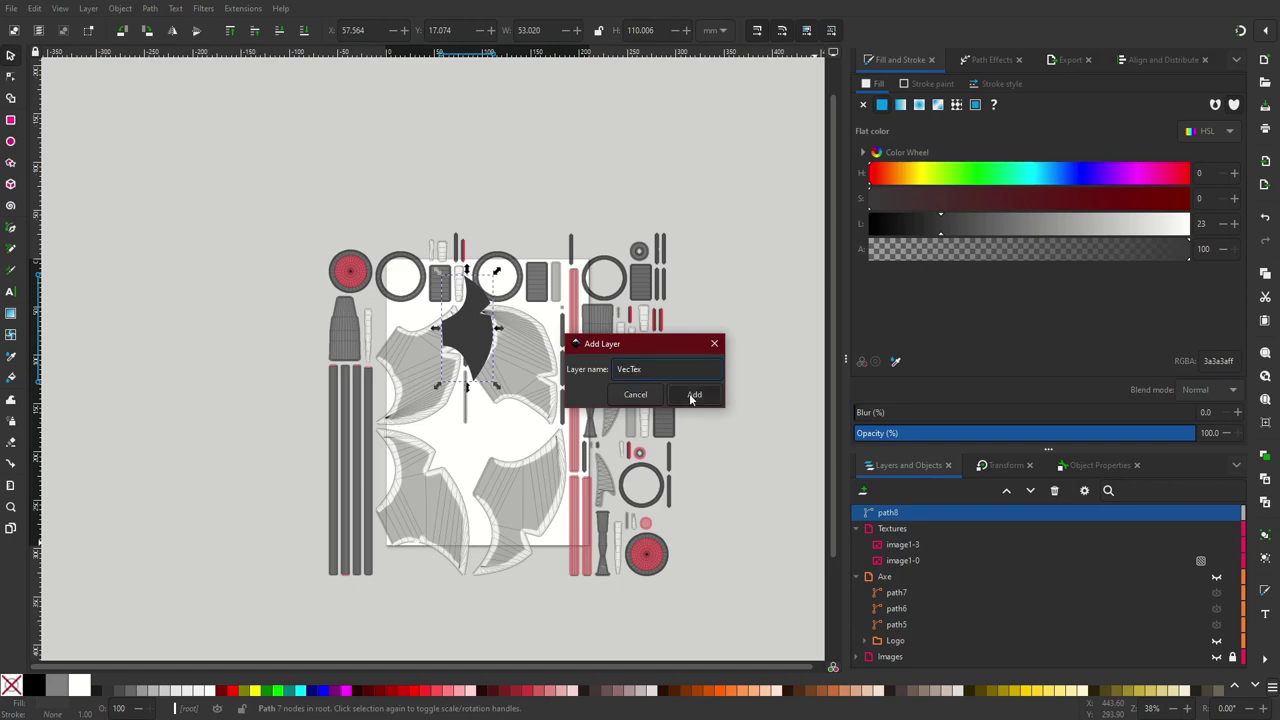
click(692, 395)
Rotate, enlarge and move the dark shape over the lower-left blade island
ctrl+scroll(537, 308, up, 2)
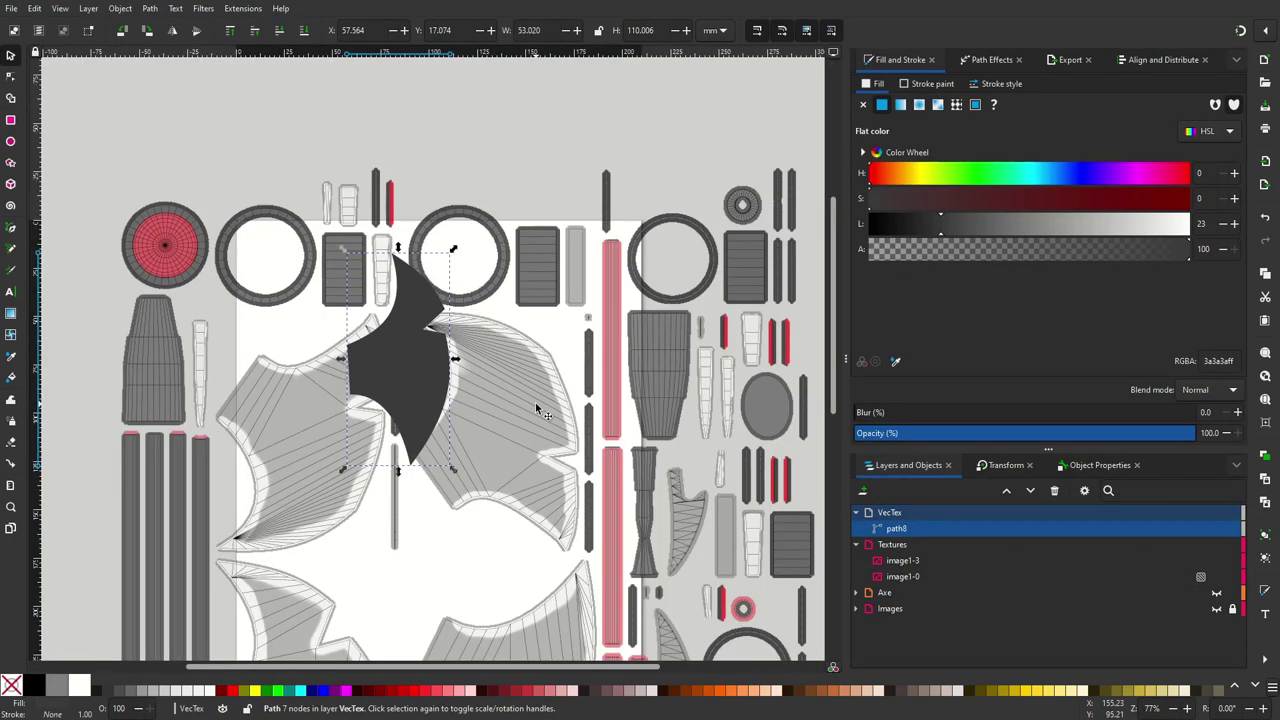
drag(400, 360, 325, 430)
mouse_move(384, 322)
mouse_down()
mouse_move(262, 540)
mouse_move(268, 515)
mouse_up()
scroll(268, 515, down, 5)
drag(369, 151, 363, 397)
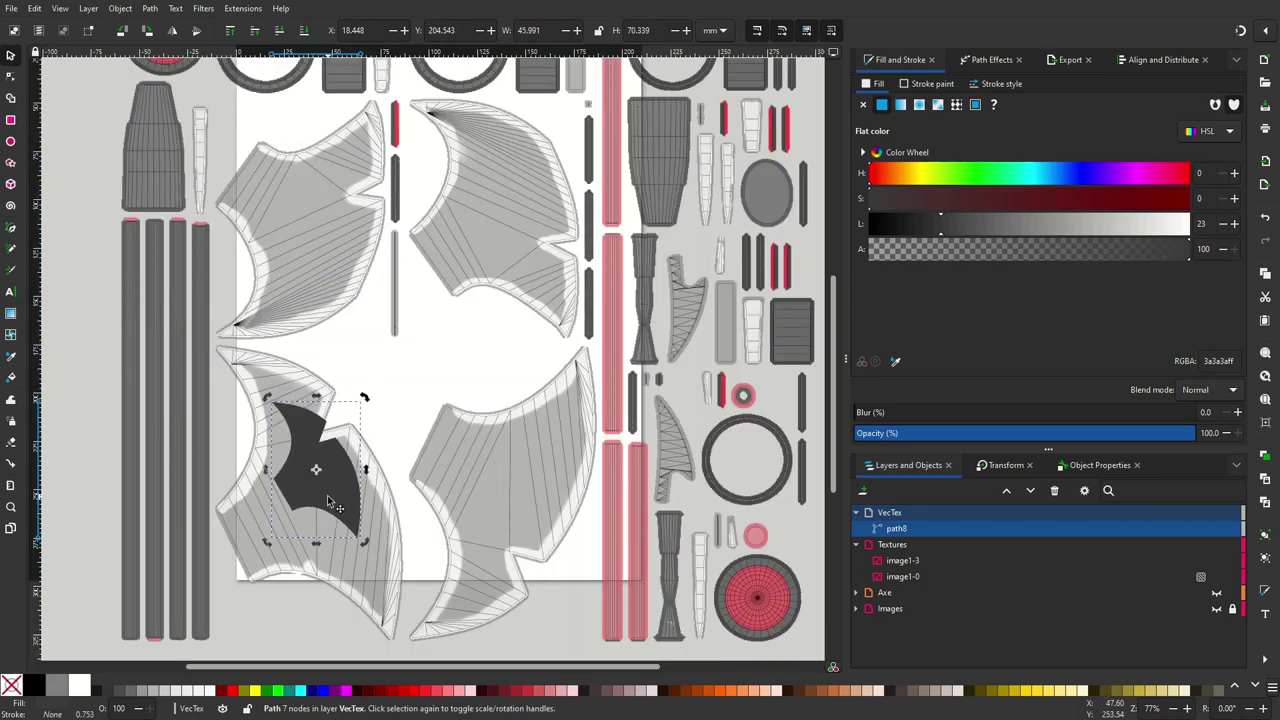
drag(365, 541, 420, 629)
drag(334, 506, 333, 549)
Place VecTex beneath Textures and set image1-0 to blend over the dark shape
drag(888, 516, 888, 540)
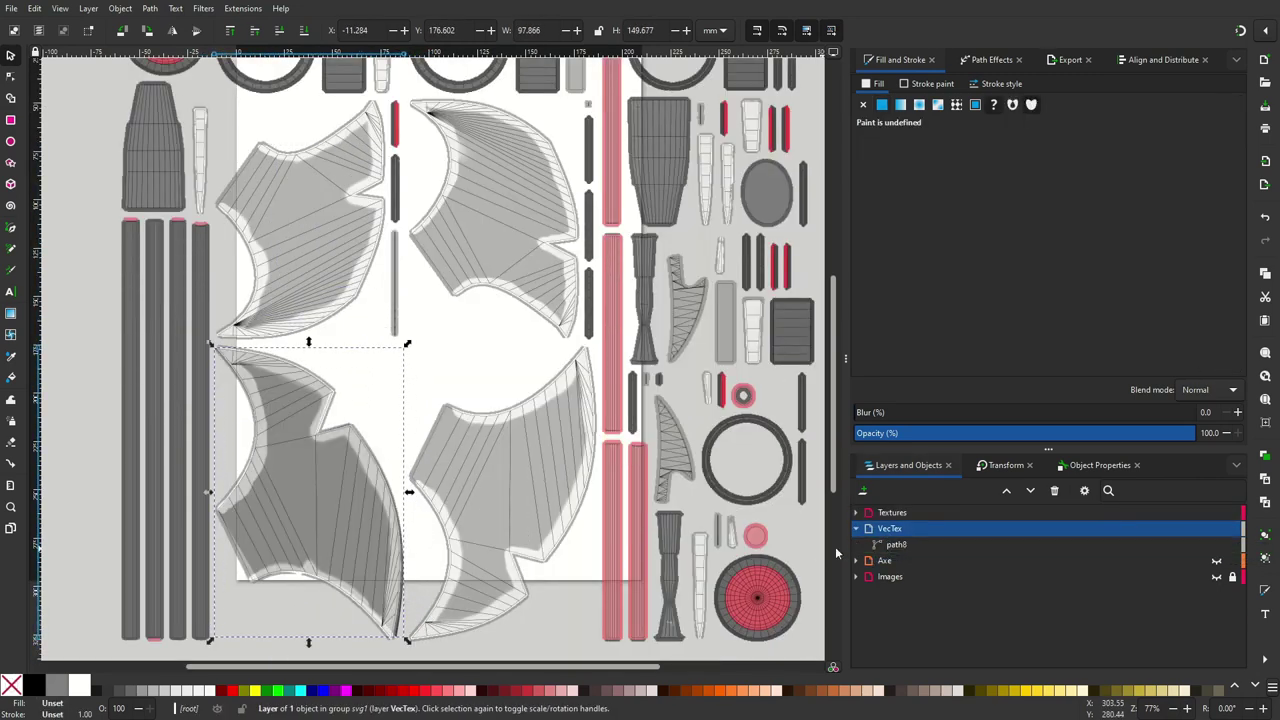
click(856, 512)
click(1200, 544)
click(1165, 380)
Nudge the dark blade shape into alignment with the blade island
ctrl+scroll(323, 500, up, 2)
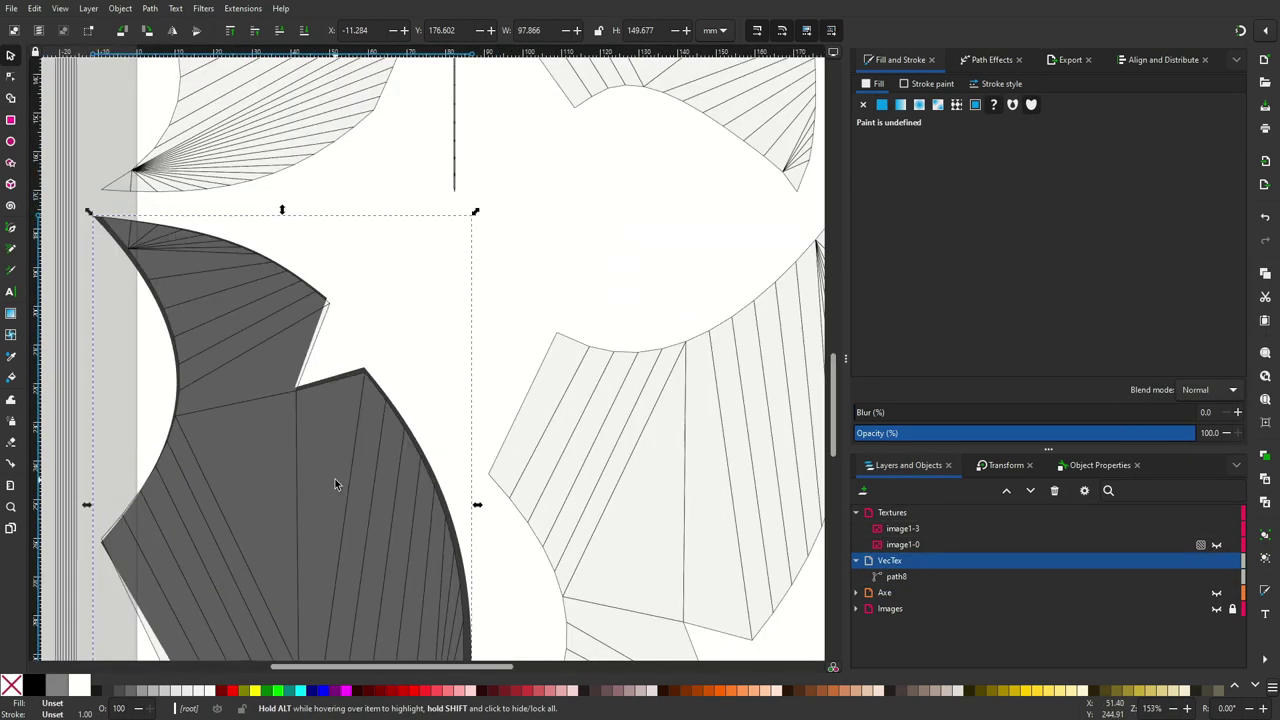
click(337, 484)
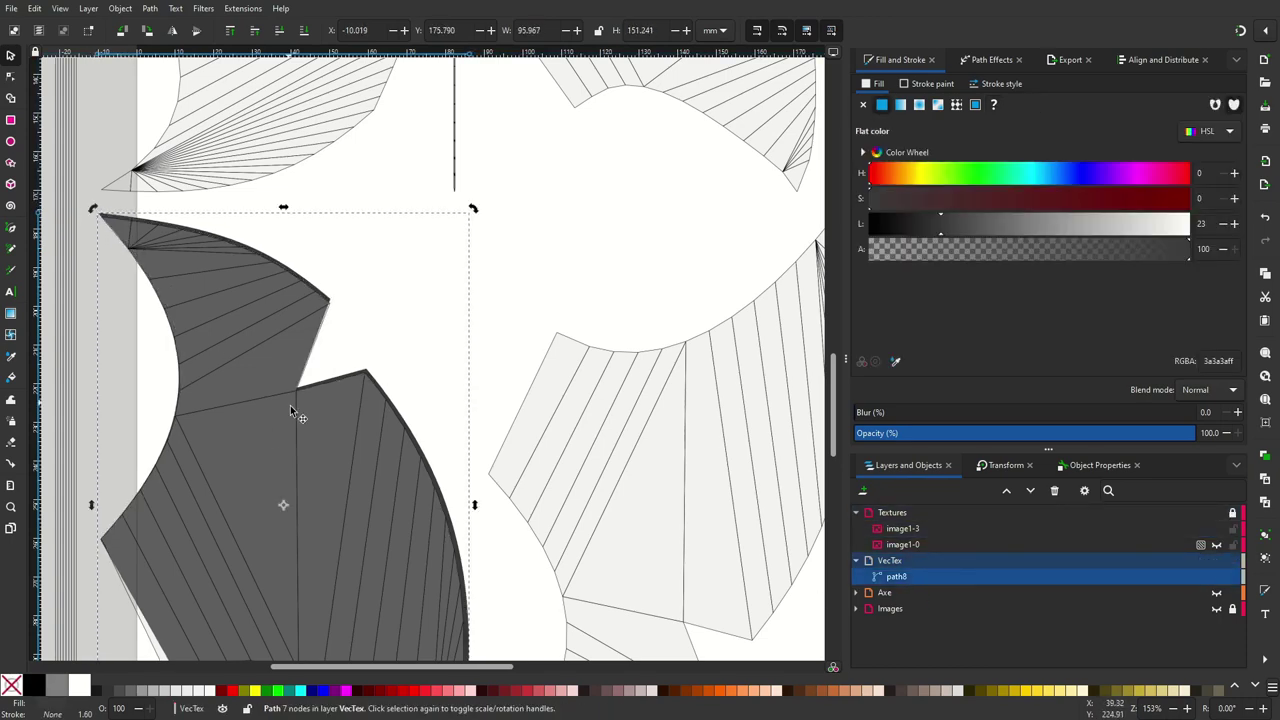
ctrl+scroll(305, 452, down, 2)
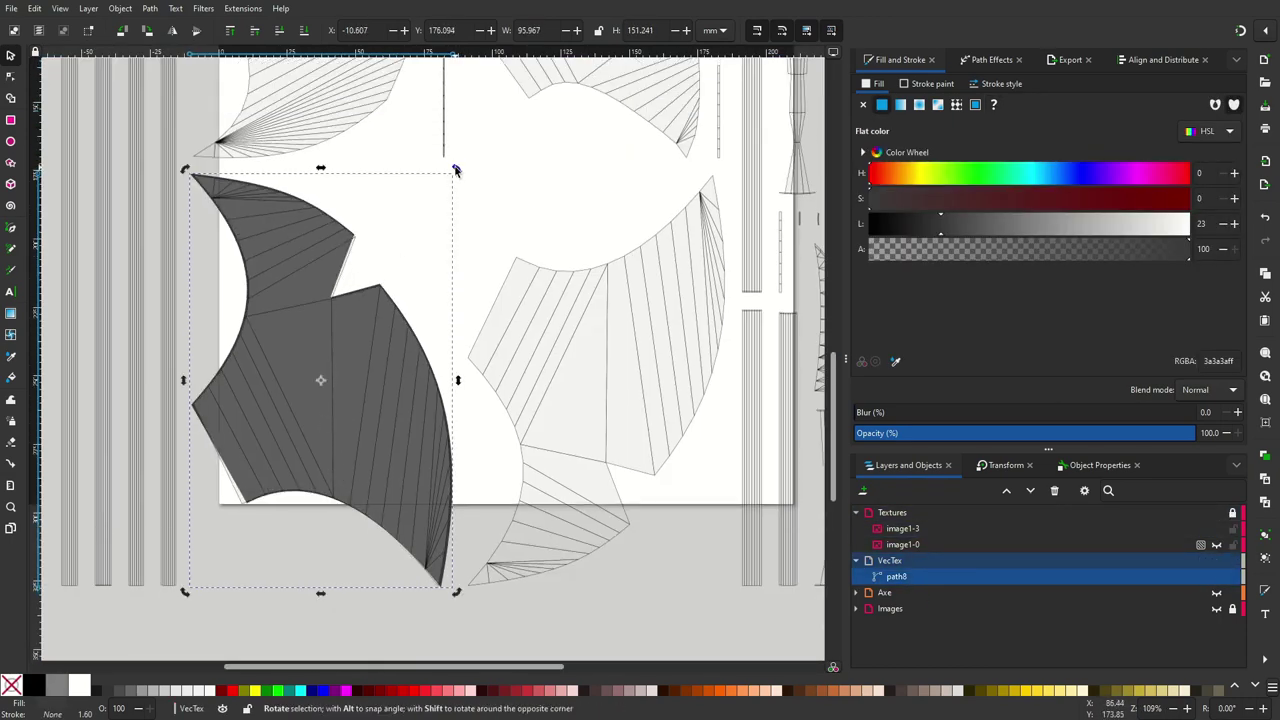
drag(254, 408, 259, 417)
Move the shape's bottom node and lower-right tip onto the blade outline, bending the bottom curve
key(n)
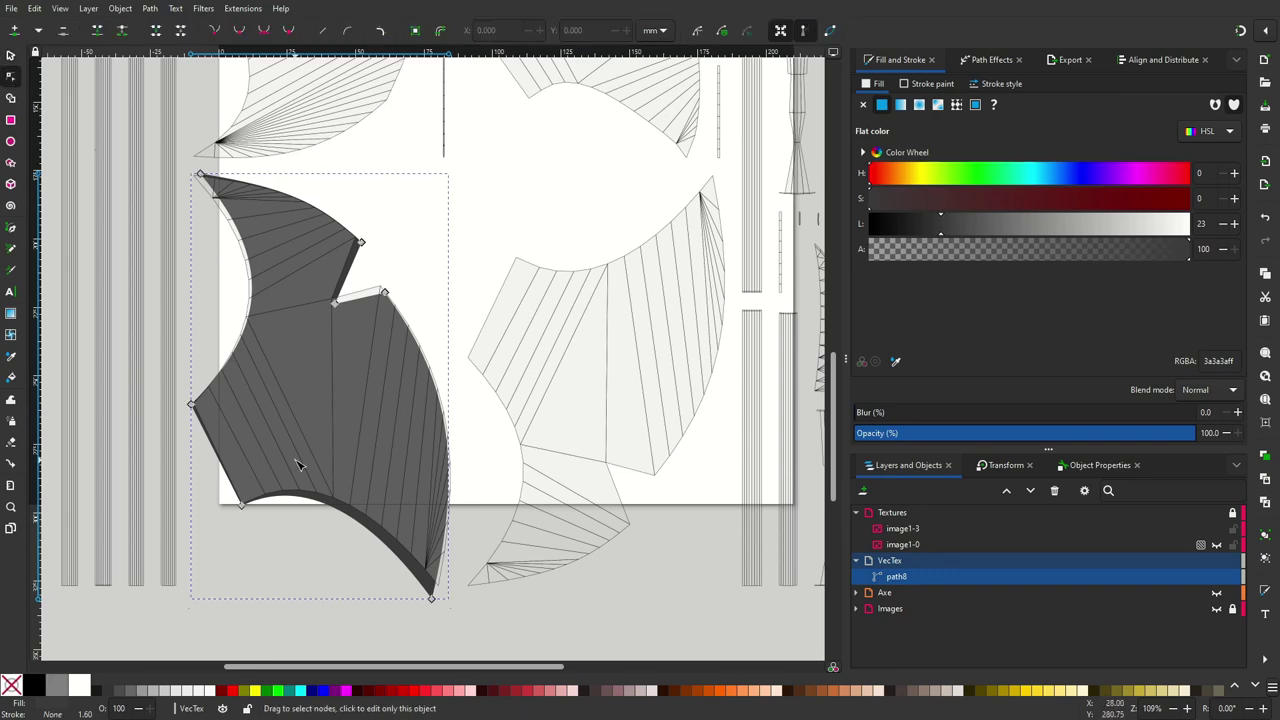
ctrl+scroll(176, 455, up, 3)
click(225, 300)
drag(366, 589, 368, 592)
middle_drag(368, 592, 116, 300)
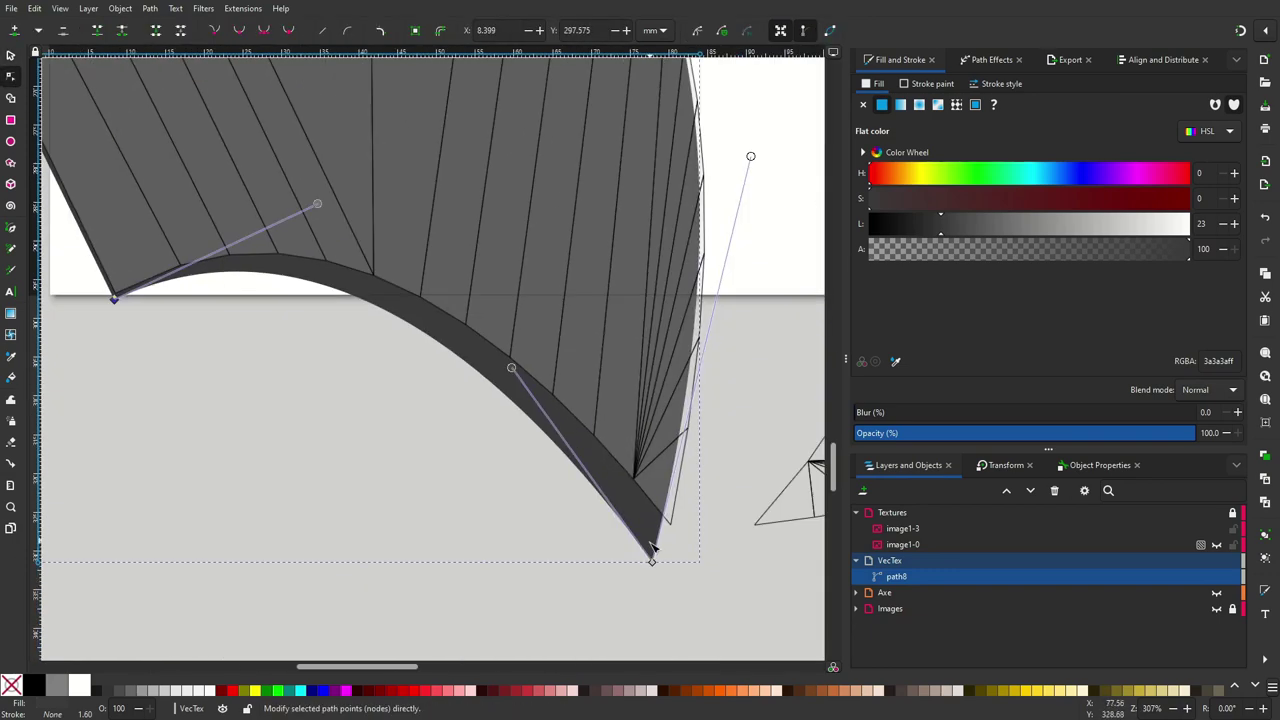
drag(644, 579, 673, 536)
drag(508, 343, 497, 326)
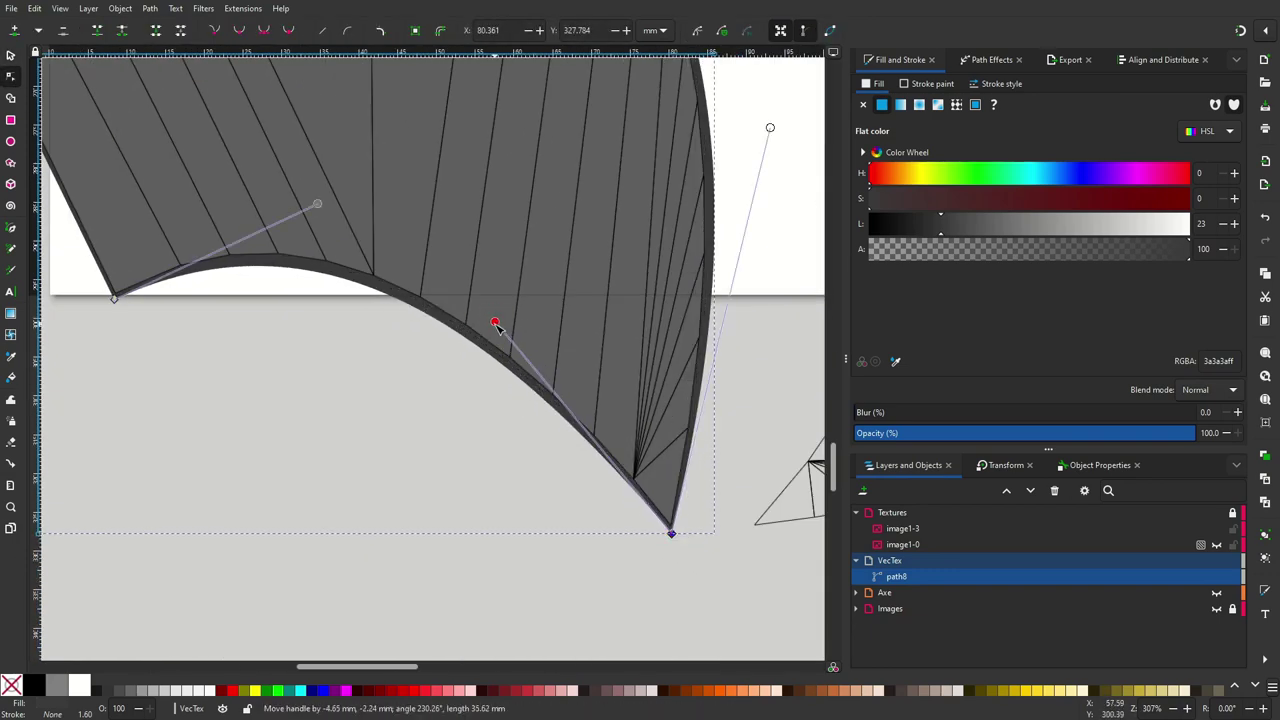
ctrl+scroll(497, 326, down, 3)
ctrl+scroll(583, 325, up, 4)
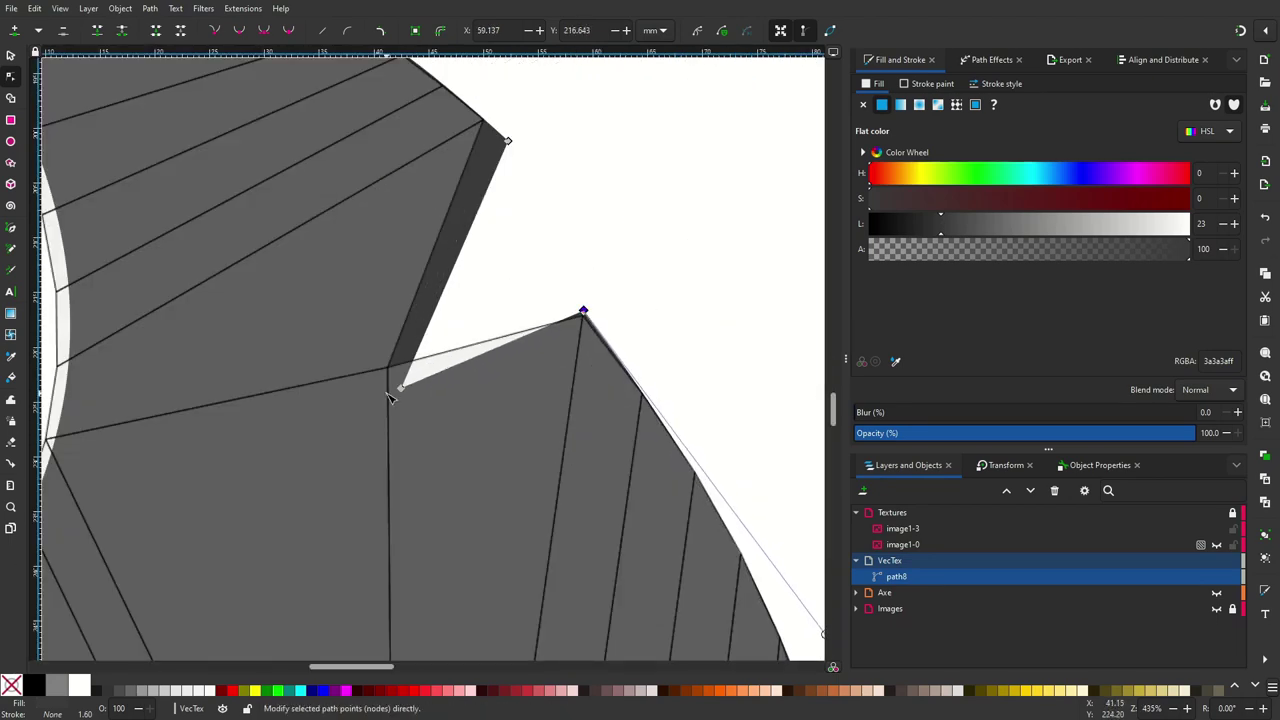
Fit the notch, top tip, top edge and inner curved edges to the blade outline
mouse_move(513, 154)
mouse_down()
mouse_move(500, 120)
mouse_move(632, 244)
mouse_up()
scroll(531, 126, down, 2)
ctrl+scroll(550, 150, down, 3)
ctrl+scroll(633, 244, up, 3)
ctrl+scroll(571, 191, down, 2)
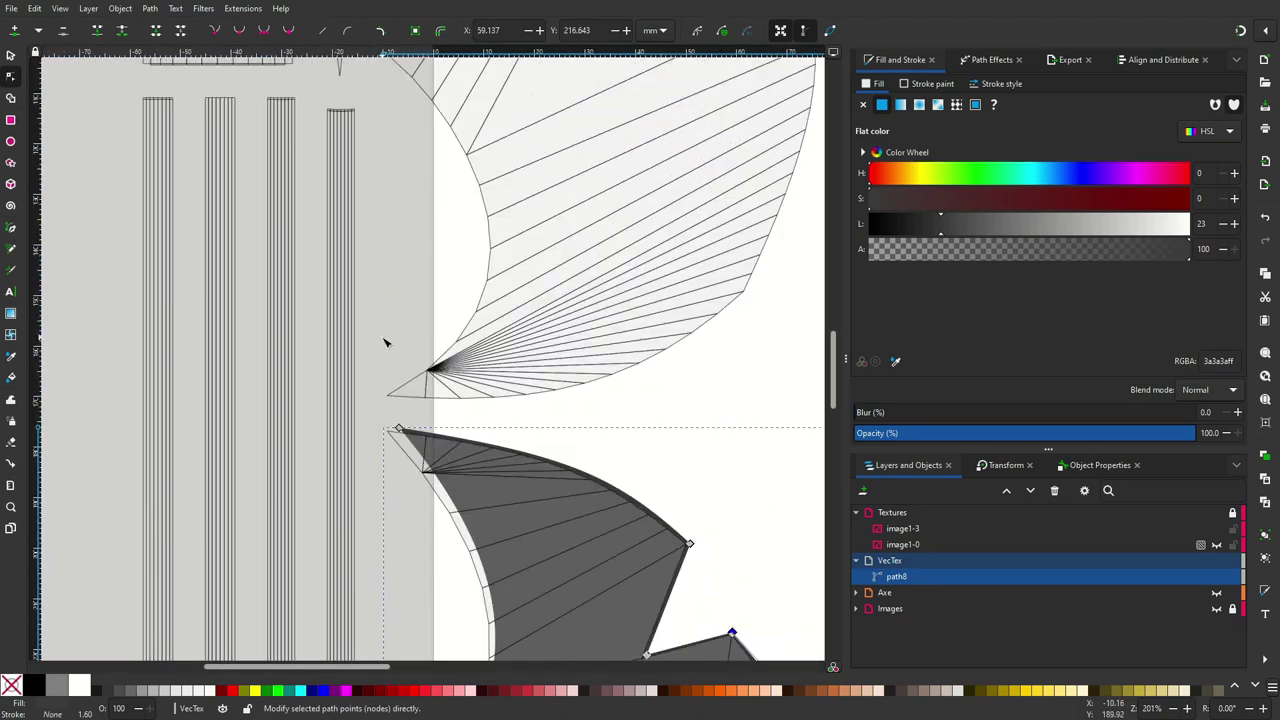
ctrl+scroll(386, 340, up, 4)
drag(330, 106, 270, 112)
ctrl+scroll(608, 171, down, 3)
drag(612, 184, 572, 164)
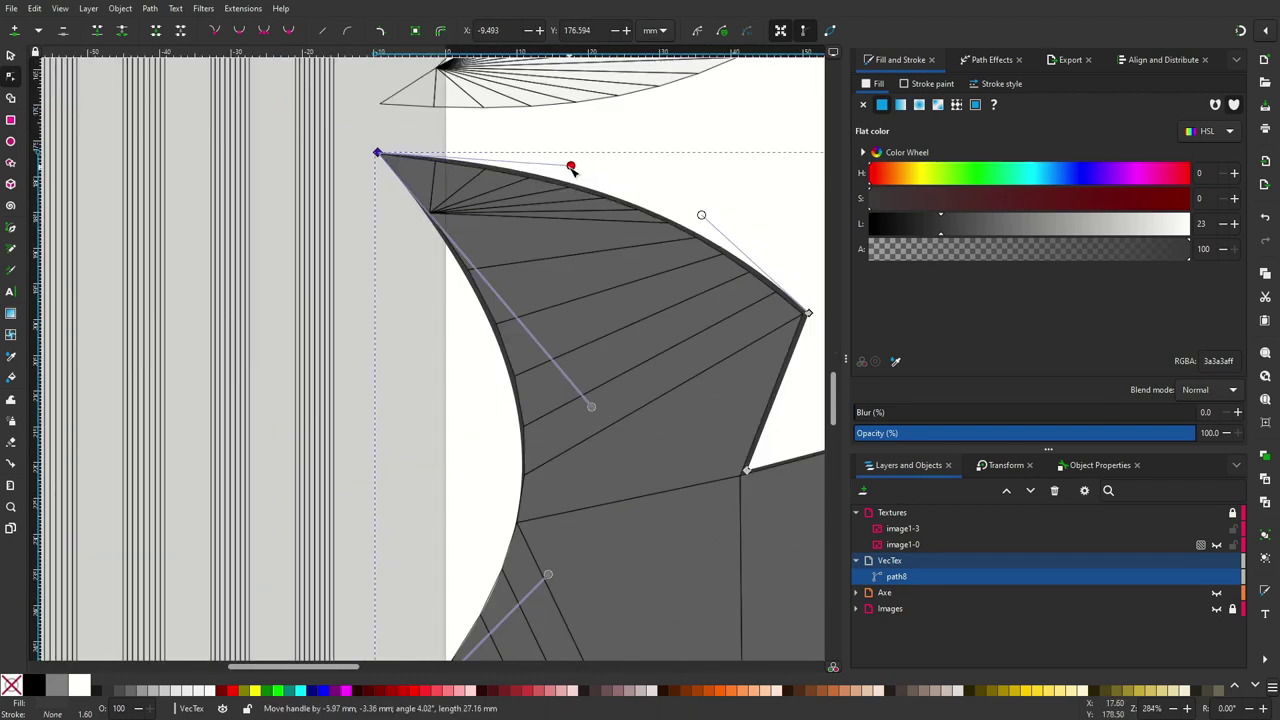
mouse_move(590, 404)
mouse_down()
mouse_move(560, 366)
mouse_move(584, 396)
mouse_move(574, 382)
mouse_up()
ctrl+scroll(411, 349, up, 2)
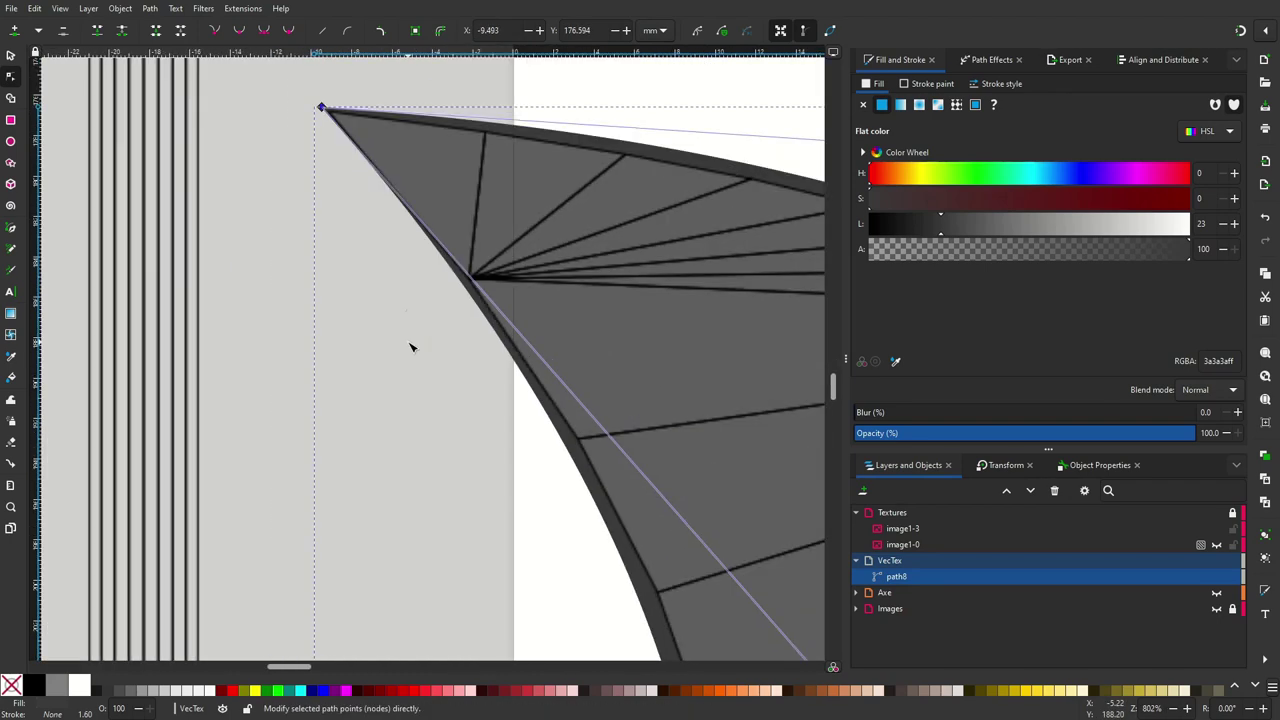
ctrl+scroll(560, 400, down, 3)
mouse_move(694, 466)
mouse_down()
mouse_move(615, 378)
mouse_move(674, 437)
mouse_move(714, 380)
mouse_up()
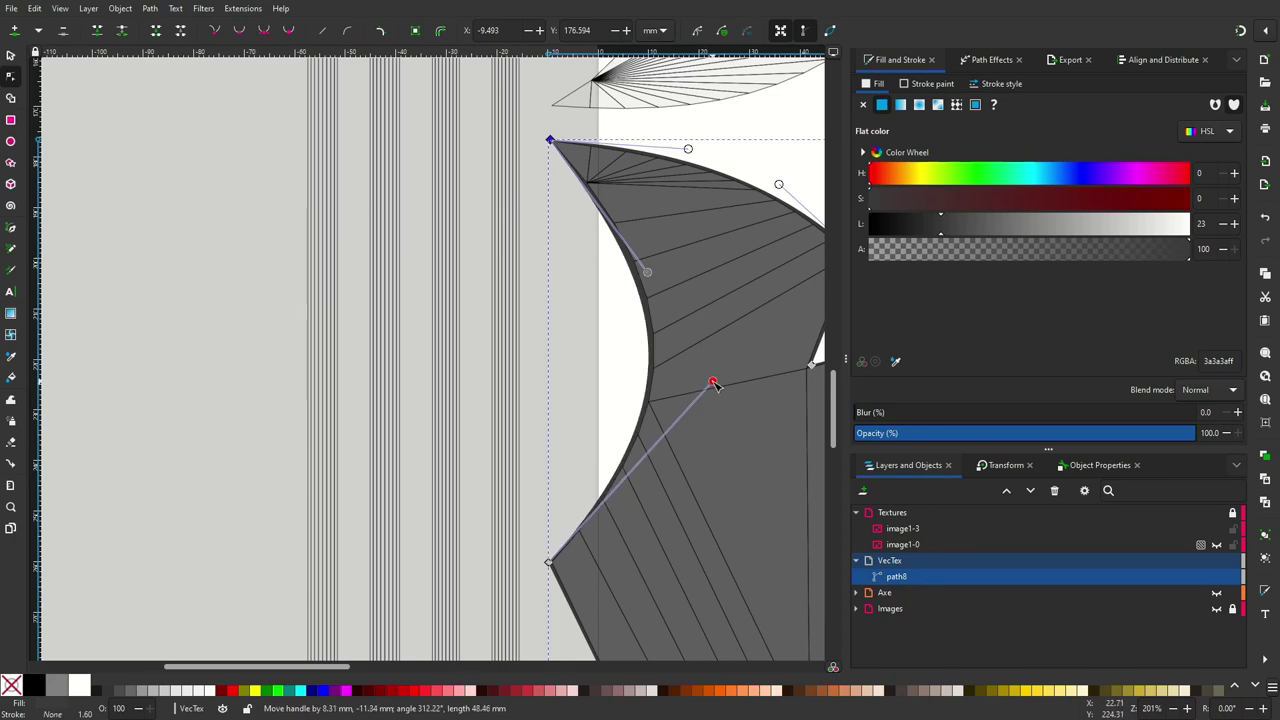
ctrl+scroll(707, 384, down, 4)
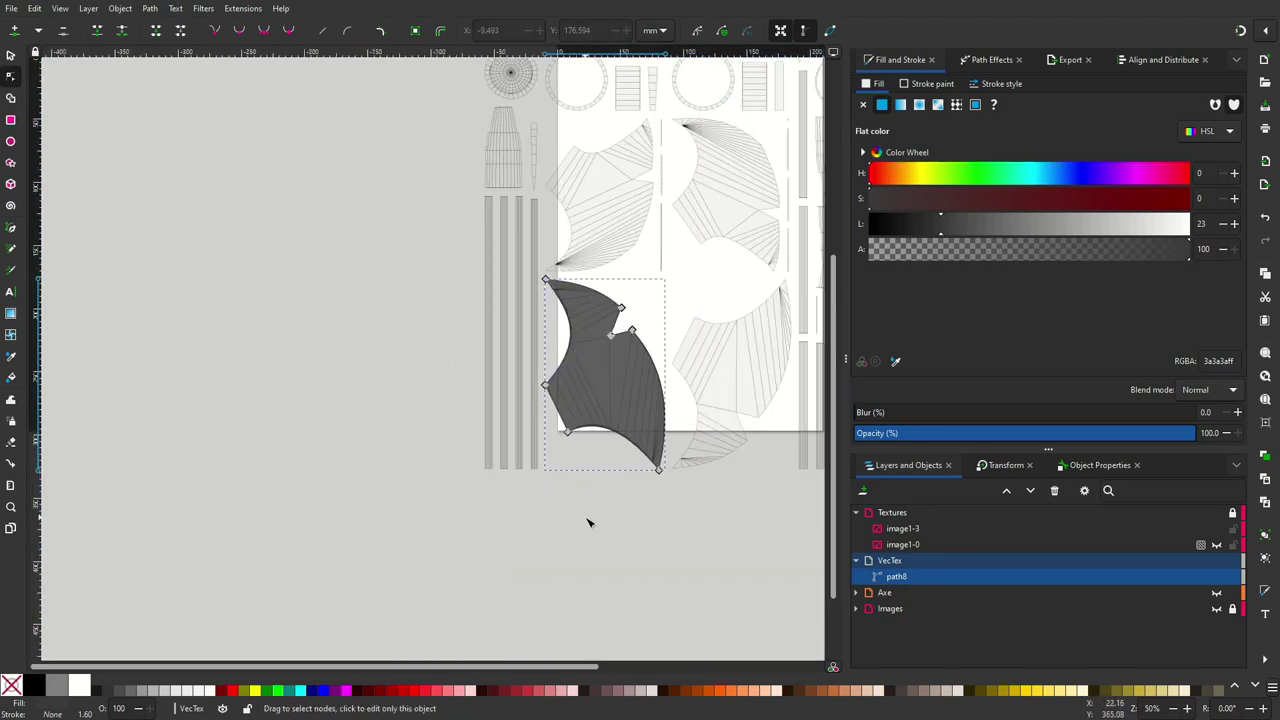
Flip the copied blade shape horizontally and nudge it onto the right blade island
key(s)
key(h)
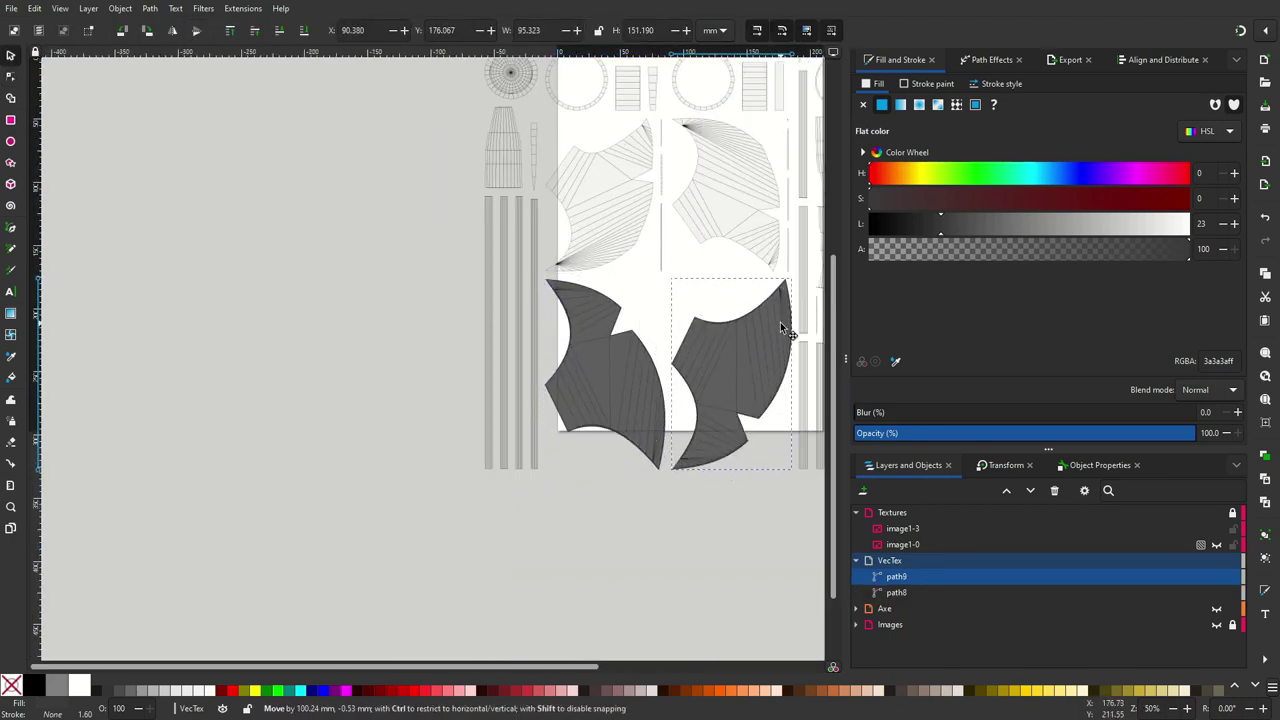
ctrl+scroll(617, 510, up, 4)
drag(616, 500, 616, 498)
ctrl+scroll(616, 498, down, 2)
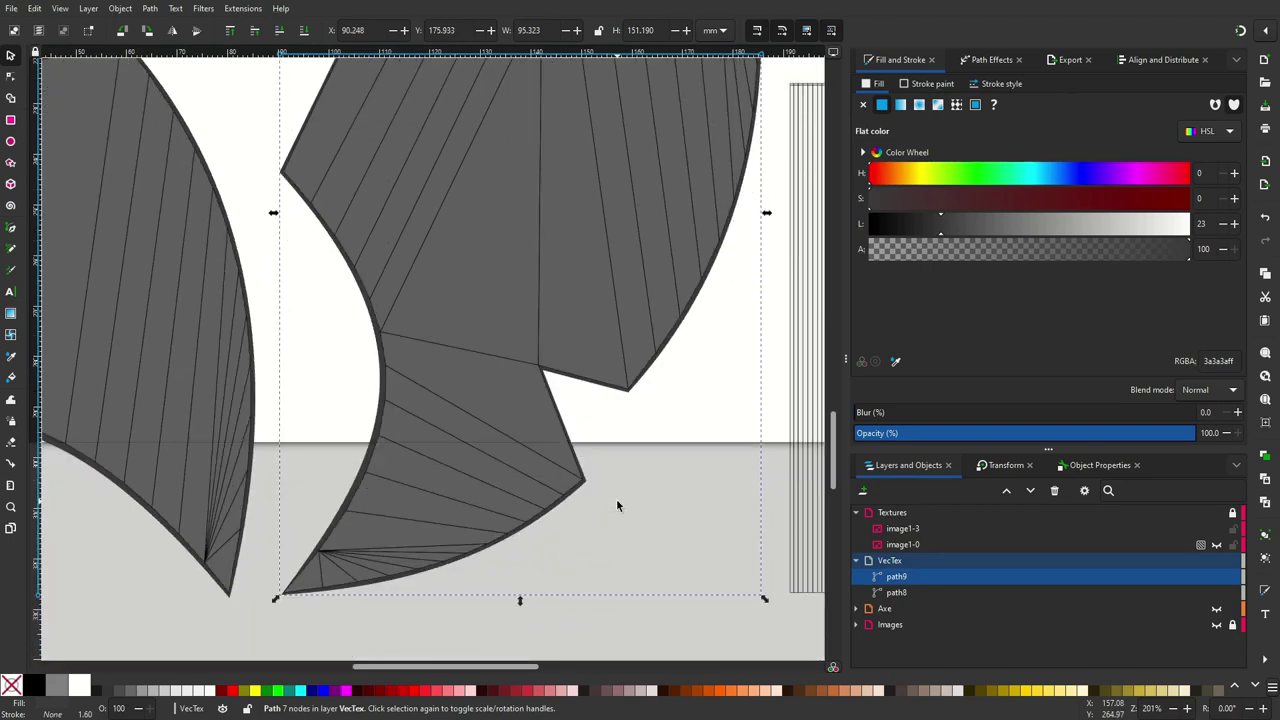
ctrl+scroll(616, 498, down, 1)
Hide the texture images and move path5 from the Axe layer into VecTex
click(953, 223)
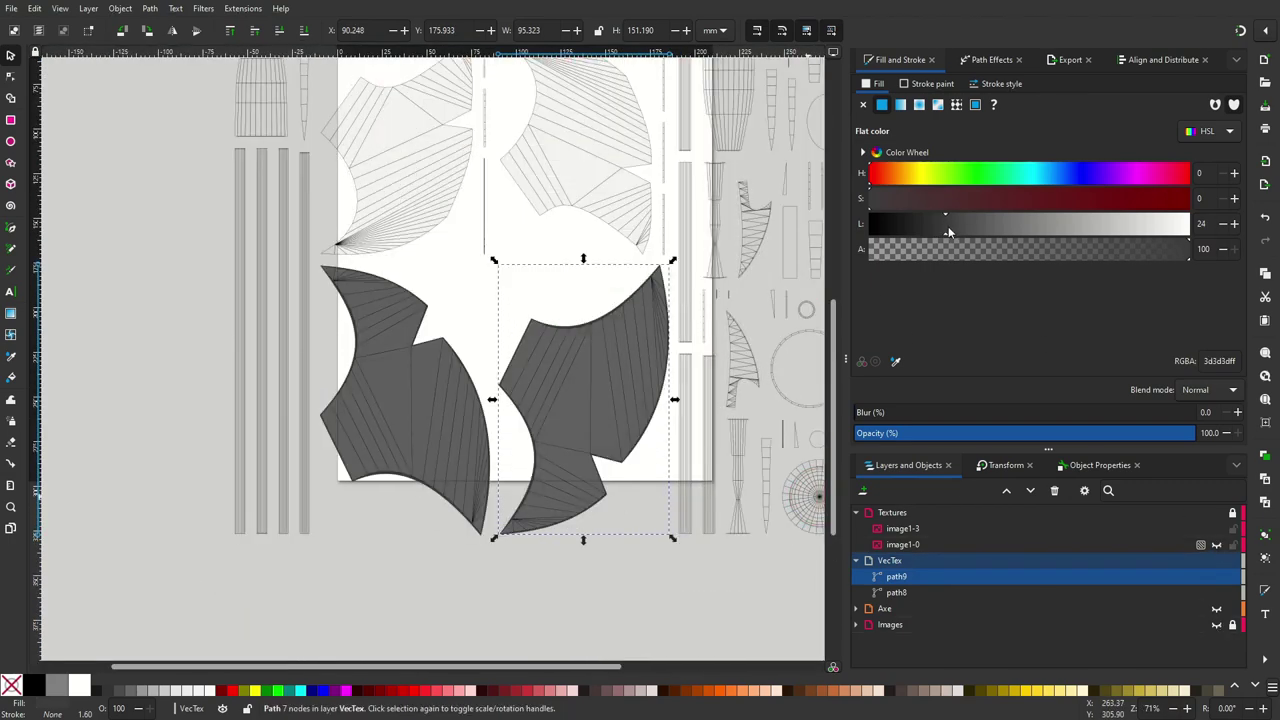
click(1216, 512)
key(ctrl+z)
key(ctrl+z)
click(860, 609)
click(893, 630)
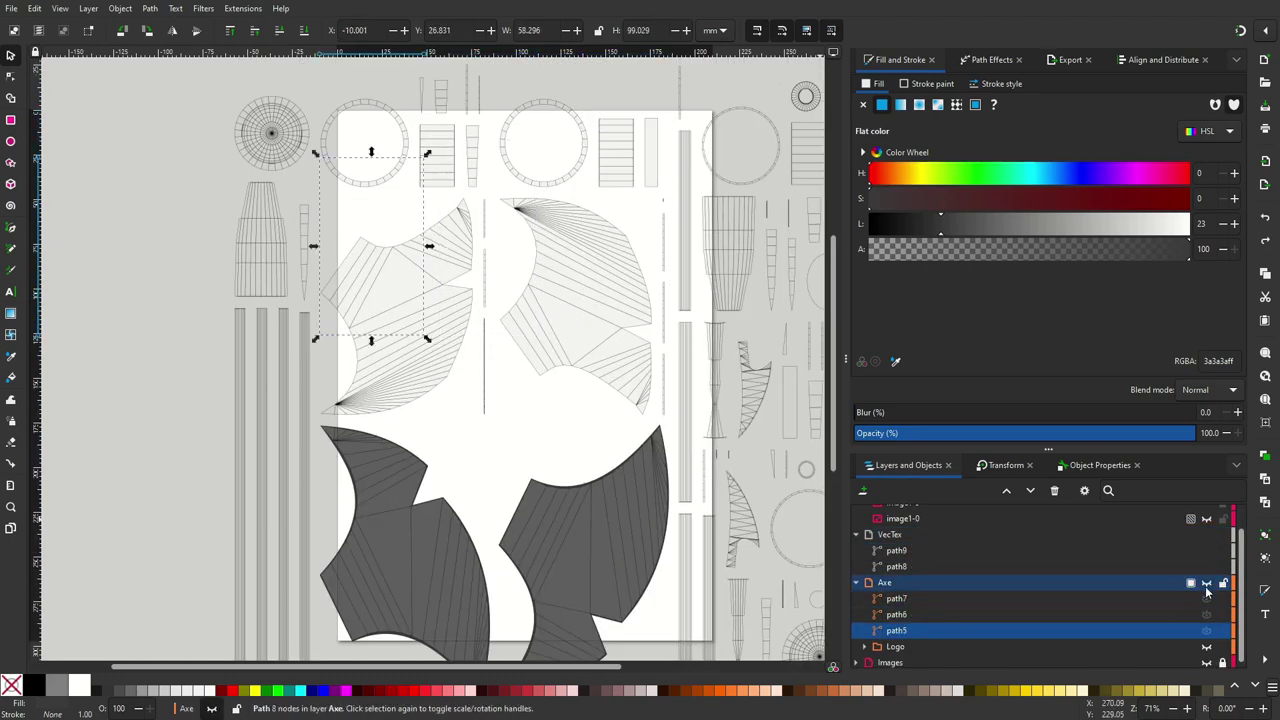
mouse_move(893, 630)
mouse_down()
mouse_move(900, 566)
mouse_move(912, 576)
mouse_up()
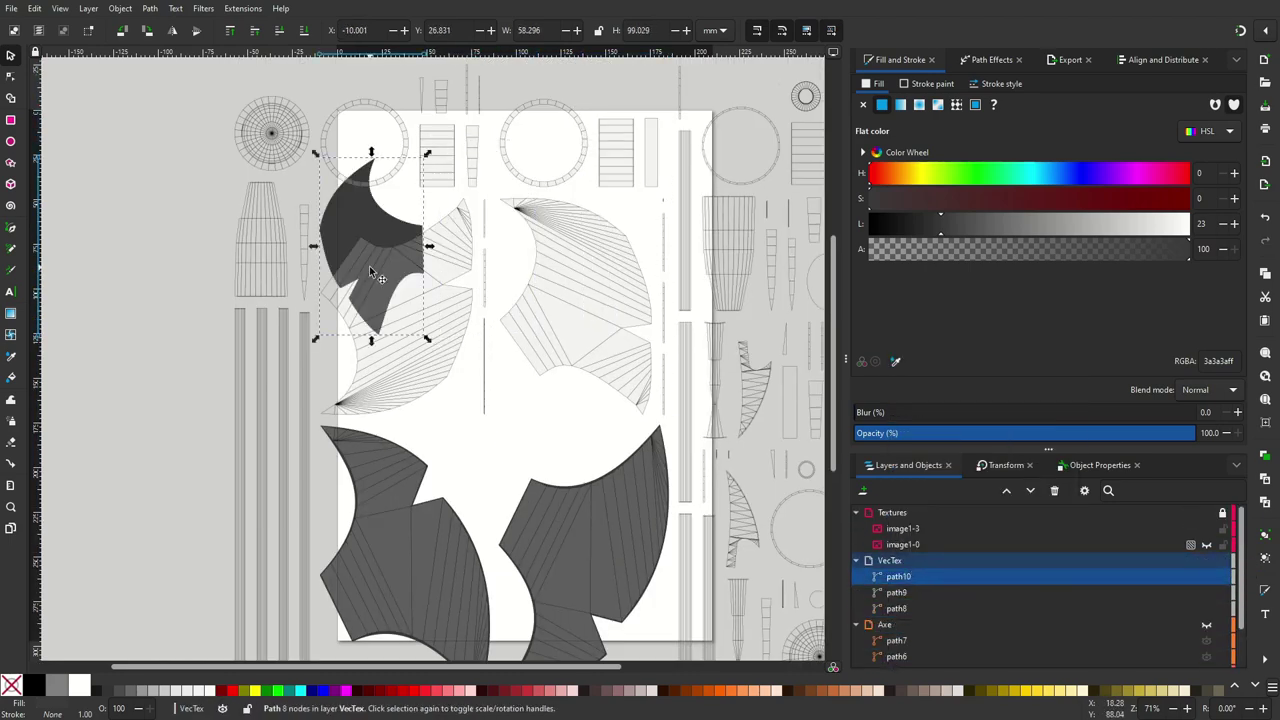
Rotate, move and scale the new dark shape onto the upper blade island
drag(314, 340, 154, 371)
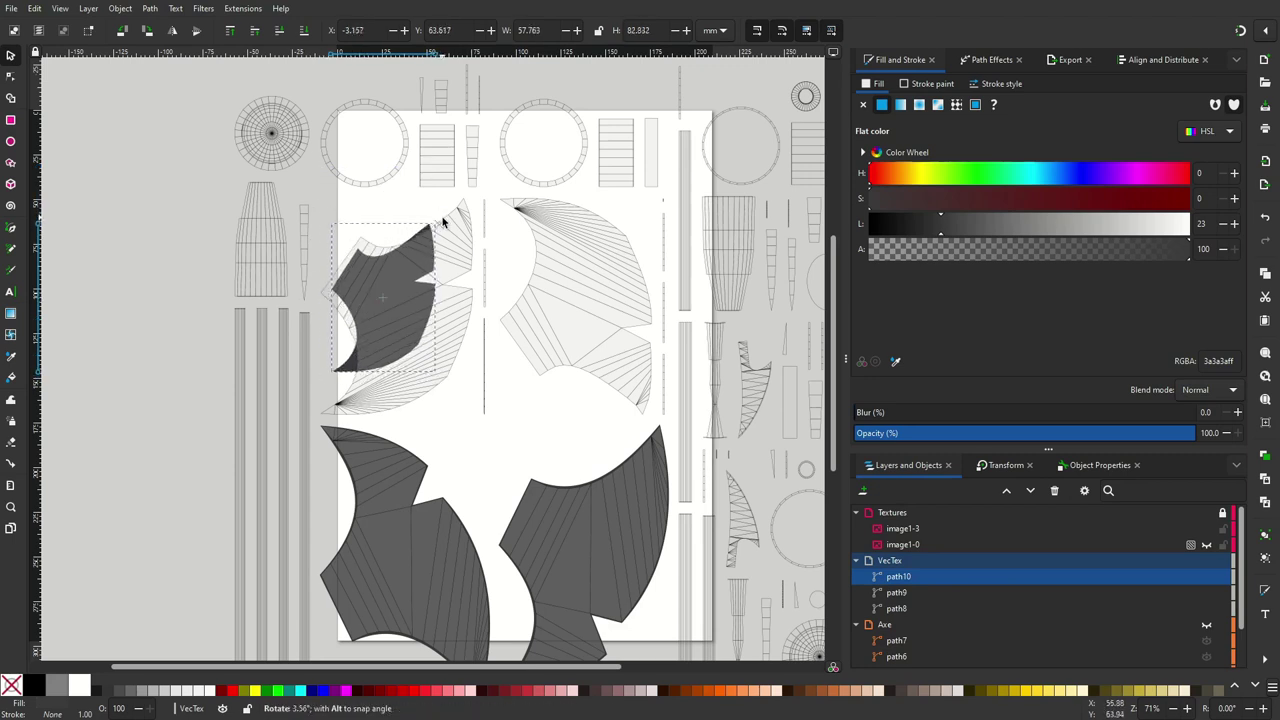
drag(362, 299, 352, 294)
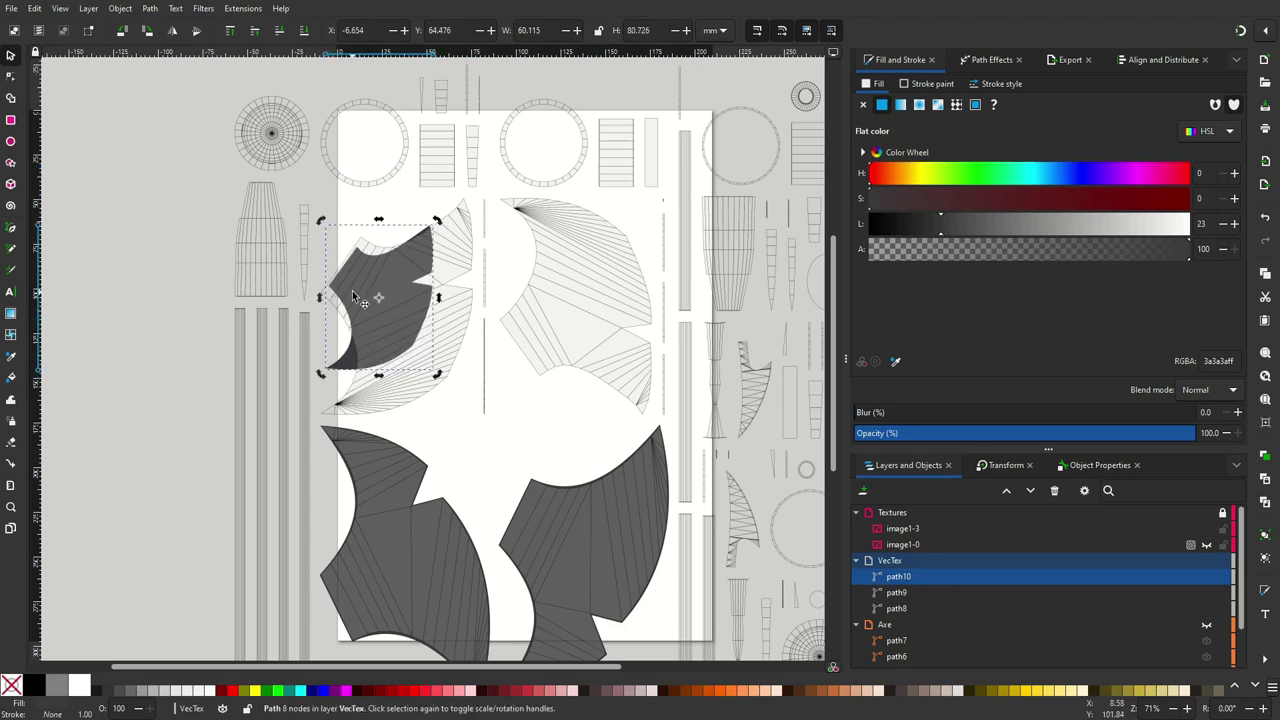
ctrl+scroll(398, 252, up, 3)
mouse_move(494, 586)
mouse_down()
mouse_move(598, 550)
mouse_move(610, 560)
mouse_up()
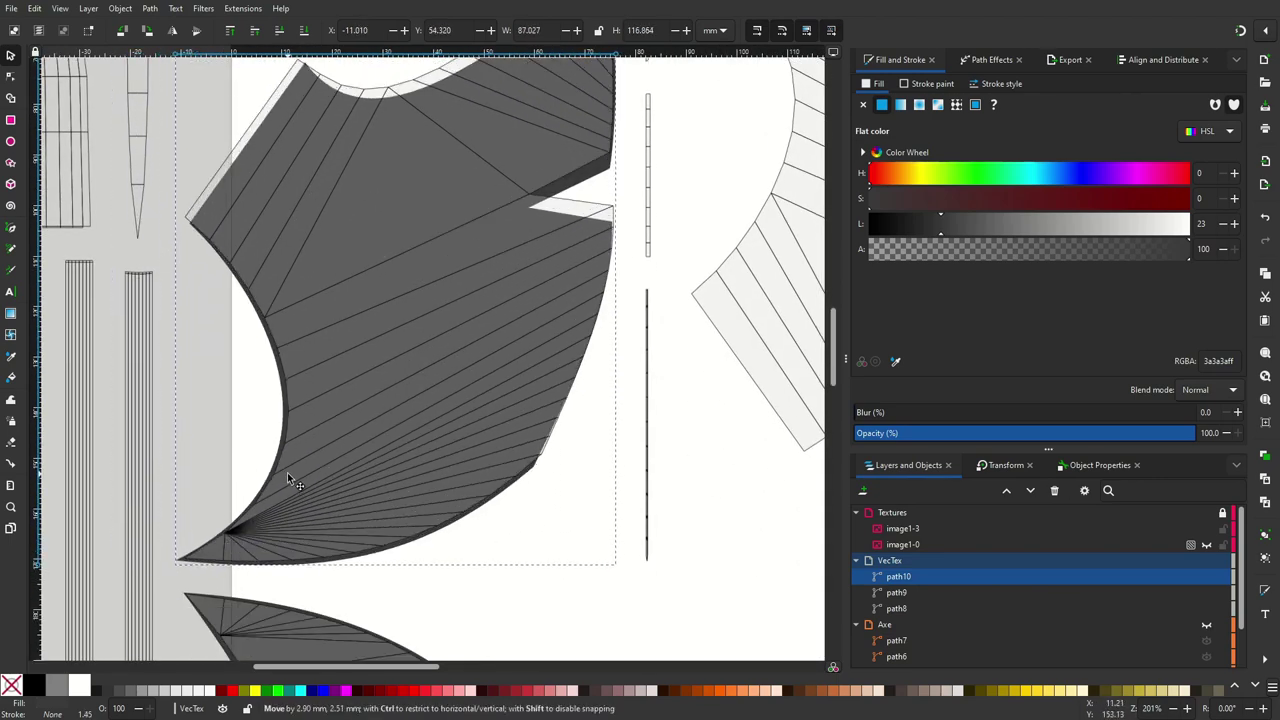
key(3)
Drag the new shape's nodes and handles so its top curve follows the island outline
click(11, 76)
scroll(331, 554, down, 2)
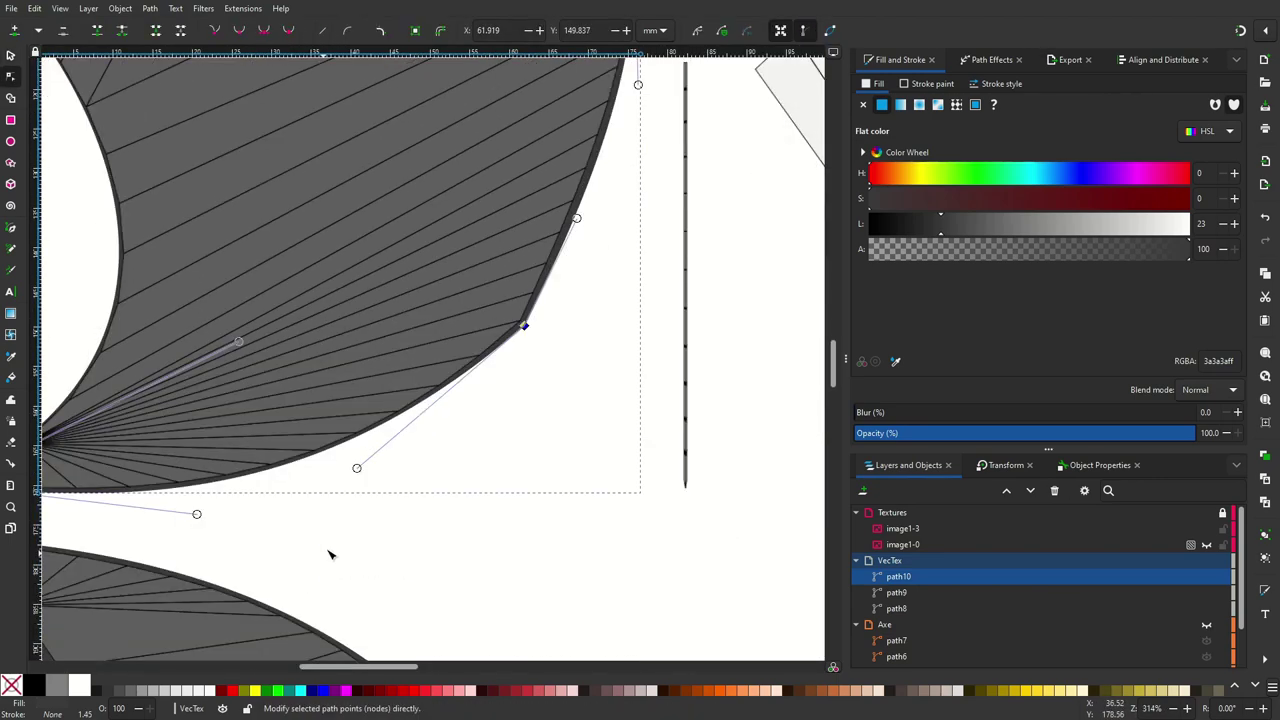
ctrl+scroll(554, 451, up, 3)
ctrl+scroll(577, 449, down, 3)
scroll(577, 449, up, 5)
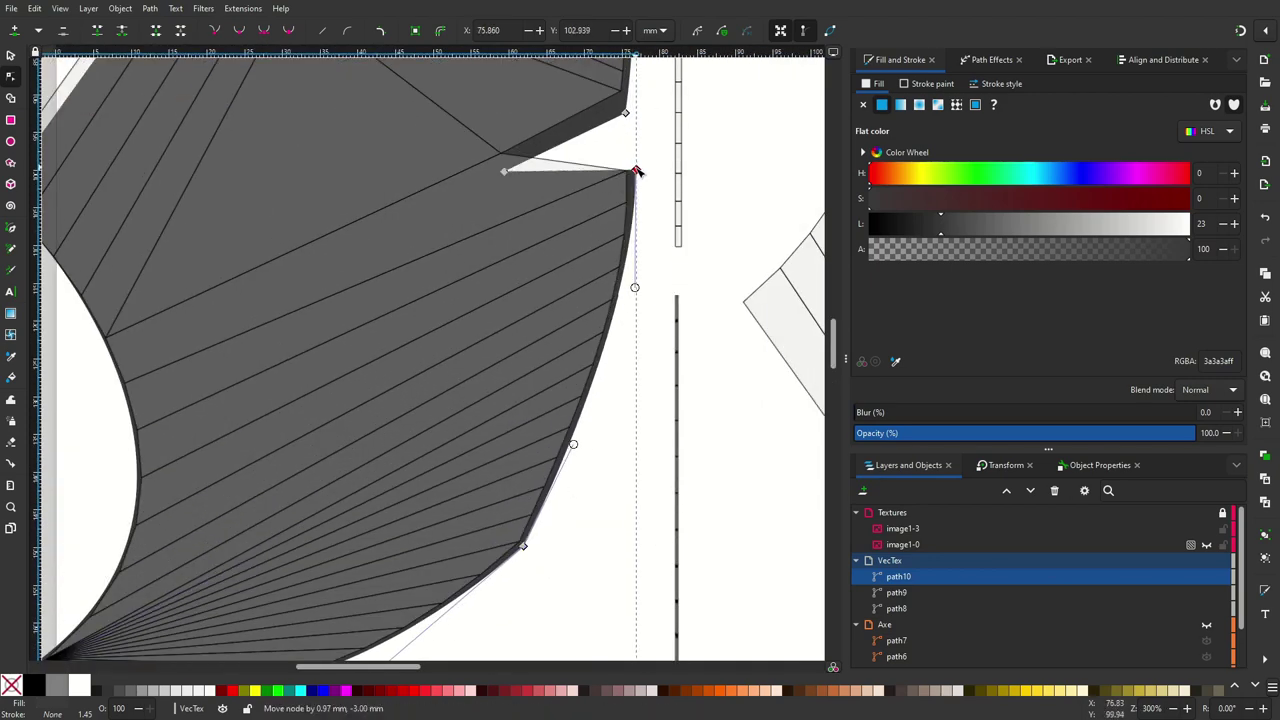
drag(508, 163, 523, 148)
scroll(614, 170, up, 3)
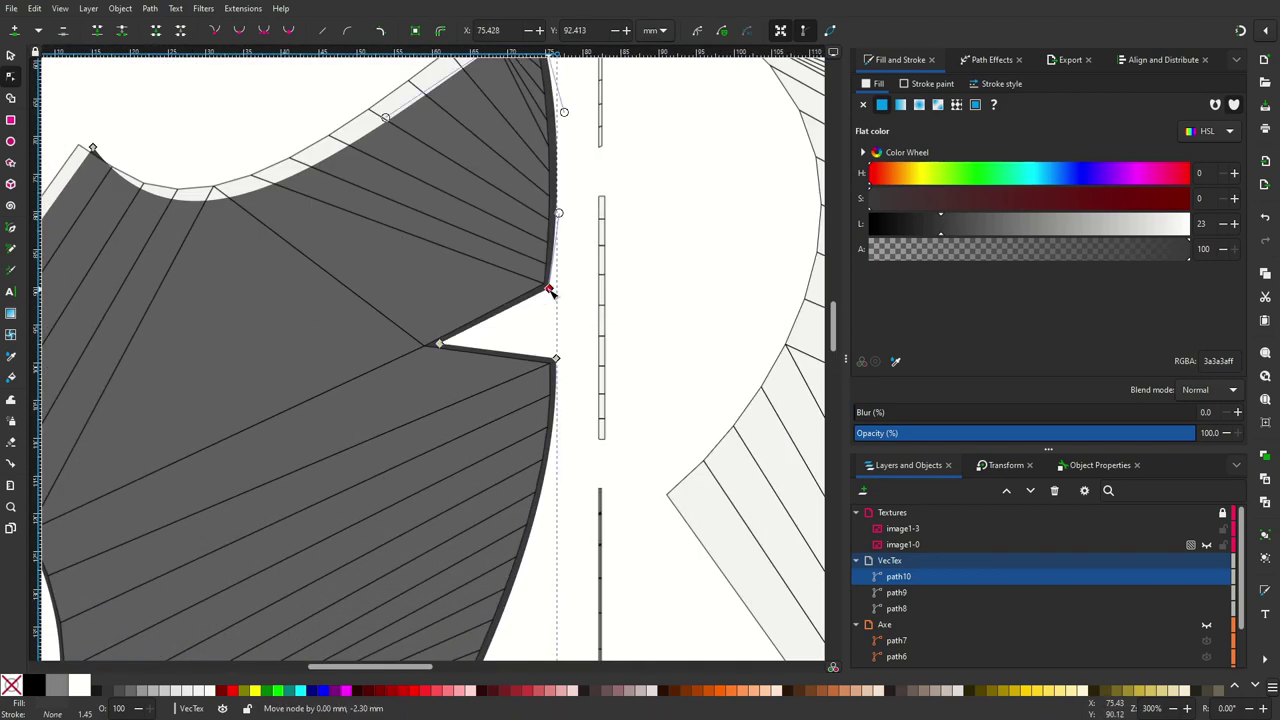
ctrl+scroll(600, 300, down, 1)
scroll(586, 428, up, 4)
drag(578, 418, 591, 415)
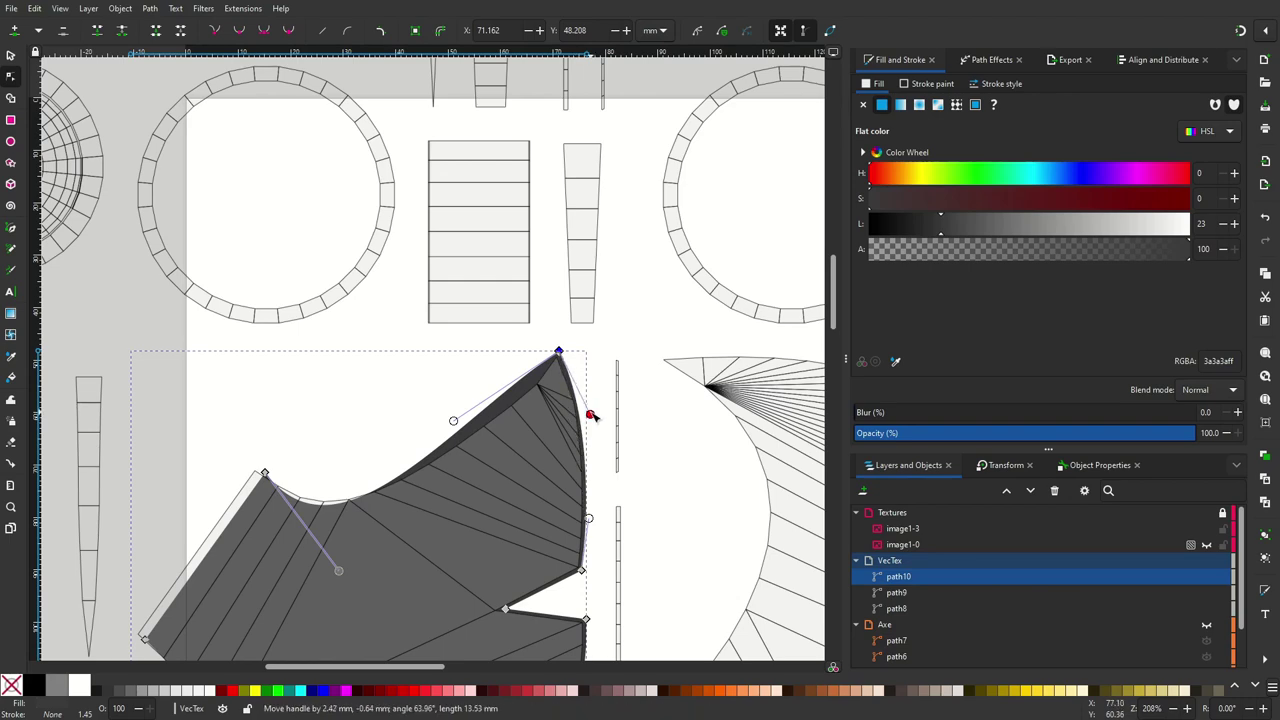
drag(530, 383, 480, 420)
drag(264, 473, 255, 466)
Refine the left corner and top point curves and add a node on the top curve
scroll(245, 380, down, 4)
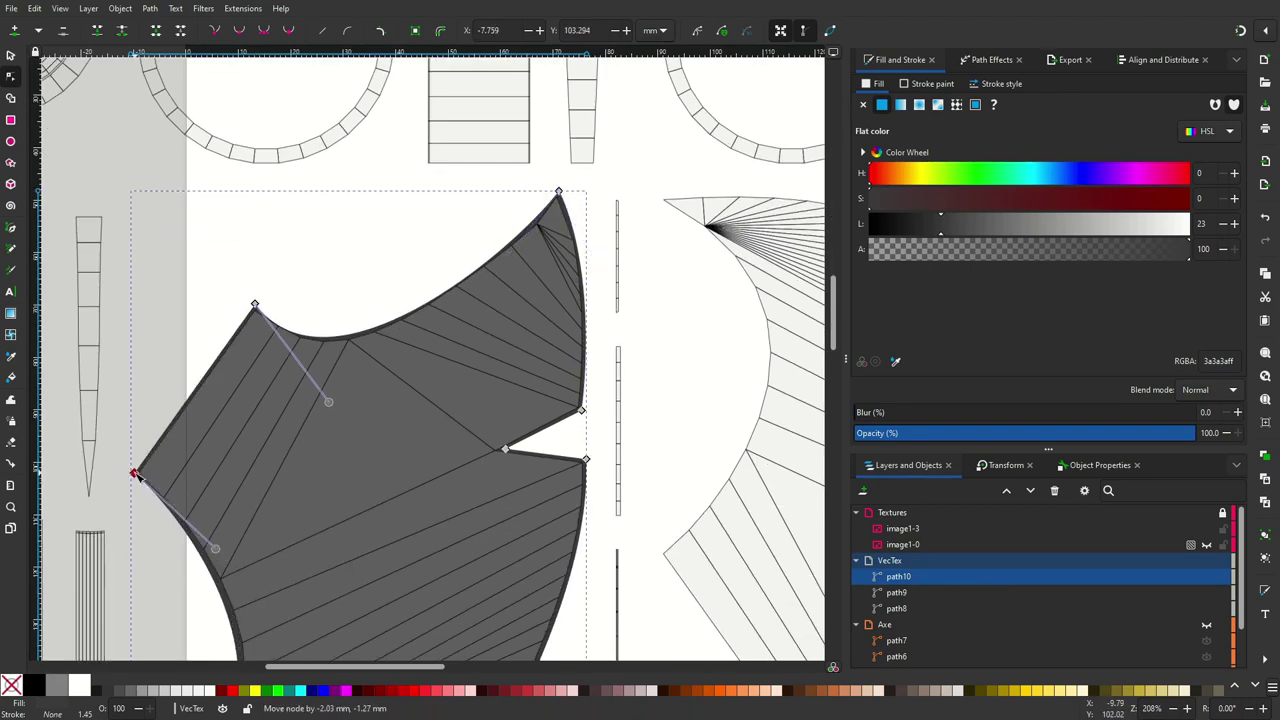
scroll(240, 366, down, 5)
drag(213, 338, 220, 330)
scroll(240, 360, up, 5)
scroll(240, 360, right, 2)
drag(267, 403, 285, 404)
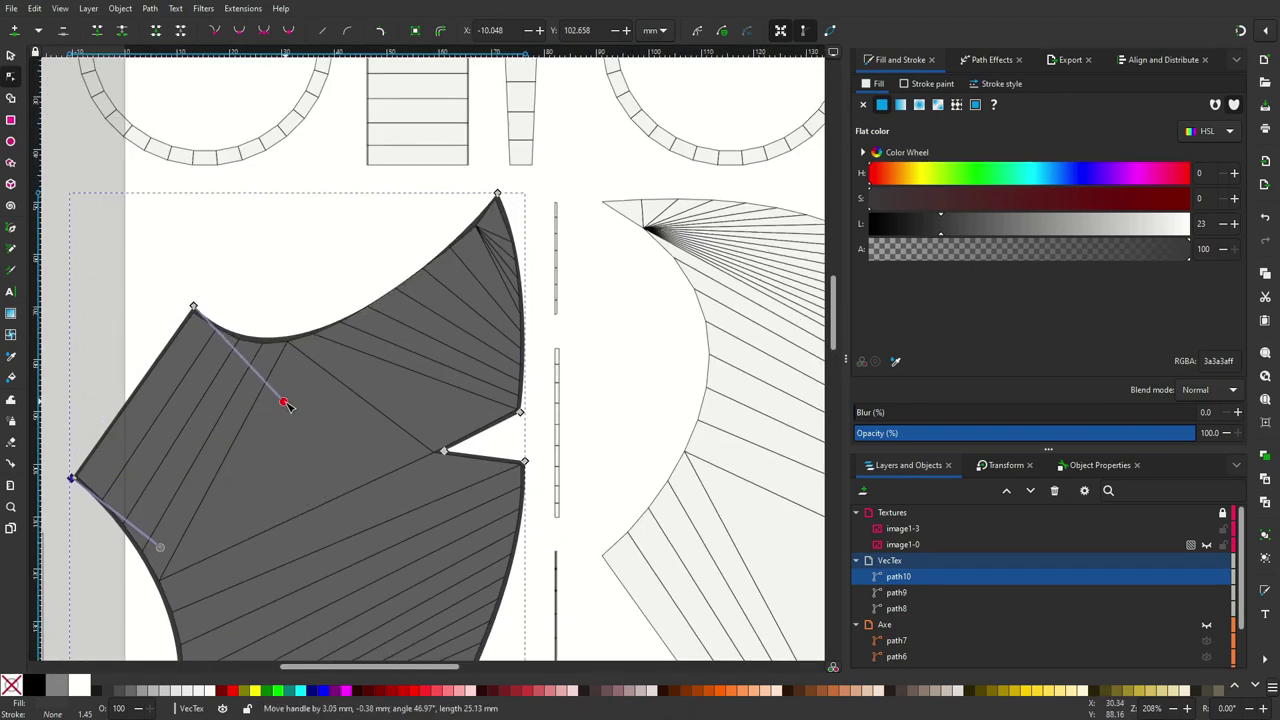
double_click(466, 234)
ctrl+scroll(490, 224, up, 3)
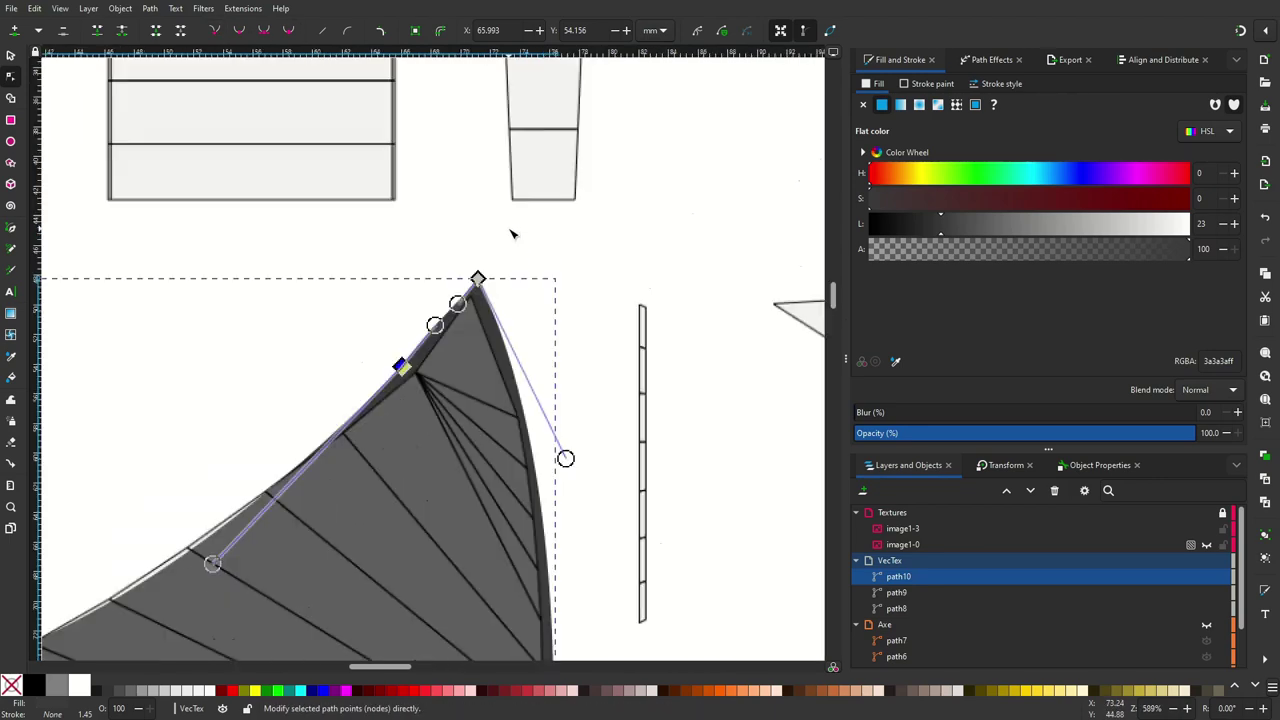
ctrl+scroll(514, 234, down, 4)
ctrl+scroll(400, 380, up, 2)
ctrl+scroll(428, 400, down, 3)
click(10, 56)
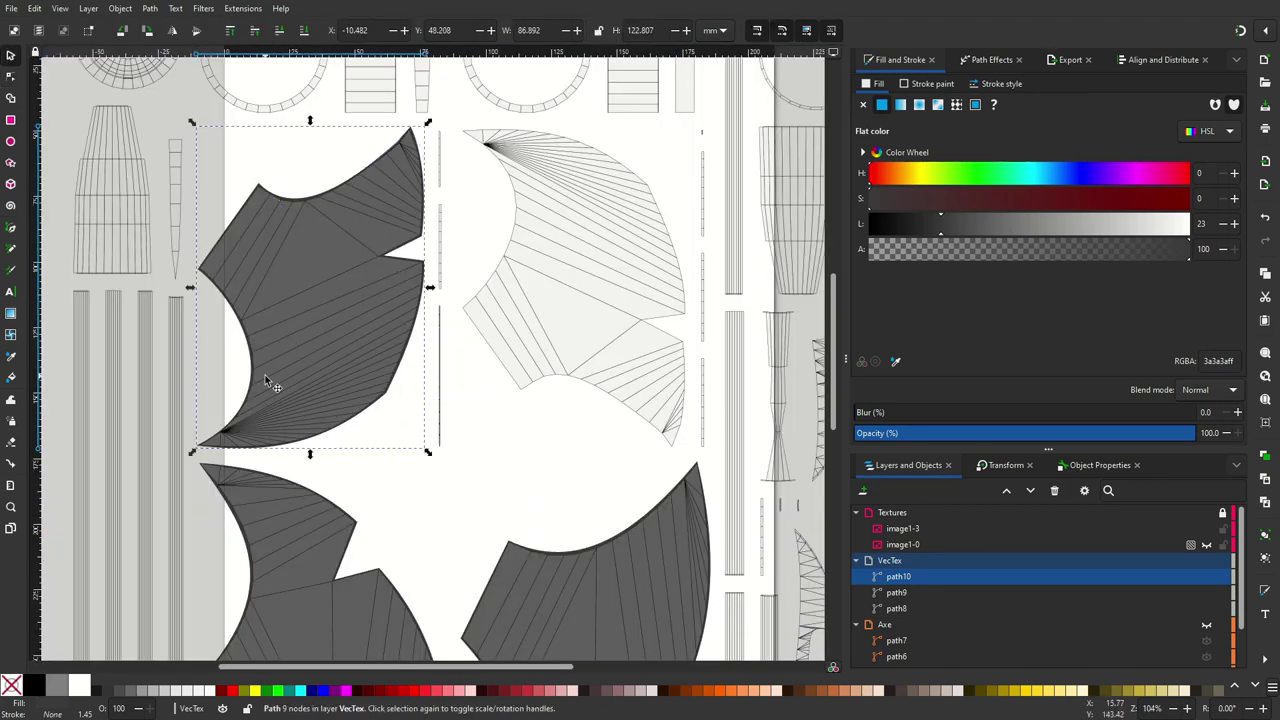
Nest the VecTex layer as a sublayer of Textures
ctrl+scroll(504, 334, up, 1)
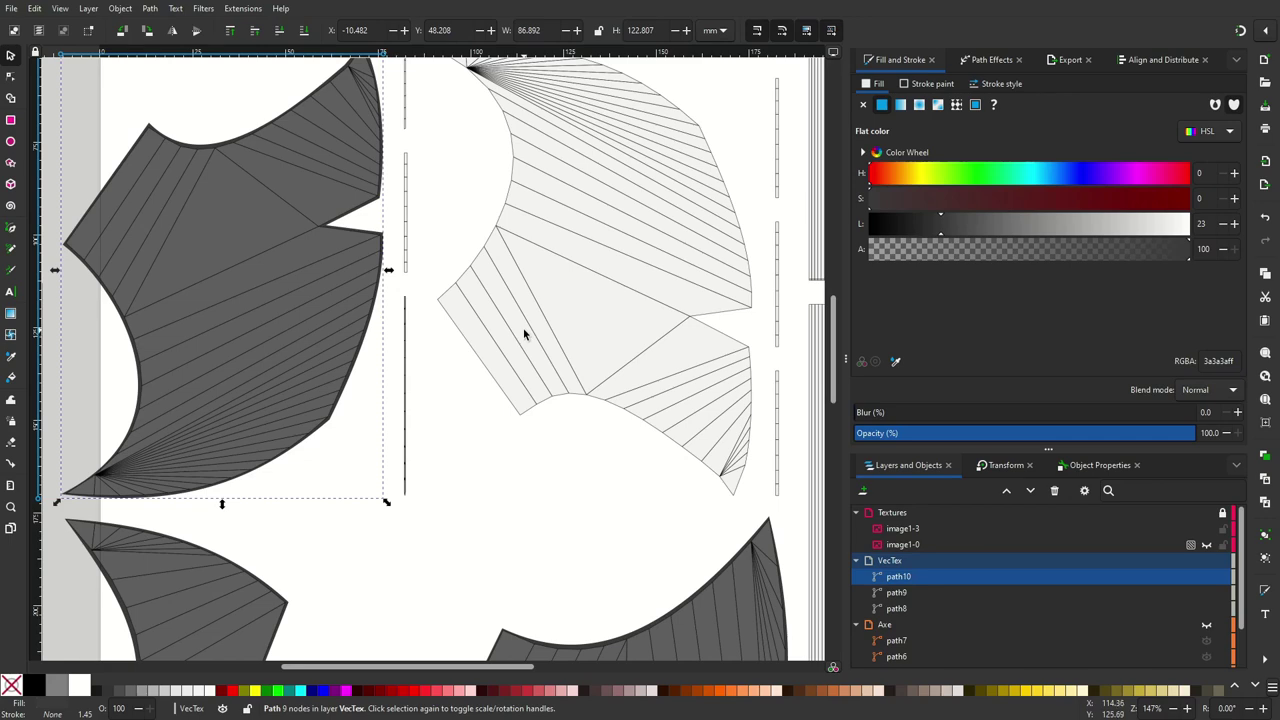
drag(889, 560, 889, 540)
key(minus)
key(minus)
key(minus)
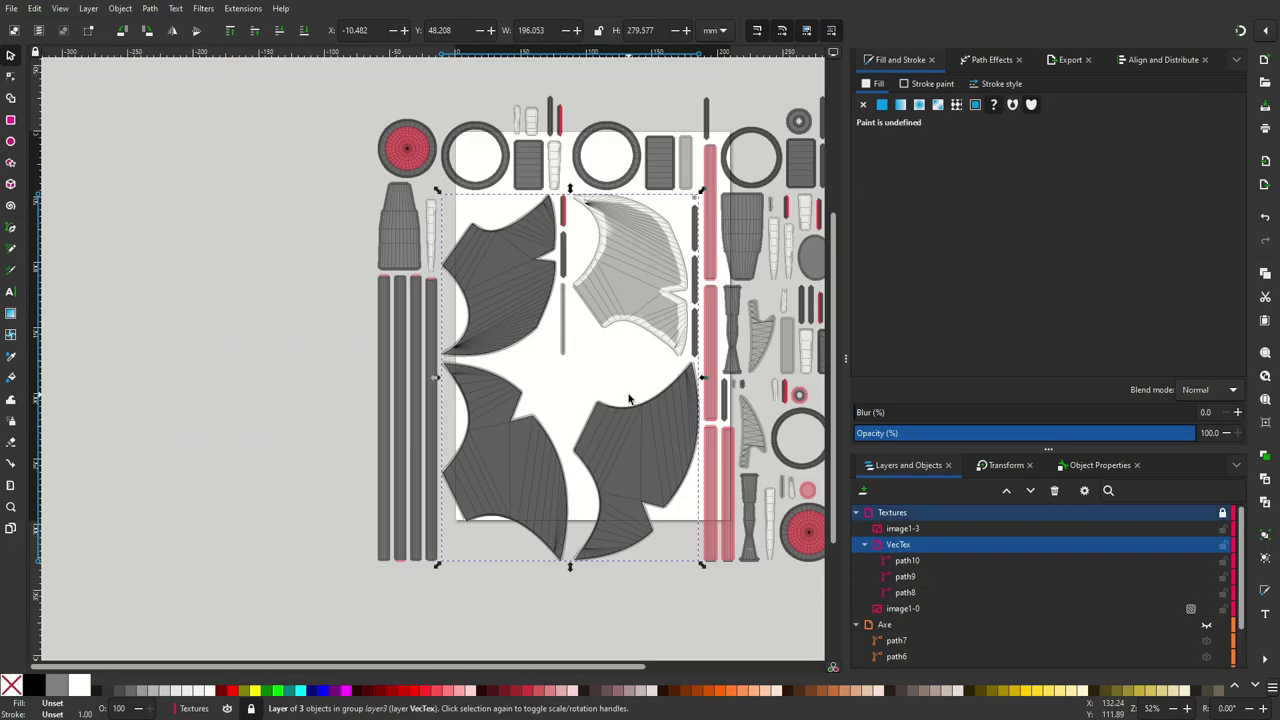
Move the Logo group into the VecTex layer
ctrl+scroll(507, 355, up, 5)
ctrl+scroll(507, 355, down, 4)
scroll(910, 620, down, 1)
right_click(910, 643)
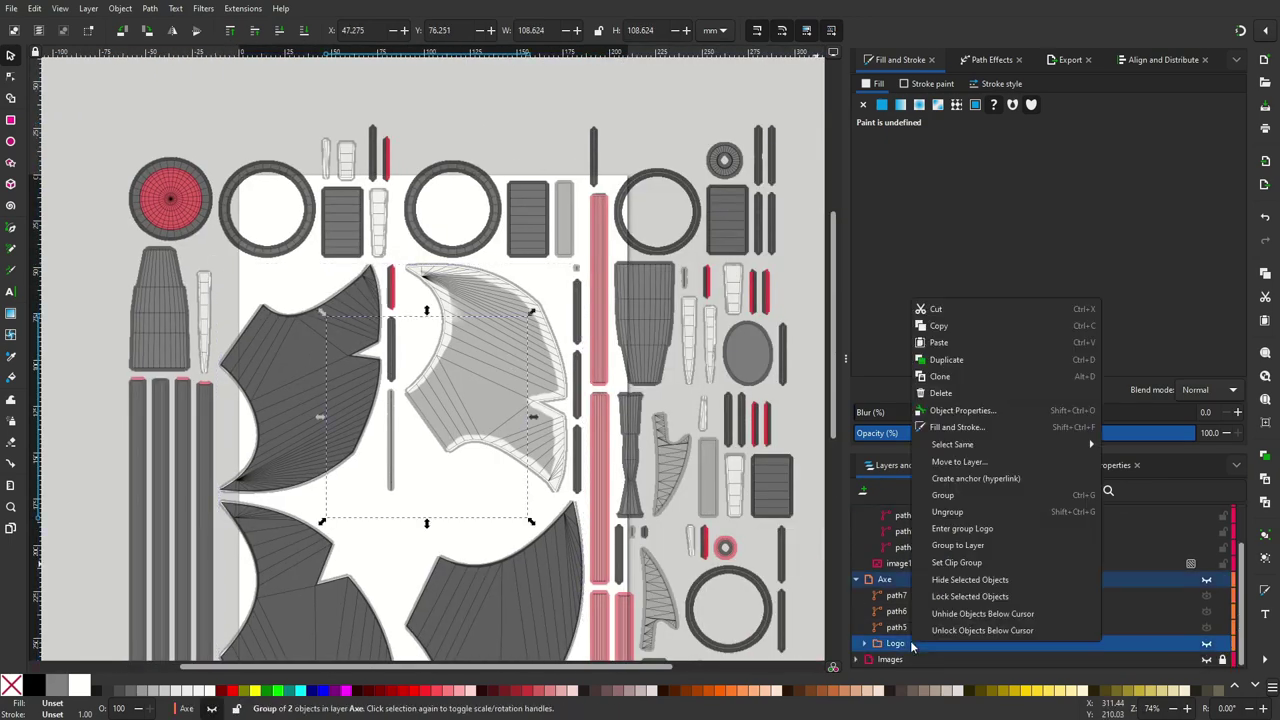
drag(910, 643, 898, 545)
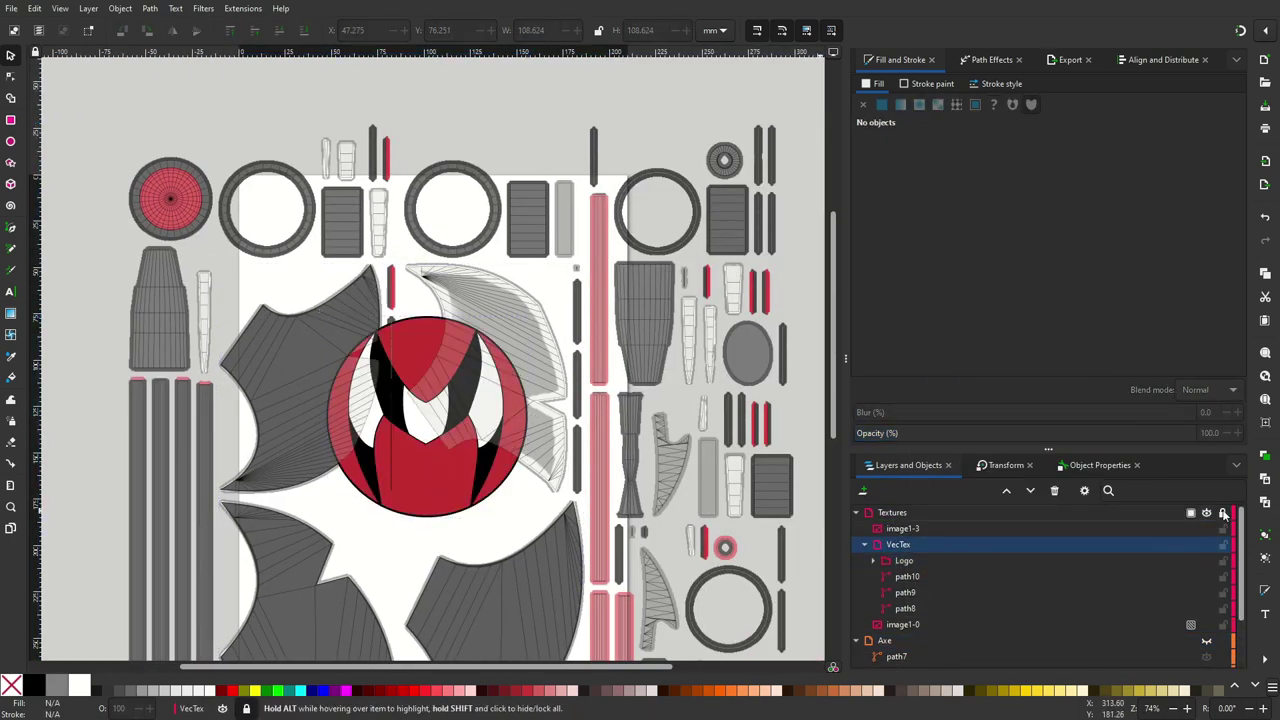
Hide the image1-0 texture to see the shapes underneath
click(903, 560)
ctrl+scroll(180, 263, up, 5)
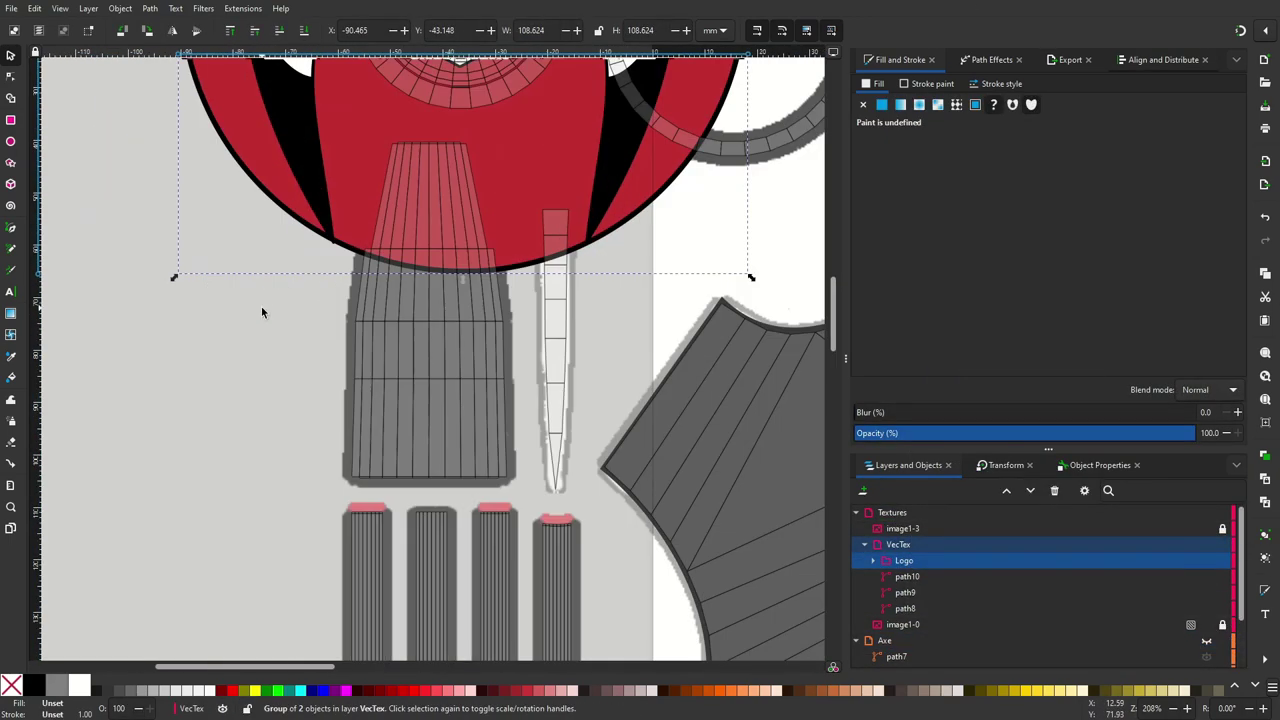
click(963, 624)
click(963, 434)
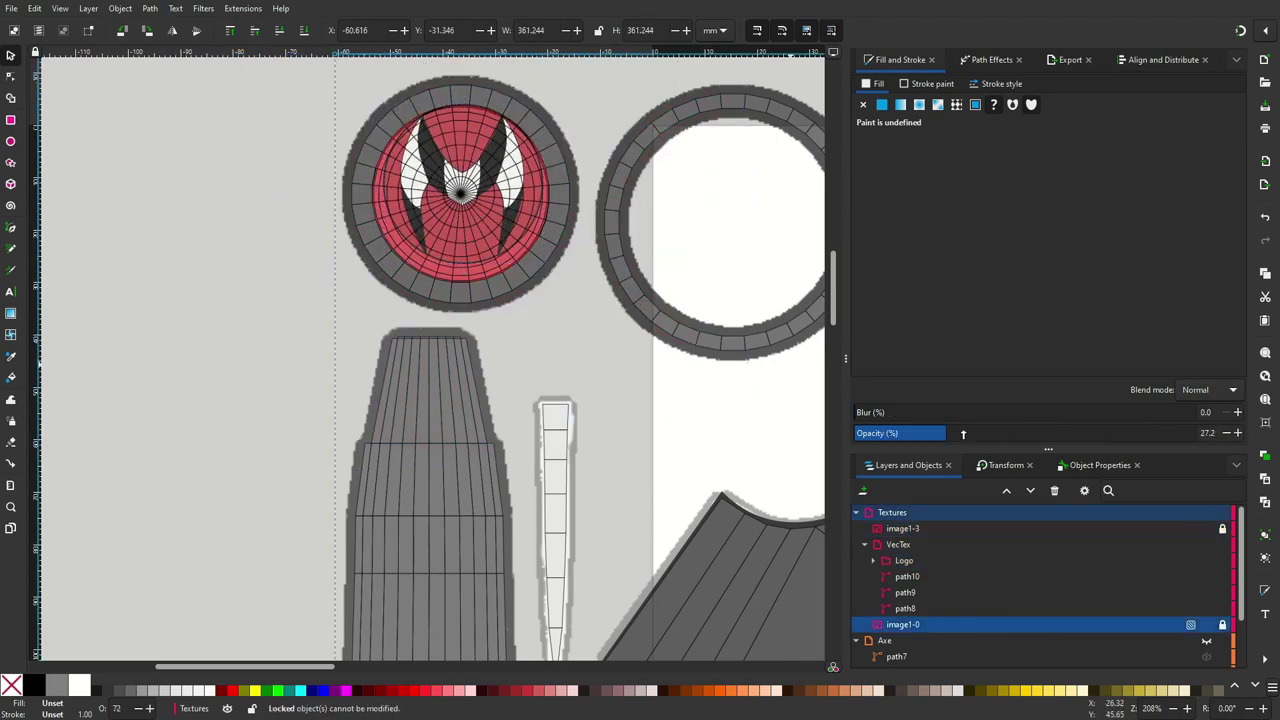
click(1206, 624)
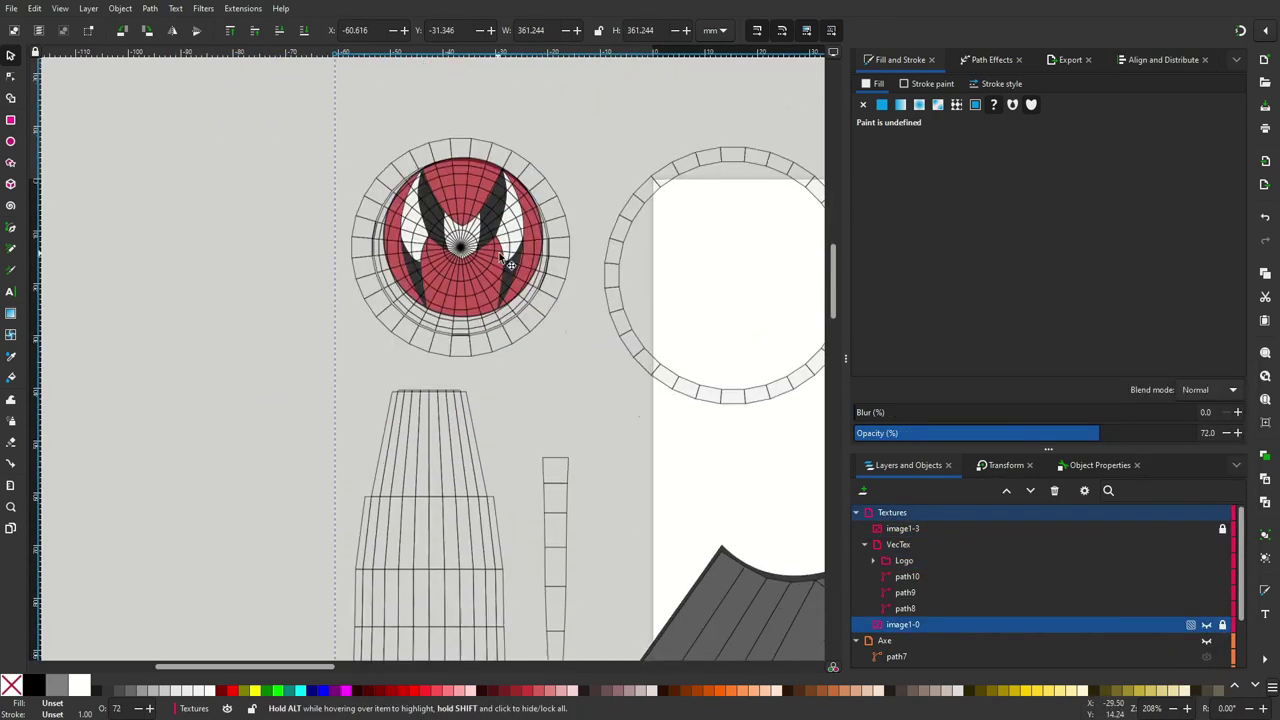
click(903, 560)
Move the red logo over the round hub island and enlarge it to 33.794 mm
ctrl+scroll(453, 404, up, 2)
ctrl+scroll(453, 404, up, 1)
drag(453, 404, 445, 375)
drag(662, 528, 672, 534)
ctrl+scroll(586, 434, up, 4)
ctrl+scroll(425, 248, down, 3)
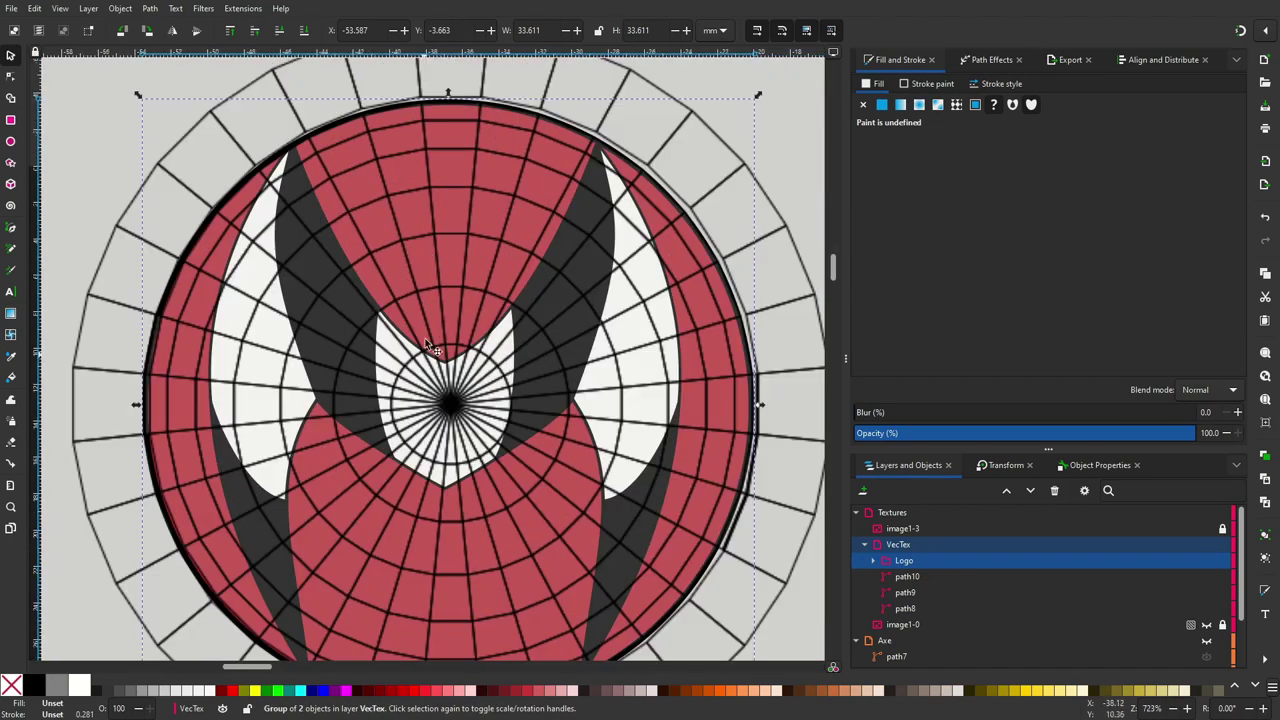
scroll(425, 248, down, 3)
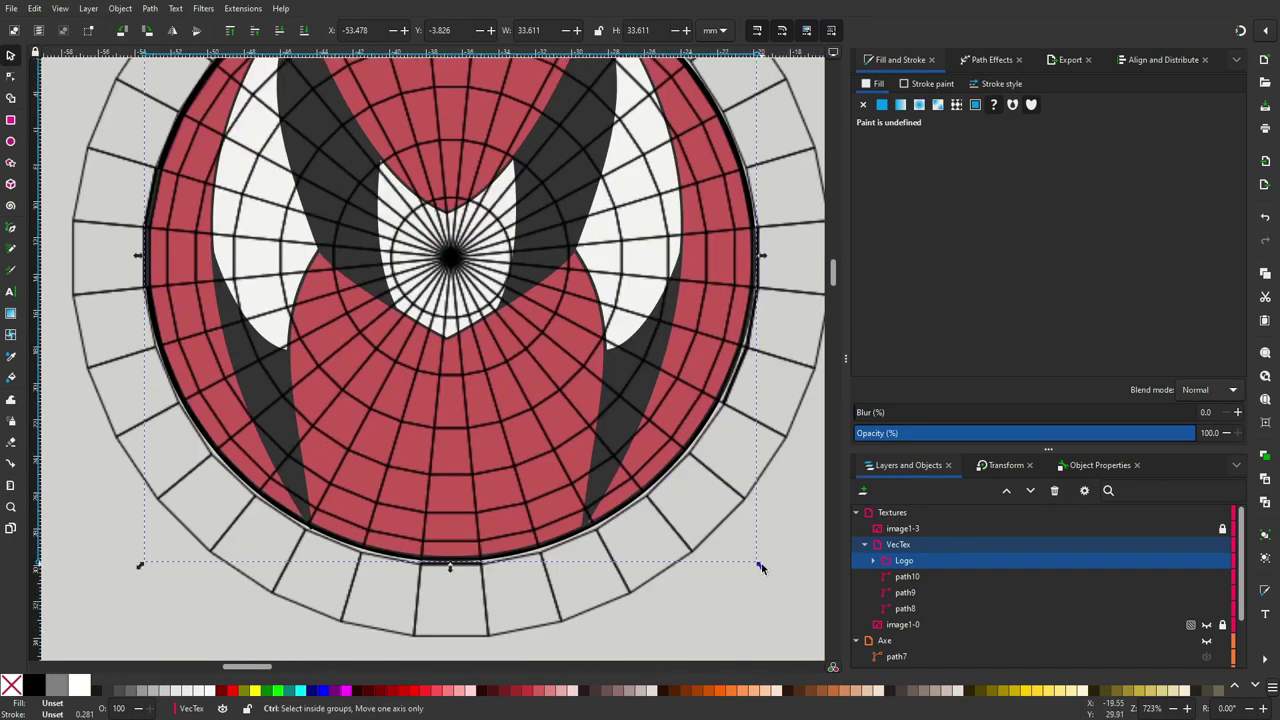
drag(761, 563, 768, 568)
ctrl+scroll(619, 433, down, 3)
ctrl+scroll(619, 433, down, 3)
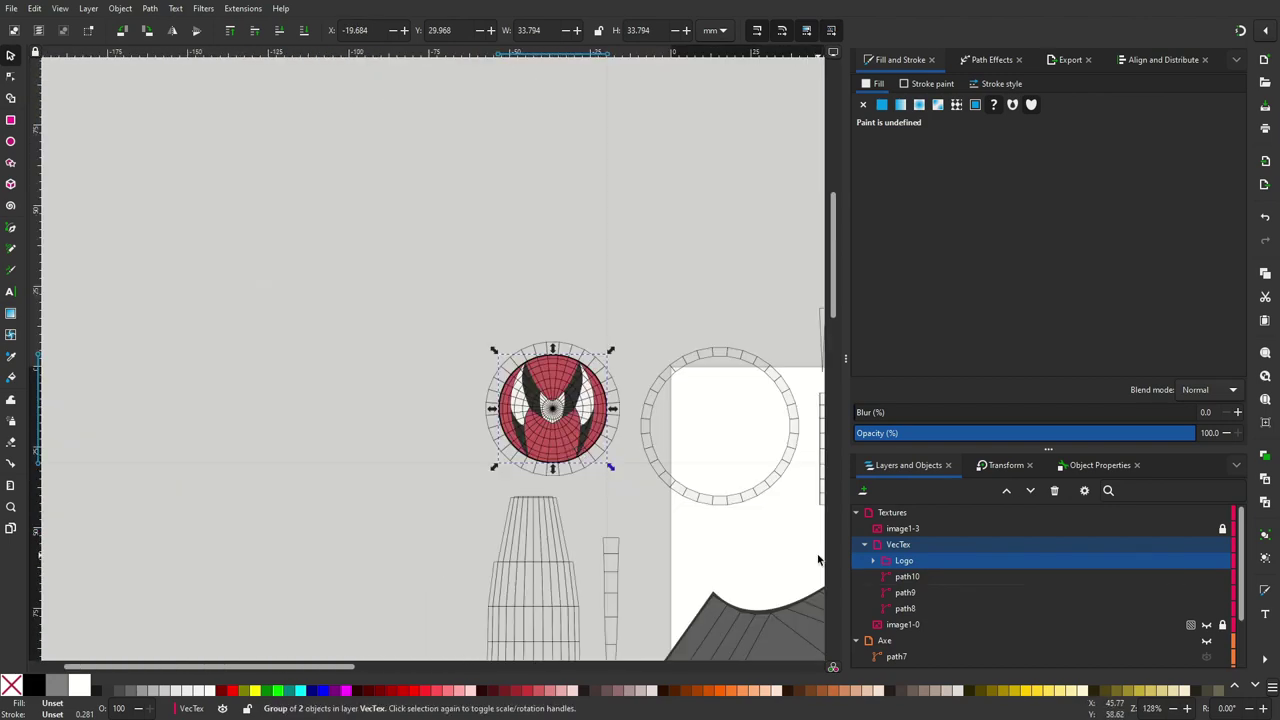
click(301, 506)
ctrl+scroll(500, 462, down, 3)
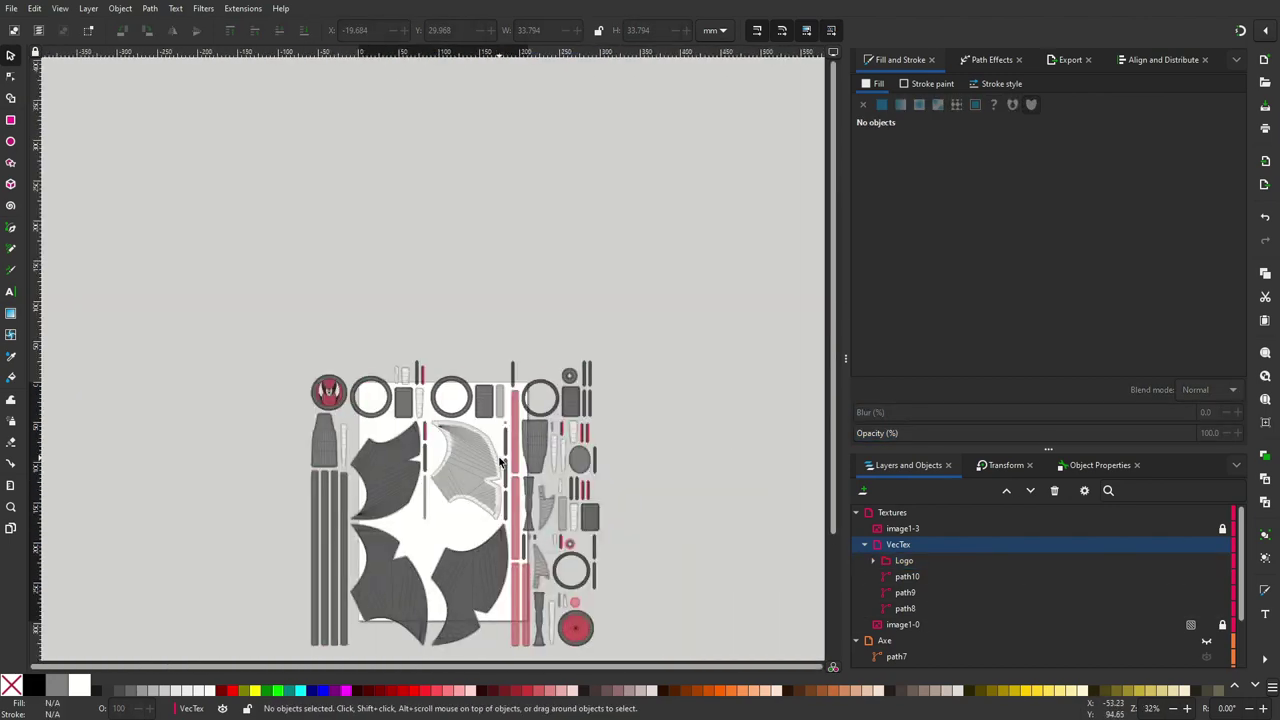
ctrl+scroll(458, 515, up, 3)
Duplicate the Logo group, move the copy onto the lower-right hub island and scale it to fit
right_click(904, 560)
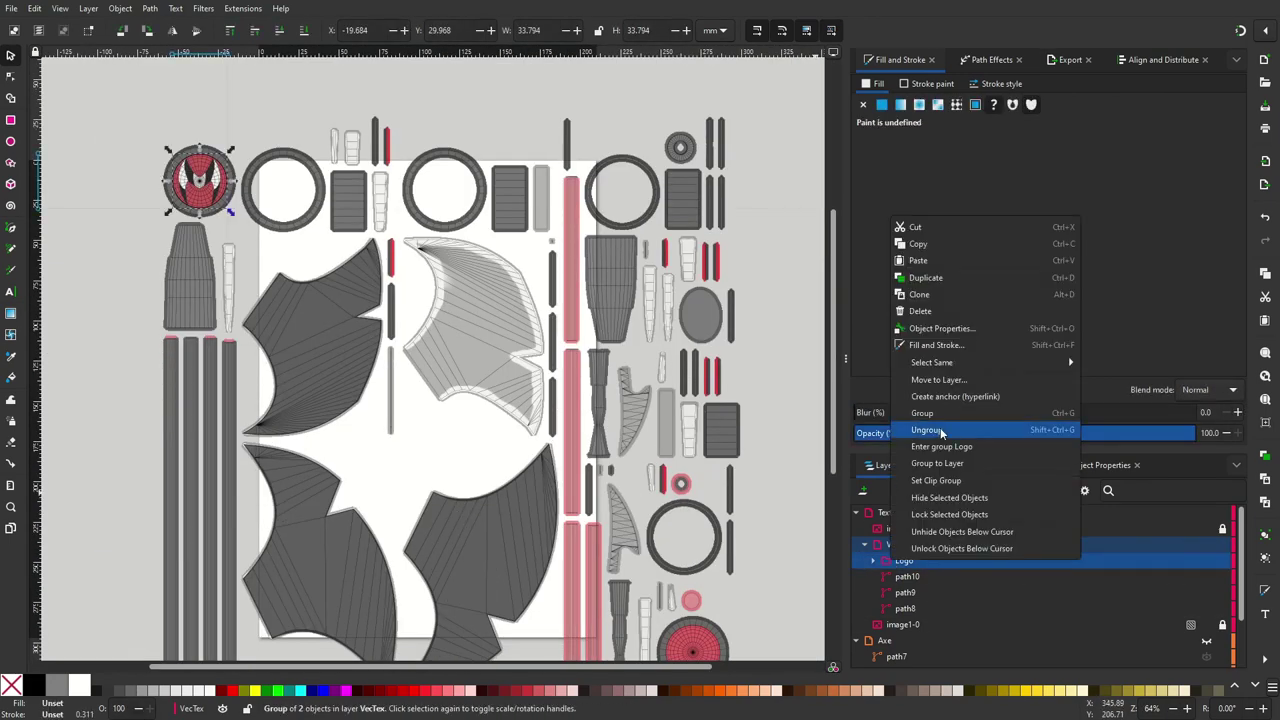
click(930, 272)
drag(210, 178, 720, 592)
ctrl+scroll(720, 592, up, 5)
drag(676, 550, 683, 547)
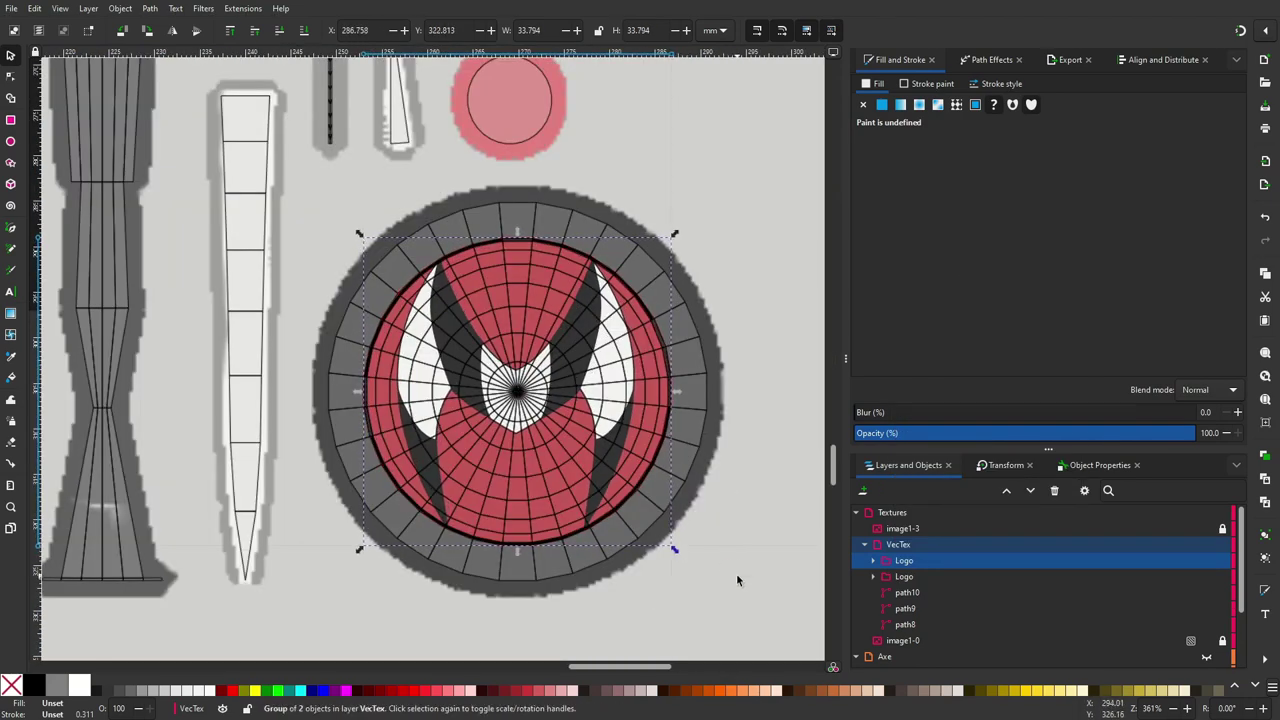
Check the logo copy's fit on the lower-right hub by zooming and reselecting it
click(736, 573)
ctrl+scroll(736, 573, down, 5)
scroll(573, 508, up, 2)
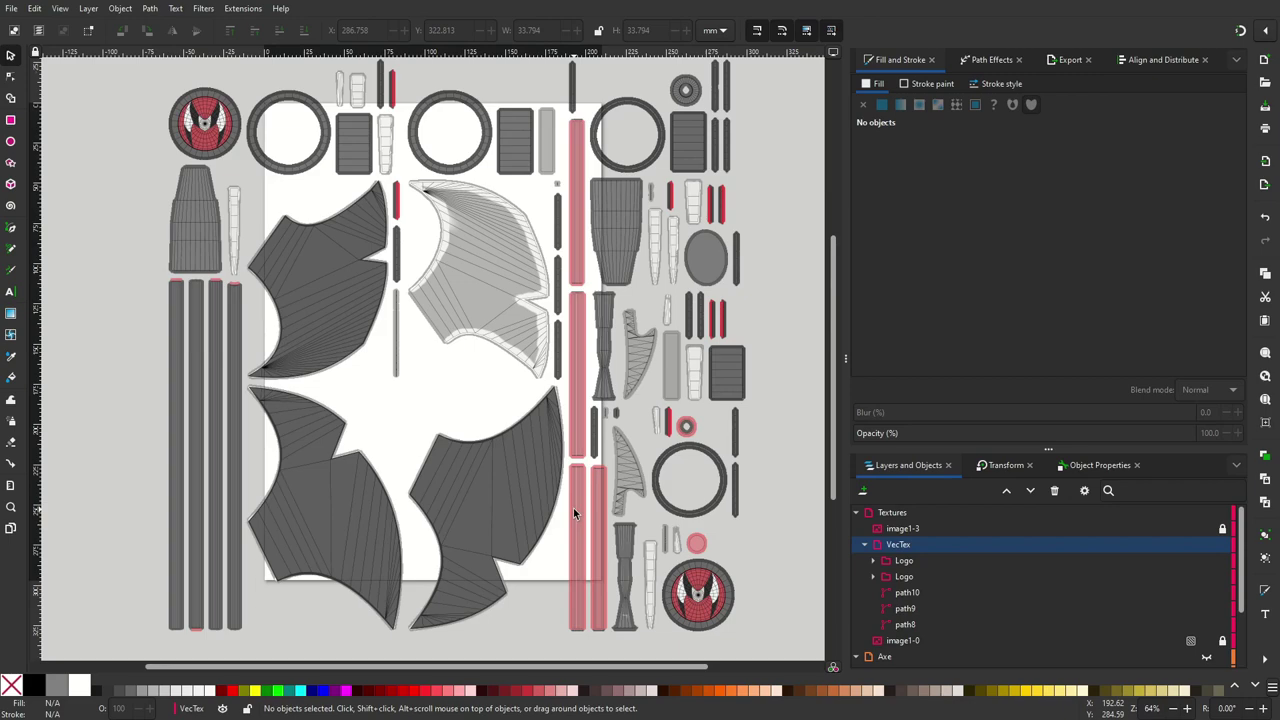
ctrl+scroll(711, 622, up, 6)
click(697, 547)
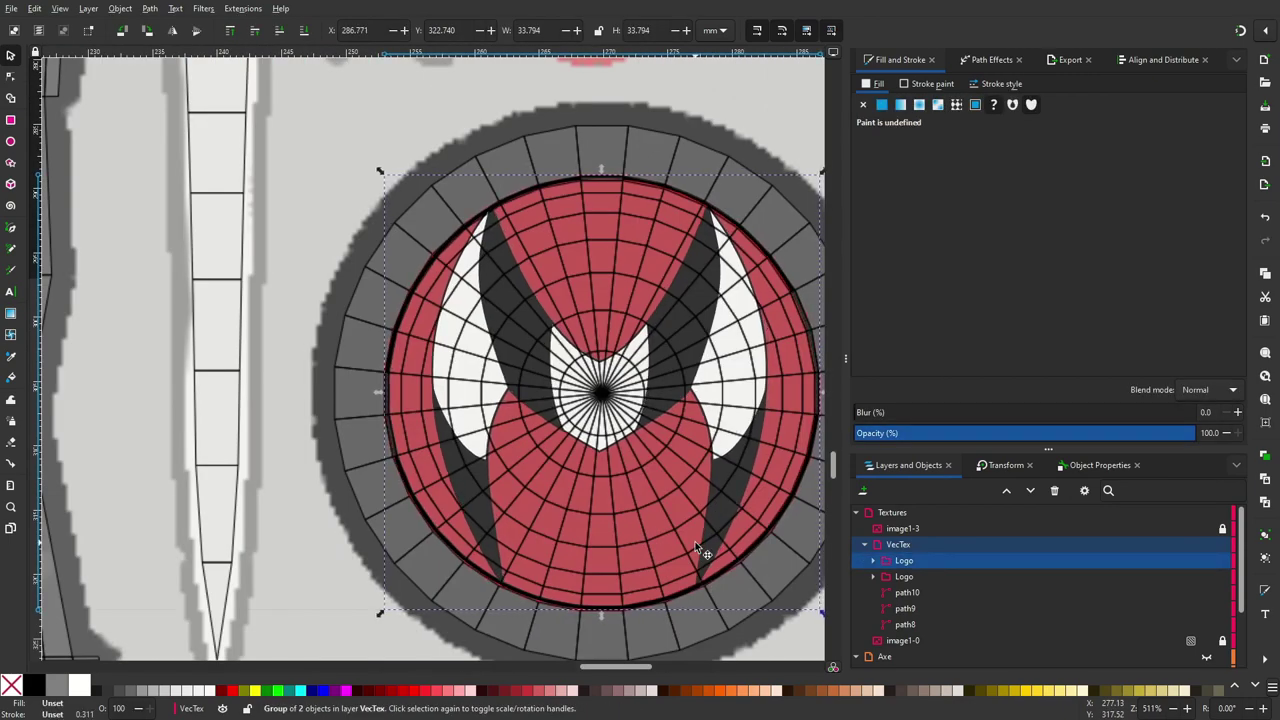
ctrl+scroll(317, 194, down, 8)
ctrl+scroll(613, 398, up, 3)
ctrl+scroll(613, 398, down, 5)
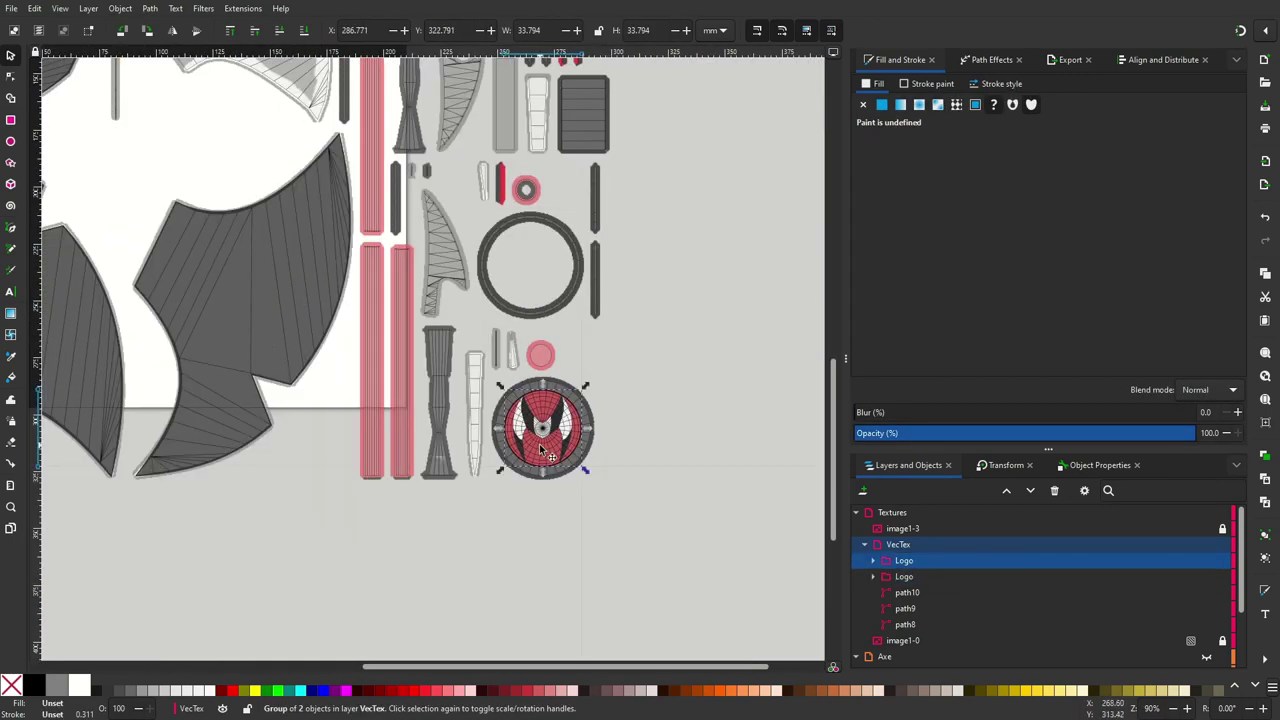
ctrl+scroll(649, 418, up, 2)
click(649, 418)
ctrl+scroll(649, 418, up, 5)
click(425, 515)
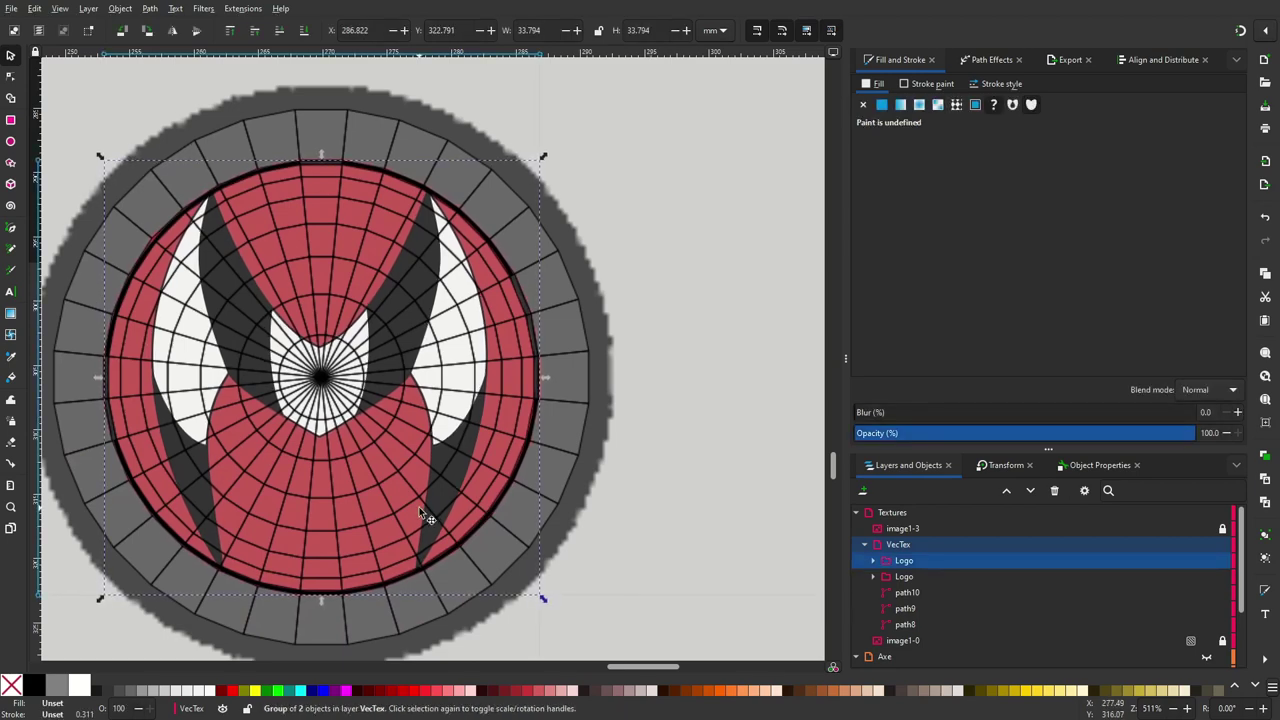
ctrl+scroll(668, 548, down, 7)
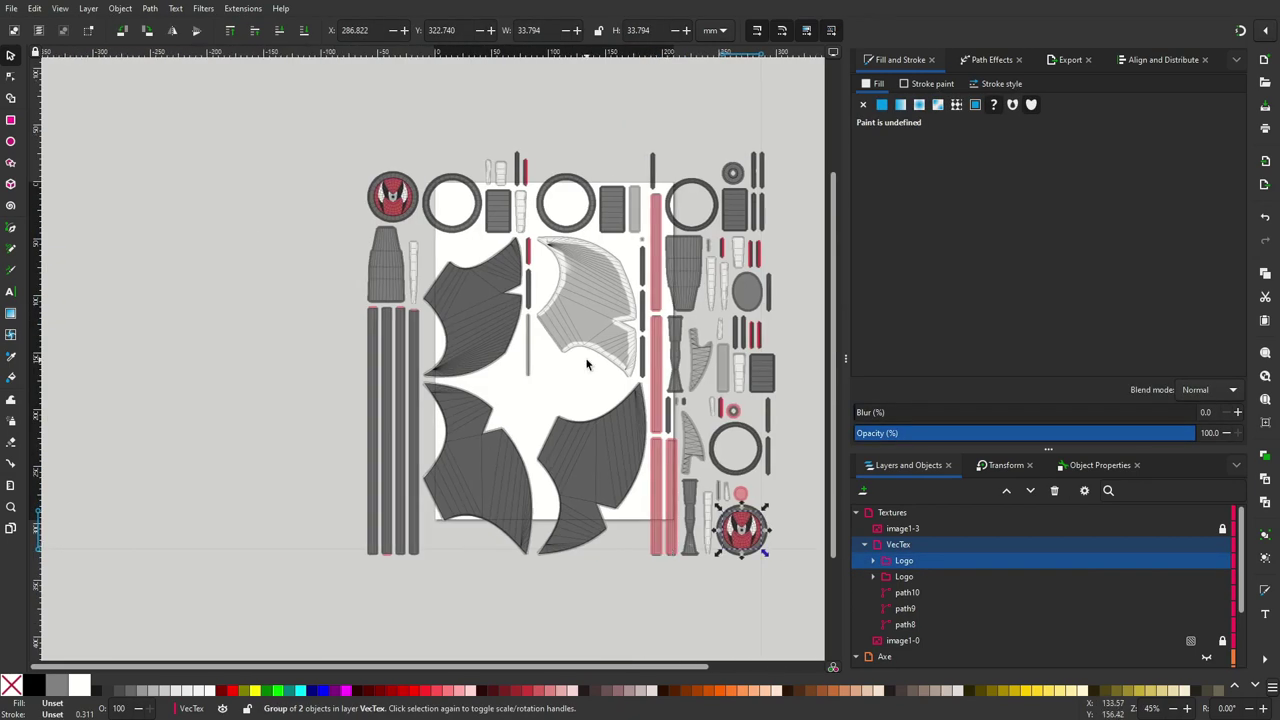
ctrl+scroll(587, 364, up, 4)
scroll(579, 305, down, 5)
scroll(579, 305, up, 5)
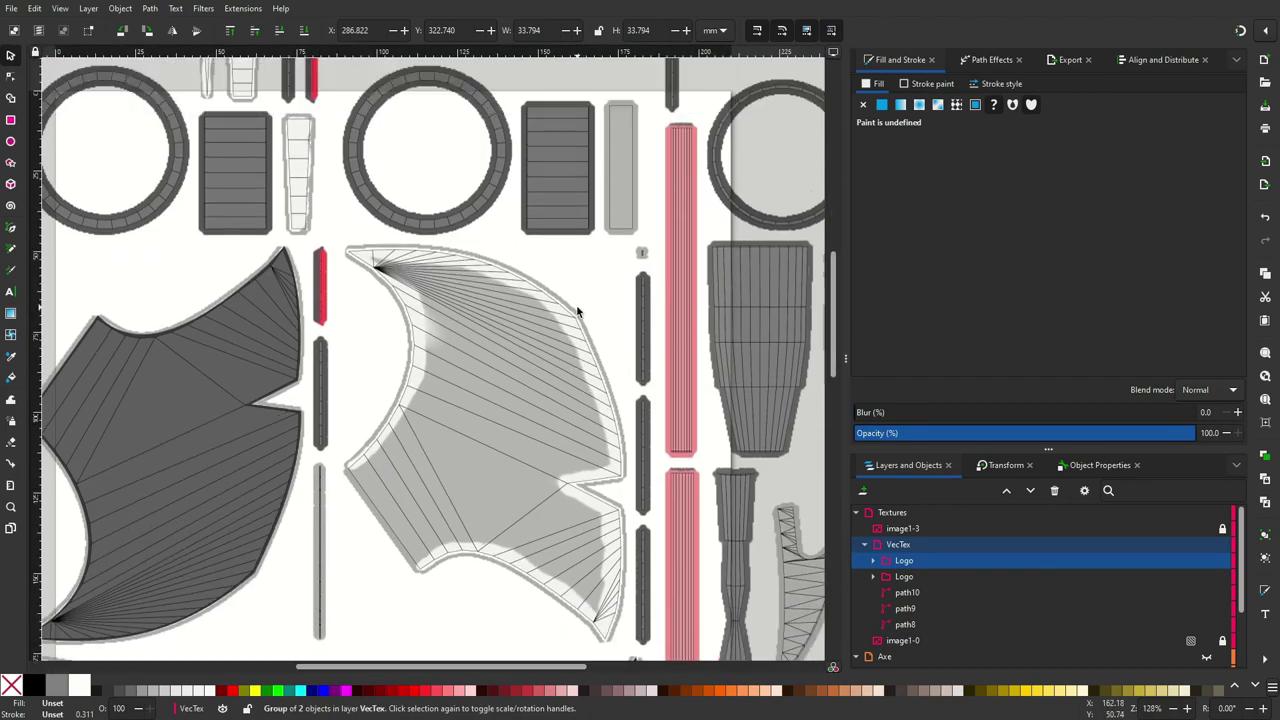
Duplicate the dark blade shape, flip it vertically and slide the copy right onto the light wing
scroll(554, 326, down, 2)
click(277, 338)
key(ctrl+d)
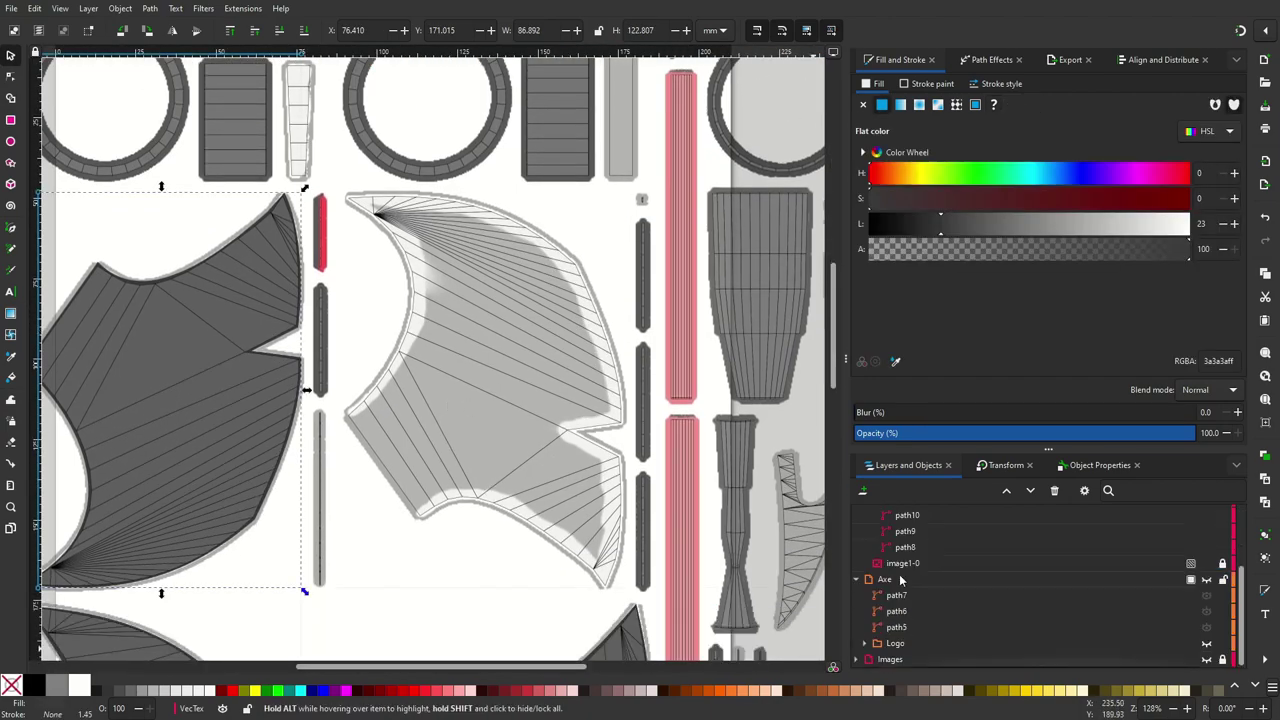
key(v)
scroll(300, 400, down, 2)
right_click(224, 338)
key(Escape)
key(shift+Right)
key(shift+Right)
key(shift+Right)
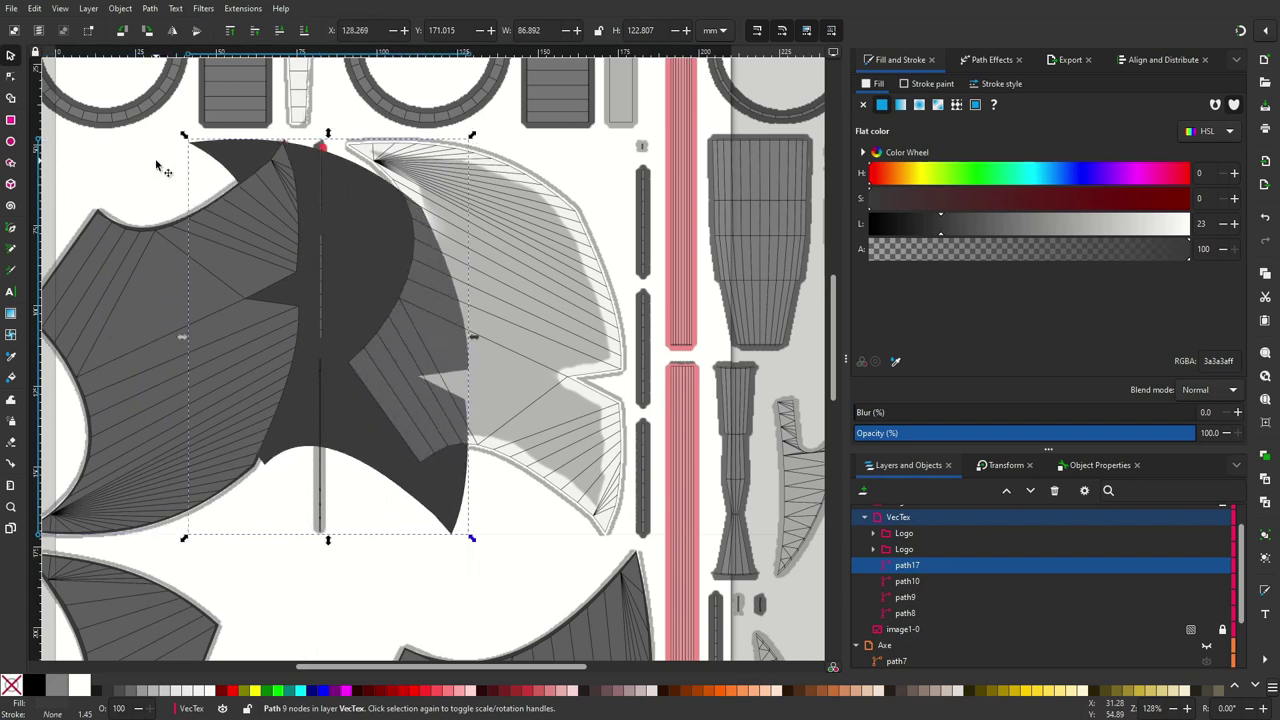
key(shift+Right)
key(shift+Right)
key(shift+Right)
key(alt+Left)
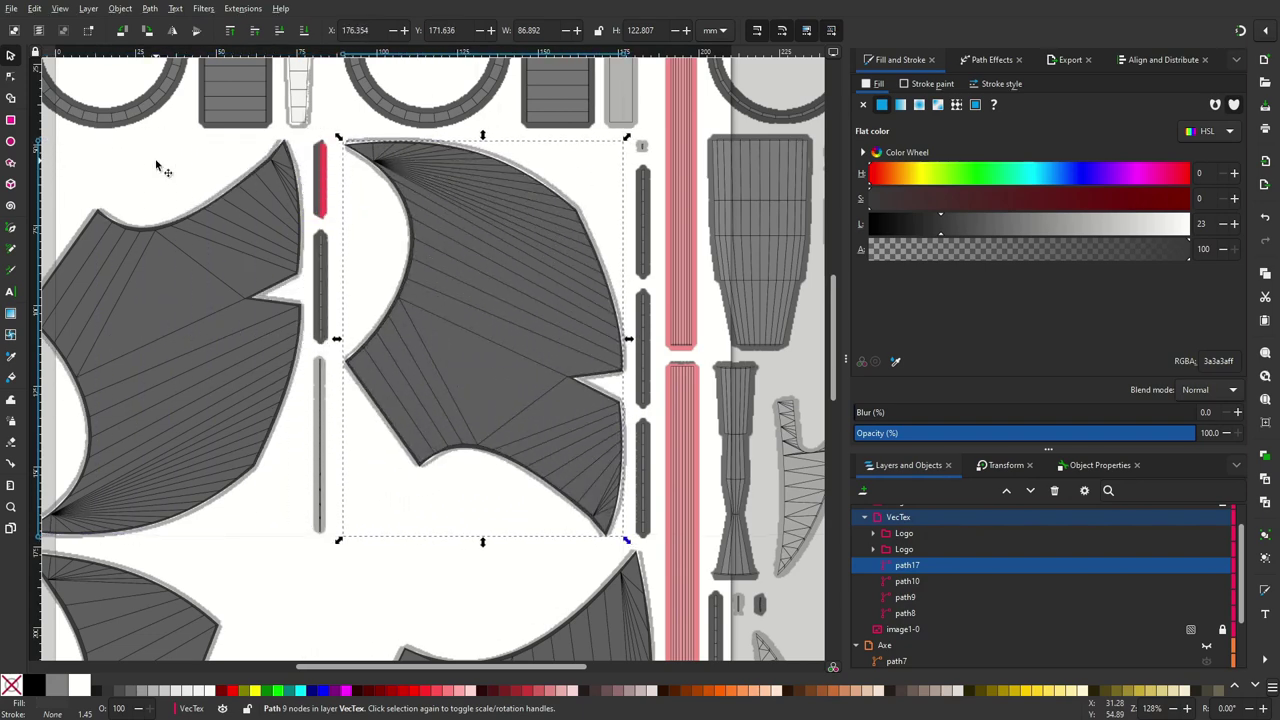
Trace a closed outline around the upper-left blade island and make it opaque light grey
click(13, 76)
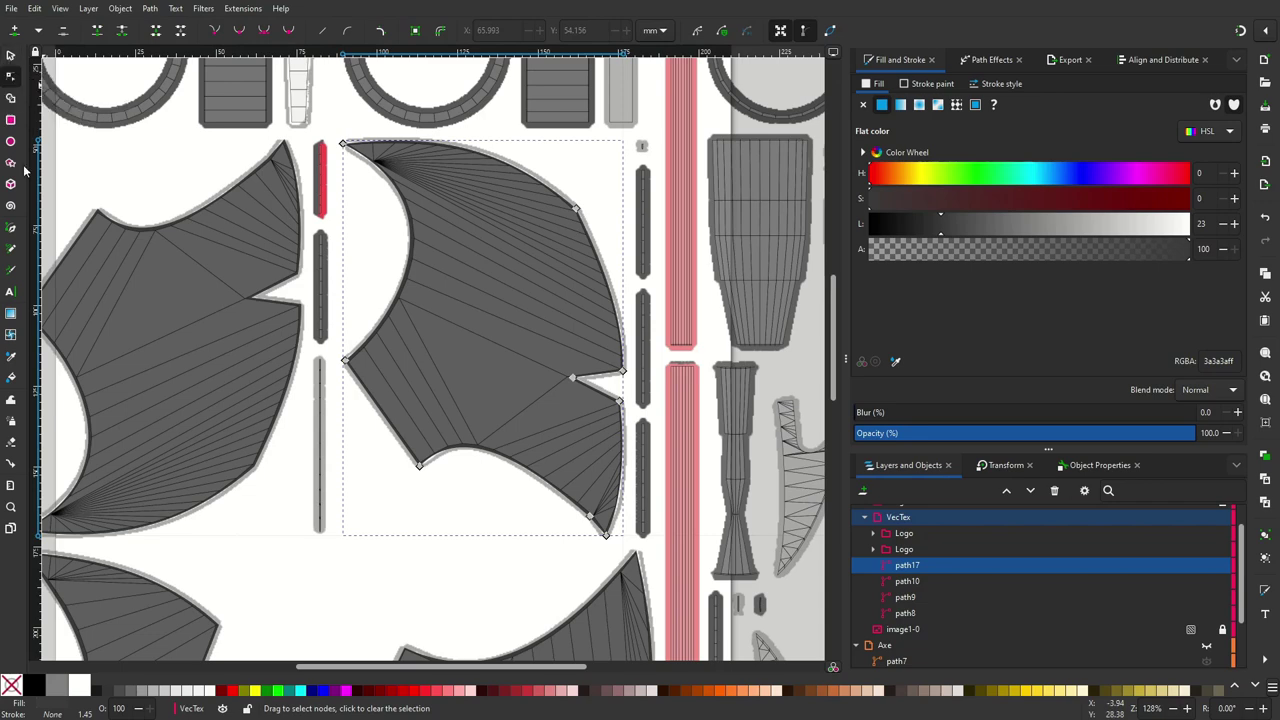
click(11, 228)
scroll(272, 251, left, 4)
ctrl+scroll(200, 214, up, 1)
click(196, 211)
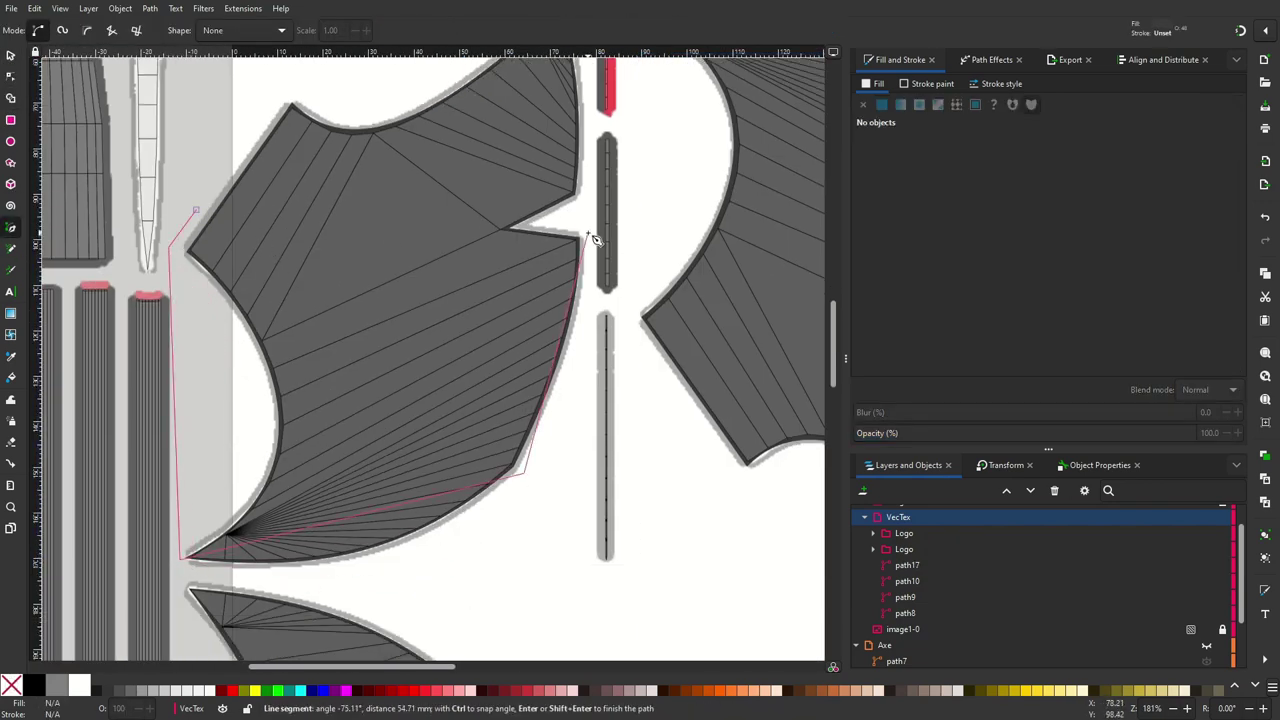
scroll(597, 122, up, 3)
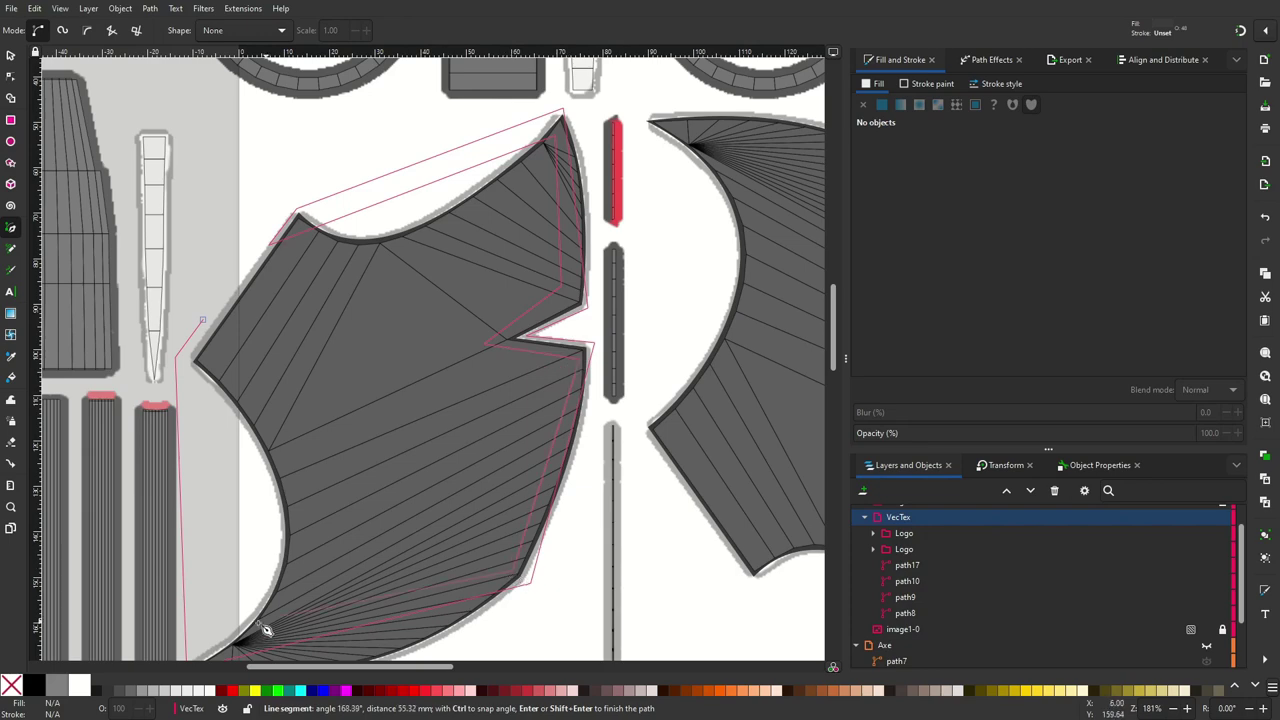
scroll(230, 500, down, 2)
click(190, 610)
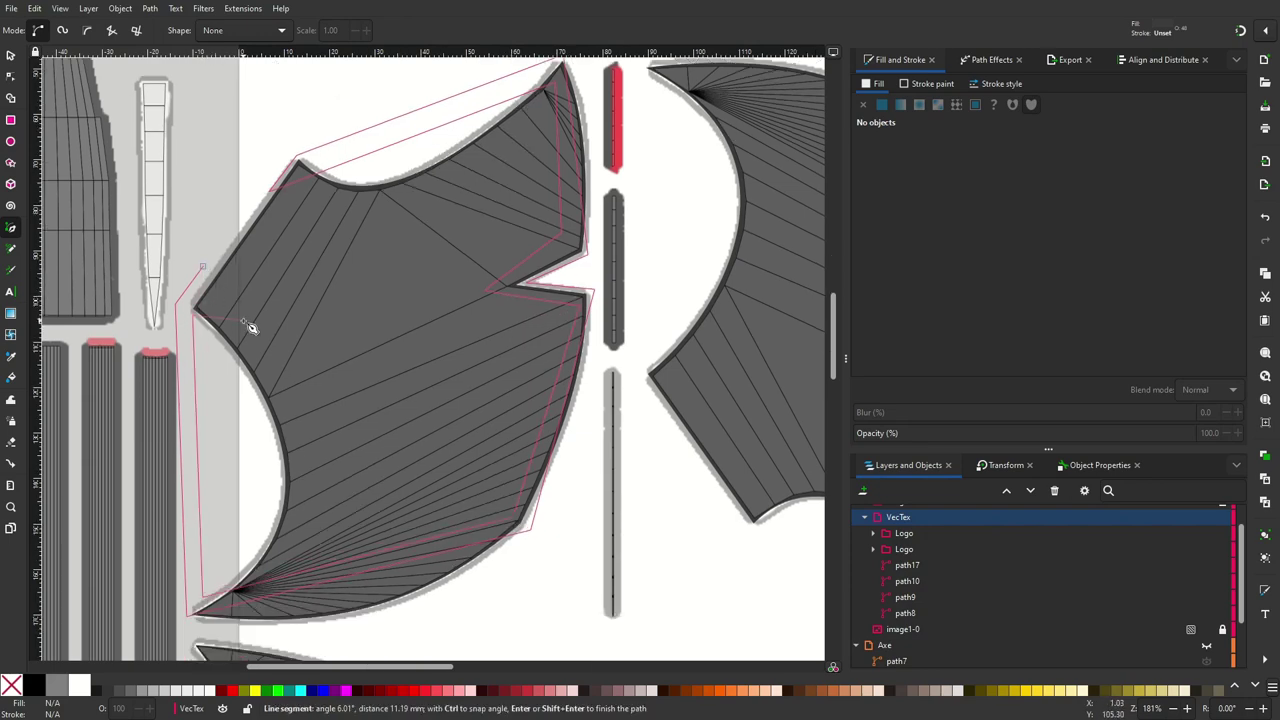
click(203, 268)
click(1190, 560)
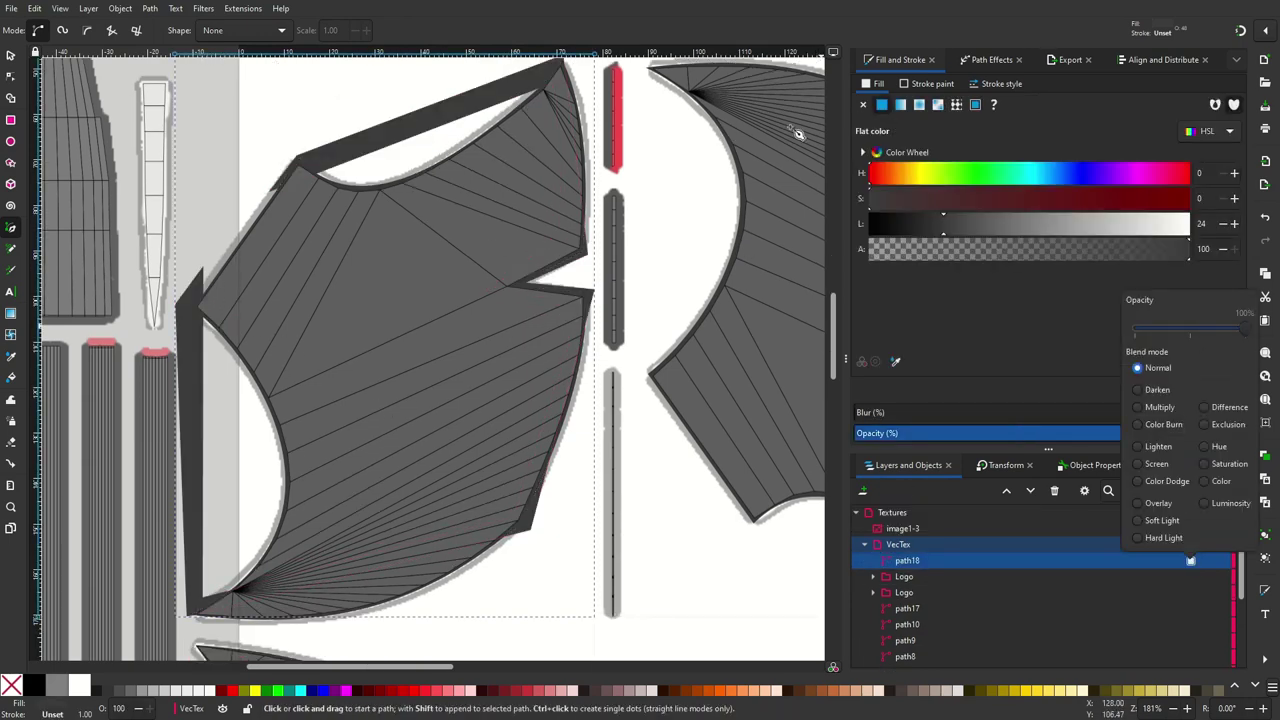
click(1067, 223)
Curve the band's left, bottom and lower-right edges with the Node tool to follow the blade
key(n)
drag(208, 393, 251, 528)
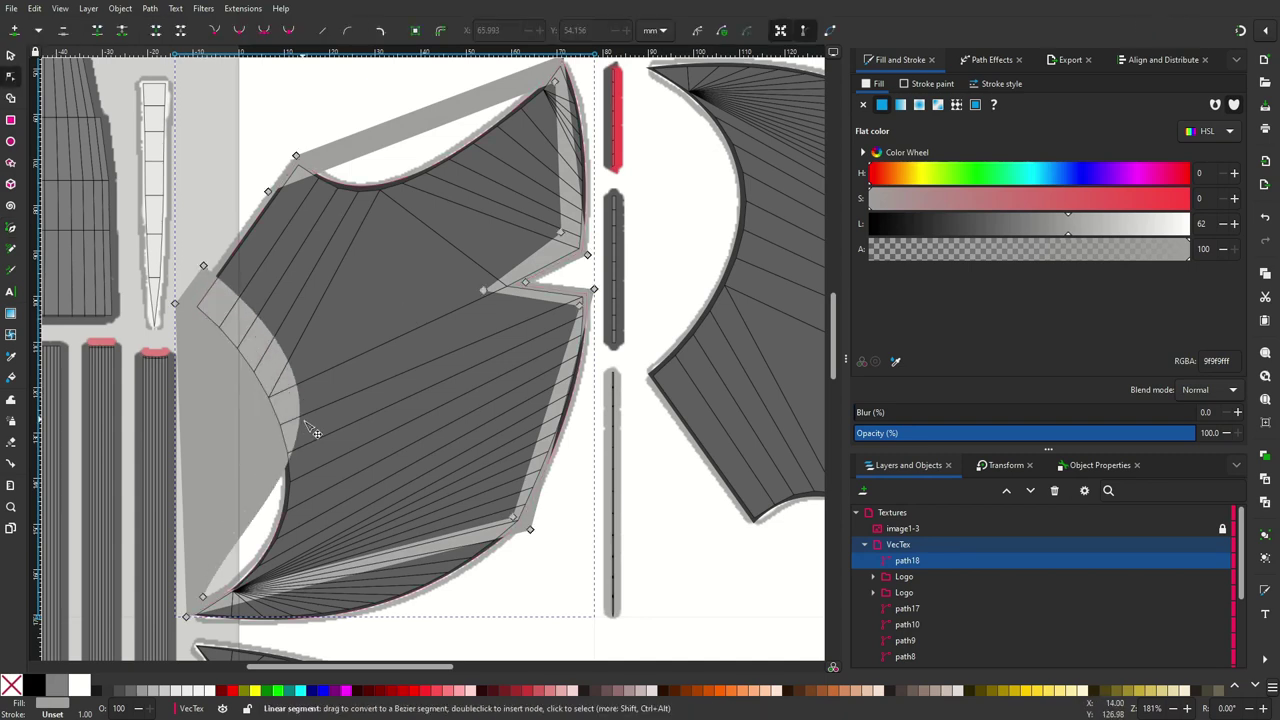
drag(186, 617, 190, 620)
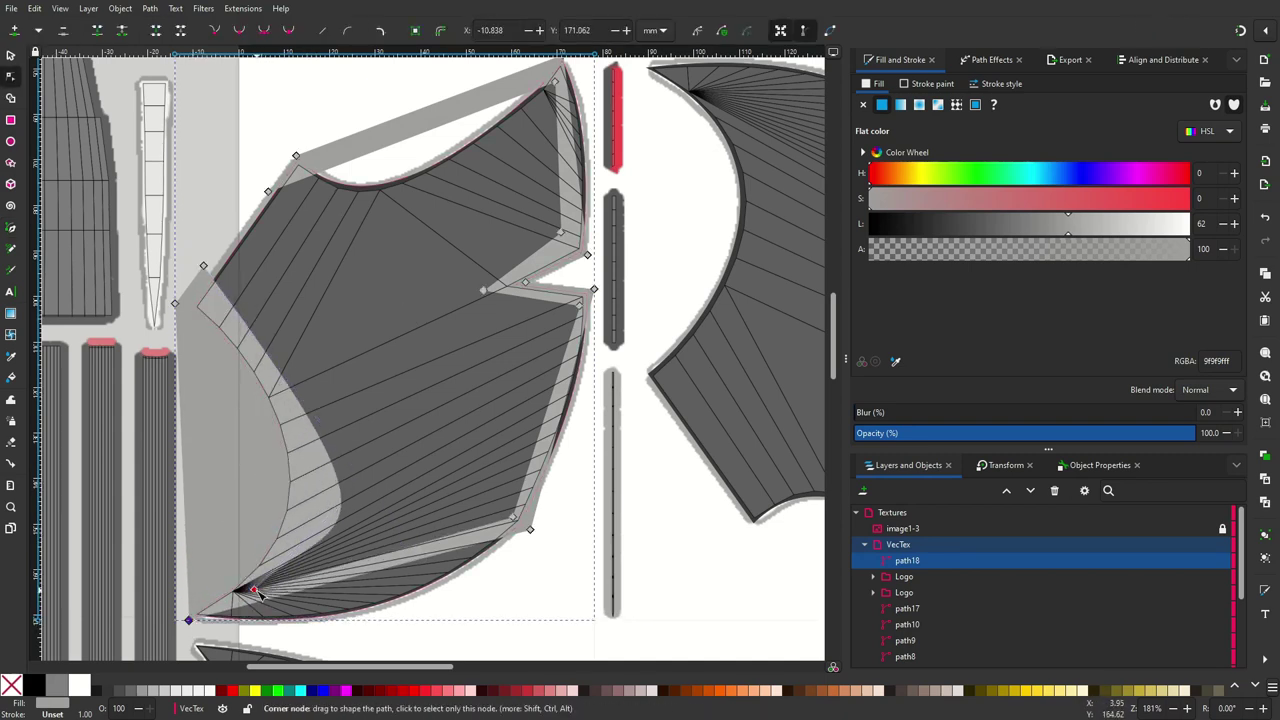
drag(478, 568, 449, 651)
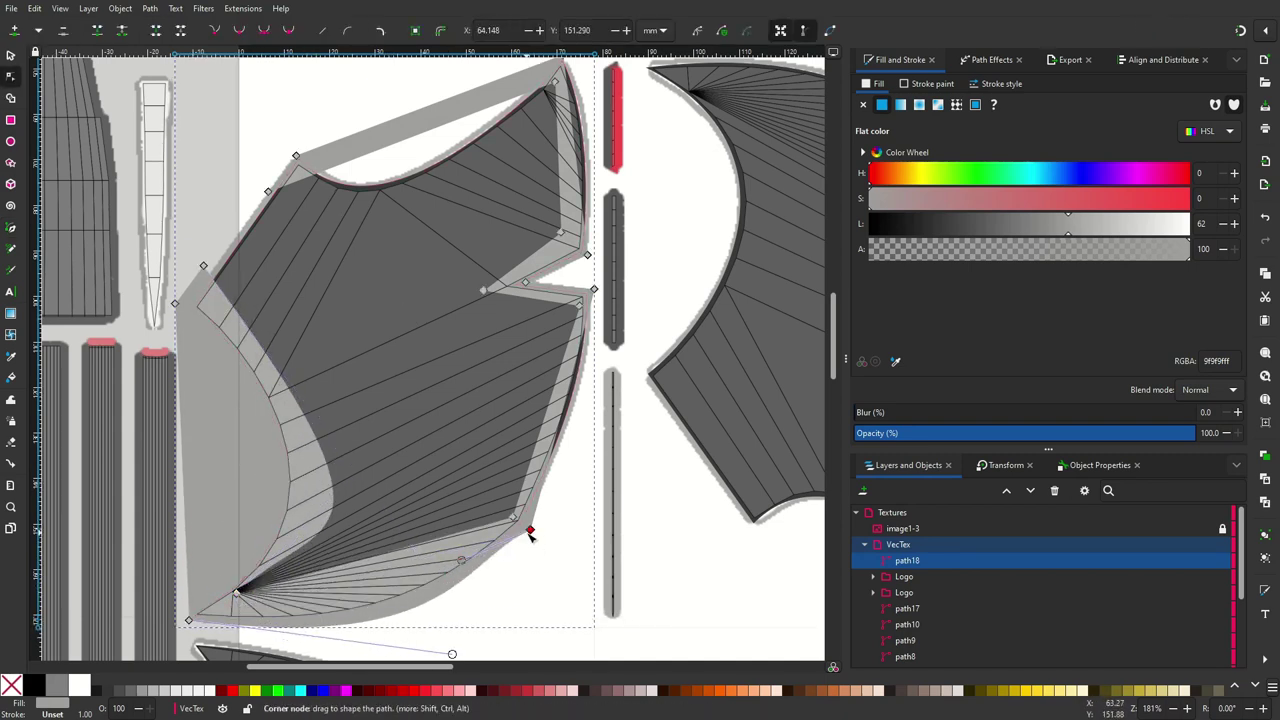
drag(530, 532, 503, 546)
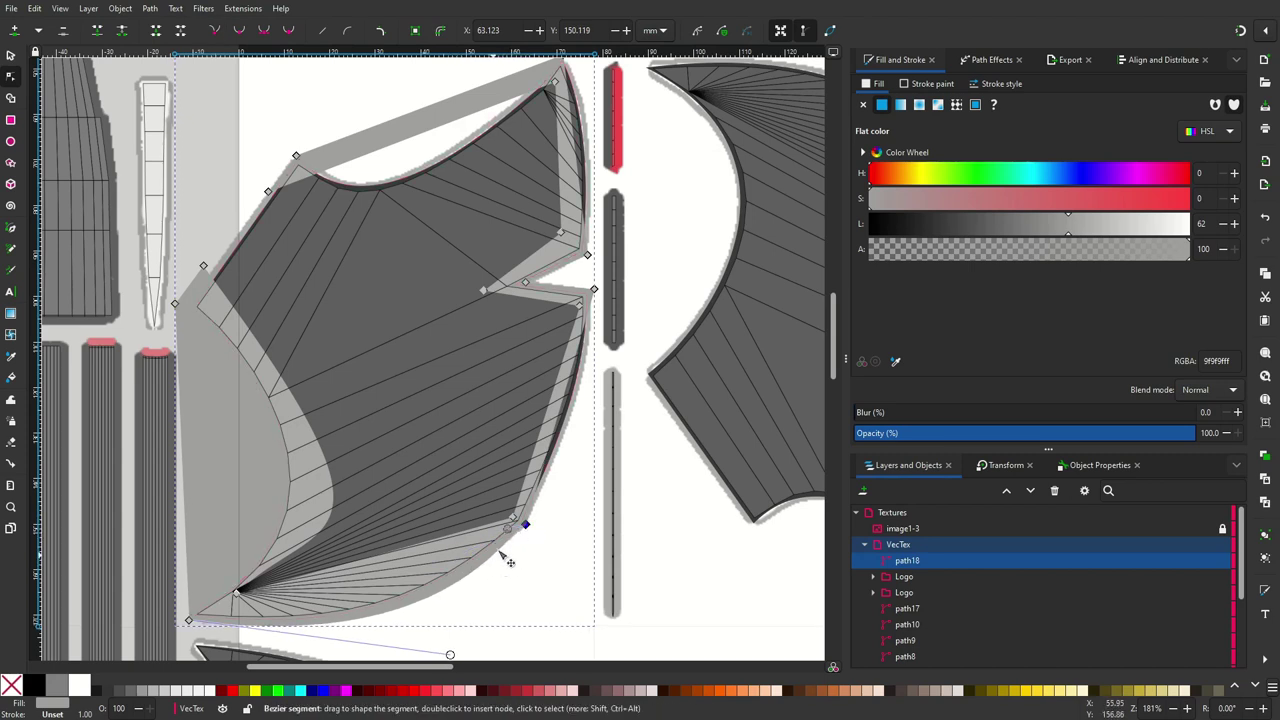
drag(524, 524, 493, 506)
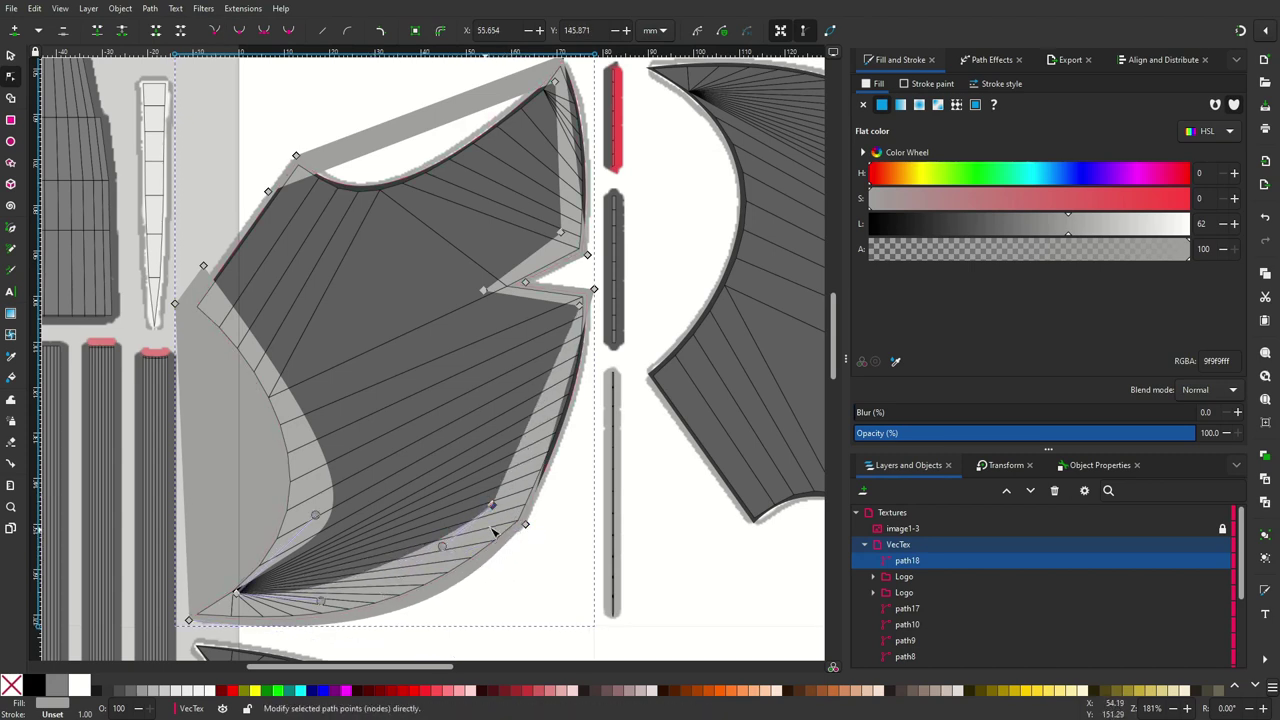
drag(594, 290, 587, 290)
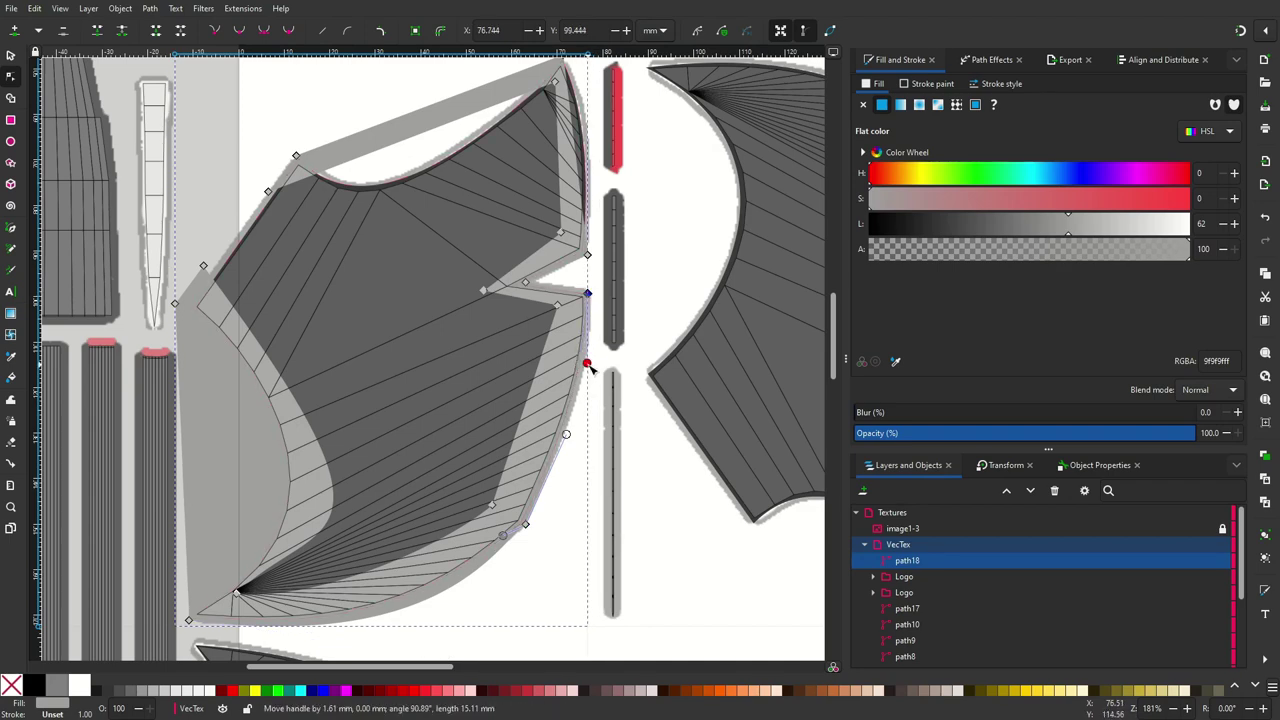
scroll(575, 380, down, 2)
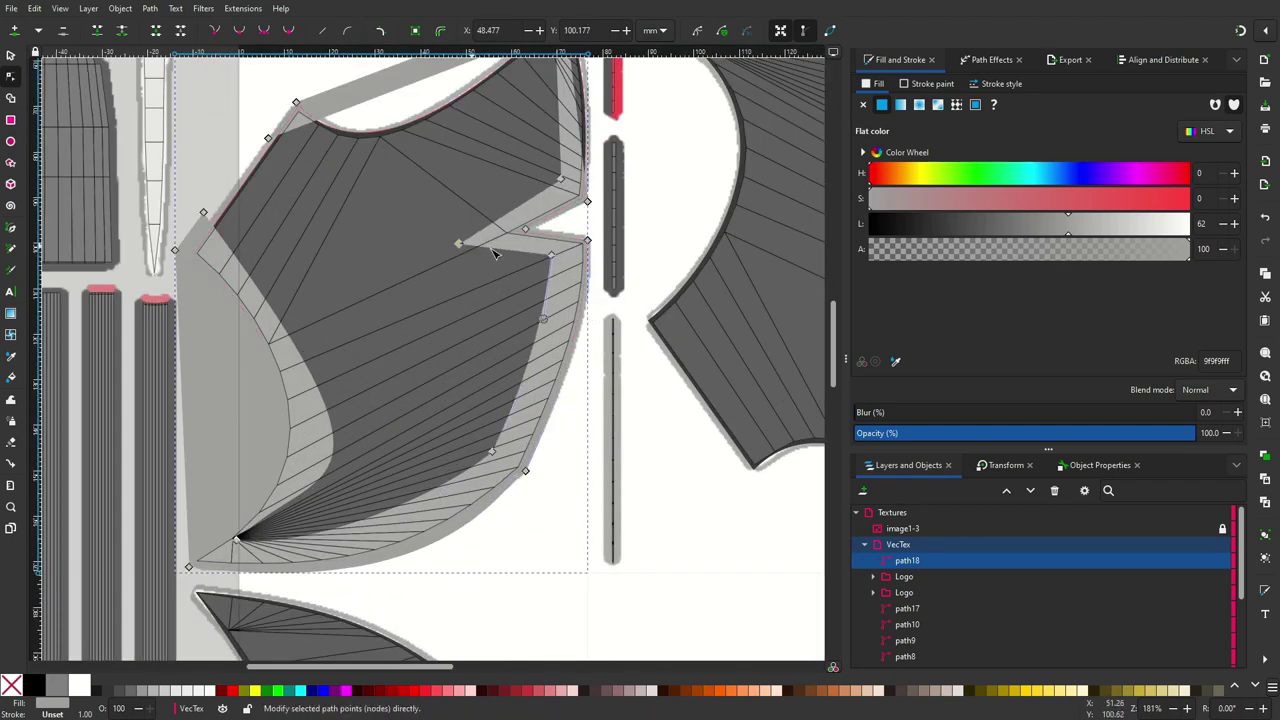
scroll(545, 187, up, 4)
mouse_move(560, 285)
mouse_down()
mouse_move(548, 287)
mouse_move(588, 307)
mouse_up()
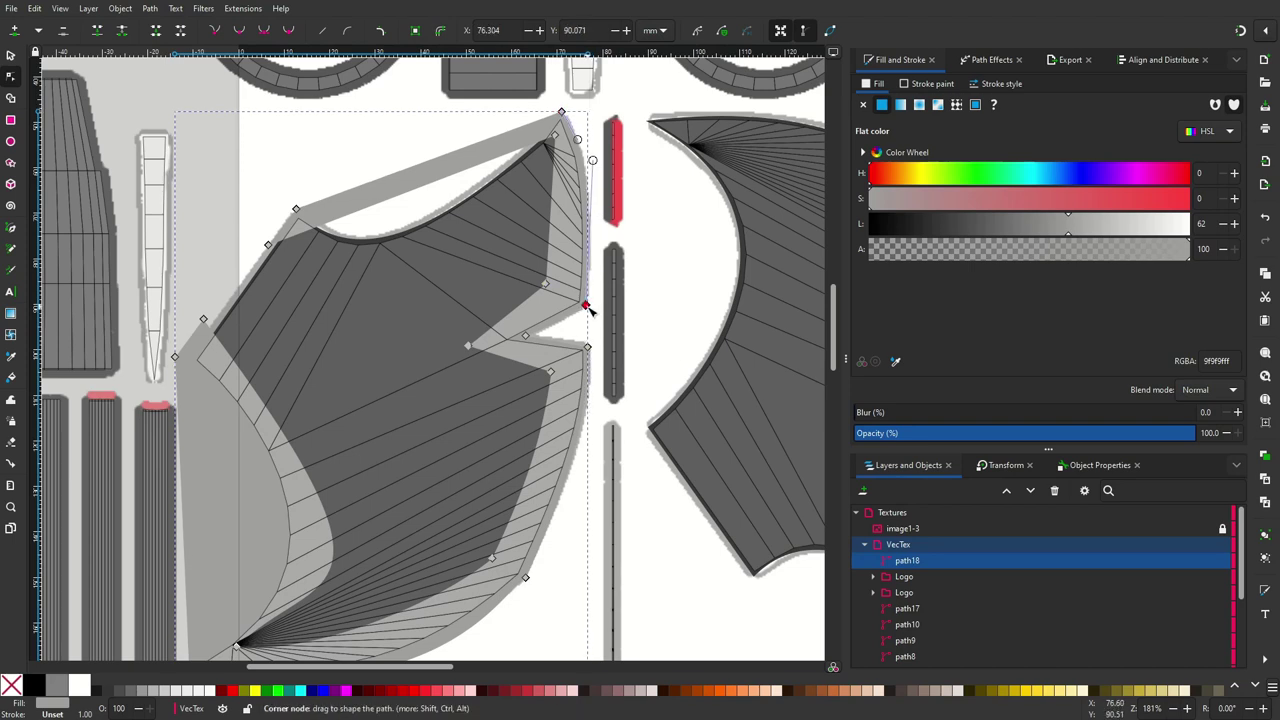
scroll(589, 311, down, 2)
drag(237, 596, 239, 605)
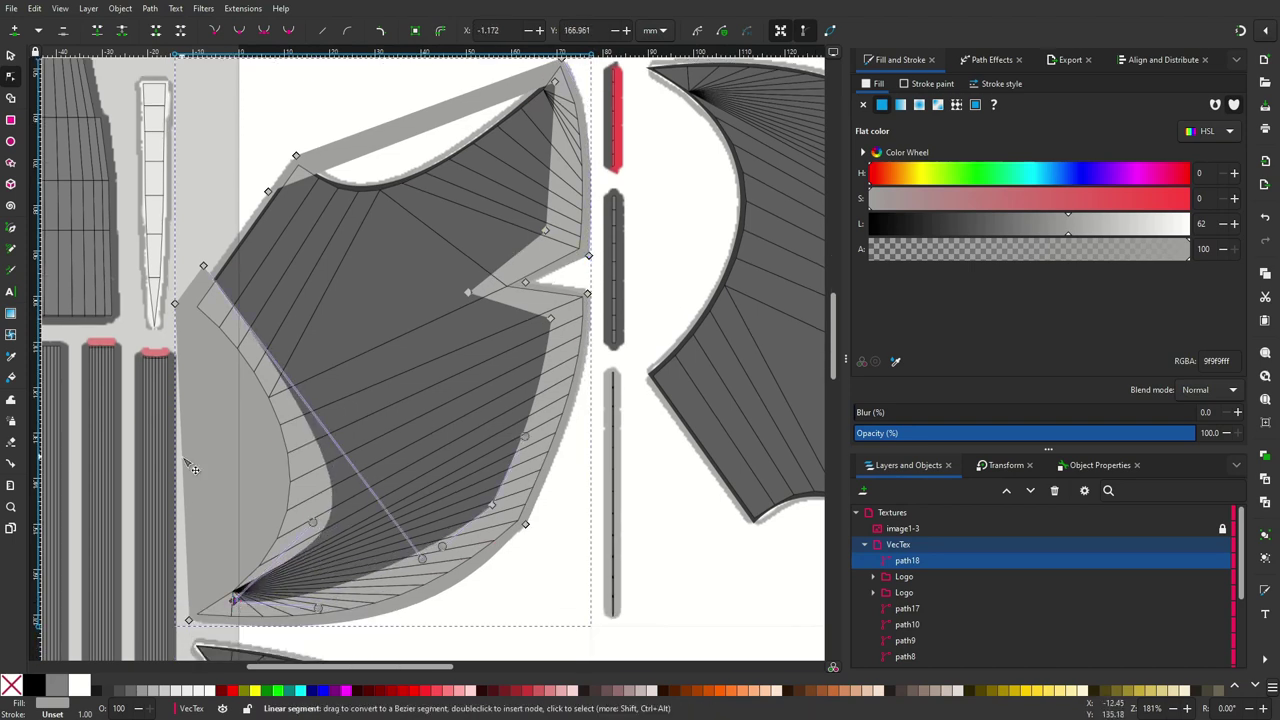
drag(187, 463, 265, 460)
mouse_move(186, 610)
mouse_down()
mouse_move(293, 573)
mouse_move(414, 500)
mouse_up()
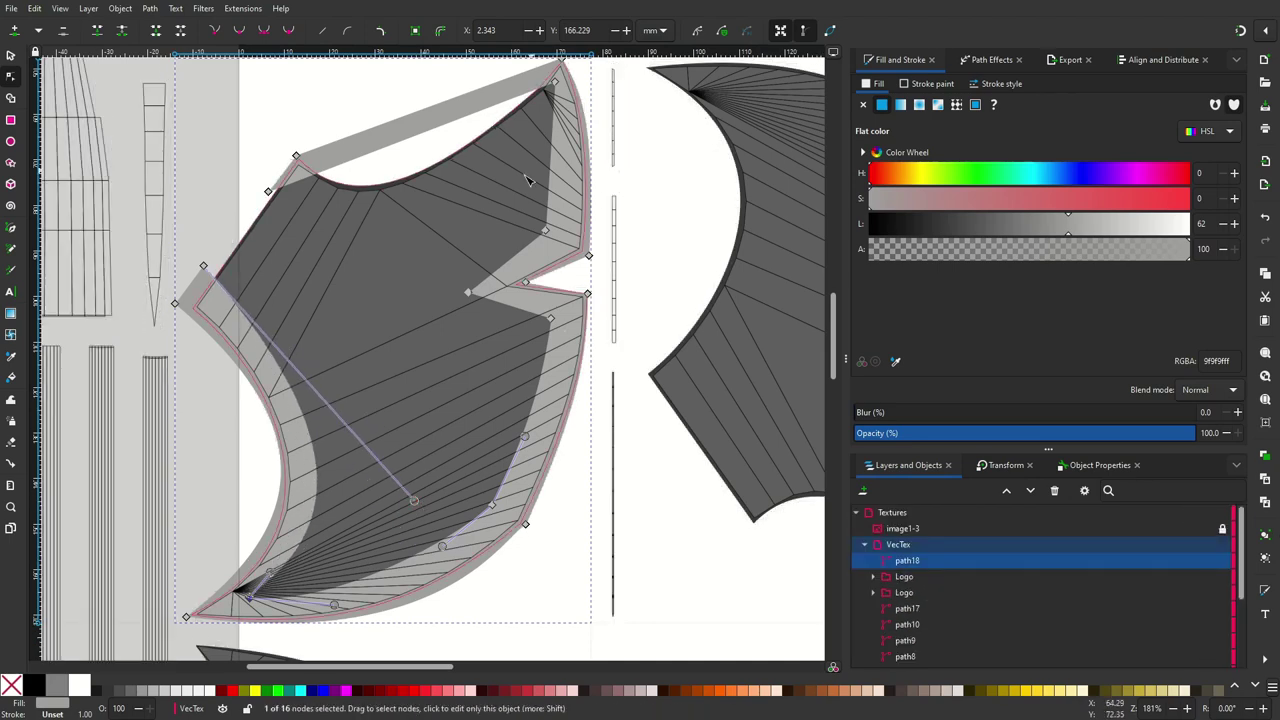
Fade the reference image, then refine the band's left curve and top tip nodes
click(1190, 528)
drag(1240, 300, 1151, 307)
click(283, 588)
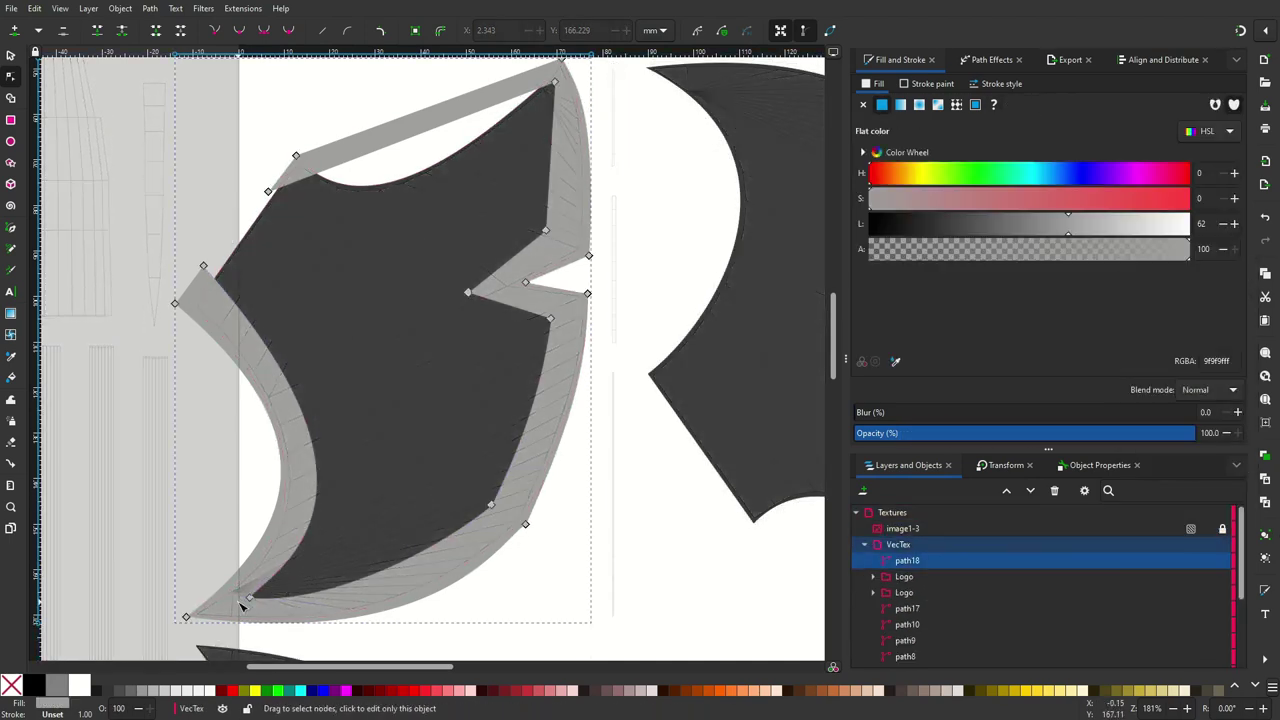
drag(171, 303, 190, 310)
drag(305, 432, 290, 415)
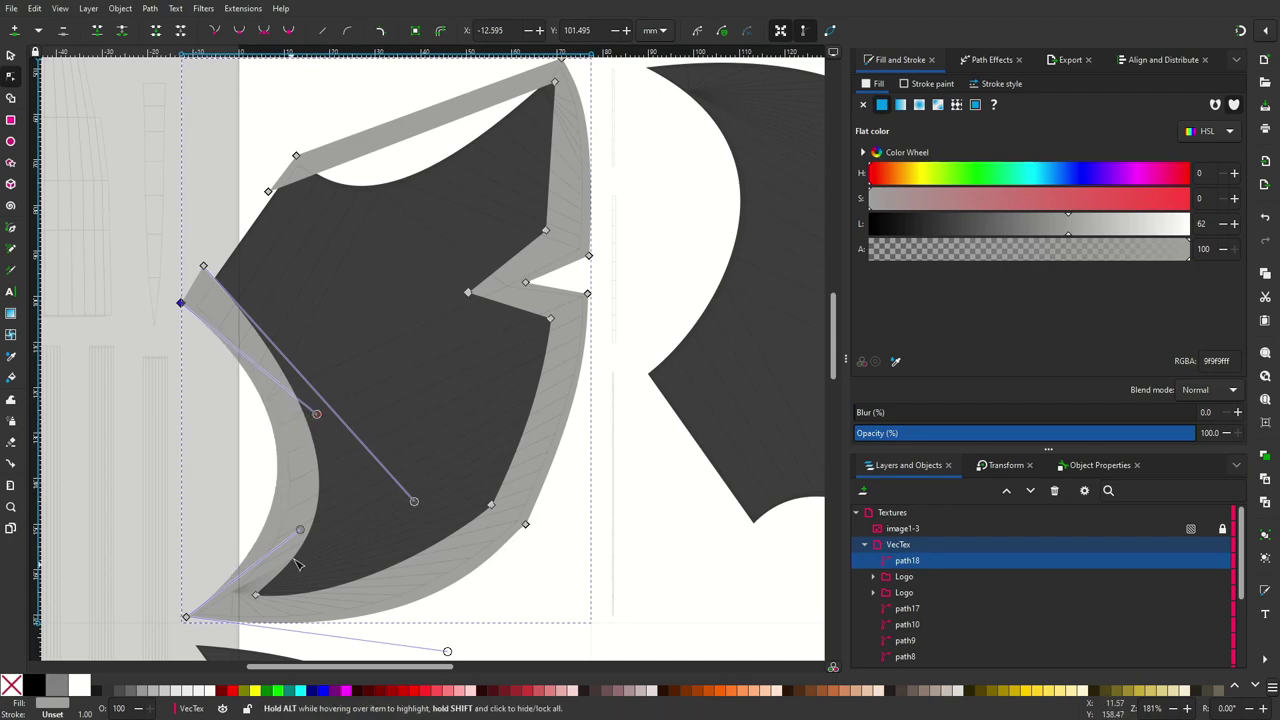
ctrl+scroll(660, 263, down, 2)
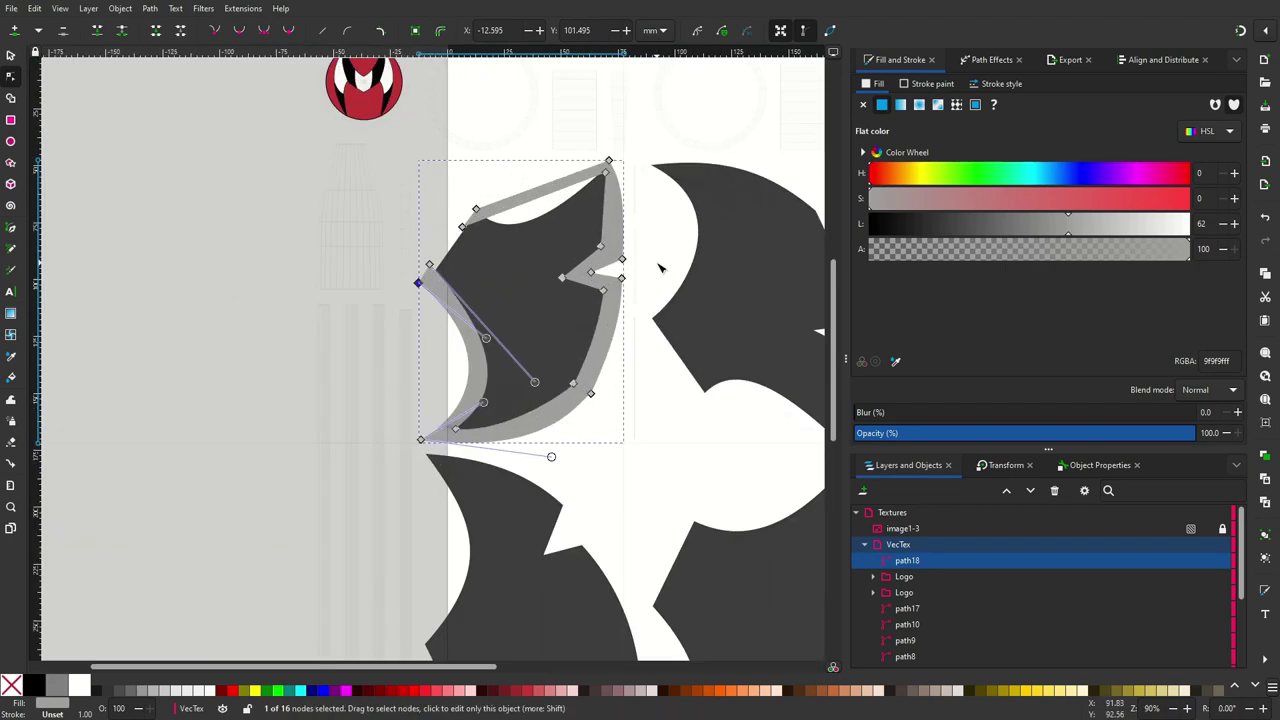
ctrl+scroll(662, 266, up, 1)
drag(584, 134, 589, 148)
mouse_move(522, 261)
mouse_down()
mouse_move(514, 243)
mouse_move(463, 244)
mouse_up()
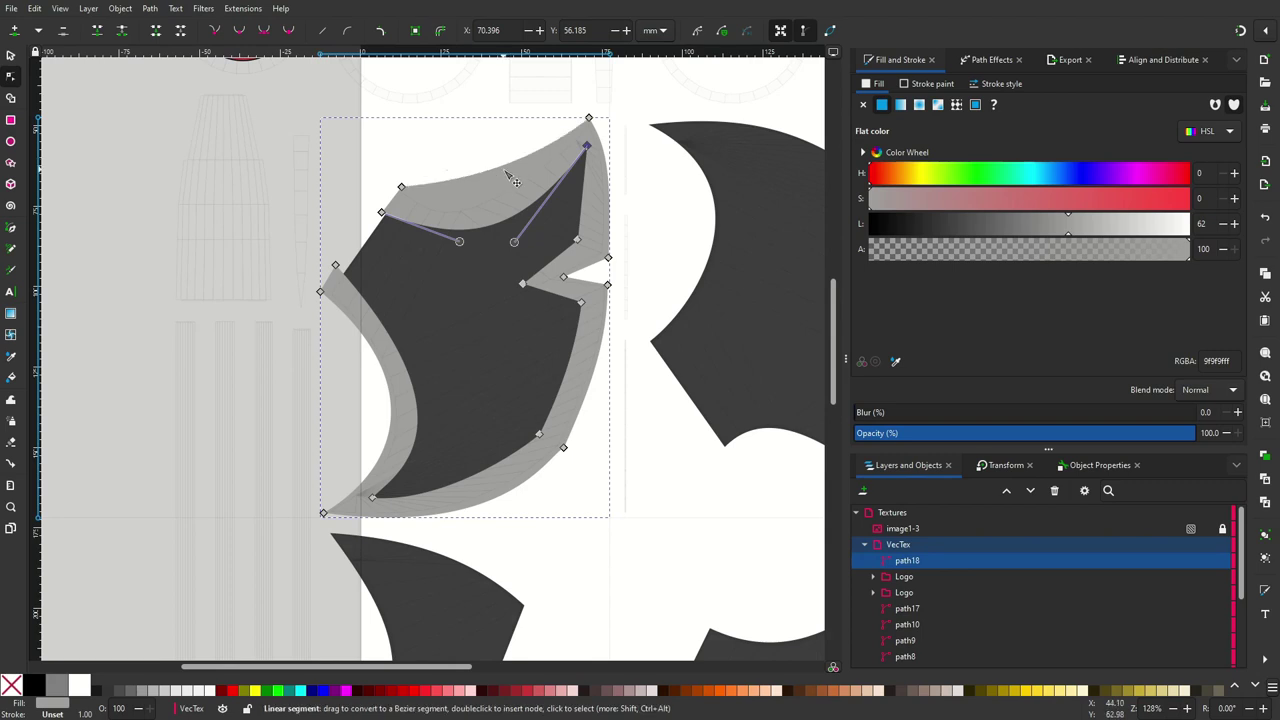
click(620, 267)
click(334, 286)
drag(335, 266, 341, 272)
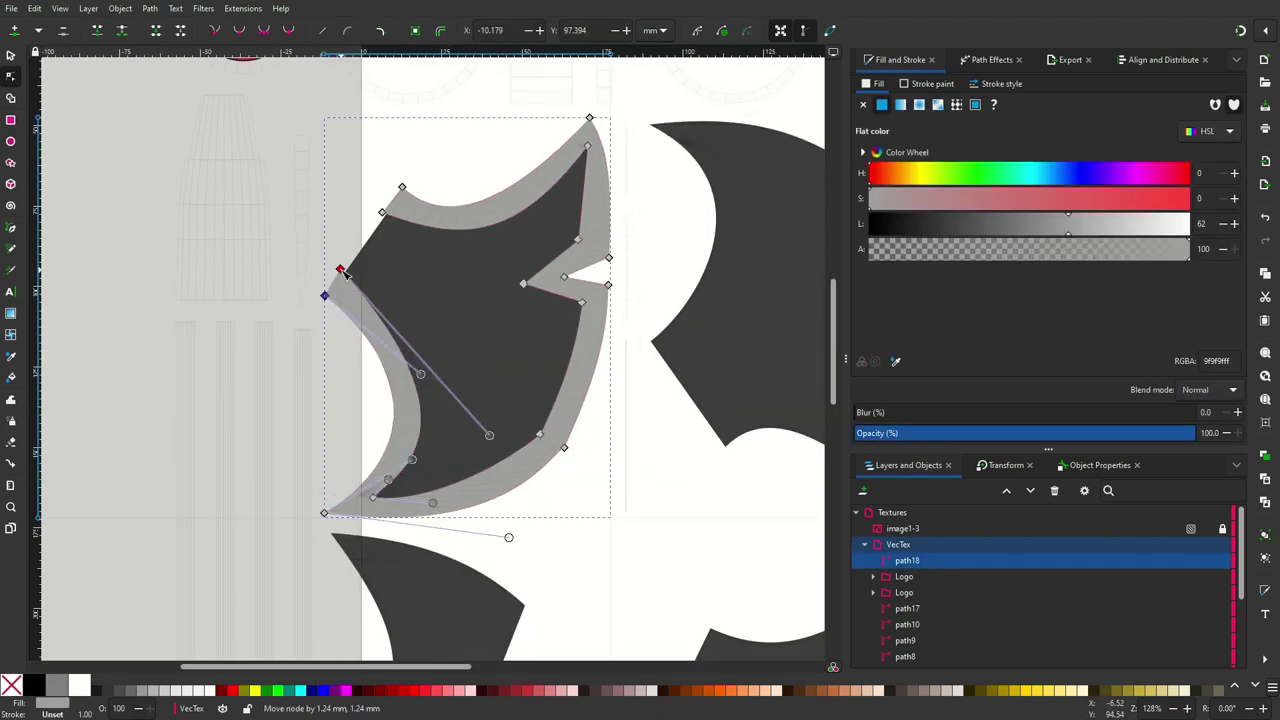
click(354, 200)
ctrl+scroll(354, 200, down, 2)
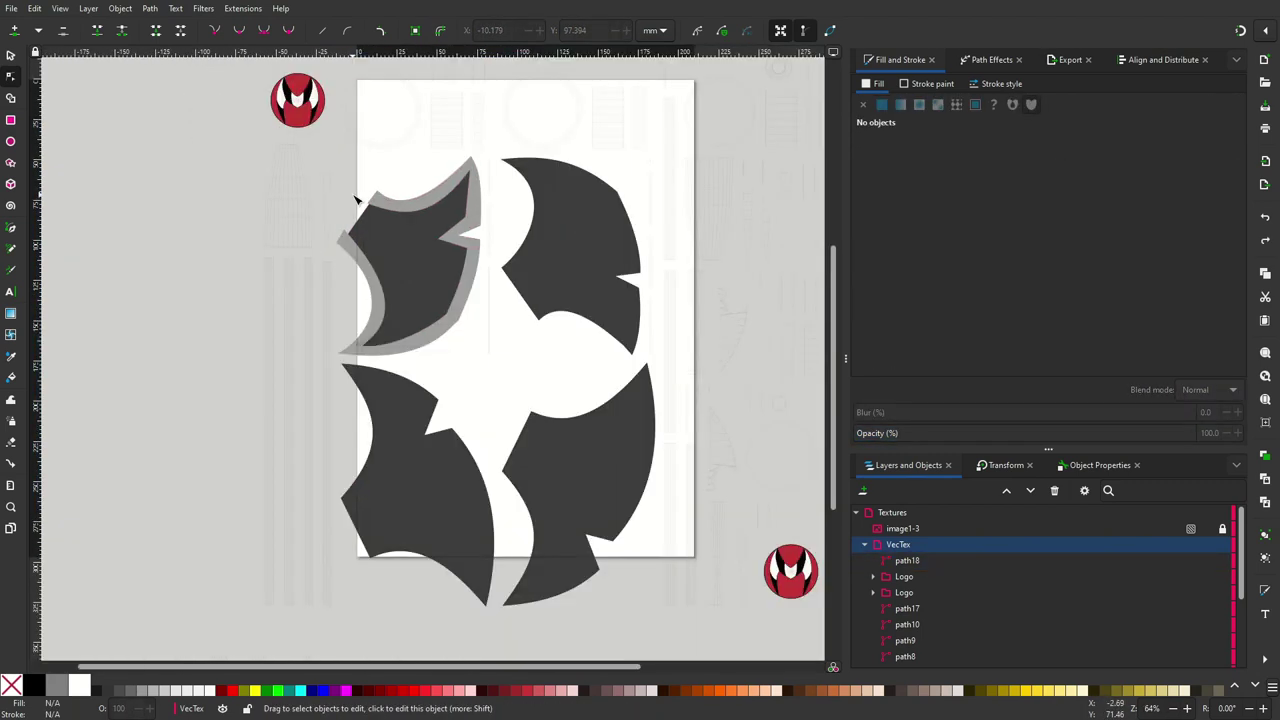
Duplicate the light band, flip it horizontally and position the copy on the upper-right blade
key(s)
click(479, 318)
key(ctrl+d)
key(h)
drag(430, 250, 580, 250)
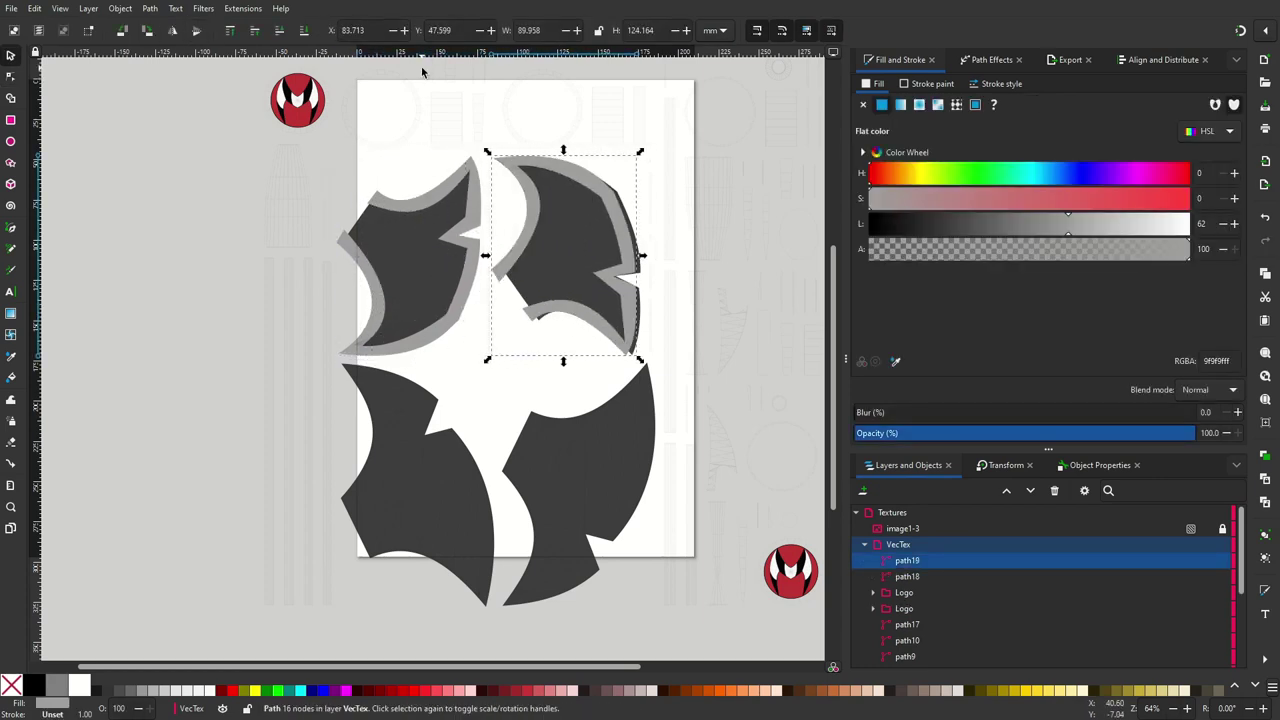
key(plus)
key(plus)
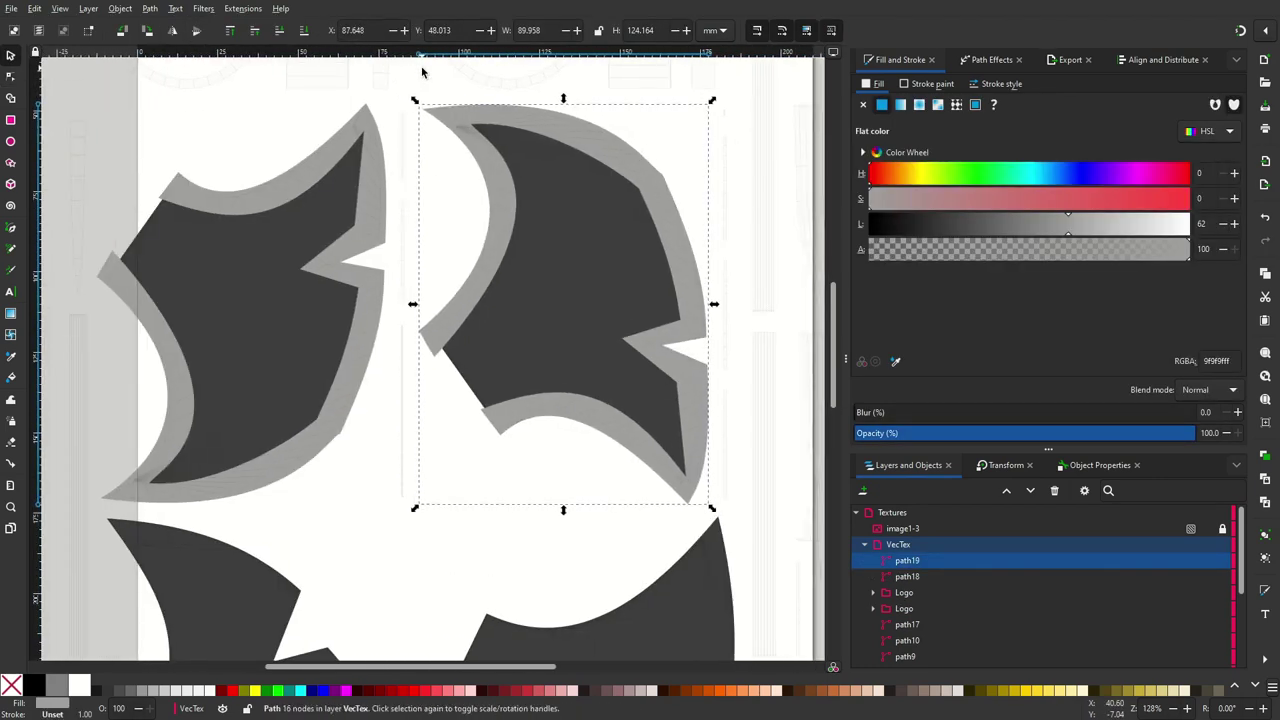
key(alt+Left)
ctrl+scroll(655, 333, down, 1)
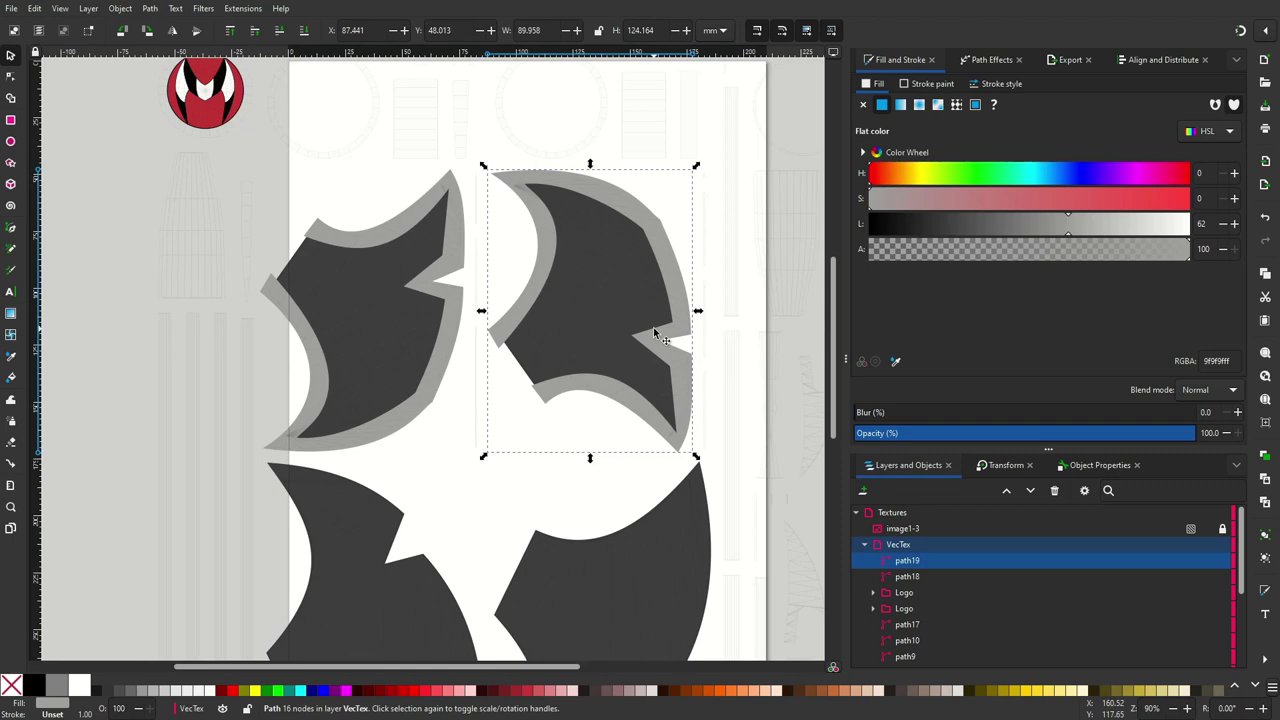
ctrl+scroll(285, 538, up, 2)
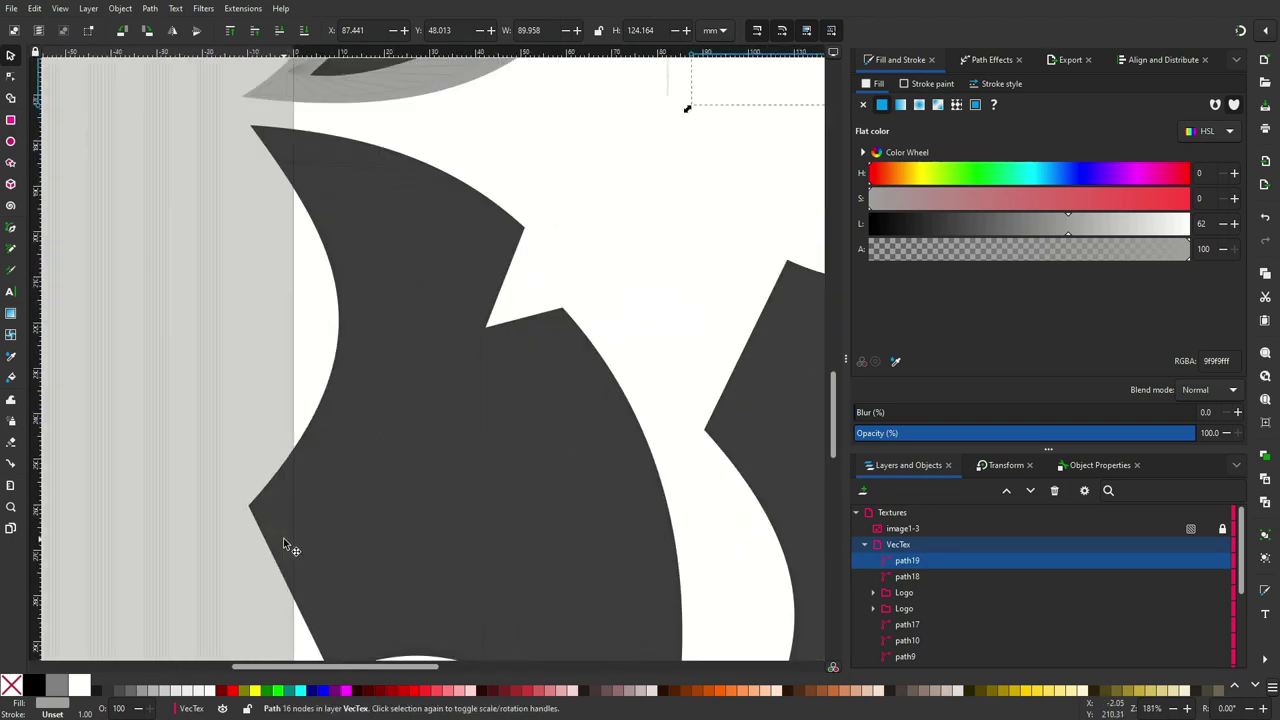
Start a Pen outline around the lower-left blade through its left point, top tip and notch
click(11, 226)
scroll(250, 400, down, 2)
click(247, 438)
click(226, 401)
scroll(230, 250, up, 3)
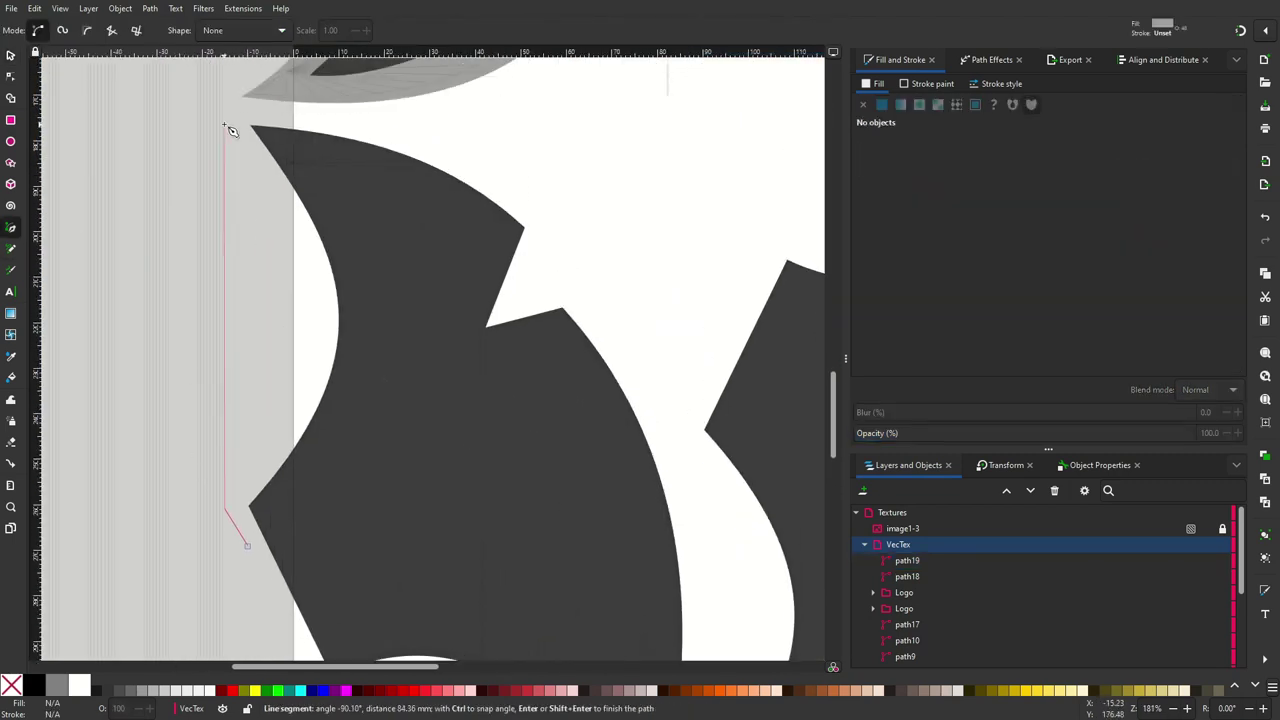
click(245, 122)
click(563, 310)
scroll(640, 500, down, 4)
scroll(660, 530, down, 3)
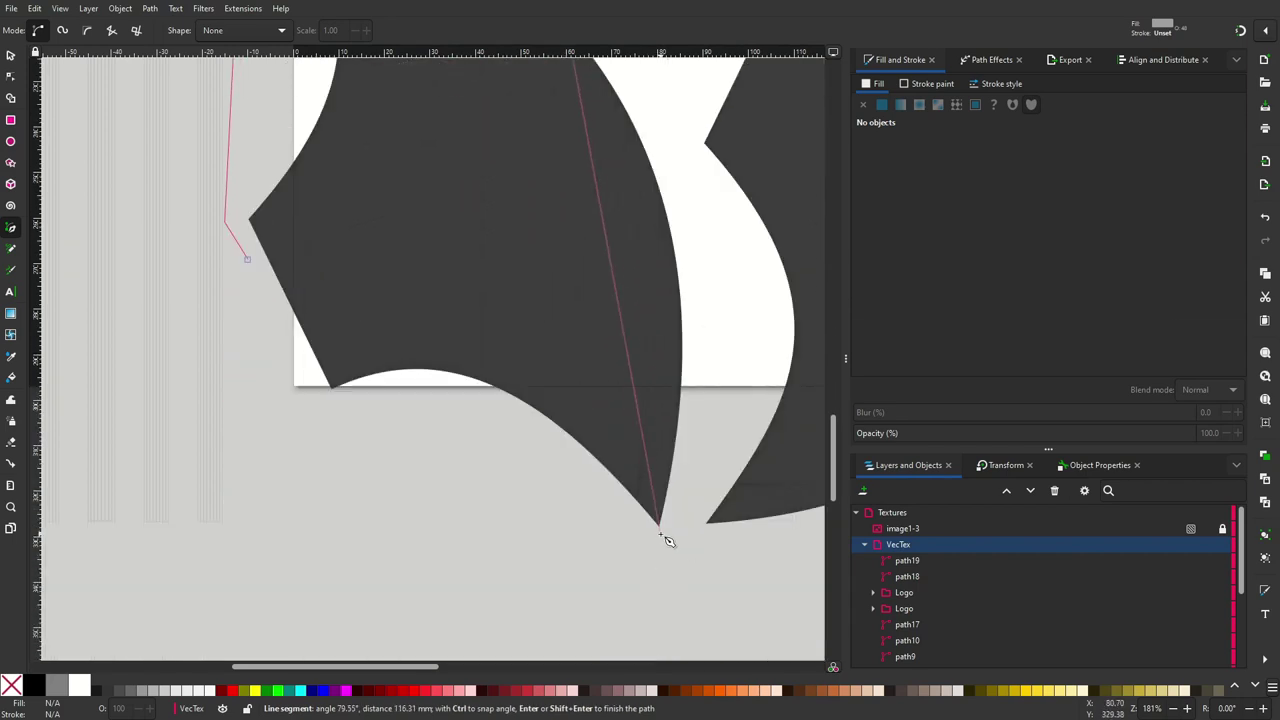
scroll(560, 260, up, 3)
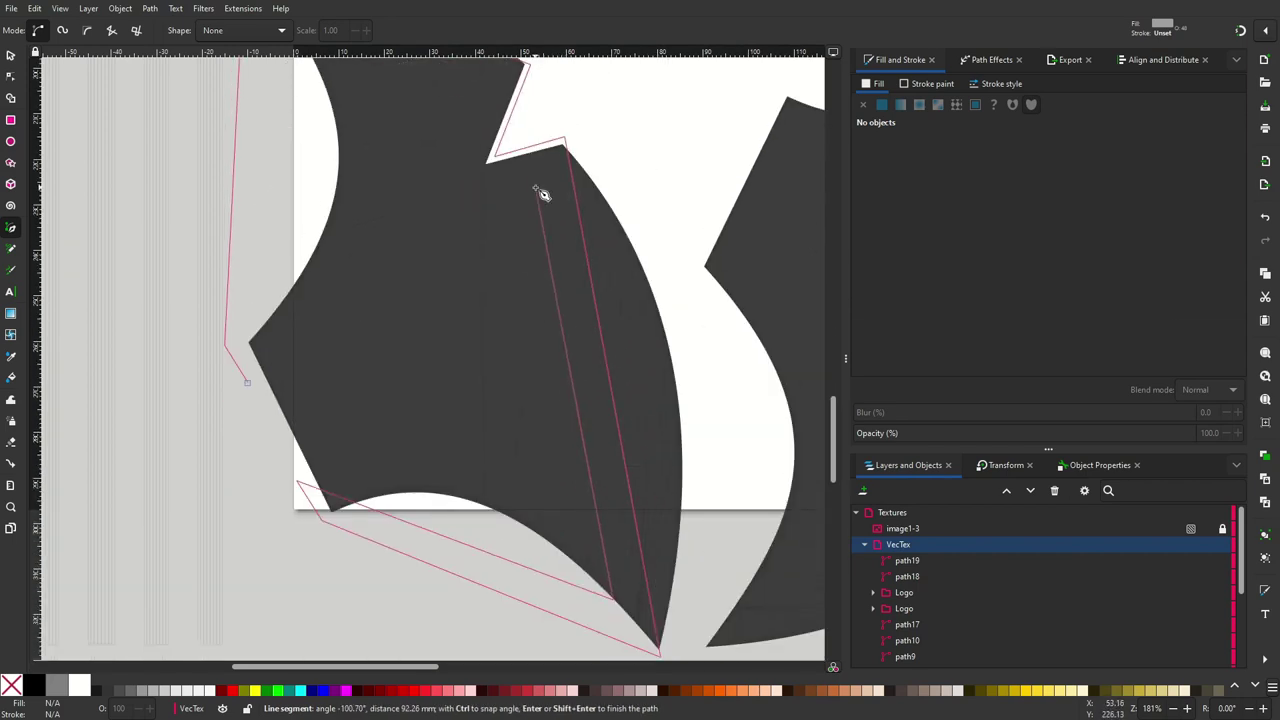
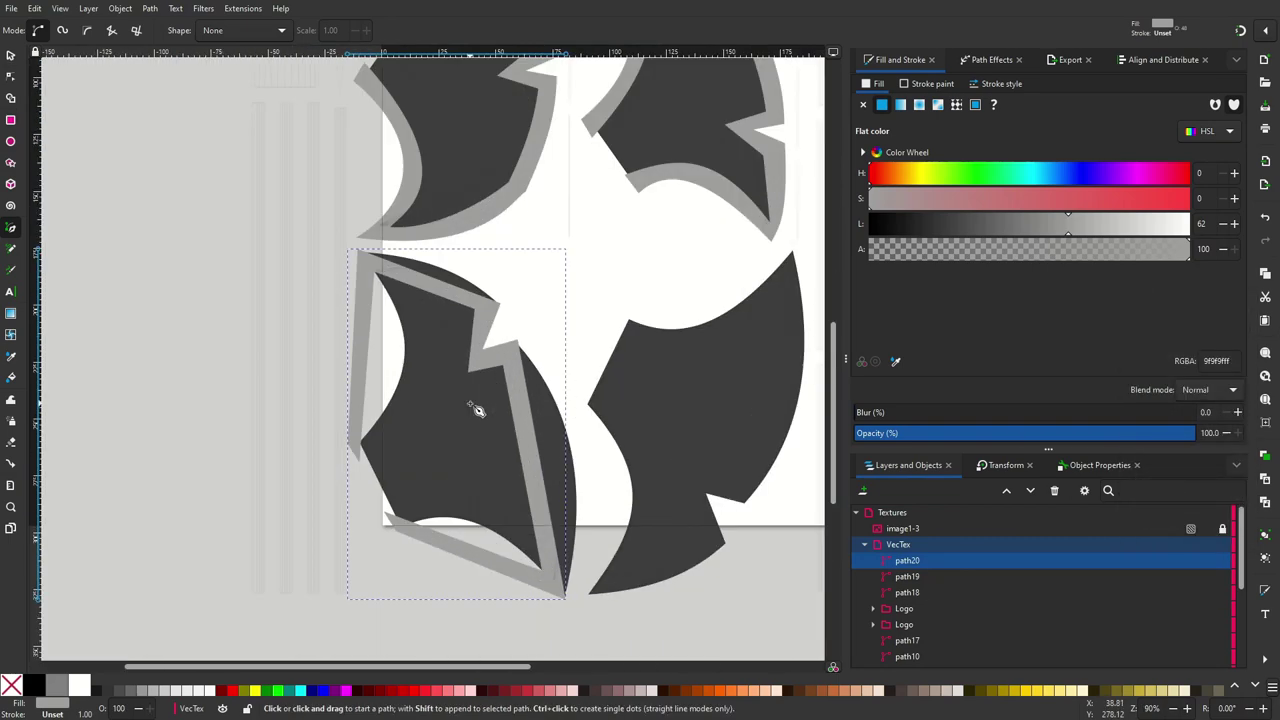
Bend the blade path's top and left edges into curves that follow the texture
key(n)
ctrl+scroll(510, 330, up, 3)
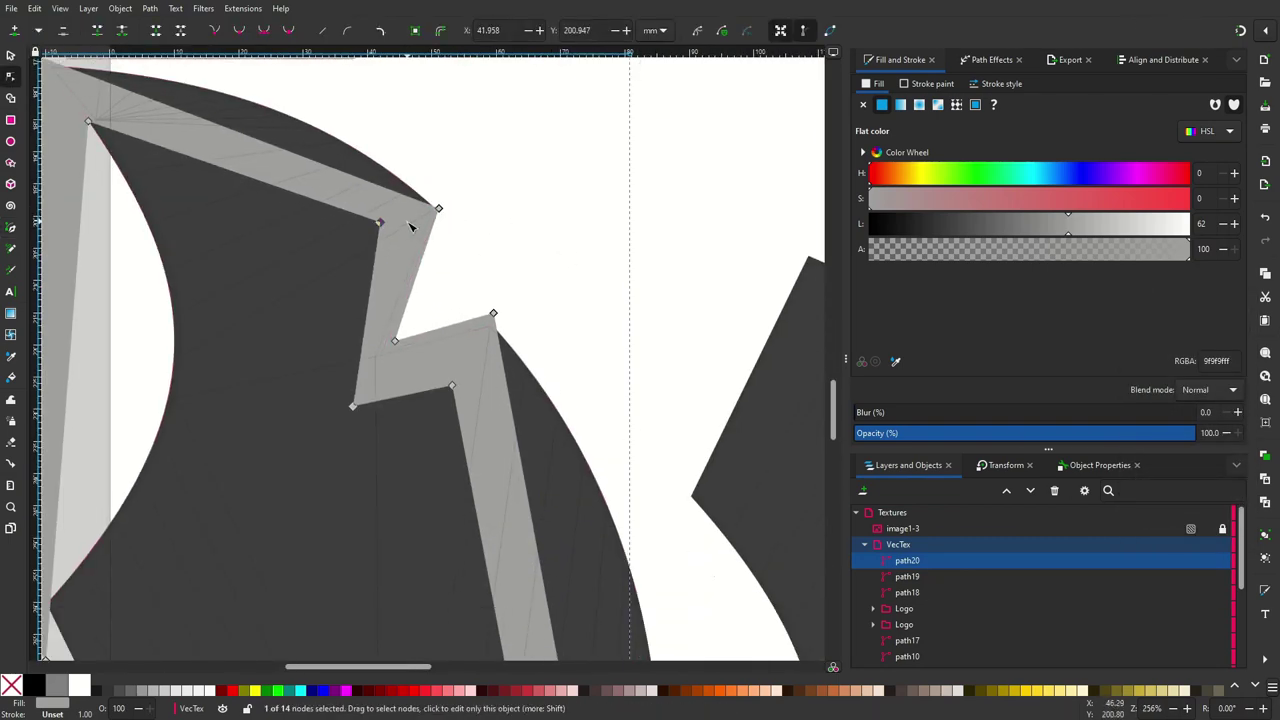
drag(220, 223, 228, 208)
ctrl+scroll(402, 493, down, 2)
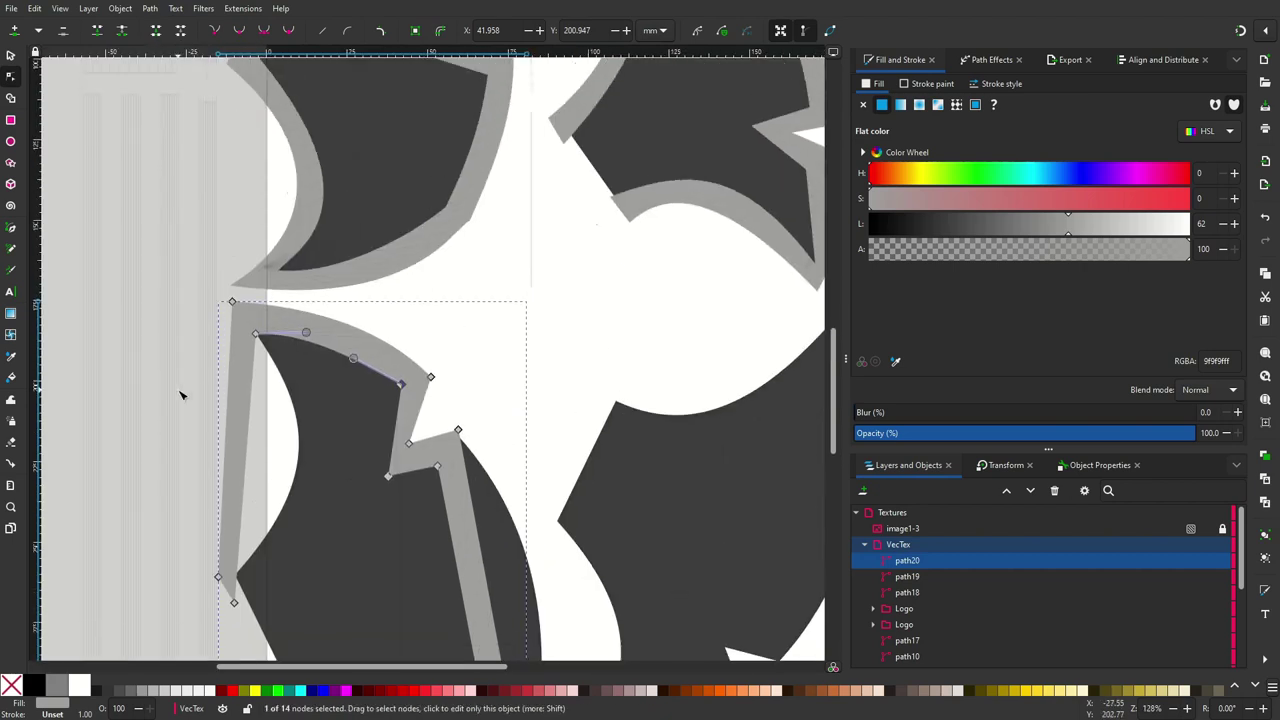
drag(246, 334, 278, 336)
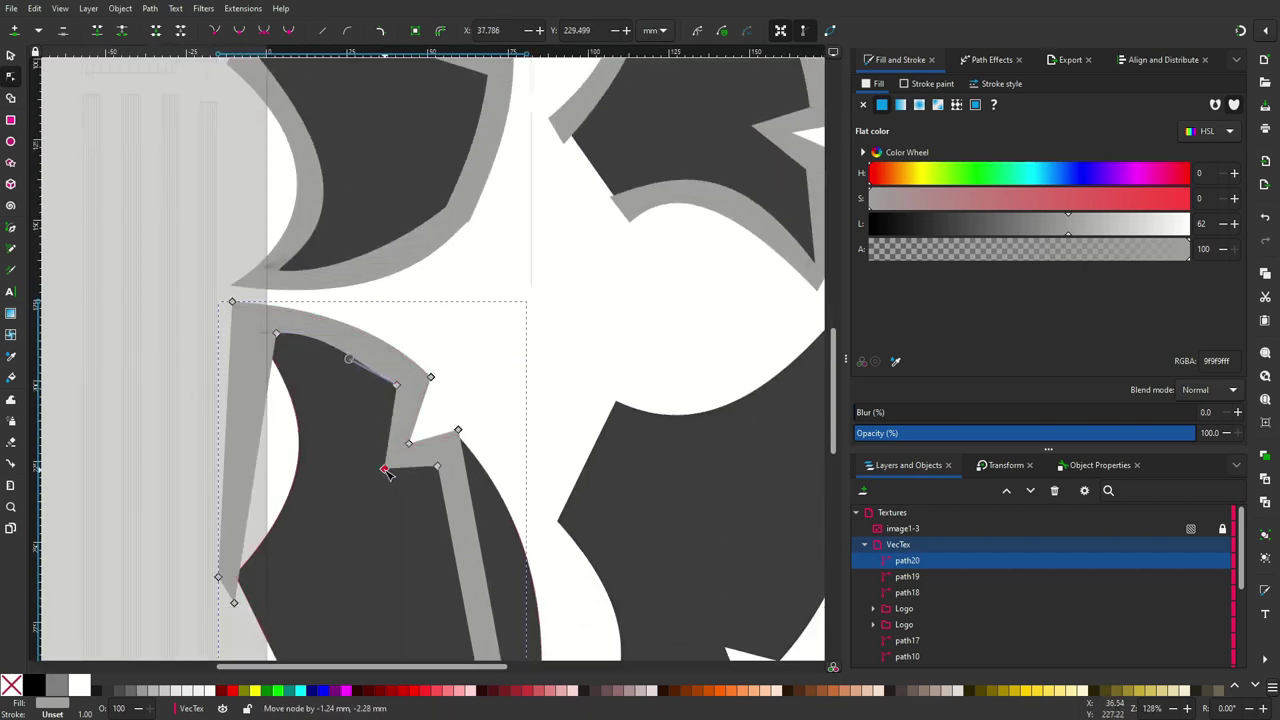
scroll(398, 382, down, 3)
drag(326, 225, 376, 344)
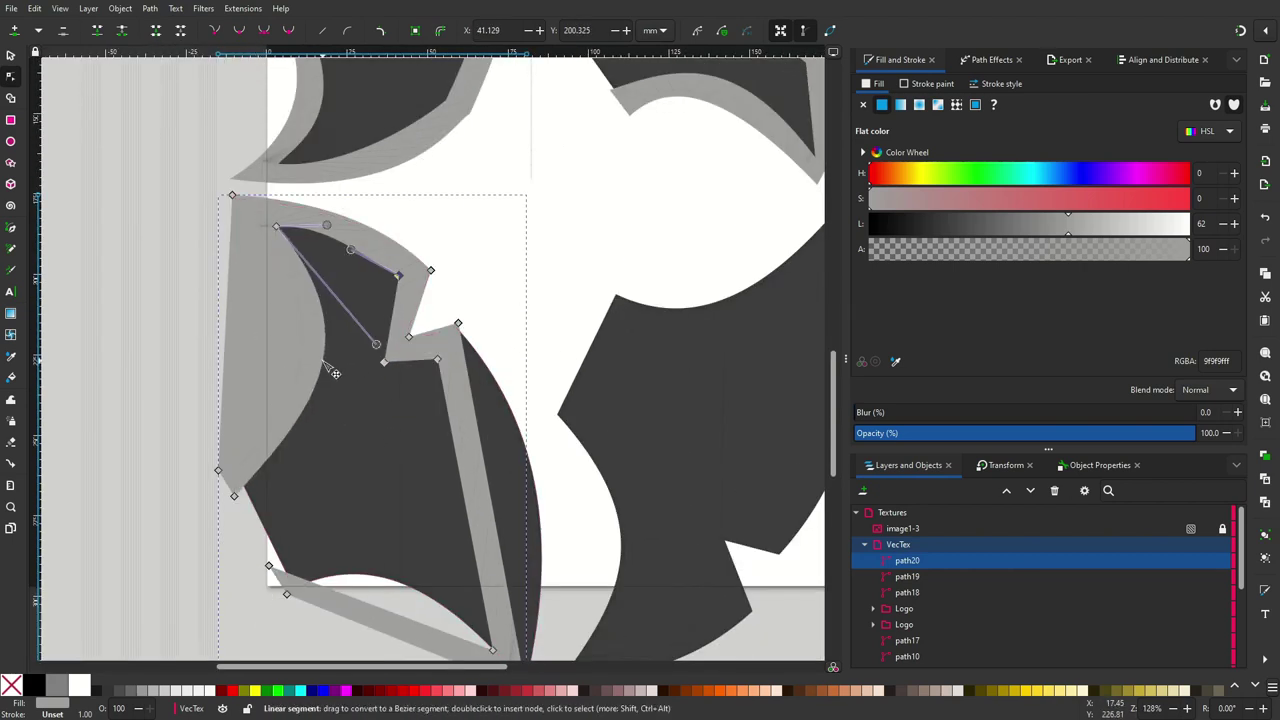
drag(293, 358, 318, 352)
click(219, 471)
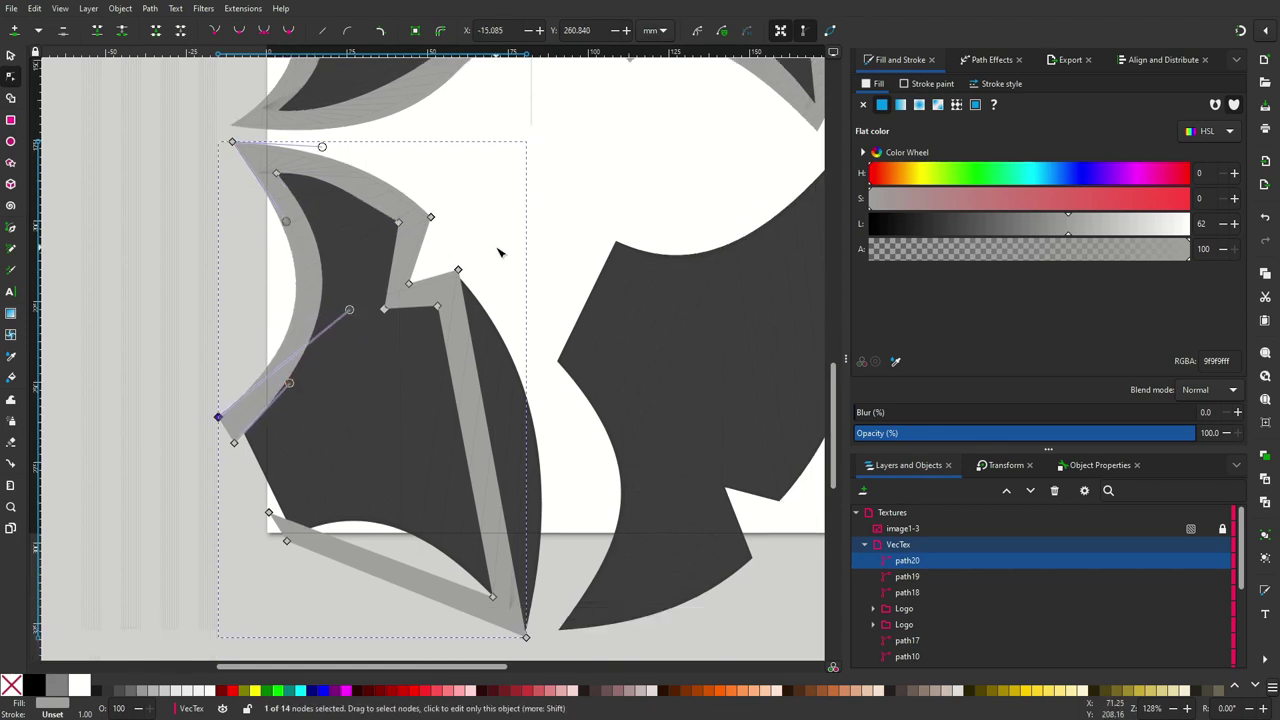
drag(310, 302, 377, 294)
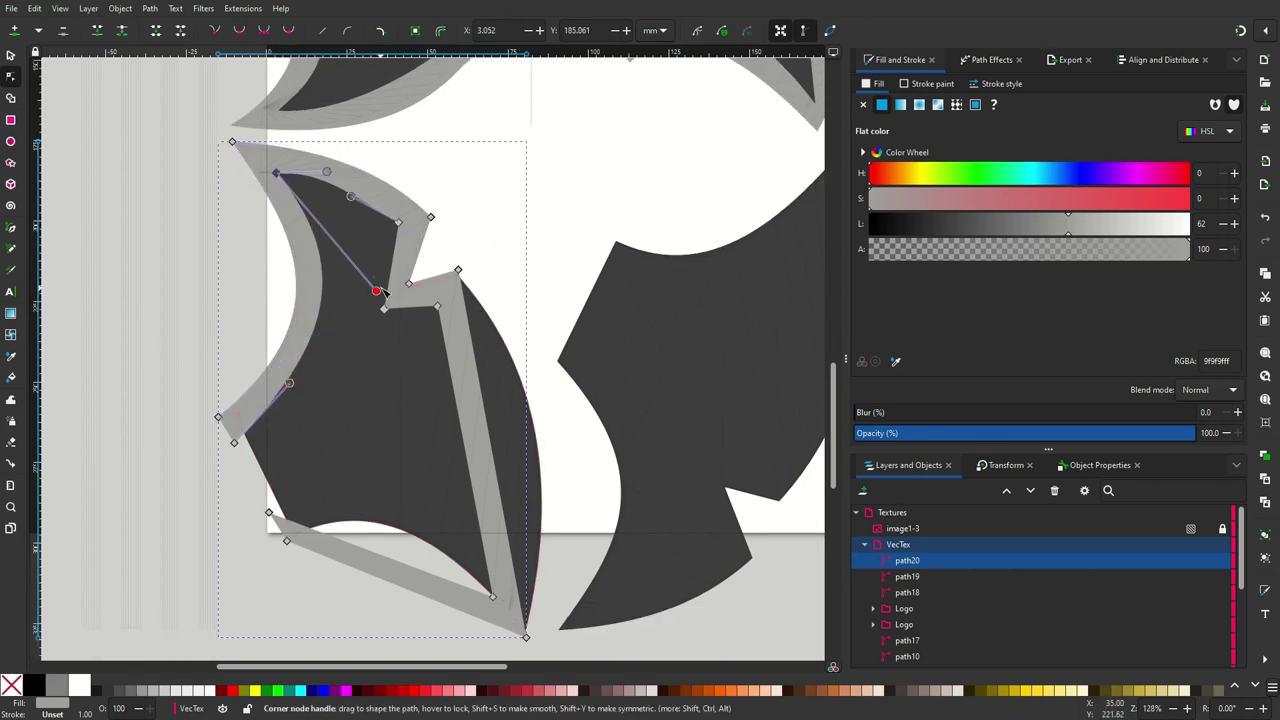
scroll(377, 294, down, 3)
Curve the blade's lower and right edges and fine-tune its end nodes to match the texture
drag(420, 420, 428, 396)
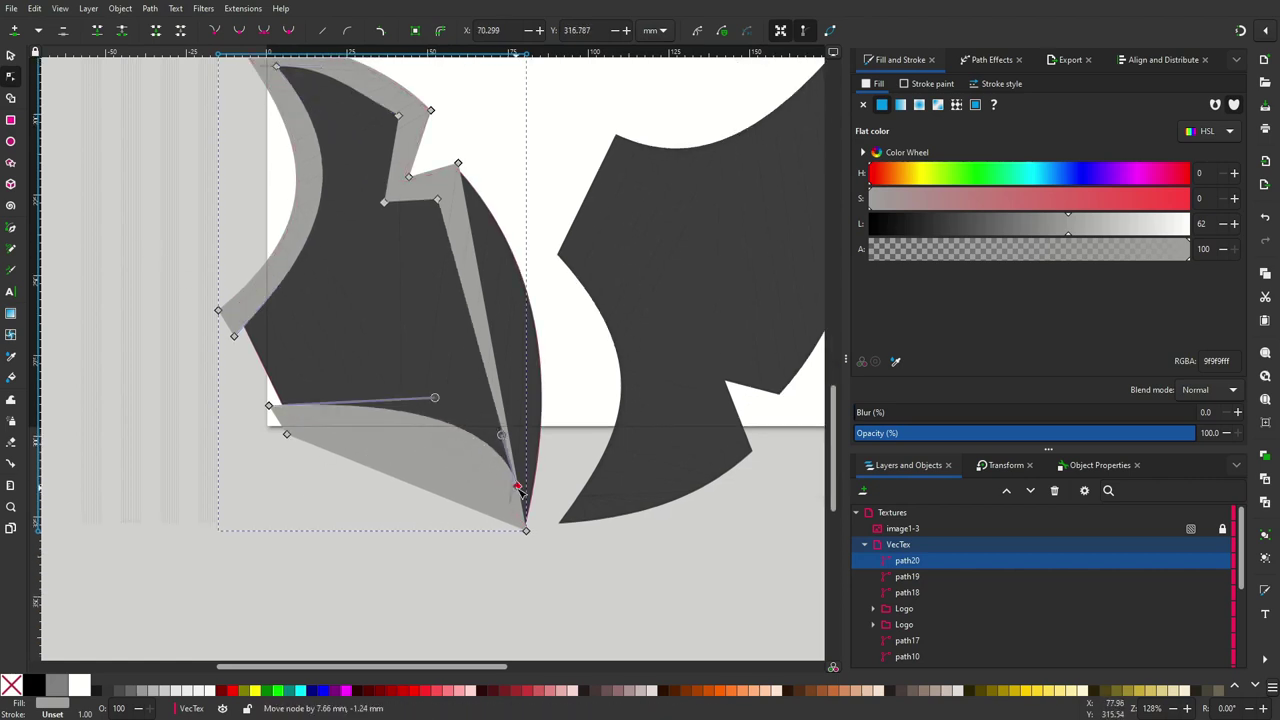
drag(492, 490, 504, 482)
mouse_move(491, 271)
mouse_down()
mouse_move(530, 213)
mouse_move(500, 206)
mouse_up()
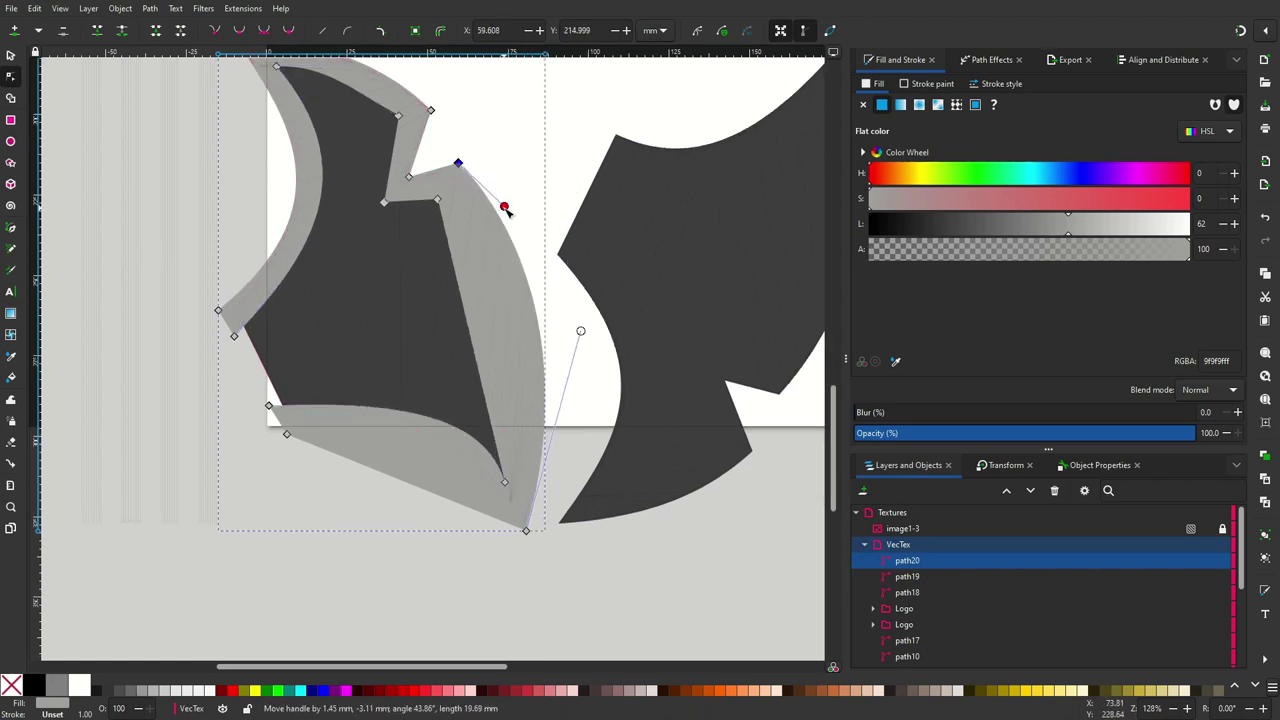
scroll(500, 206, up, 1)
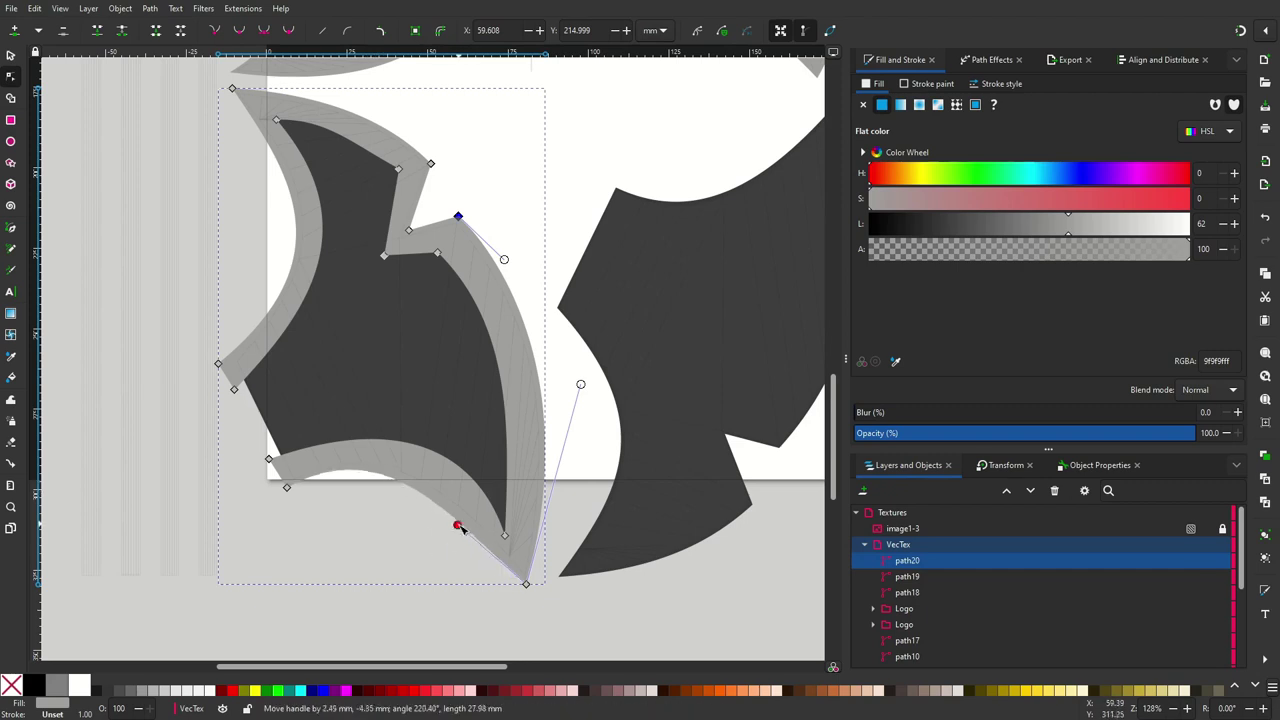
mouse_move(504, 535)
mouse_down()
mouse_move(513, 527)
mouse_move(493, 513)
mouse_up()
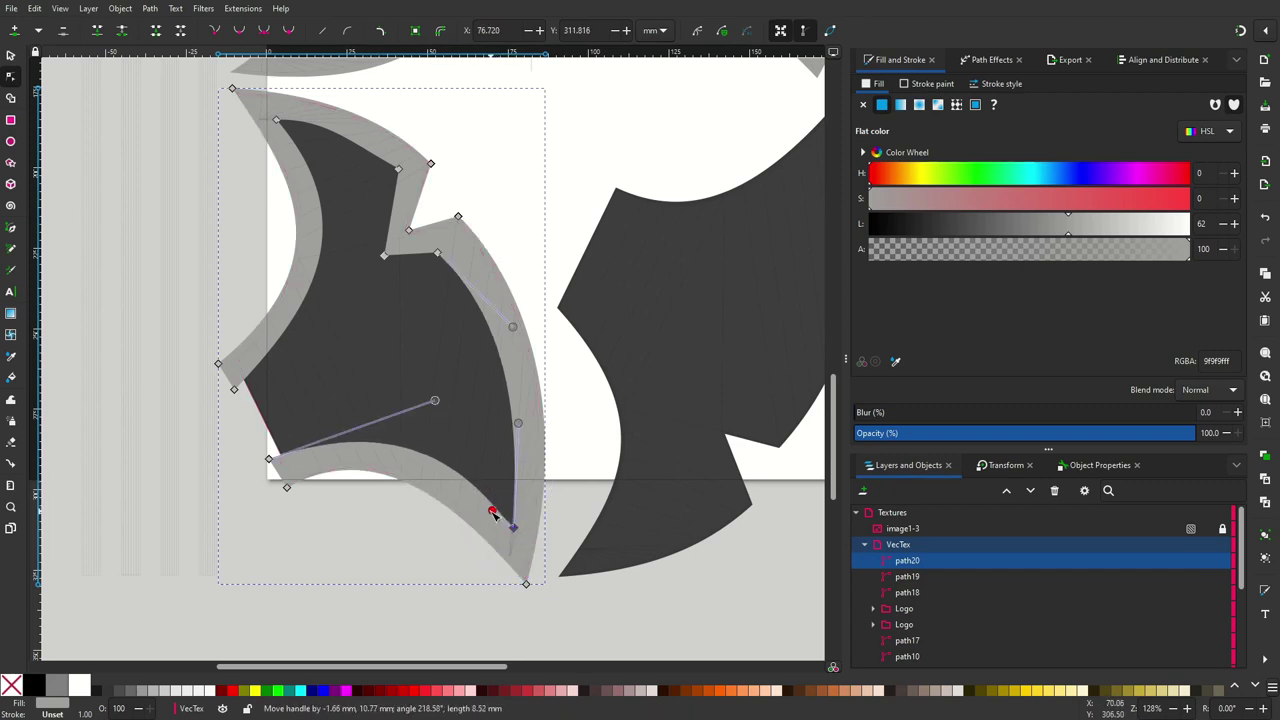
drag(520, 420, 518, 418)
ctrl+scroll(240, 385, up, 3)
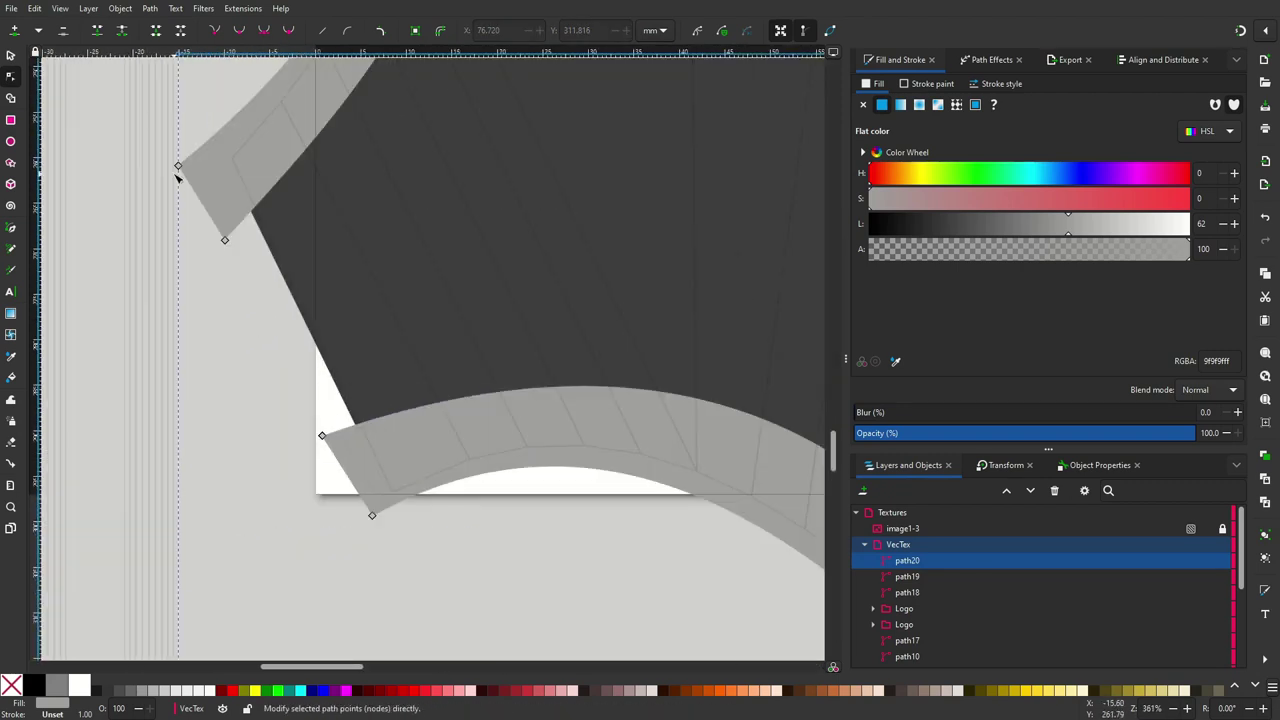
drag(178, 168, 196, 159)
click(321, 436)
ctrl+scroll(329, 200, down, 1)
scroll(447, 420, up, 5)
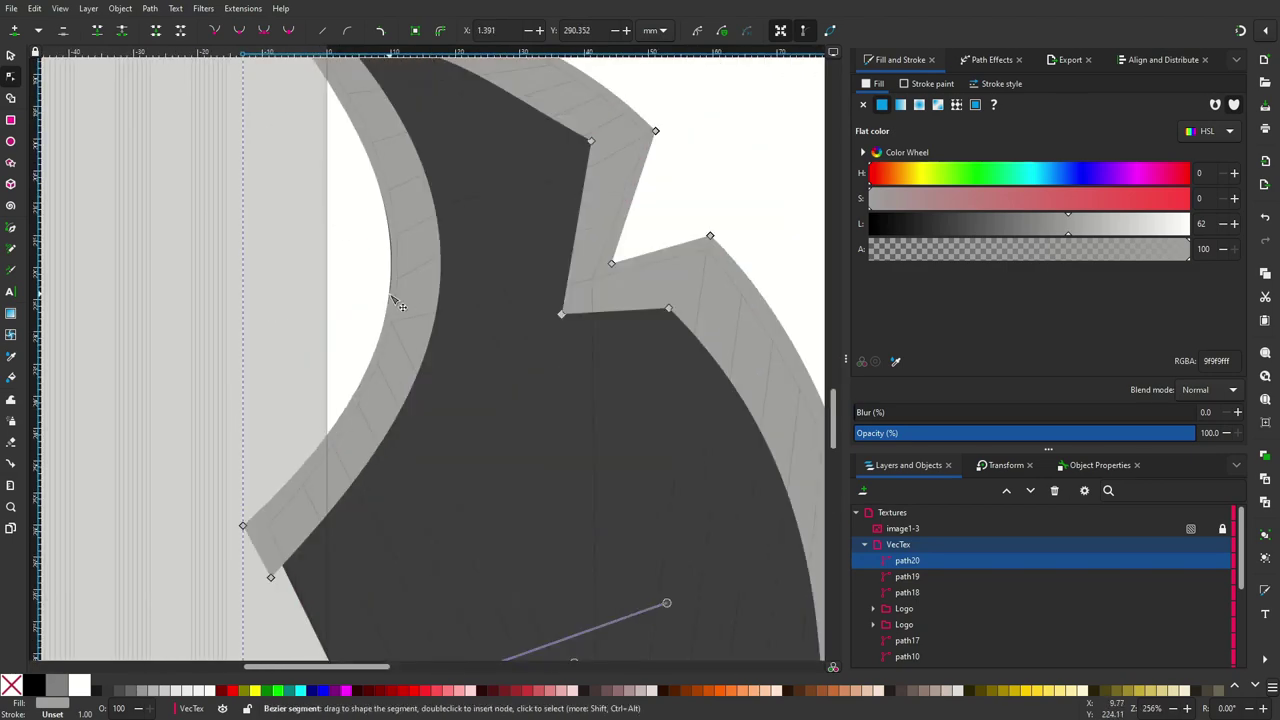
scroll(447, 420, up, 2)
ctrl+scroll(447, 420, down, 4)
Duplicate the reshaped blade, flip it horizontally, and move the mirror into the lower-right slot
key(s)
key(ctrl+d)
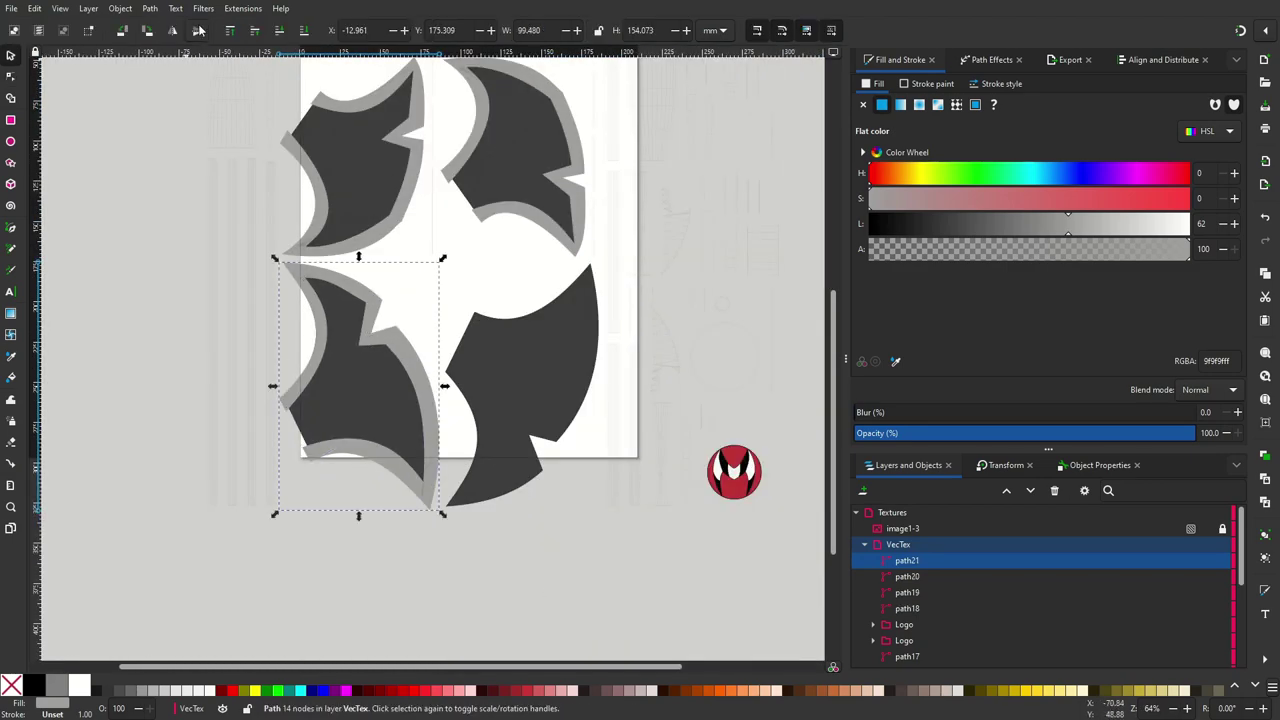
key(h)
key(shift+Right)
key(shift+Right)
key(shift+Right)
key(Right)
key(Up)
key(Up)
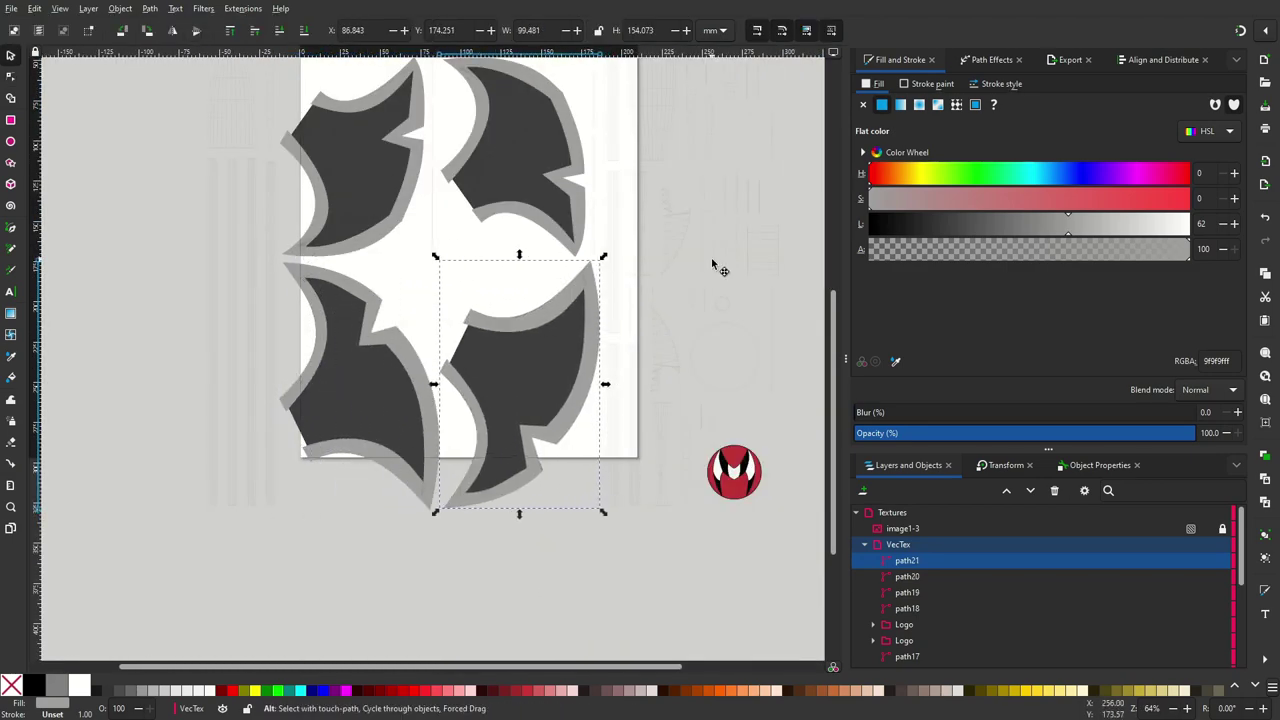
ctrl+scroll(711, 263, up, 2)
ctrl+scroll(711, 257, down, 1)
ctrl+scroll(711, 257, down, 1)
ctrl+scroll(711, 257, down, 2)
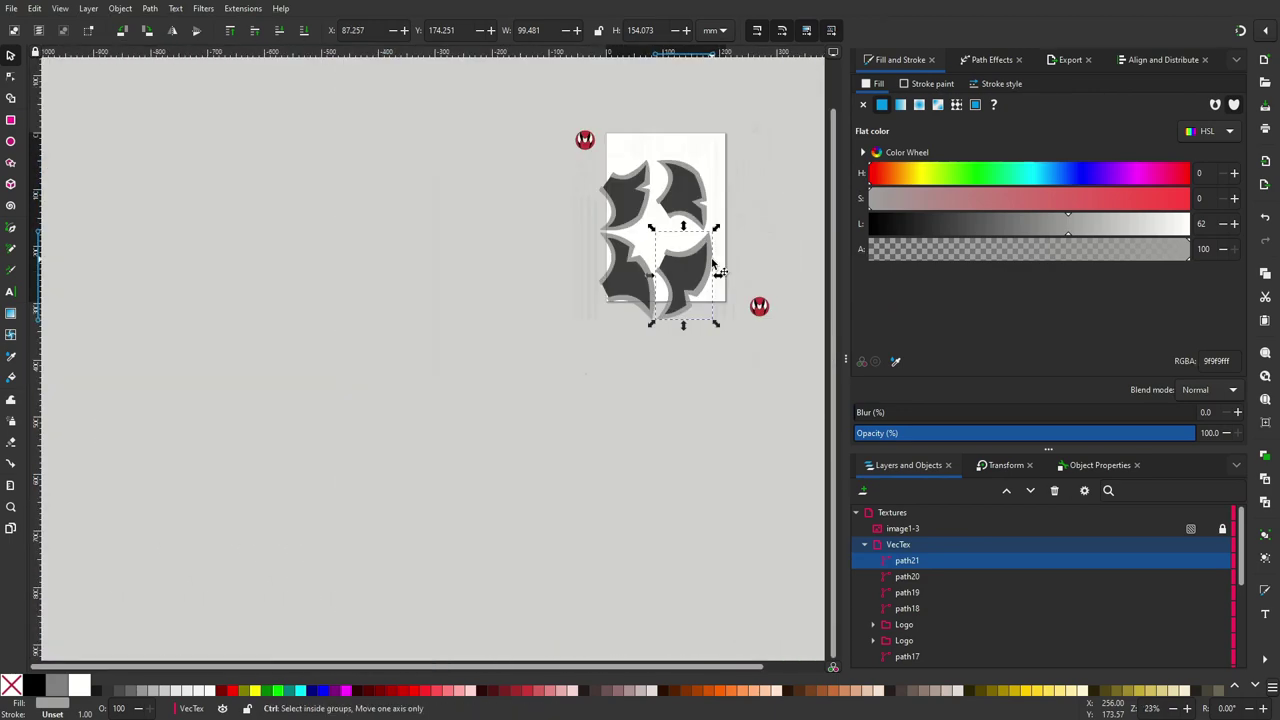
ctrl+scroll(711, 257, up, 1)
key(Escape)
scroll(1193, 567, down, 5)
Make the hidden texture image image1-0 visible again
click(1206, 564)
click(1191, 564)
key(Escape)
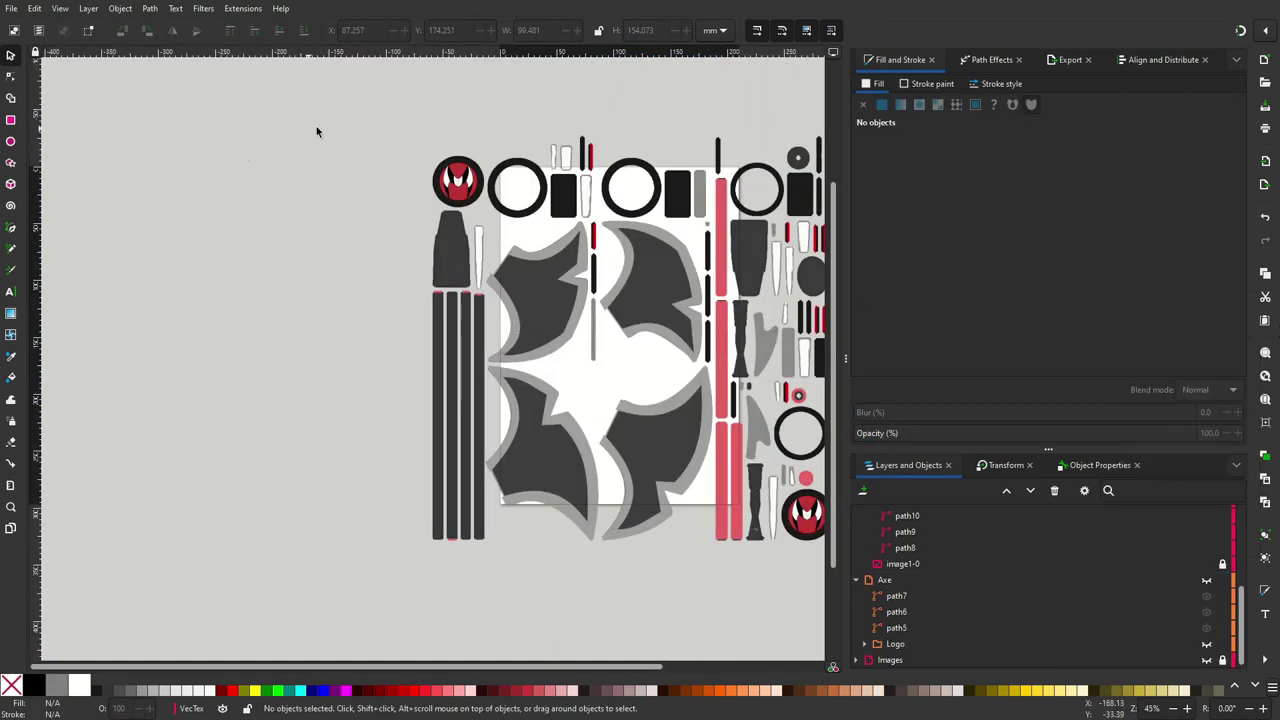
ctrl+scroll(470, 217, up, 4)
Trace a new path over the thin spike with the Pen tool
key(b)
click(440, 223)
click(482, 226)
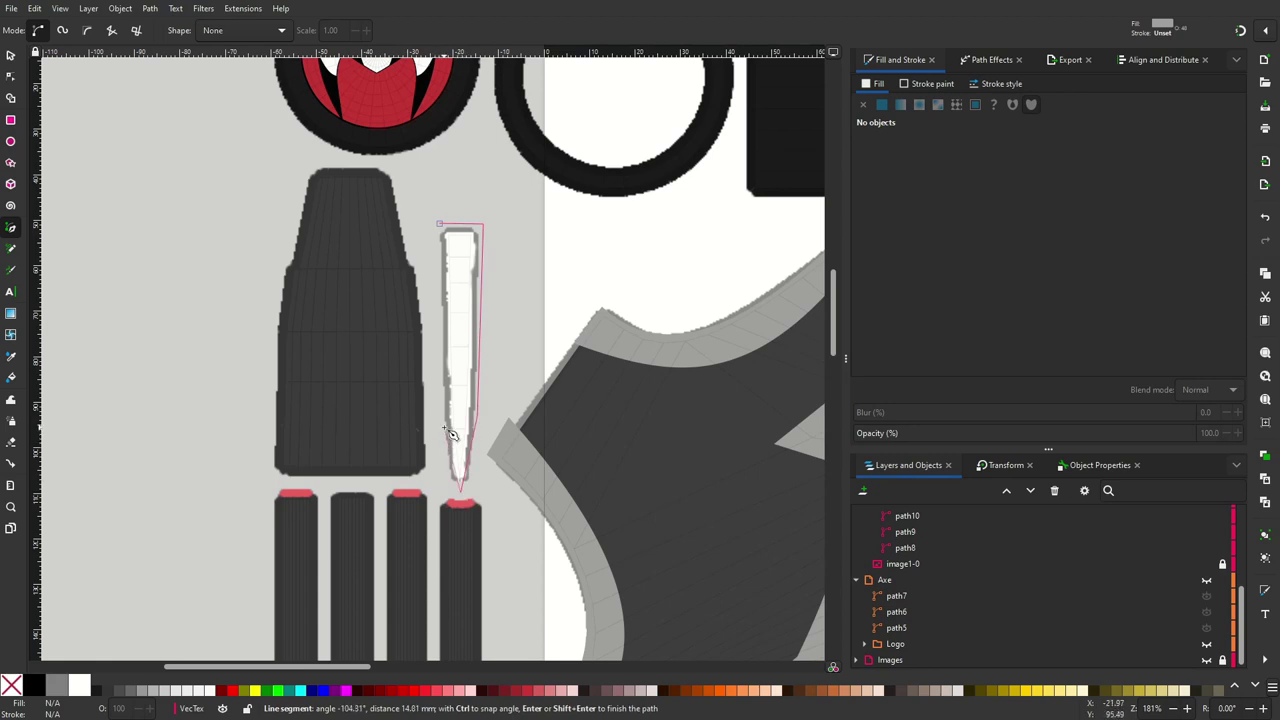
key(Return)
click(1190, 544)
click(1150, 408)
Select the new spike path in the Node tool and inspect its nodes
key(Escape)
key(Escape)
key(n)
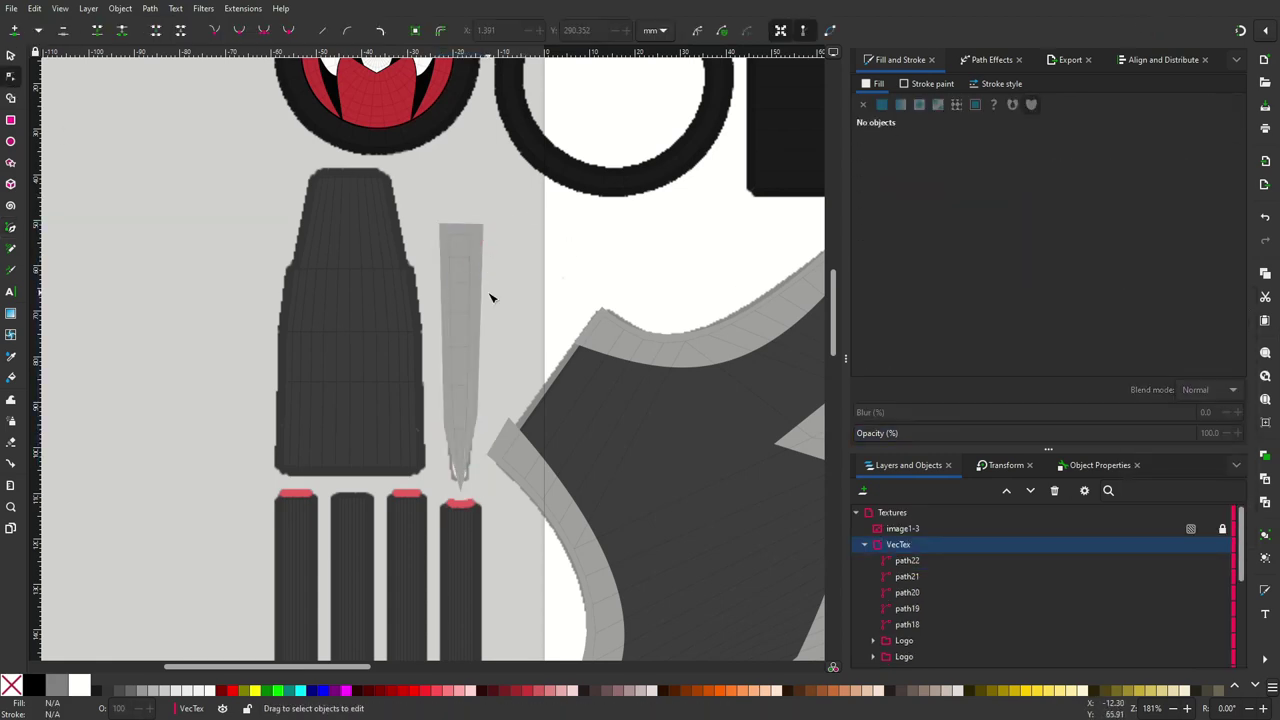
click(478, 225)
key(shift+Tab)
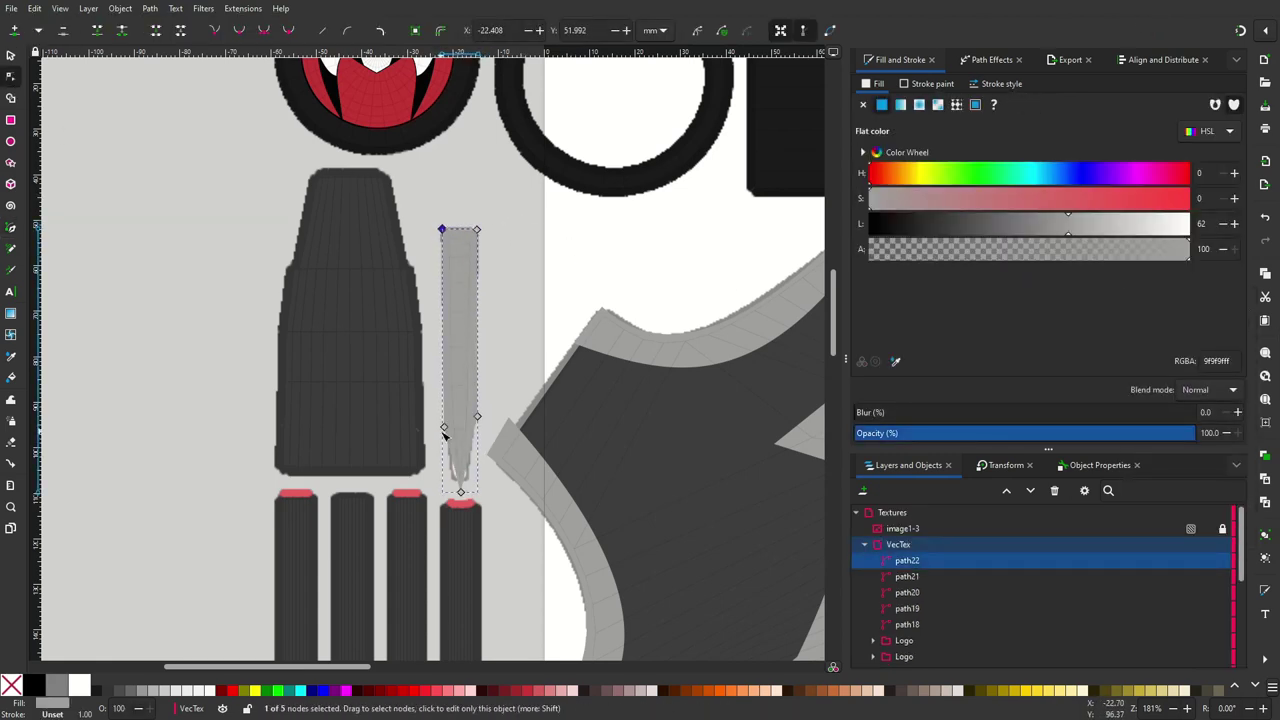
click(477, 418)
ctrl+scroll(480, 422, down, 4)
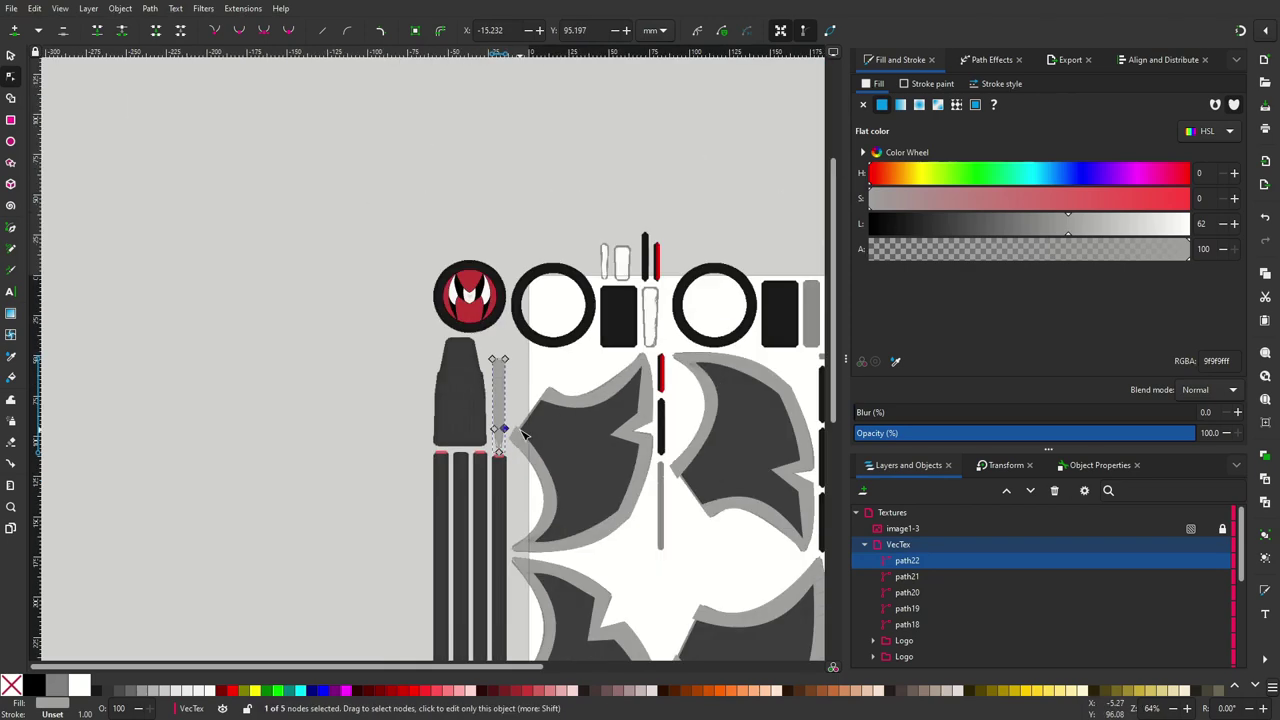
ctrl+scroll(522, 432, up, 6)
ctrl+scroll(488, 462, down, 4)
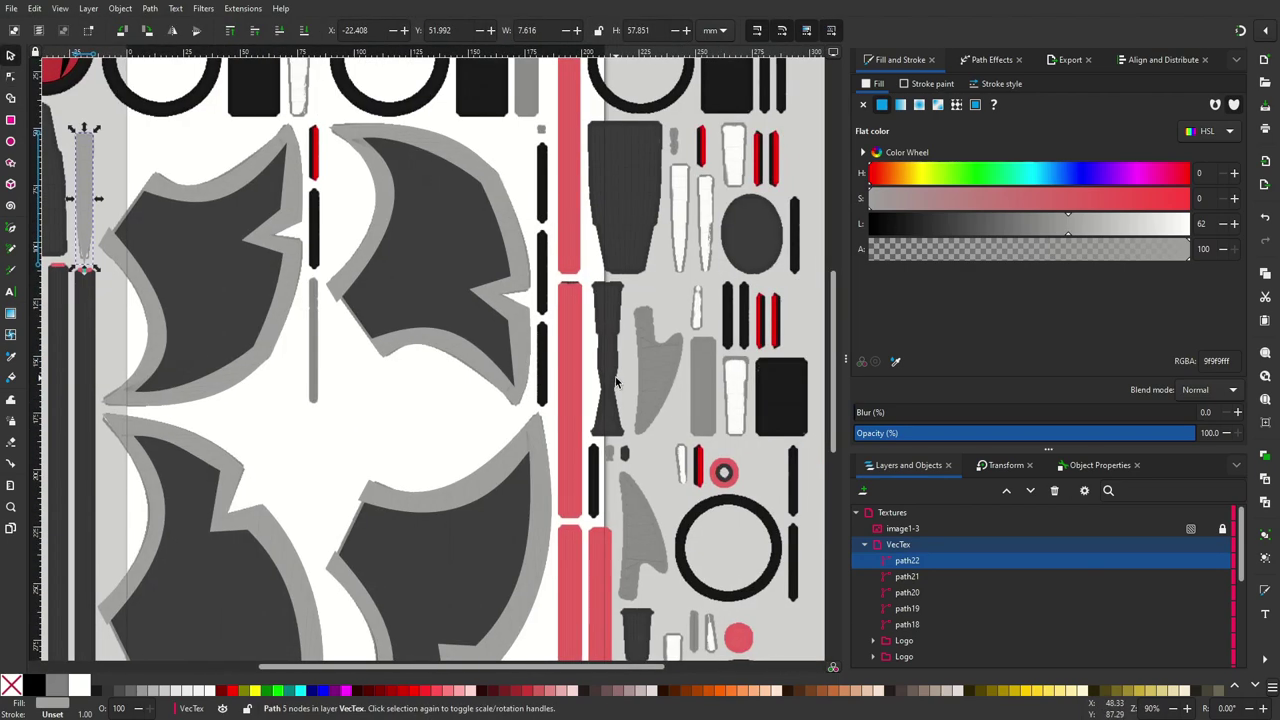
shift+scroll(615, 376, right, 5)
Select the grey spike shape and its top nodes
key(s)
click(733, 335)
scroll(750, 368, up, 1)
ctrl+scroll(750, 368, up, 3)
key(n)
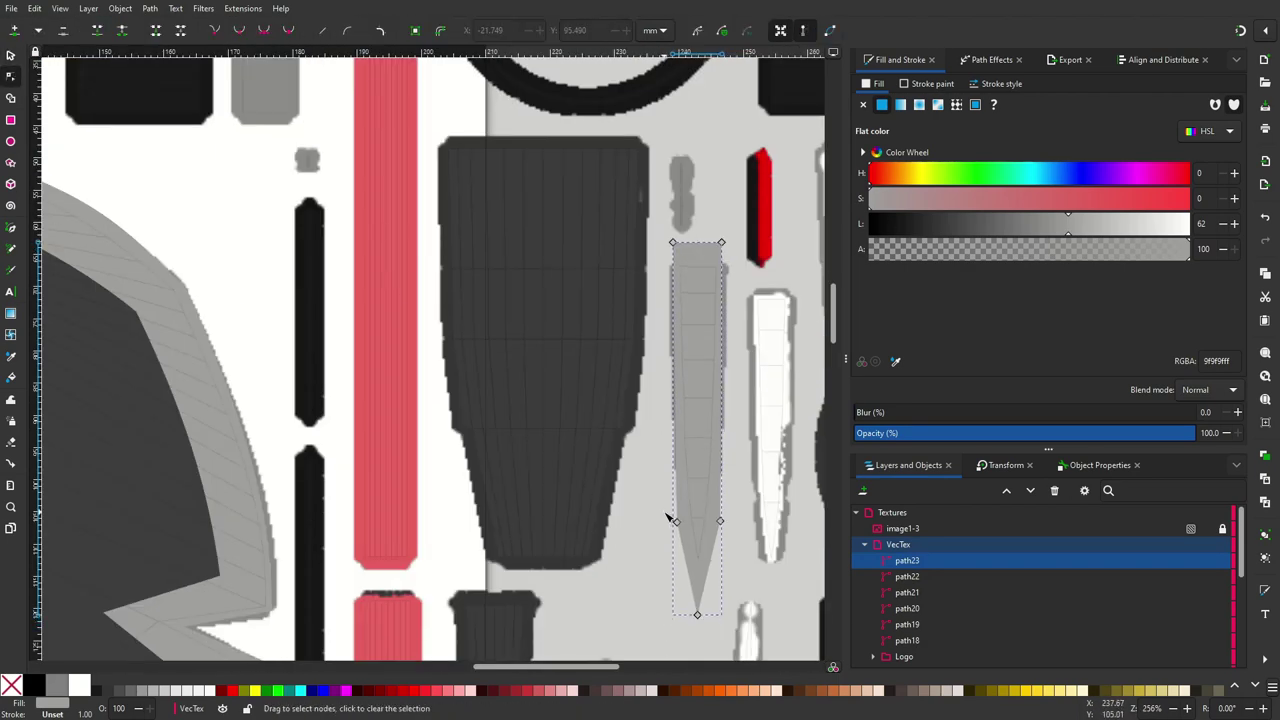
drag(655, 480, 745, 610)
drag(657, 224, 735, 267)
Duplicate the spike, place the copy over the white spike to the right, and shorten its tip
key(s)
key(ctrl+d)
drag(702, 372, 780, 410)
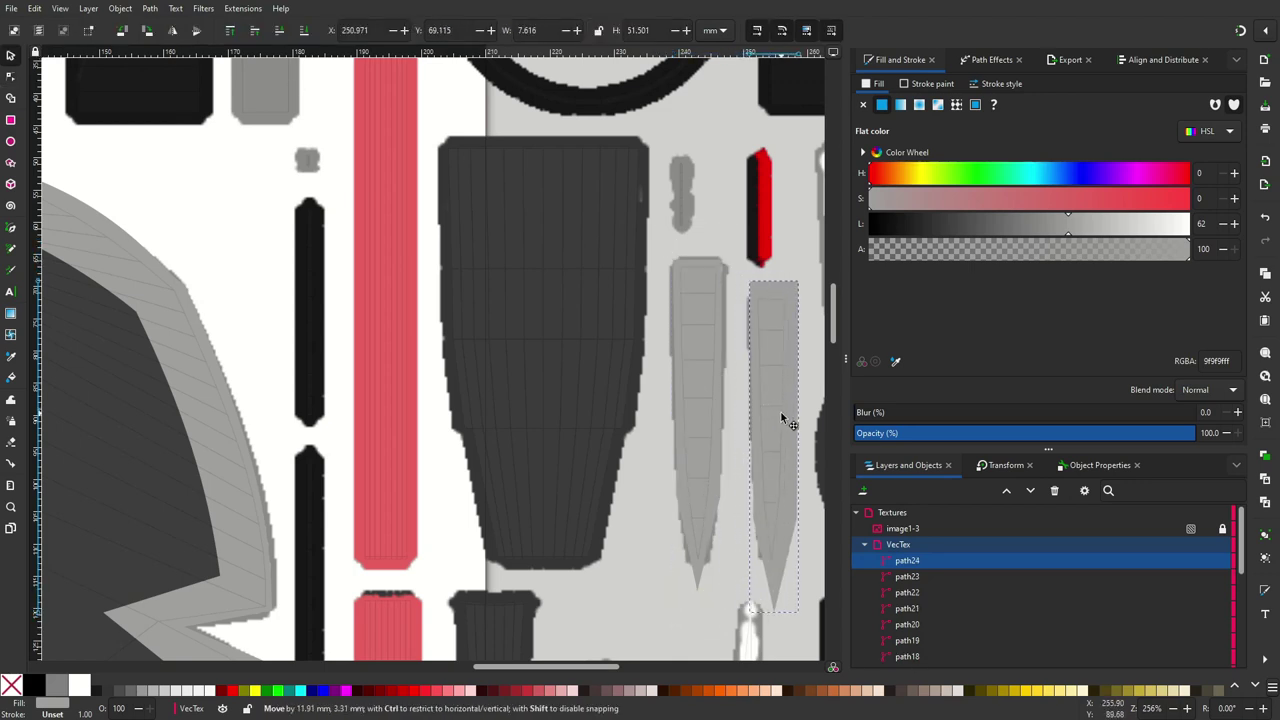
middle_drag(780, 410, 664, 326)
key(n)
drag(670, 455, 670, 410)
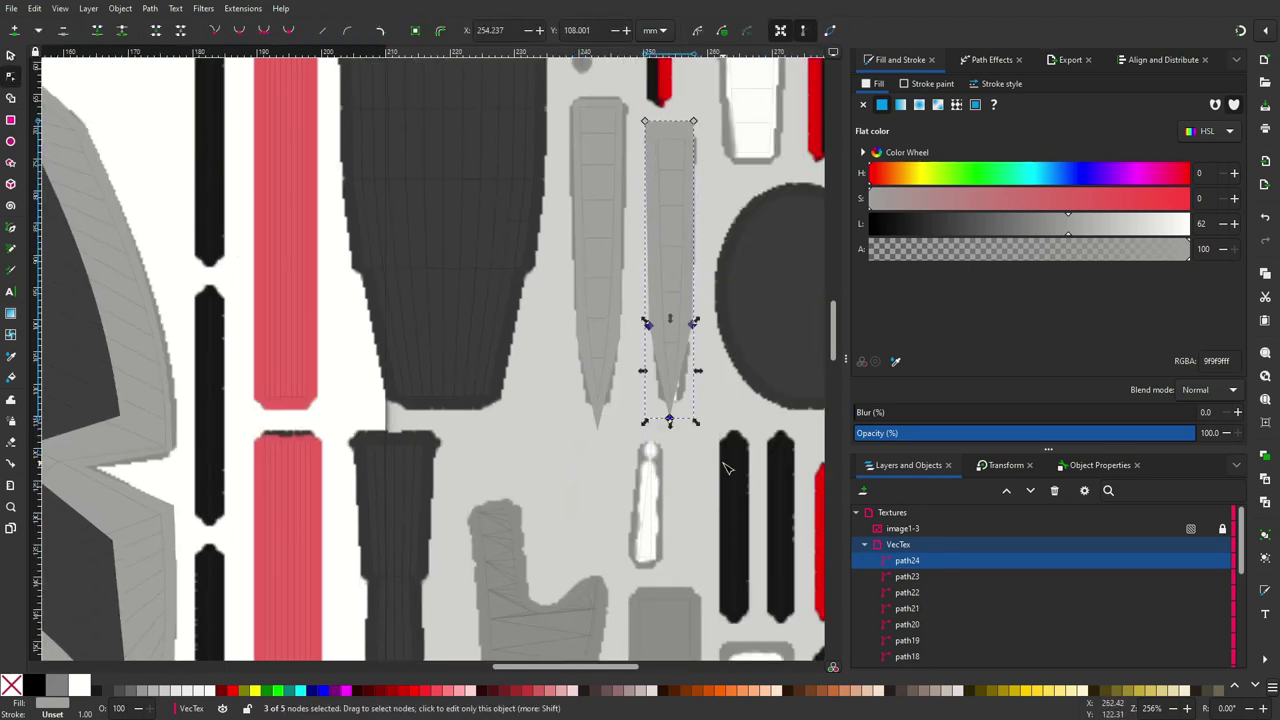
Adjust the copied spike's left nodes to fit the texture piece
key(Escape)
click(688, 325)
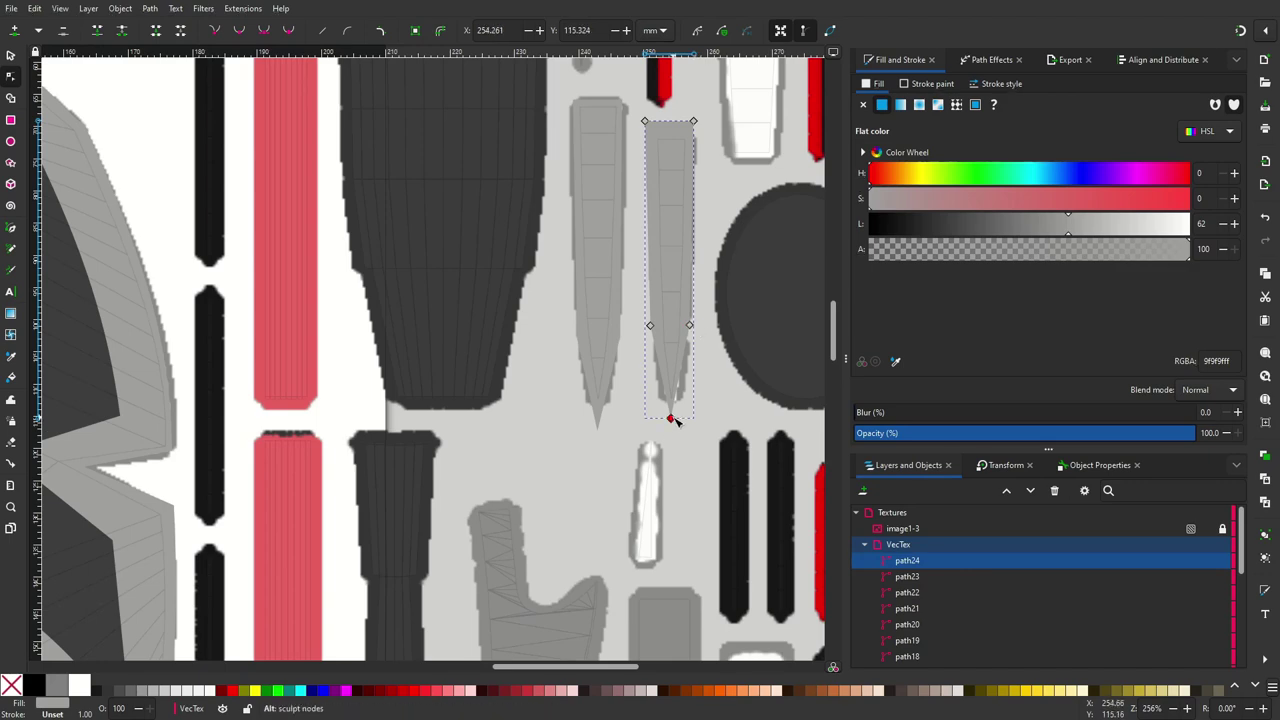
middle_drag(675, 420, 674, 523)
click(668, 237)
click(647, 300)
click(646, 237)
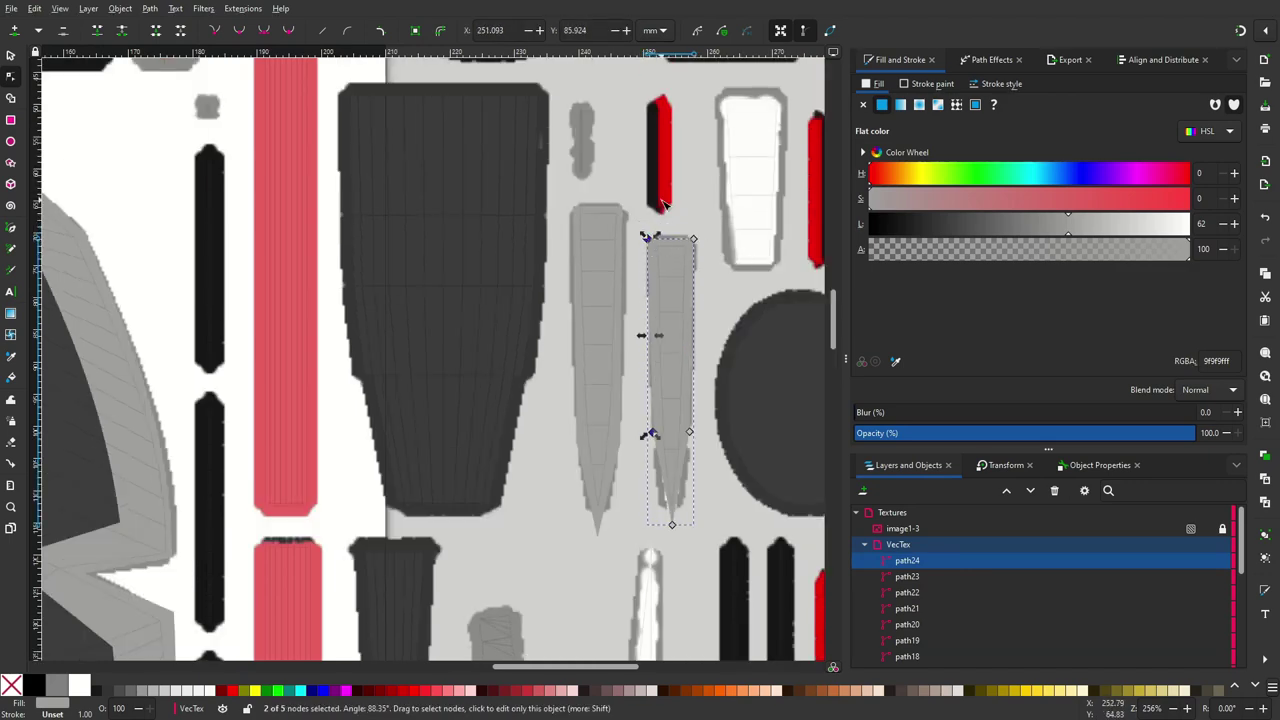
ctrl+scroll(686, 216, down, 4)
scroll(680, 216, down, 3)
shift+scroll(660, 216, right, 3)
Duplicate the new traced path and display its nodes for editing
key(s)
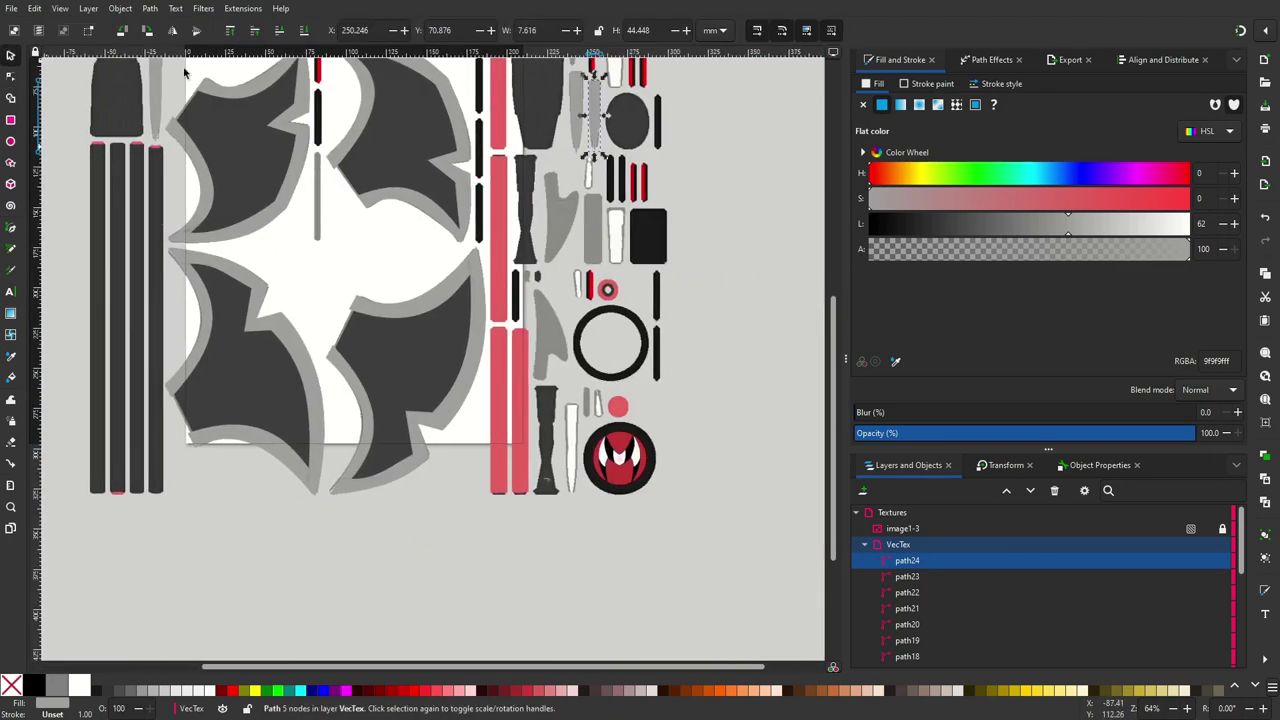
key(ctrl+d)
ctrl+scroll(617, 461, up, 4)
click(17, 76)
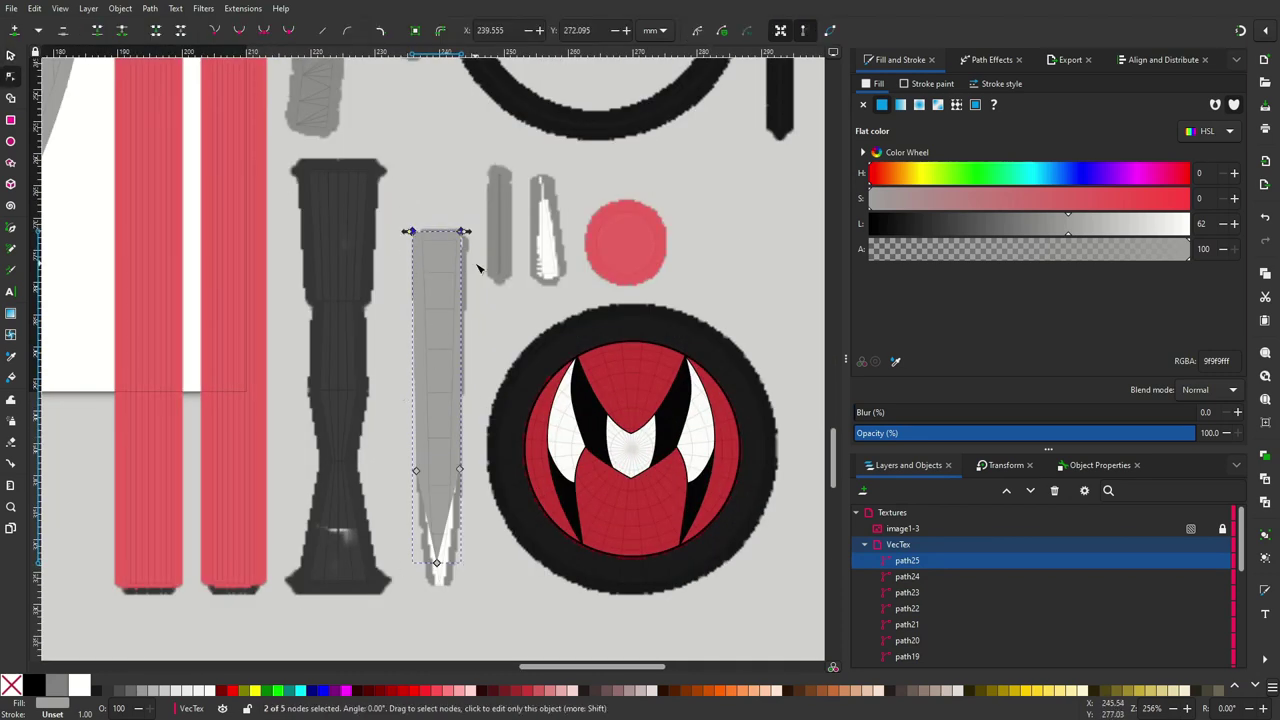
Move path25's lower nodes down so the long grey path reaches its tip
drag(493, 573, 533, 595)
key(Down)
key(Down)
key(Down)
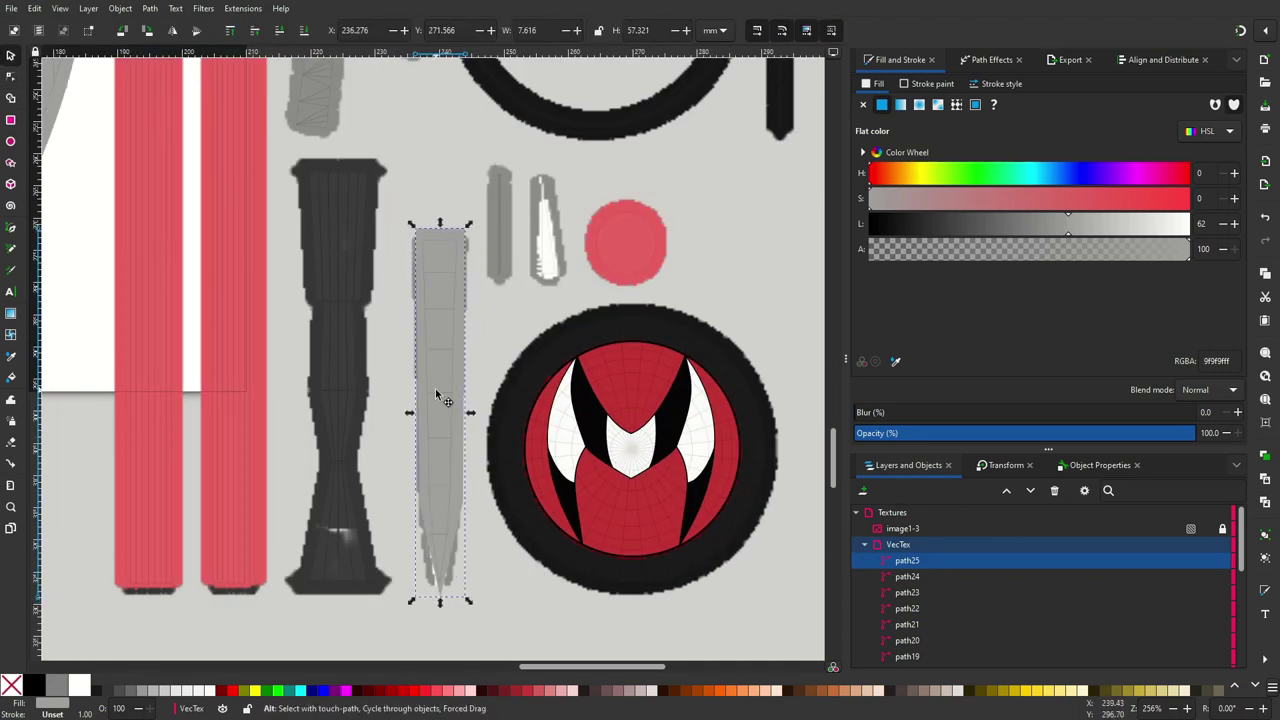
key(Escape)
Trace the narrow grey piece with the Pen and nudge its top node into place
key(b)
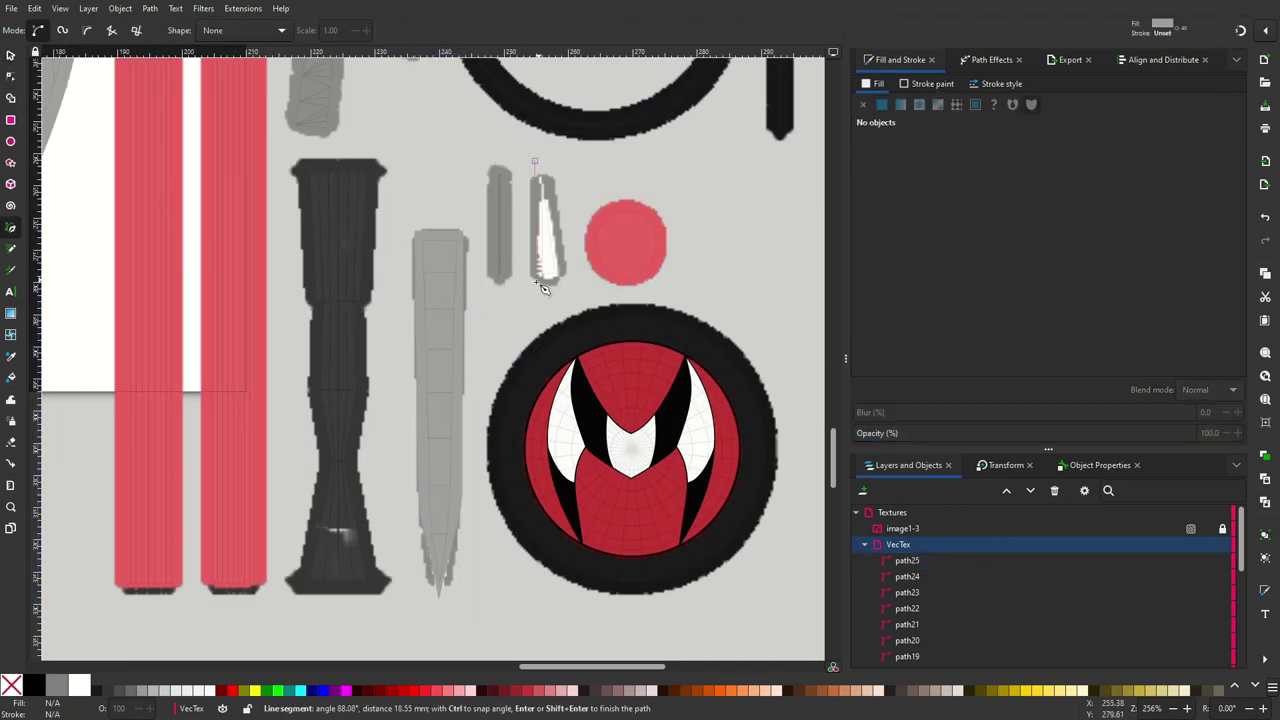
click(537, 161)
key(n)
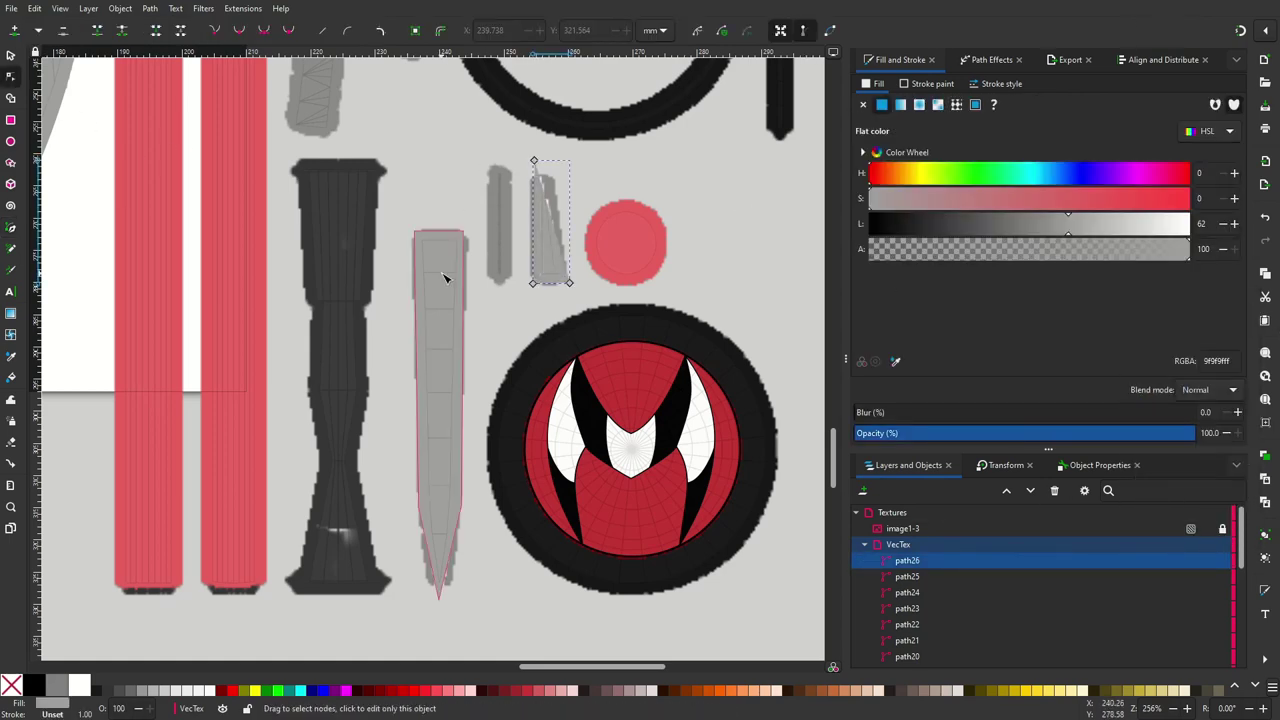
drag(535, 162, 540, 163)
ctrl+scroll(540, 163, down, 3)
ctrl+scroll(540, 163, up, 2)
Trace the small spike piece and adjust a node to fit its shape
key(b)
click(520, 311)
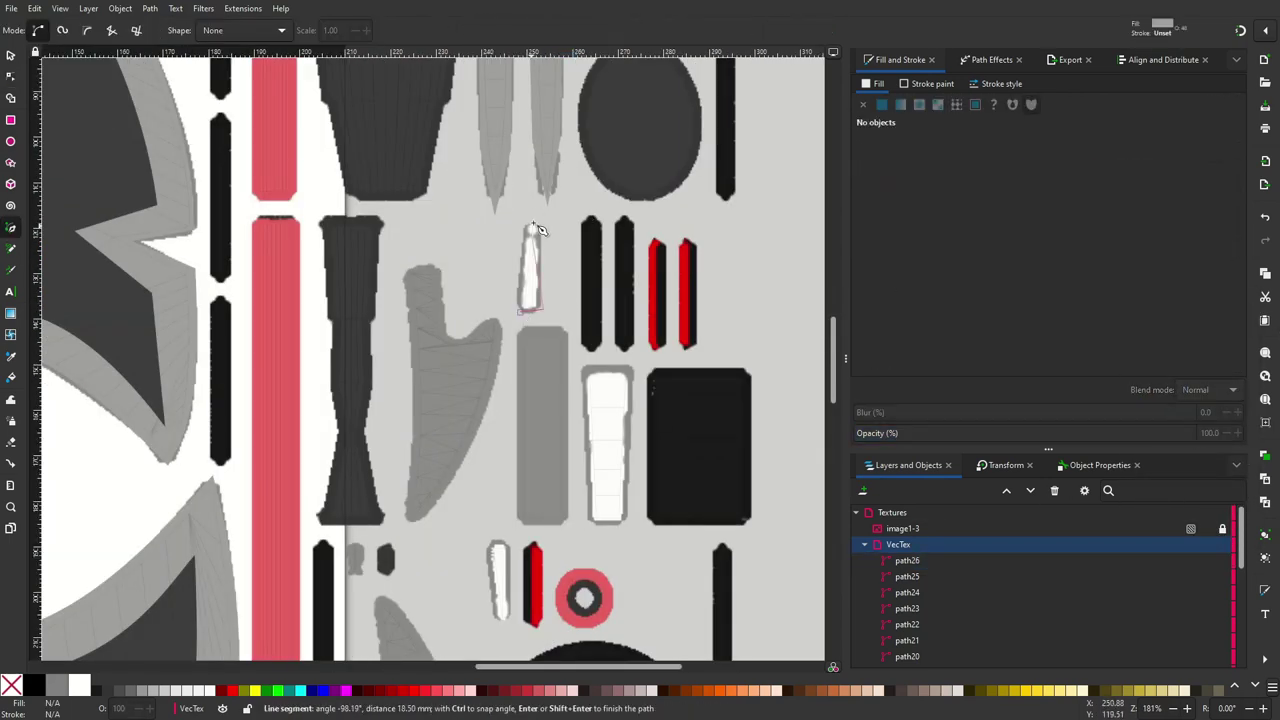
click(533, 214)
click(541, 306)
click(520, 312)
key(s)
key(n)
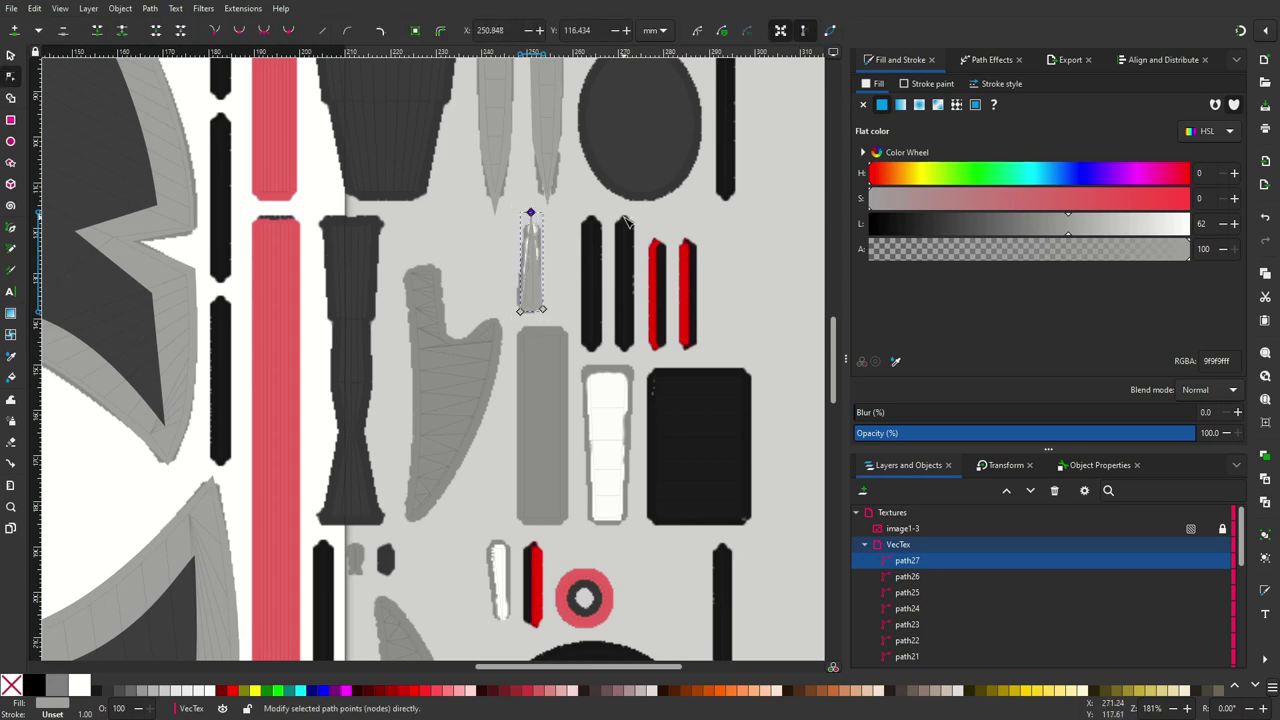
ctrl+scroll(530, 254, up, 3)
drag(531, 151, 531, 143)
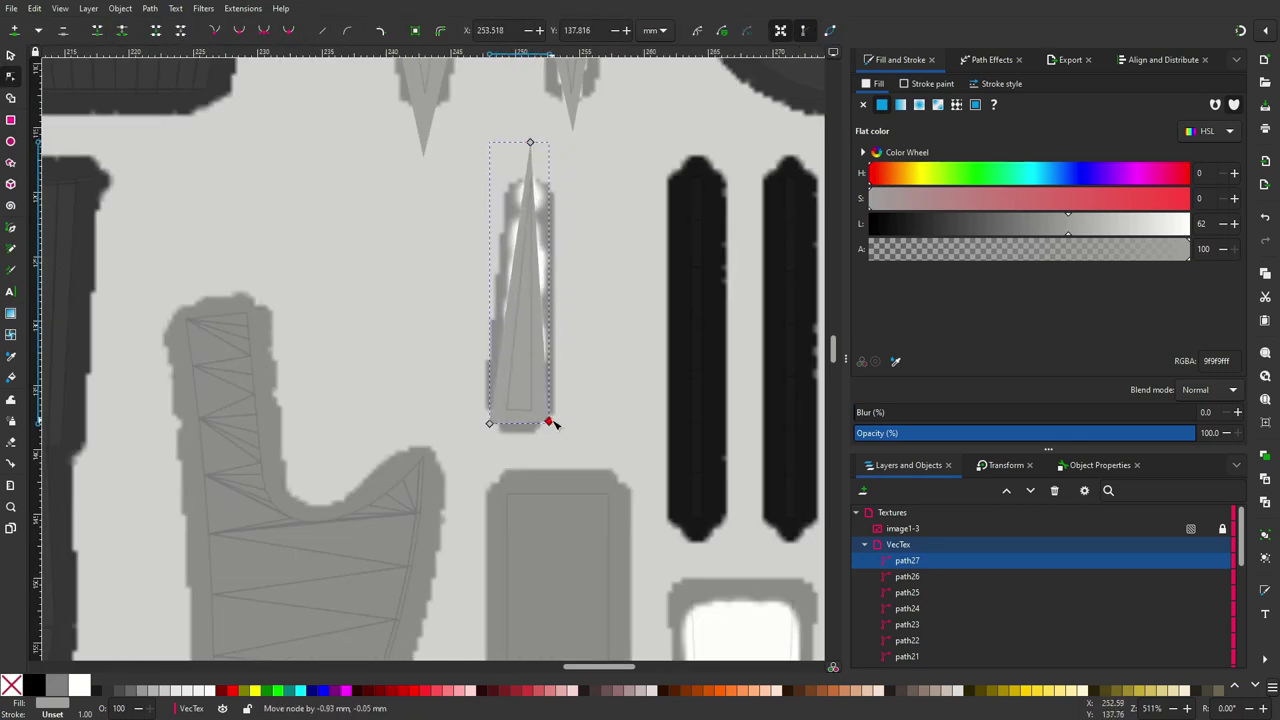
ctrl+scroll(540, 140, down, 3)
ctrl+scroll(540, 140, down, 1)
Outline the thin white sliver beside the tall white piece
key(b)
ctrl+scroll(607, 305, up, 2)
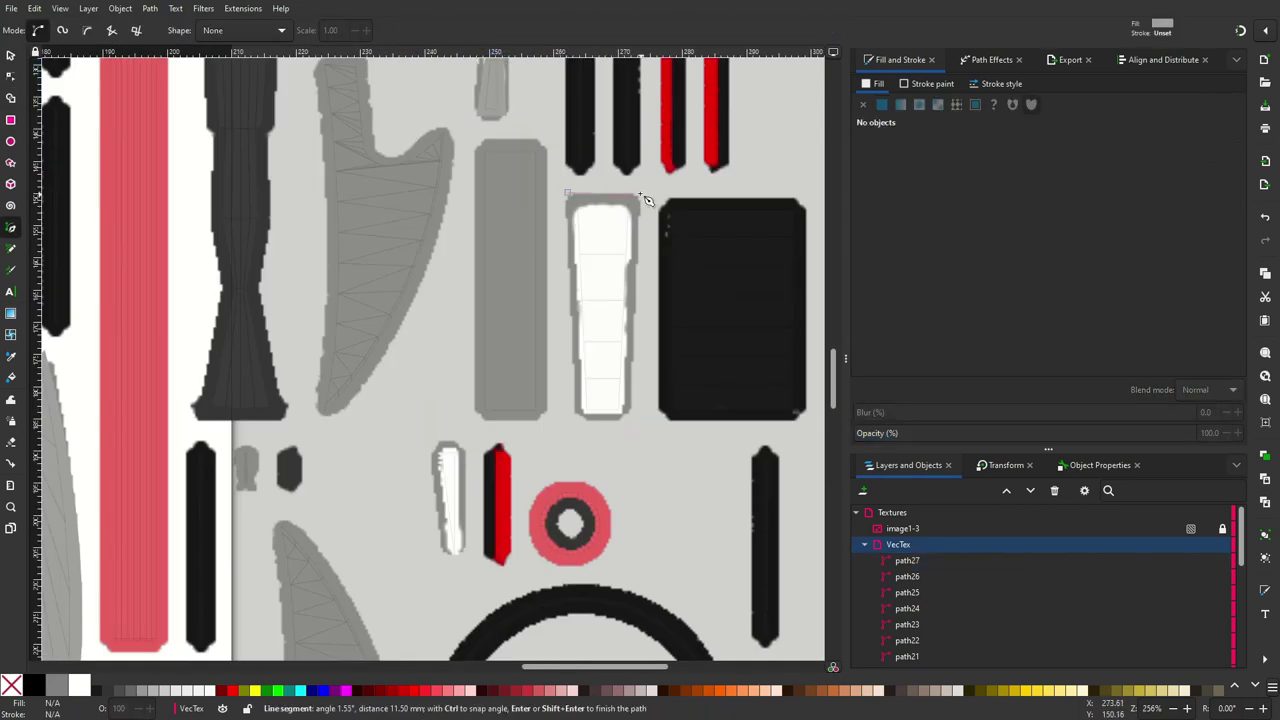
click(433, 447)
click(452, 575)
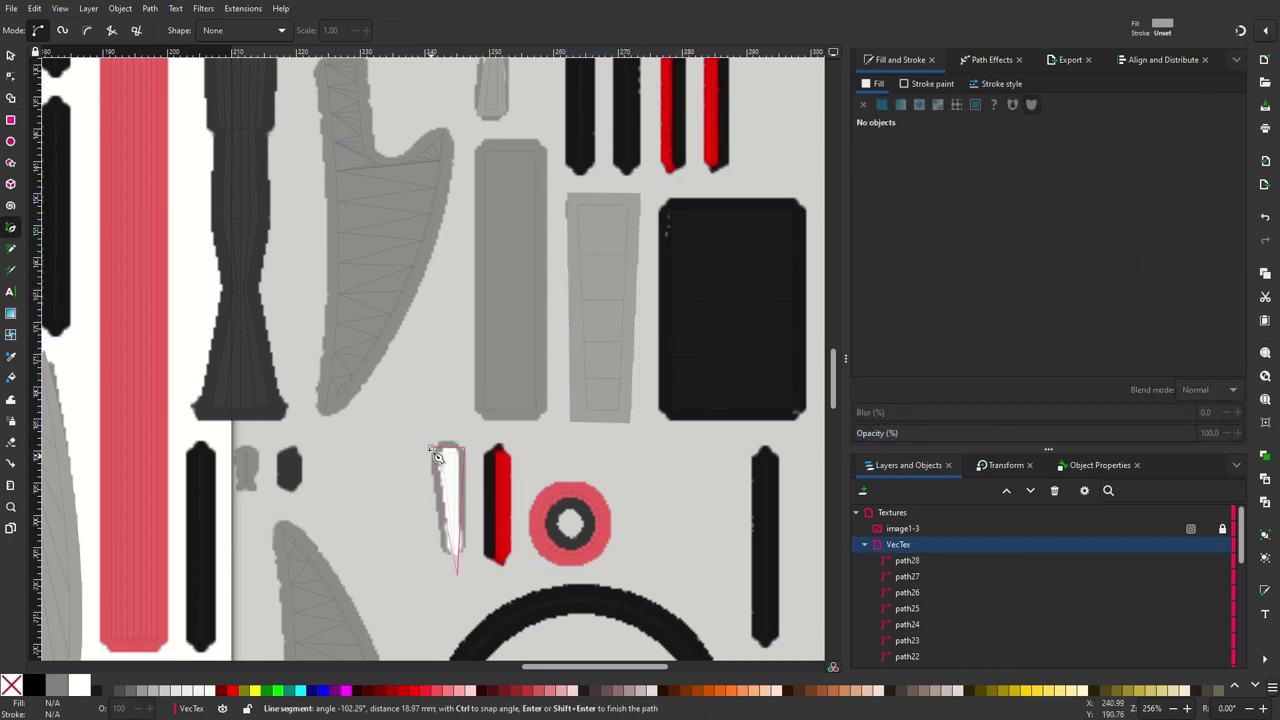
click(433, 447)
key(n)
ctrl+scroll(600, 460, down, 4)
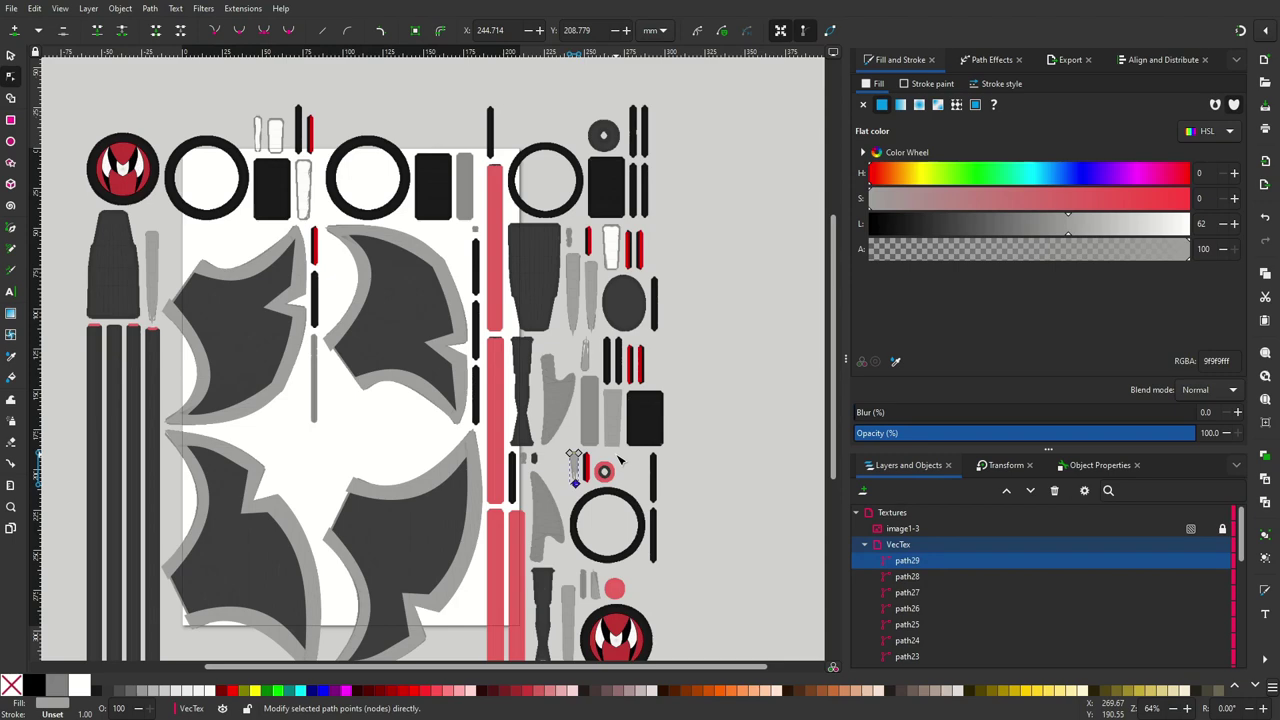
scroll(620, 458, up, 1)
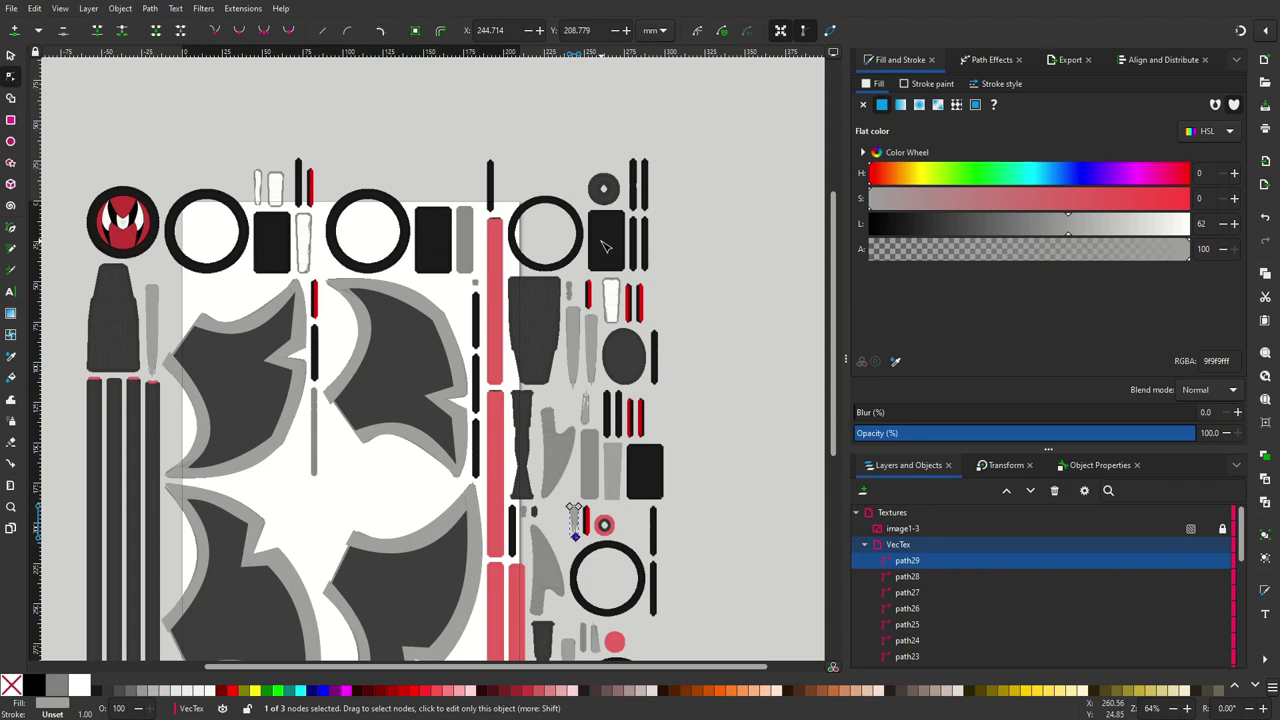
key(Escape)
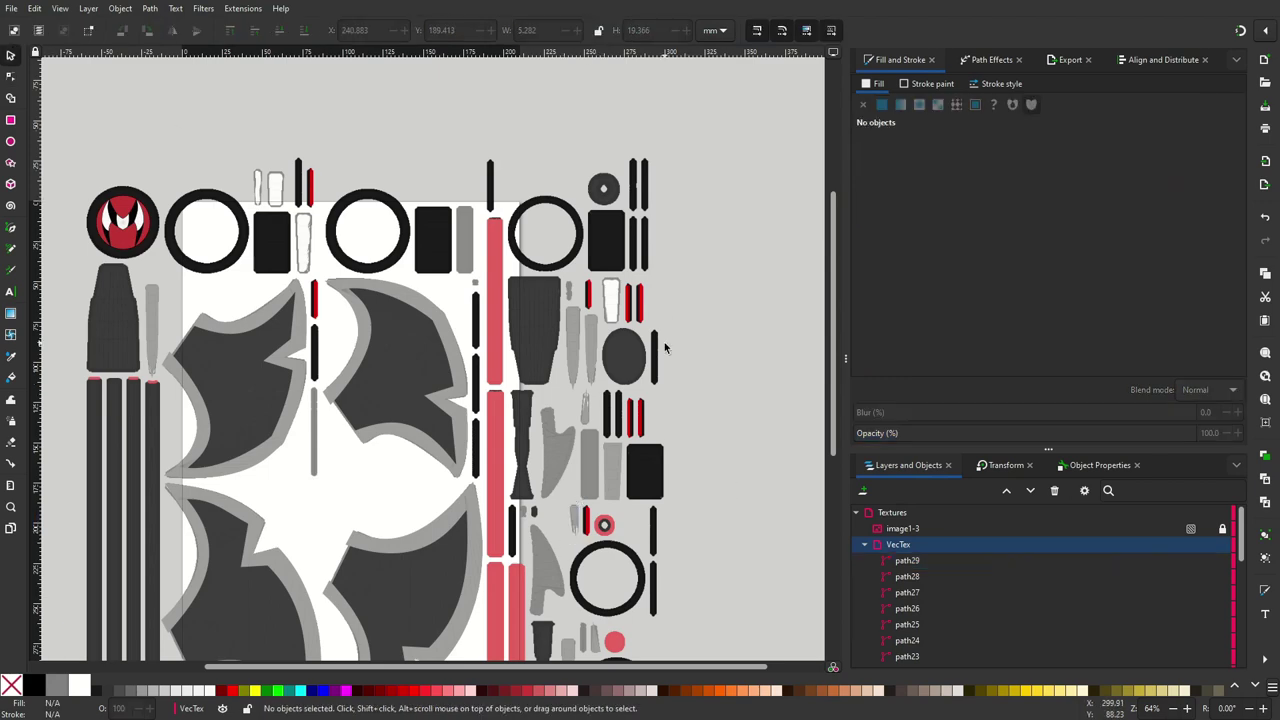
ctrl+scroll(655, 473, up, 4)
scroll(655, 473, up, 3)
Trace the white tapered piece and the thin white piece at the top
key(b)
click(447, 347)
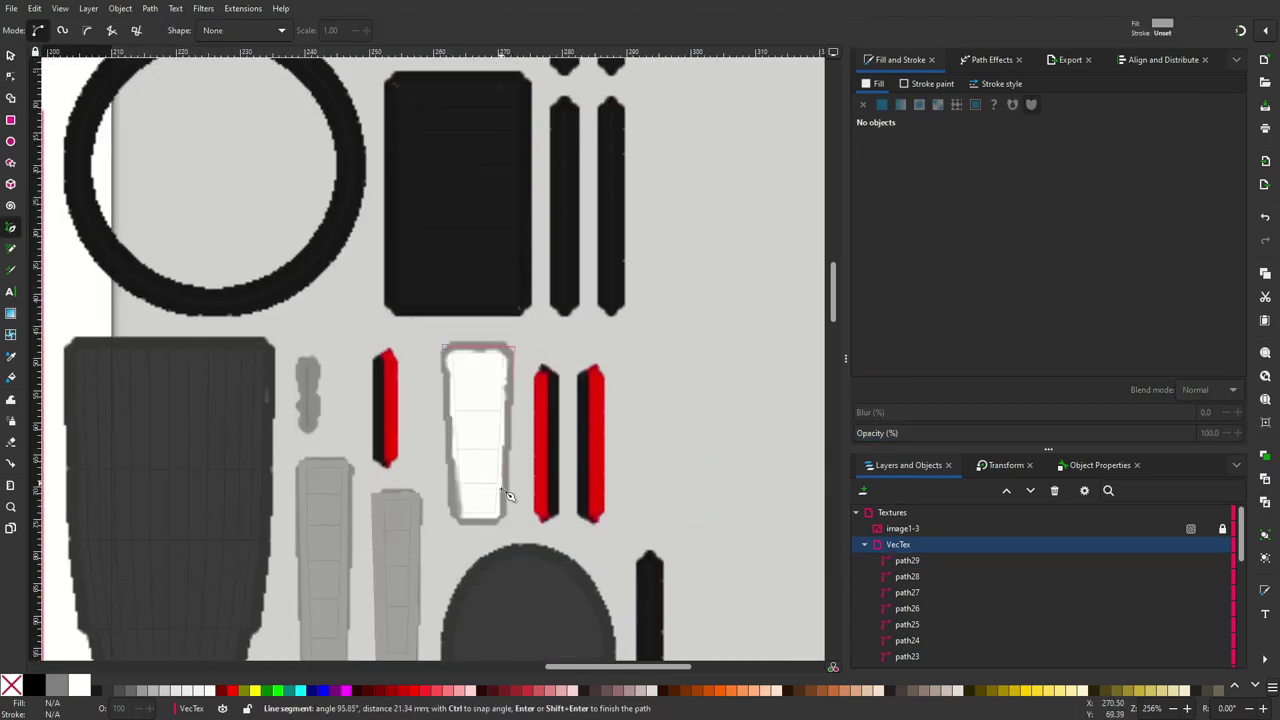
key(Return)
scroll(382, 326, up, 5)
shift+scroll(382, 326, left, 10)
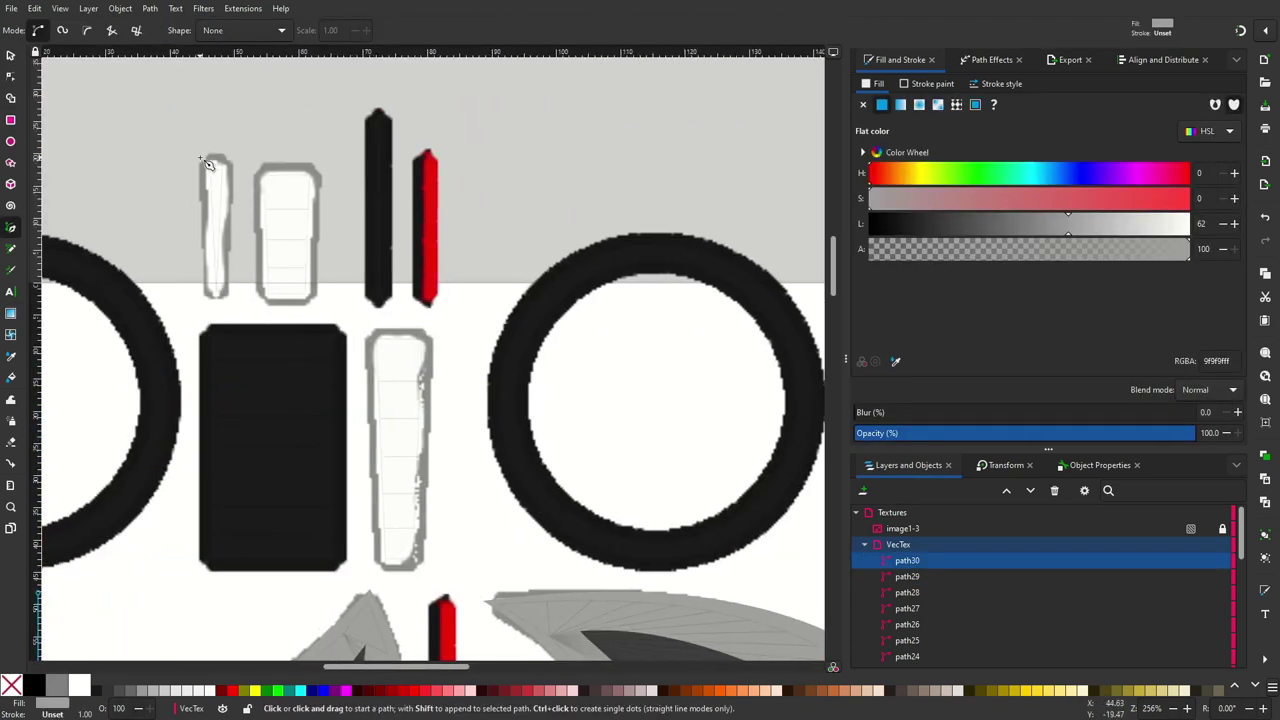
click(208, 160)
click(216, 307)
key(Return)
key(n)
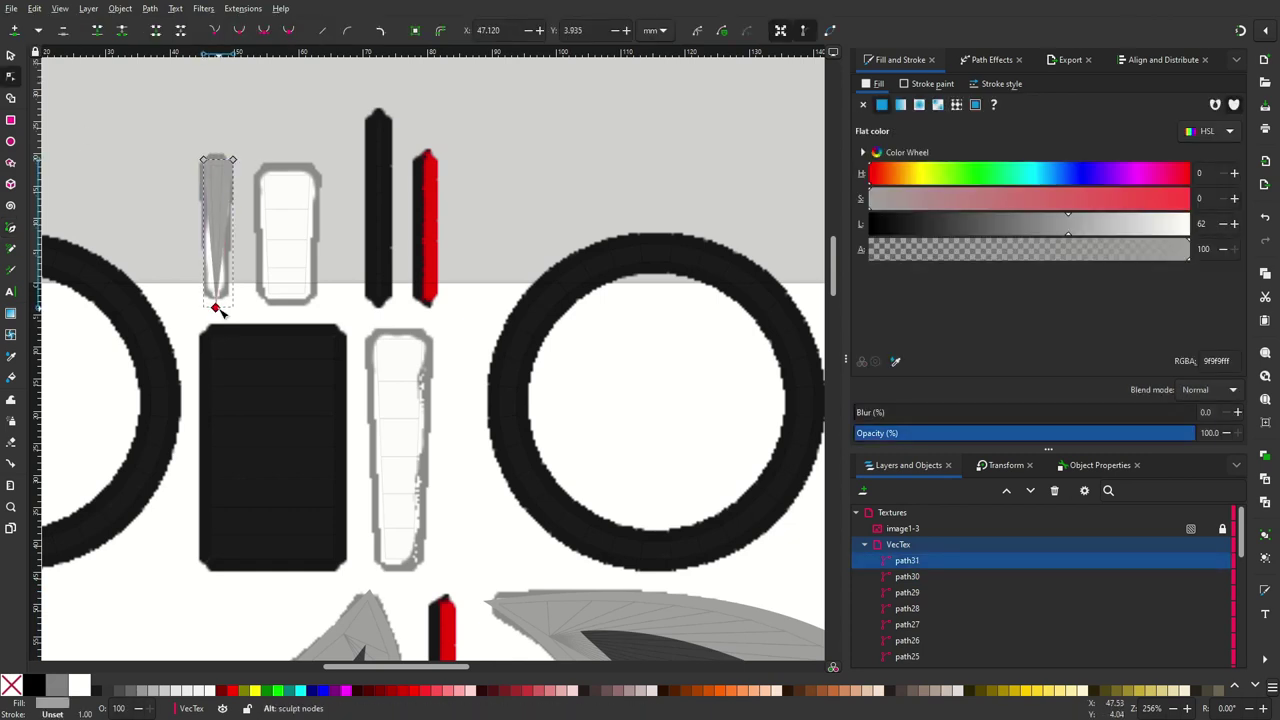
Outline the rounded white piece with a four-point path
key(b)
click(258, 166)
click(320, 166)
click(320, 300)
click(258, 300)
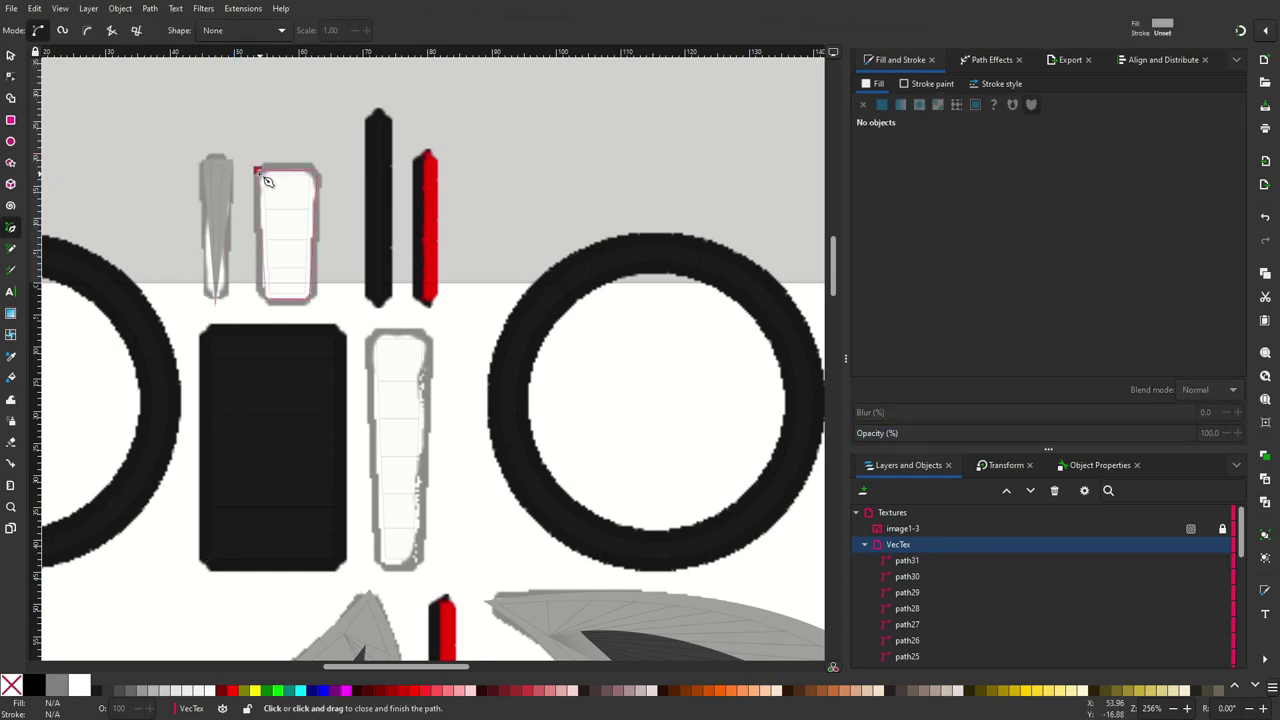
key(Return)
Outline the tall white piece below with a four-point path
click(378, 340)
click(428, 340)
click(424, 572)
click(384, 572)
key(Return)
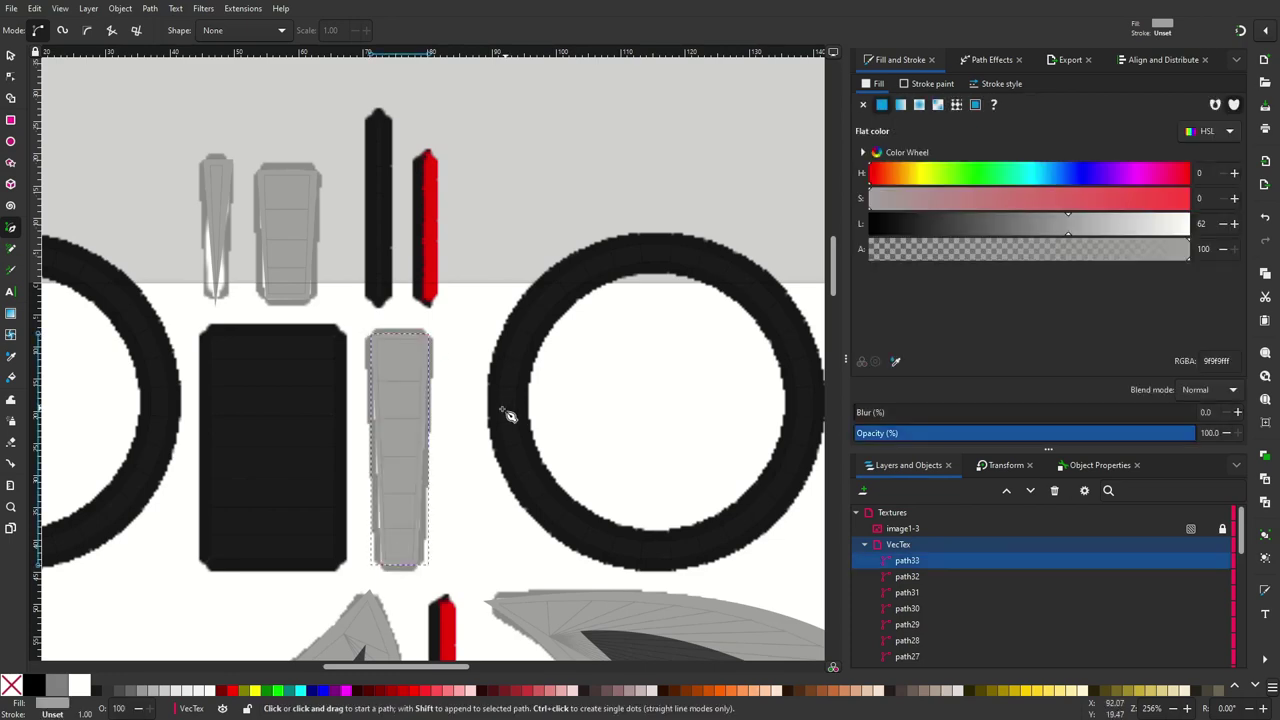
ctrl+scroll(453, 417, up, 1)
key(n)
ctrl+scroll(397, 606, down, 5)
ctrl+scroll(351, 417, up, 4)
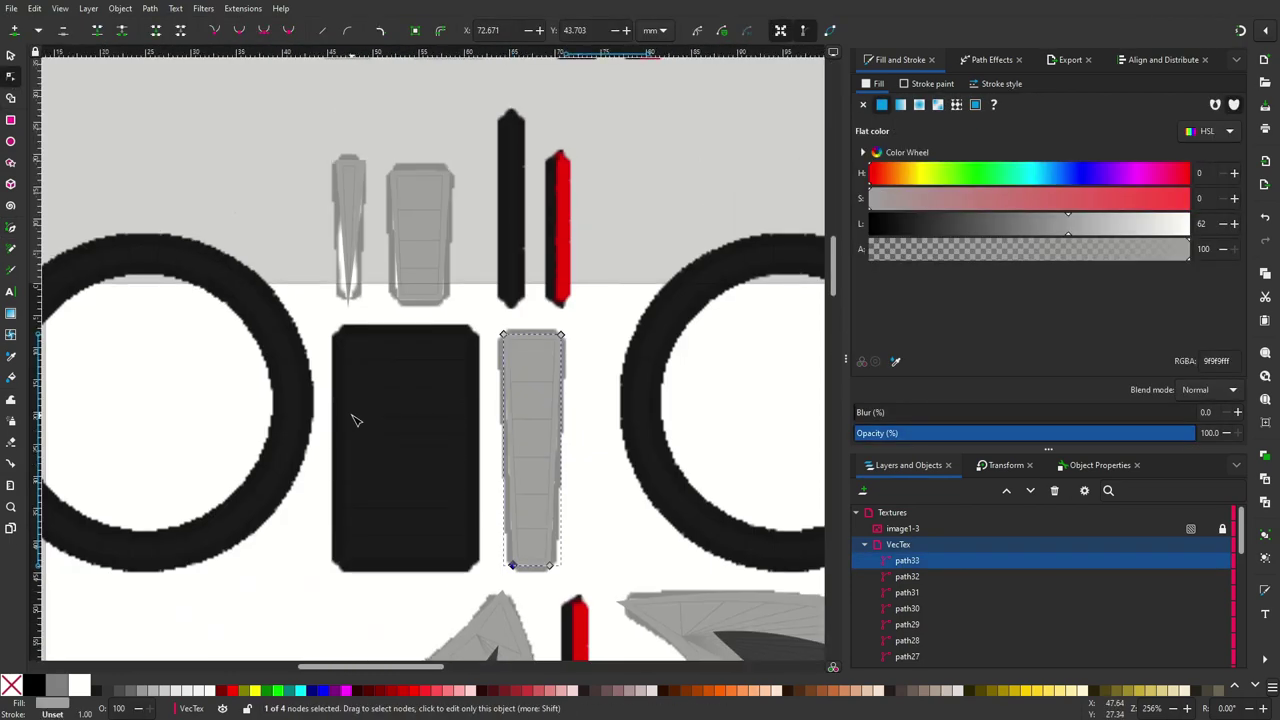
ctrl+scroll(340, 315, up, 2)
Reselect the thin spike path, collapse the VecTex layer and select the faded reference texture
click(340, 315)
ctrl+scroll(390, 362, down, 6)
scroll(390, 362, down, 1)
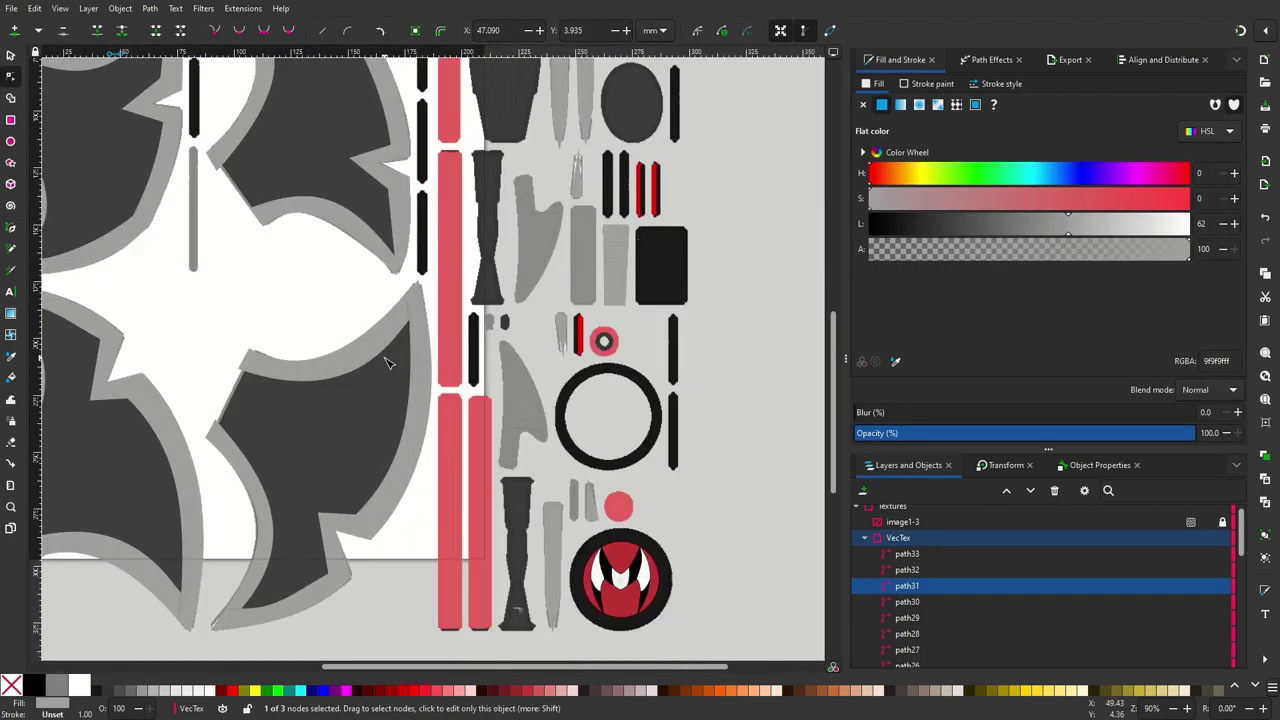
scroll(390, 362, up, 1)
ctrl+scroll(390, 362, up, 2)
ctrl+scroll(390, 362, down, 4)
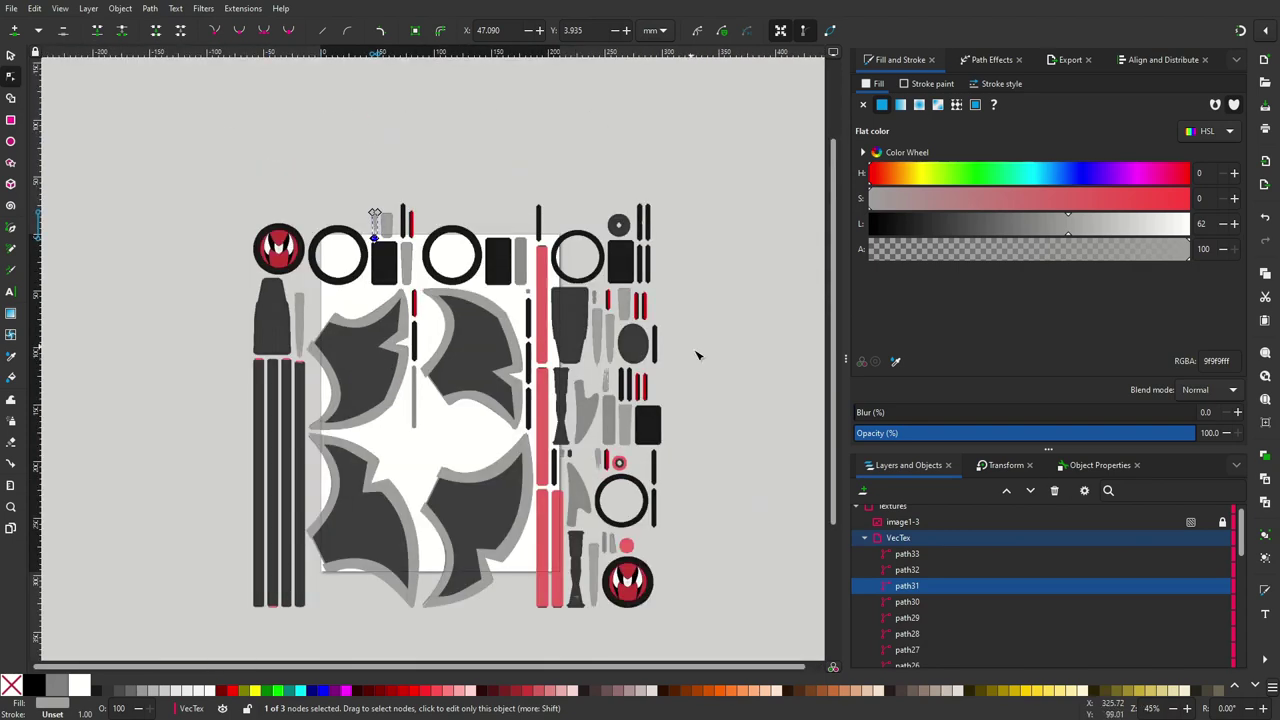
click(865, 538)
click(1230, 529)
Bring up the context menu for the Axe layer's blade shape
ctrl+scroll(689, 392, up, 2)
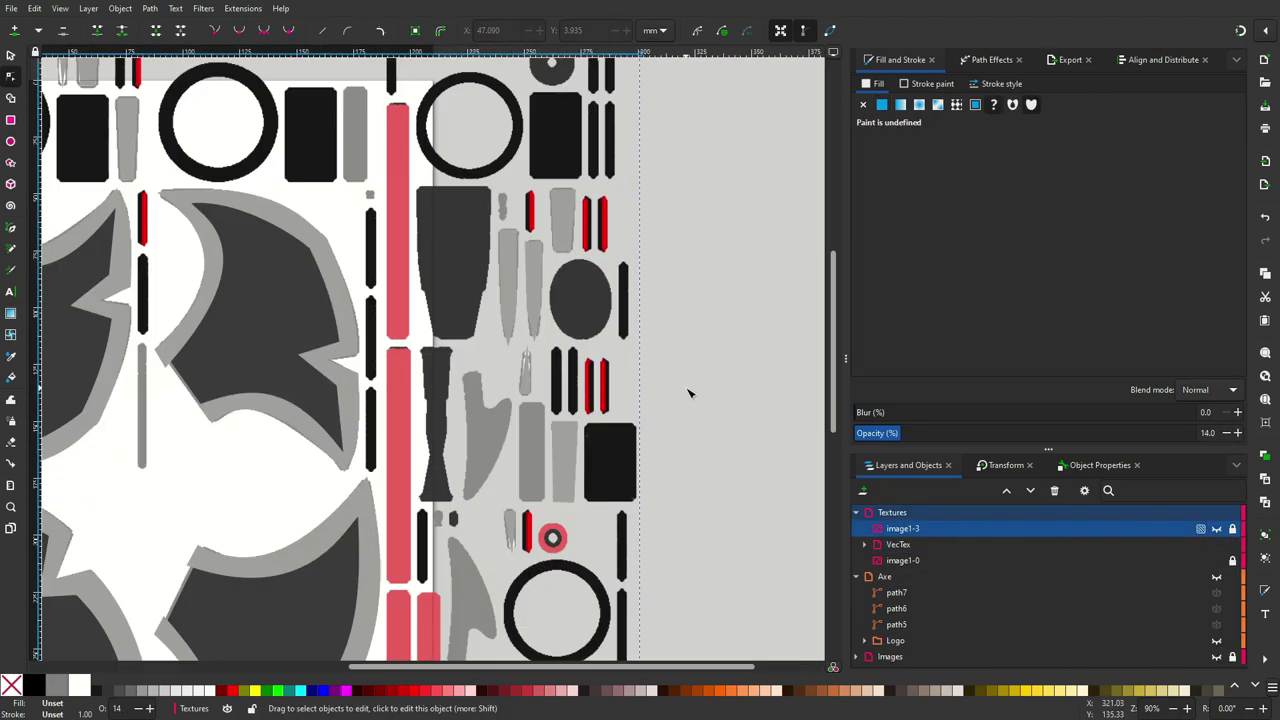
ctrl+scroll(688, 393, down, 1)
ctrl+scroll(529, 407, up, 3)
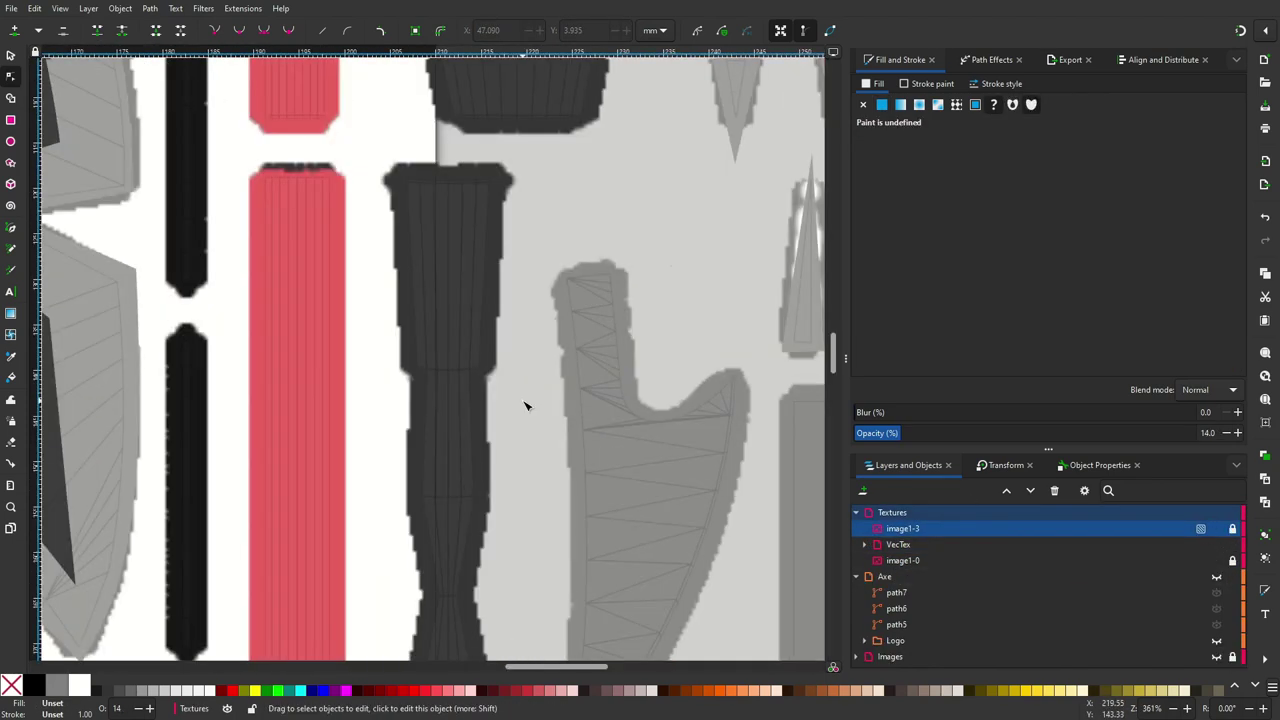
ctrl+scroll(529, 407, down, 1)
ctrl+scroll(665, 390, down, 2)
right_click(904, 592)
Duplicate the Axe layer's blade shape into VecTex and shrink it to about half size
click(985, 365)
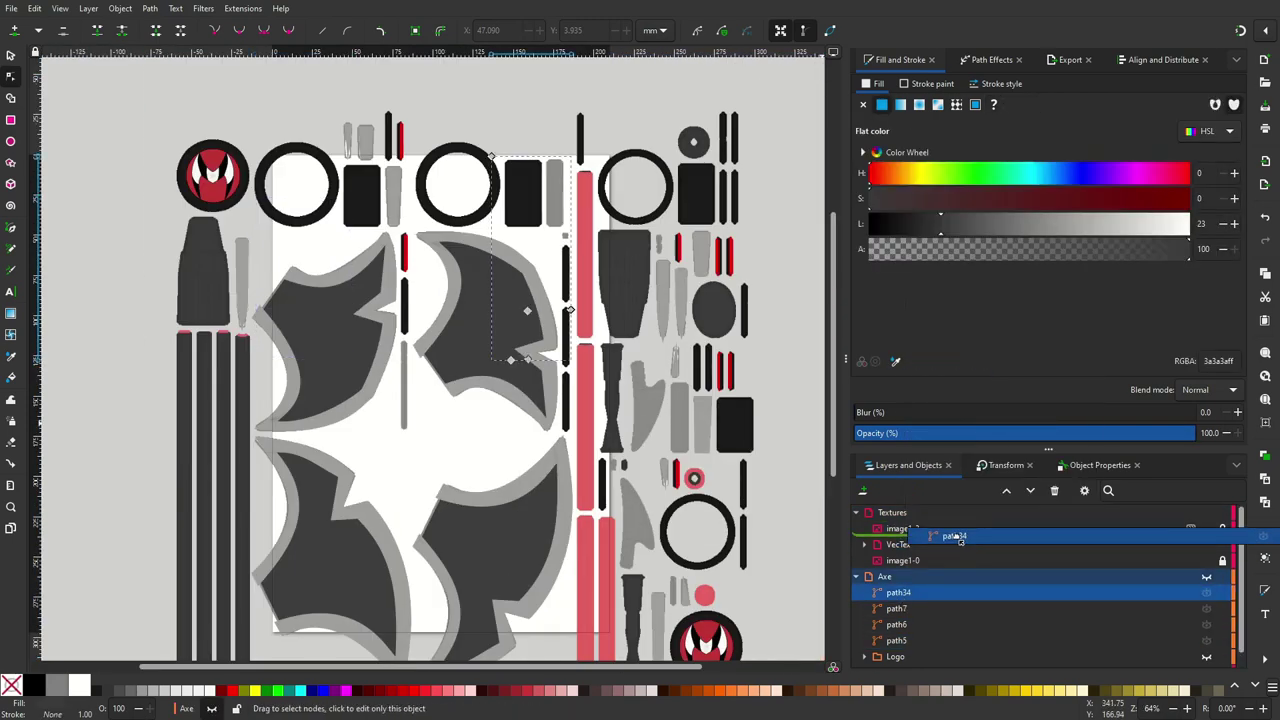
click(630, 500)
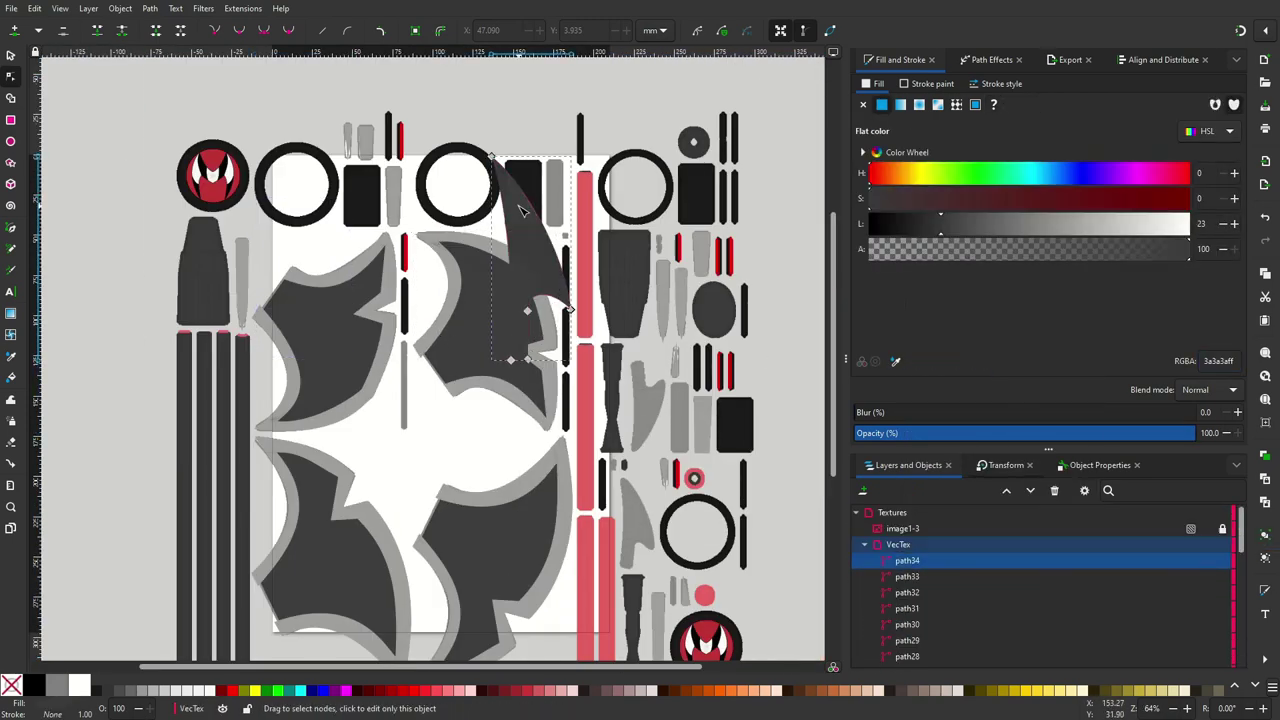
key(s)
ctrl+scroll(690, 630, up, 2)
ctrl+shift+drag(664, 225, 630, 313)
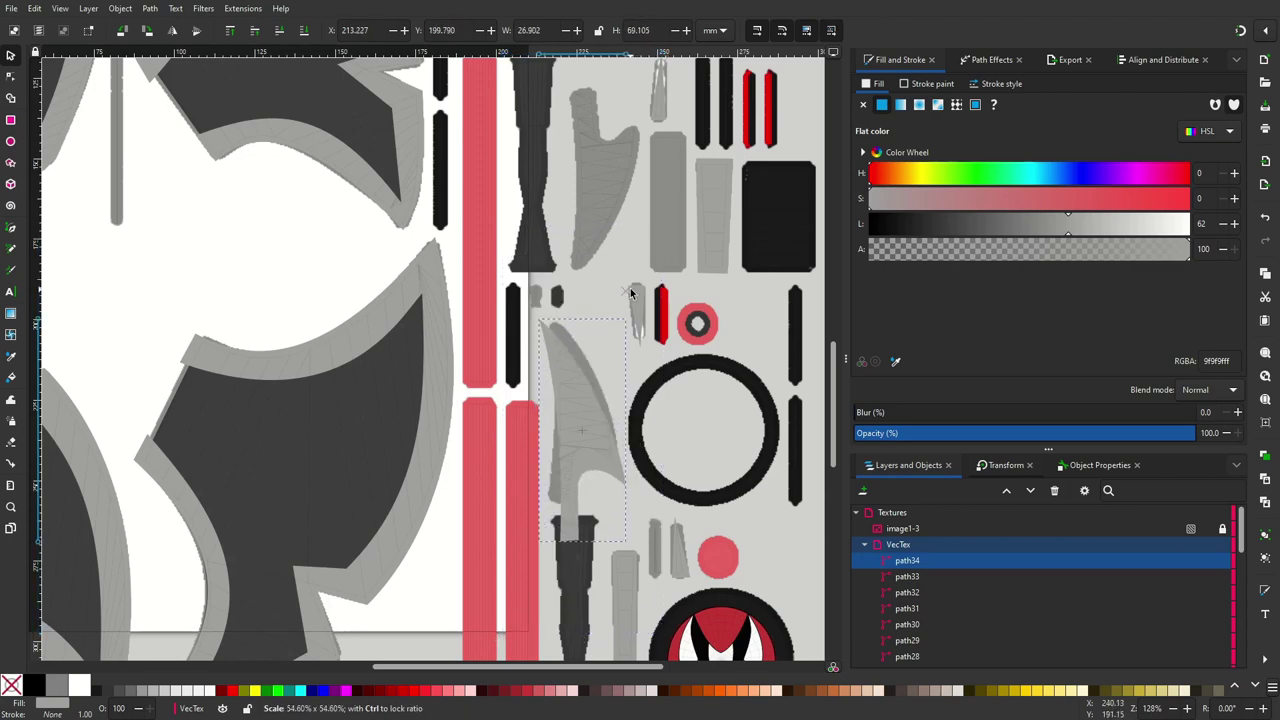
Reshape the blade copy's nodes and handles to follow the blade edge and bottom tip
click(11, 75)
ctrl+scroll(343, 294, up, 3)
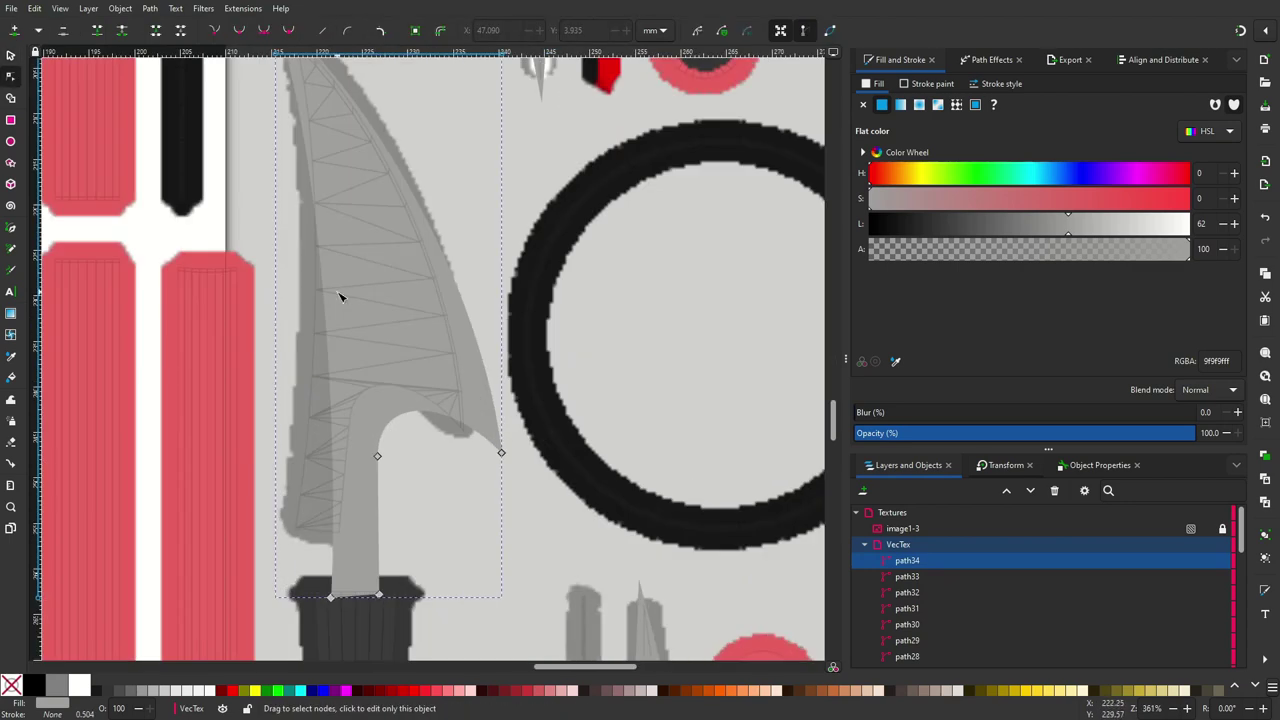
drag(437, 366, 465, 348)
drag(377, 548, 356, 508)
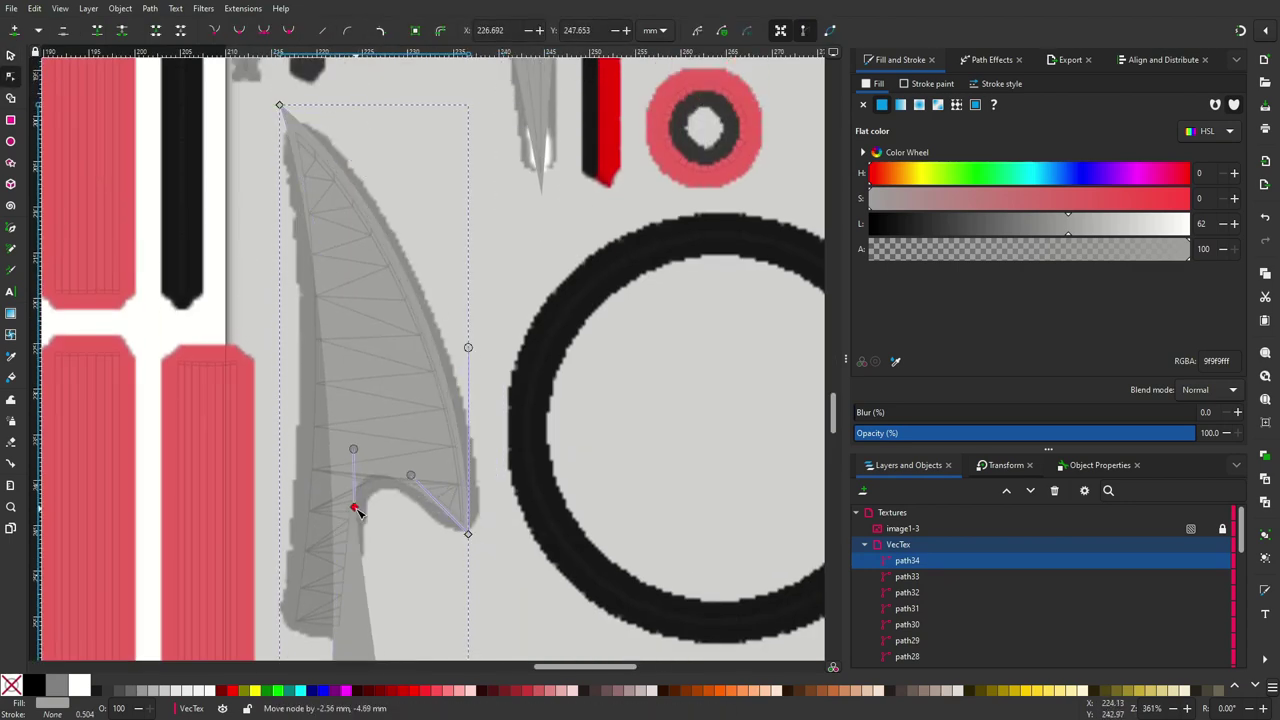
scroll(410, 608, down, 2)
scroll(371, 608, up, 1)
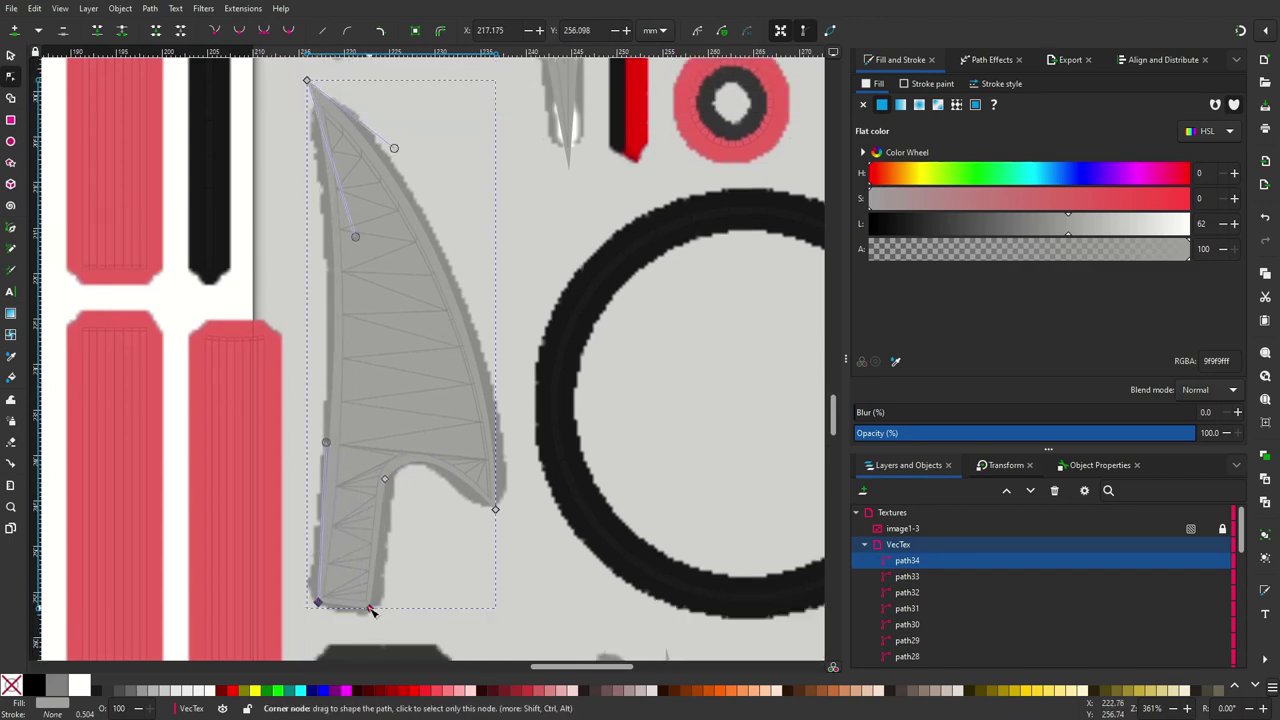
drag(367, 611, 370, 607)
Duplicate the traced blade and move the copy up onto the other blade piece
key(ctrl+d)
ctrl+scroll(632, 284, down, 3)
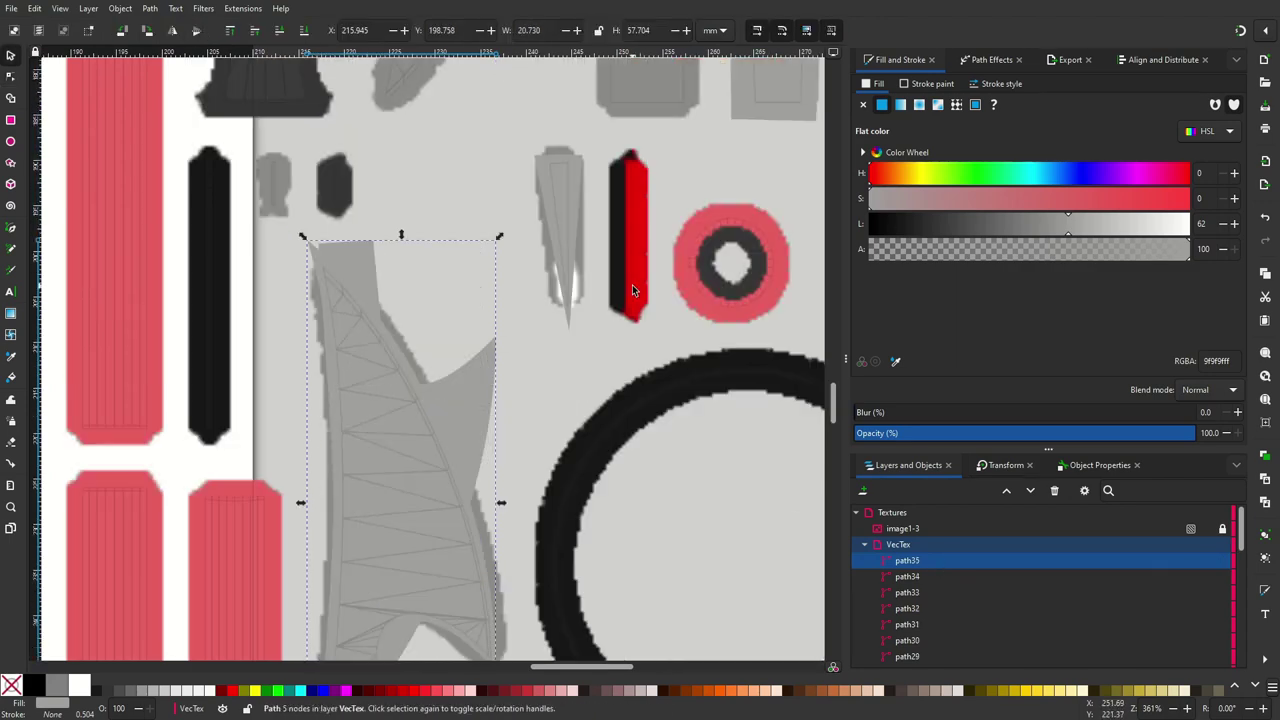
key(shift+Up)
key(shift+Up)
key(shift+Up)
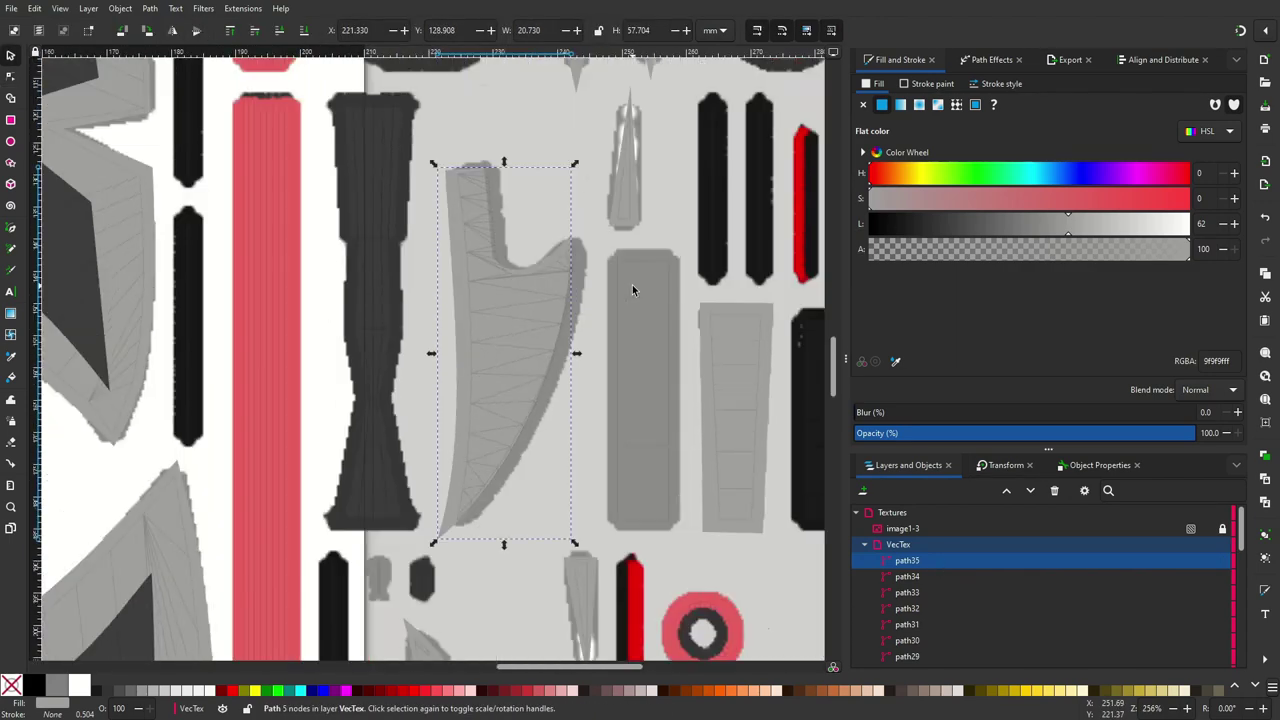
ctrl+scroll(632, 284, up, 2)
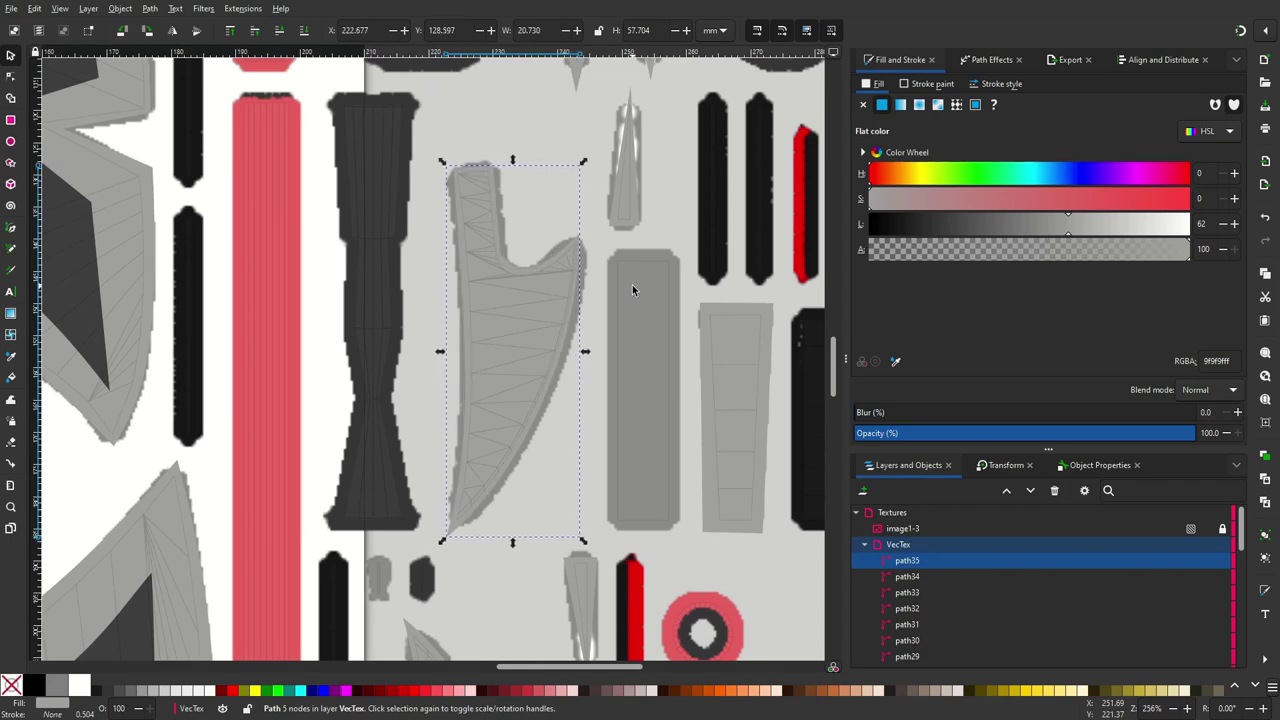
ctrl+scroll(676, 282, down, 3)
ctrl+scroll(676, 282, down, 2)
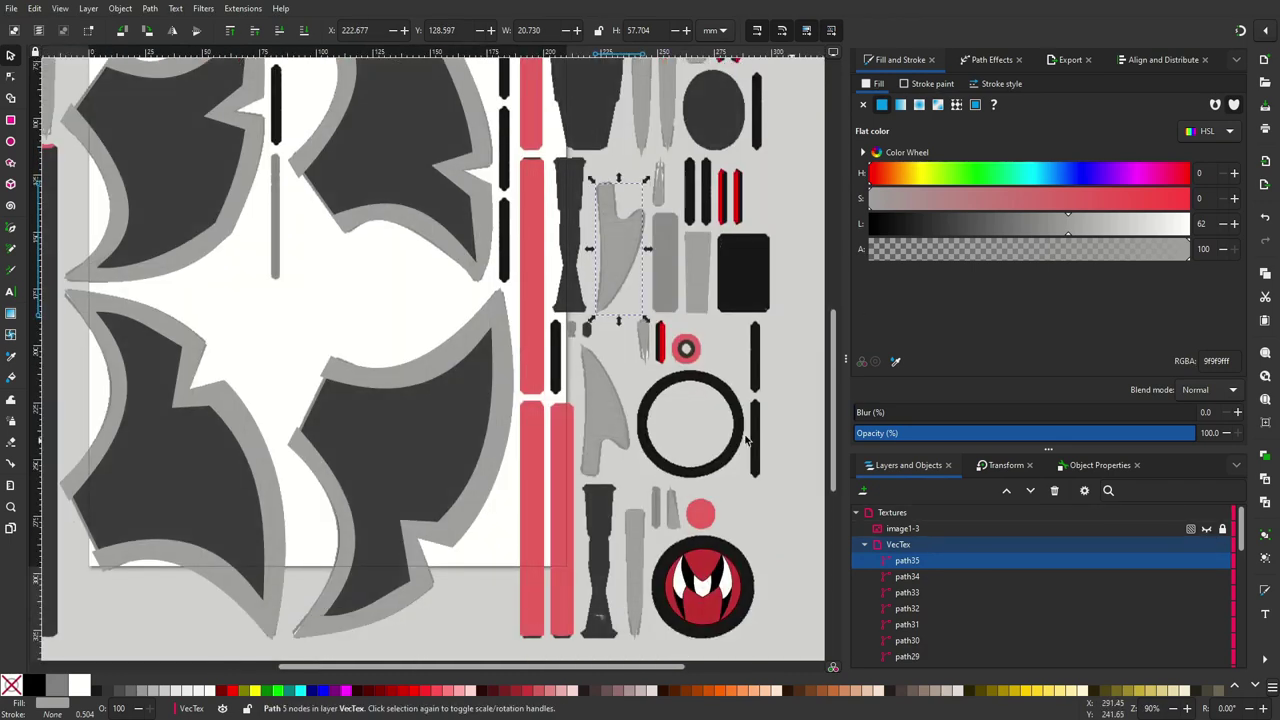
ctrl+scroll(688, 374, down, 1)
click(688, 374)
key(plus)
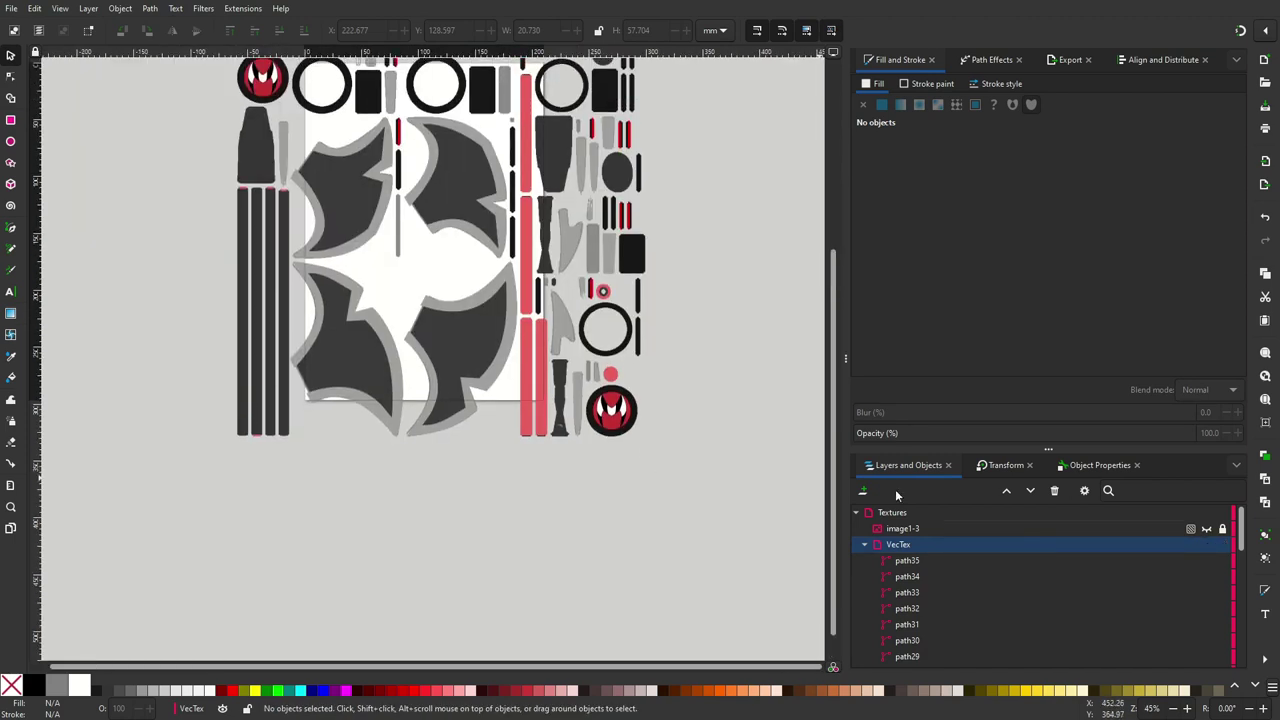
key(ctrl+shift+e)
Export the area of the texture image as a 4267×4267 px PNG at 300 DPI
click(903, 528)
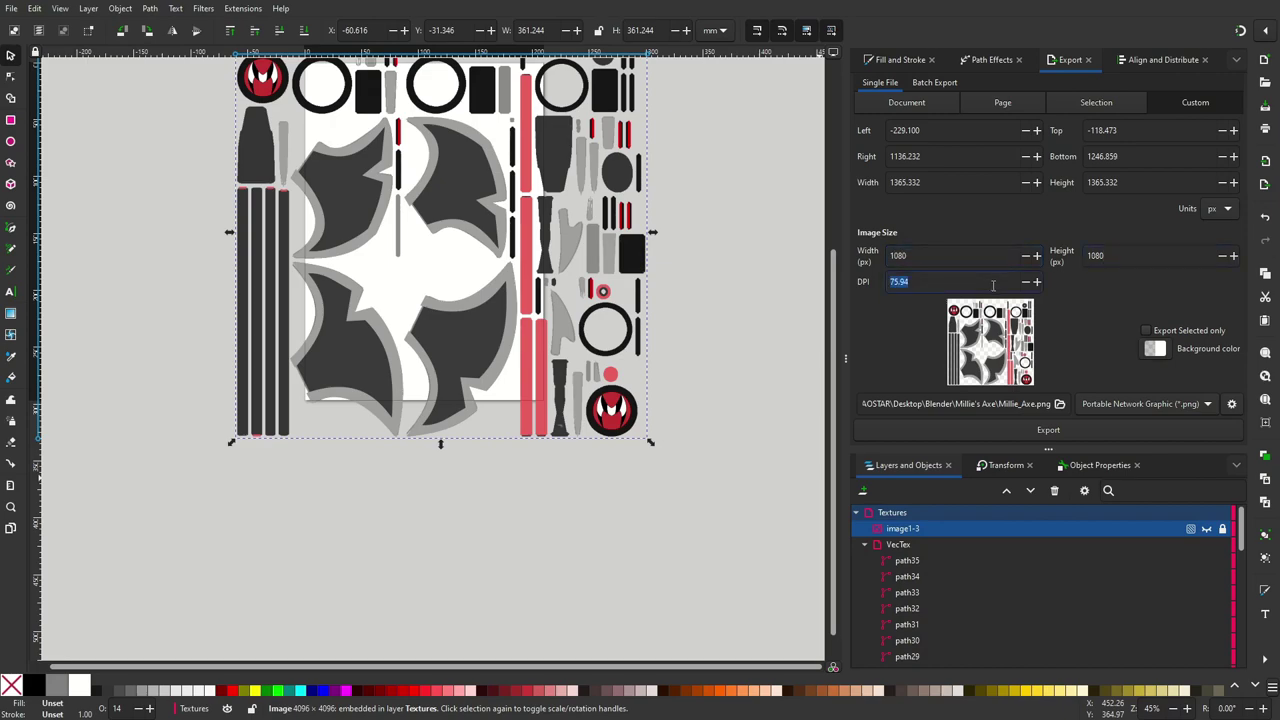
click(1050, 431)
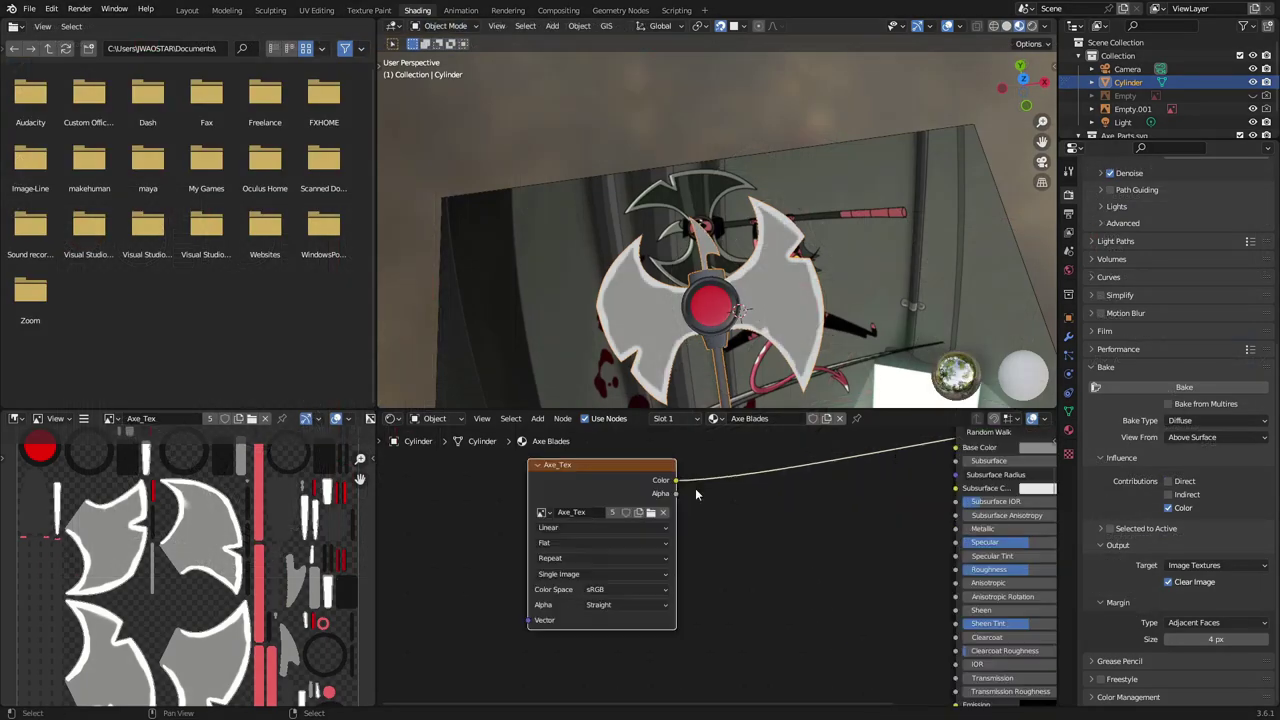
Load Millie_Axe_Tex_Fin.png into the blade's Image Texture node and raise its Specular and Metallic
double_click(599, 288)
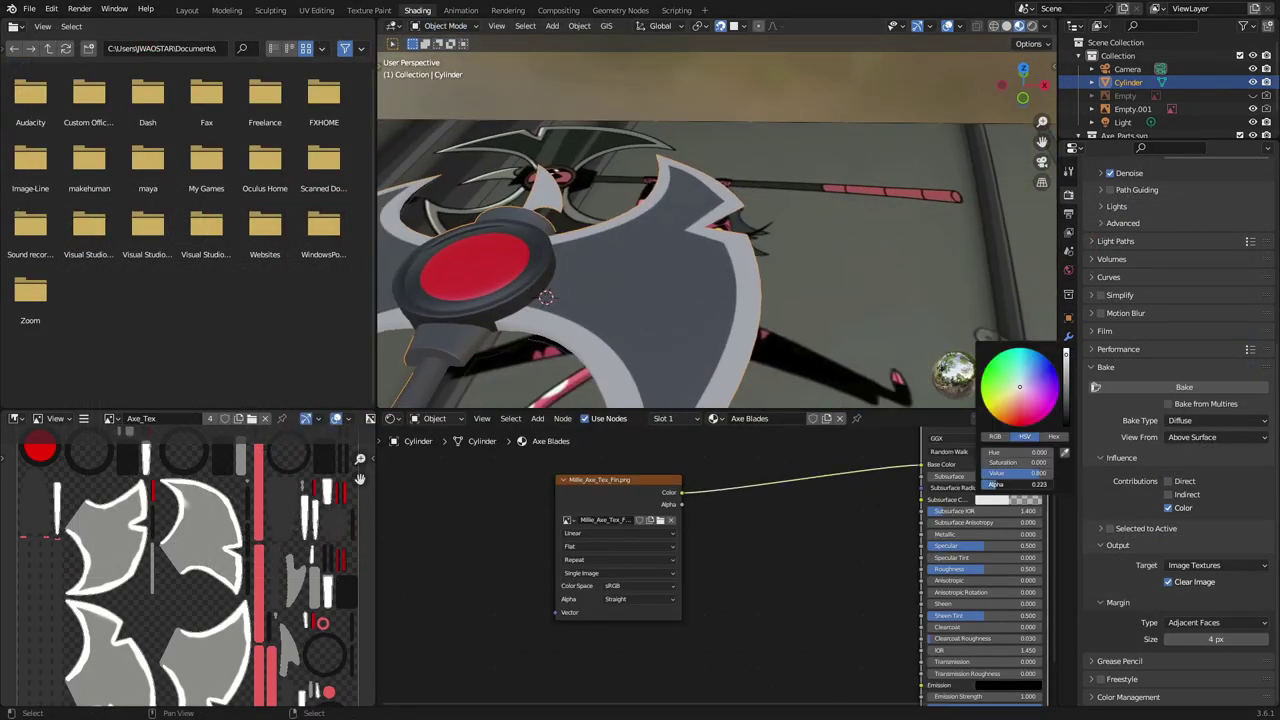
mouse_move(960, 545)
mouse_down()
mouse_move(900, 545)
mouse_move(975, 545)
mouse_up()
middle_drag(640, 300, 677, 366)
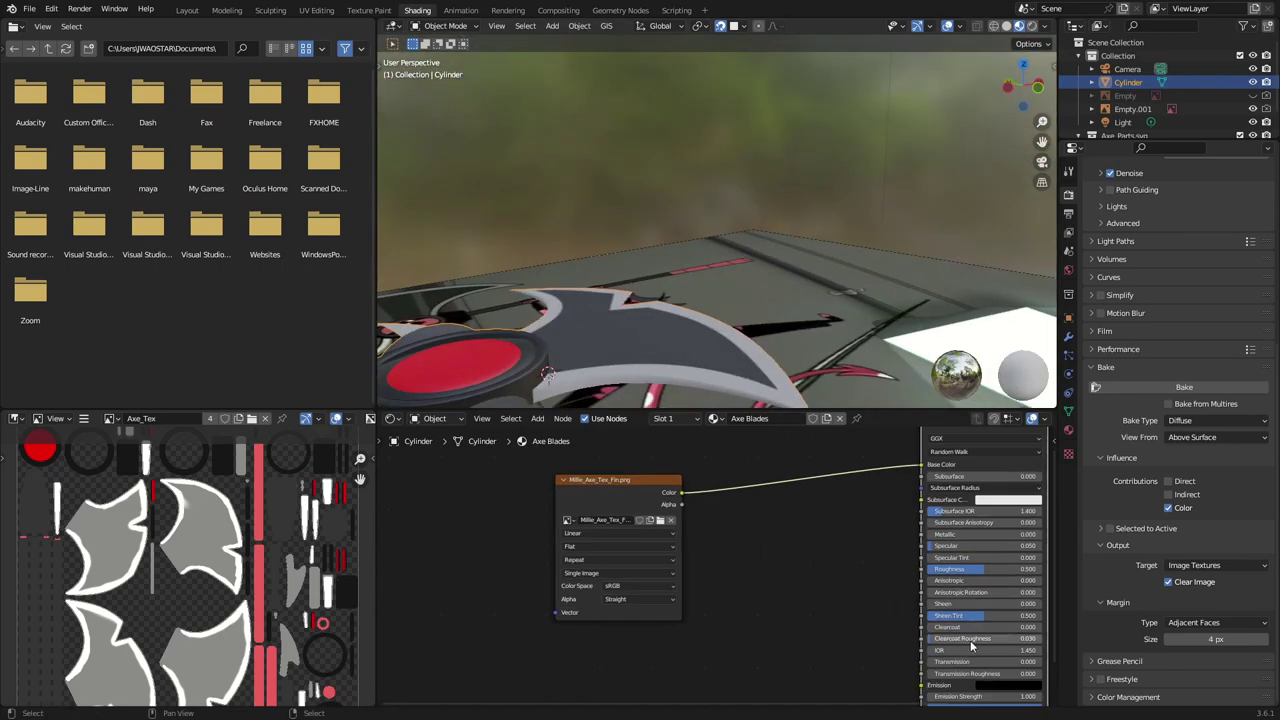
drag(950, 534, 1015, 534)
mouse_move(640, 280)
middle_down()
mouse_move(674, 257)
mouse_move(688, 267)
mouse_move(572, 308)
middle_up()
Assign Millie_Axe_Tex_Fin.png as the Logo material's image texture
click(714, 418)
click(780, 477)
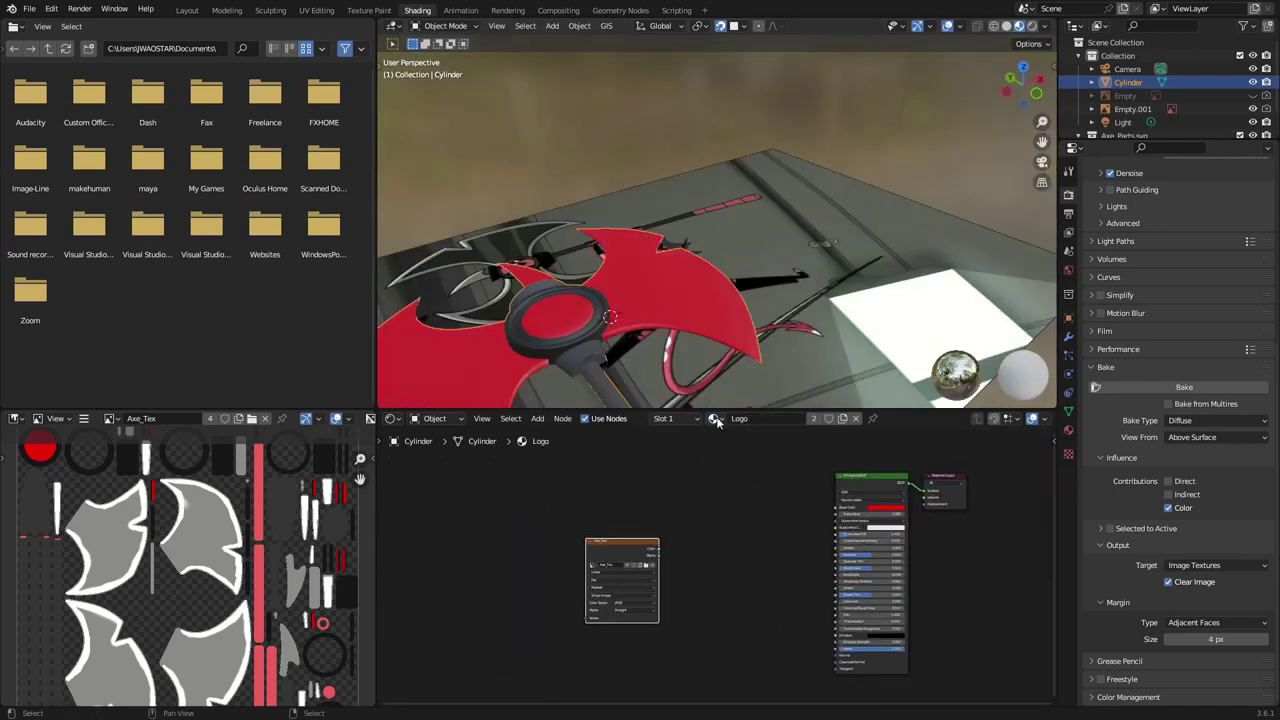
key(ctrl+z)
key(Tab)
click(1068, 430)
click(1111, 236)
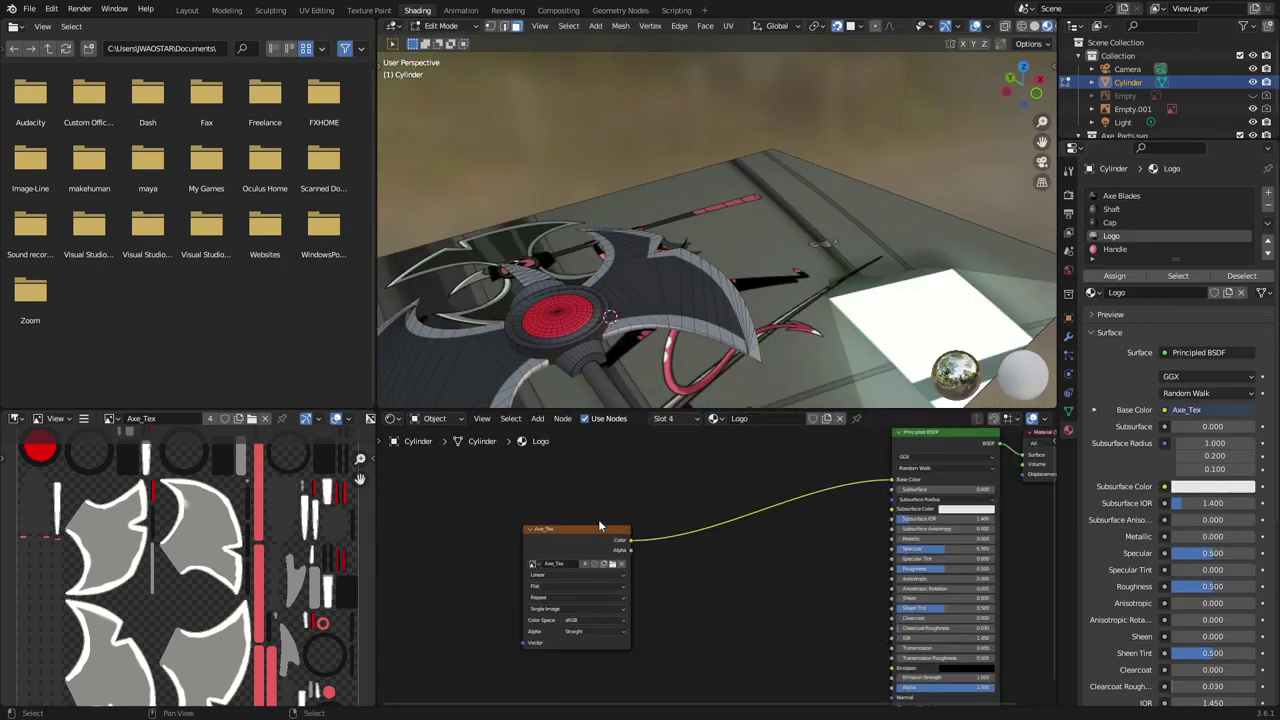
click(533, 563)
click(580, 588)
View the logo disc from the top, then show Millie_Axe_Tex_Fin.png behind the UVs in UV Editing
middle_drag(565, 315, 575, 327)
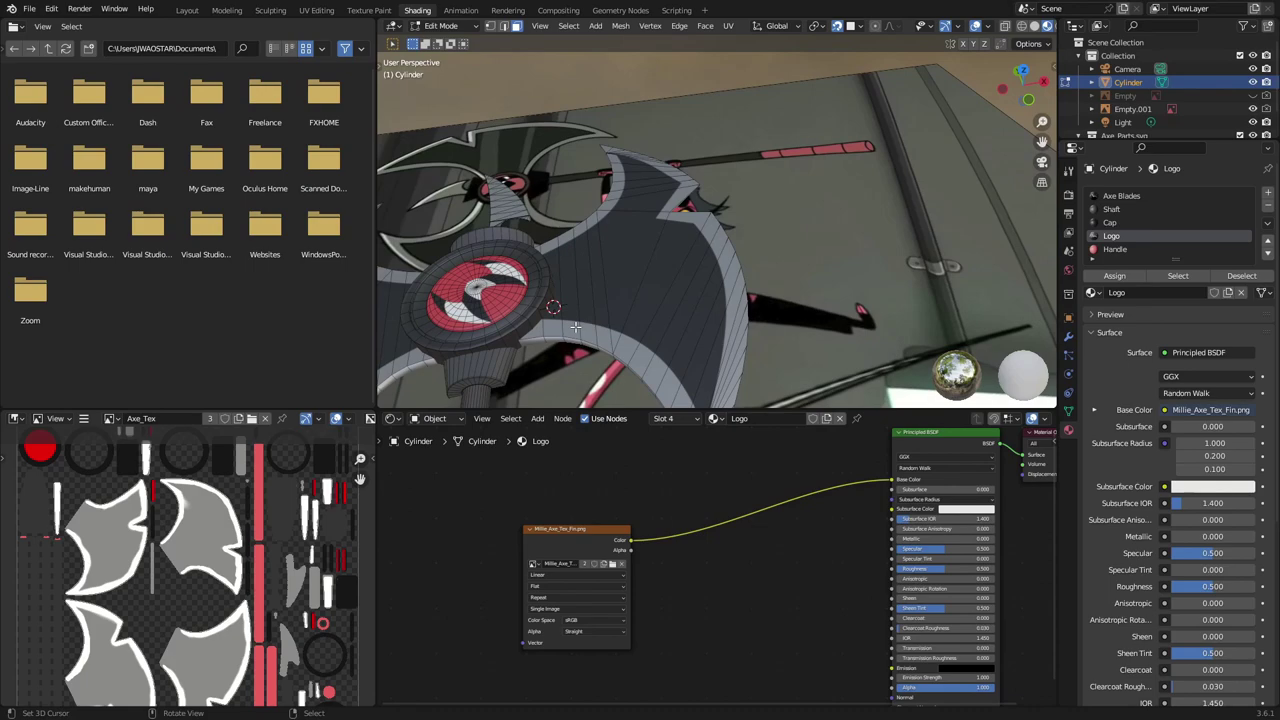
scroll(575, 327, up, 3)
key(KP_7)
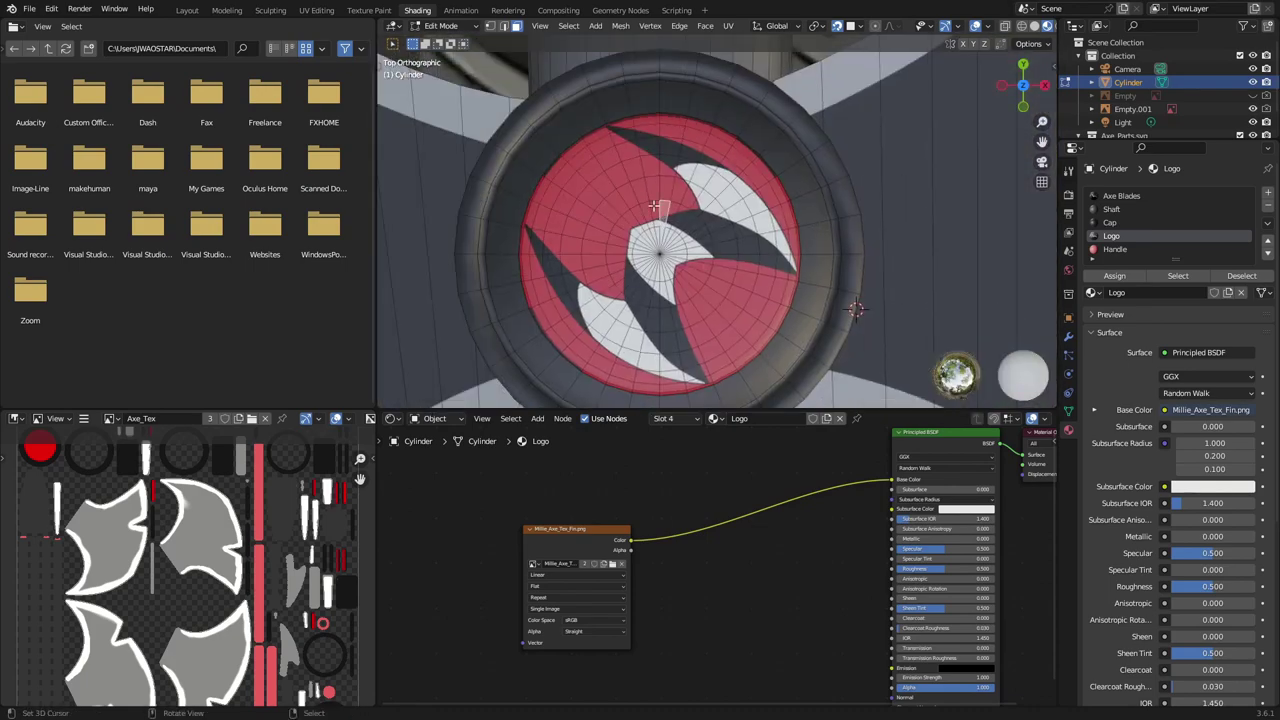
click(316, 10)
click(291, 26)
click(330, 105)
Select the logo disc's UV island and rotate it about 48°, abandoning an initial 130° try
scroll(265, 153, up, 3)
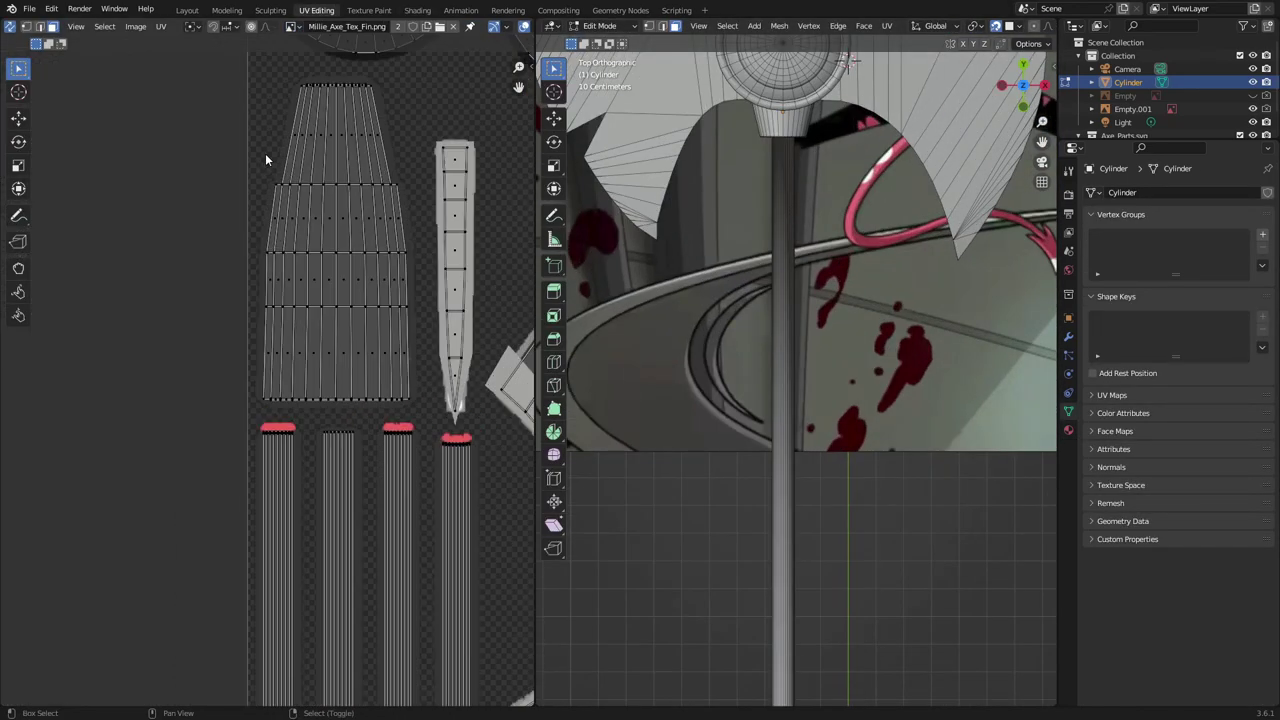
middle_drag(265, 153, 265, 450)
key(l)
key(KP_Decimal)
key(r)
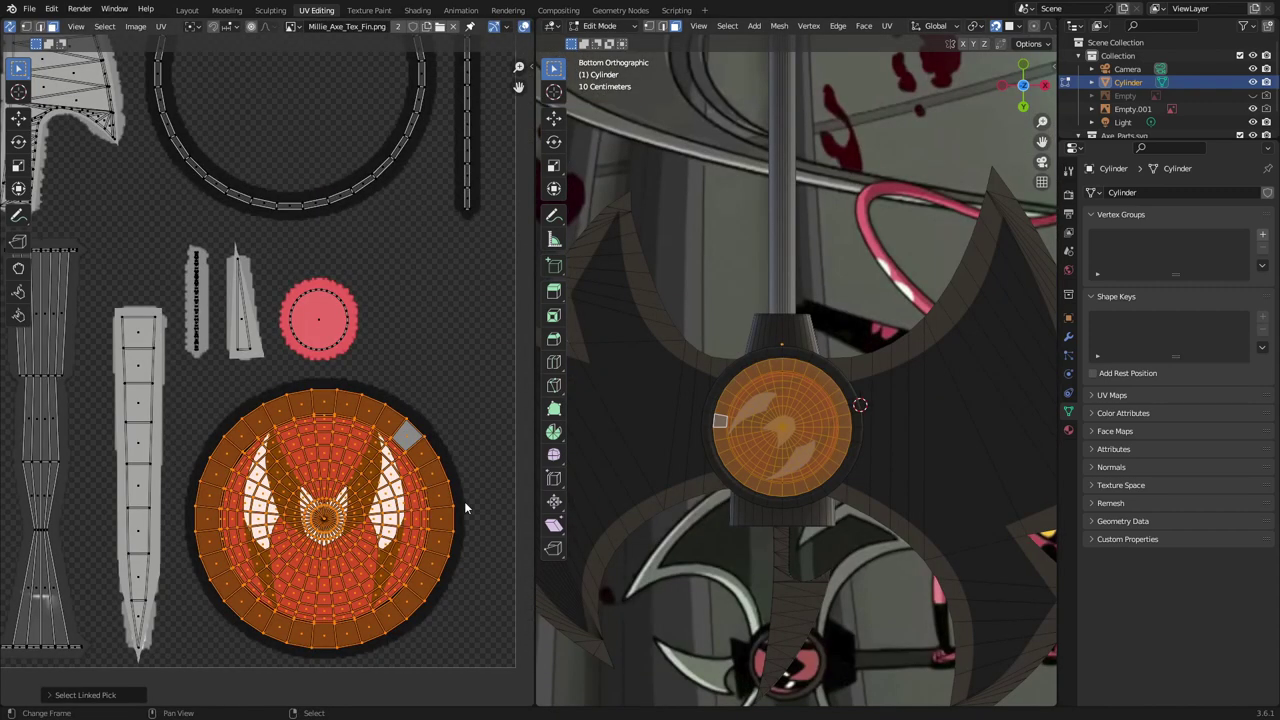
text(r130)
key(Escape)
middle_drag(800, 560, 860, 542)
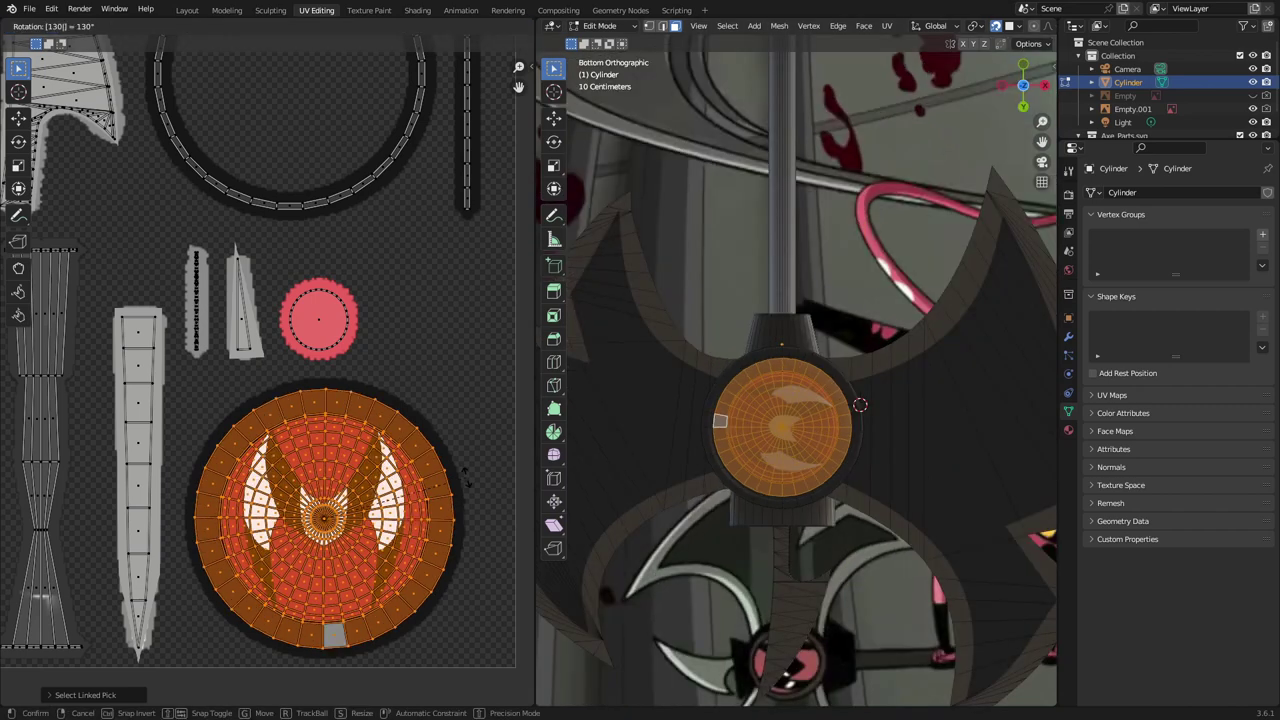
key(BackSpace)
key(BackSpace)
key(BackSpace)
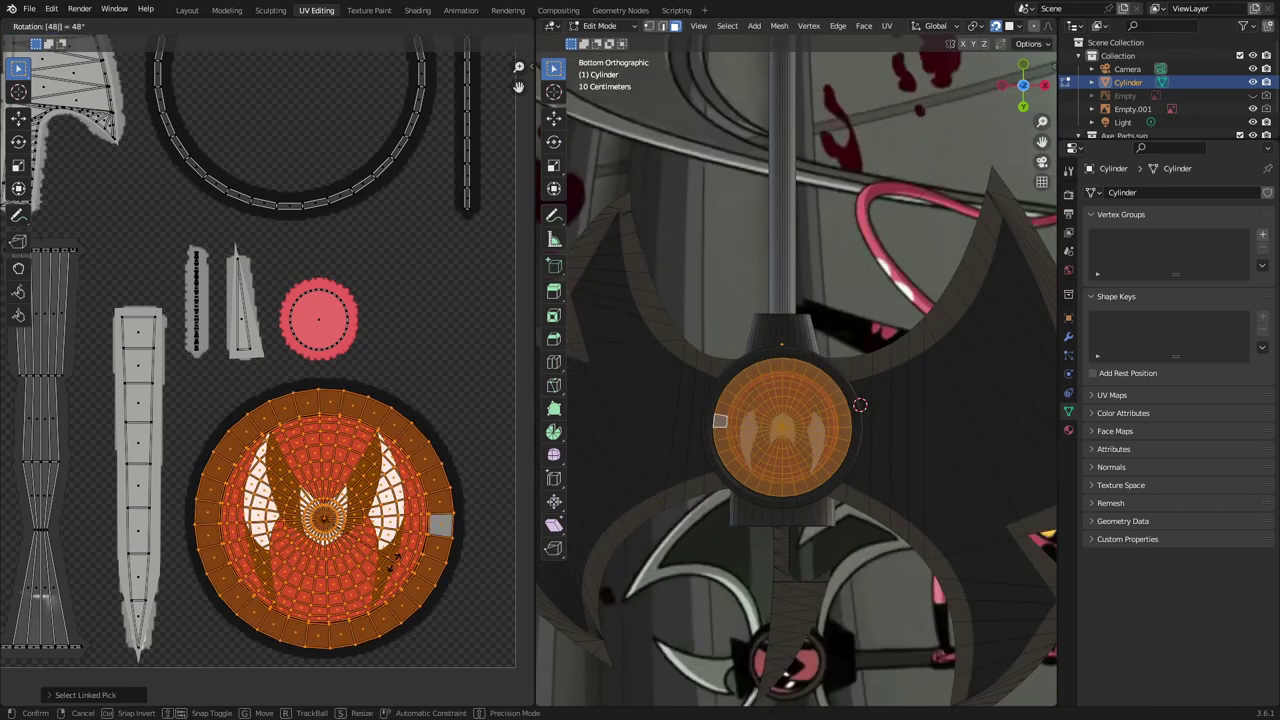
key(Return)
click(721, 627)
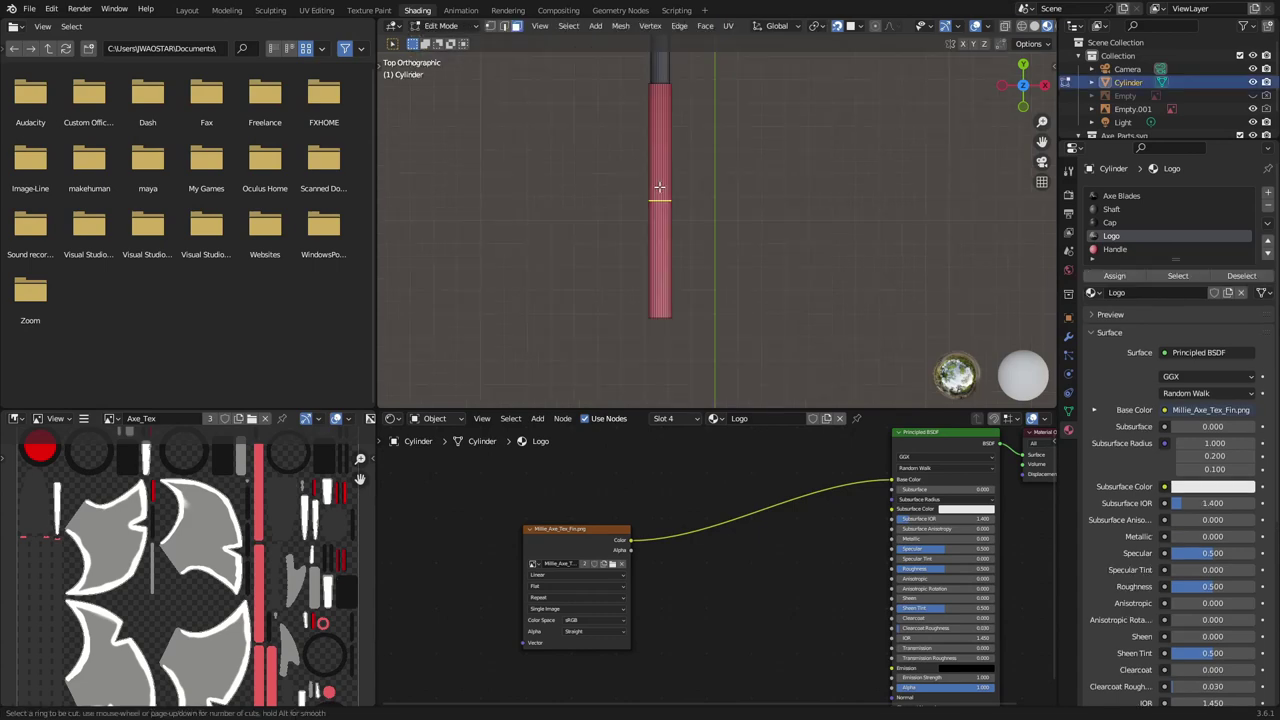
Add loop cuts across the red handle and scale them into grip ridges
click(659, 187)
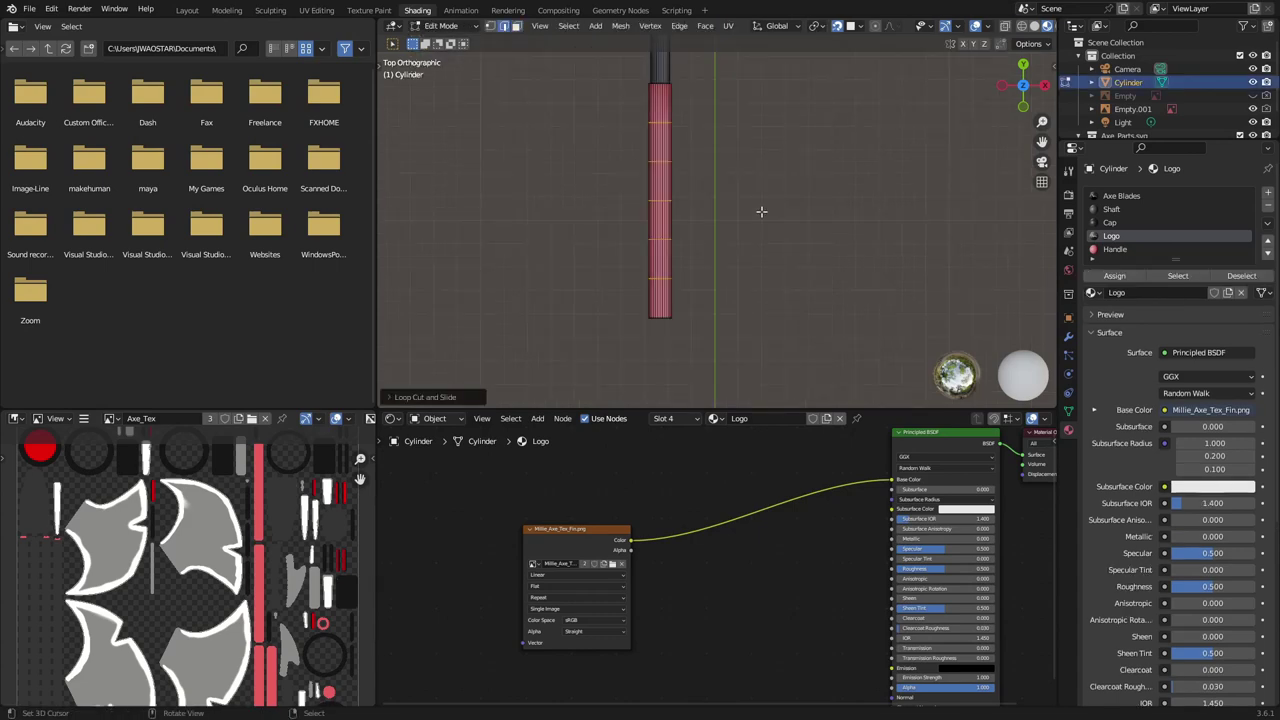
key(ctrl+b)
click(763, 234)
scroll(760, 232, up, 3)
key(s)
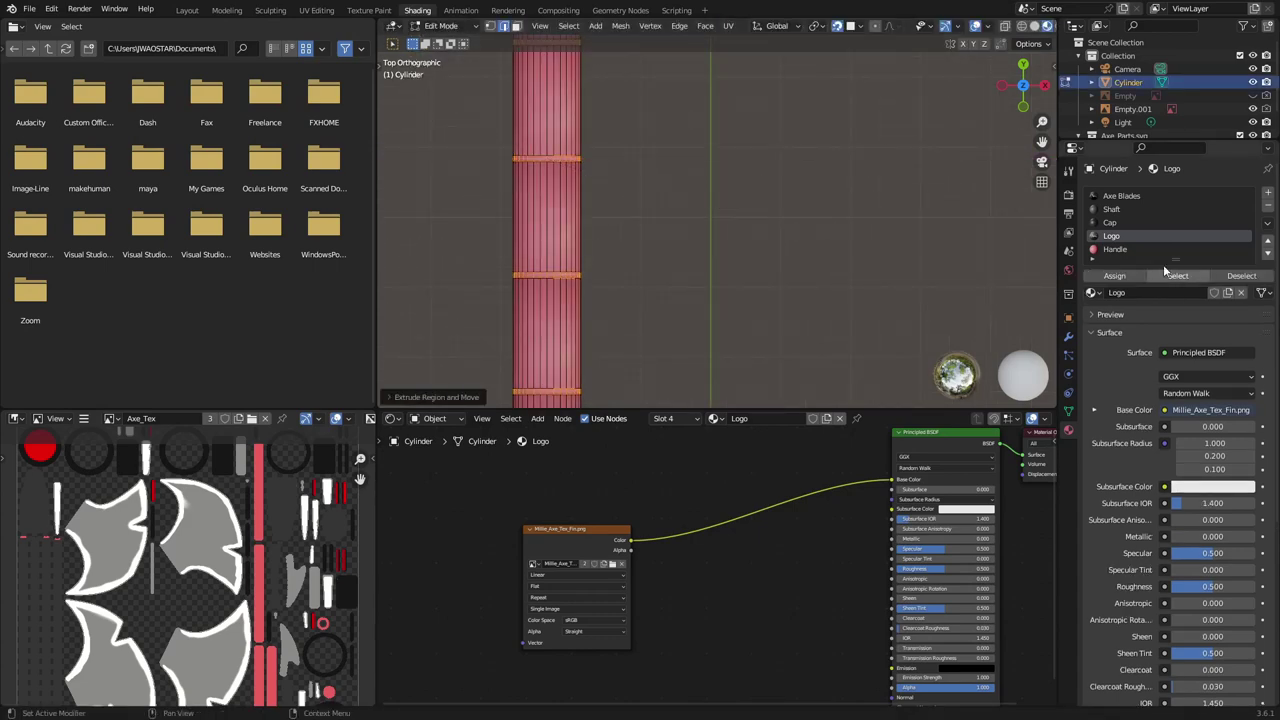
key(KP_7)
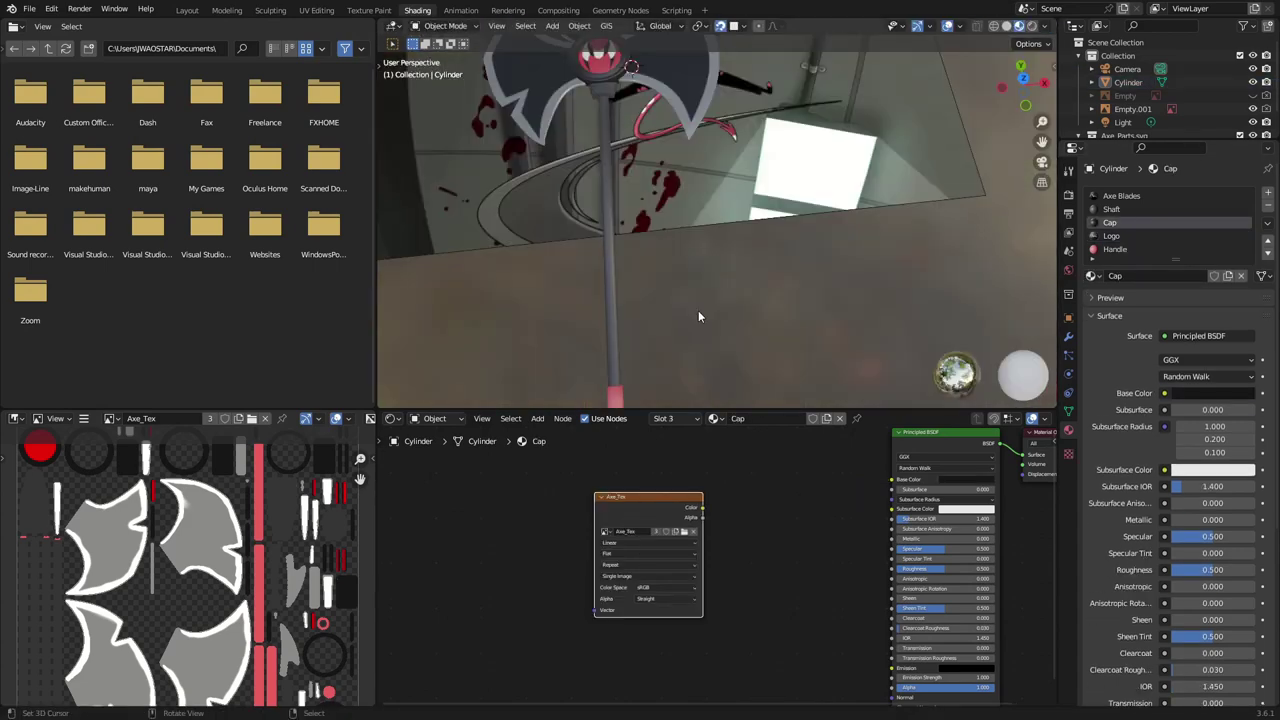
Select the axe mesh in Edit Mode and switch to the Shaft material slot
click(690, 197)
scroll(759, 236, up, 5)
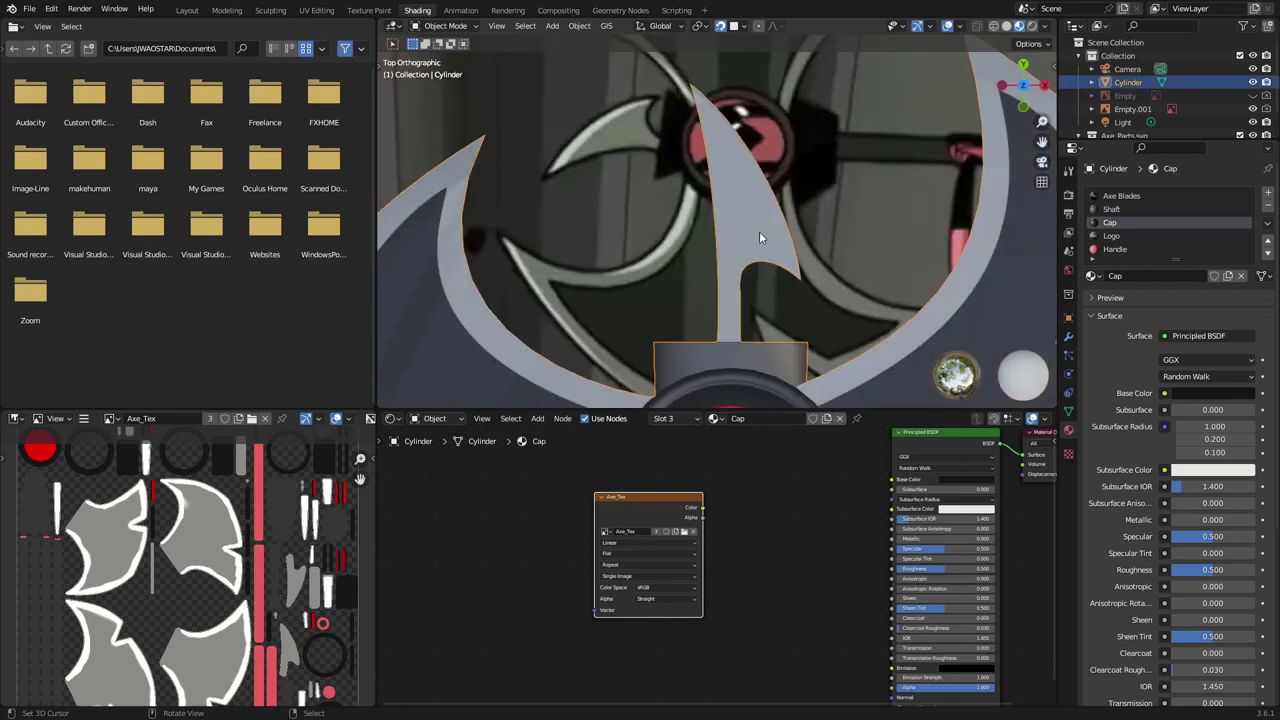
mouse_move(759, 237)
middle_down()
mouse_move(773, 192)
mouse_move(704, 296)
middle_up()
key(Tab)
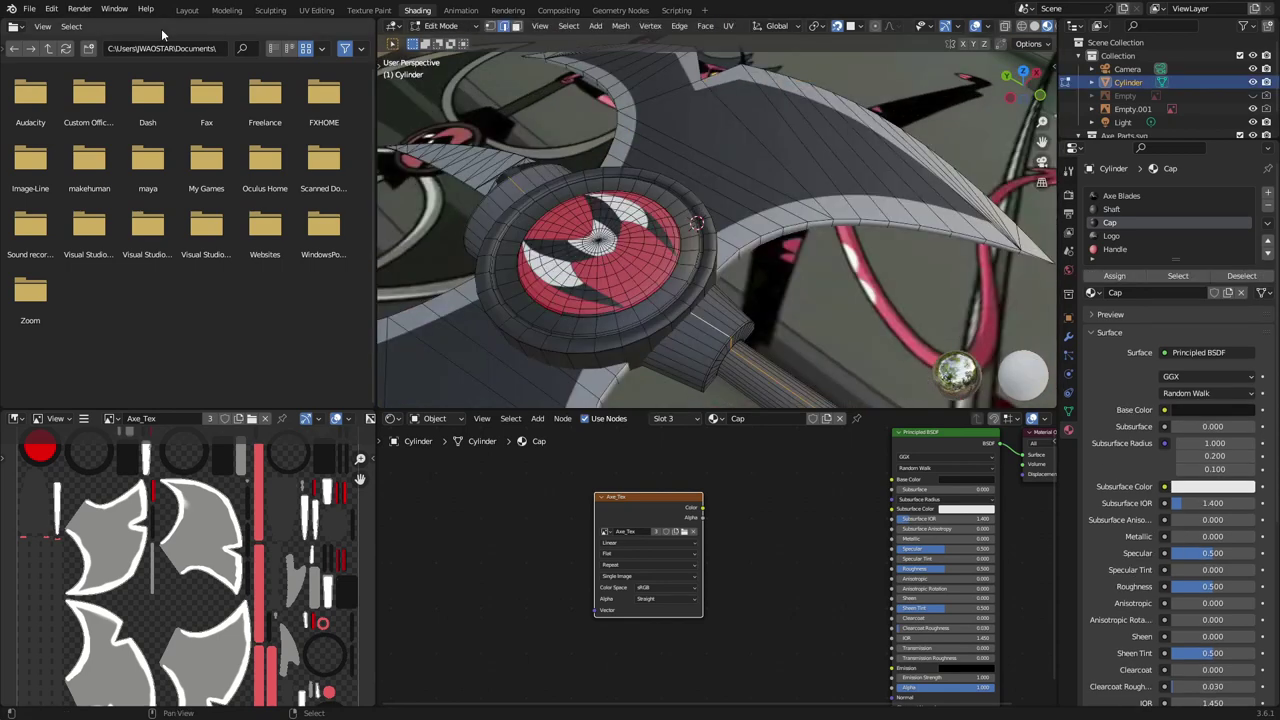
click(1111, 209)
scroll(879, 222, down, 4)
scroll(879, 222, down, 4)
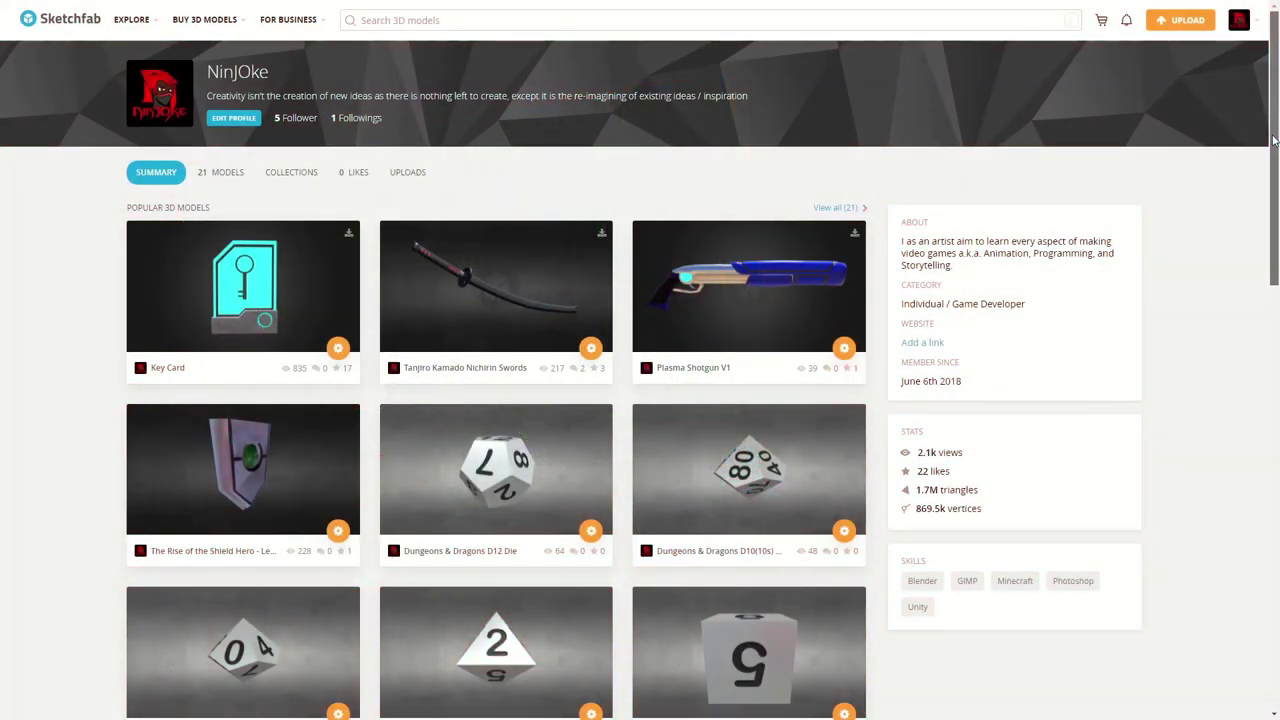
Scroll through the creator's 21 Sketchfab models, such as Plasma Pistol V1 and Guardian Armor
drag(1273, 140, 1271, 428)
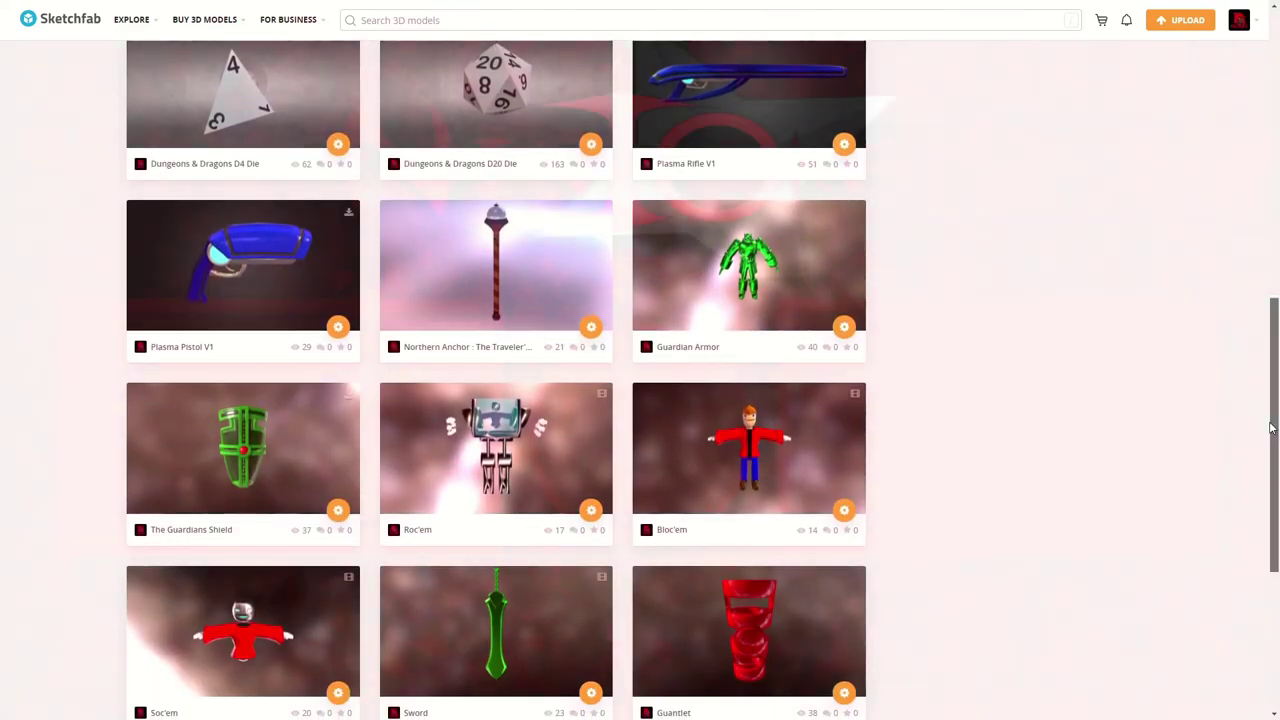